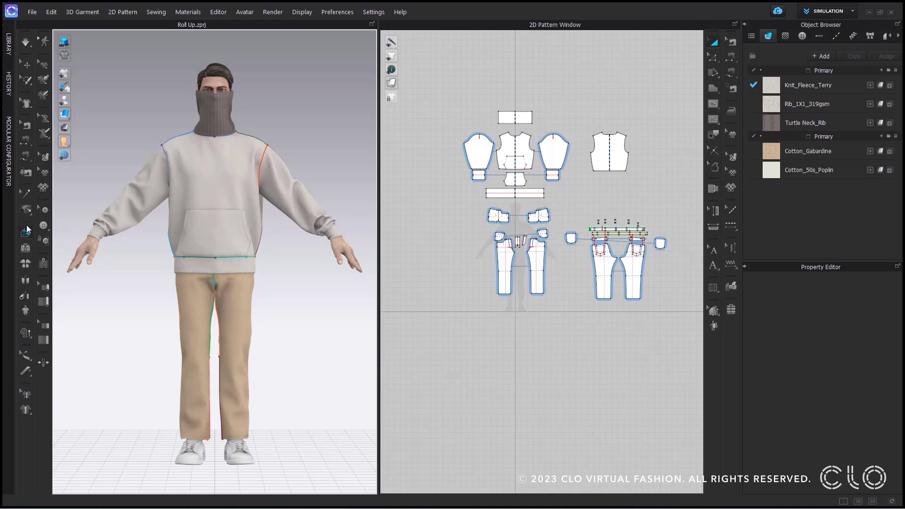
Select the trouser front panel of the avatar's right leg and its matching back panel to identify the pieces forming that leg
left_click(27, 229)
left_click(27, 64)
scroll(317, 302, "up", 5)
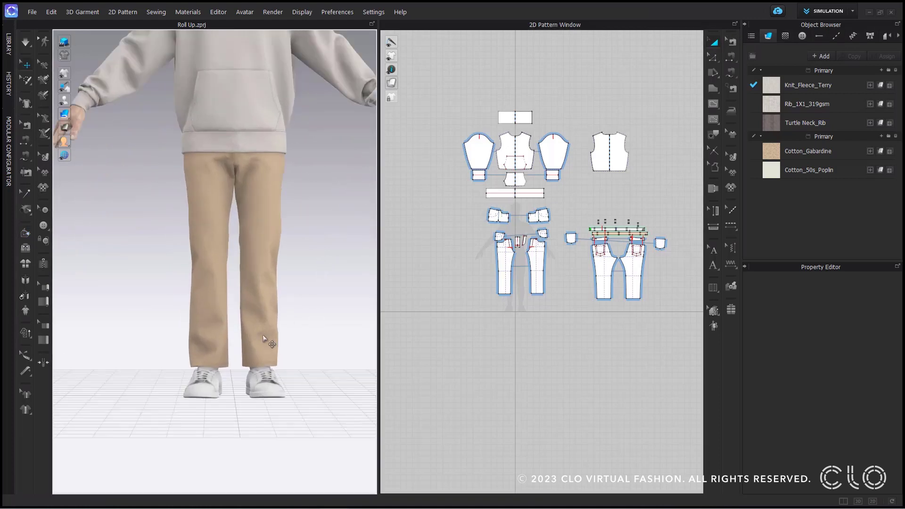
scroll(262, 335, "up", 5)
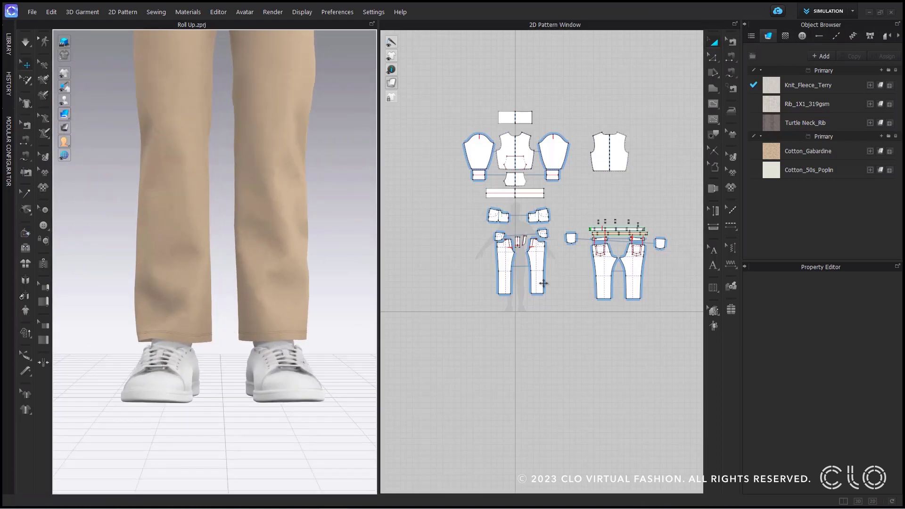
scroll(511, 313, "up", 4)
scroll(541, 313, "up", 2)
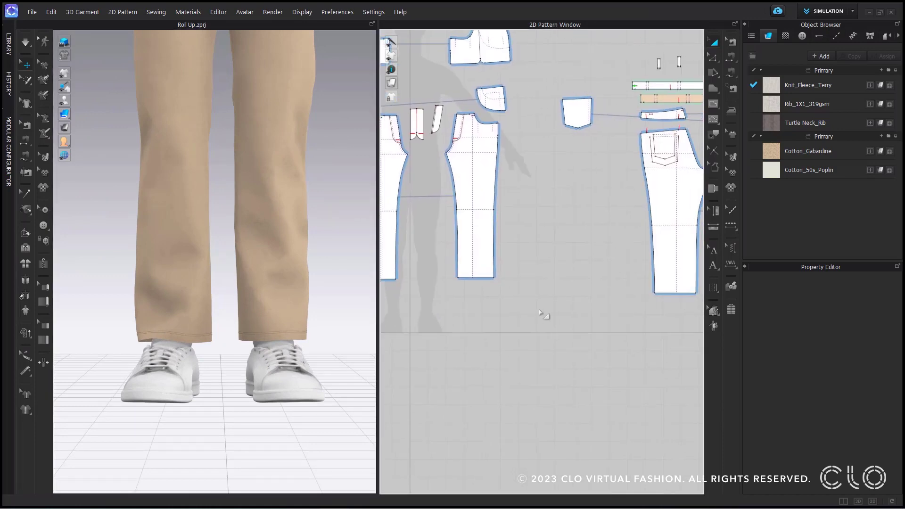
scroll(586, 310, "down", 2)
scroll(592, 308, "down", 3)
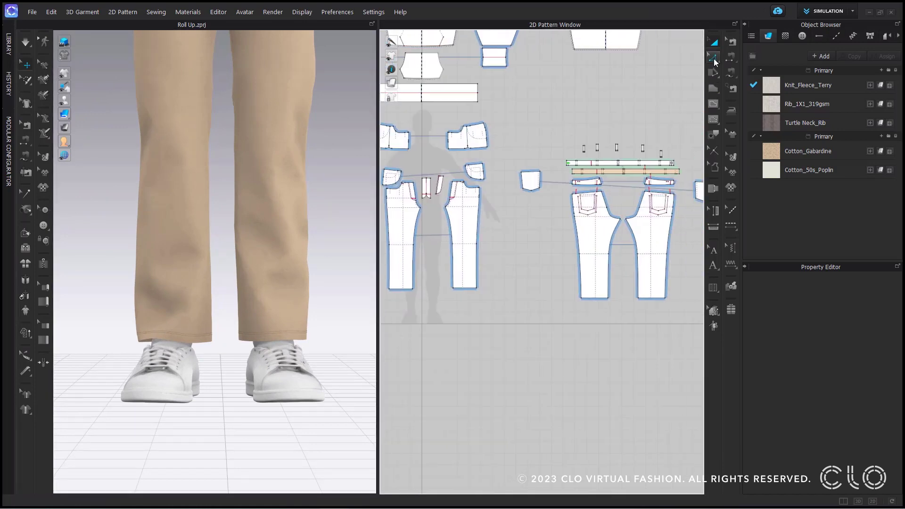
left_click(404, 239)
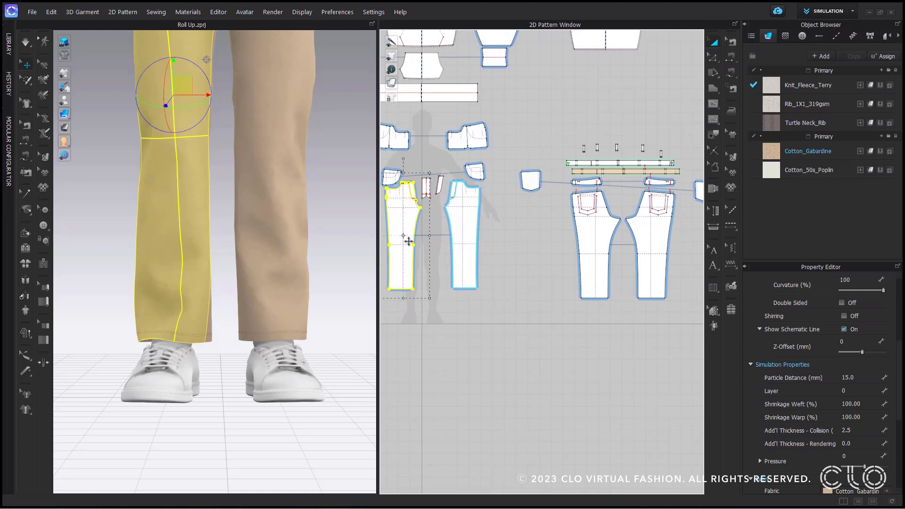
left_click(640, 255)
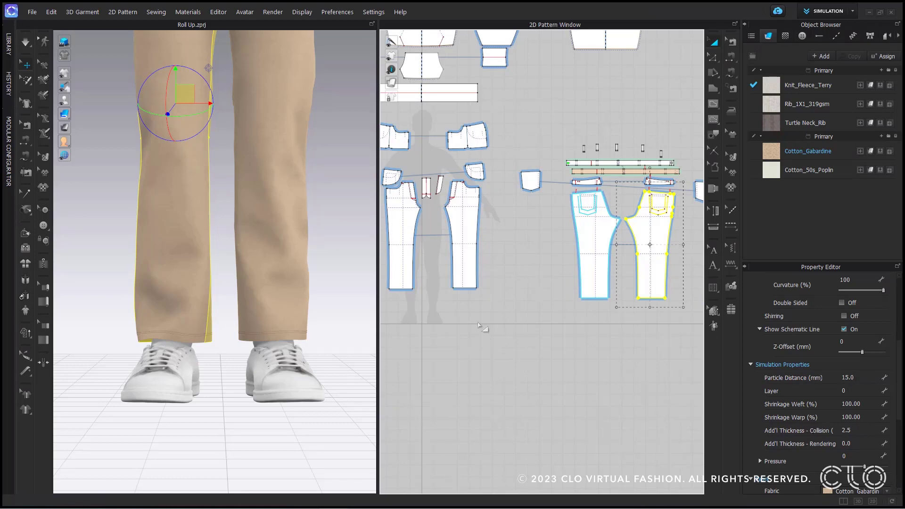
Select the hem lines of the back and front panels for the avatar's right trouser leg using Edit Pattern
left_click(715, 58)
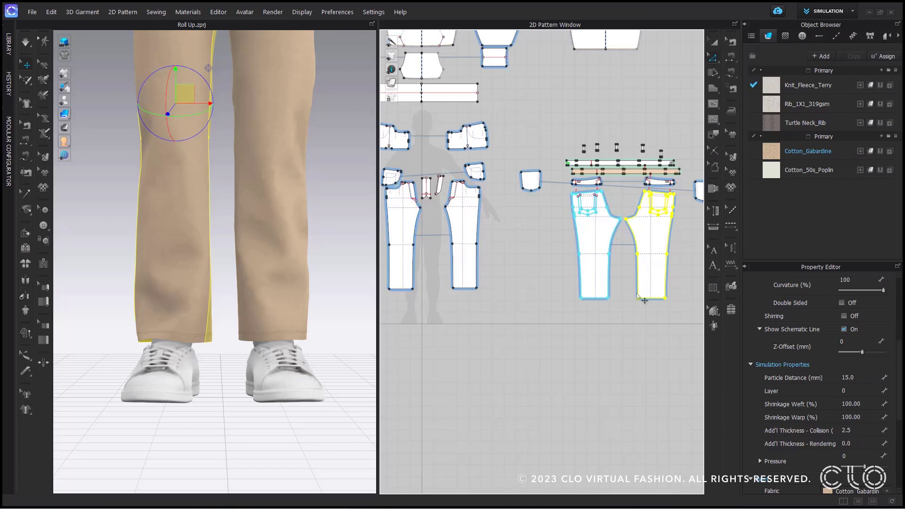
left_click(656, 339)
left_click(651, 298)
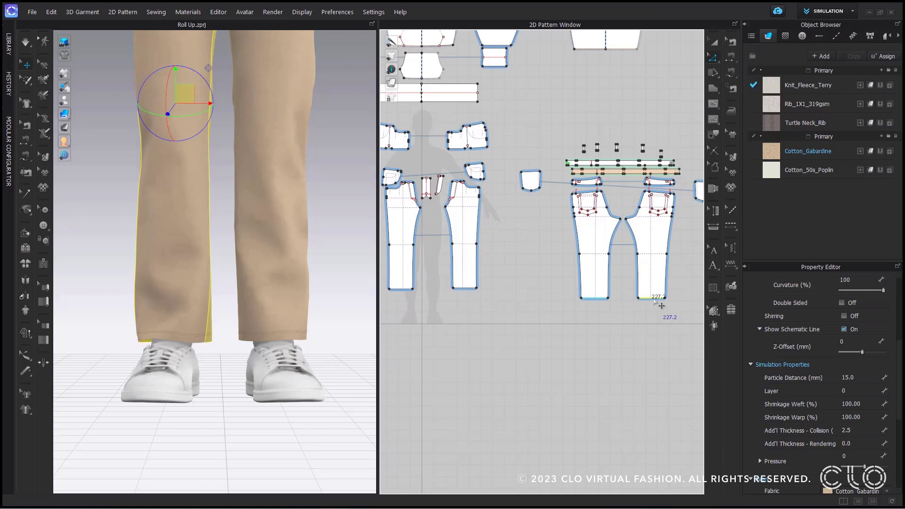
left_click(392, 289, "shift")
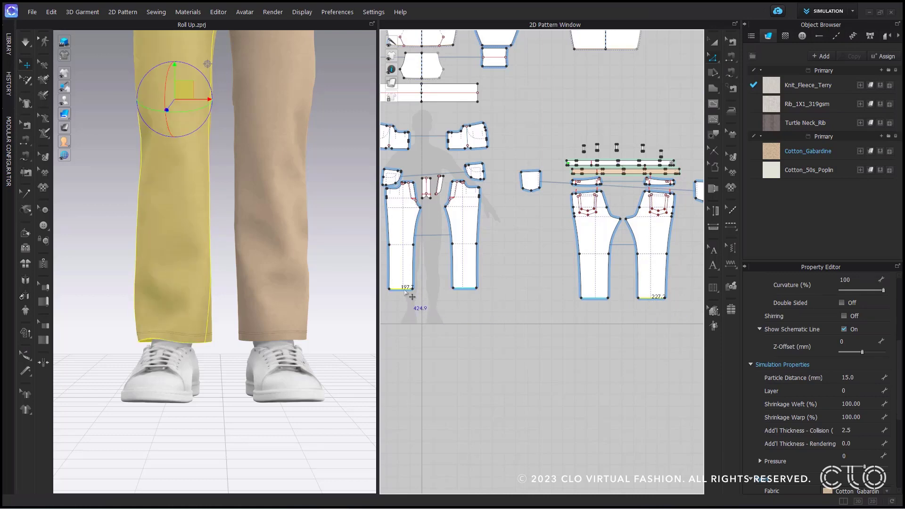
right_click_drag(143, 293, 119, 335)
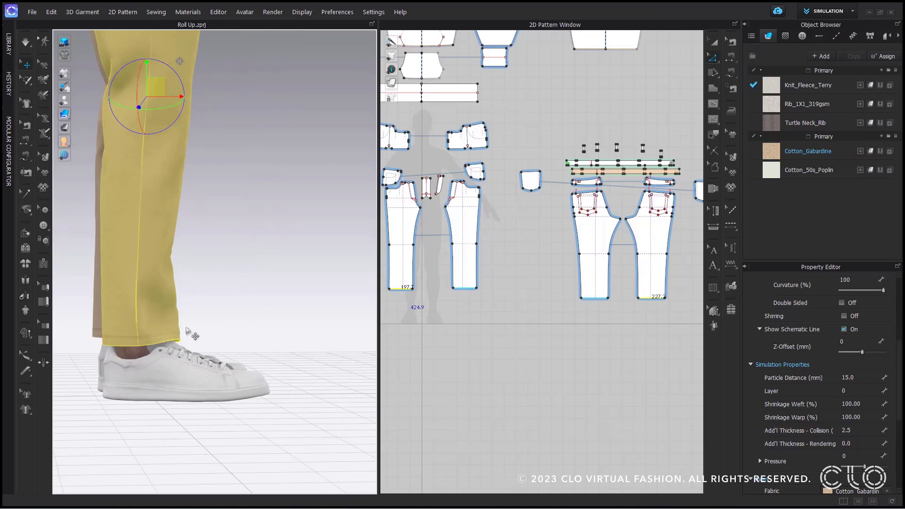
right_click_drag(188, 333, 93, 324)
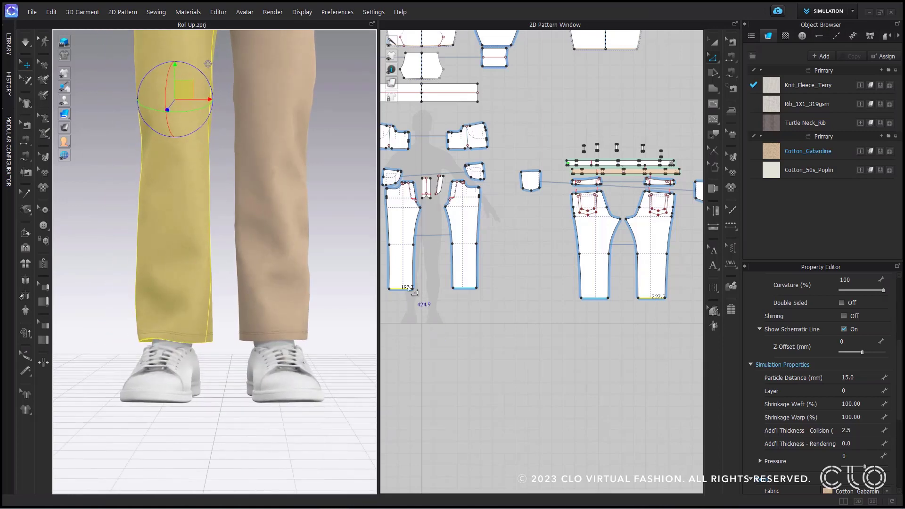
Apply Roll Up to the selected trouser hem lines with 2 roll-ups at a distance of 30 mm
right_click(650, 301)
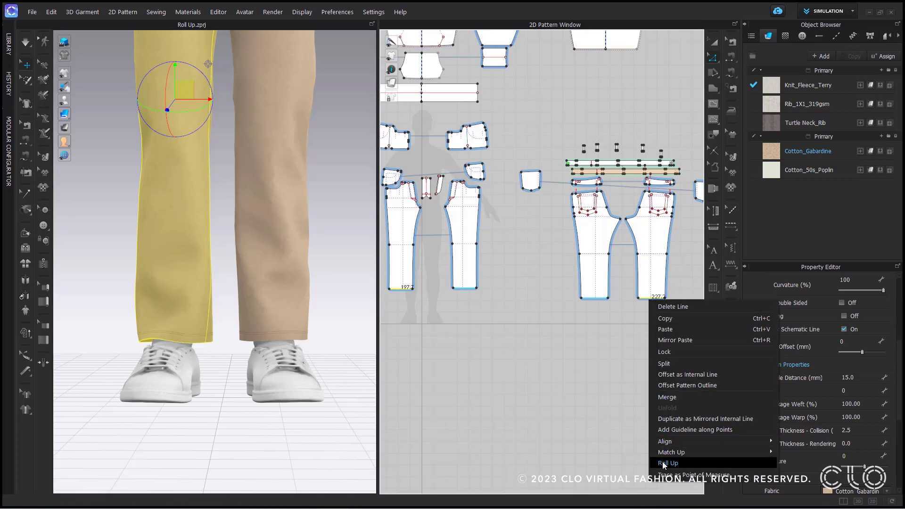
left_click(693, 464)
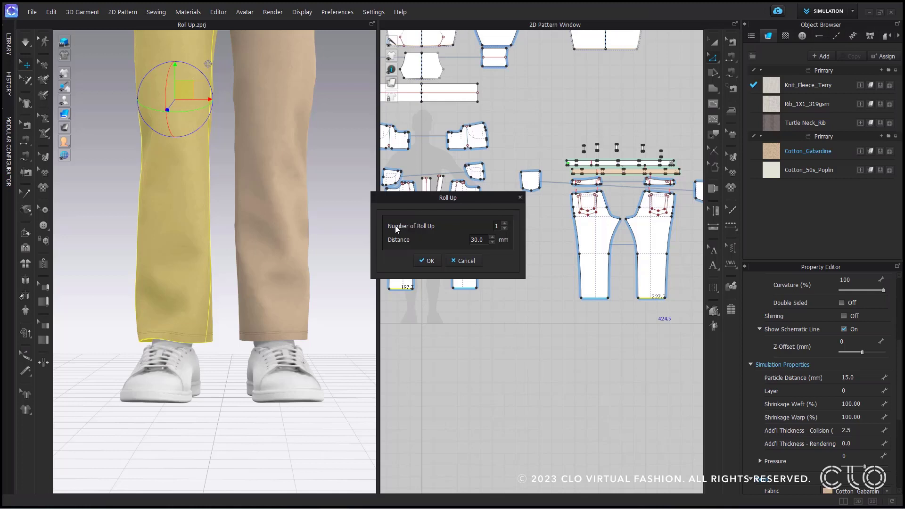
double_click(492, 238)
left_click_drag(489, 206, 500, 327)
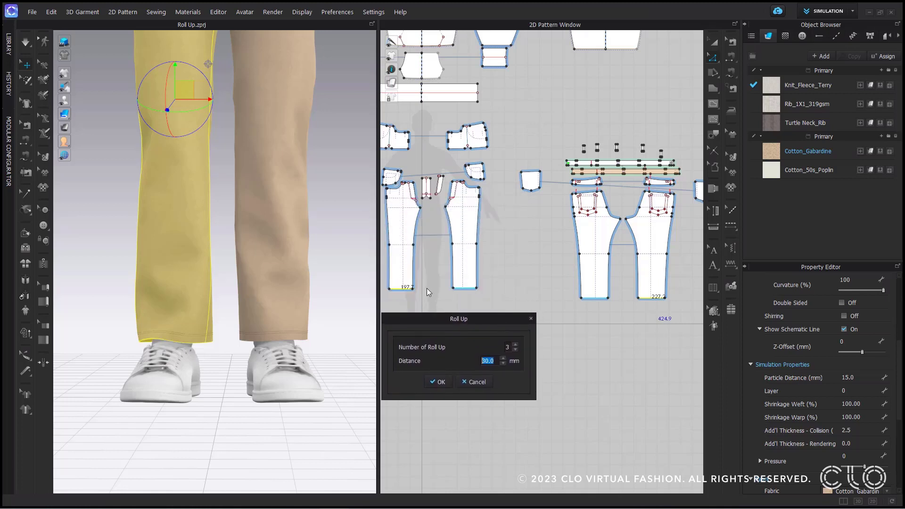
left_click(516, 350)
left_click(442, 383)
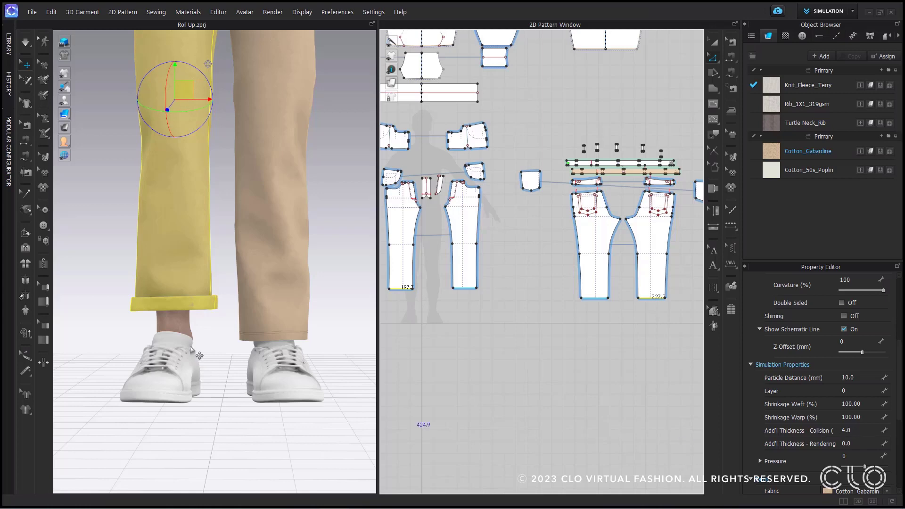
Simulate the garment briefly to drape the rolled cuff on the avatar's right leg, and stop the simulation
right_click_drag(196, 354, 179, 328)
scroll(179, 329, "up", 5)
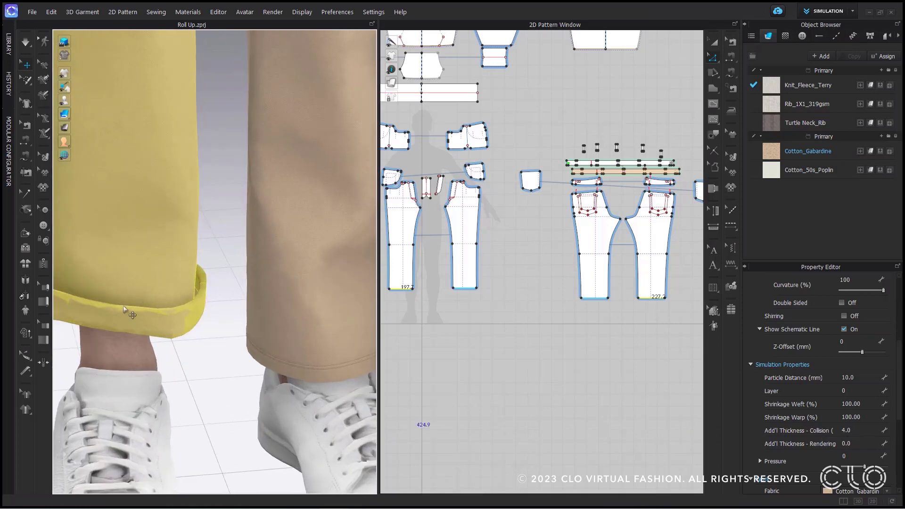
scroll(202, 325, "down", 3)
scroll(202, 325, "down", 2)
right_click_drag(192, 305, 196, 237)
left_click(22, 44)
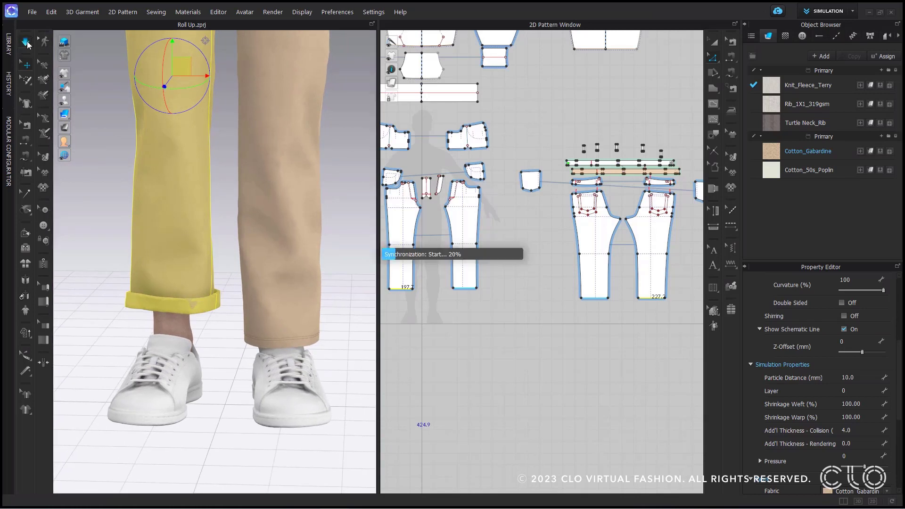
left_click(218, 339)
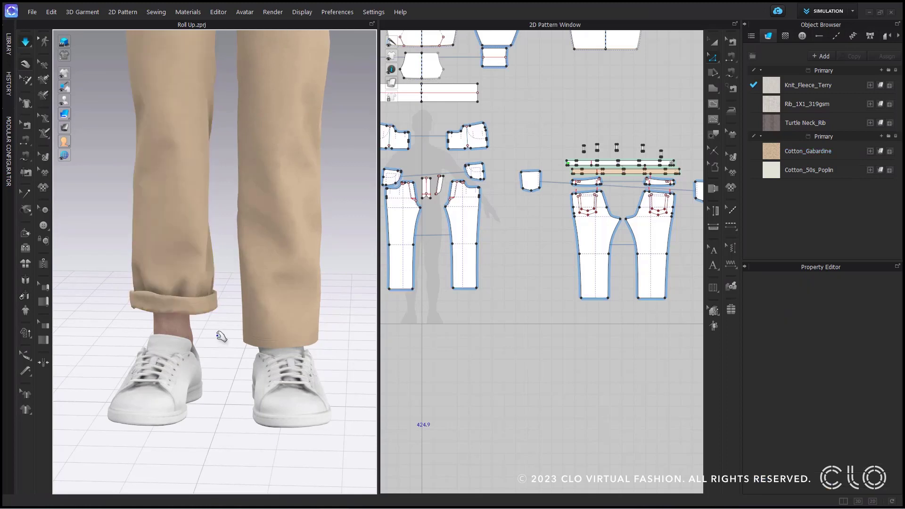
key("space")
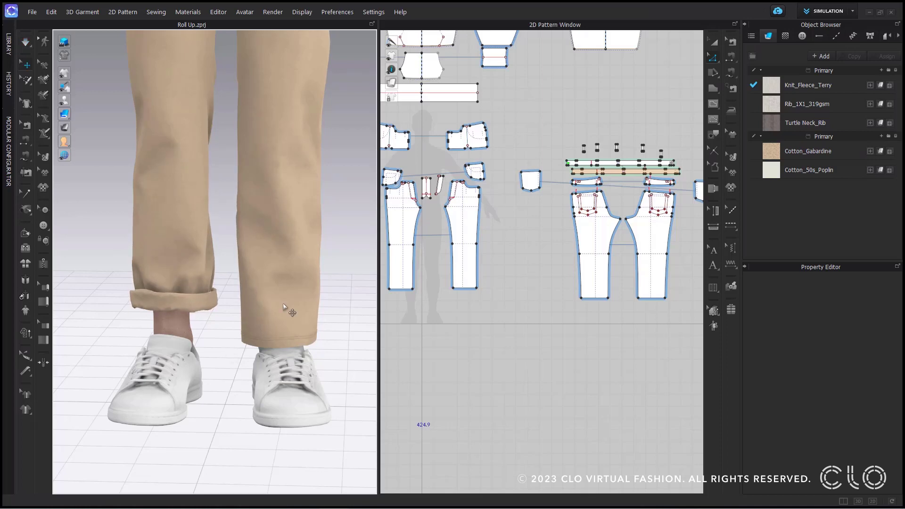
Roll up the front and back hem lines of the other trouser leg with 2 roll-ups at 30 mm
left_click(283, 307)
mouse_move(283, 313)
right_mouse_down()
mouse_move(345, 334)
mouse_move(283, 314)
right_mouse_up()
right_click(463, 289)
left_click(487, 451)
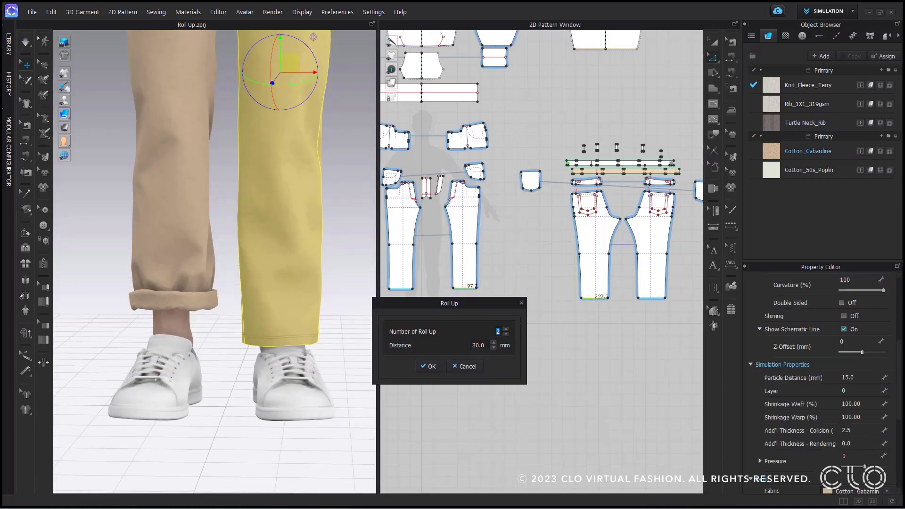
key("Tab")
left_click(429, 366)
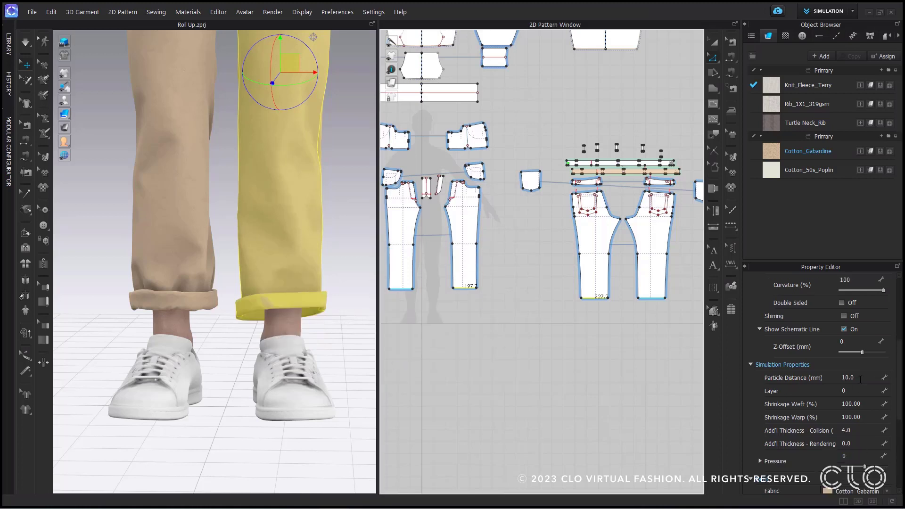
Simulate the garment to drape the second cuff, stop the simulation, and show the outfit from the front
left_click(26, 44)
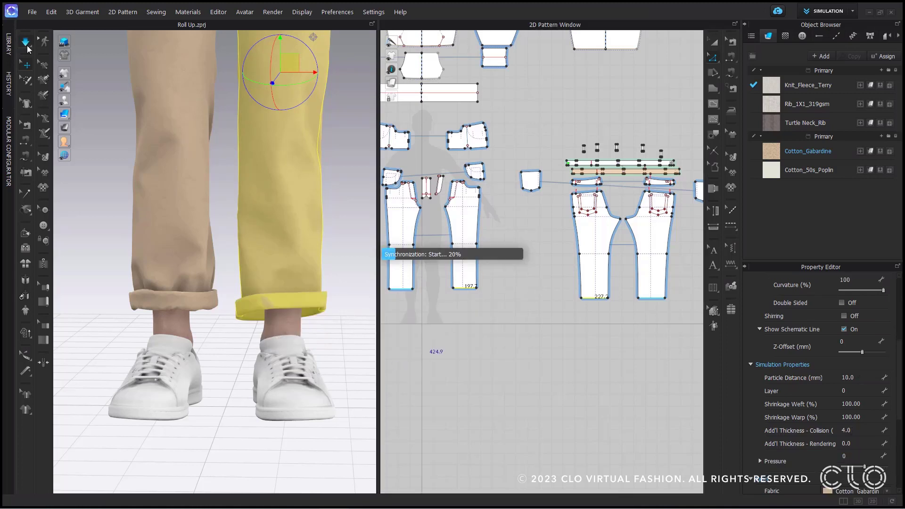
left_click(351, 295)
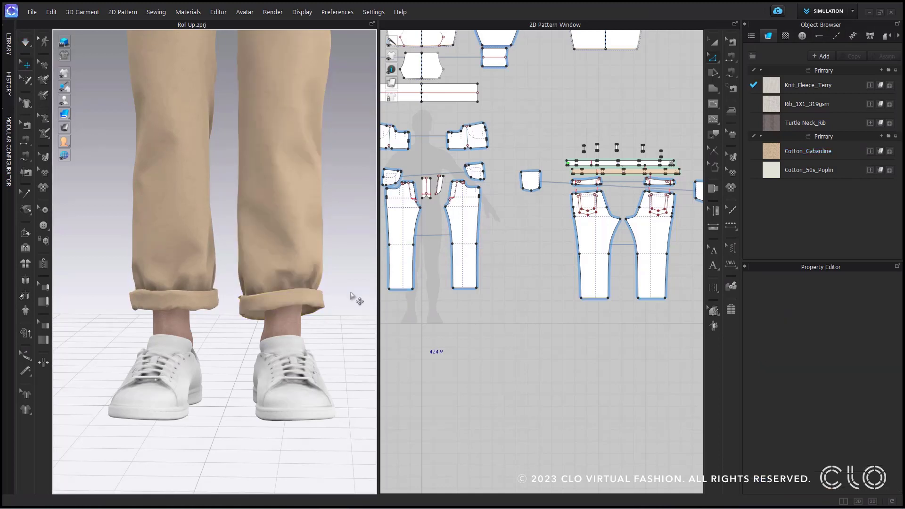
scroll(352, 296, "down", 1)
key("2")
middle_click_drag(316, 294, 336, 247)
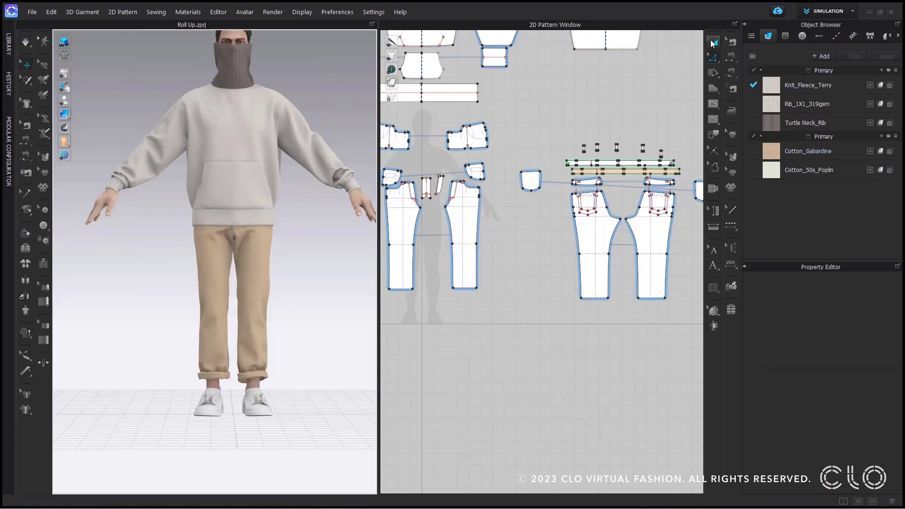
Set Add'l Thickness - Collision to 2.5 mm for all four trouser front and back panels
left_click(713, 42)
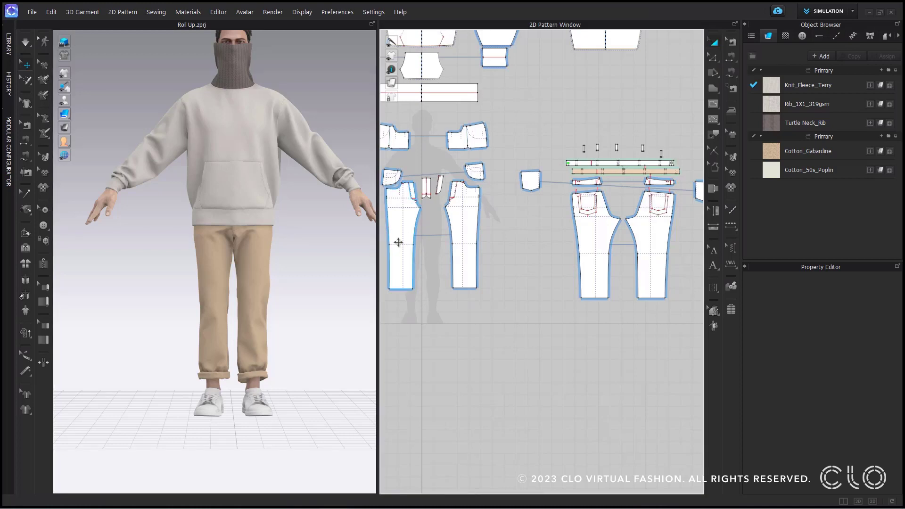
left_click(399, 239)
left_click(459, 224, "shift")
left_click(592, 234, "shift")
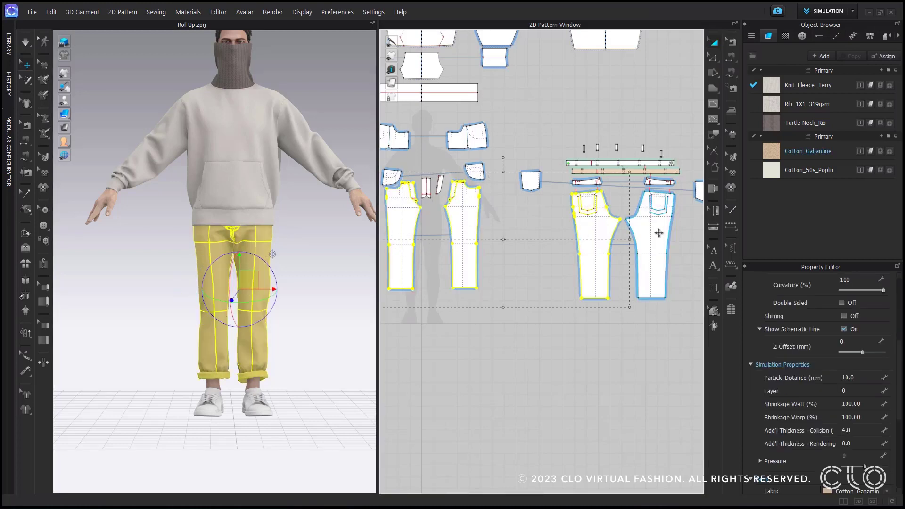
left_click(658, 232, "shift")
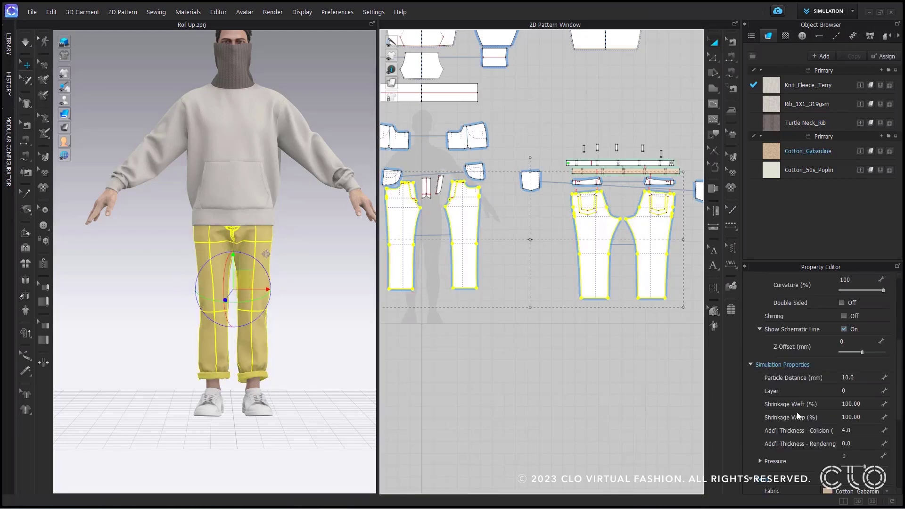
left_click(847, 431)
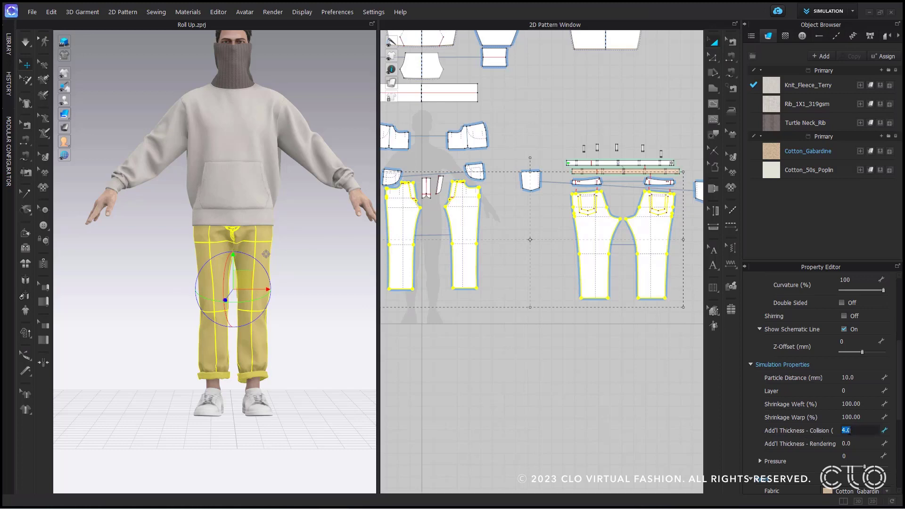
type("2.5")
key("Return")
left_click(527, 369)
Simulate the trousers with the reduced collision thickness and inspect both rolled cuffs
scroll(242, 279, "up", 6)
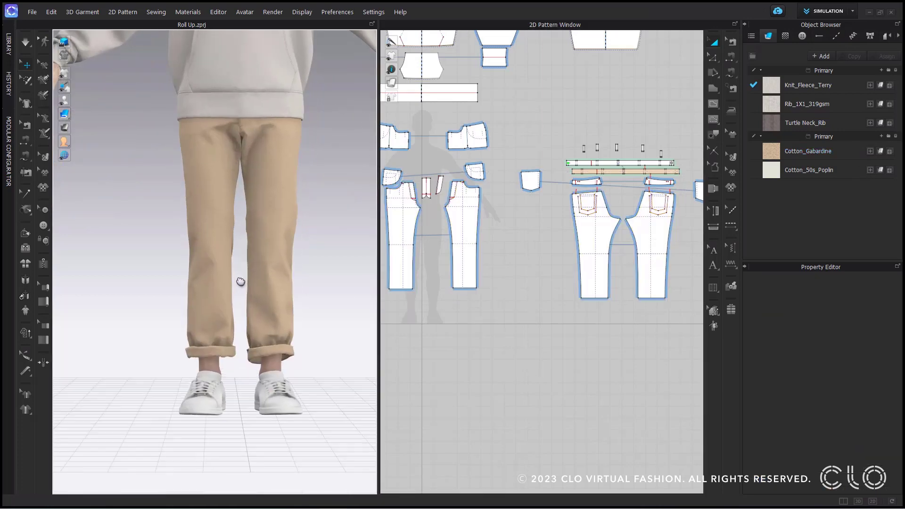
scroll(273, 330, "up", 3)
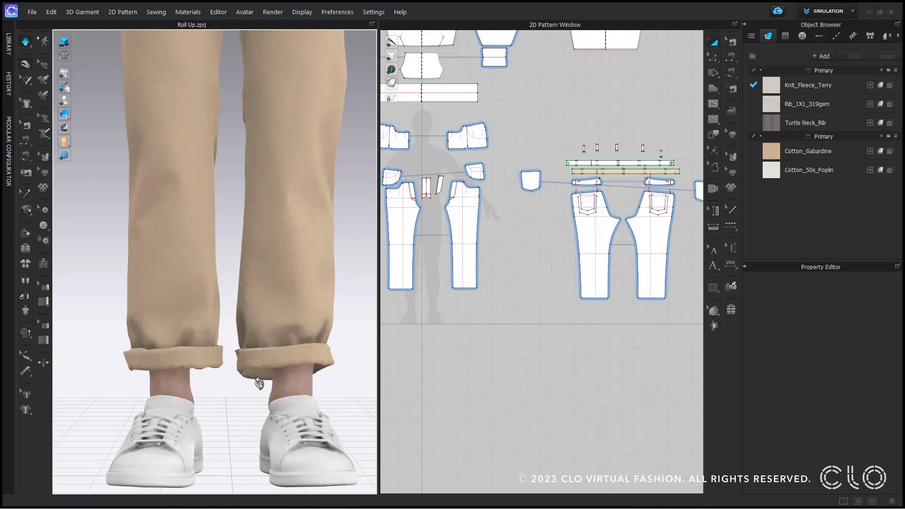
right_click_drag(247, 378, 133, 383)
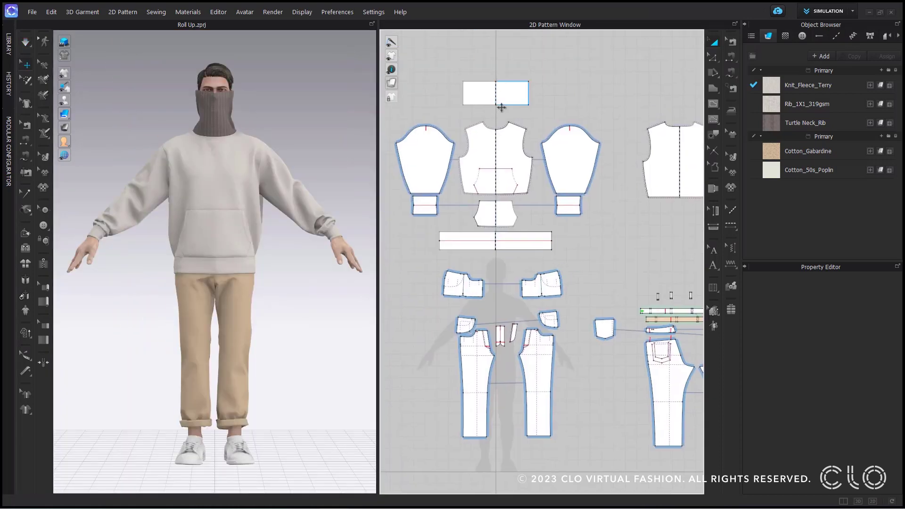
Roll up the upper edge of the turtleneck collar pattern with 1 roll-up at a distance of 90 mm
scroll(220, 120, "up", 3)
middle_click_drag(228, 201, 243, 267)
scroll(247, 158, "up", 4)
middle_click_drag(248, 157, 260, 245)
scroll(252, 231, "up", 2)
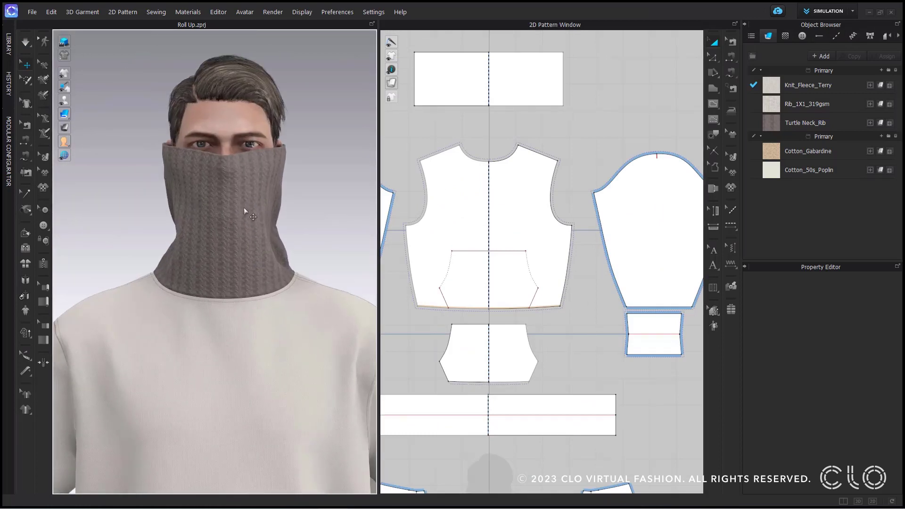
middle_click_drag(530, 79, 551, 182)
left_click(552, 182)
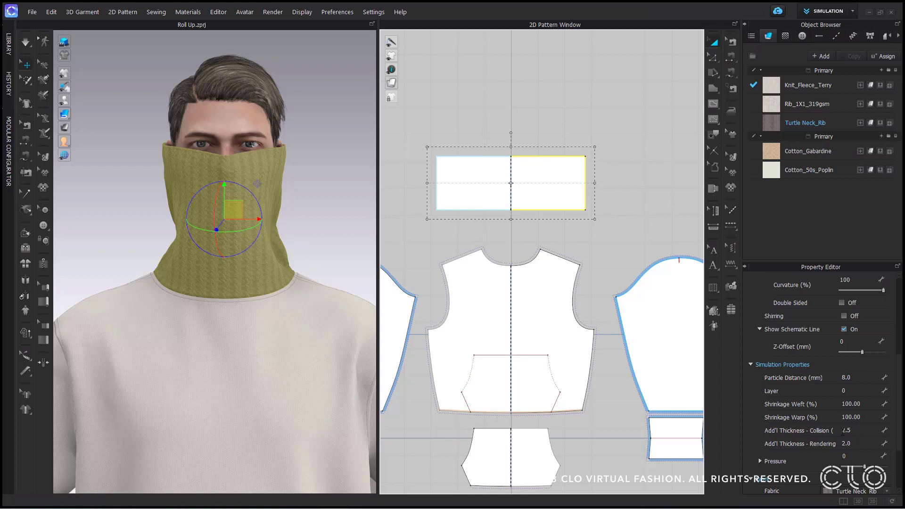
left_click(714, 57)
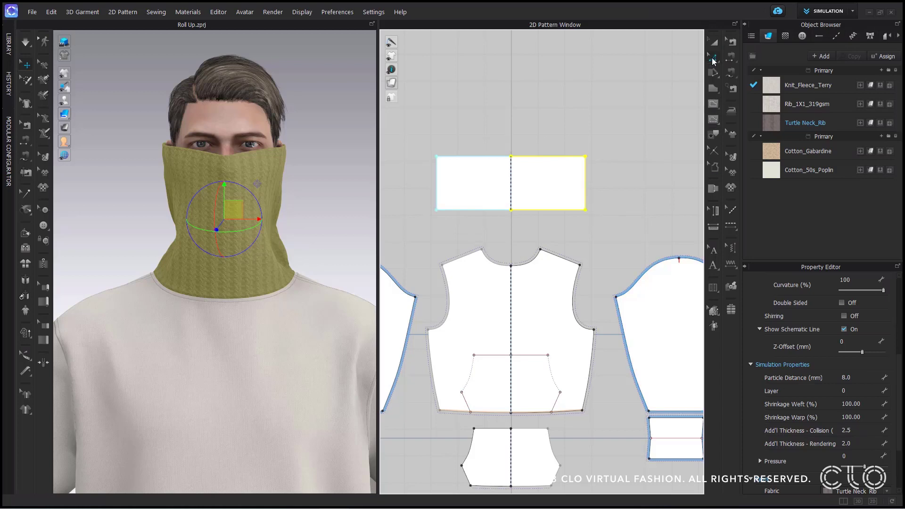
left_click(509, 140)
left_click(542, 157)
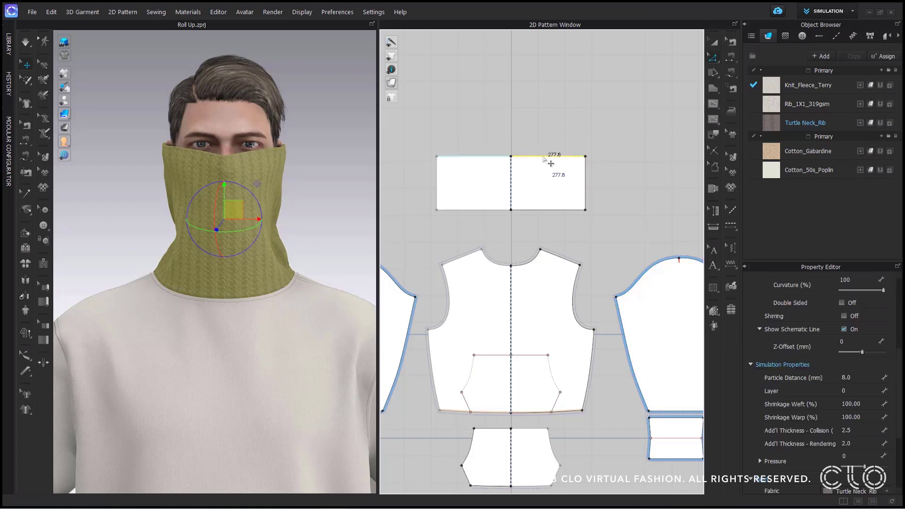
right_click(543, 156)
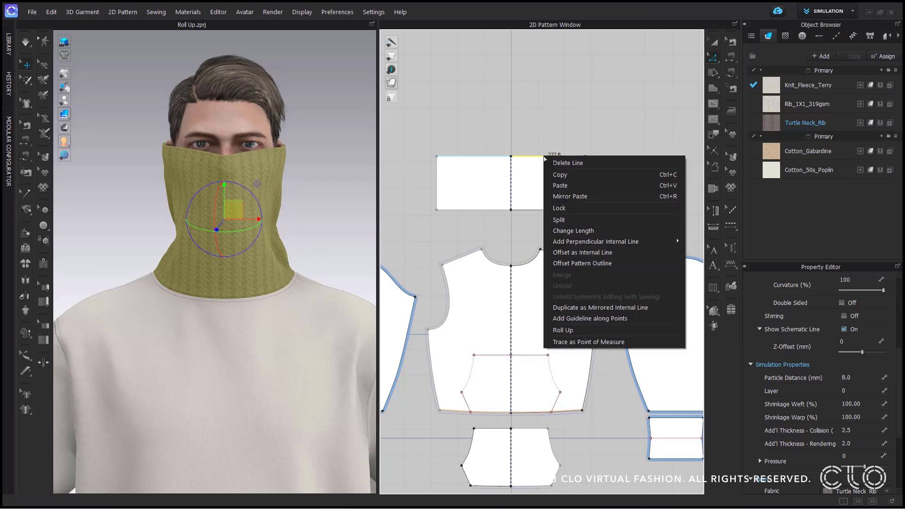
left_click(580, 331)
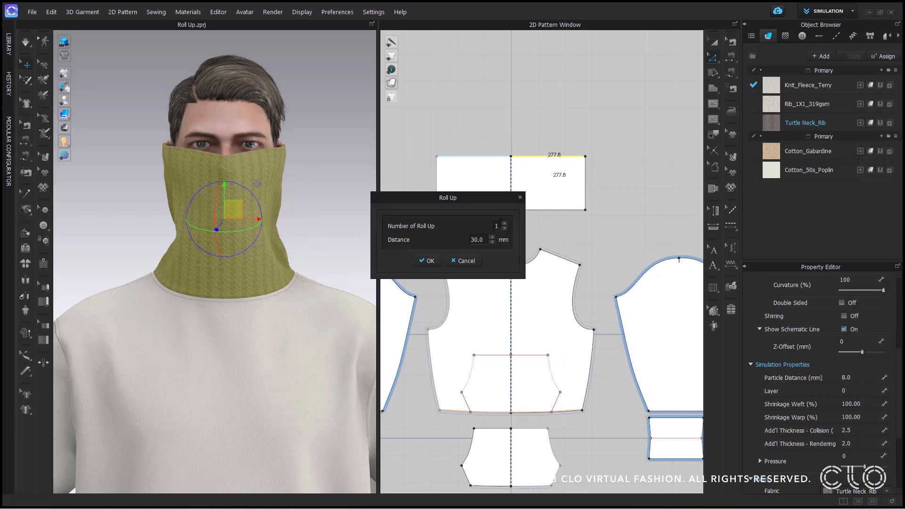
double_click(482, 240)
type("90")
left_click(430, 262)
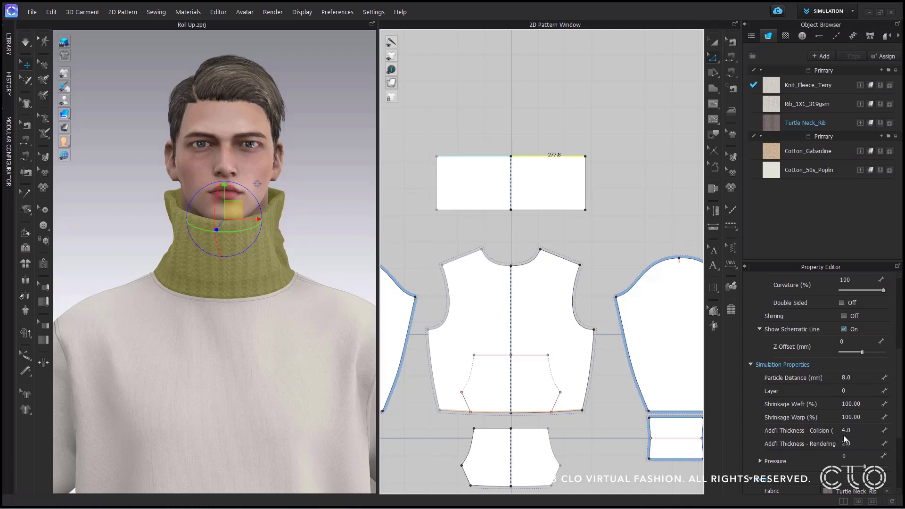
Simulate the garment to drape the folded turtleneck, stop the simulation, and inspect the collar from an angle
left_click(25, 41)
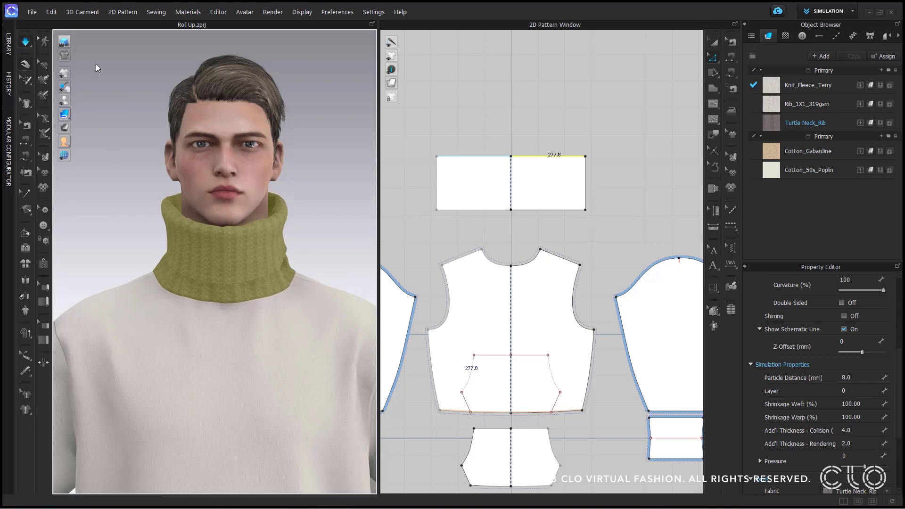
key("space")
left_click(129, 76)
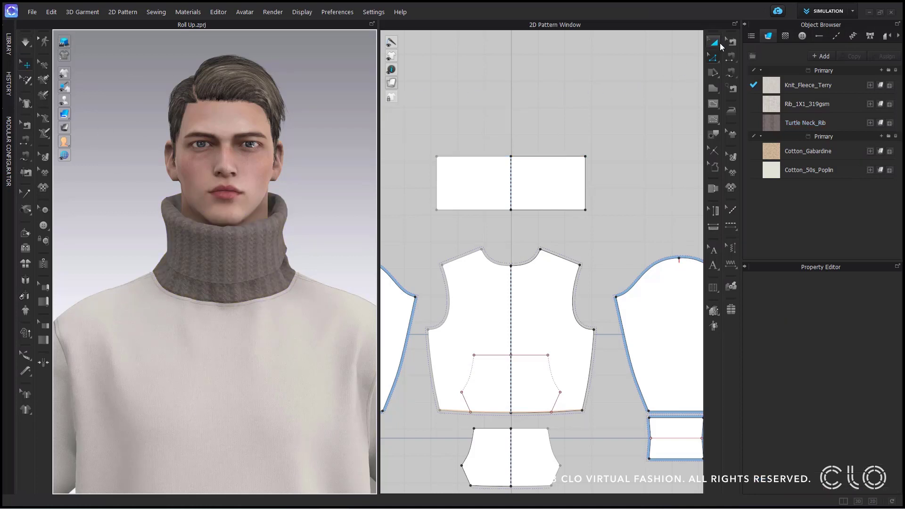
left_click(569, 182)
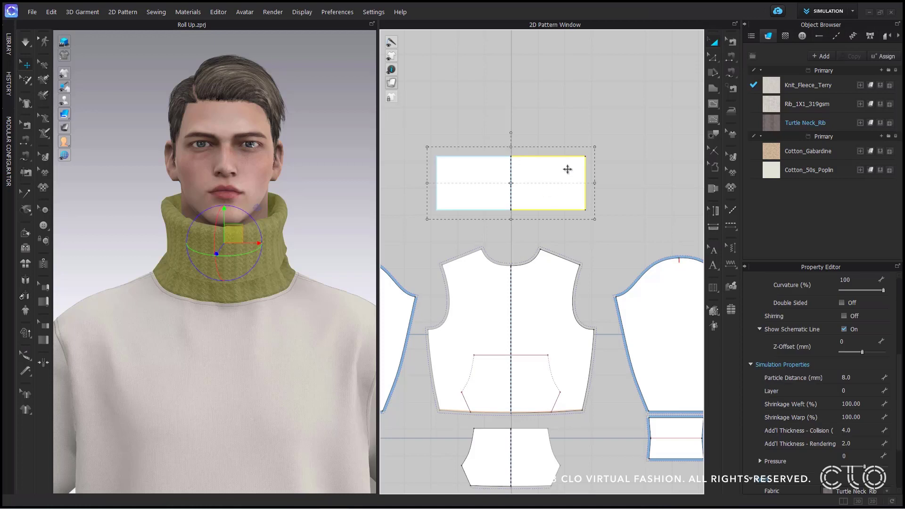
right_click_drag(288, 290, 328, 259)
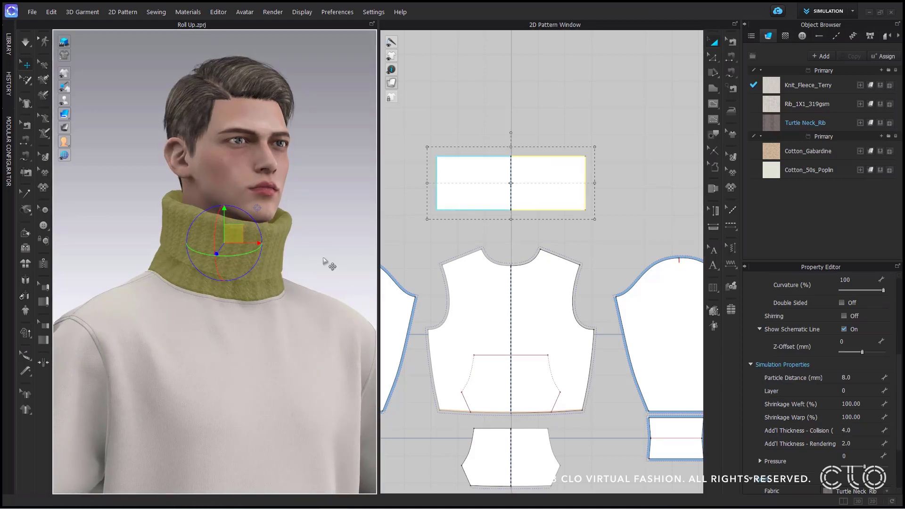
left_click(317, 252)
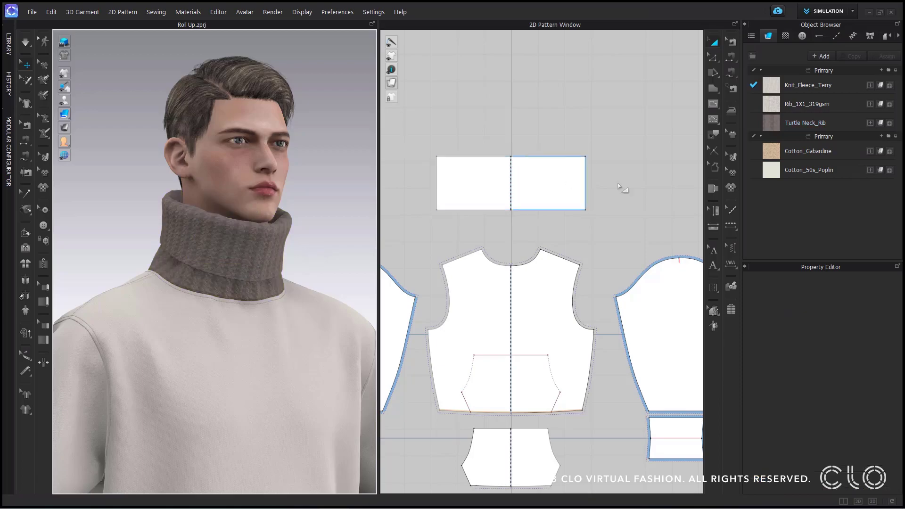
left_click(558, 182)
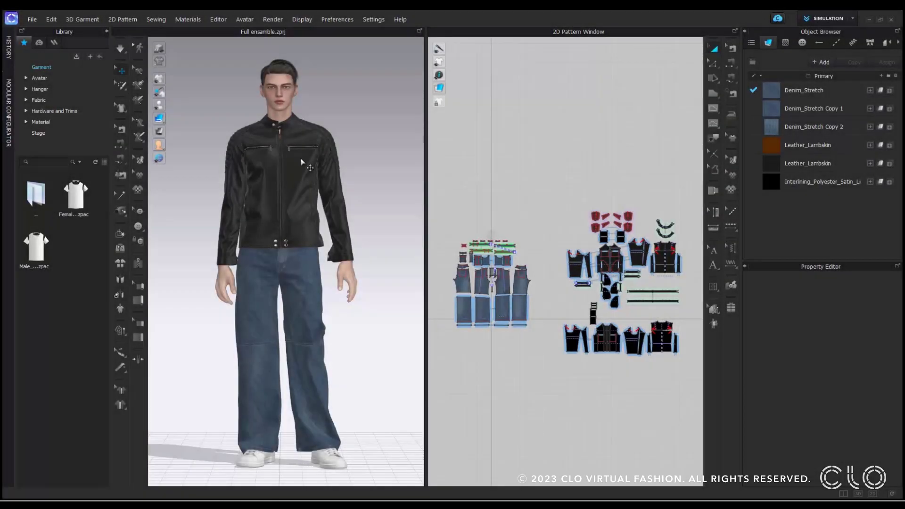
Set the Teeth Type of the leather jacket's center front zipper to OBJ in Full ensemble.zprj
scroll(302, 163, "up", 4)
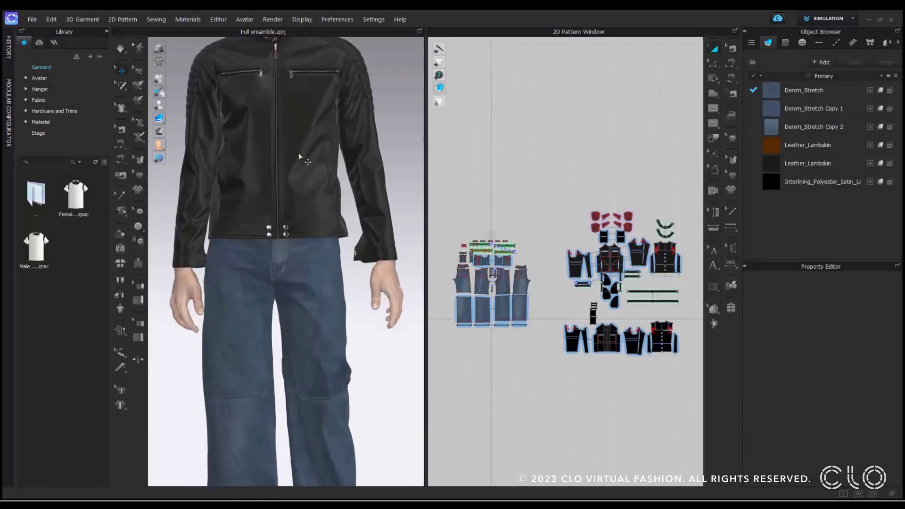
middle_click_drag(299, 158, 312, 291)
scroll(271, 304, "up", 8)
scroll(313, 291, "up", 8)
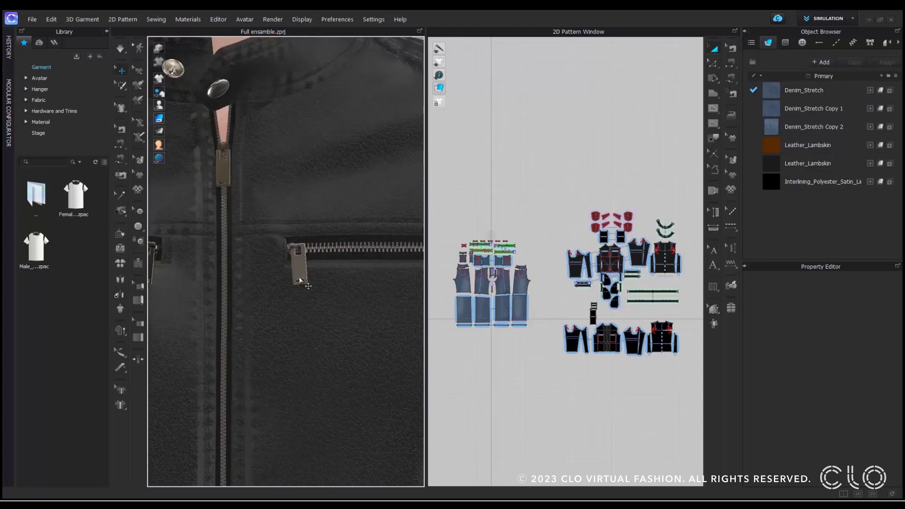
right_click_drag(336, 279, 310, 279)
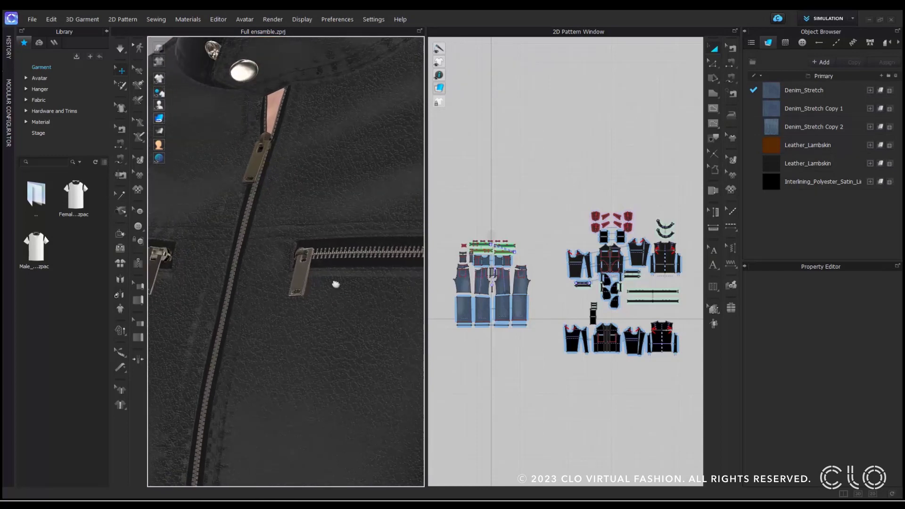
scroll(252, 276, "up", 2)
middle_click_drag(251, 275, 306, 333)
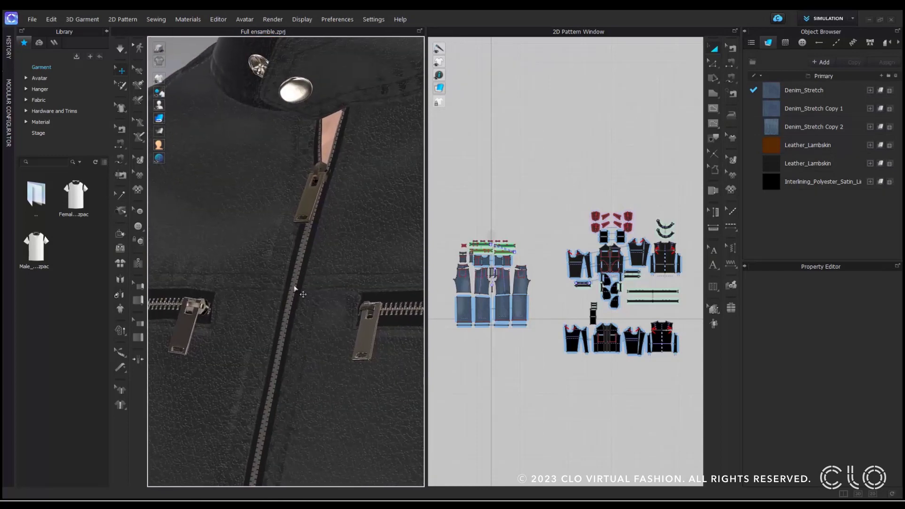
left_click(298, 294)
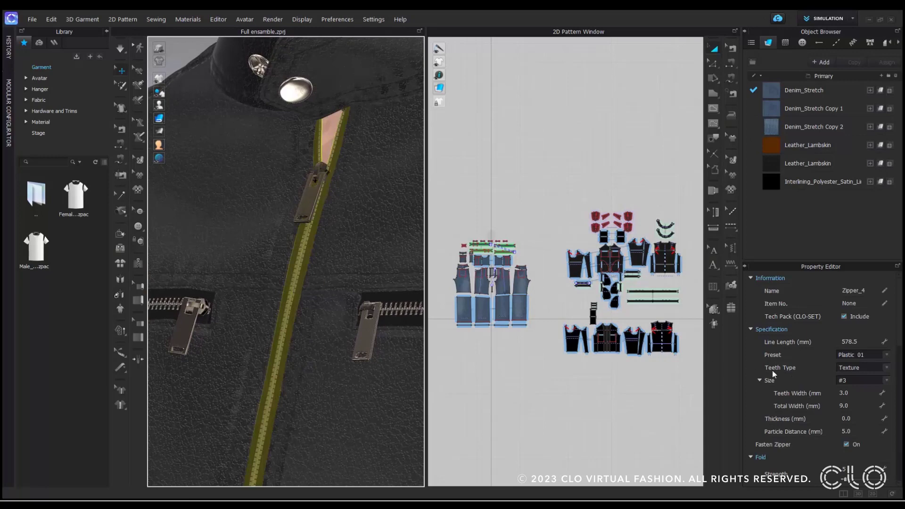
left_click(852, 369)
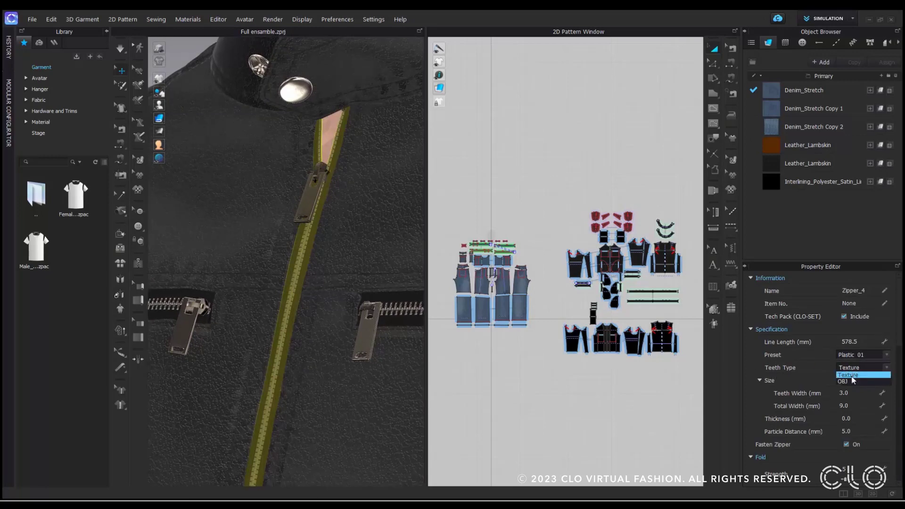
left_click(851, 381)
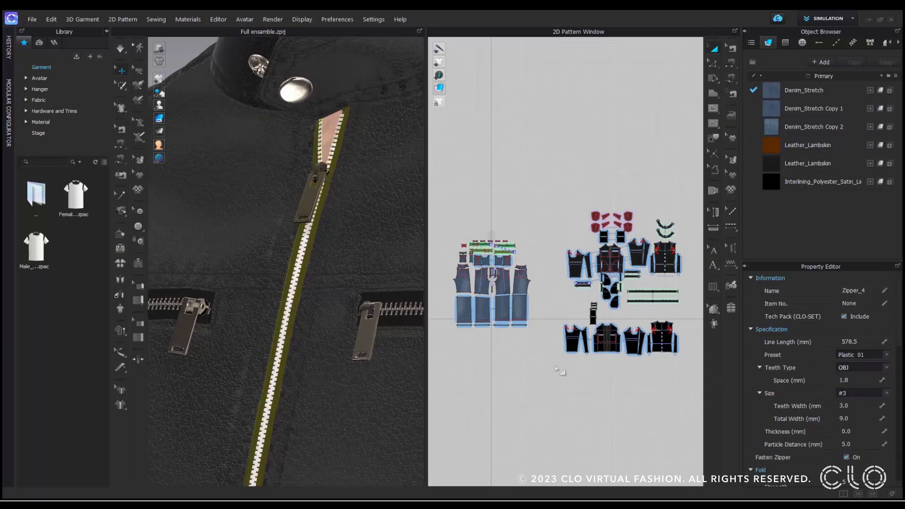
left_click(527, 377)
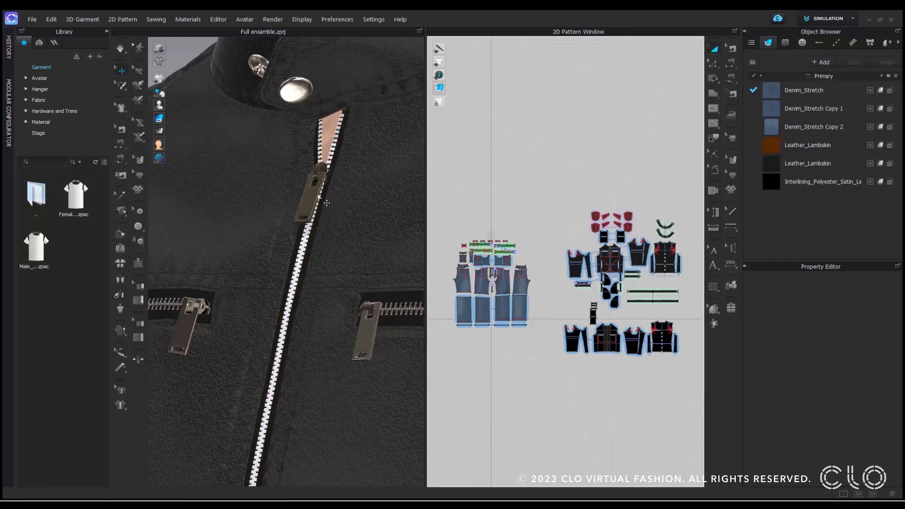
Slide the front zipper's slider down to just below the chest pocket zippers and simulate the jacket so the zipper opens
left_click_drag(313, 192, 315, 343)
key("space")
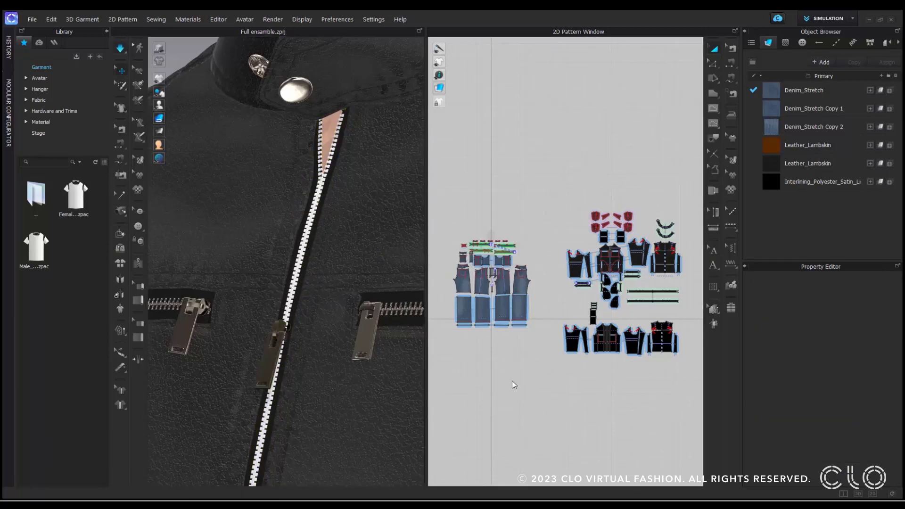
right_click_drag(358, 340, 343, 289)
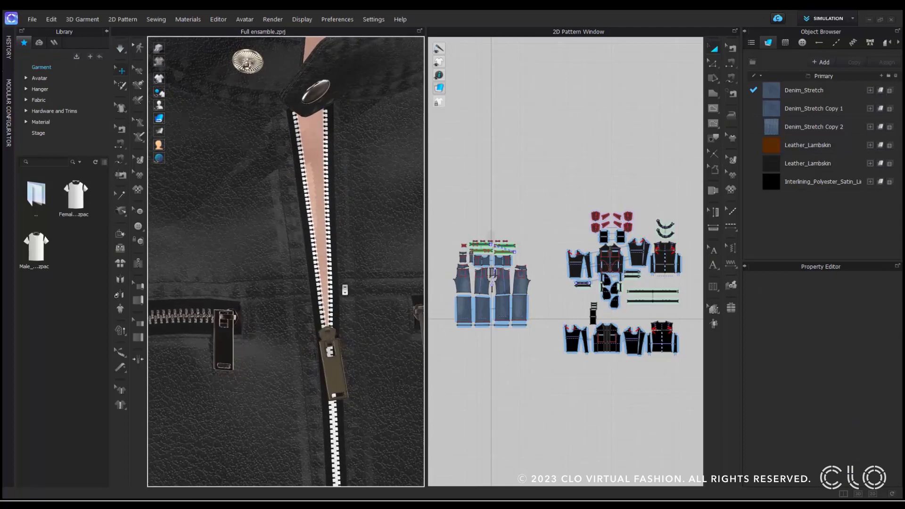
Change the preset of the jacket's center front zipper to Metal
scroll(344, 289, "up", 4)
middle_click_drag(344, 289, 338, 400)
right_click_drag(337, 401, 325, 373)
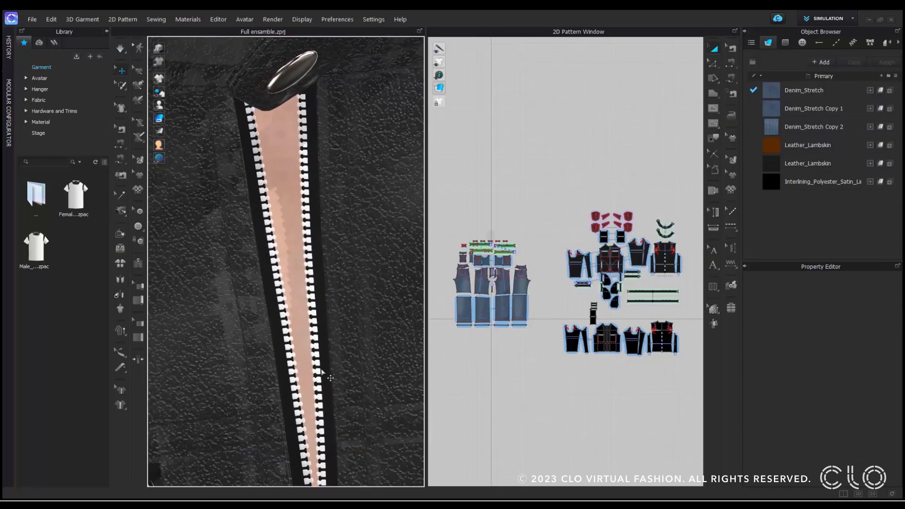
left_click(327, 373)
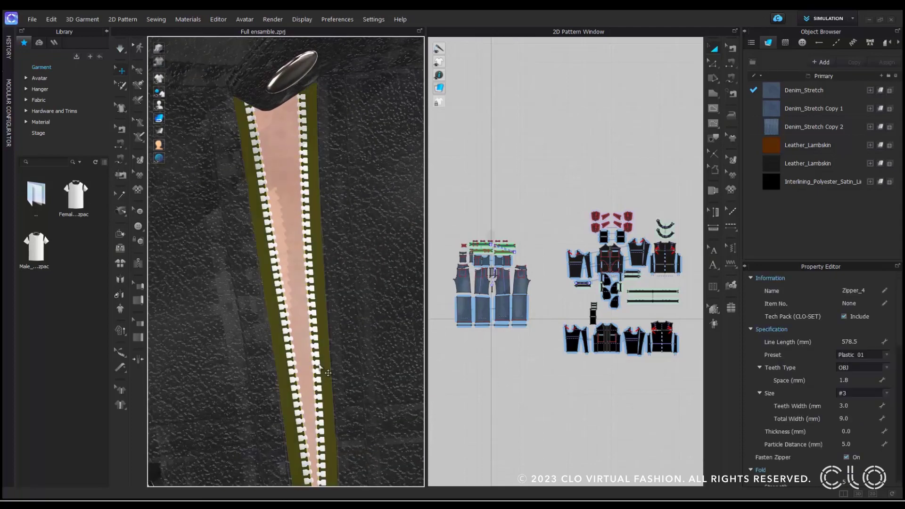
left_click(883, 356)
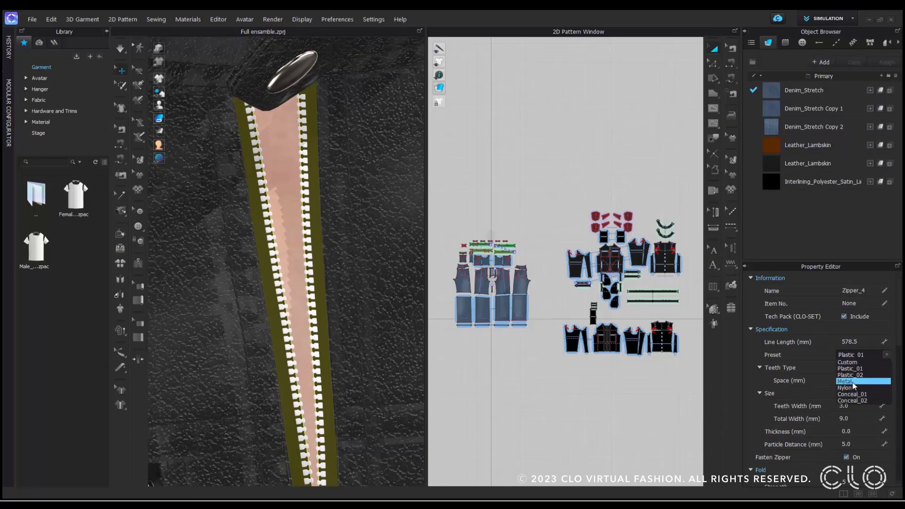
left_click(853, 385)
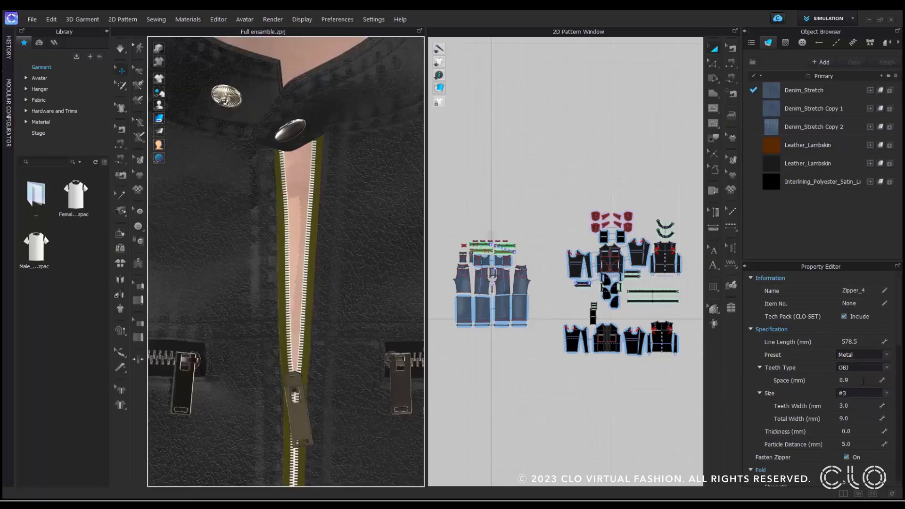
Change the zipper teeth's material type and recolor the teeth with a color sampled from the zipper puller
scroll(862, 363, "down", 3)
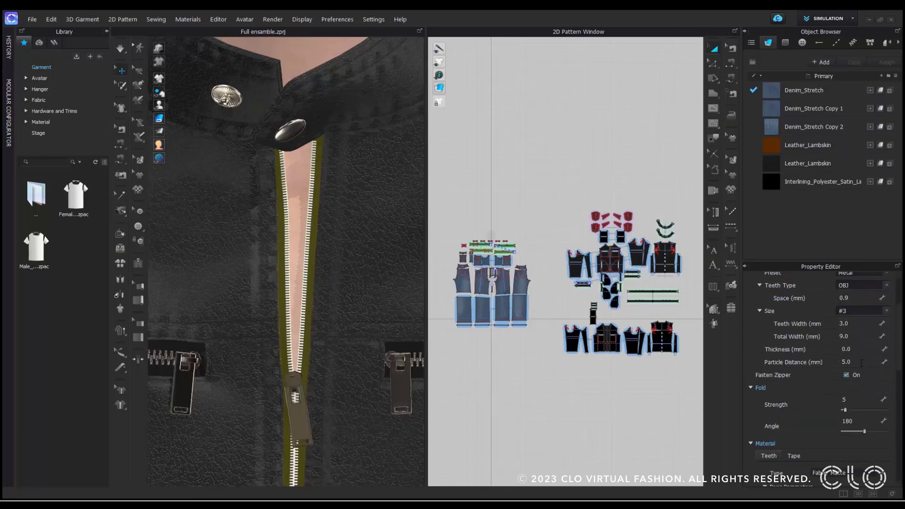
scroll(862, 363, "down", 1)
left_click(860, 447)
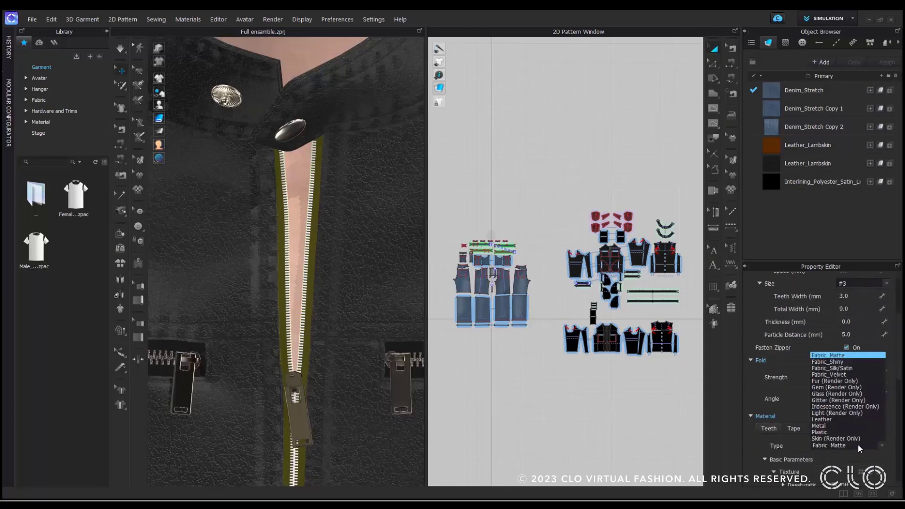
left_click(842, 419)
scroll(845, 415, "down", 6)
left_click(879, 429)
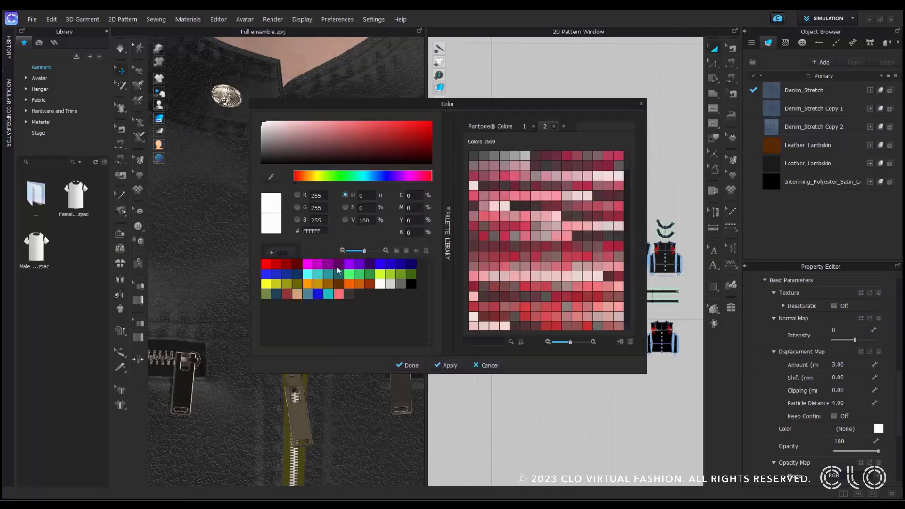
left_click(271, 177)
left_click(299, 424)
left_click(408, 365)
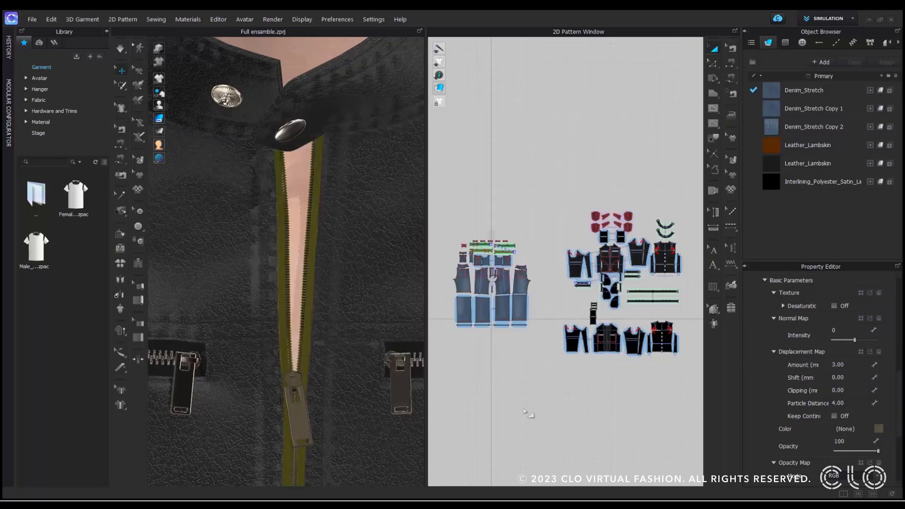
left_click(525, 413)
Run an interactive render of the opened zipper from an angled close-up view, and close the render window
right_click_drag(303, 330, 271, 307)
left_click(273, 20)
left_click(272, 30)
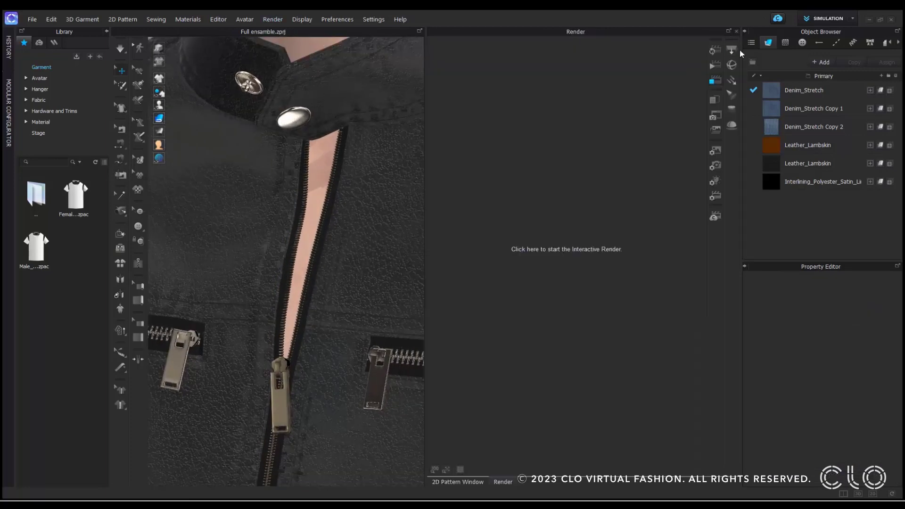
left_click(715, 50)
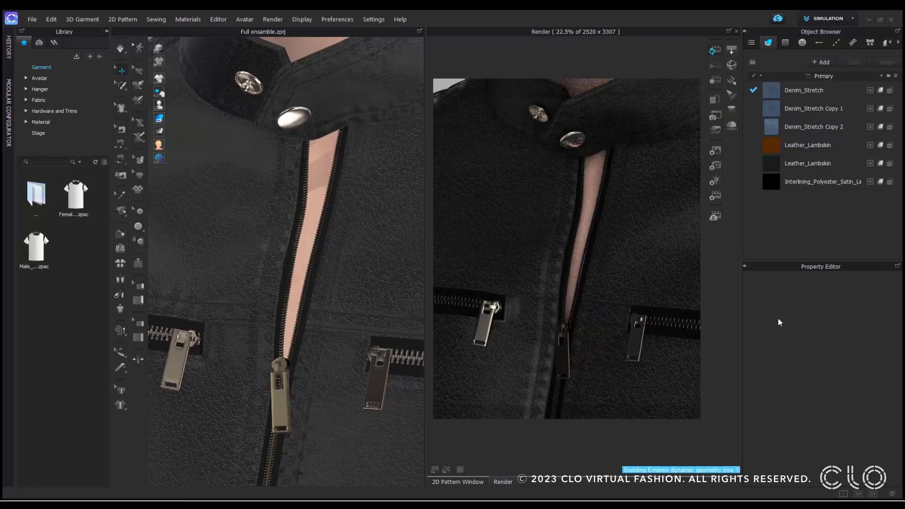
left_click(737, 32)
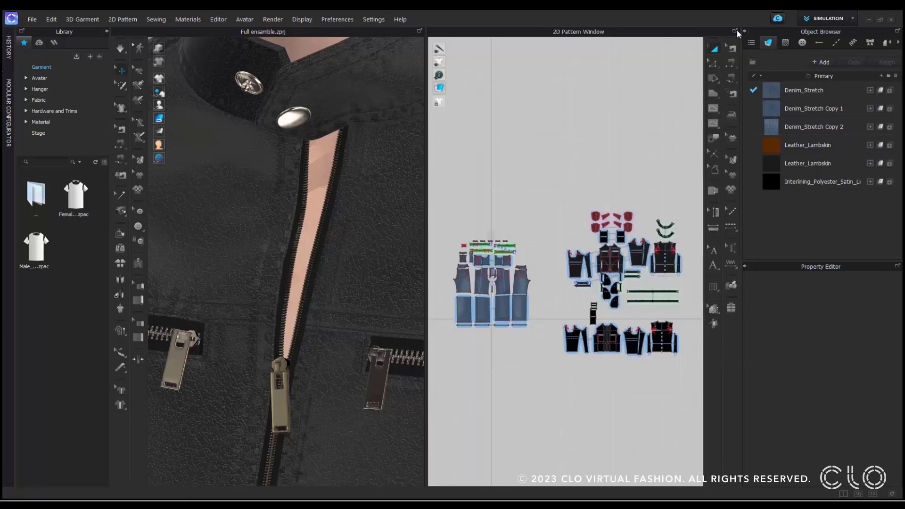
scroll(236, 228, "down", 5)
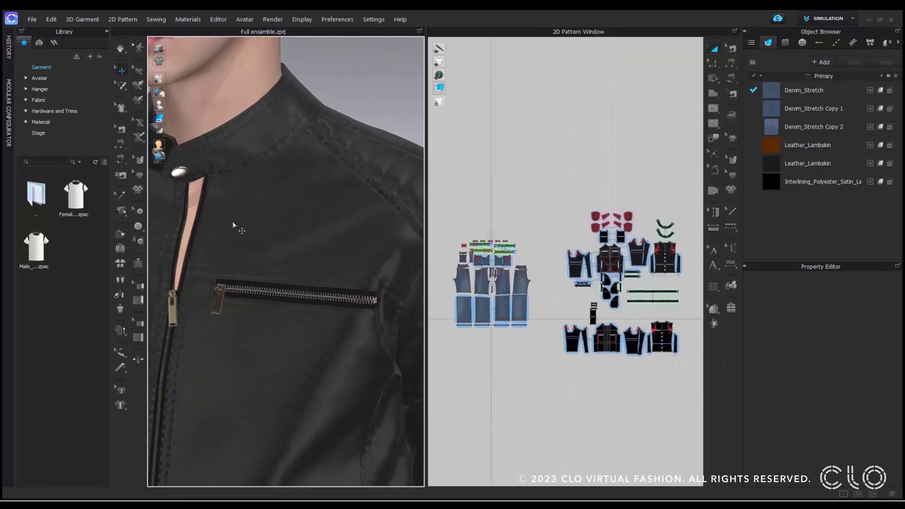
Select the horizontal internal line on the jacket's upper front panel in the 2D pattern and run a command on it
left_click(278, 245)
scroll(622, 253, "up", 5)
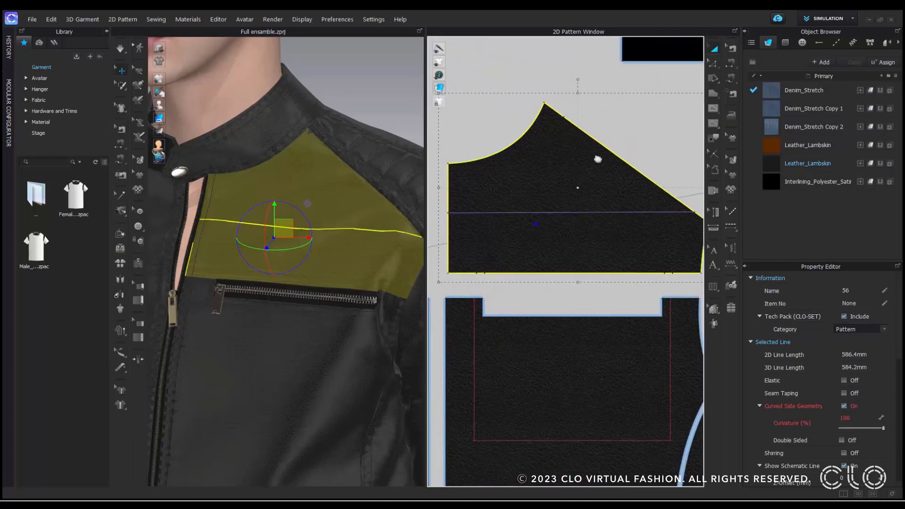
left_click(654, 137)
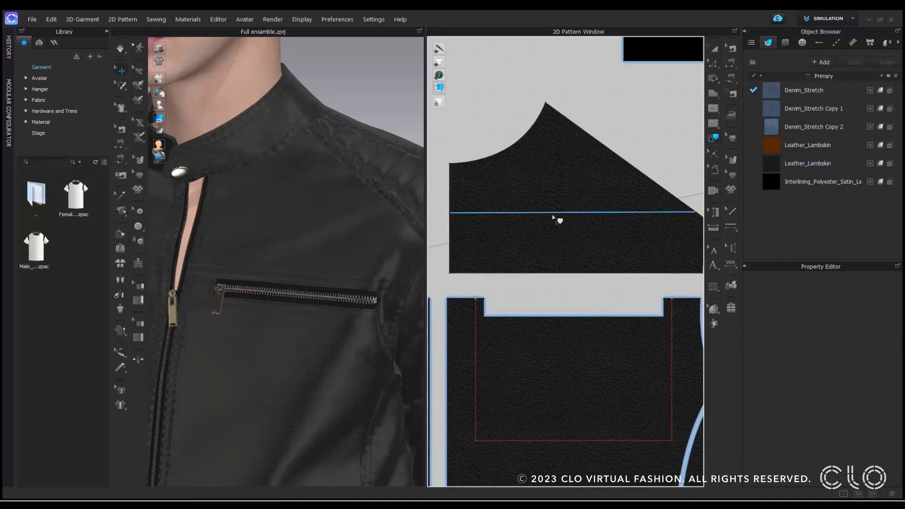
left_click(557, 214)
right_click(556, 216)
left_click(571, 264)
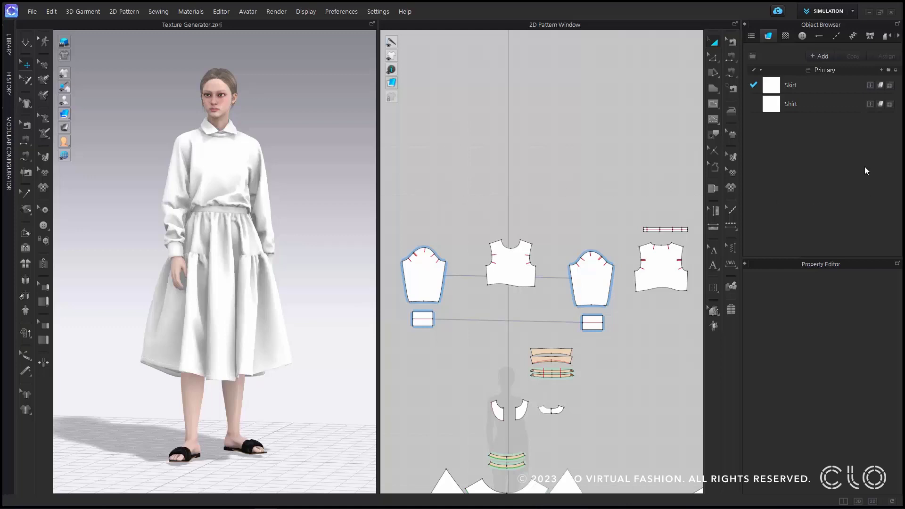
Add a new fabric named Sweatshirt and open the Texture Generator for it
left_click(822, 57)
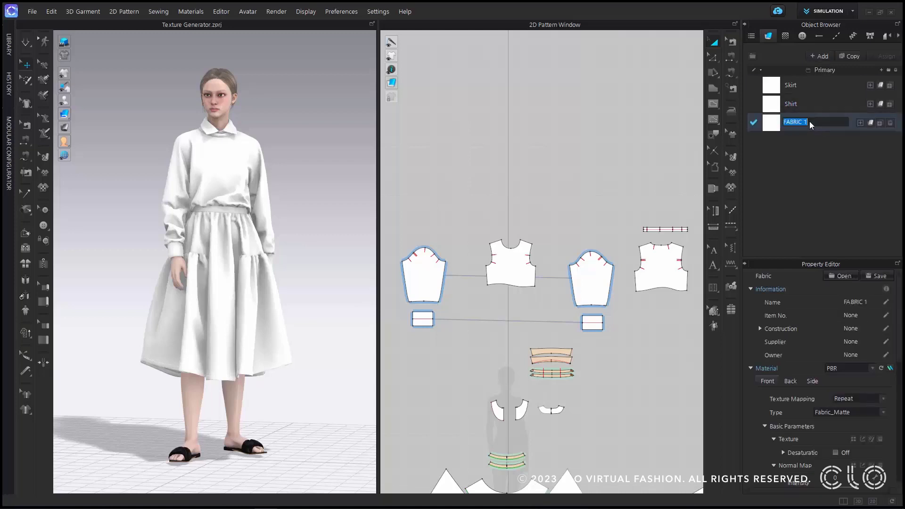
key("Return")
left_click(860, 123)
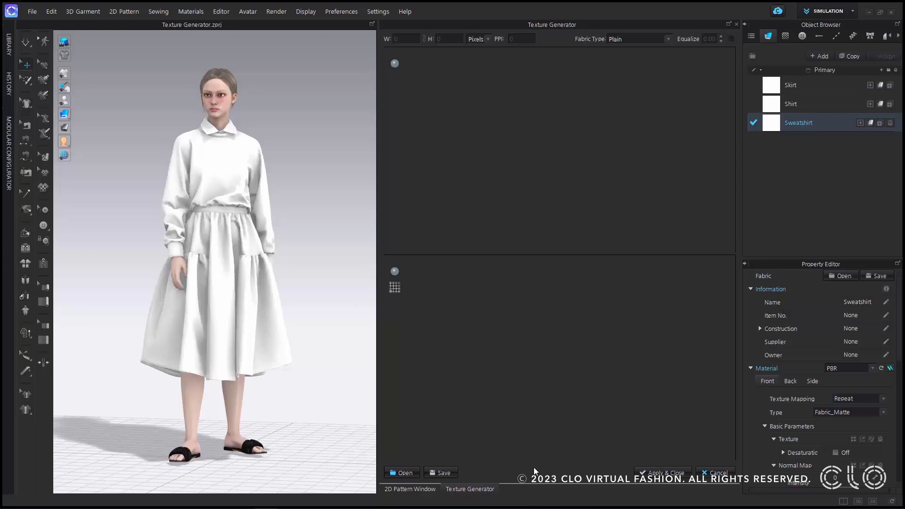
Load the Stripe_COL image from the Stripe Texture folder into the Texture Generator
left_click(403, 473)
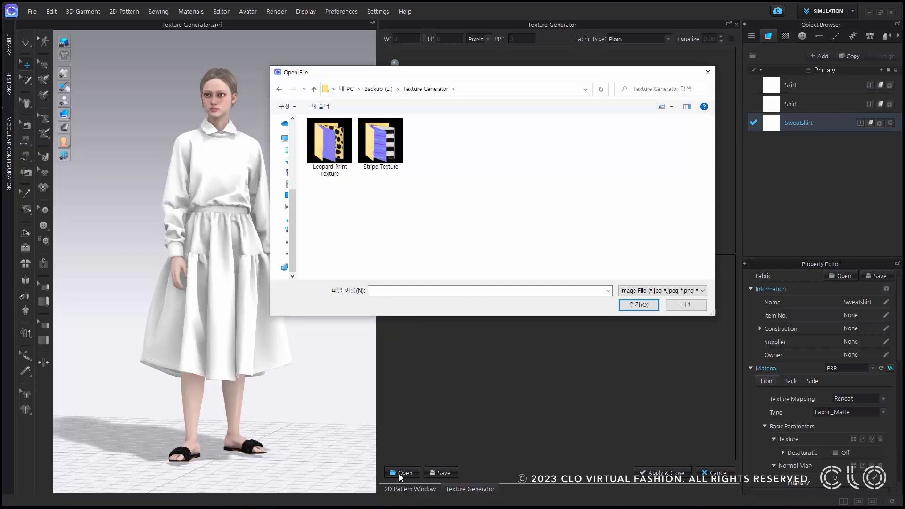
double_click(380, 141)
left_click(353, 138)
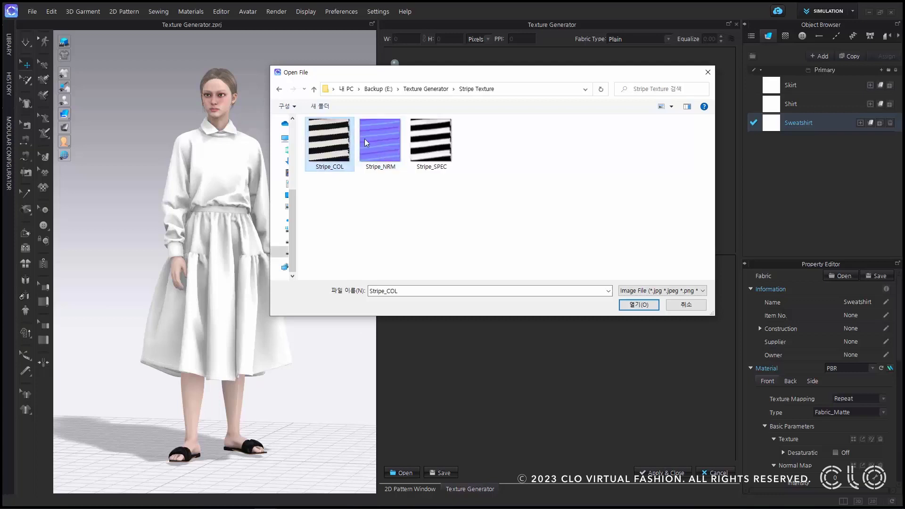
left_click(641, 305)
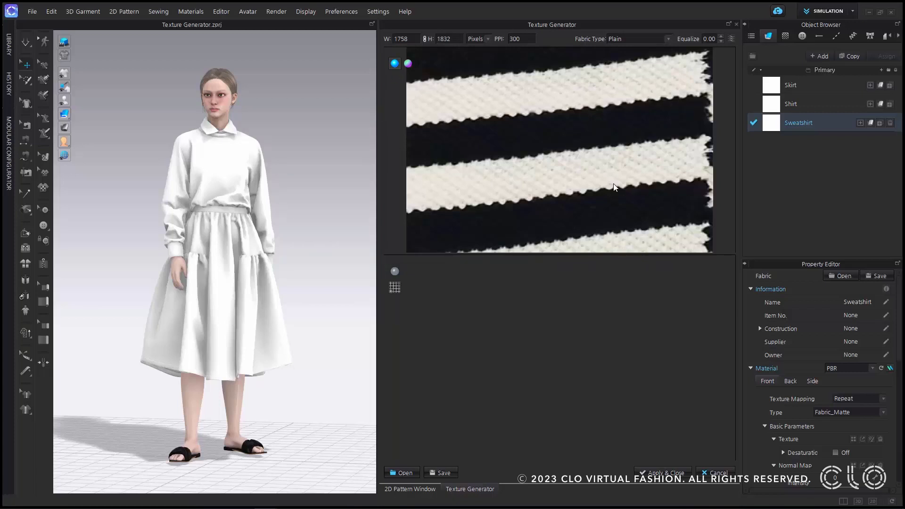
Mark an area spanning several stripes on the source image and show the generated texture as a tiled repeat with its grid
scroll(617, 163, "down", 5)
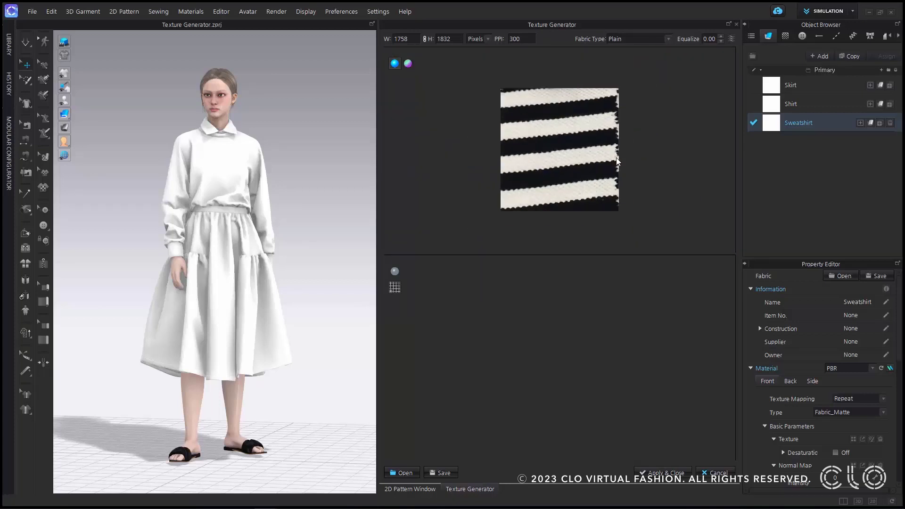
scroll(618, 161, "up", 4)
scroll(618, 162, "down", 2)
scroll(616, 158, "up", 1)
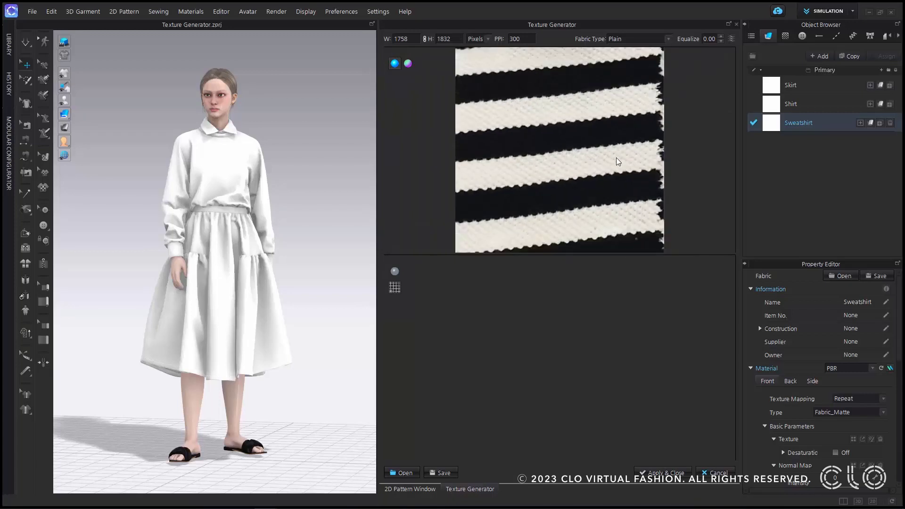
scroll(616, 157, "down", 2)
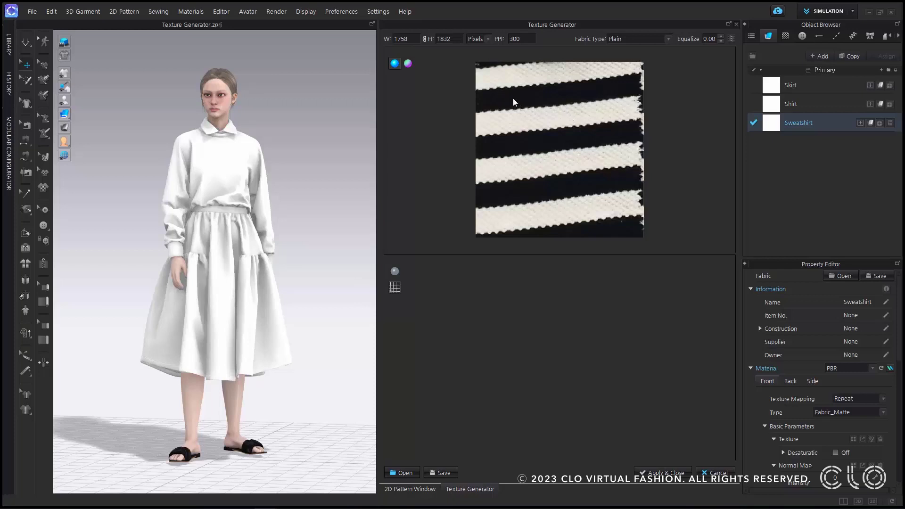
left_click_drag(495, 83, 610, 138)
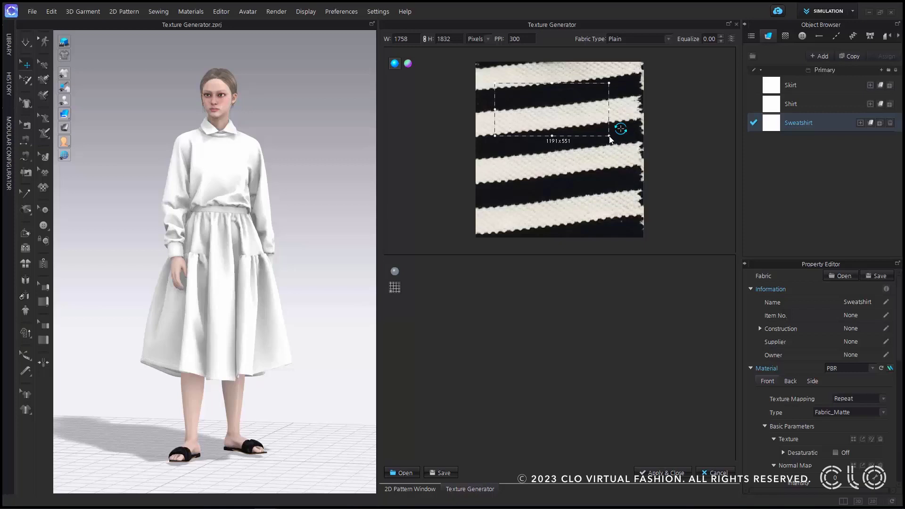
left_click_drag(610, 139, 616, 213)
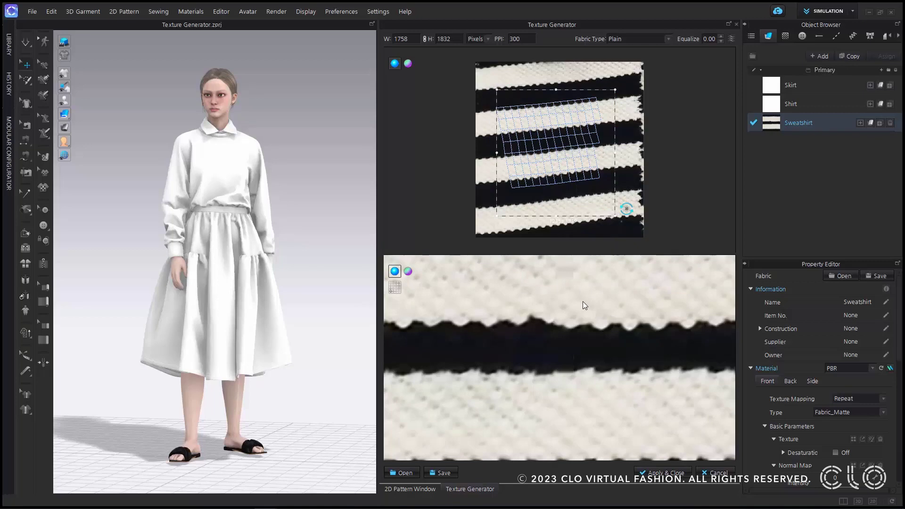
scroll(583, 303, "down", 6)
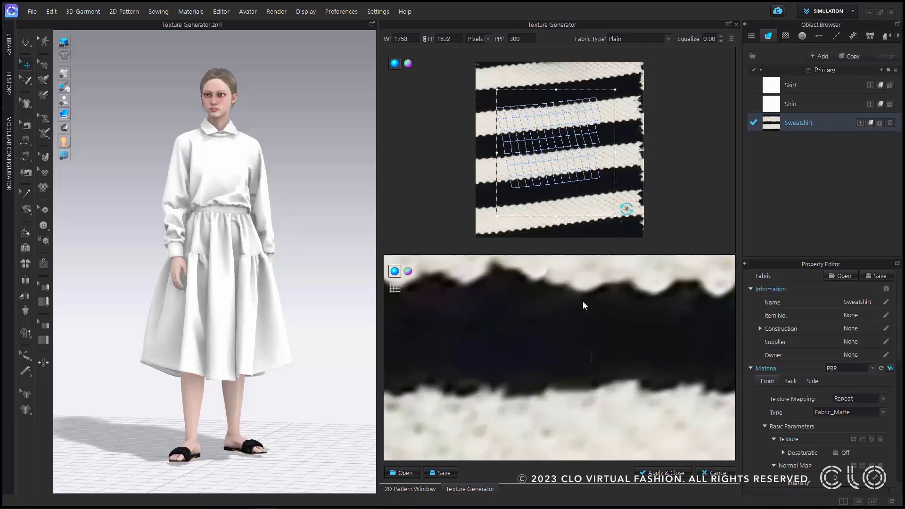
scroll(583, 305, "down", 4)
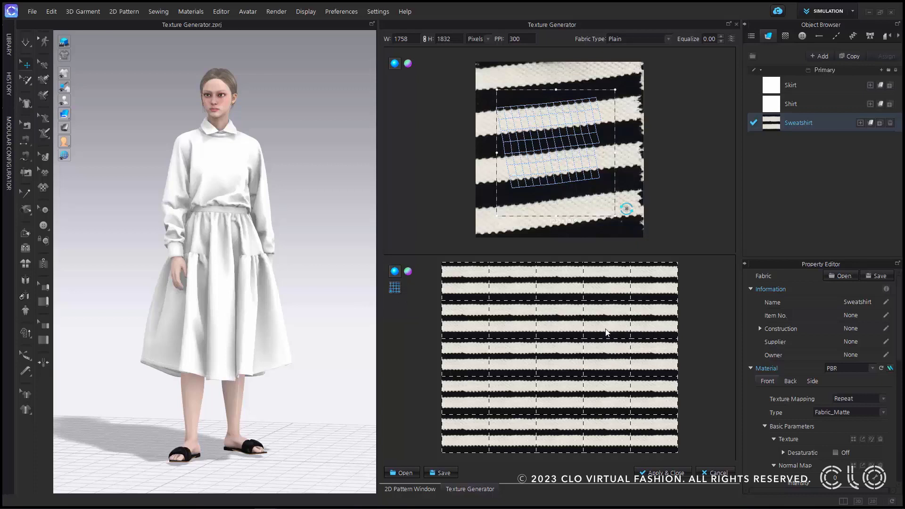
Select all the sweatshirt's body, sleeve, cuff and neckband patterns in the 2D view and assign the Sweatshirt fabric to them
left_click(410, 489)
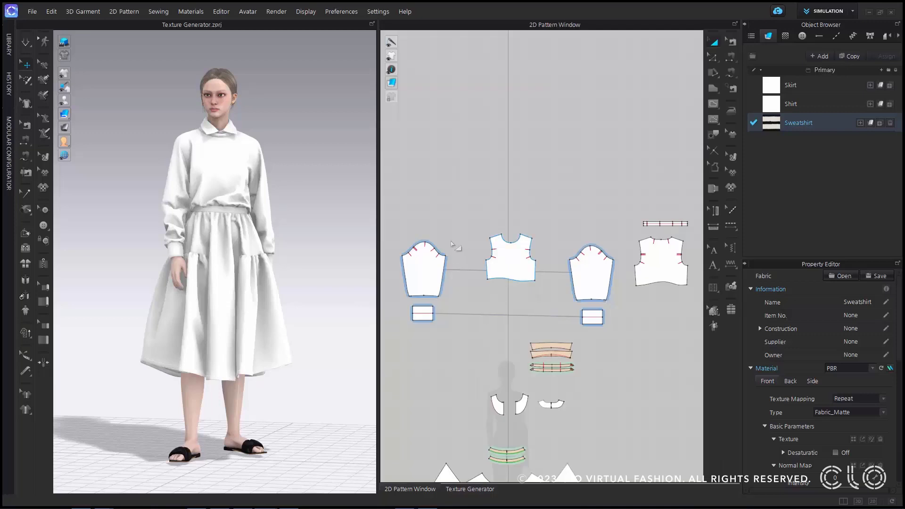
left_click_drag(398, 166, 719, 331)
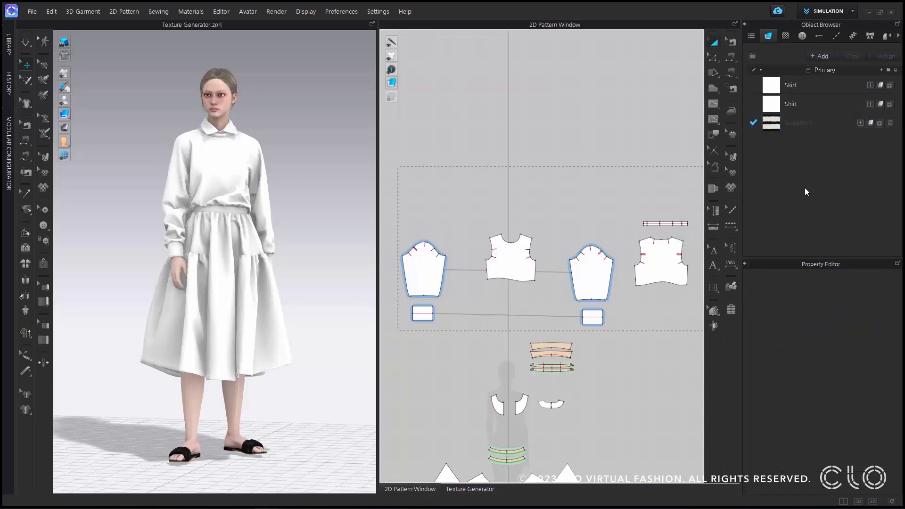
left_click(871, 123)
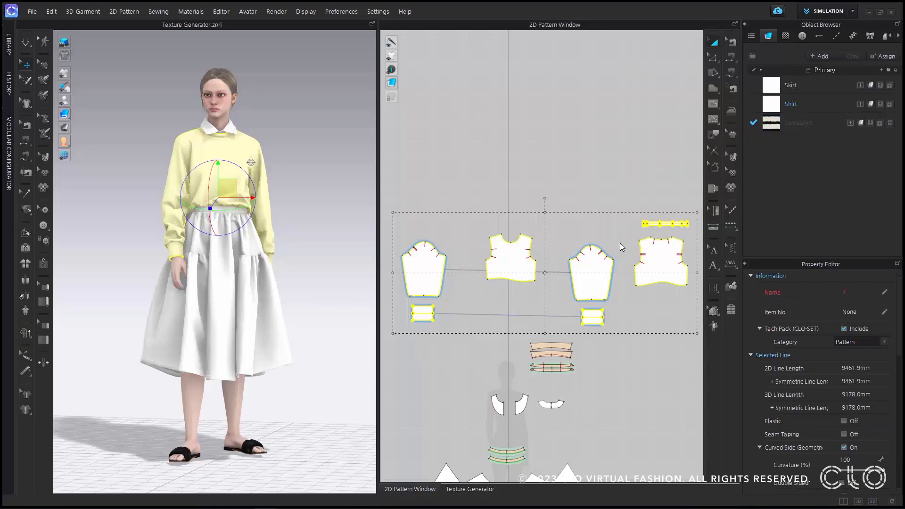
Return to the Texture Generator and redraw the texture area on the stripes, ending with one of about 984 × 743 pixels
left_click(474, 490)
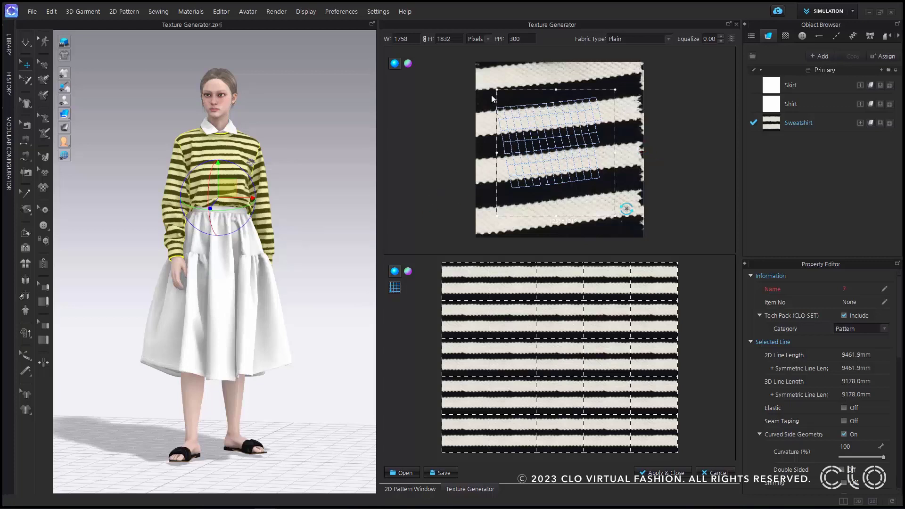
left_click_drag(492, 96, 587, 201)
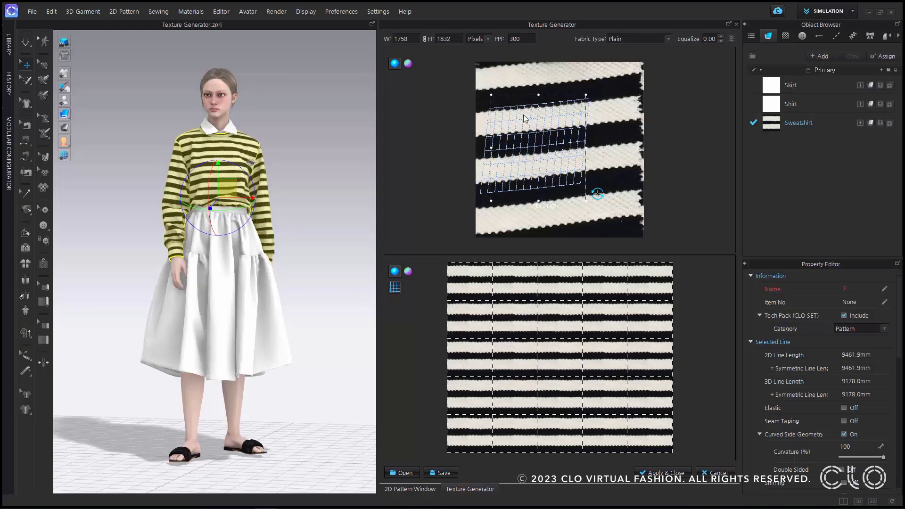
left_click_drag(523, 113, 618, 185)
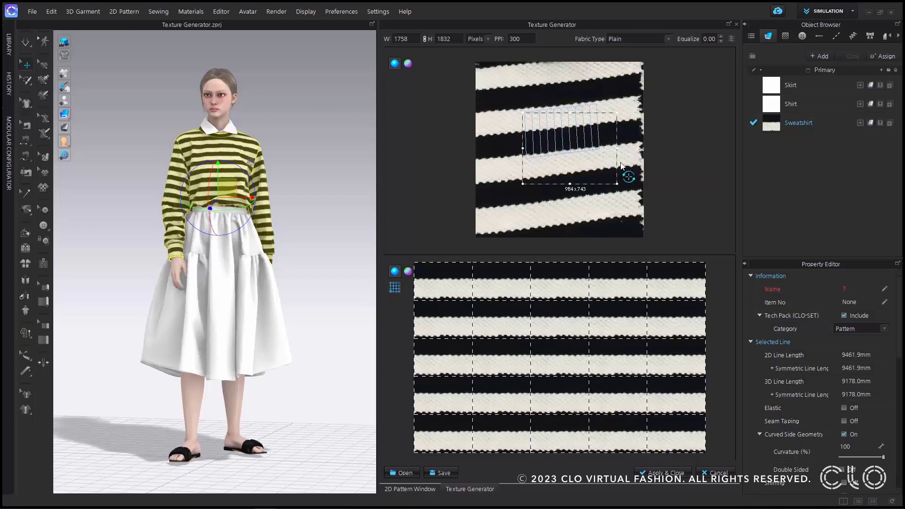
Manually raise the selected area's upper corners to about 984 × 789.5 pixels, and restore automatic adjustment with redrawn stripe areas
left_click(628, 176)
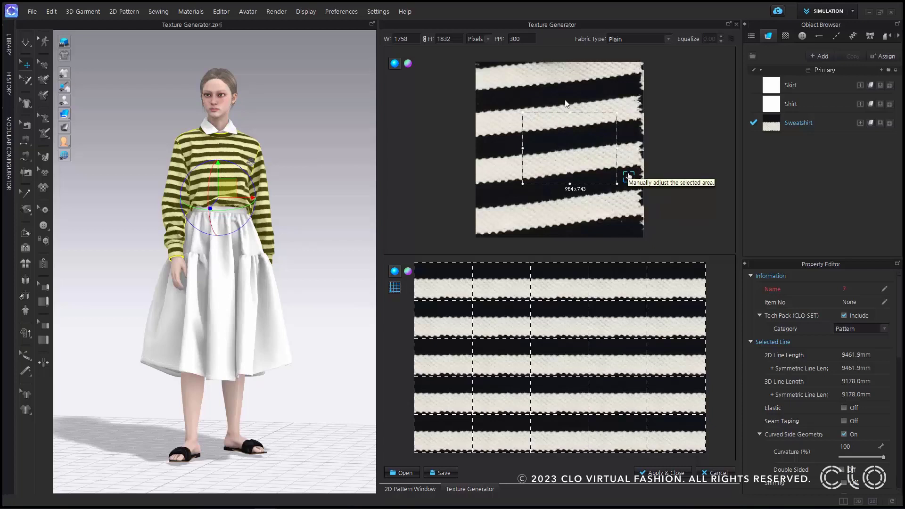
left_click_drag(522, 115, 522, 108)
left_click_drag(616, 112, 616, 108)
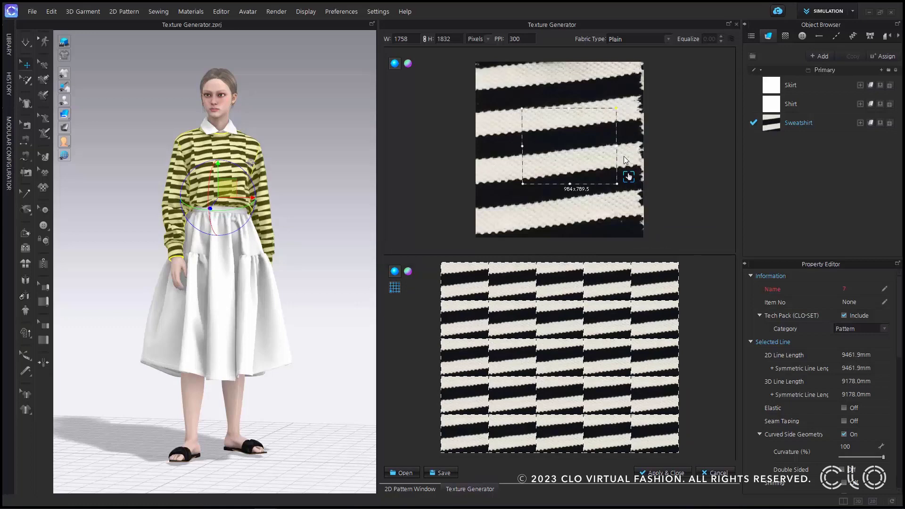
left_click_drag(627, 175, 618, 205)
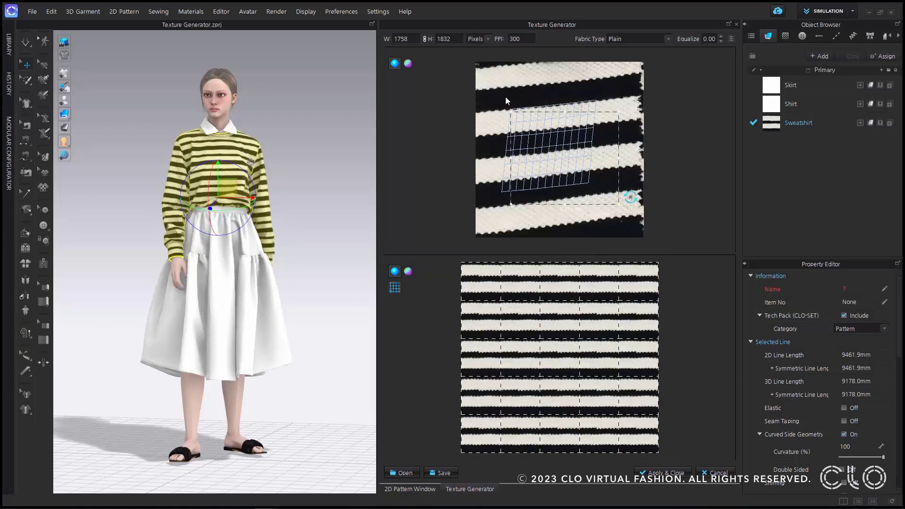
left_click_drag(503, 89, 607, 168)
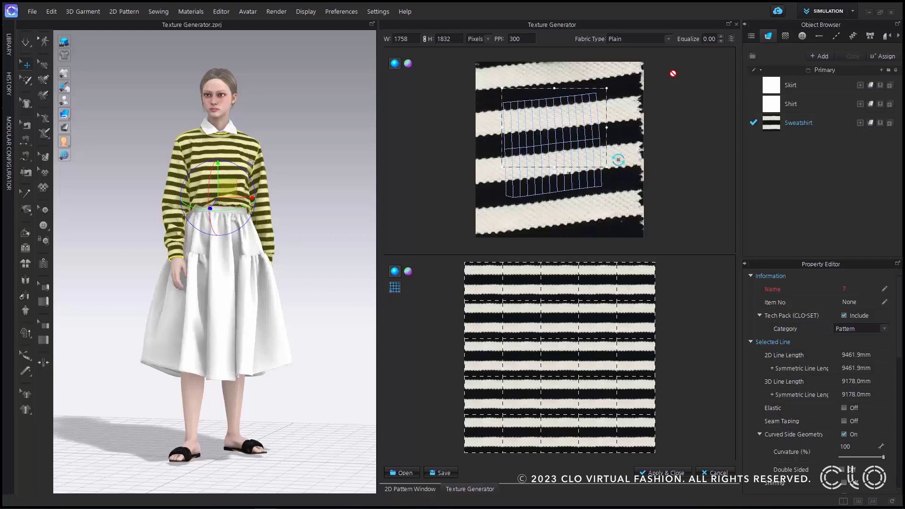
Reload the Stripe_COL image into the Texture Generator to start the texture over
left_click(405, 473)
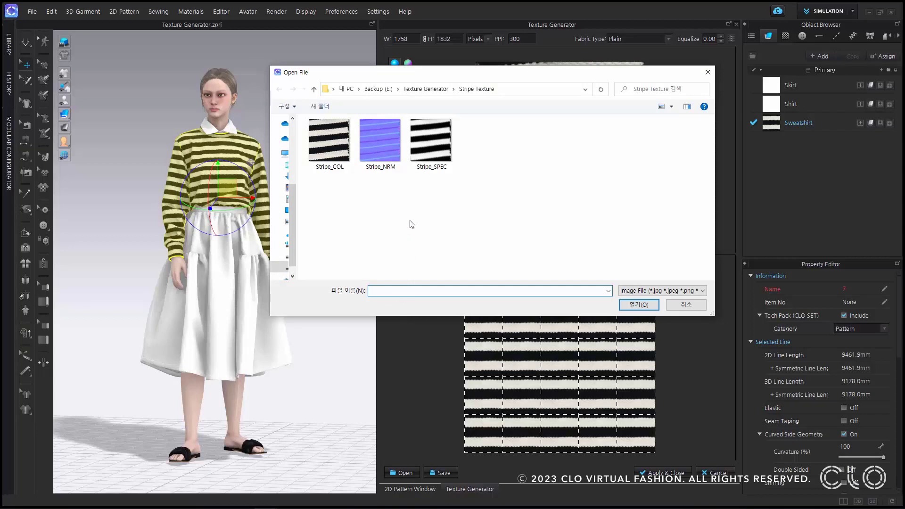
left_click(337, 153)
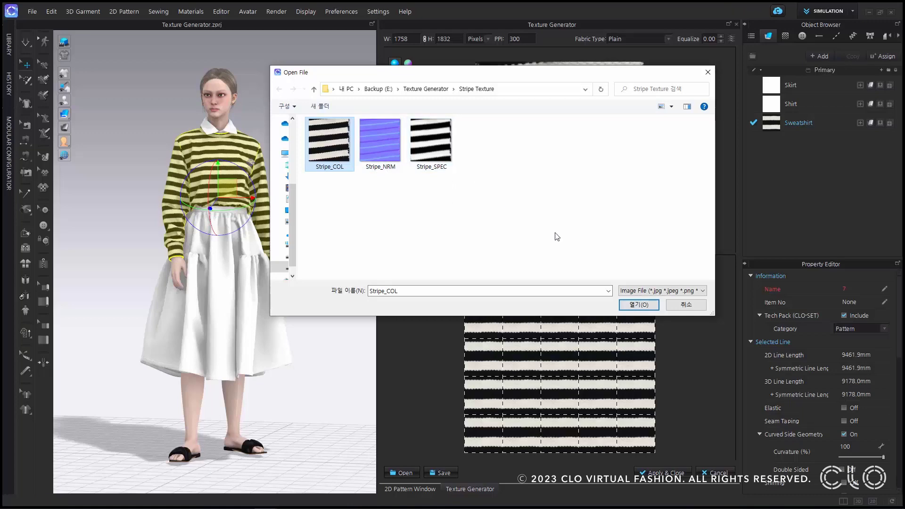
left_click(642, 305)
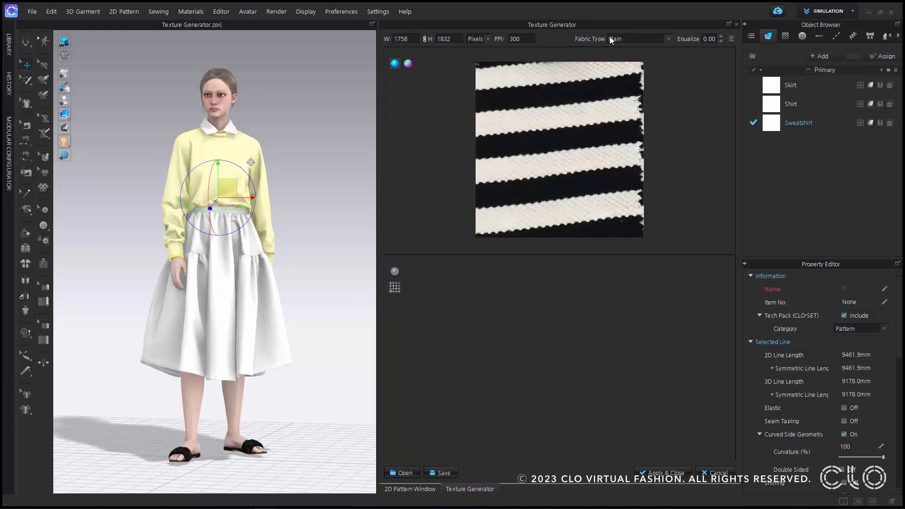
Review the available fabric types and compare the stripe image's normal map with its color map
left_click(670, 40)
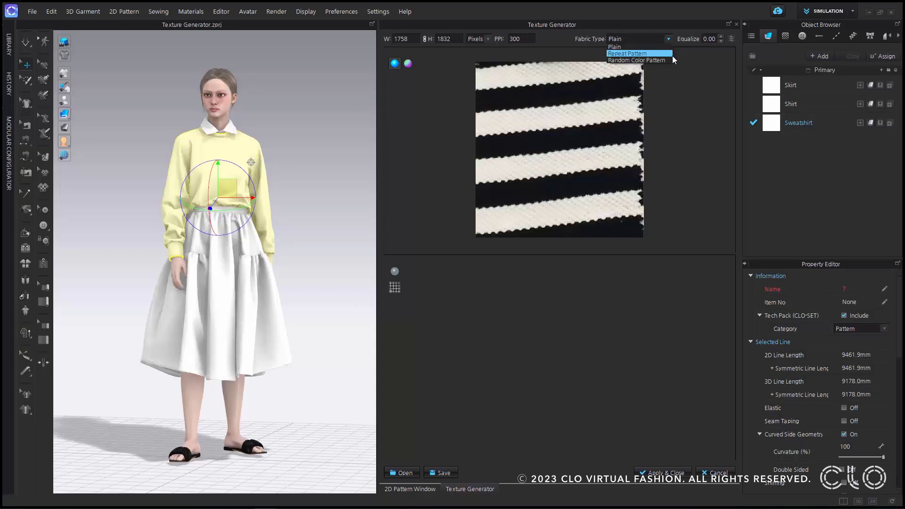
left_click(684, 79)
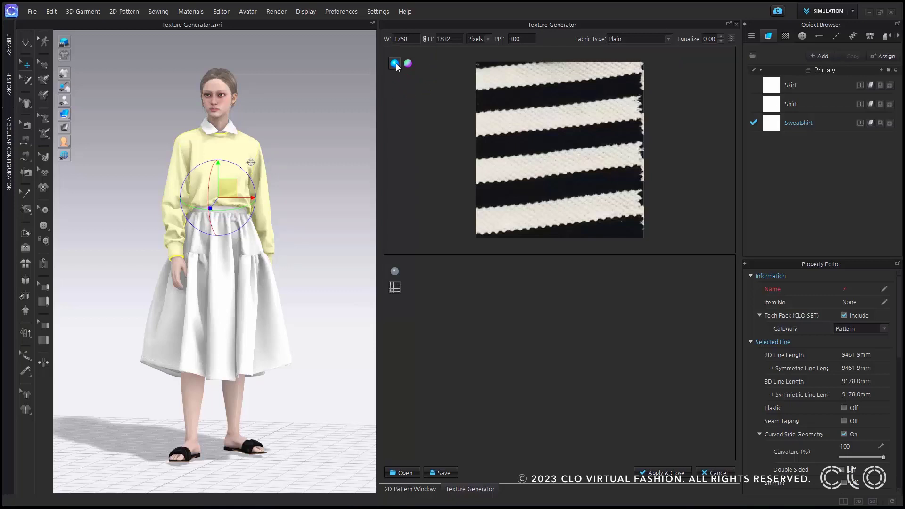
left_click(408, 63)
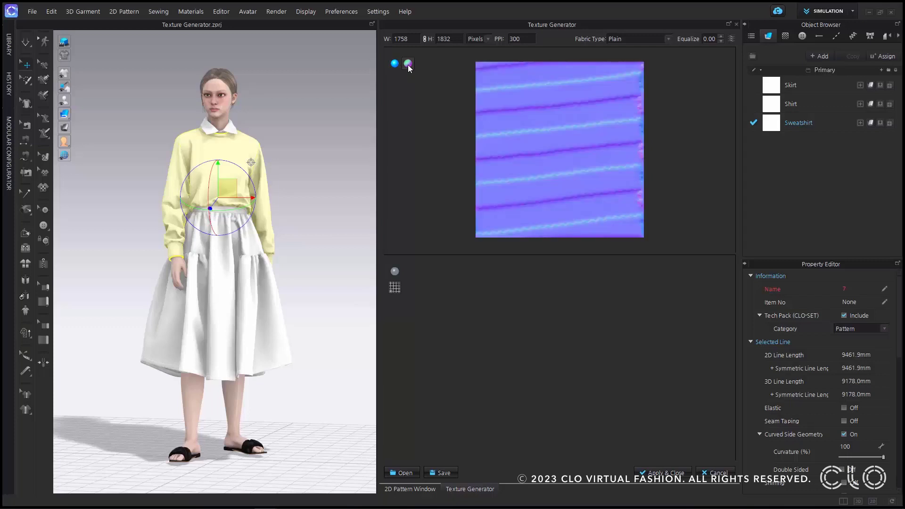
left_click(395, 63)
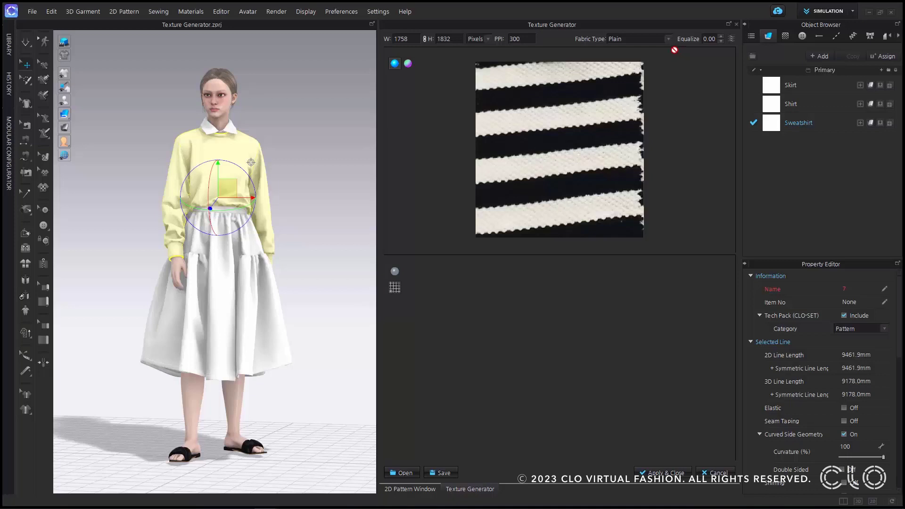
Set the fabric type to Repeat Pattern and mark a new texture area spanning several stripes on the source image
left_click(643, 41)
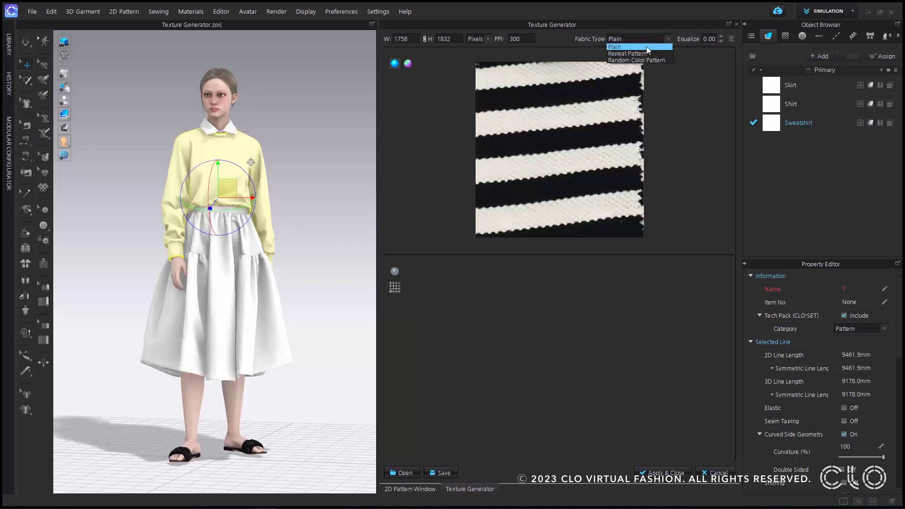
left_click(655, 54)
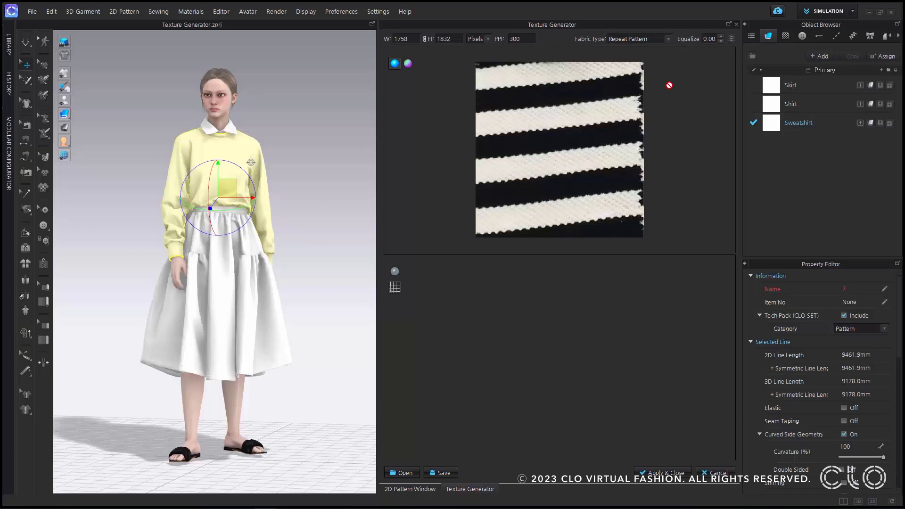
left_click_drag(495, 79, 620, 213)
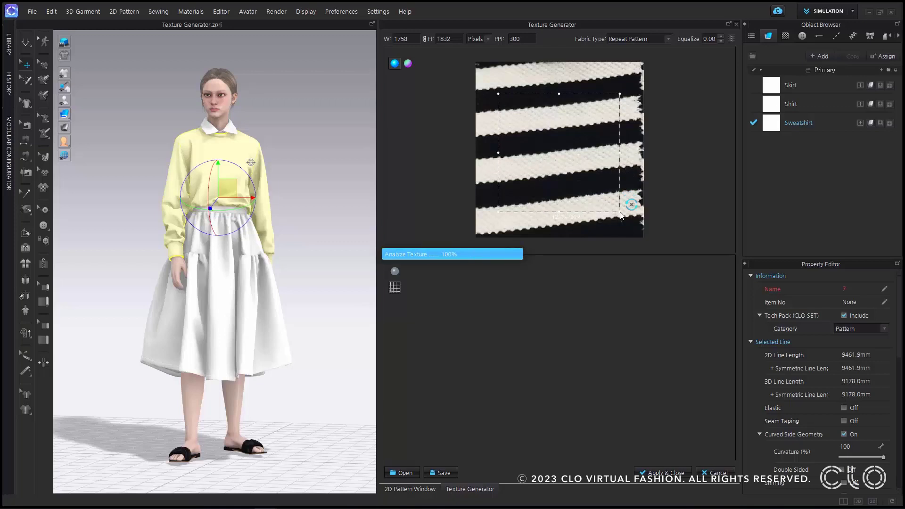
Mark a texture area of about 1294 × 984 pixels across the stripes on the source image and review the fabric type options
mouse_move(495, 88)
left_mouse_down()
mouse_move(570, 158)
mouse_move(619, 182)
left_mouse_up()
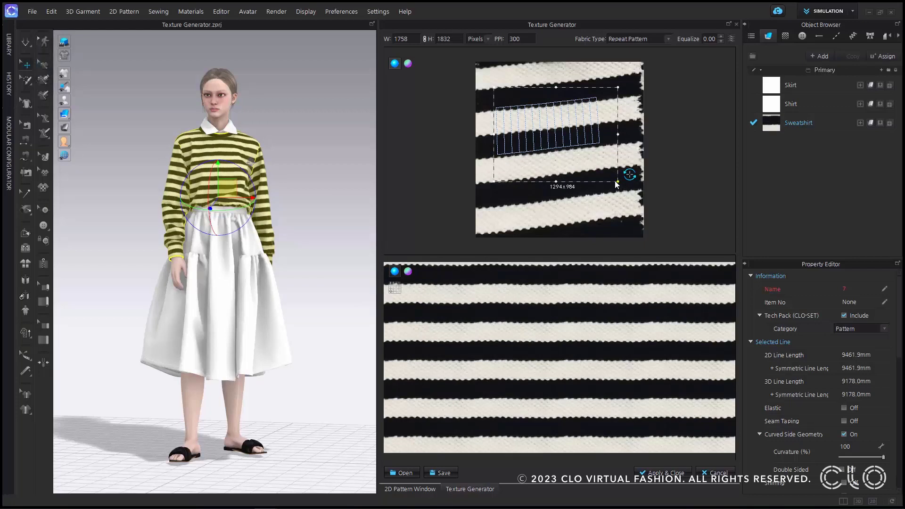
left_click(634, 39)
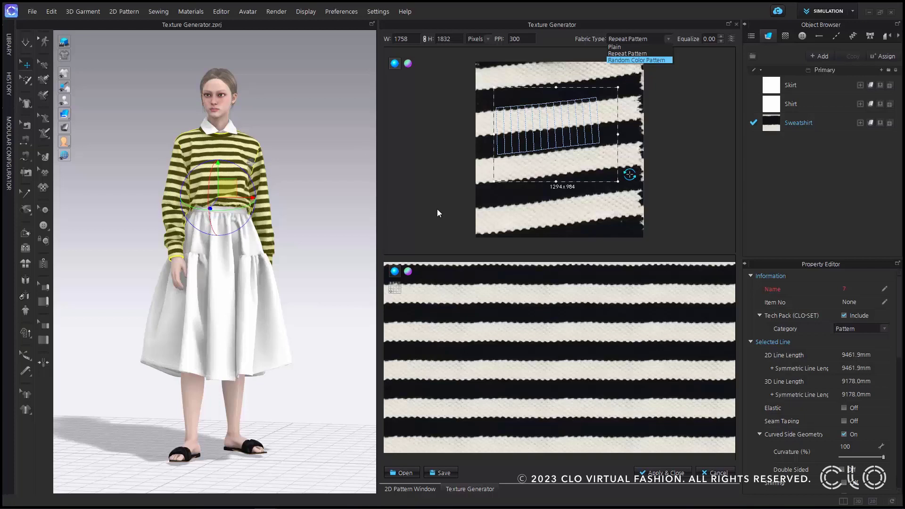
Save the generated texture's diffuse and normal maps as PNG images named Stripe_2
left_click(444, 473)
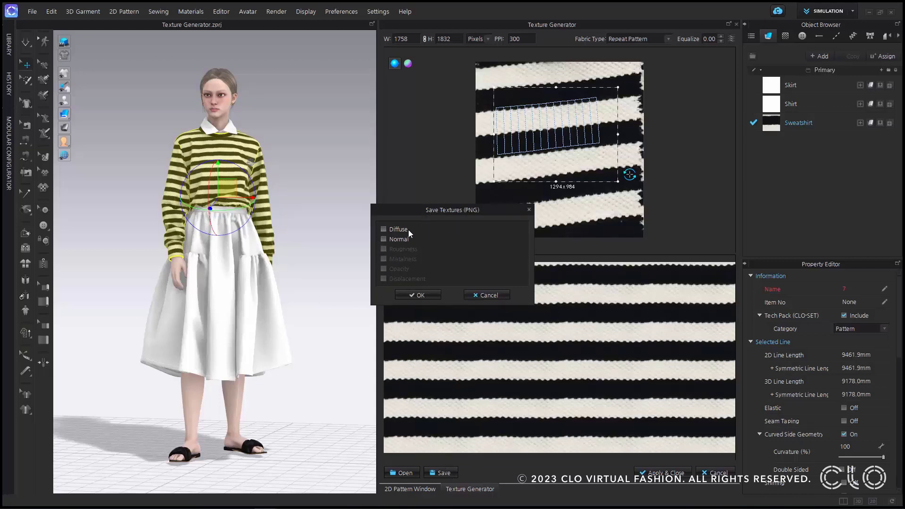
left_click(383, 239)
left_click(421, 295)
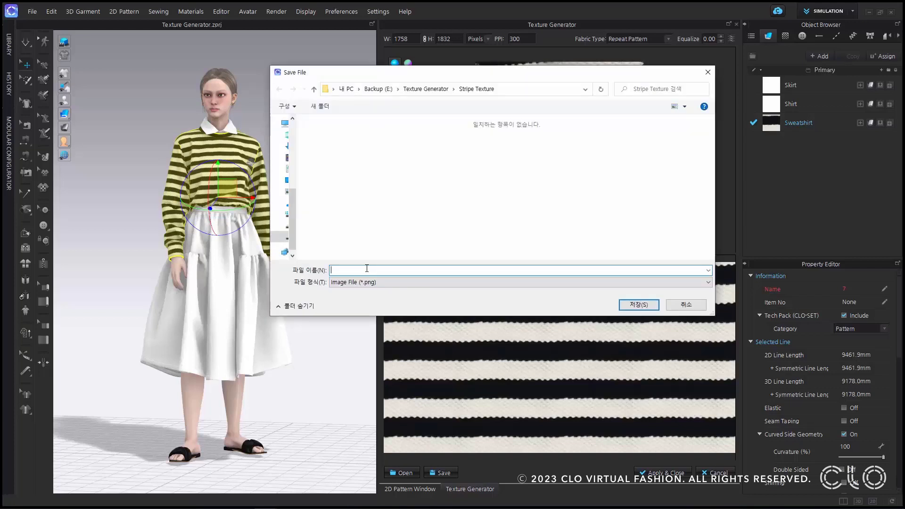
type("Stripe_2")
left_click(639, 304)
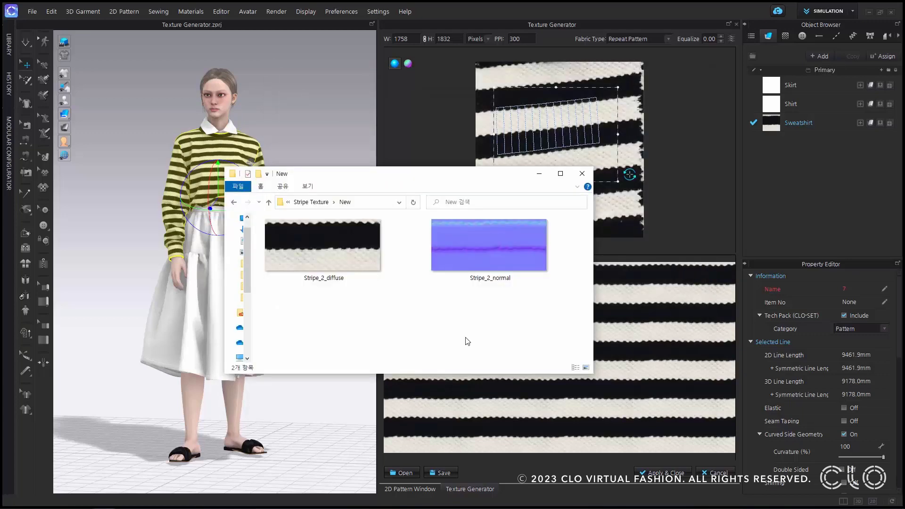
Apply the generated stripe texture to the sweatshirt, close the generator, and inspect the garment up close on the avatar
left_click(609, 447)
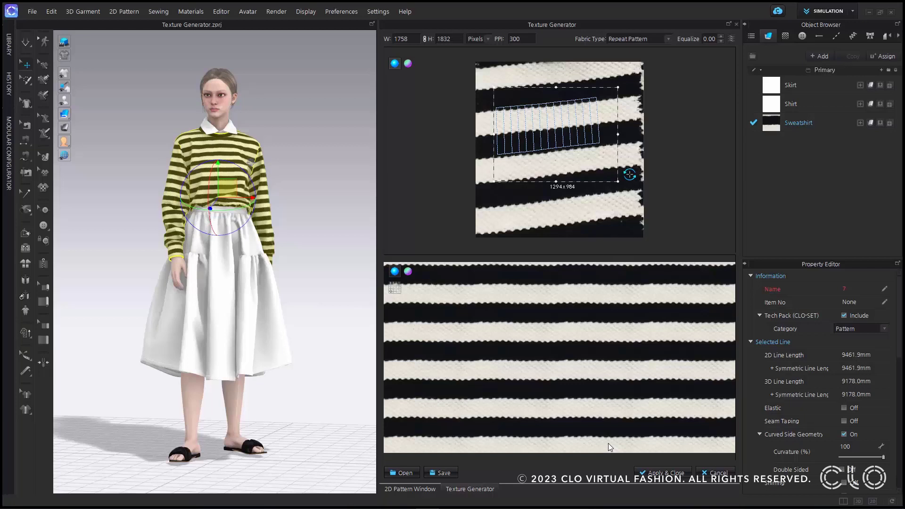
left_click(669, 472)
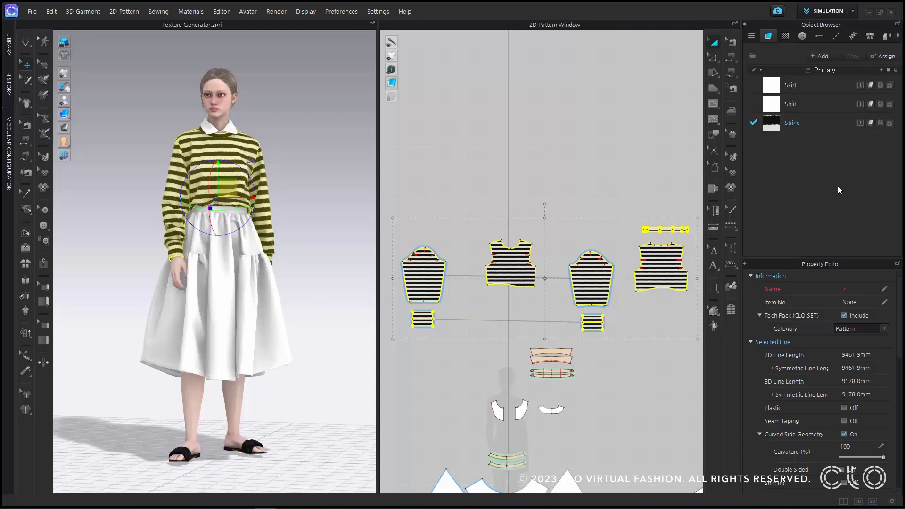
left_click(317, 192)
scroll(317, 192, "up", 5)
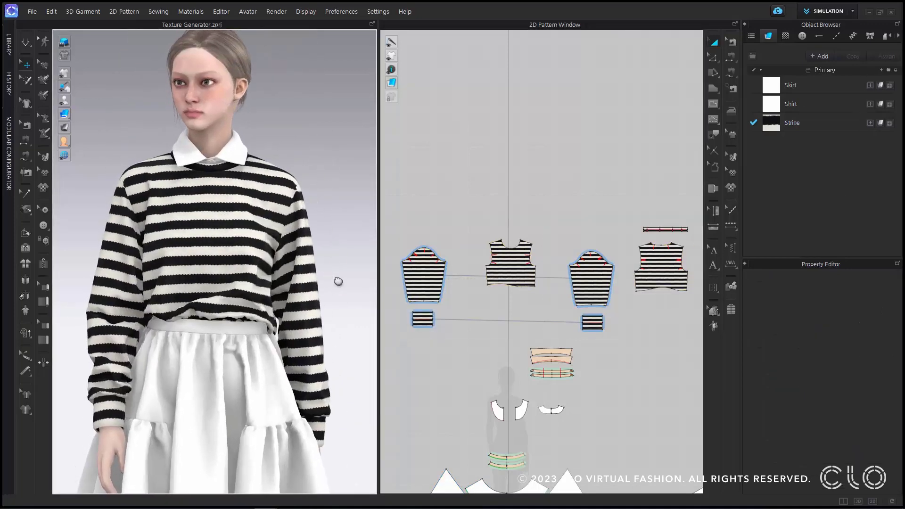
middle_click_drag(339, 282, 349, 295)
Open the render view for the outfit with the striped sweatshirt
left_click(276, 13)
left_click(286, 24)
left_click(716, 44)
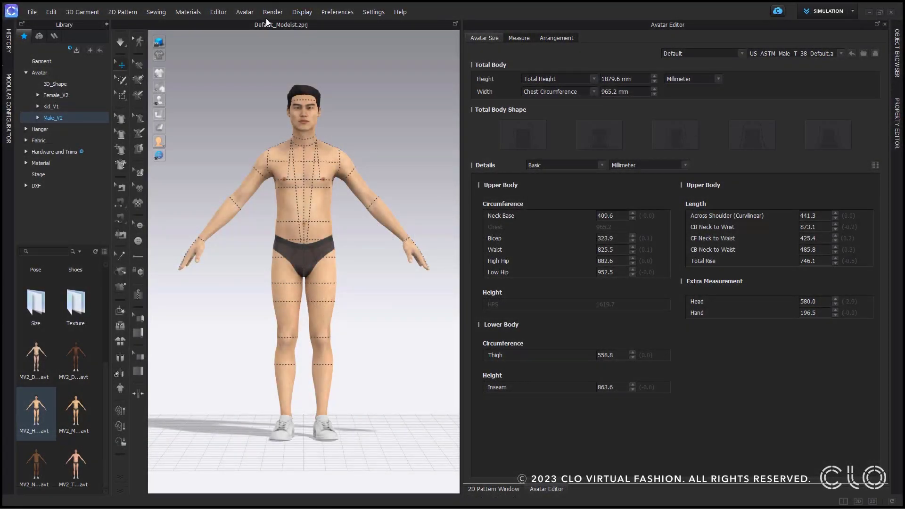
Undock the Avatar Editor as a floating window and dock it back beside the 2D Pattern Window
left_click(244, 12)
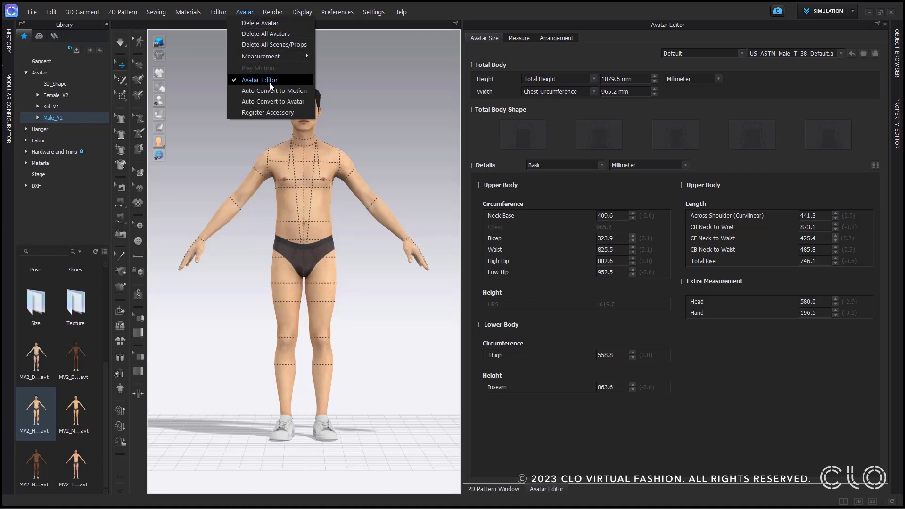
left_click(691, 28)
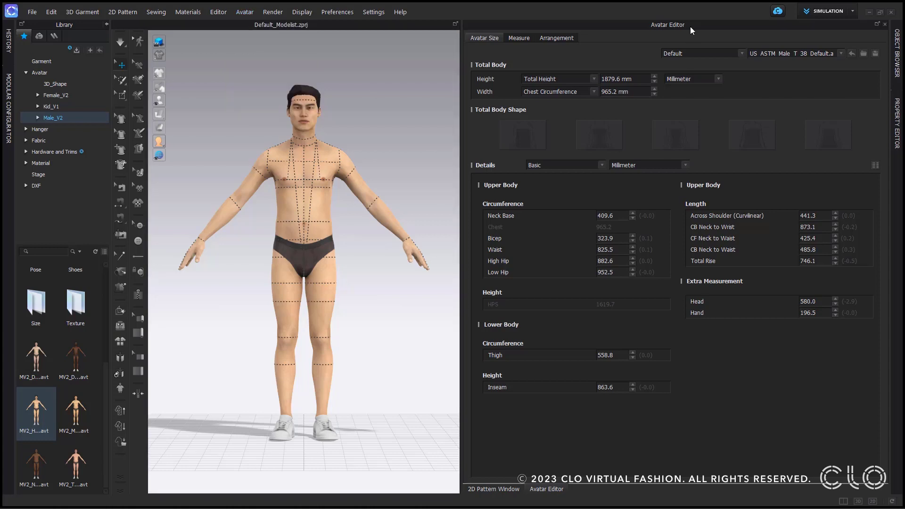
left_click(878, 25)
mouse_move(695, 52)
left_mouse_down()
mouse_move(474, 48)
mouse_move(679, 52)
left_mouse_up()
left_click_drag(733, 52, 786, 32)
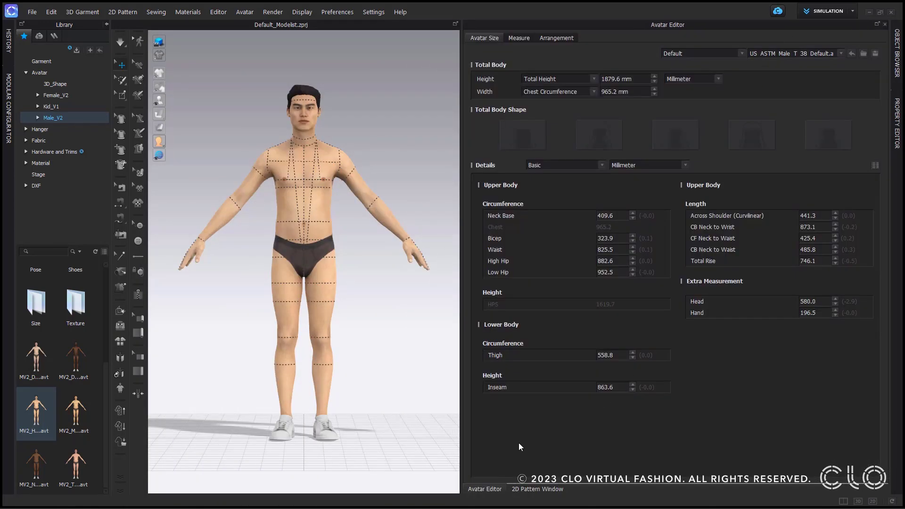
Alternate between the 2D Pattern Window and the Avatar Editor to compare the docked views, ending on the Avatar Editor
left_click(542, 489)
left_click(490, 490)
left_click(547, 490)
left_click(545, 490)
left_click(541, 490)
left_click(490, 490)
Switch the avatar's size category from Default to Custom and on to Standard Sizing
left_click(742, 54)
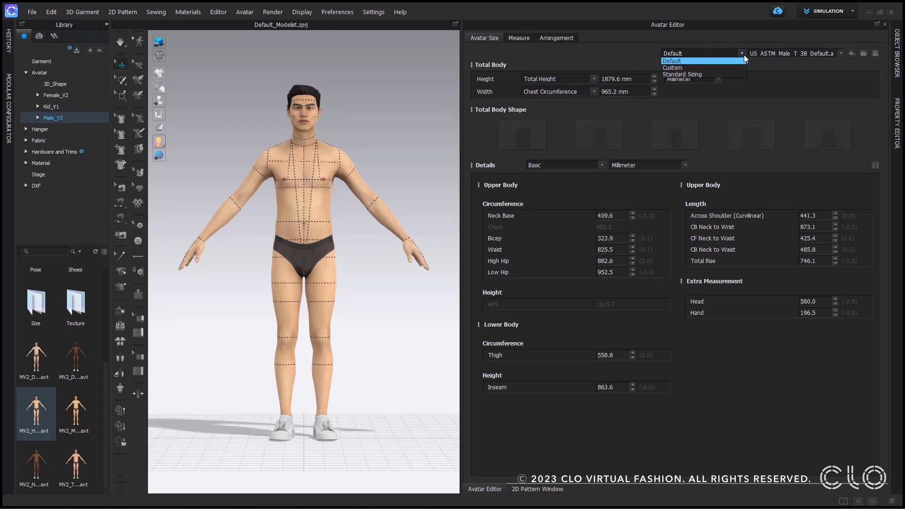
left_click(726, 68)
left_click(743, 55)
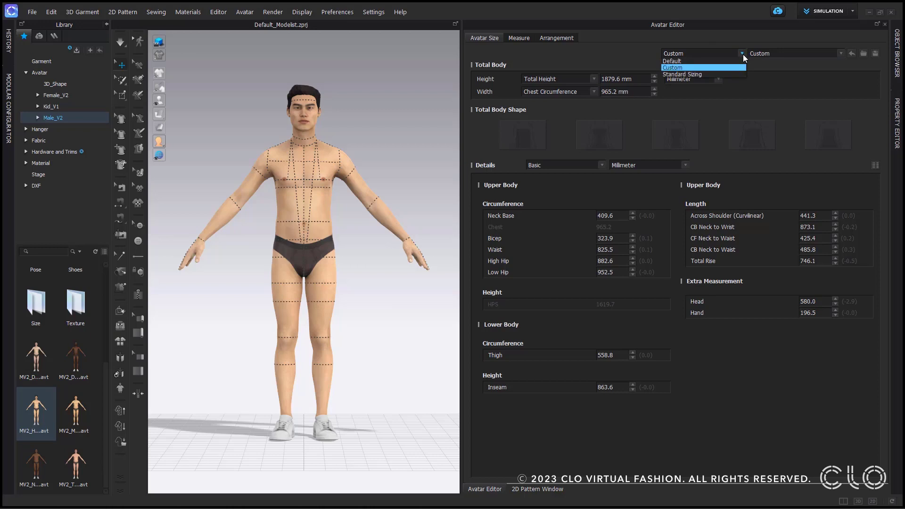
left_click(722, 68)
scroll(743, 53, "down", 1)
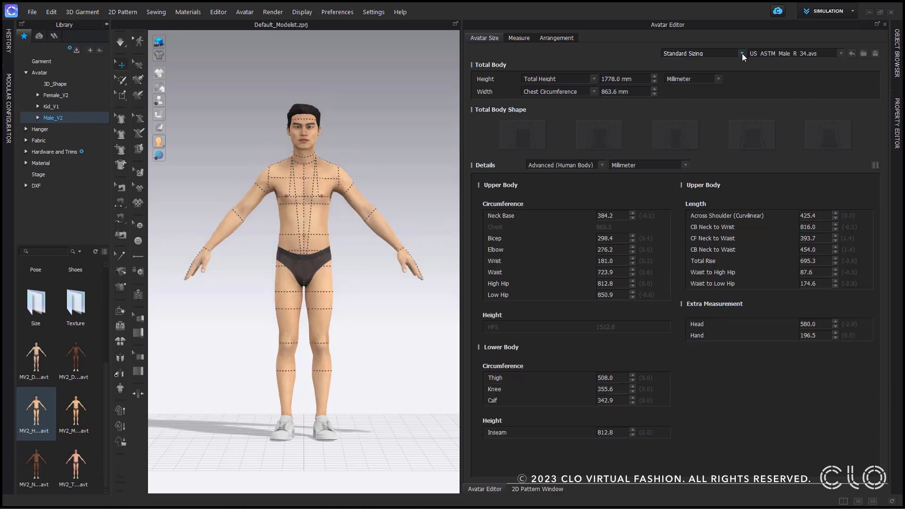
left_click(742, 52)
left_click(727, 74)
Try the standard size presets US ASTM Male R 34, R 42 and R 48 on the avatar
left_click(839, 52)
left_click(822, 81)
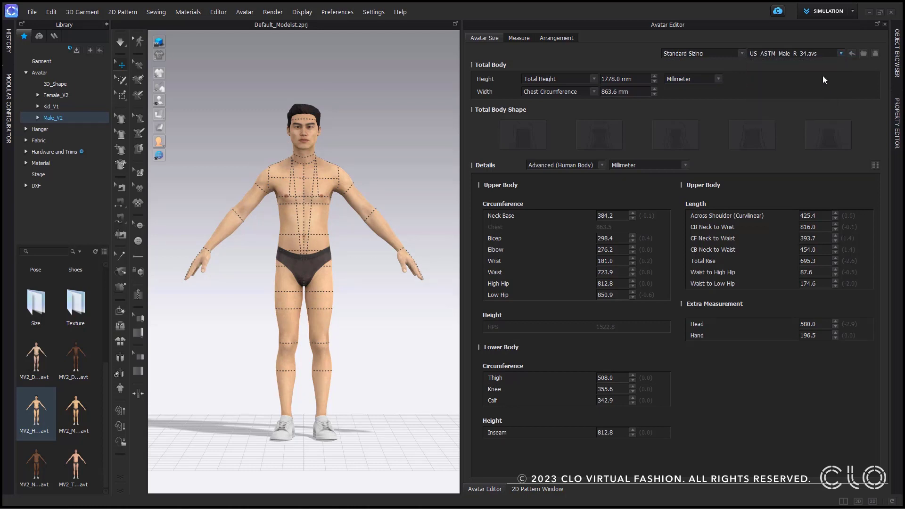
left_click(841, 53)
left_click(824, 108)
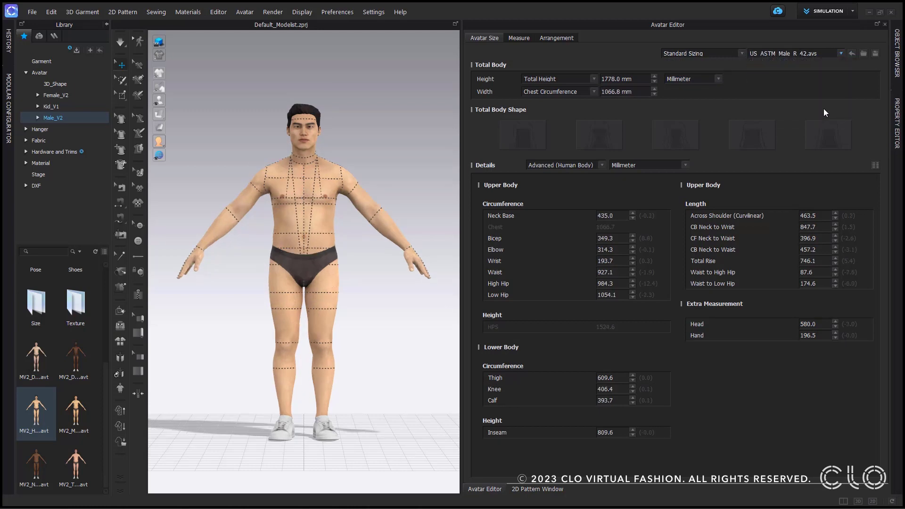
left_click(841, 53)
left_click(818, 76)
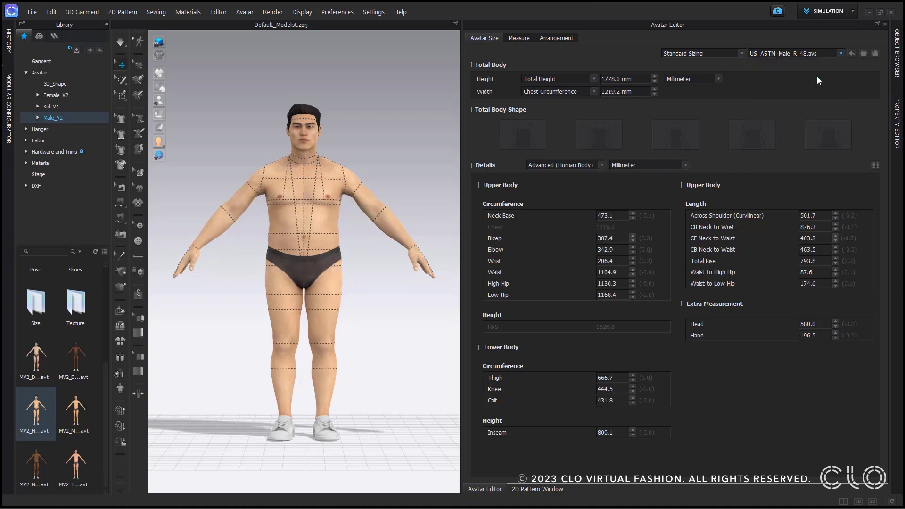
Return the size category to Default, check the dialog for loading avatar size files, and reset the avatar to its original measurements
left_click(743, 53)
left_click(715, 61)
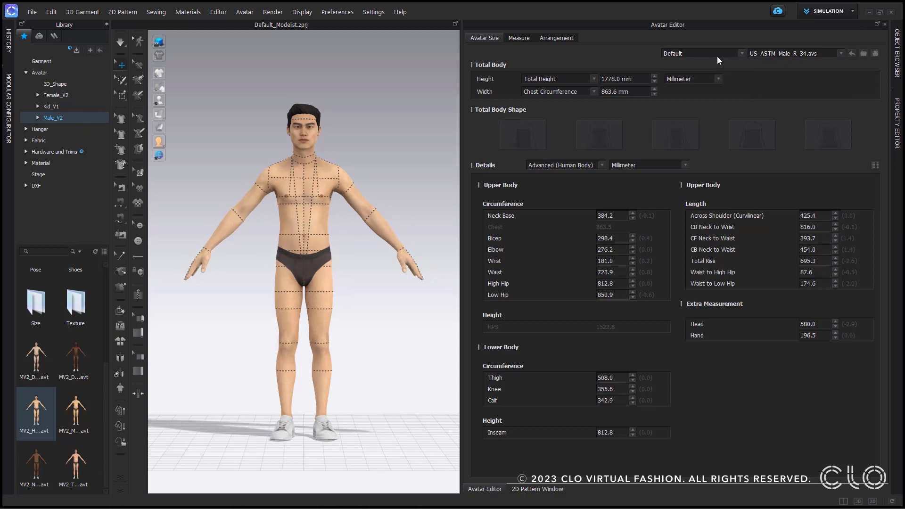
left_click(841, 53)
left_click(815, 76)
left_click(864, 54)
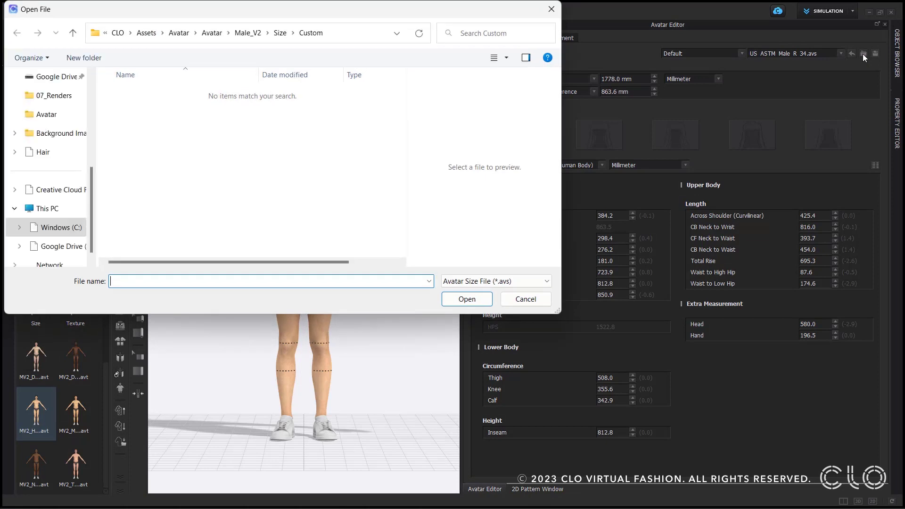
left_click(552, 9)
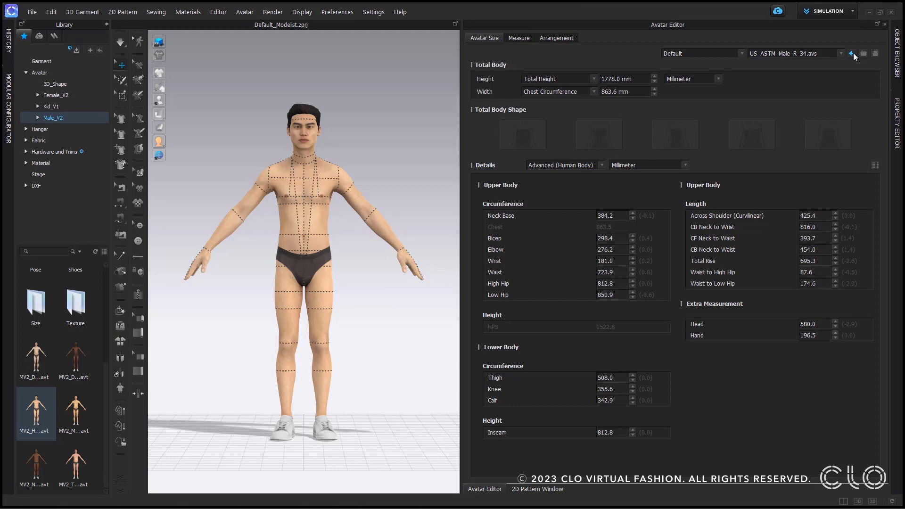
left_click(852, 53)
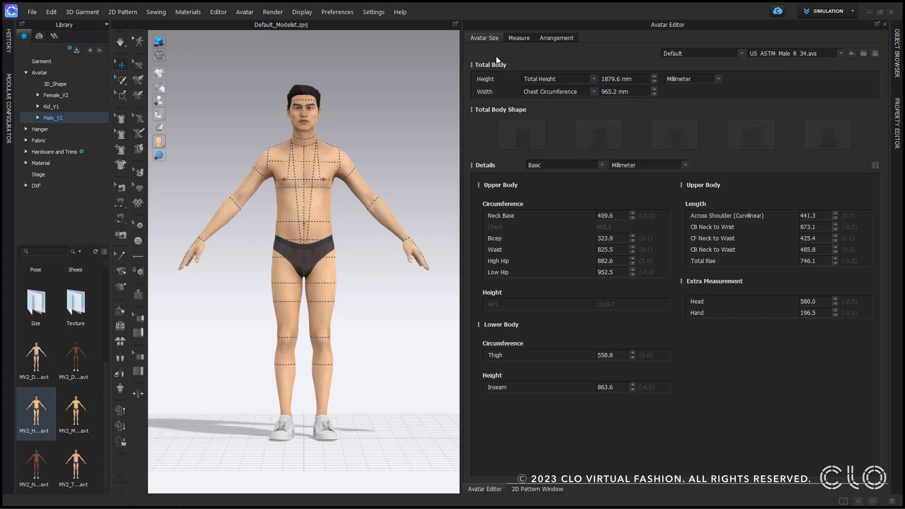
Review the avatar's height measurement options and set the measurement unit to Centimeter
left_click(595, 79)
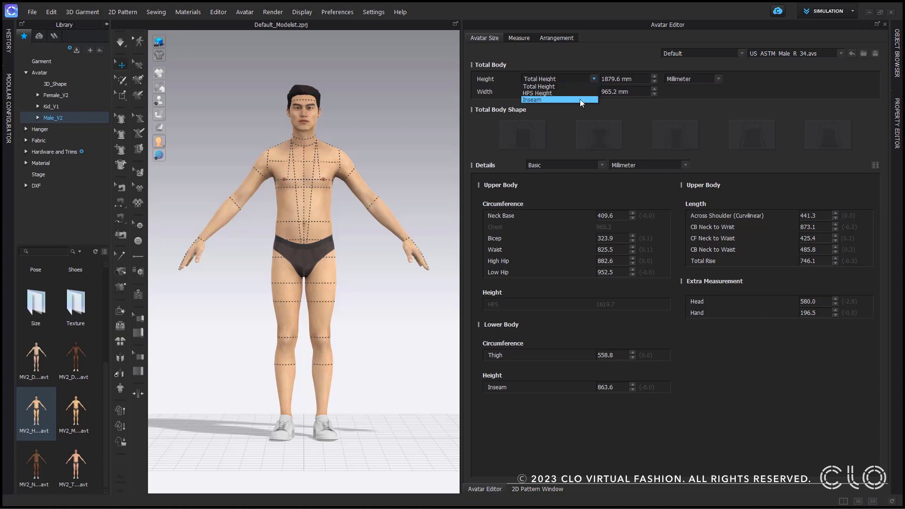
left_click(641, 113)
left_click(719, 78)
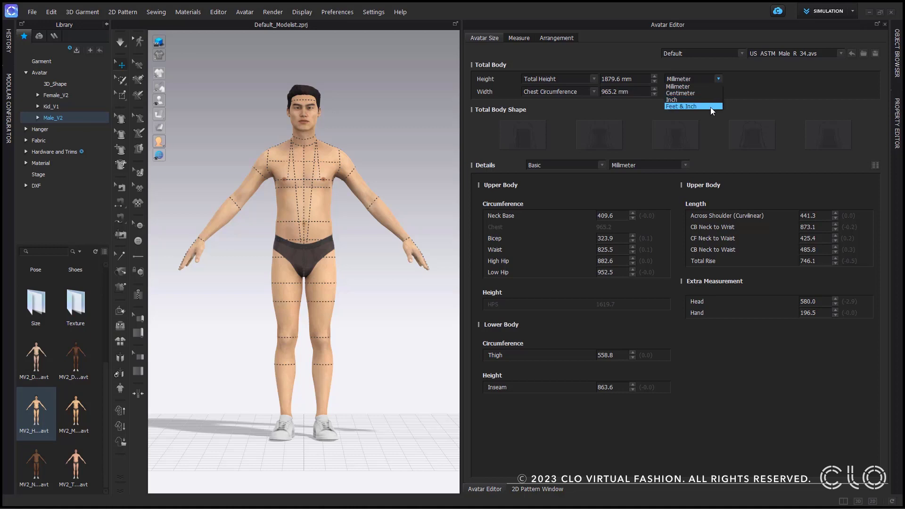
left_click(732, 89)
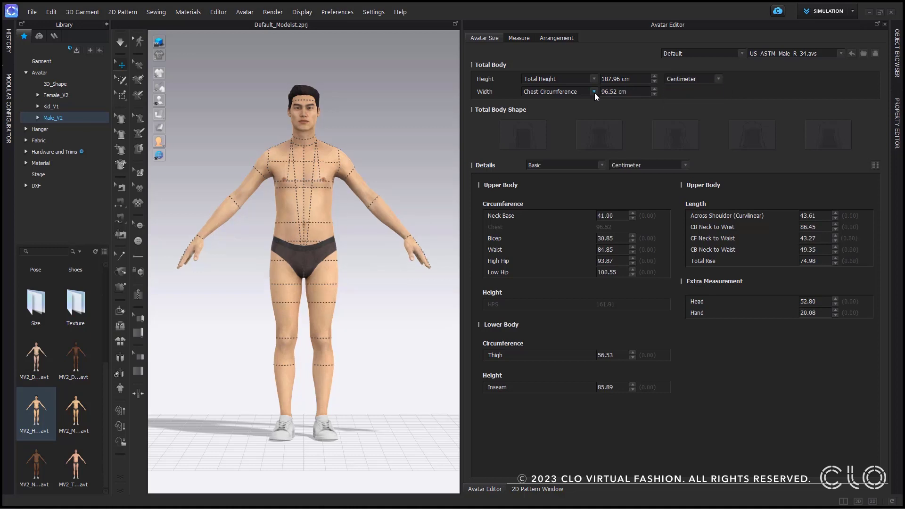
Define the avatar's width by Weight, set it to 110 kg, and change the weight unit to lb
left_click(594, 92)
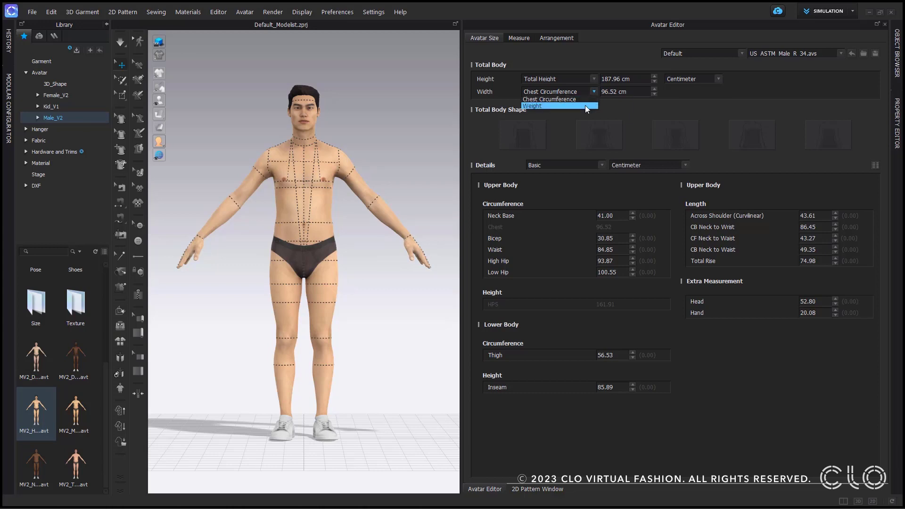
left_click(556, 106)
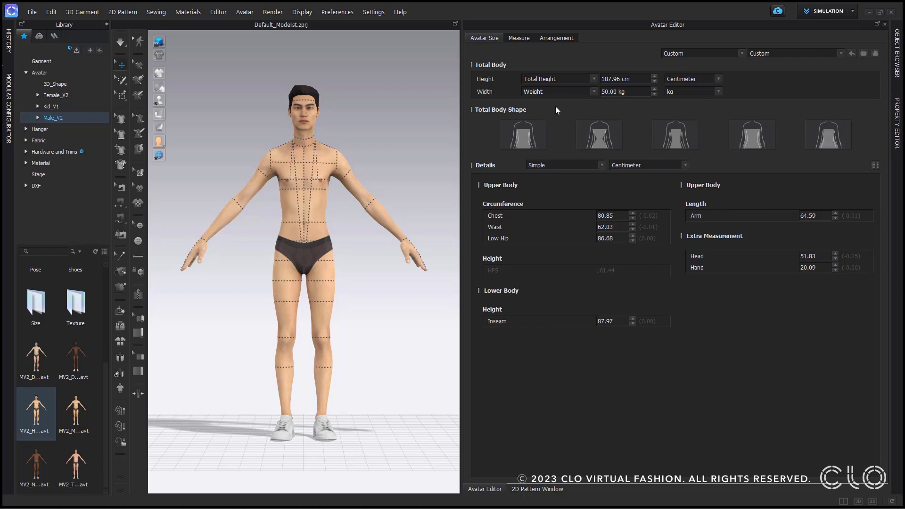
left_click(612, 92)
type("110")
left_click(691, 92)
left_click(706, 100)
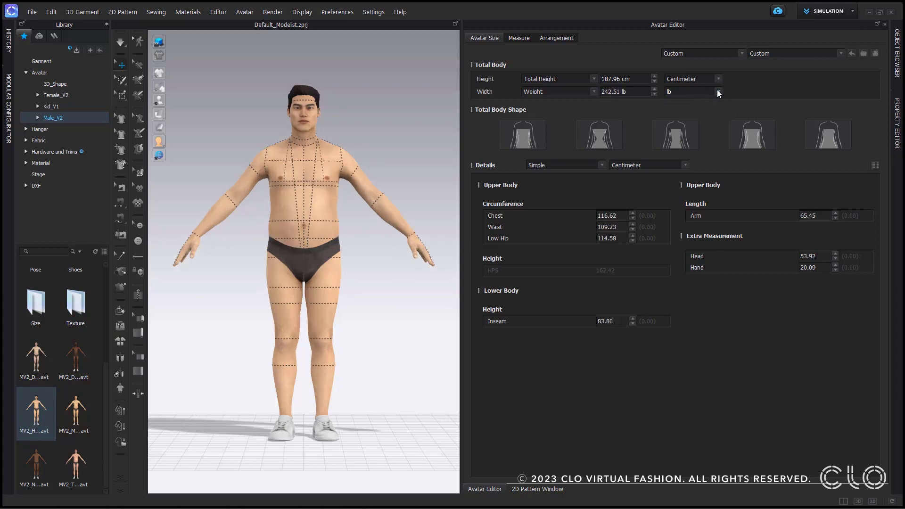
Keep lb as the weight unit and set the avatar's weight to 110 lb
left_click(716, 91)
left_click(700, 93)
double_click(619, 92)
type("110")
left_click(760, 93)
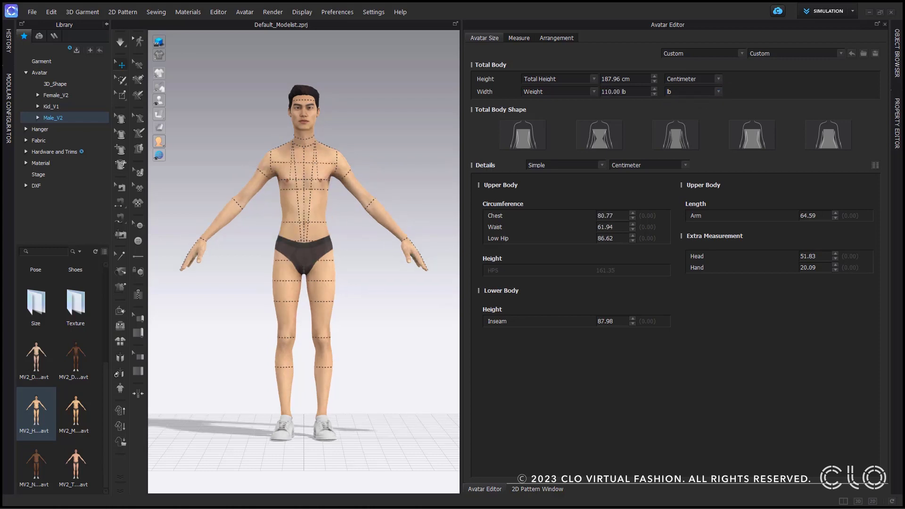
Set the avatar's weight to 160 lb
double_click(613, 92)
type("160")
left_click(785, 96)
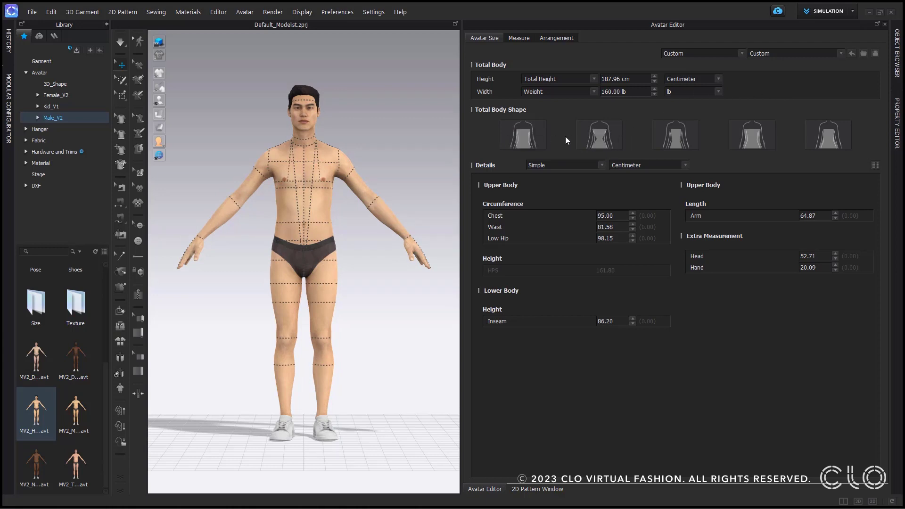
Try the different Total Body Shape presets on the avatar, finishing with the fourth shape
left_click(680, 140)
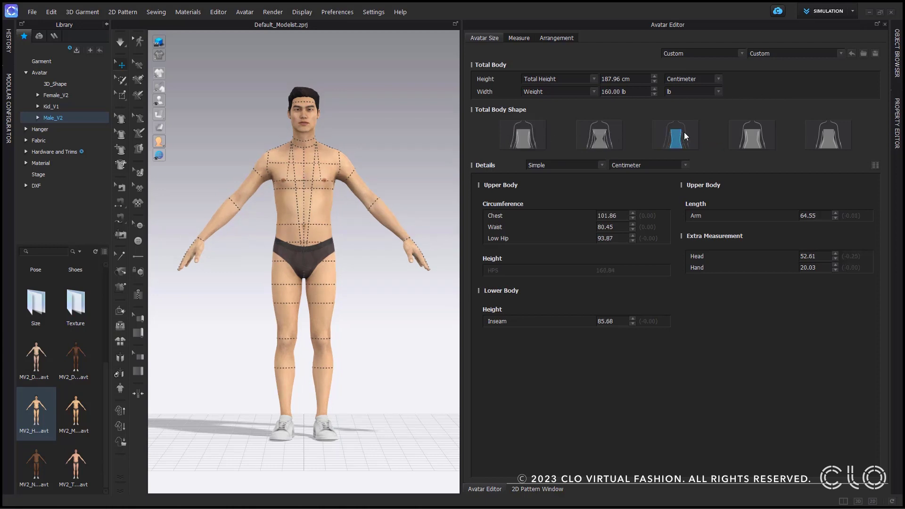
left_click(760, 137)
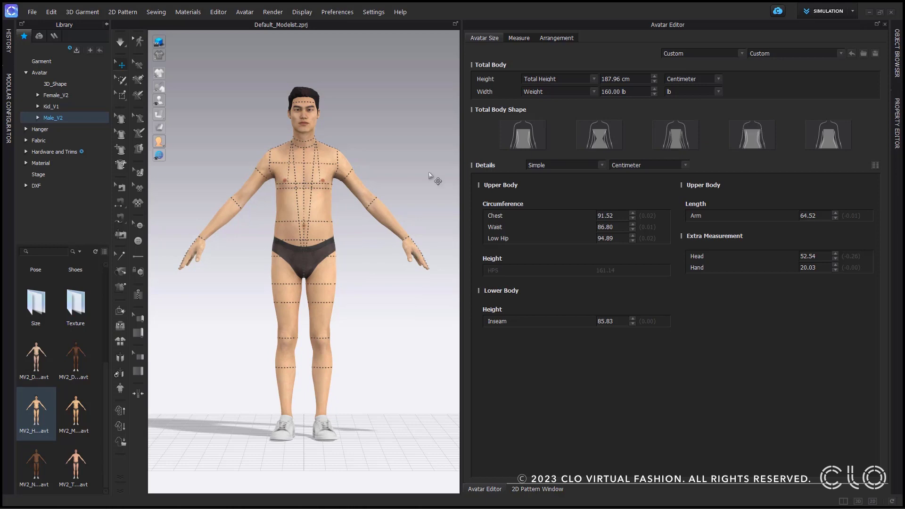
left_click(829, 137)
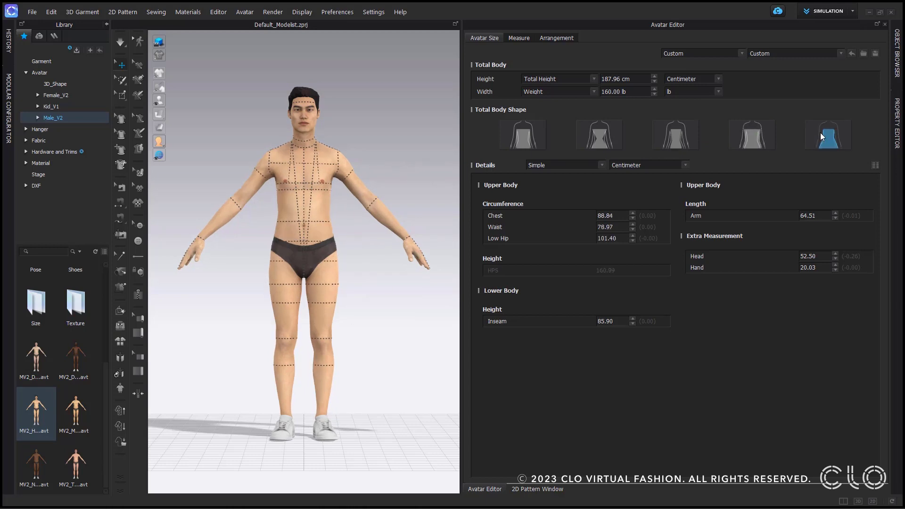
left_click(610, 139)
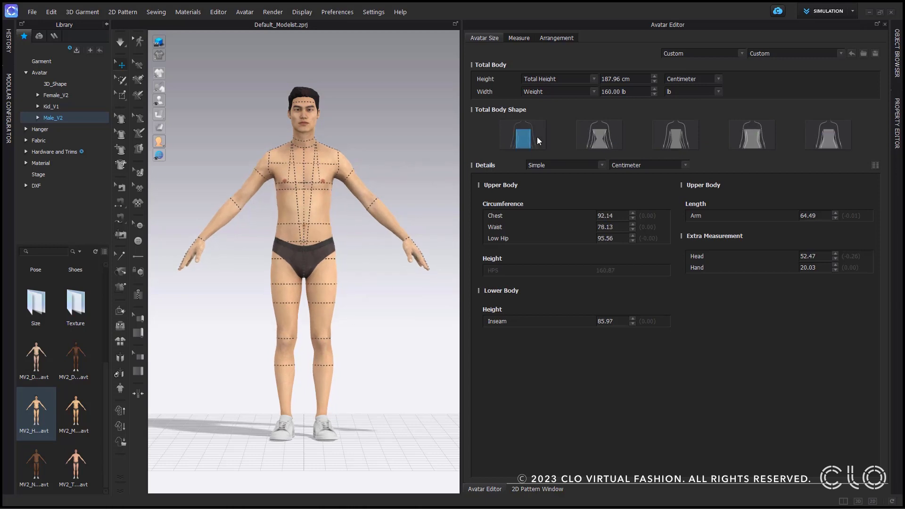
left_click(677, 138)
left_click(757, 137)
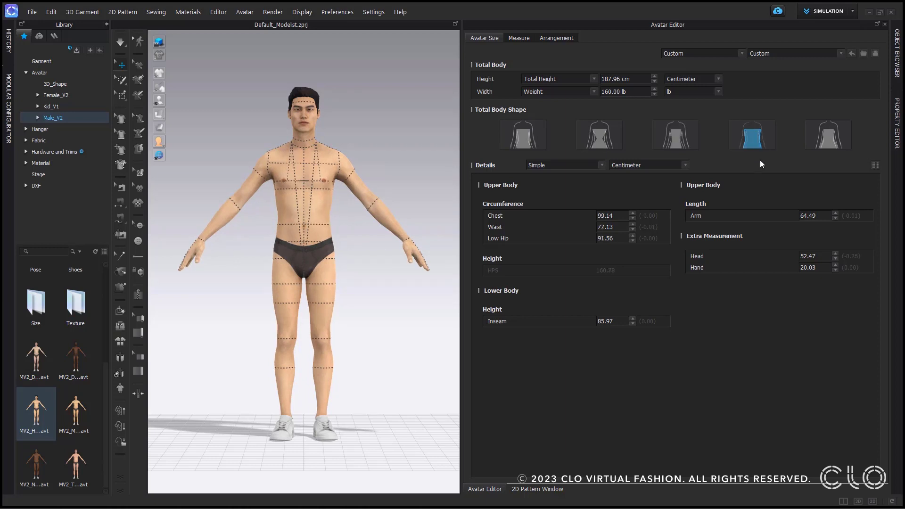
Apply the first Total Body Shape preset to the male avatar and keep the measurement details on Simple
left_click(530, 131)
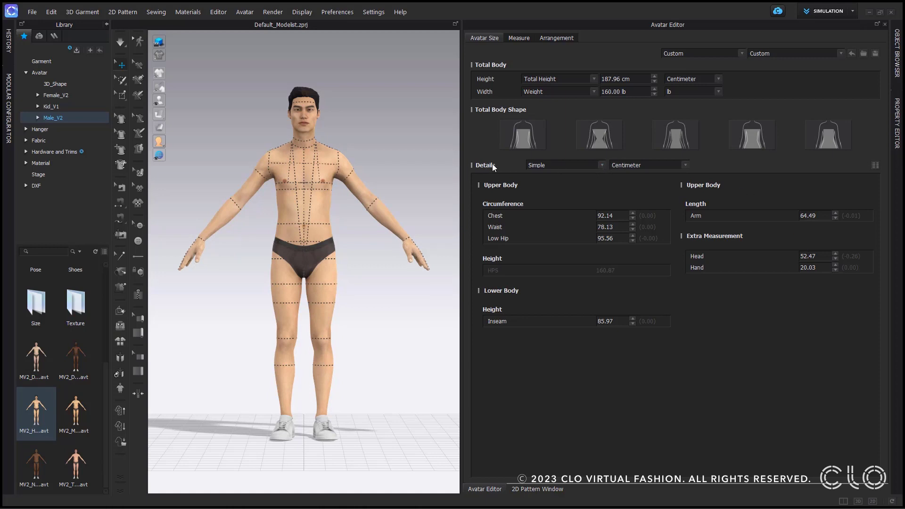
left_click(601, 165)
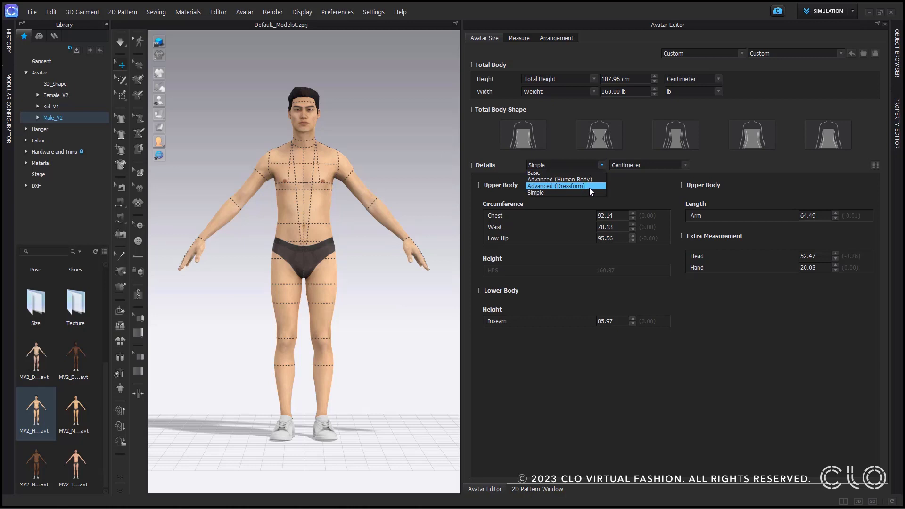
left_click(572, 196)
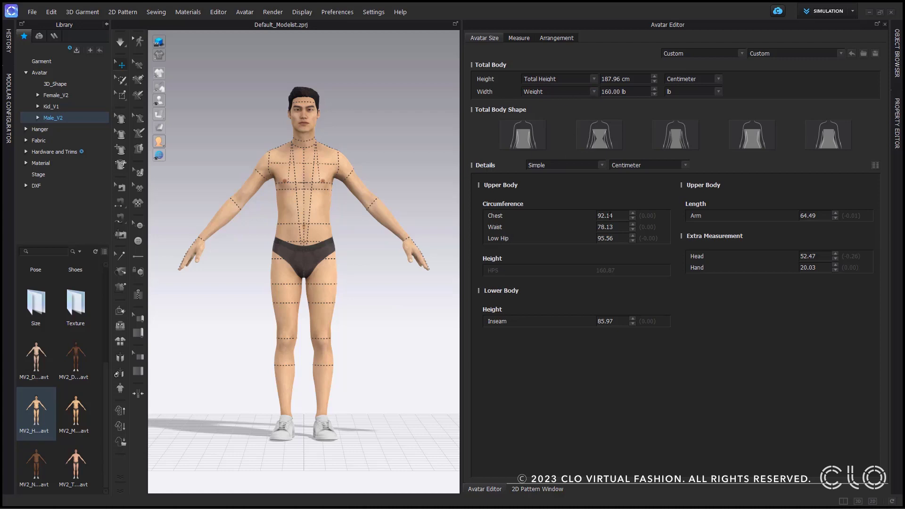
Set the male avatar's chest circumference to 92, waist to 79 and low hip to 96 cm
double_click(609, 216)
type("92")
key("Return")
double_click(615, 227)
type("79")
double_click(612, 238)
type("96")
left_click(628, 293)
Open the first female avatar file from the Female_V2 library folder, replacing the male avatar
left_click(65, 96)
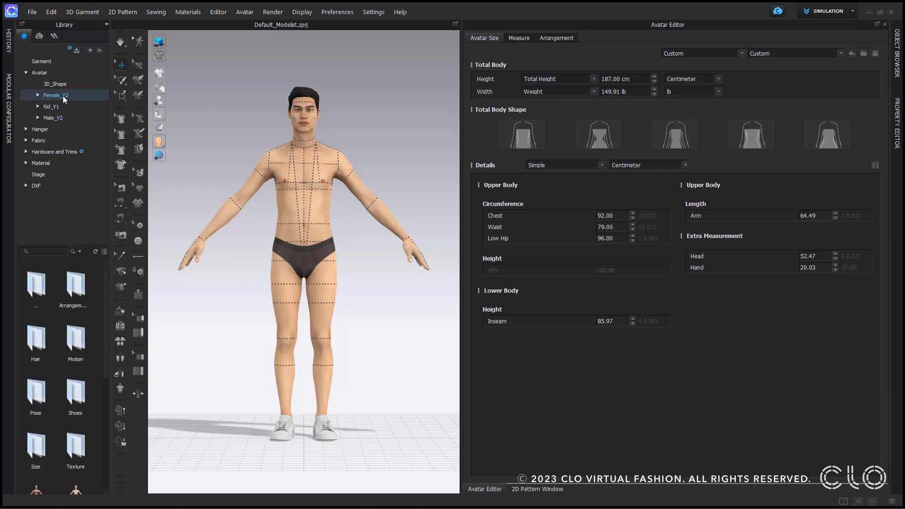
mouse_move(79, 307)
double_click(39, 306)
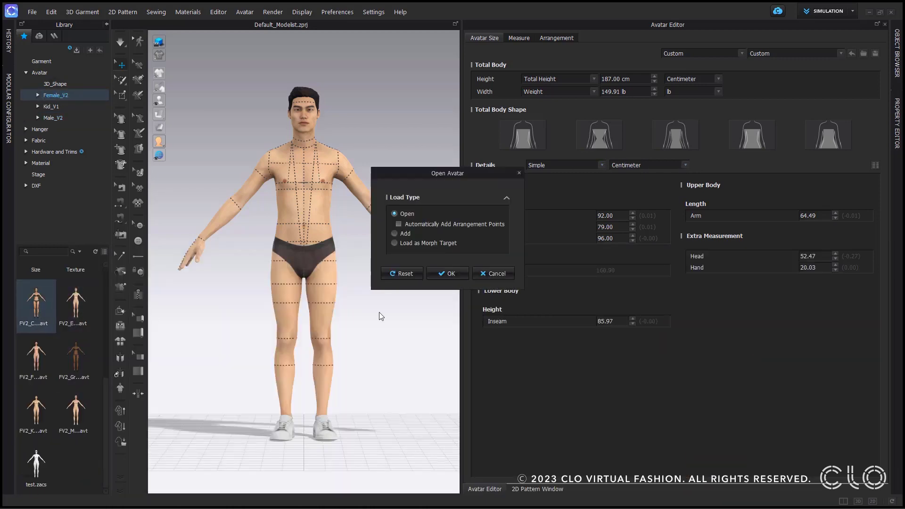
left_click(446, 275)
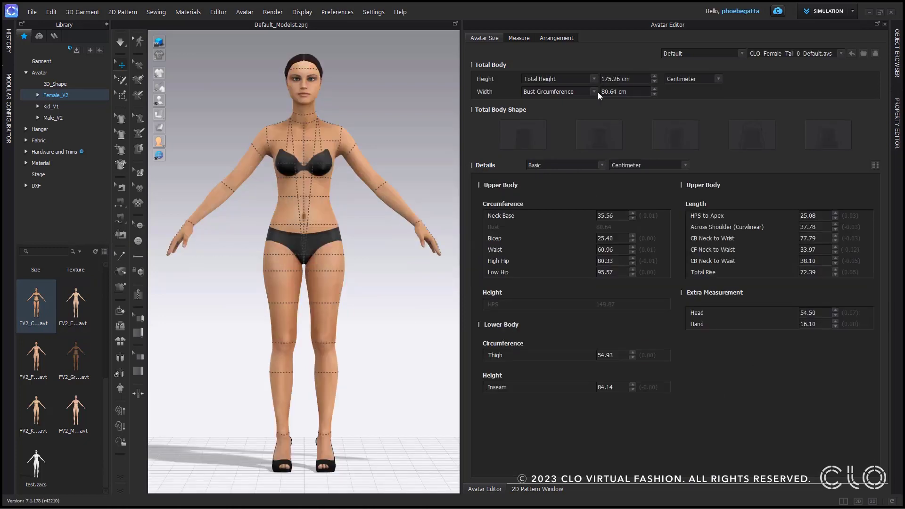
Define the female avatar's width by Weight and try different Total Body Shape presets, including the fourth
left_click(596, 92)
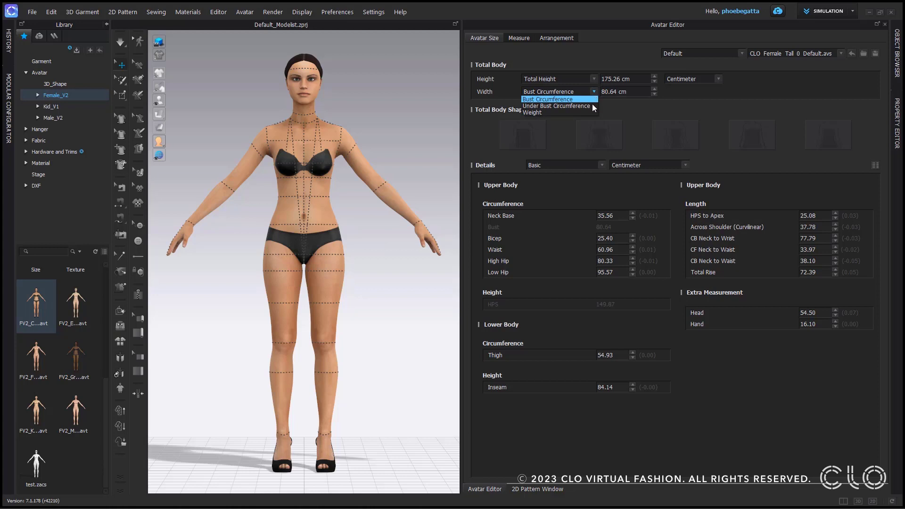
left_click(592, 112)
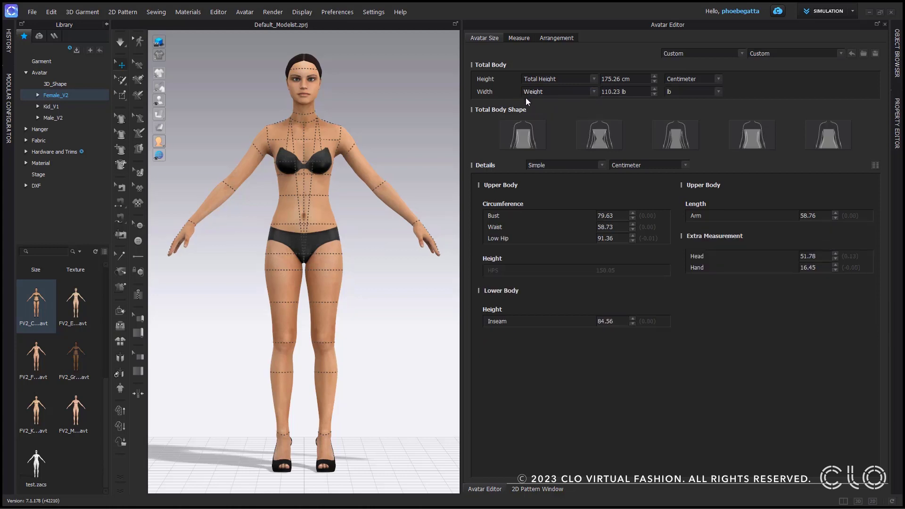
left_click(528, 131)
left_click(605, 136)
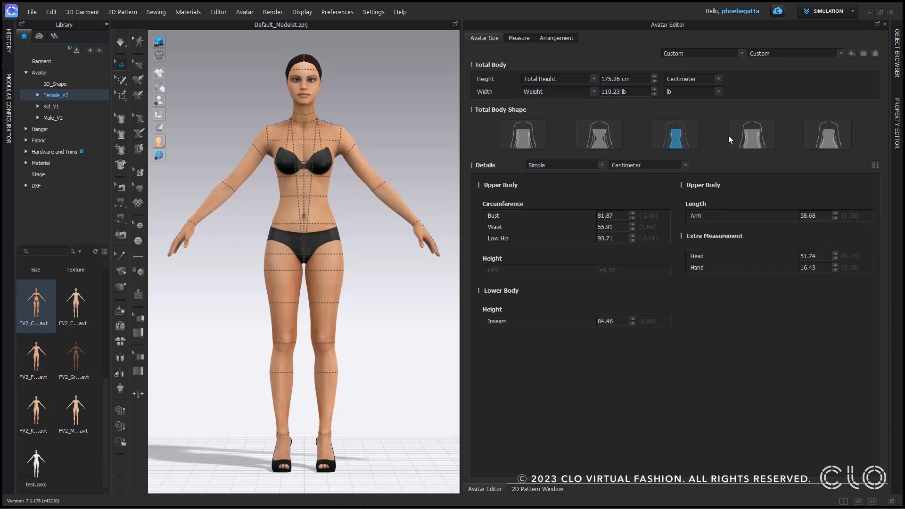
left_click(763, 134)
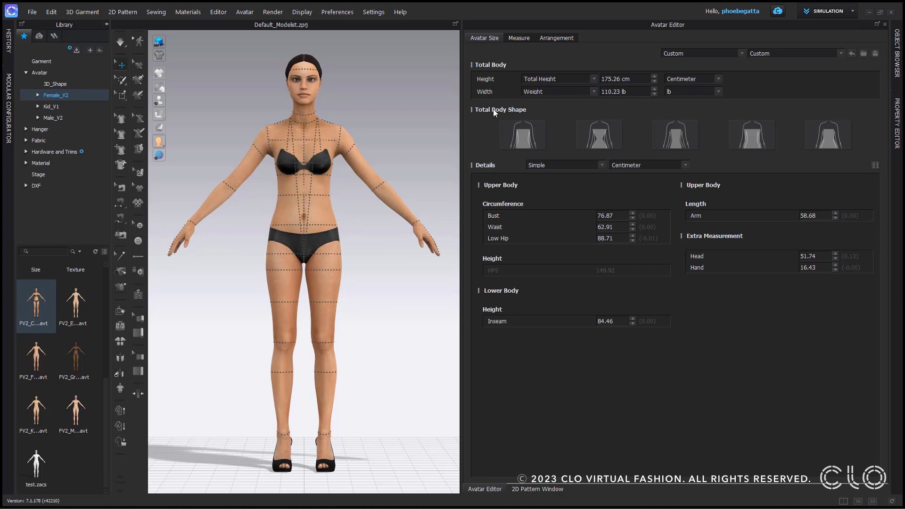
Define the female avatar's width by Under Bust Circumference, then switch it to Bust Circumference
left_click(593, 92)
left_click(573, 107)
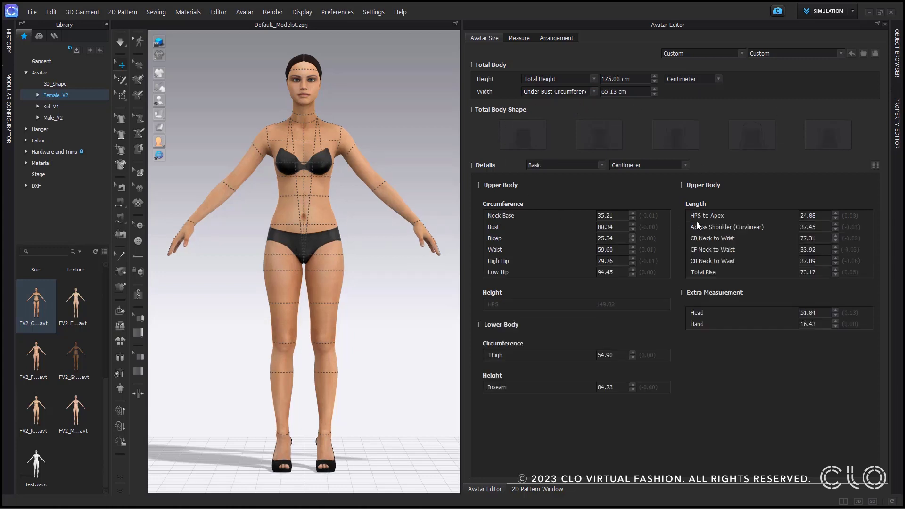
left_click(594, 92)
left_click(573, 100)
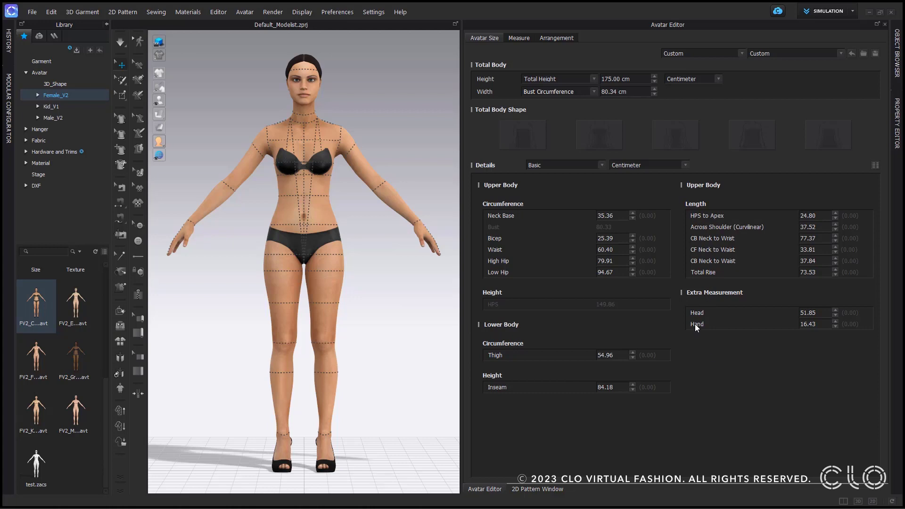
Switch the measurement details to Advanced (Human Body), view Advanced (Dressform), and return to Advanced (Human Body)
left_click(602, 166)
left_click(592, 177)
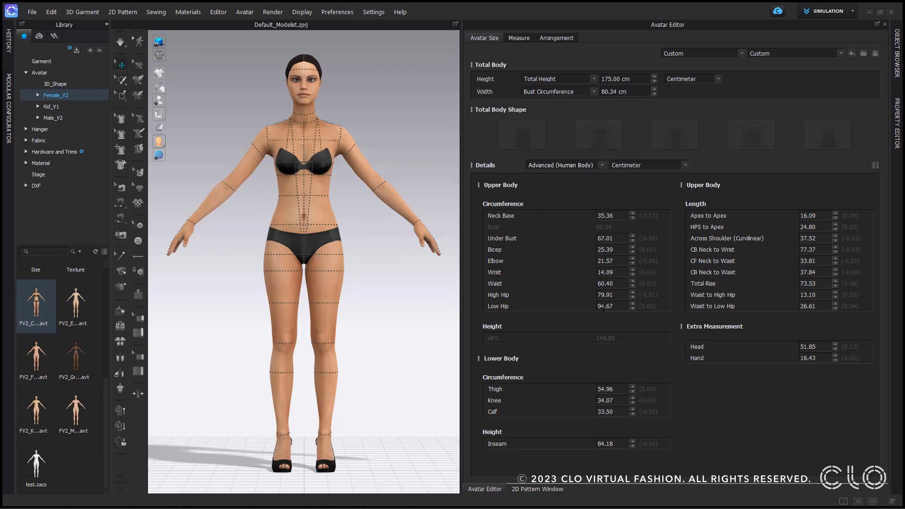
left_click(603, 166)
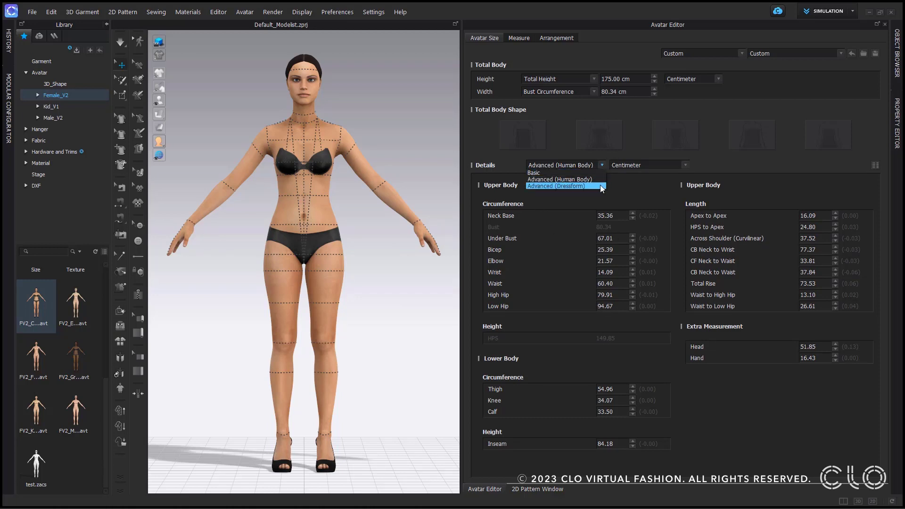
left_click(601, 185)
left_click(604, 165)
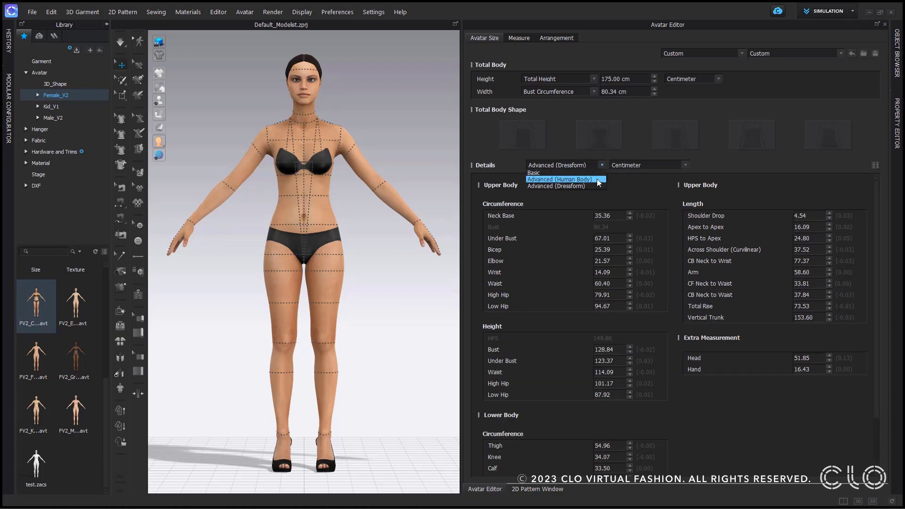
left_click(597, 179)
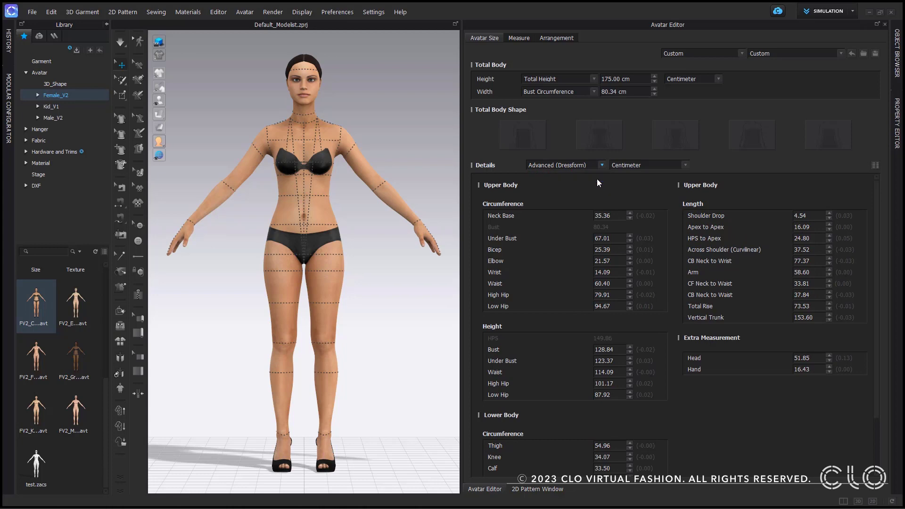
Expand the details to show all body measurements, look through them, and restore the shorter list
left_click(876, 165)
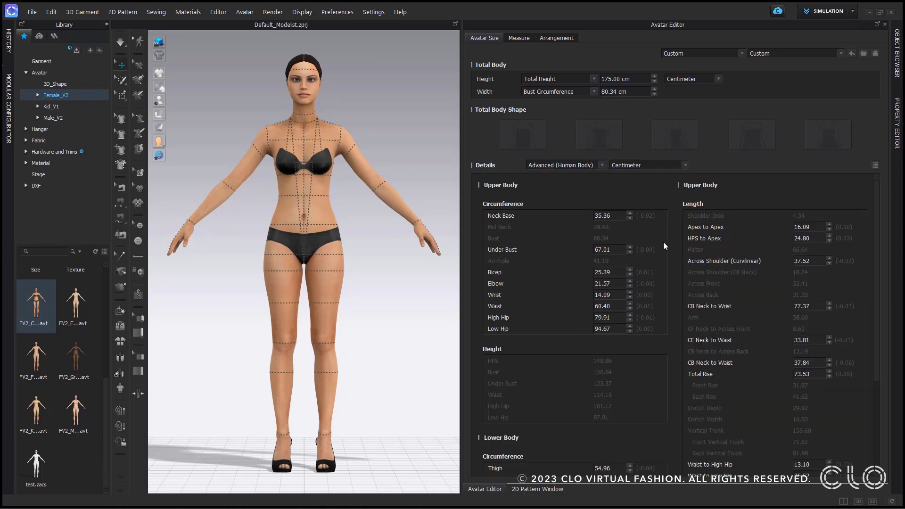
scroll(663, 242, "down", 3)
scroll(665, 242, "up", 3)
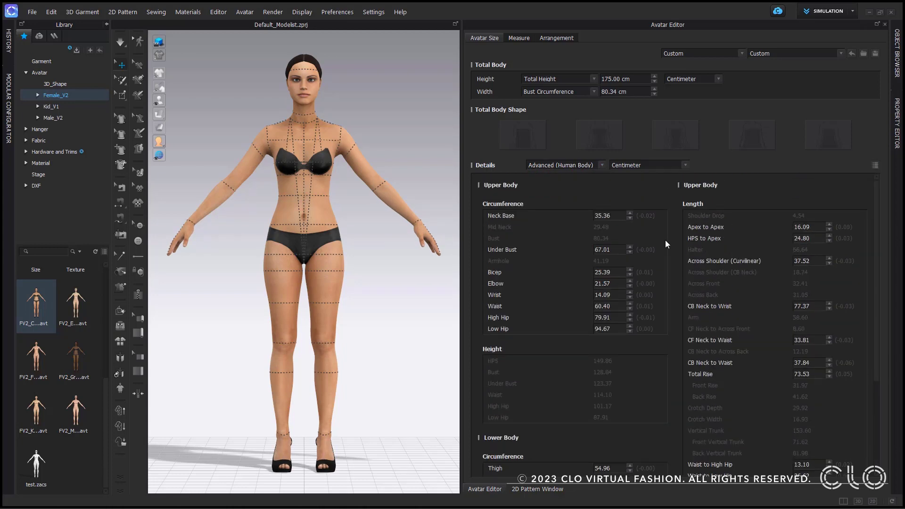
left_click(876, 165)
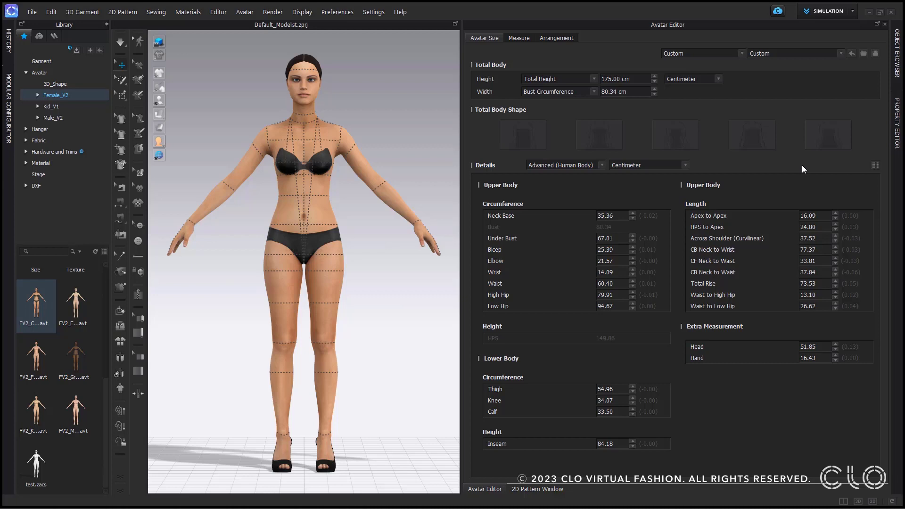
Load a child avatar from the Kid_V1 library folder into the 3D scene
scroll(65, 364, "down", 3)
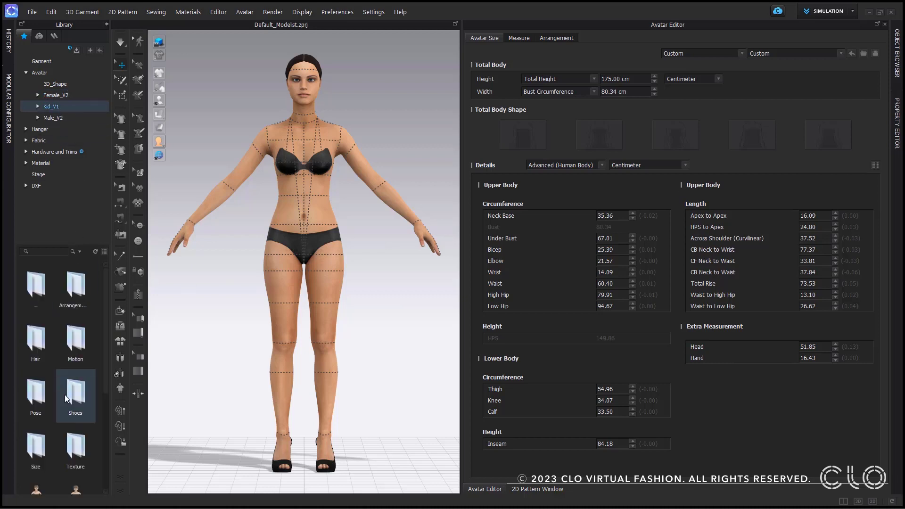
left_click_drag(75, 358, 198, 359)
left_click(448, 274)
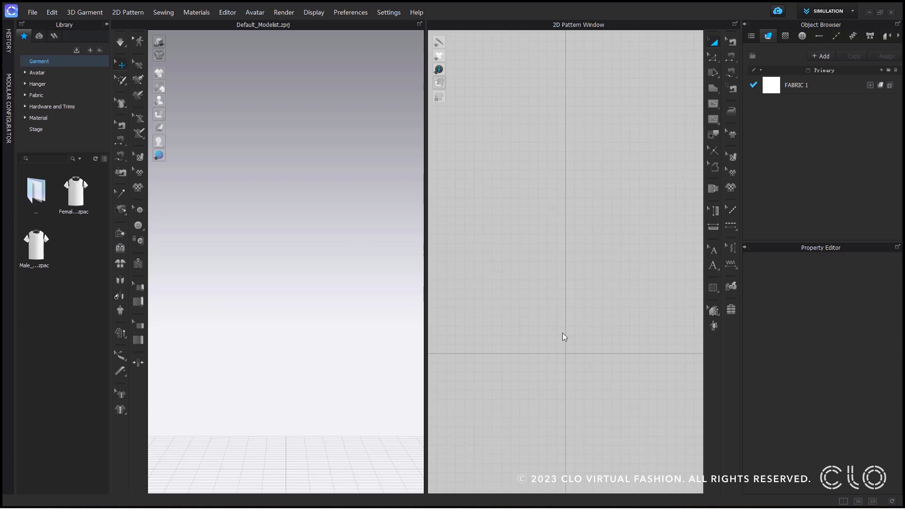
Convert the motion file Walk.fbx with Auto Convert to Motion for the Female gender, closing without saving
left_click(255, 12)
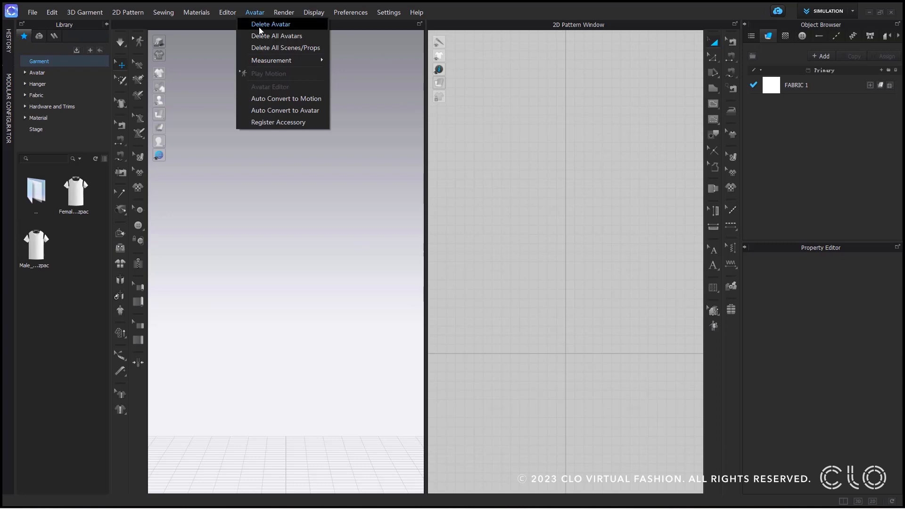
left_click(275, 100)
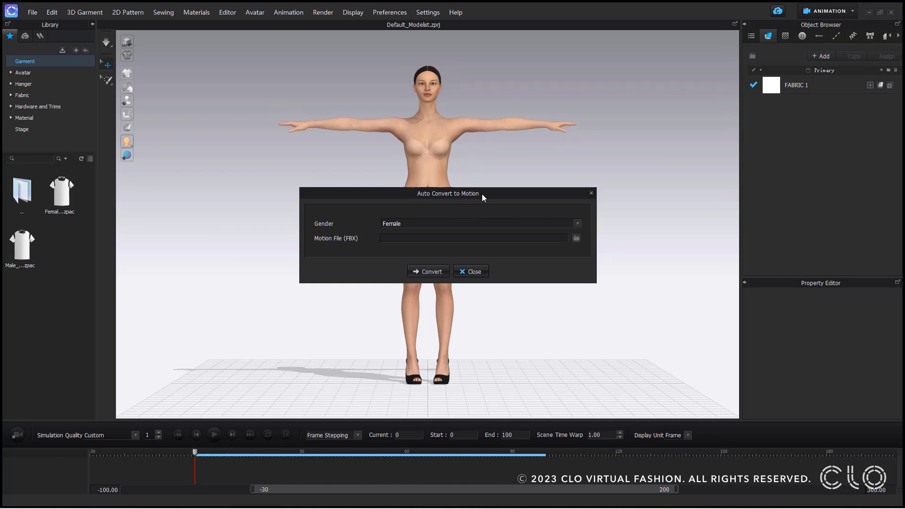
left_click(578, 224)
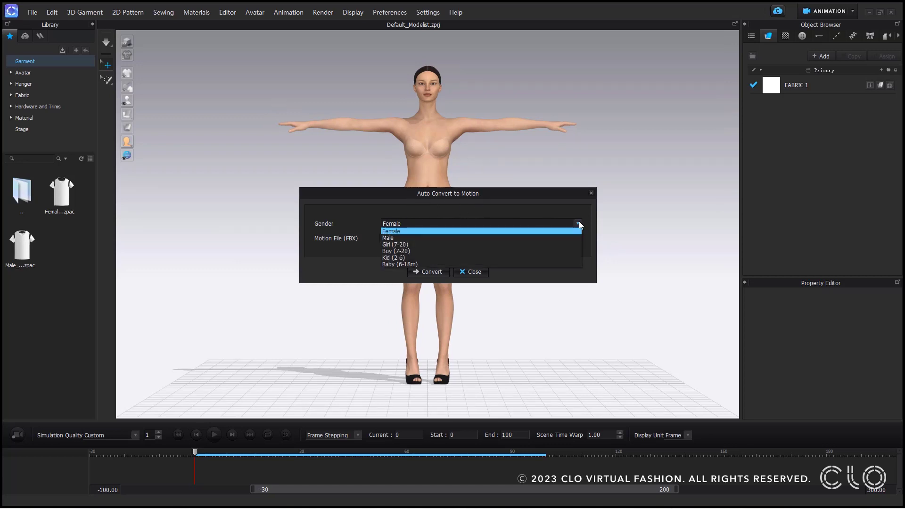
left_click(579, 223)
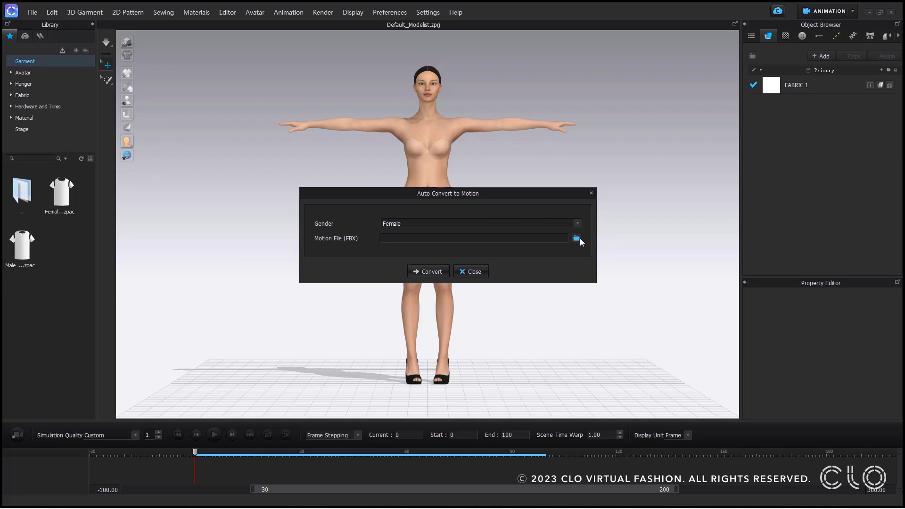
left_click(579, 239)
left_click(113, 93)
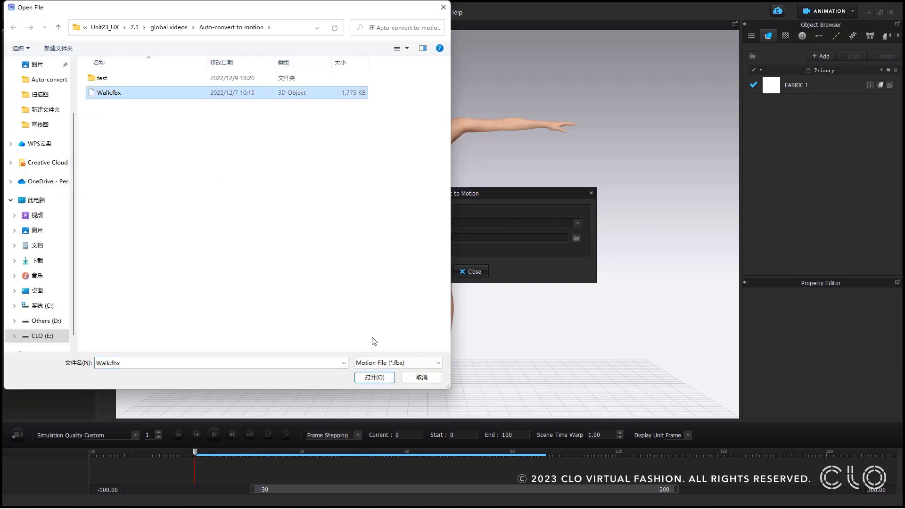
left_click(374, 377)
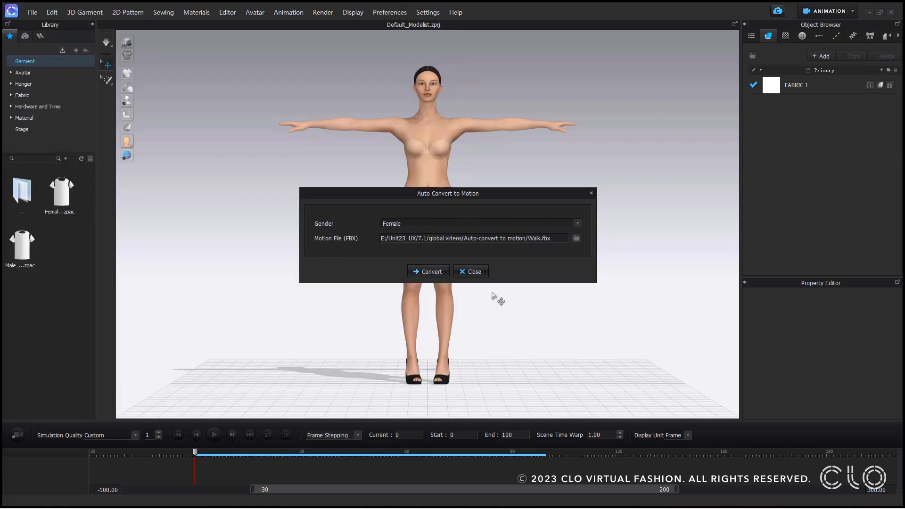
left_click(431, 274)
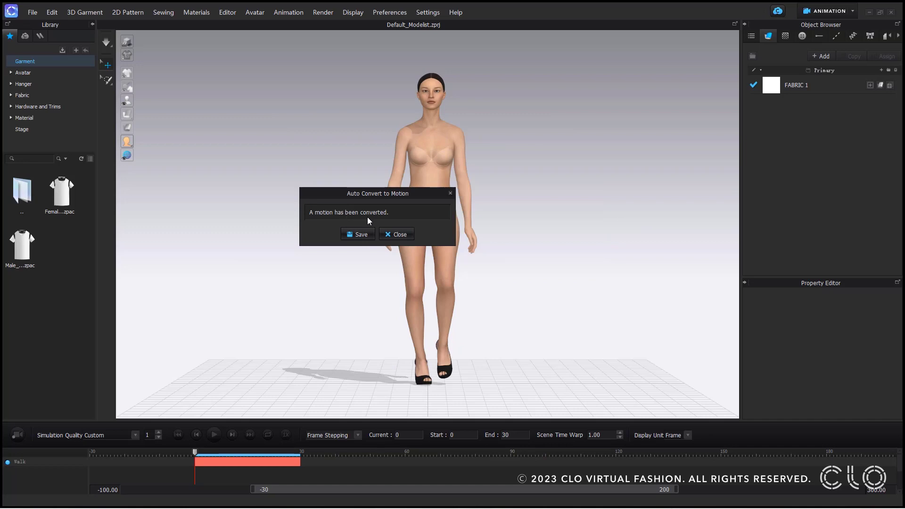
left_click(395, 235)
Play the converted walking motion from the front, then replay it from the start in a side view
left_click(215, 433)
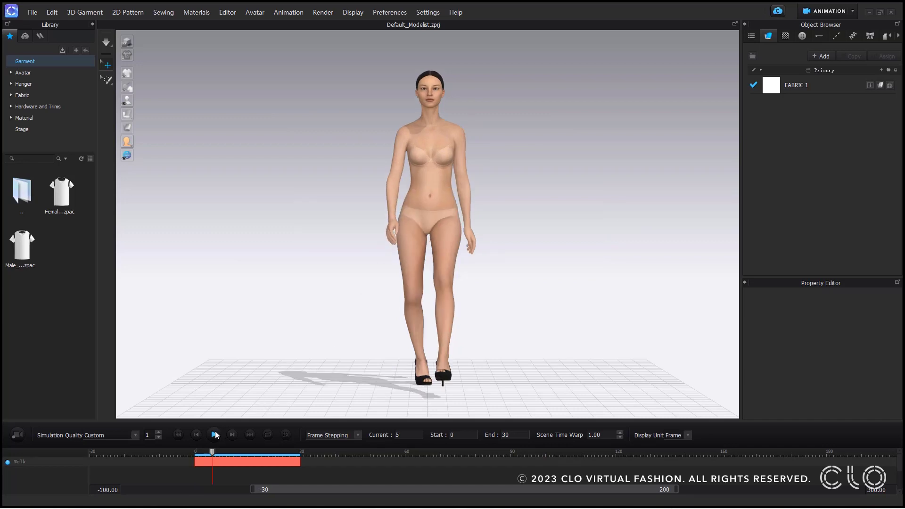
scroll(438, 258, "down", 2)
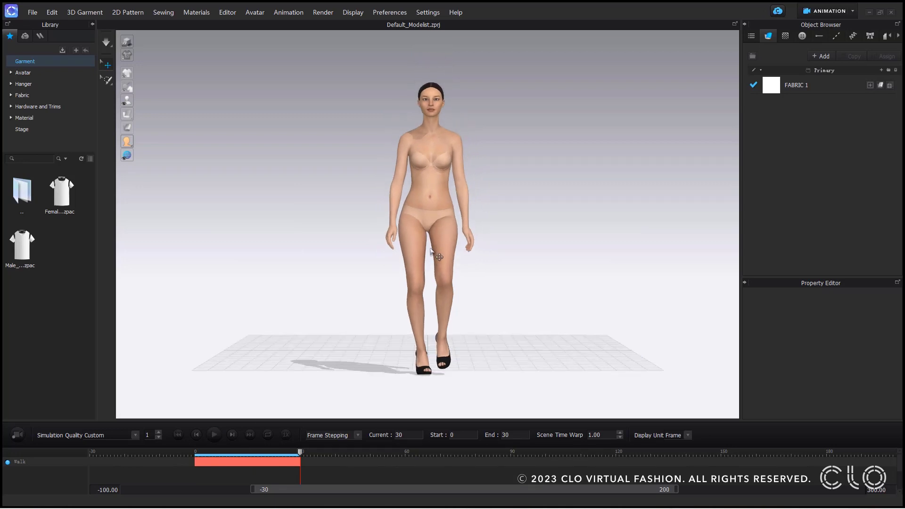
right_click_drag(443, 234, 408, 271)
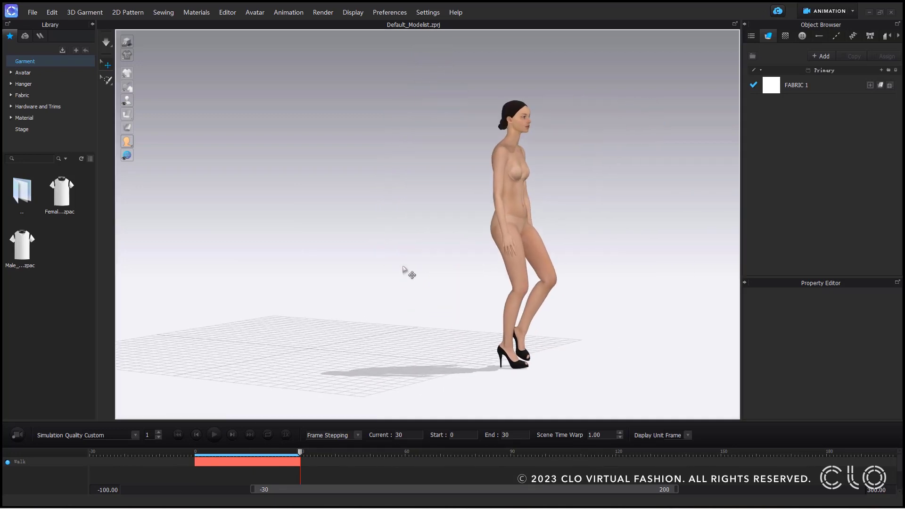
left_click(178, 435)
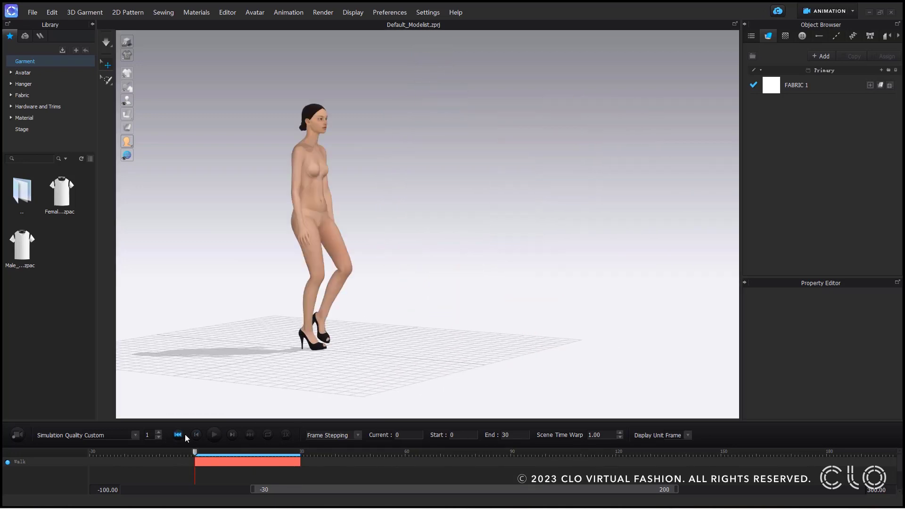
left_click(215, 435)
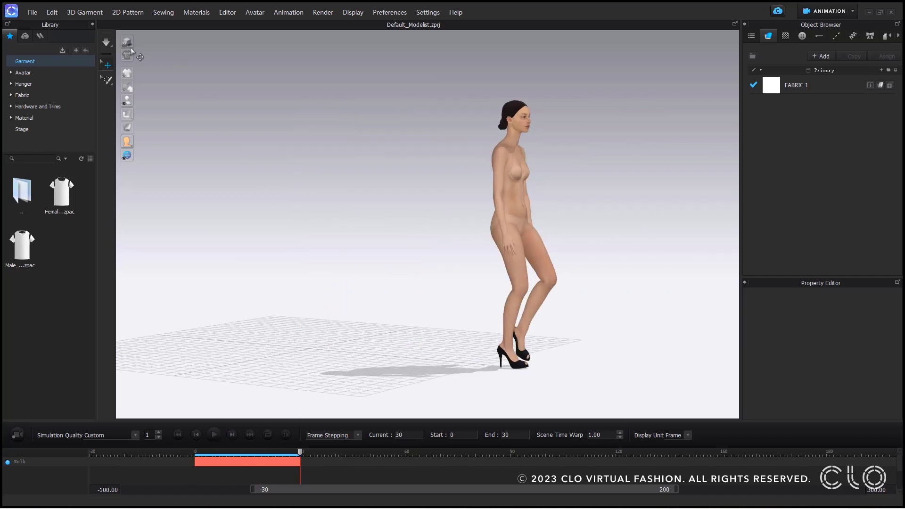
Save the walking animation's joint motion as a motion file named walk, covering the entire region
left_click(32, 13)
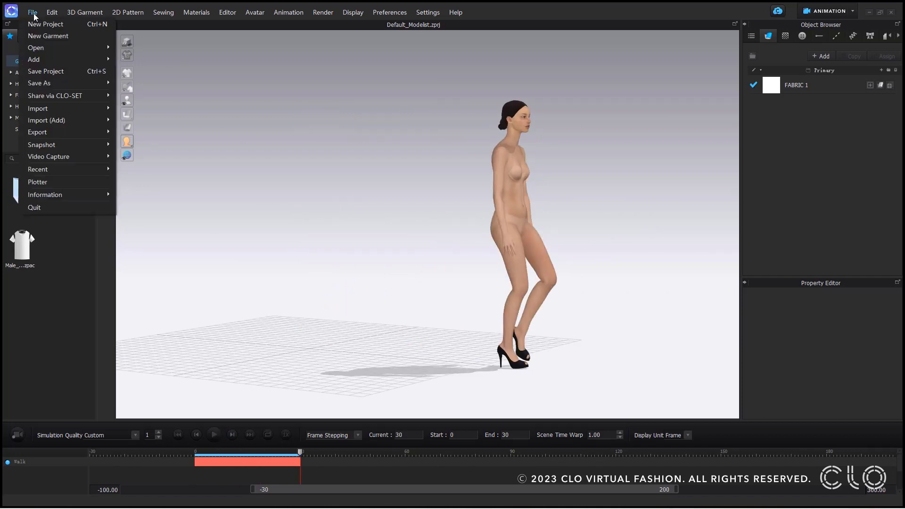
mouse_move(46, 81)
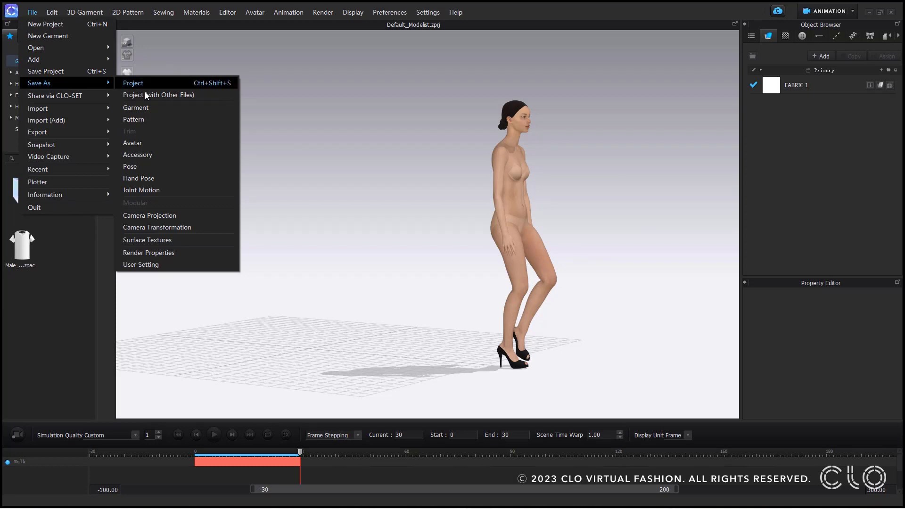
left_click(147, 187)
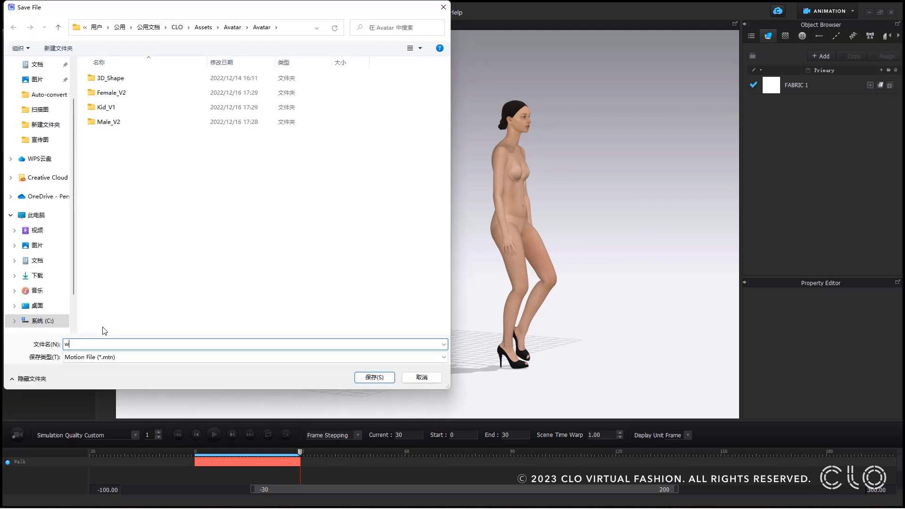
type("walk")
key("Return")
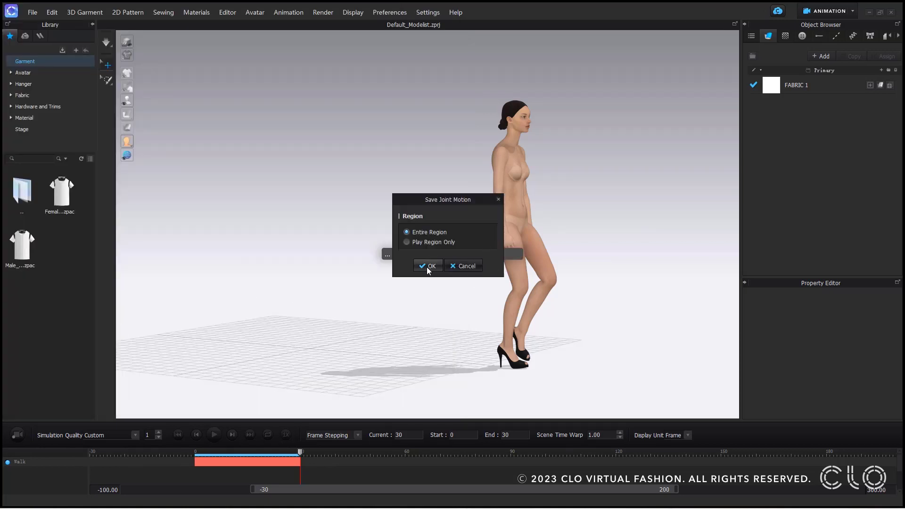
left_click(427, 267)
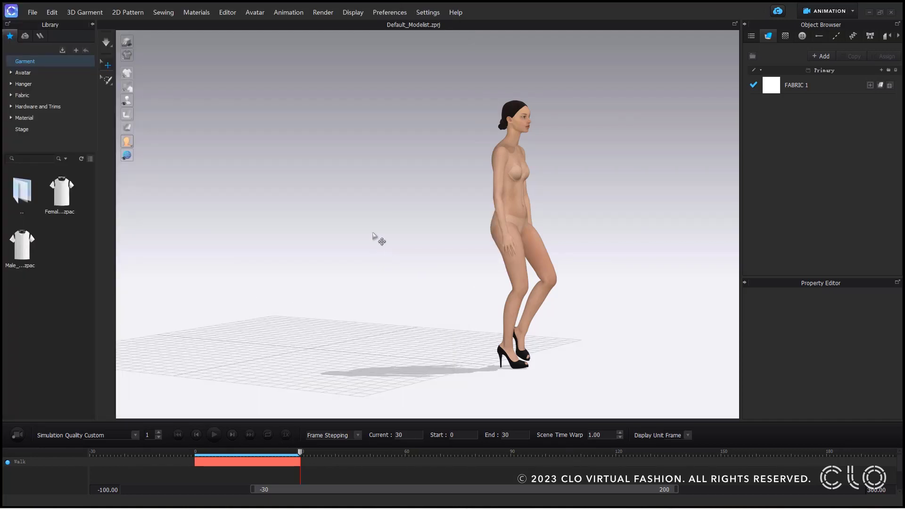
Load the KV1G girl avatar from the Kid_V1 library folder into the 3D scene
left_click(44, 75)
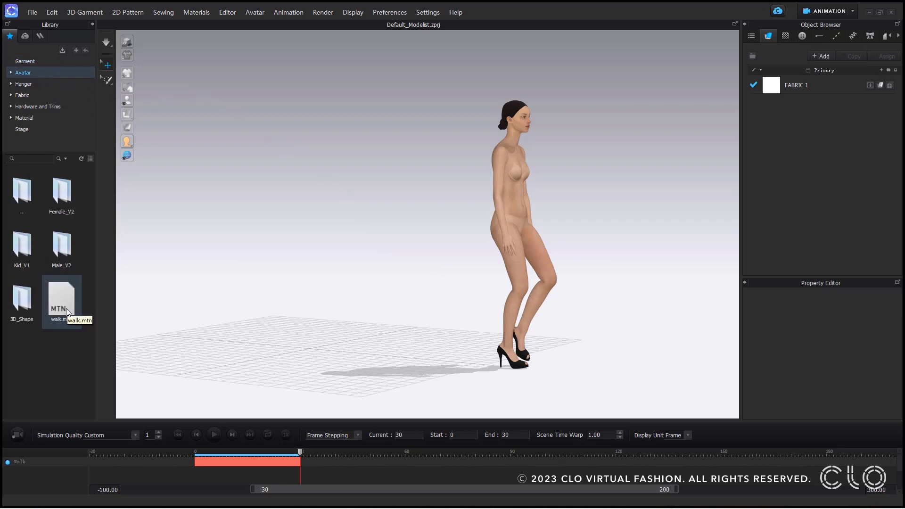
double_click(33, 251)
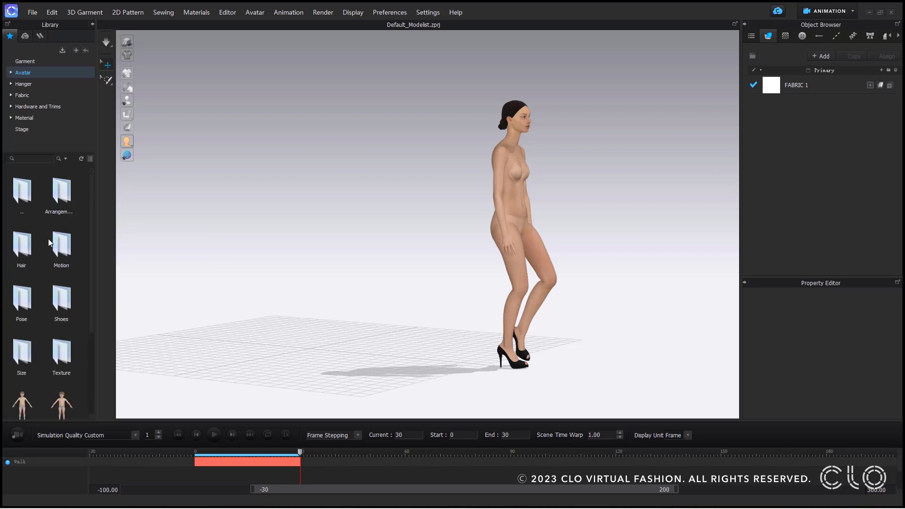
scroll(55, 316, "down", 2)
mouse_move(58, 327)
double_click(65, 383)
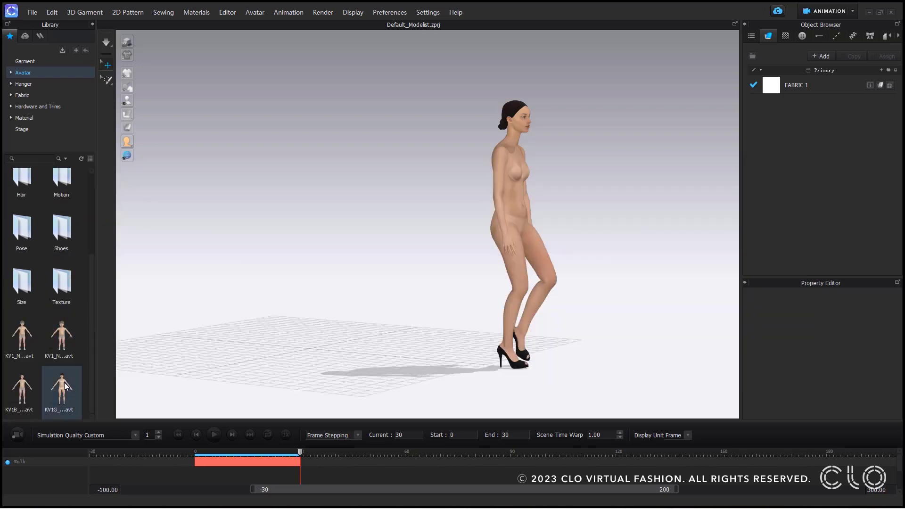
left_click(446, 271)
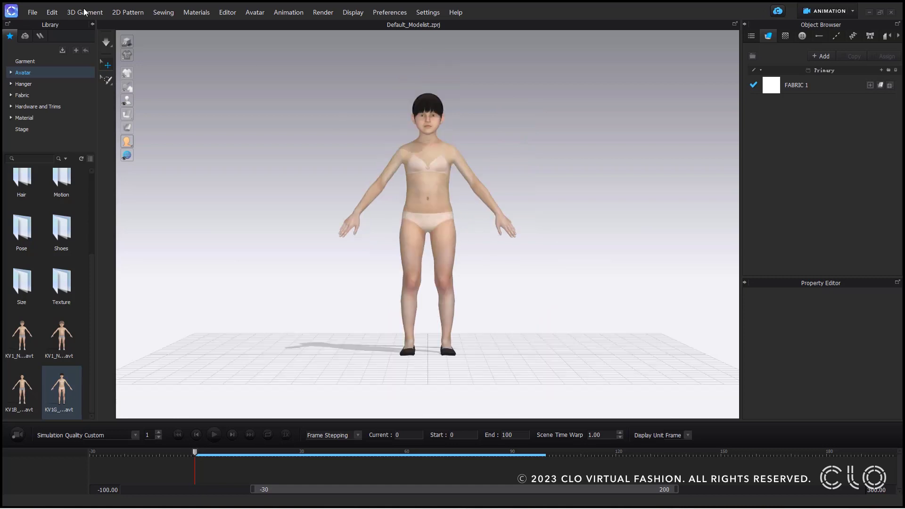
Apply the saved walk.mtn motion from the Avatar library folder to the child avatar and play it
scroll(28, 203, "up", 3)
double_click(23, 191)
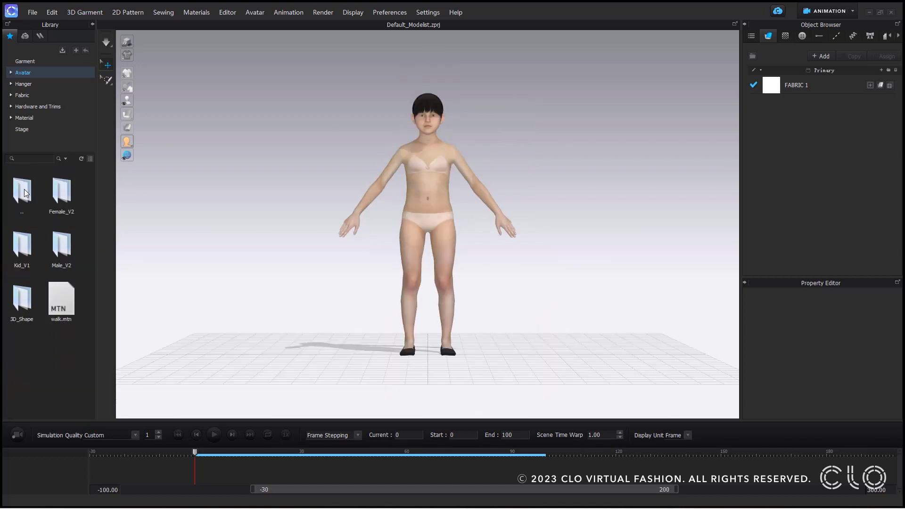
double_click(62, 315)
left_click(474, 271)
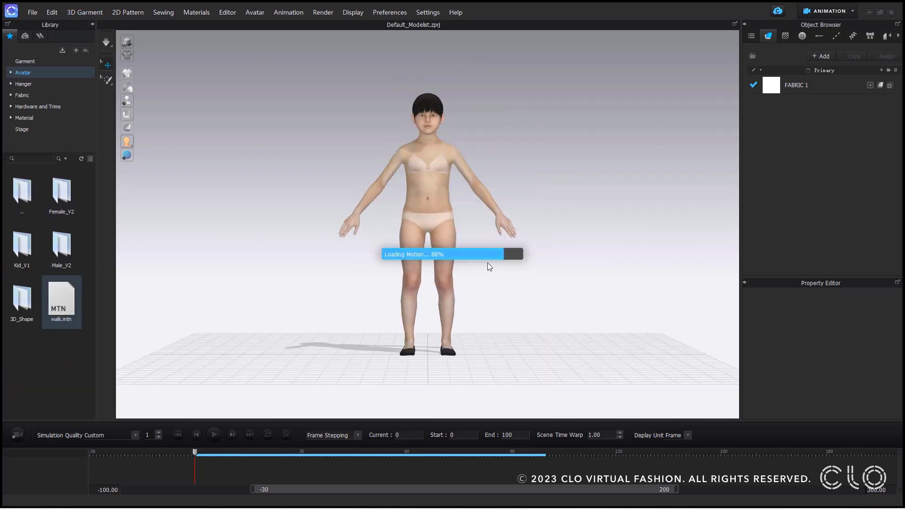
left_click(215, 435)
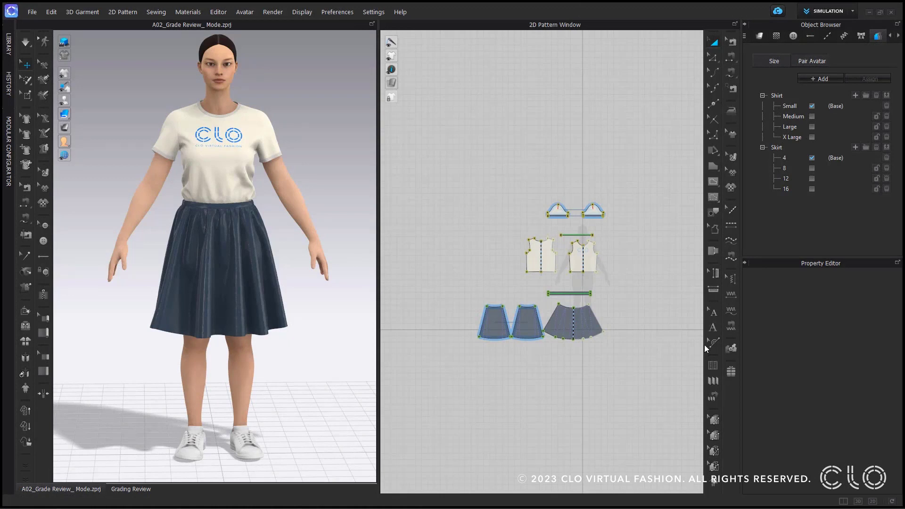
Compare the project's 3D garment with the size previews in the Grading Review, ending in the Grading Review
left_click(219, 12)
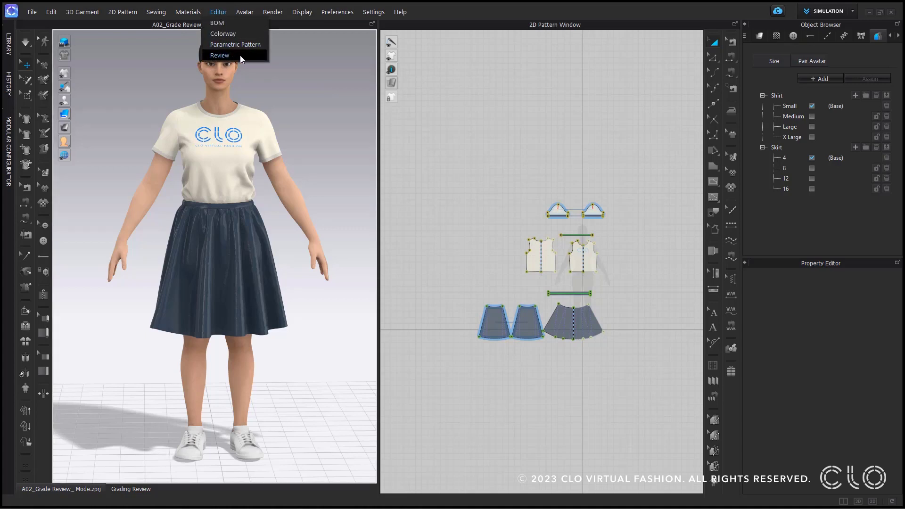
left_click(296, 88)
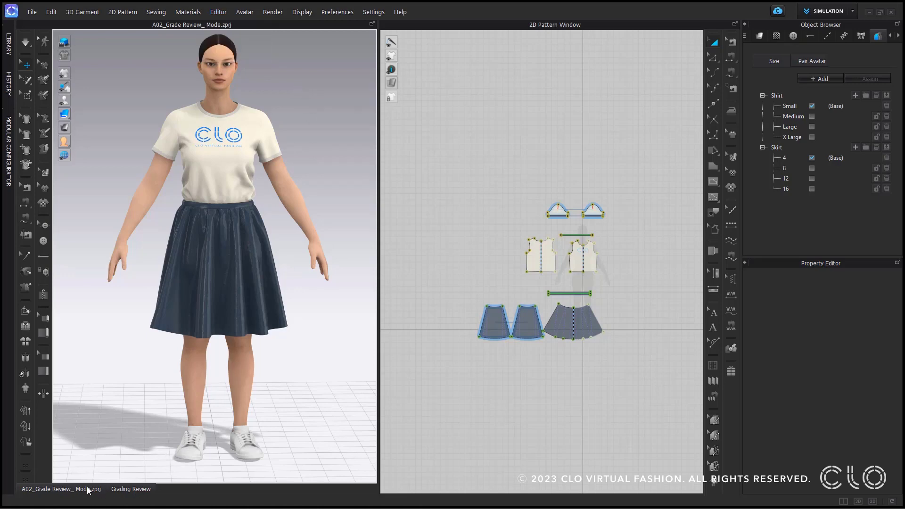
left_click(121, 489)
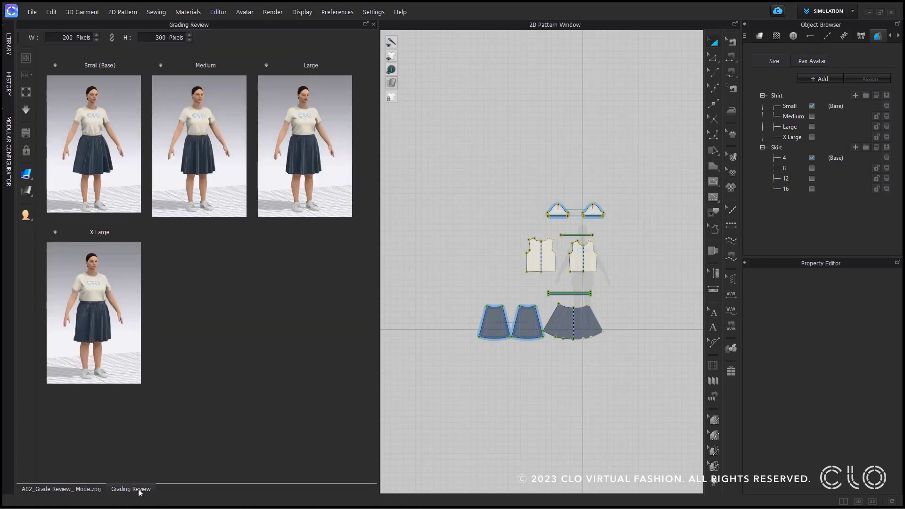
left_click(74, 490)
left_click(144, 491)
Select the shirt's front pattern and start grading edit mode so the graded size outlines are available on the patterns
scroll(585, 289, "up", 5)
scroll(577, 285, "down", 3)
scroll(578, 283, "up", 2)
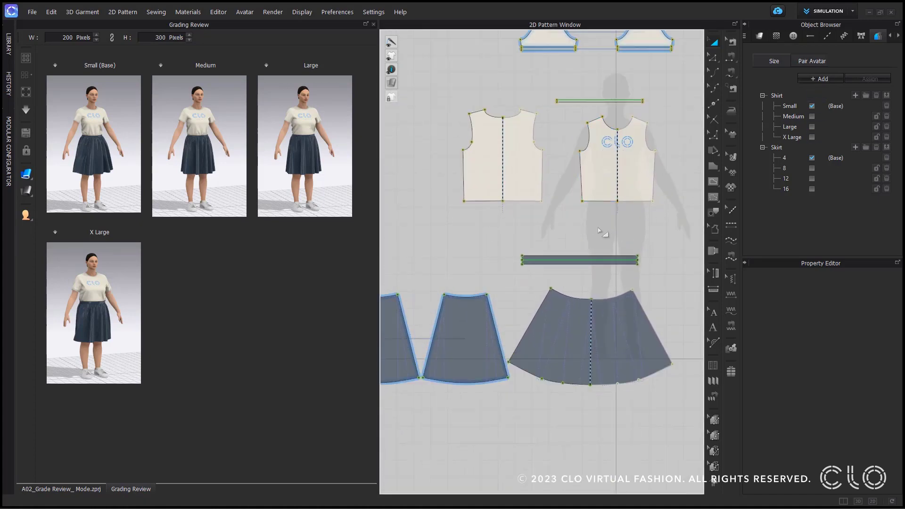
left_click(634, 176)
left_click(715, 436)
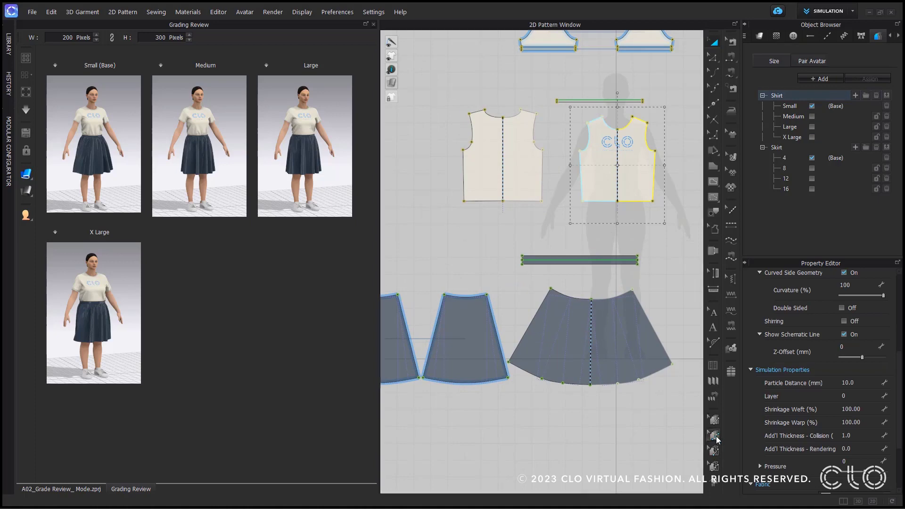
left_click(715, 452)
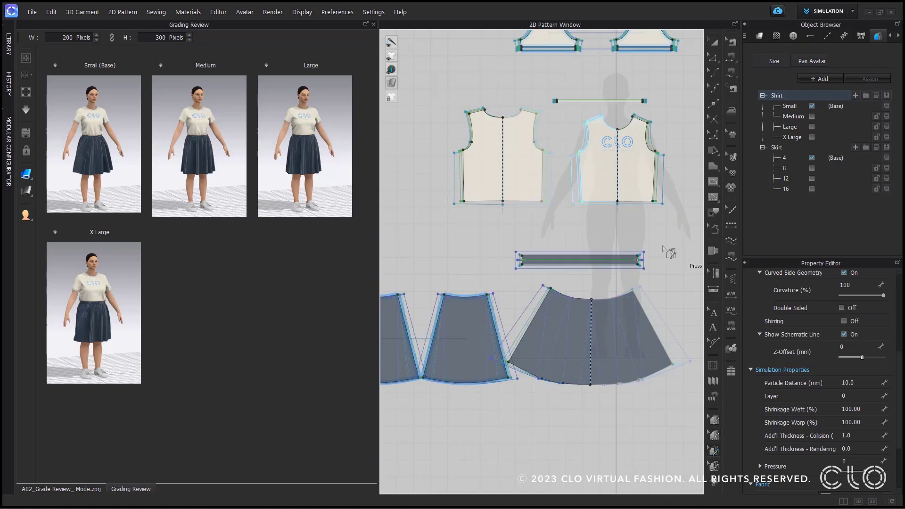
Move the three size 8 grading points at the skirt waistband's right end outward to an X-axis distance of 0.644 in
scroll(665, 257, "up", 5)
scroll(635, 297, "down", 2)
scroll(633, 300, "down", 1)
middle_click_drag(622, 335, 621, 75)
scroll(603, 158, "up", 4)
left_click(591, 182)
left_click(591, 127, "shift")
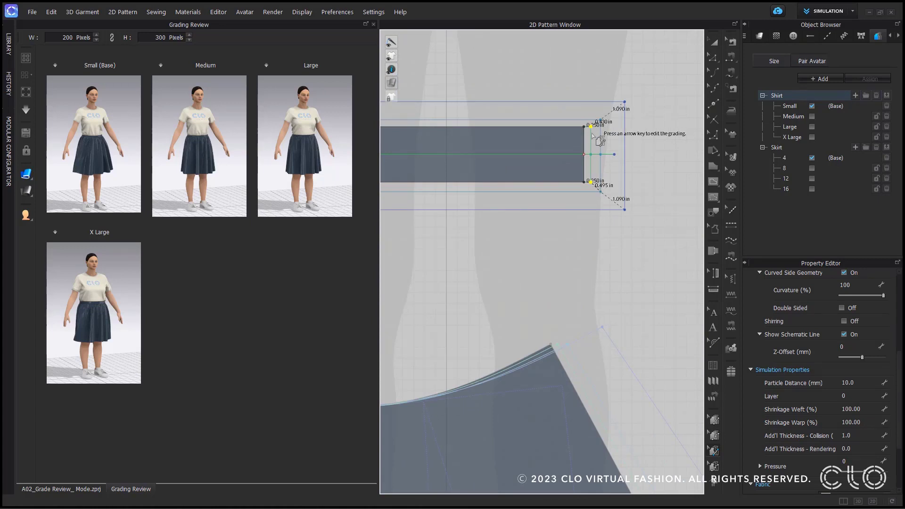
left_click(591, 154, "shift")
key("Right")
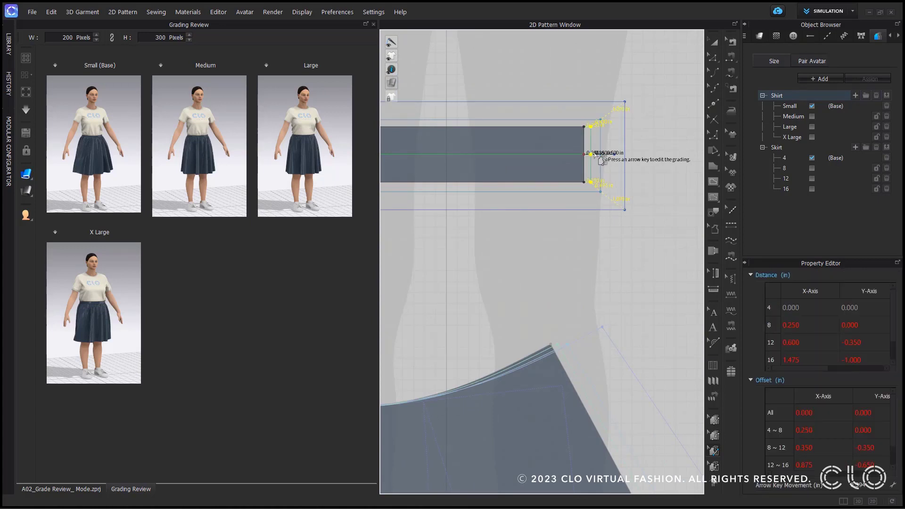
Move the three size 12 grading points at the waistband's right end outward to an X-axis distance of 0.994 in
left_click(601, 121)
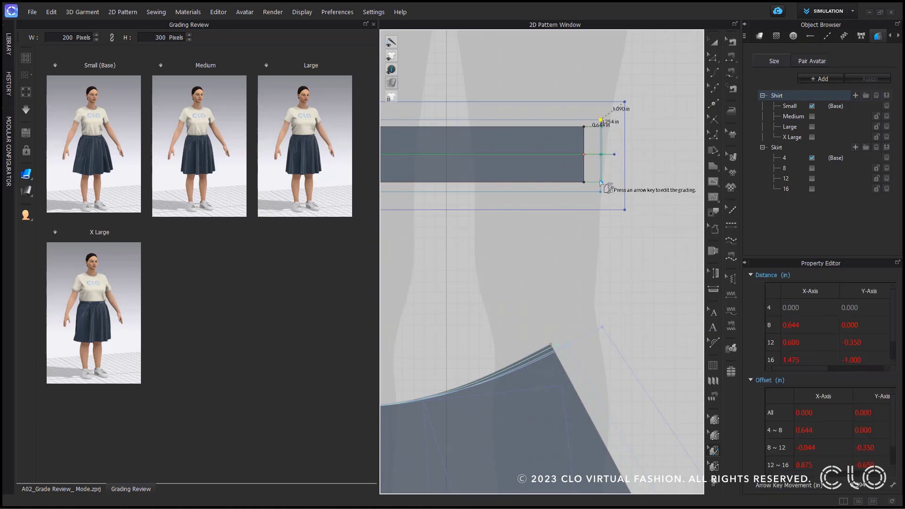
left_click(601, 192, "shift")
left_click(601, 154, "shift")
key("Right")
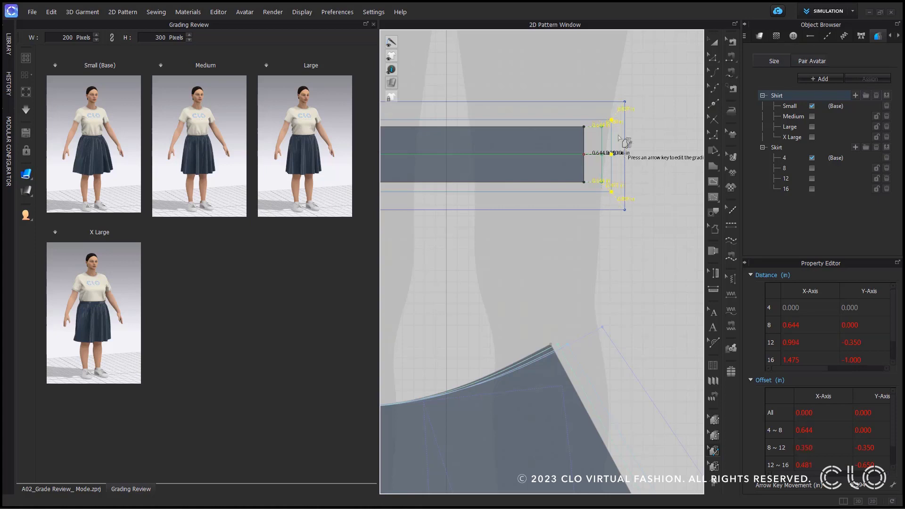
Move the size 8 and 12 grading points at the waistband's left end outward to X-axis distances of -0.644 and -0.994 in
scroll(587, 267, "down", 5)
scroll(446, 255, "up", 6)
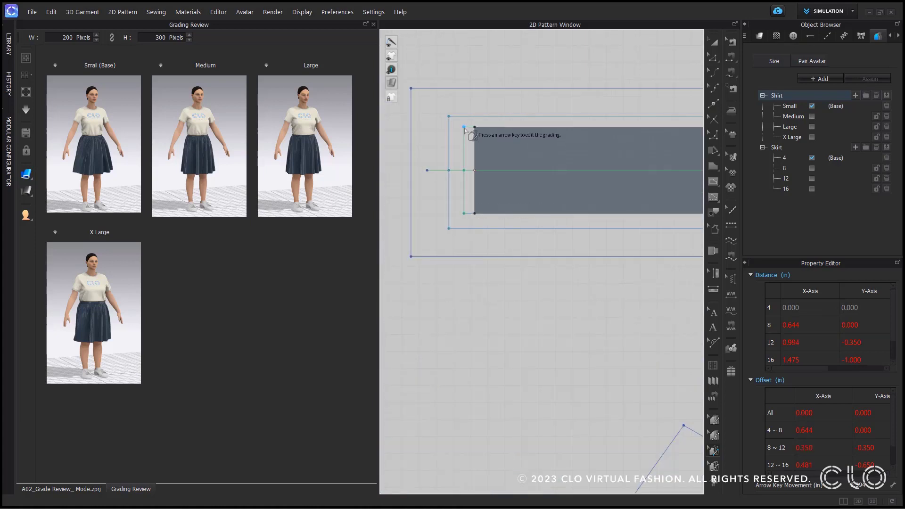
left_click(464, 127, "shift")
left_click(464, 170, "shift")
left_click(464, 213, "shift")
left_click(449, 228, "shift")
left_click(449, 171, "shift")
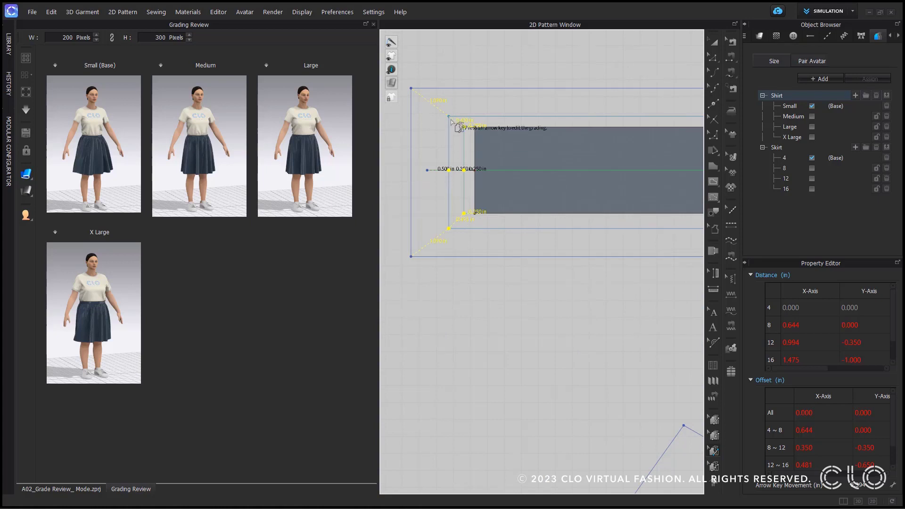
left_click(449, 117, "shift")
key("Left")
scroll(533, 297, "down", 6)
middle_click_drag(521, 311, 461, 162)
left_click(547, 169)
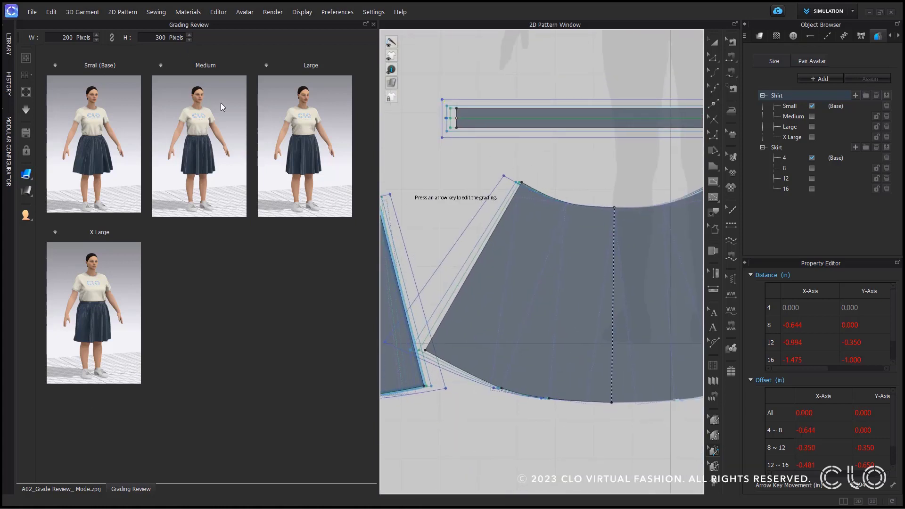
Simulate the Medium preview in the Grading Review and make shirt Medium and skirt 8 the base sizes
left_click(200, 125)
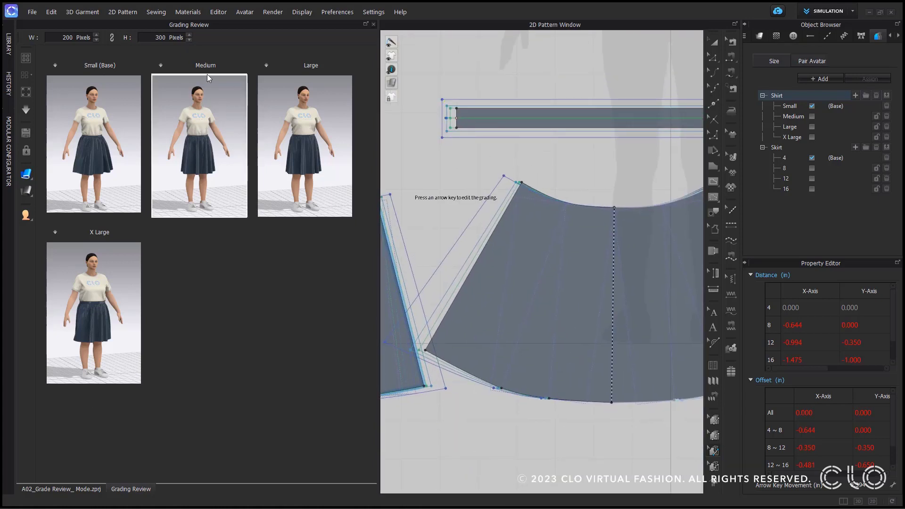
left_click(161, 65)
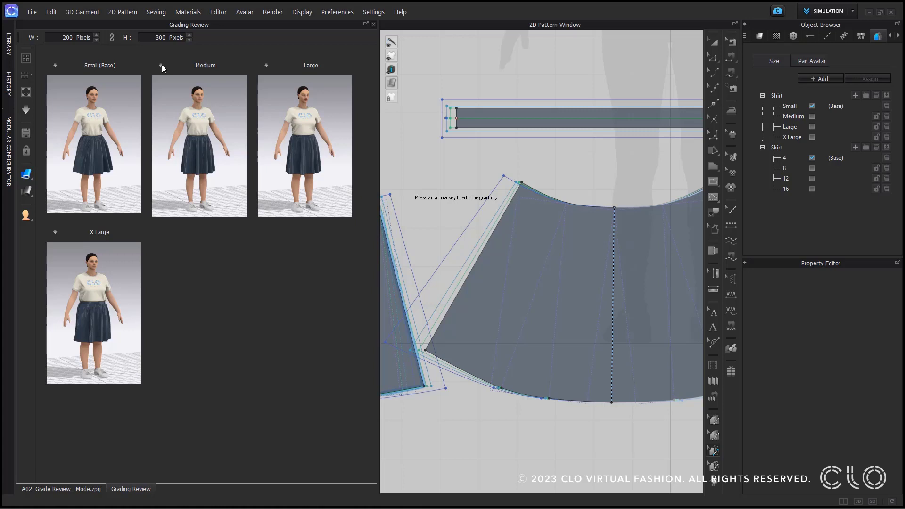
left_click(162, 64)
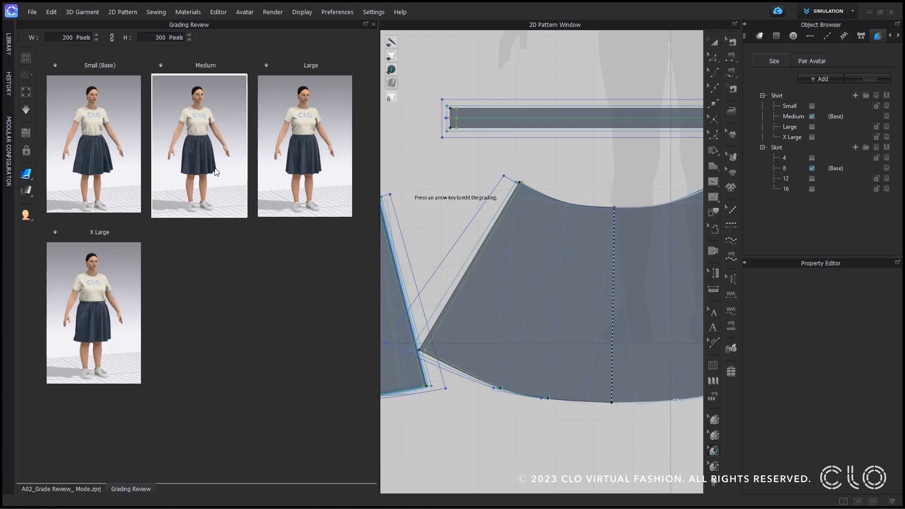
scroll(443, 174, "down", 5)
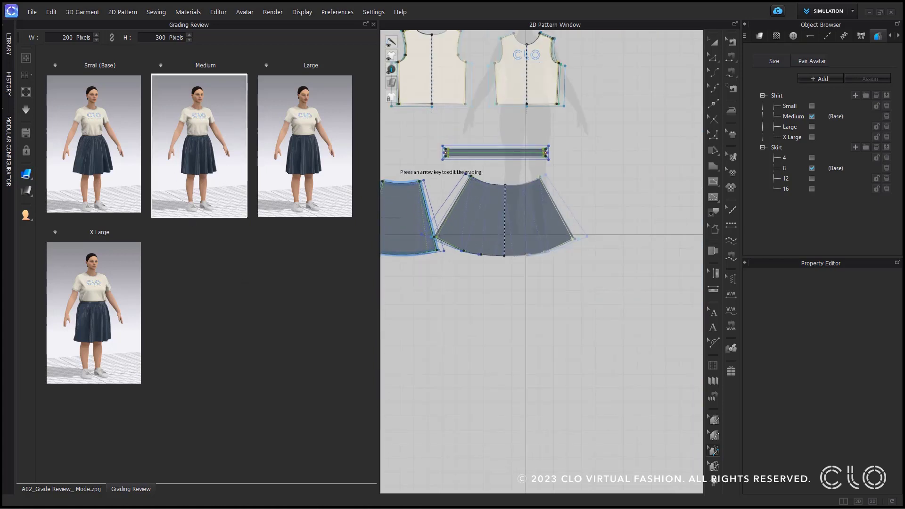
Inspect the Medium garment on the avatar in the 3D view and return to the Grading Review
left_click(61, 489)
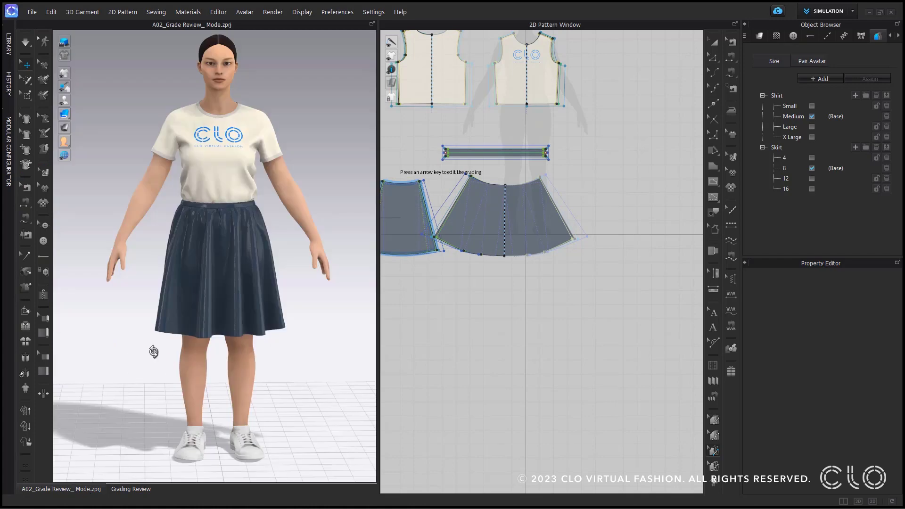
right_click_drag(154, 351, 133, 347)
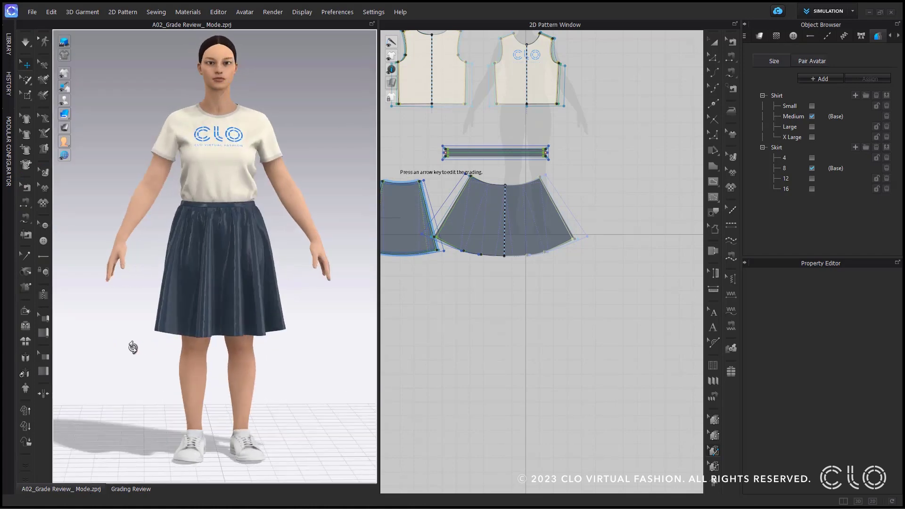
left_click(131, 489)
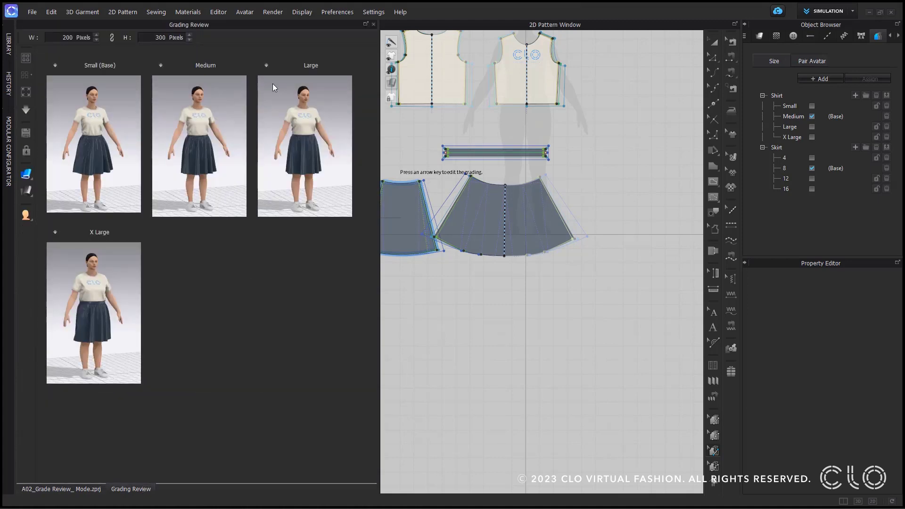
Simulate all size previews in the Grading Review and set the preview width to 300 pixels
left_click(26, 112)
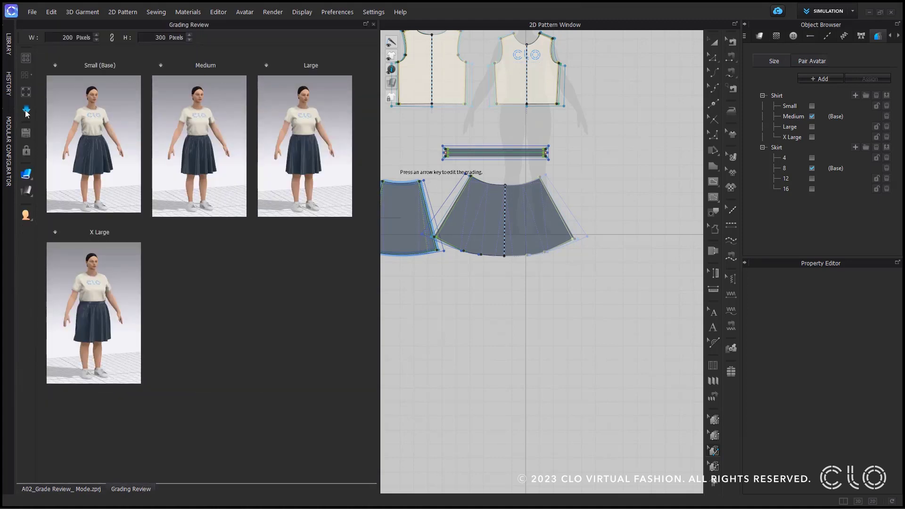
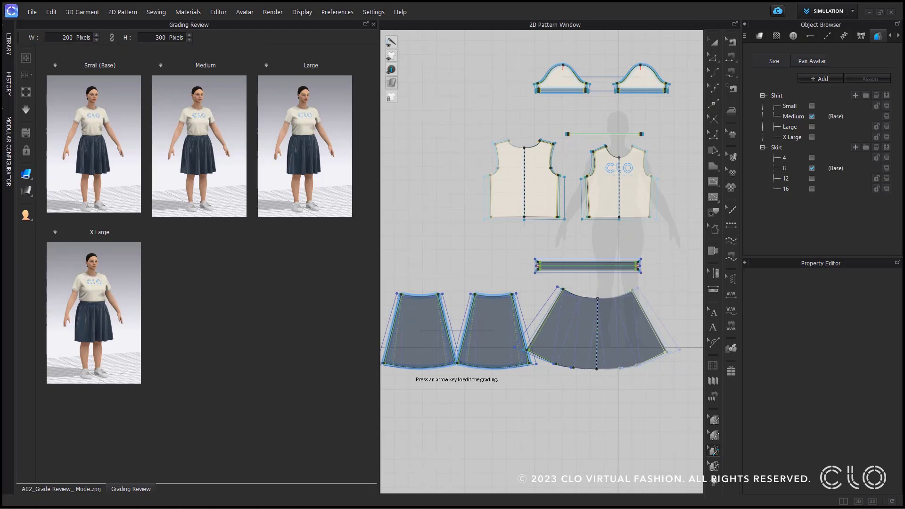
key("BackSpace")
type("3")
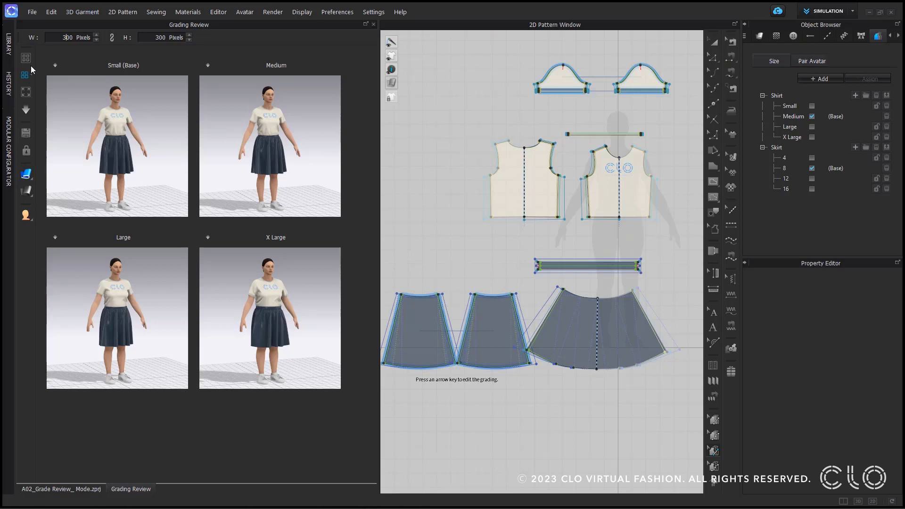
Show the size previews in the Horizontal and Vertical layouts, and return them to the Wrap layout
left_click(29, 76)
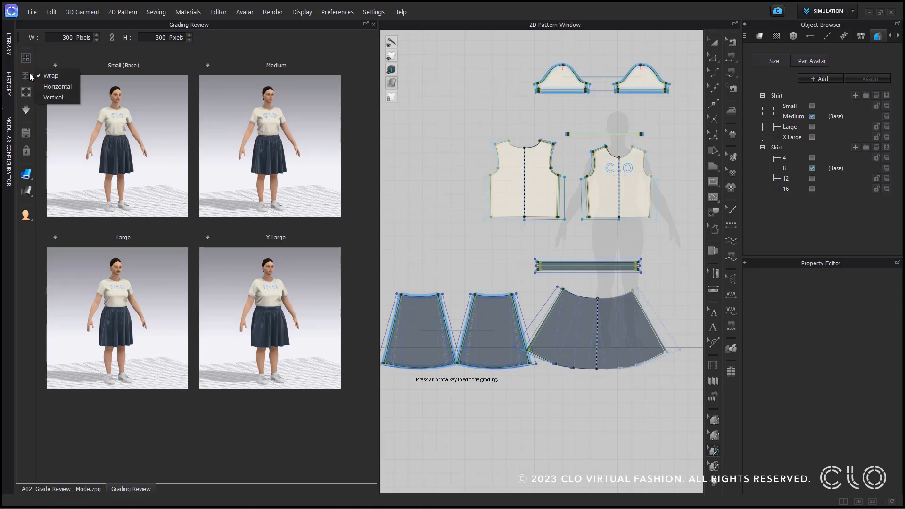
left_click(61, 87)
left_click(27, 75)
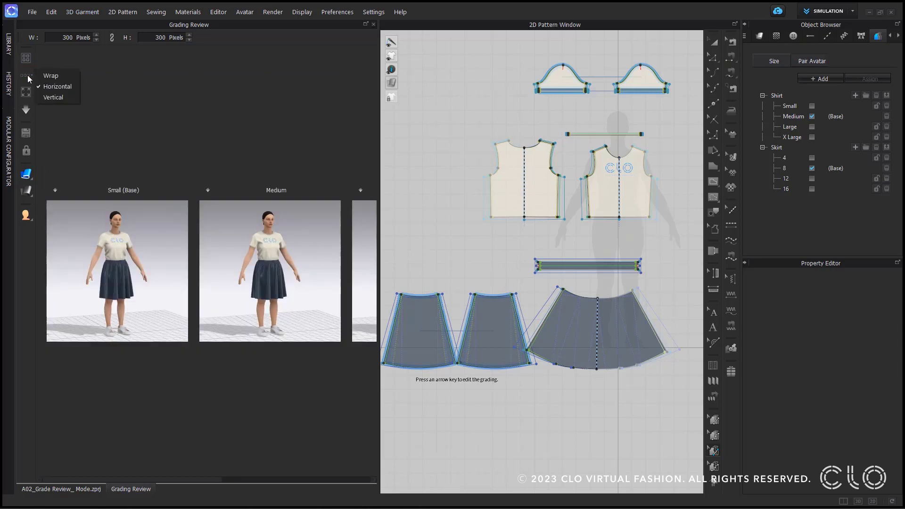
left_click(53, 97)
left_click(28, 75)
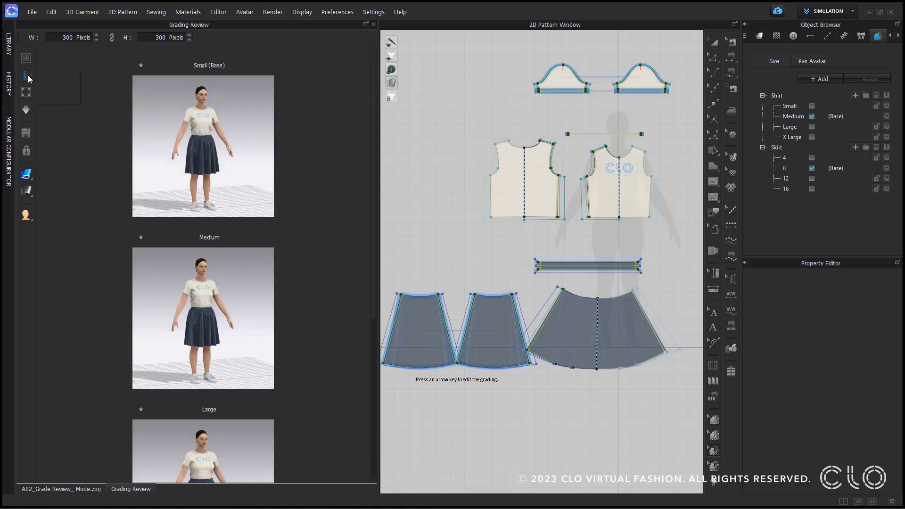
left_click(52, 78)
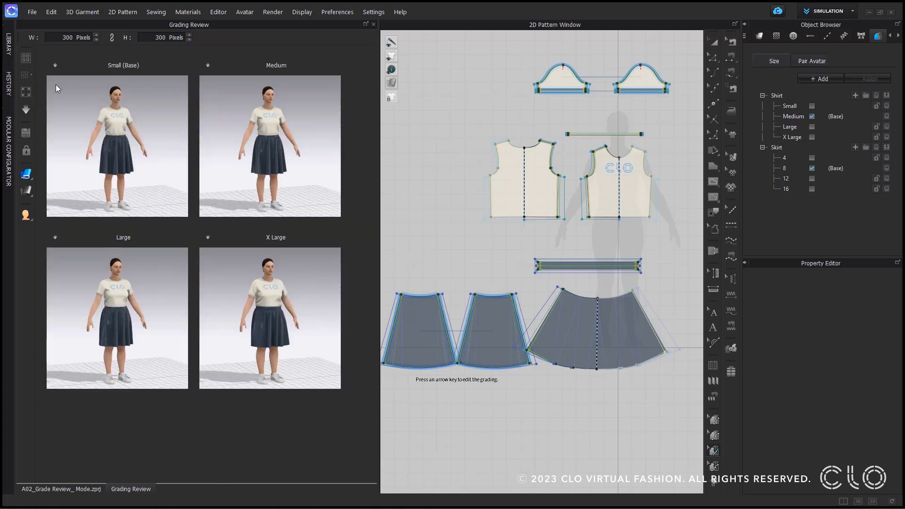
Expand the Grading Review to full screen and restore it, and open and cancel saving the previews as a PNG
left_click(26, 92)
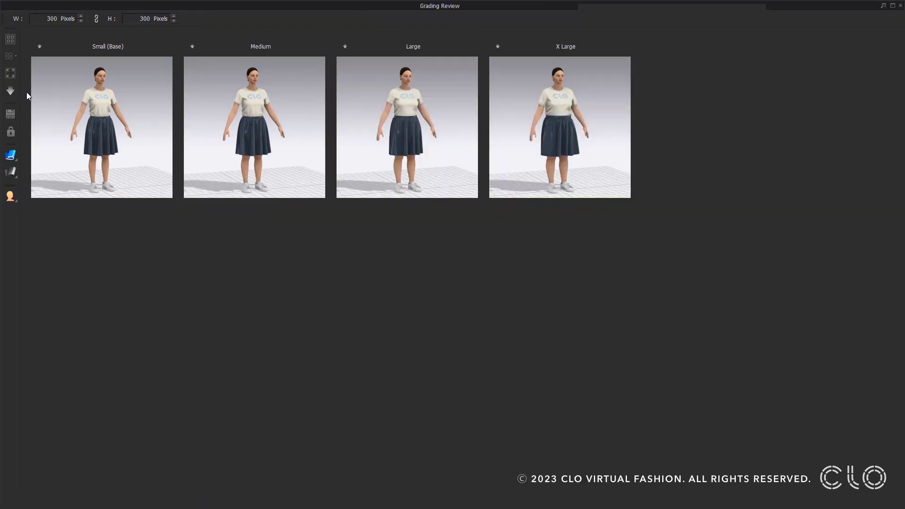
left_click(884, 5)
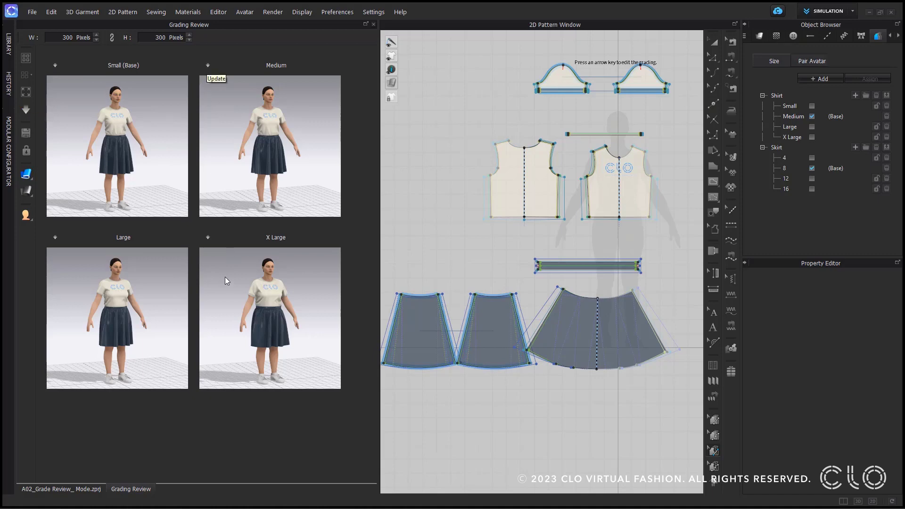
left_click(27, 135)
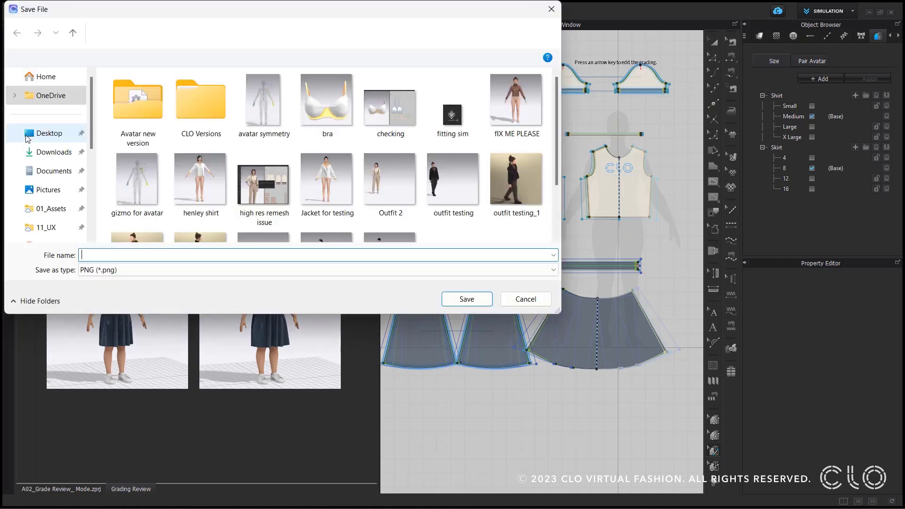
left_click(525, 296)
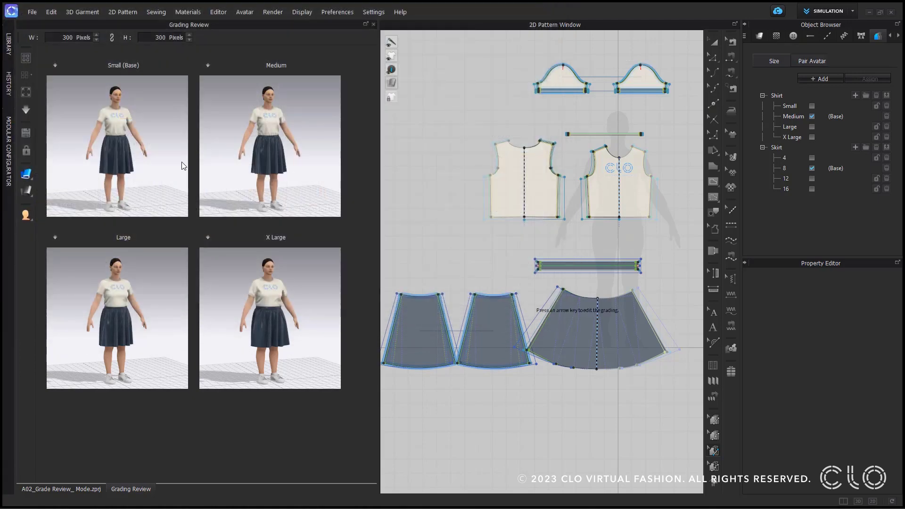
Unlock the shared preview camera to rotate only the Small preview, and relock it to rotate all the previews together
left_click(27, 151)
right_click_drag(141, 166, 96, 161)
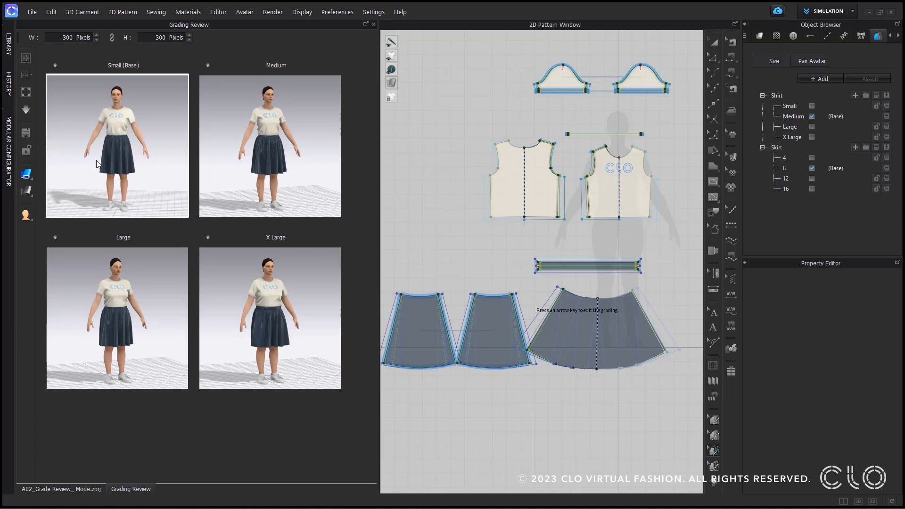
left_click(27, 151)
mouse_move(306, 157)
right_mouse_down()
mouse_move(230, 167)
mouse_move(291, 165)
right_mouse_up()
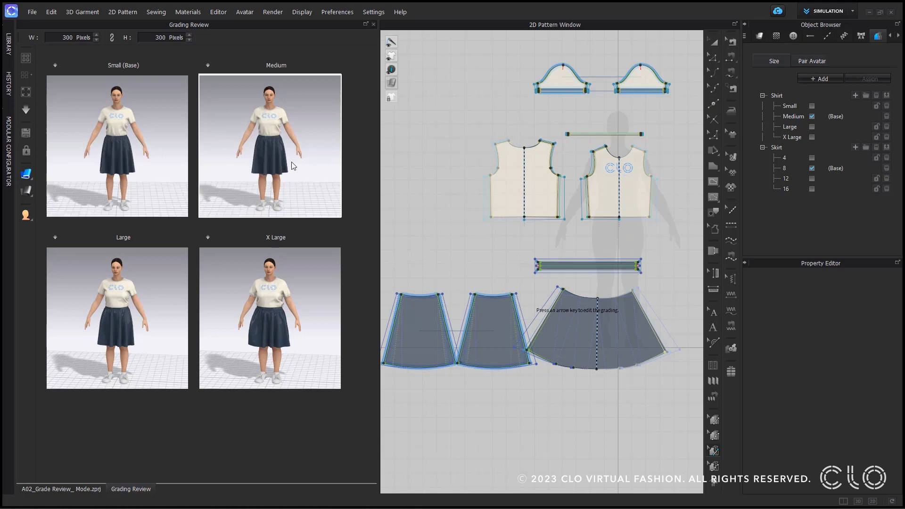
View the preview garments with Monochrome Surface and Translucent Surface, and return them to Thick Textured Surface
left_click(27, 175)
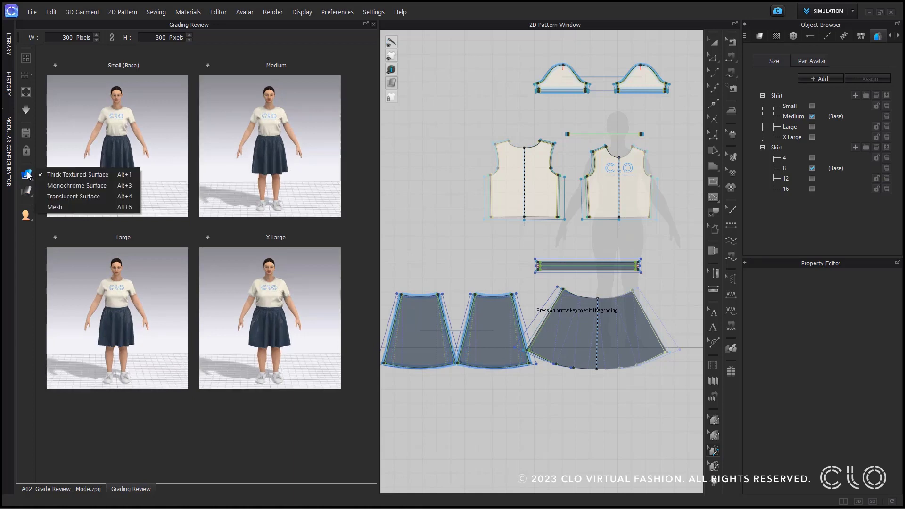
left_click(75, 186)
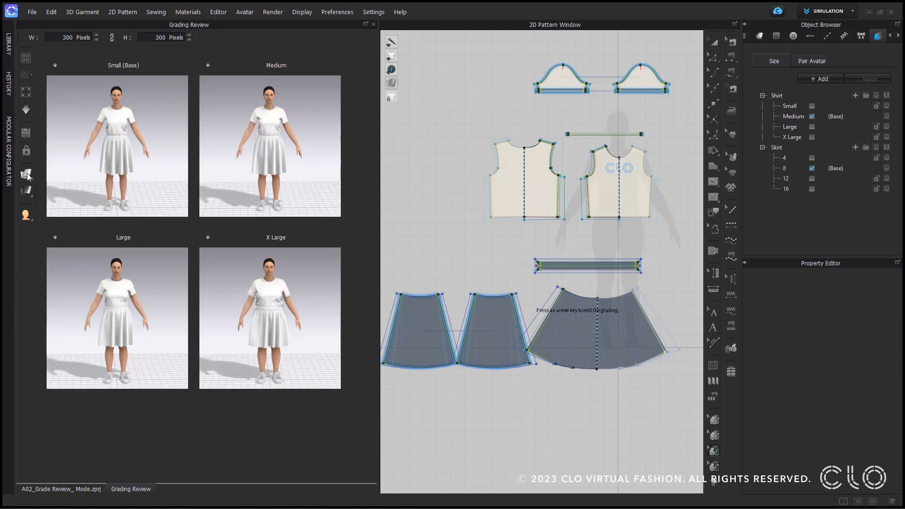
left_click(27, 175)
left_click(81, 197)
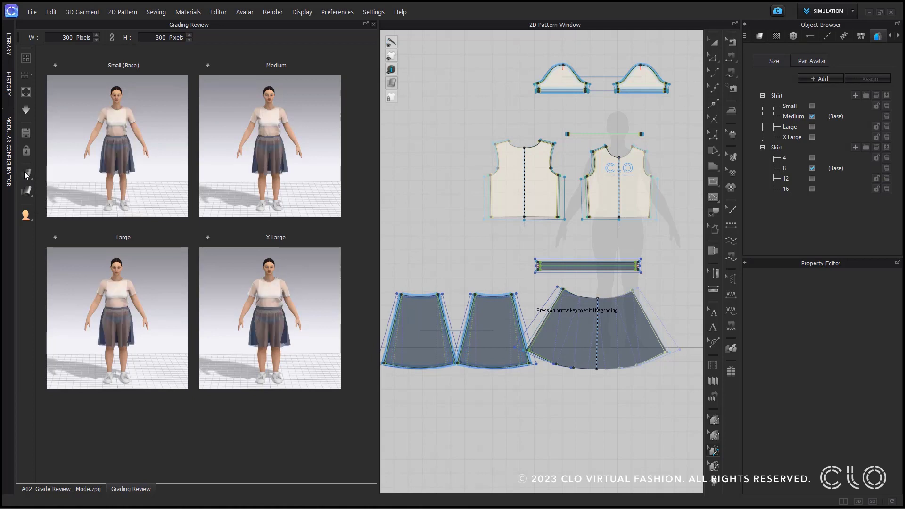
left_click(25, 173)
left_click(44, 177)
Show the Stress Map and the Strain Map on all the size previews, and turn the map off
left_click(27, 190)
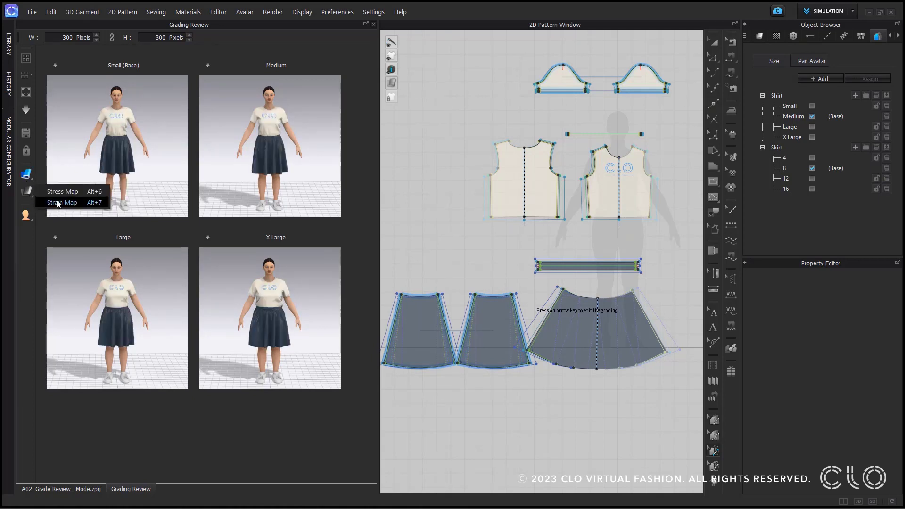
left_click(58, 195)
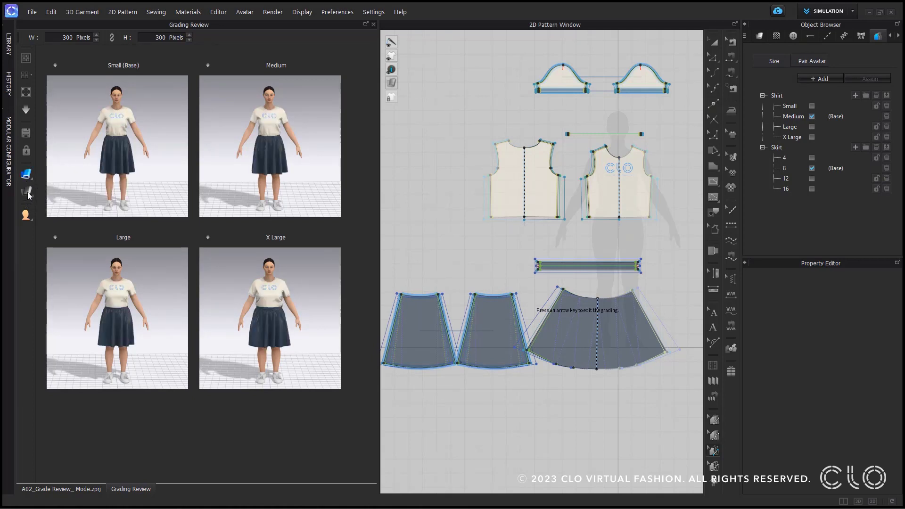
left_click(27, 191)
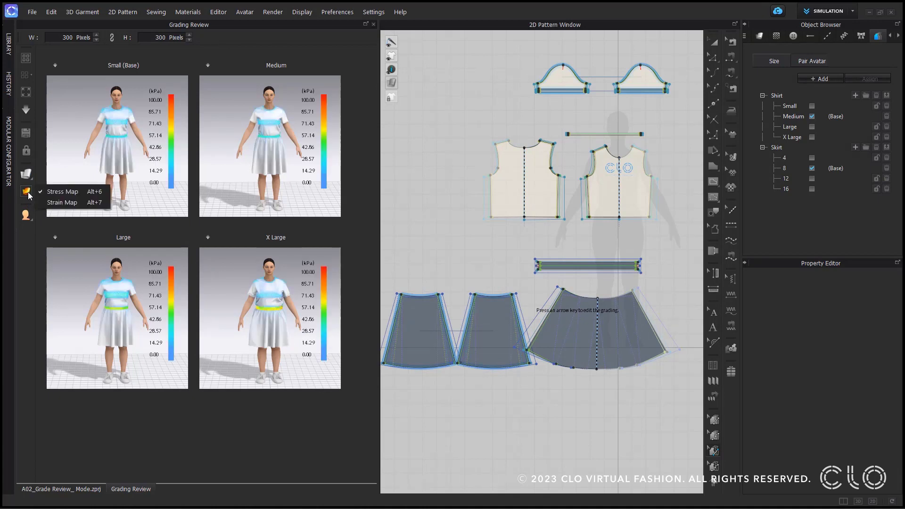
left_click(61, 203)
left_click(26, 194)
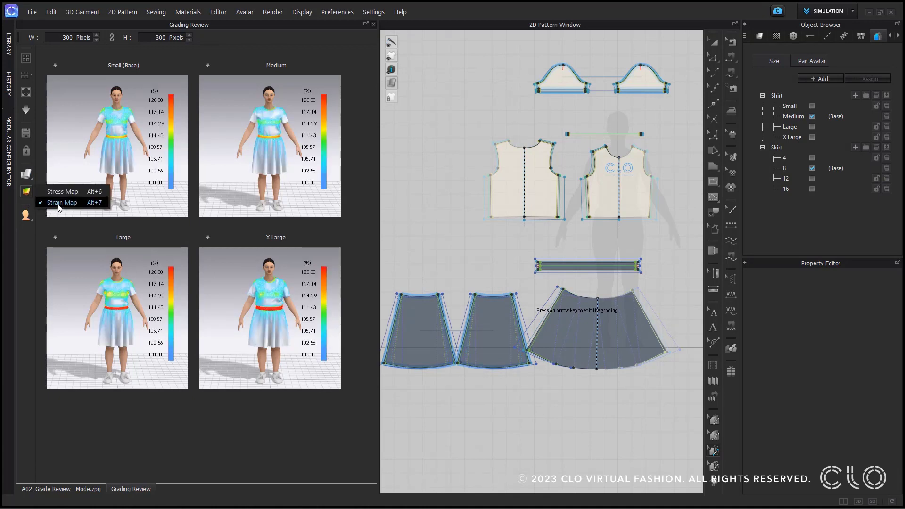
left_click(57, 204)
Compare the avatar display styles in the size previews, starting with the plain white surface
left_click(27, 217)
left_click(68, 226)
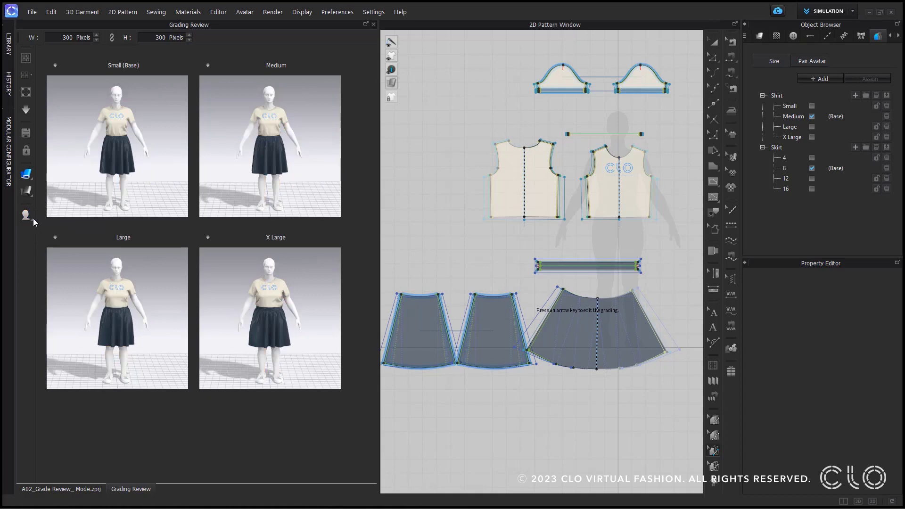
left_click(26, 216)
left_click(61, 238)
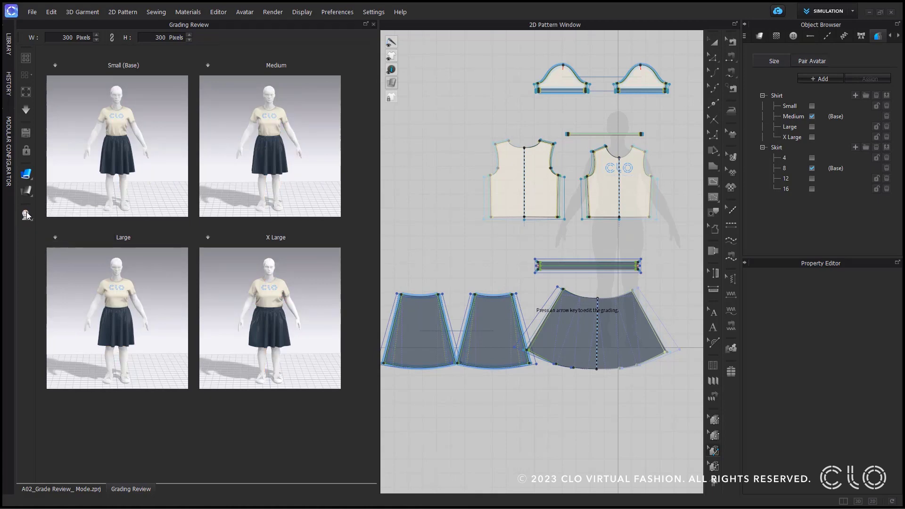
left_click(26, 213)
left_click(56, 216)
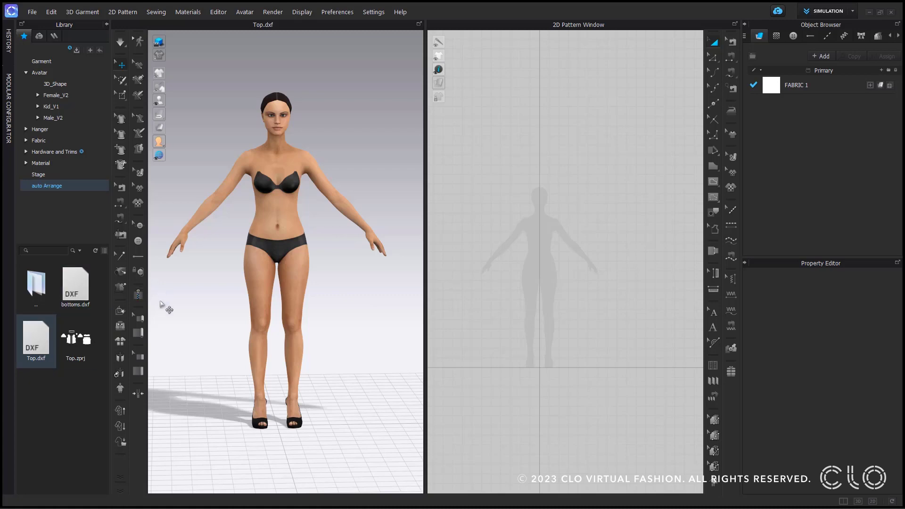
Add Top.dxf from the library to the workspace with Auto Scale and the default import options, and deselect the imported pieces
right_click(39, 342)
left_click(67, 346)
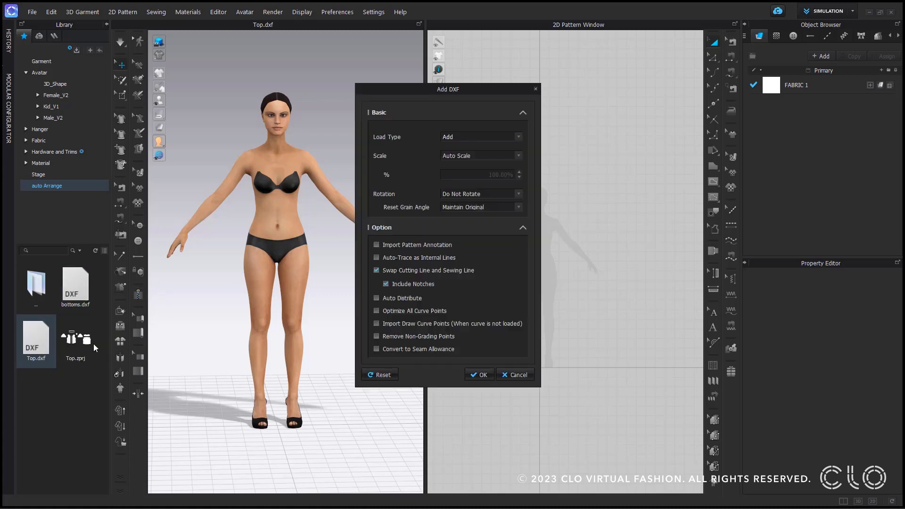
left_click(483, 375)
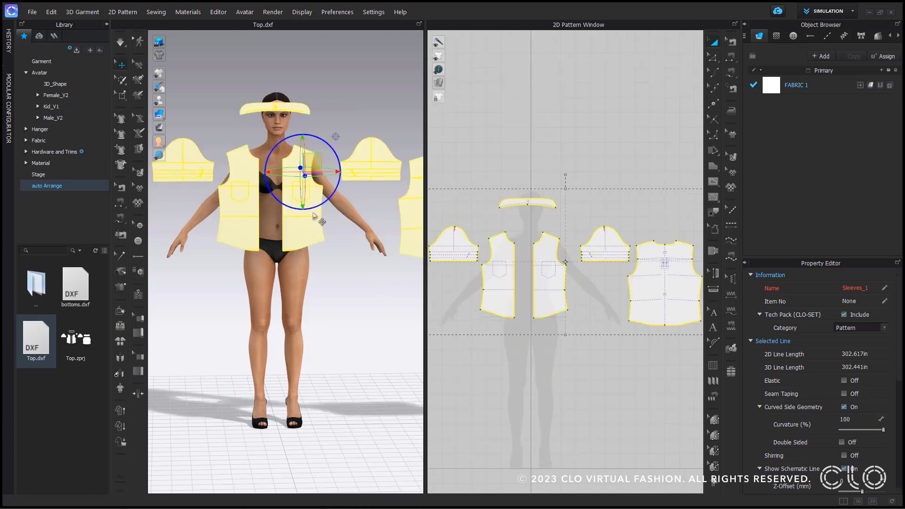
left_click(603, 139)
Link the two front body panels as symmetric patterns with sewing
left_click(547, 266)
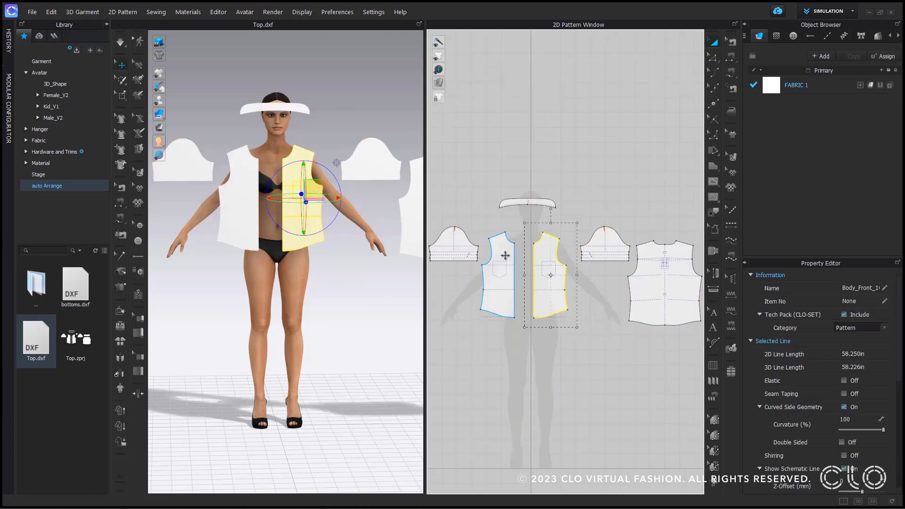
left_click(501, 257, "shift")
right_click(504, 257)
left_click(566, 174)
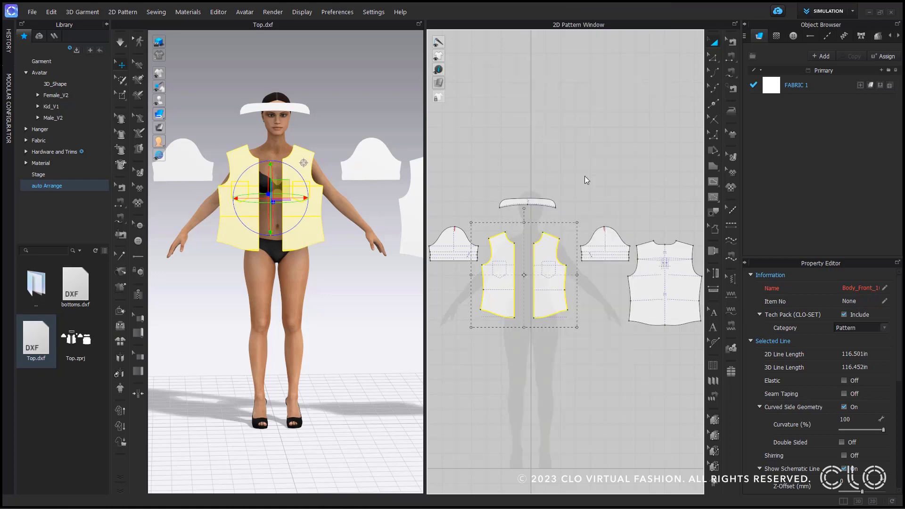
Apply half symmetric linked editing with sewing to the back body panel
left_click(662, 285)
right_click(662, 285)
left_click(693, 174)
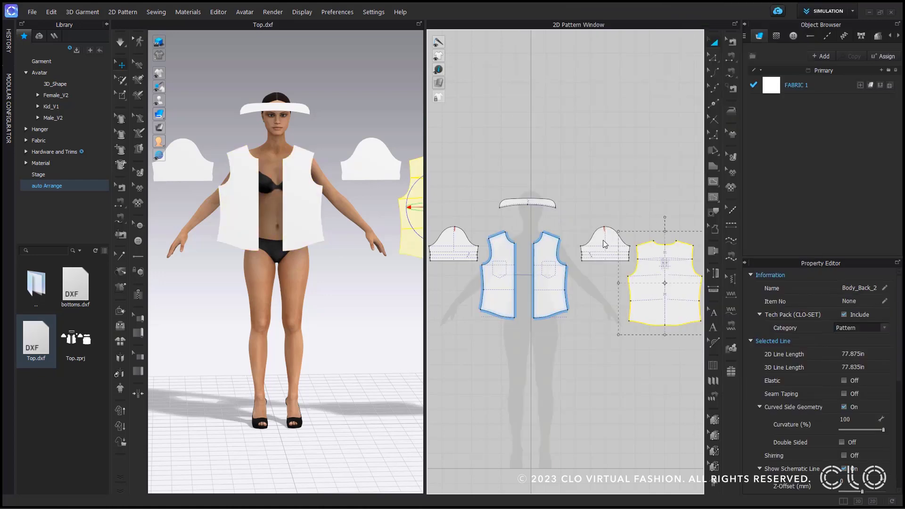
Link the two sleeve pieces as symmetric patterns with sewing
left_click(605, 243)
left_click(455, 243, "shift")
right_click(455, 242)
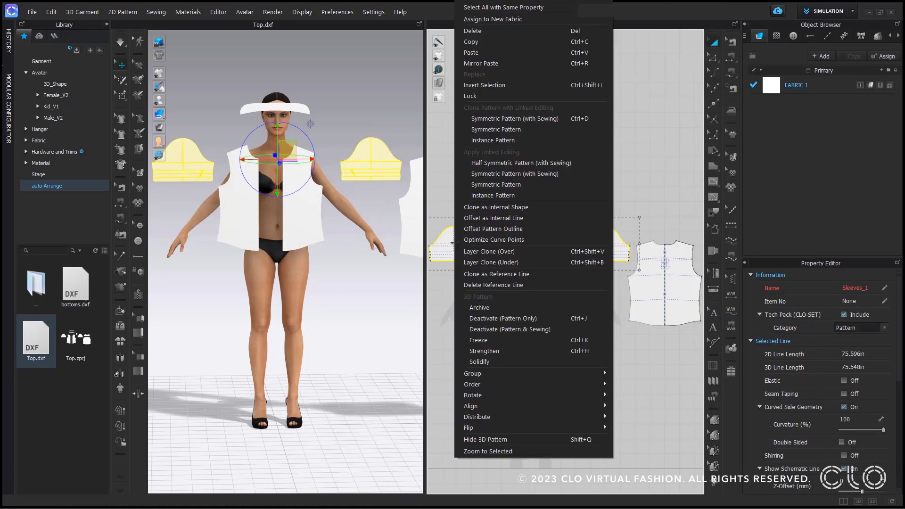
left_click(559, 173)
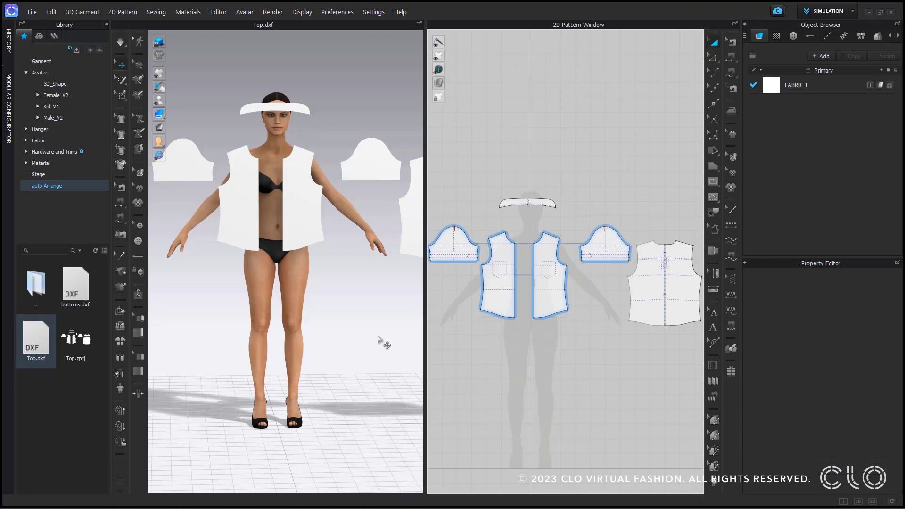
Run Auto 3D Arrangement to place the imported top's pattern pieces around the avatar
scroll(372, 343, "up", 2)
scroll(367, 343, "down", 2)
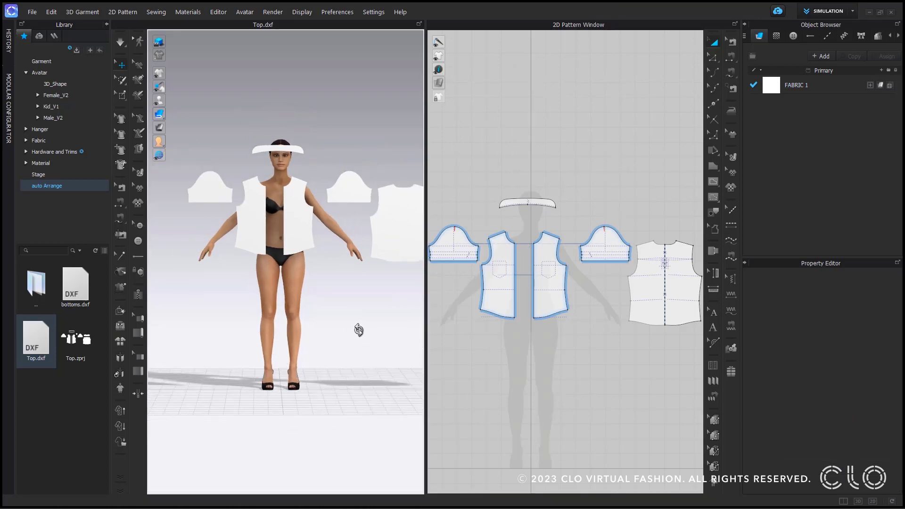
left_click(121, 374)
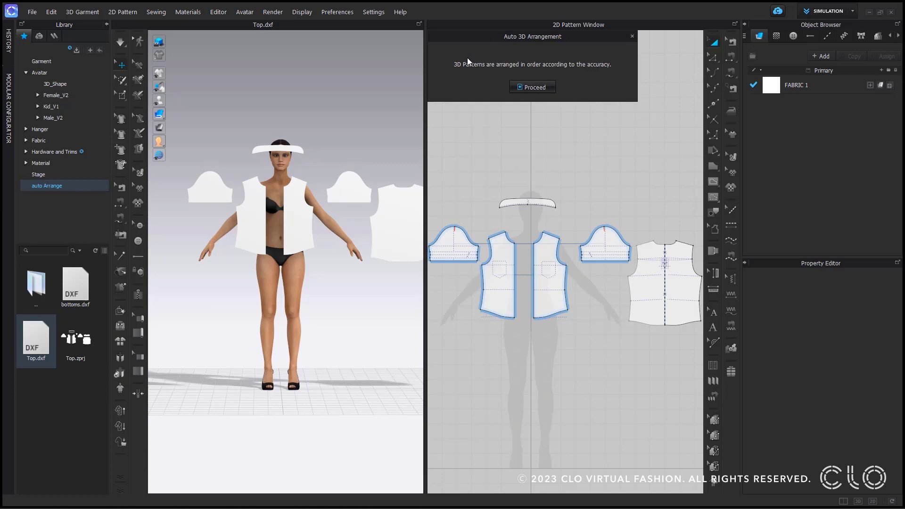
left_click(534, 88)
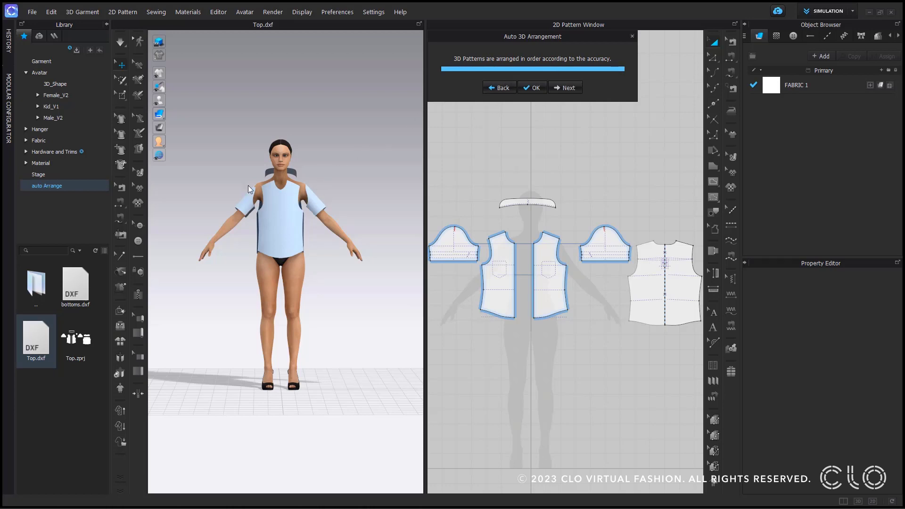
Go back to the start of the automatic arrangement, advance to its final stage and accept it
left_click(503, 89)
left_click(504, 90)
left_click(504, 89)
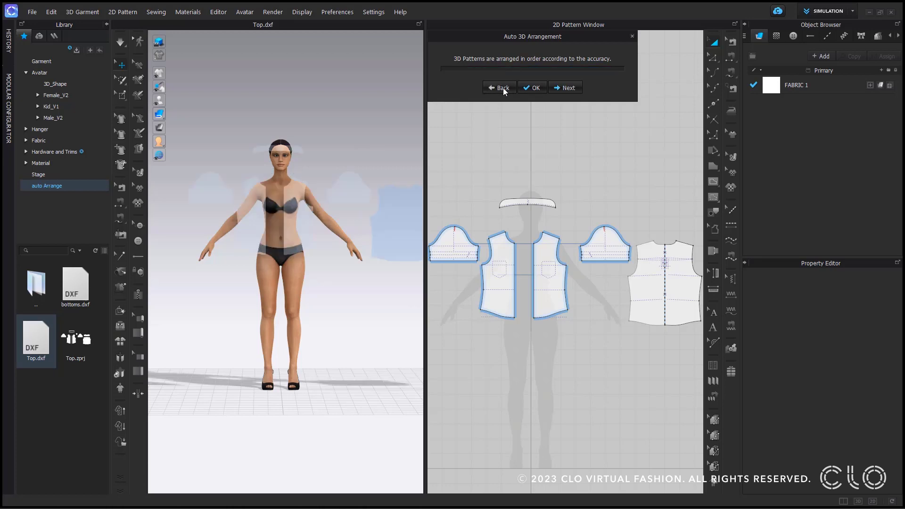
left_click(575, 90)
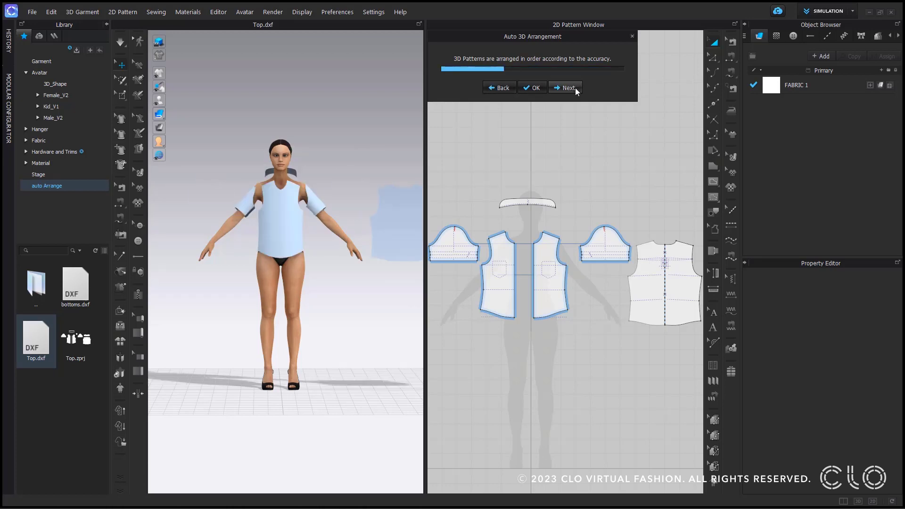
left_click(567, 88)
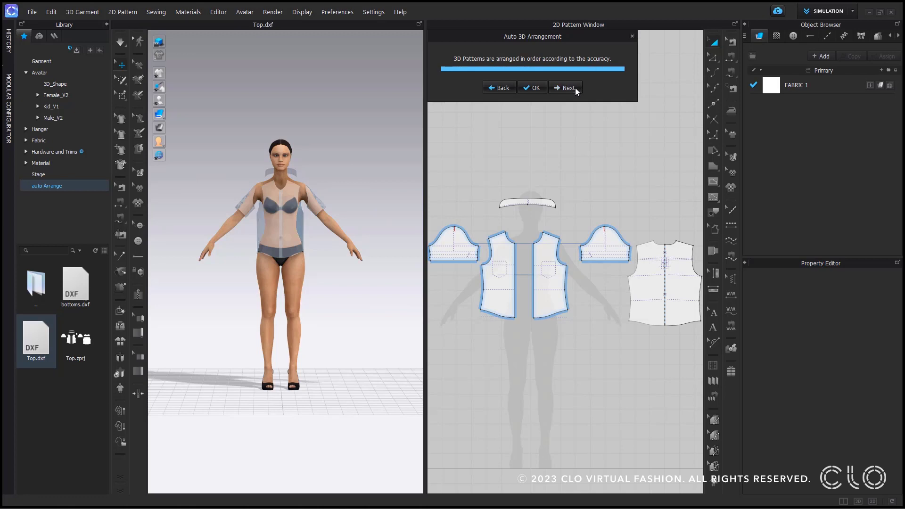
left_click(535, 87)
Delete all the top's pattern pieces from the 2D pattern area
scroll(580, 198, "down", 3)
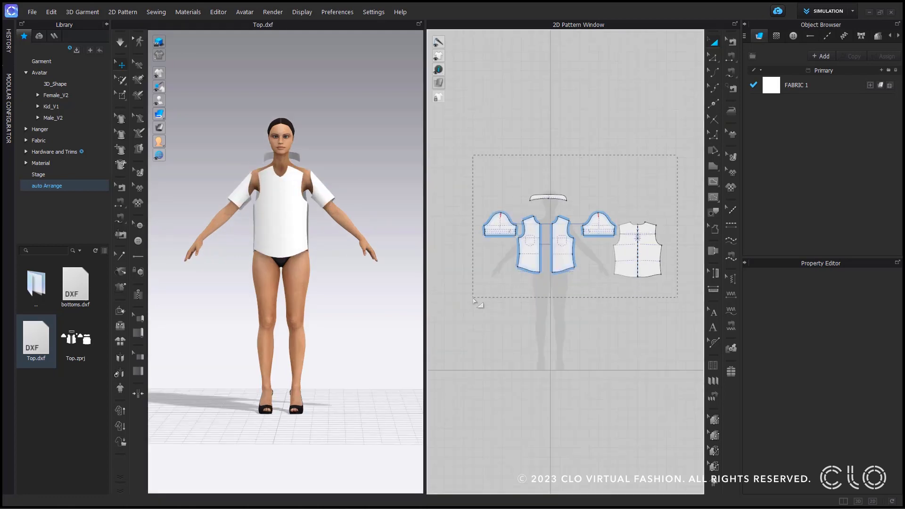
left_click_drag(475, 302, 478, 300)
key("Delete")
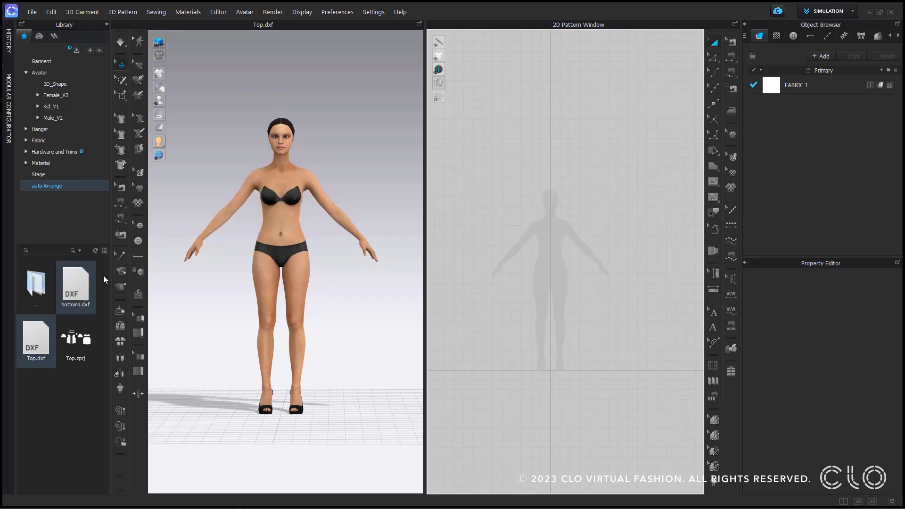
Add bottoms.dxf to the workspace with Auto Scale and Do Not Rotate
right_click(80, 290)
left_click(97, 296)
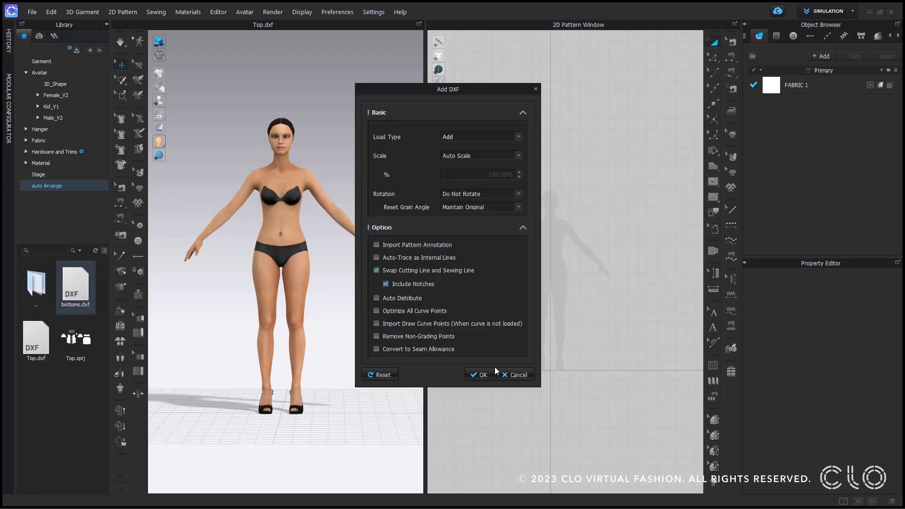
left_click(479, 375)
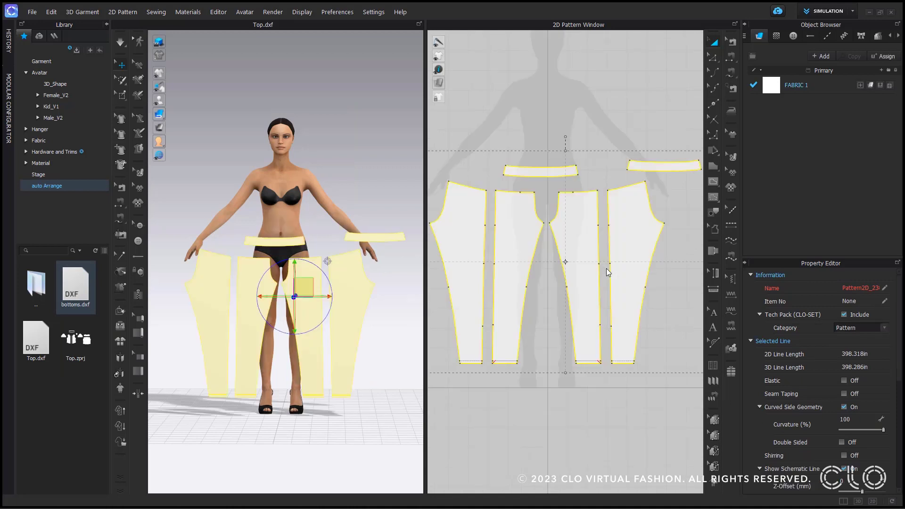
Link the two middle trouser leg pieces as symmetric patterns with sewing
left_click(522, 227)
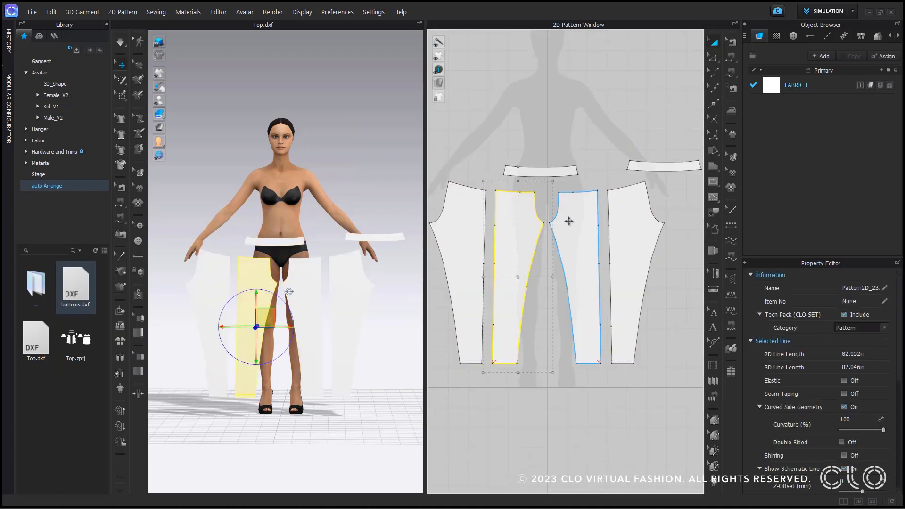
left_click(569, 221, "shift")
right_click(571, 217)
left_click(632, 177)
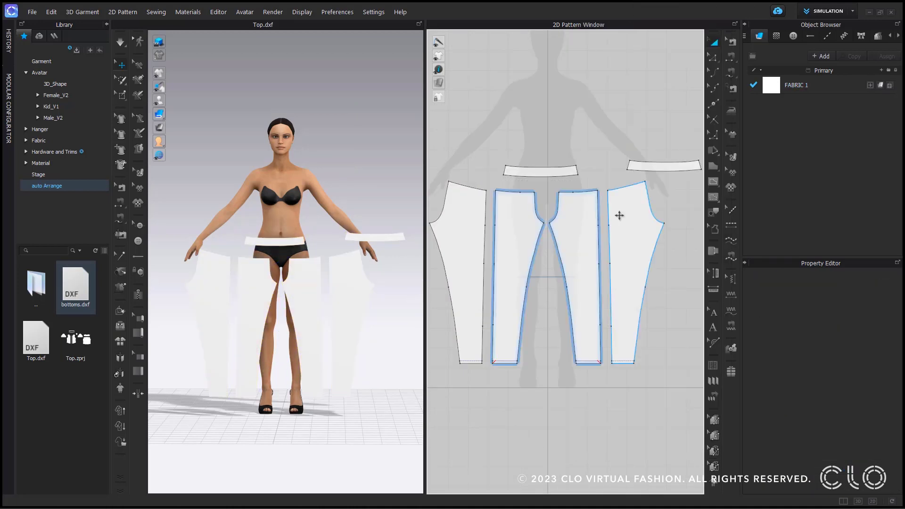
Link the two outer trouser leg pieces as symmetric patterns with sewing
left_click(620, 216)
left_click(453, 228, "shift")
right_click(452, 229)
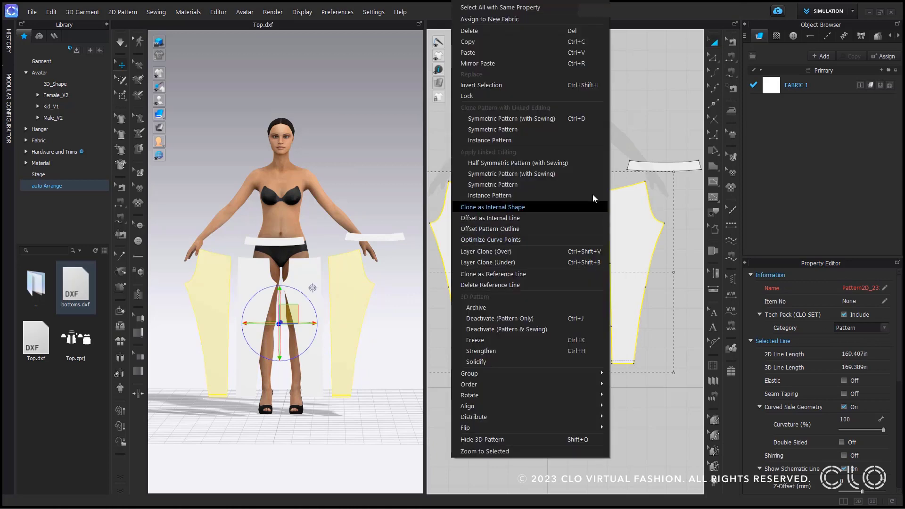
left_click(557, 175)
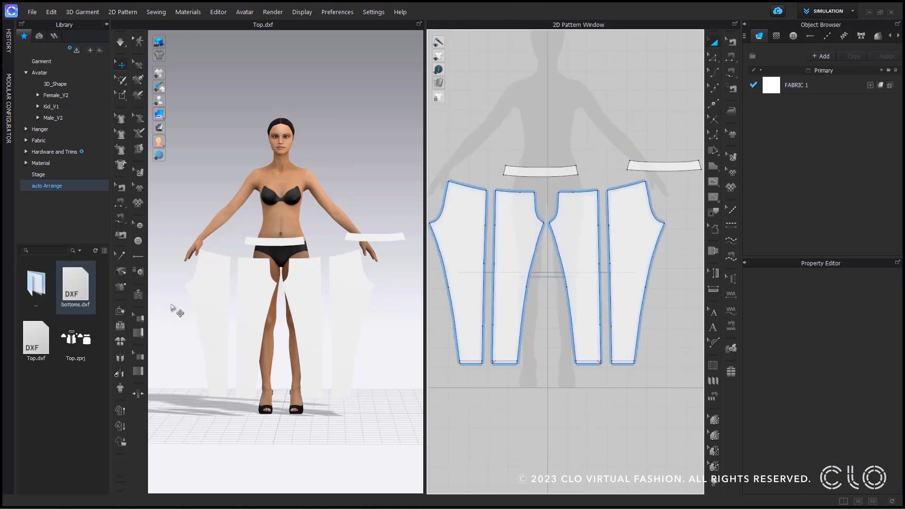
Run Auto 3D Arrangement on the trouser pieces, go back one stage, try to advance again, and accept the arrangement
left_click(121, 375)
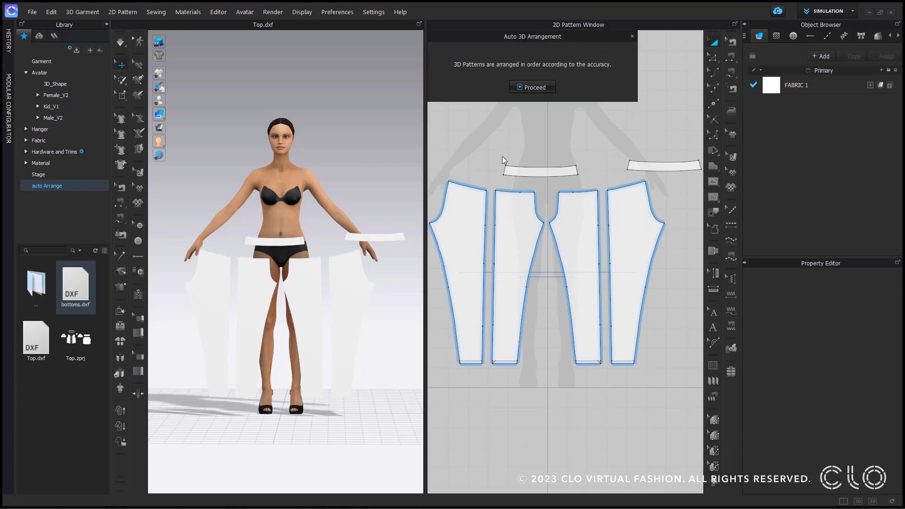
left_click(549, 90)
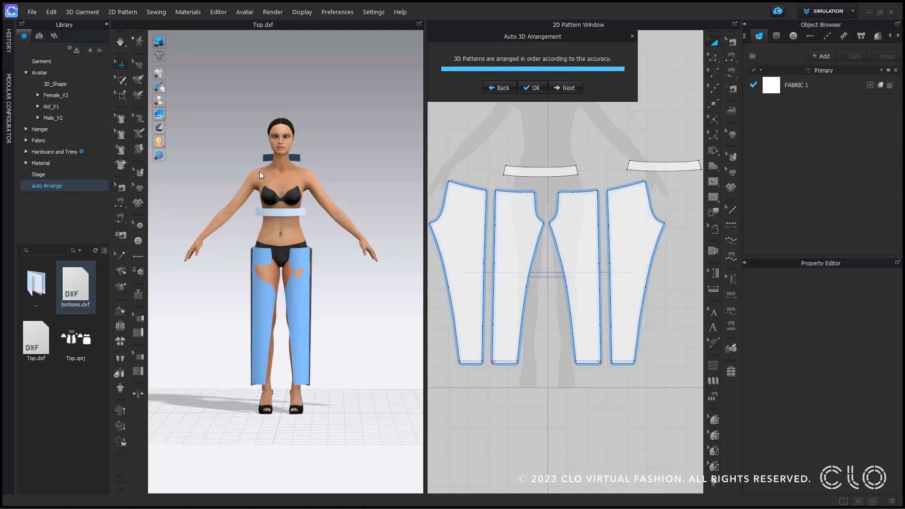
left_click(502, 90)
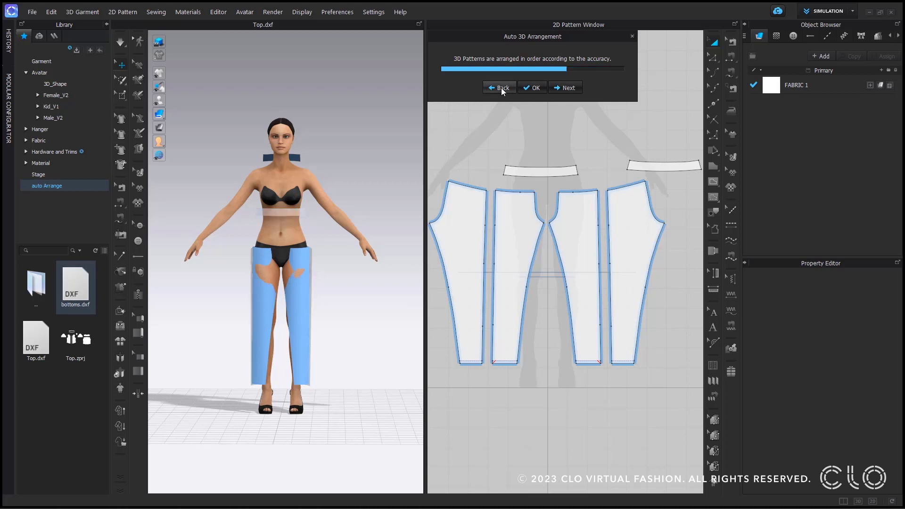
left_click(568, 89)
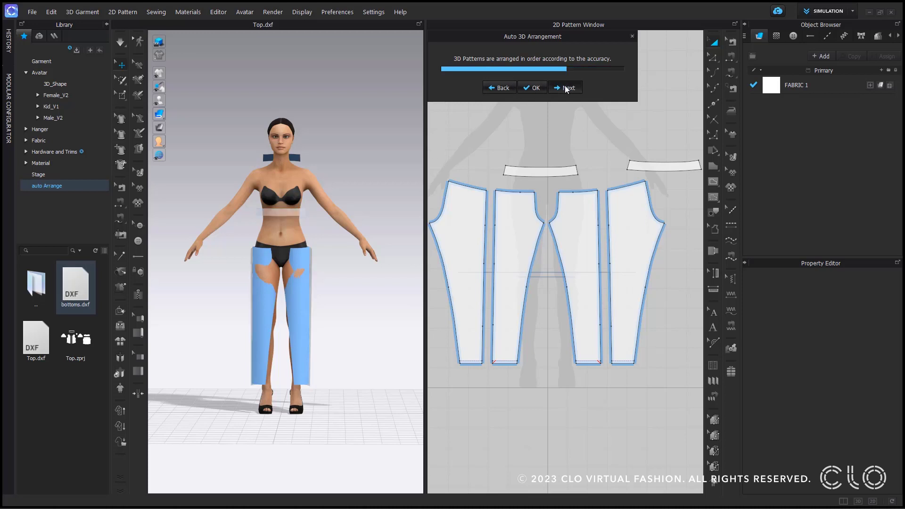
left_click(536, 89)
Move the waistband piece behind the avatar's neck to the arrangement point at the back of the waist
mouse_move(327, 197)
right_mouse_down()
mouse_move(377, 199)
mouse_move(314, 189)
right_mouse_up()
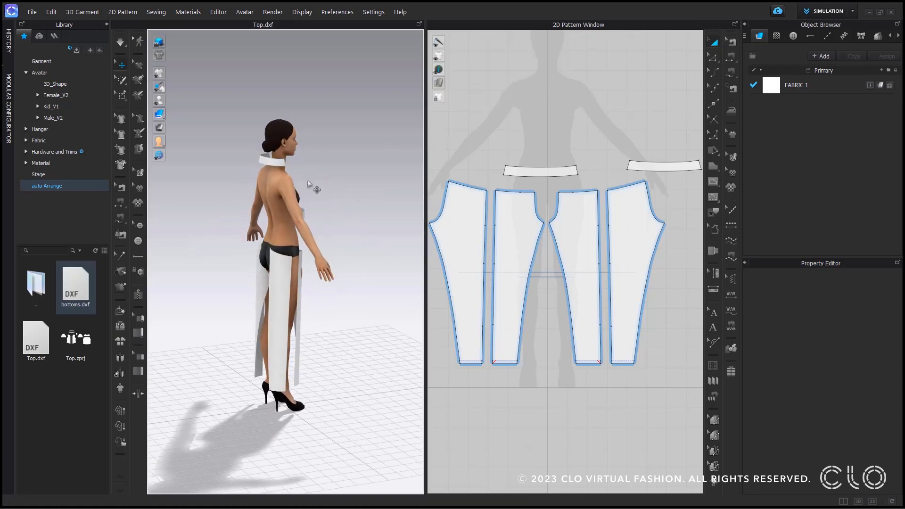
left_click(265, 164)
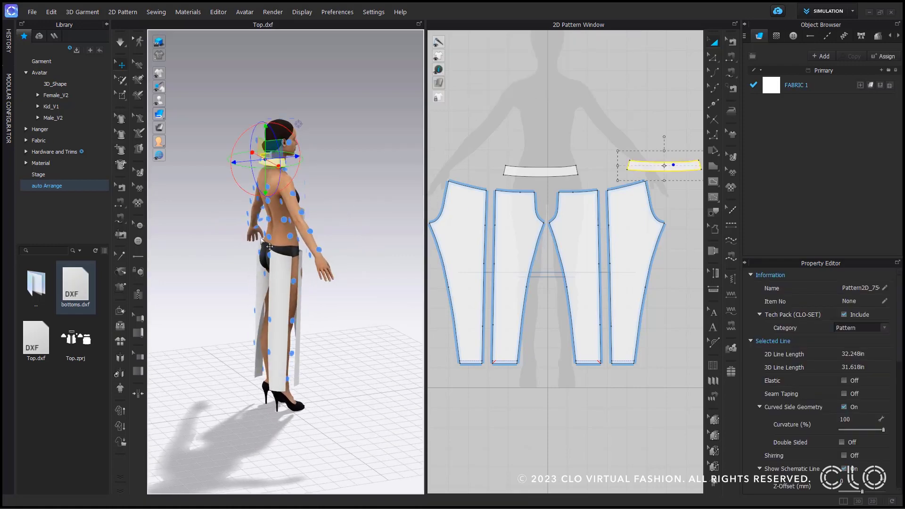
right_click_drag(262, 238, 135, 242)
left_click(279, 237)
left_click(322, 154)
Place the other waistband piece at the front waist arrangement point and hide the arrangement points
left_click(543, 171)
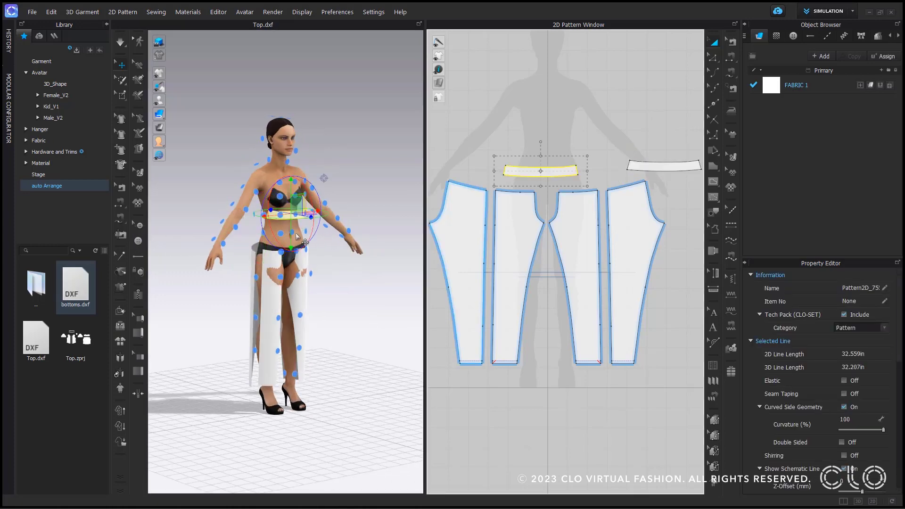
scroll(293, 237, "up", 5)
scroll(294, 237, "down", 10)
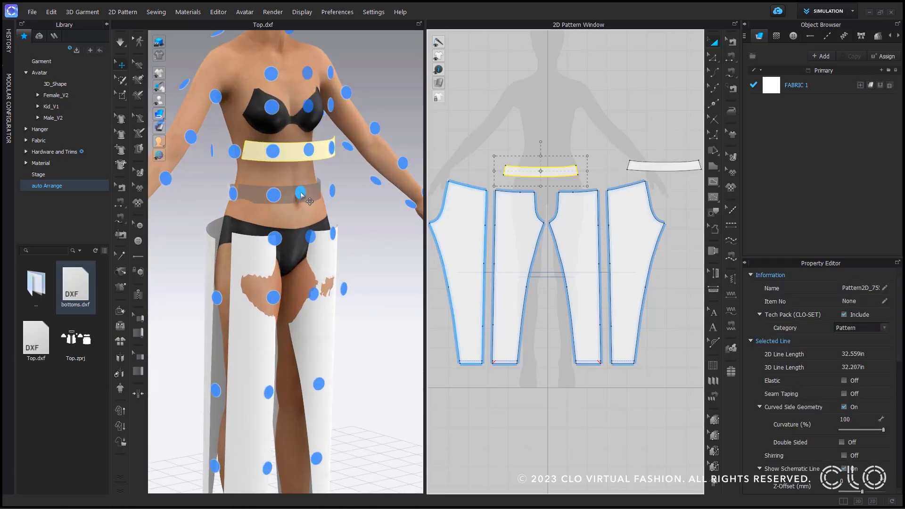
left_click(362, 163)
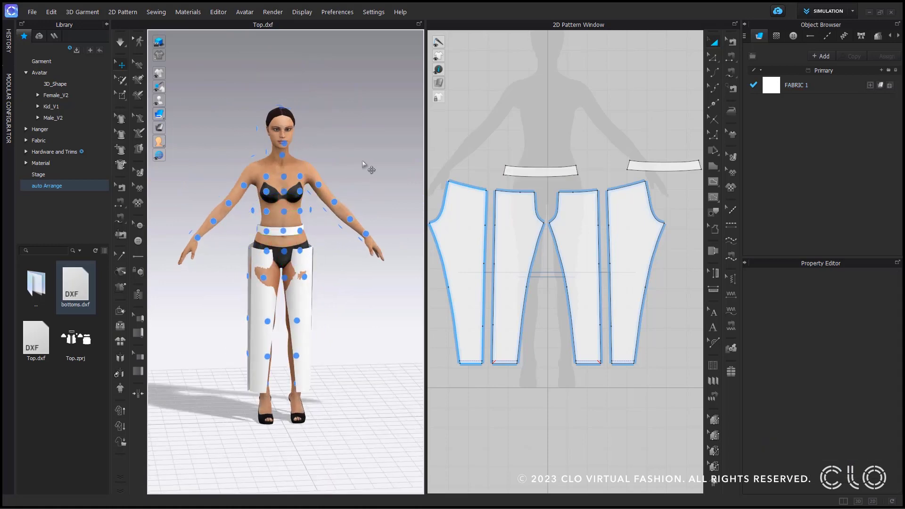
key("shift+f")
right_click_drag(374, 221, 354, 224)
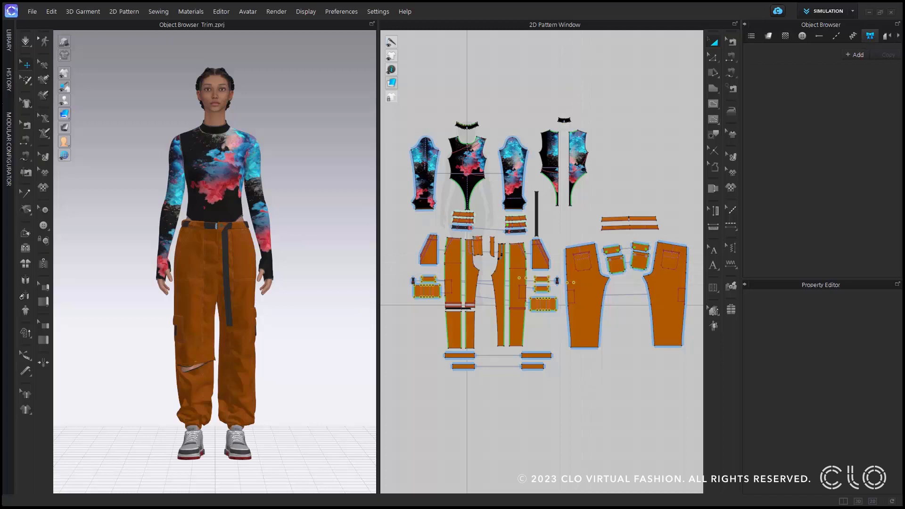
Add the buckle file as a new trim, importing it with the default mm scale at 100%
left_click(855, 56)
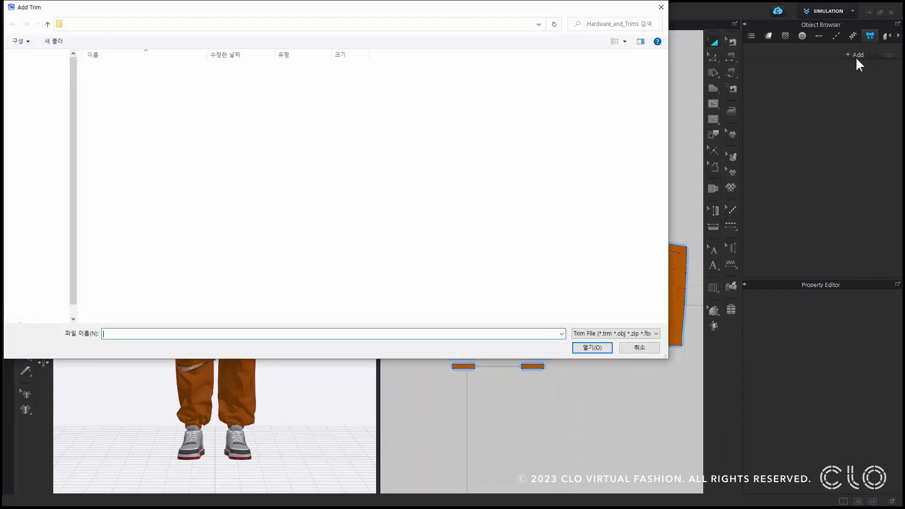
left_click(654, 333)
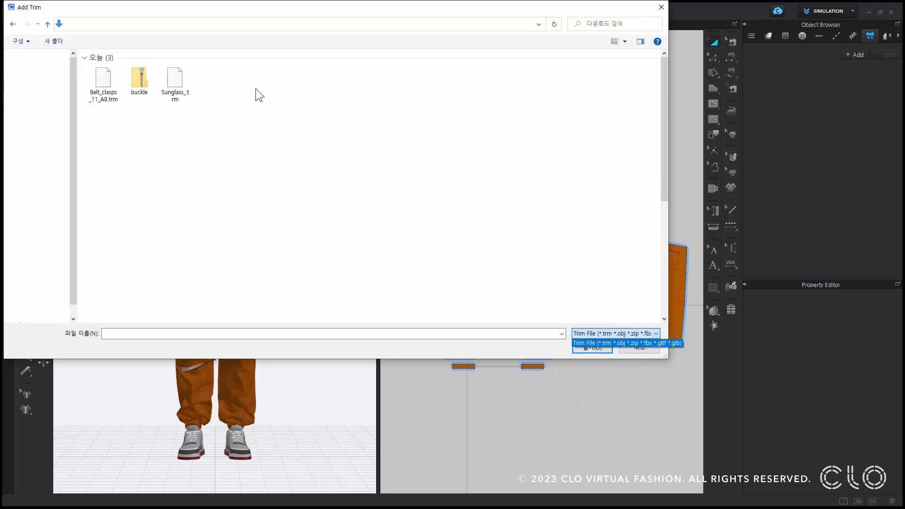
left_click(138, 80)
left_click(587, 350)
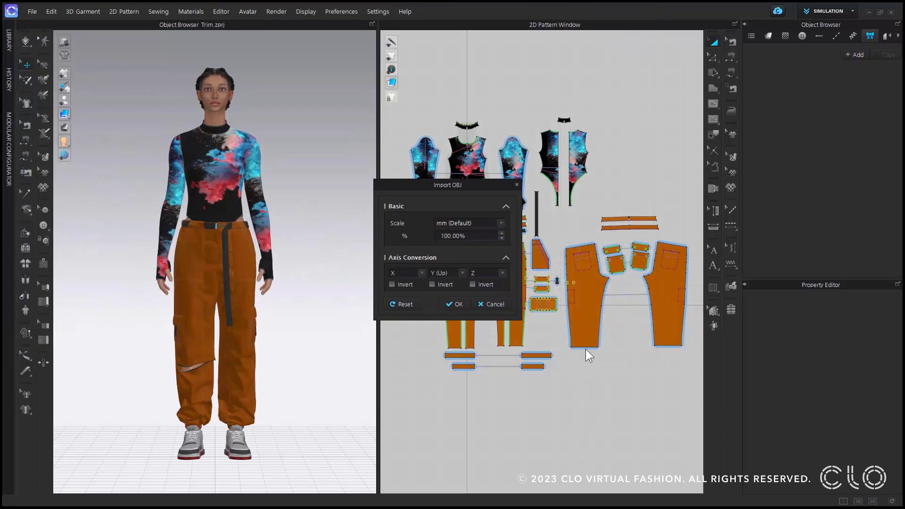
left_click(454, 304)
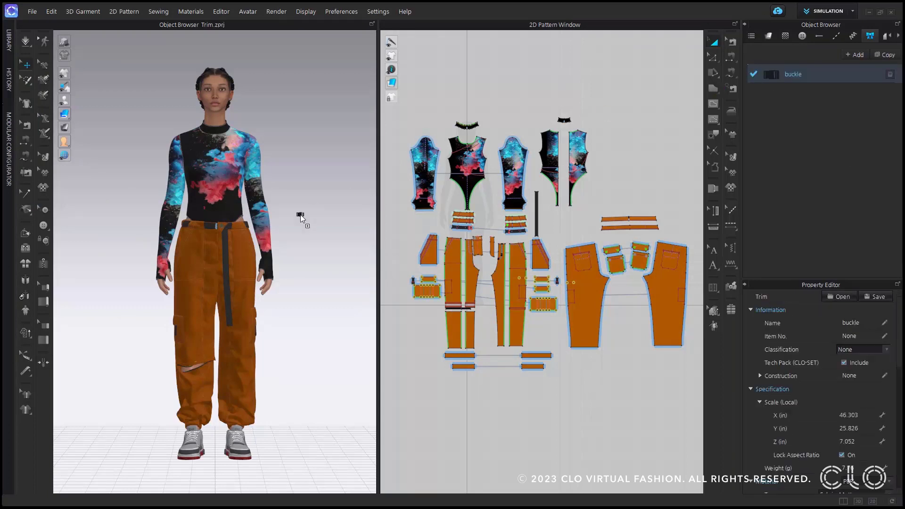
Place the buckle trim on the front of the belt, adjust its position, and put a second buckle just below it
left_click(218, 227)
scroll(314, 269, "down", 2)
scroll(226, 177, "up", 5)
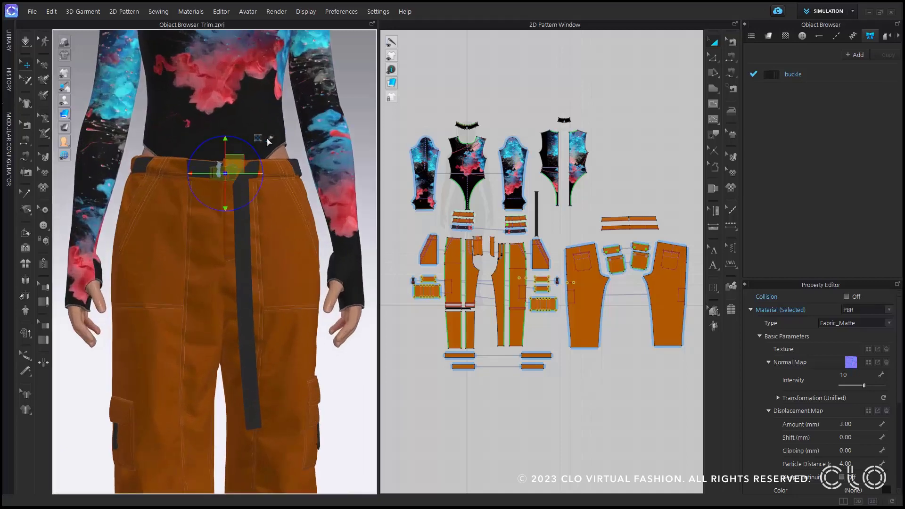
left_click(225, 172)
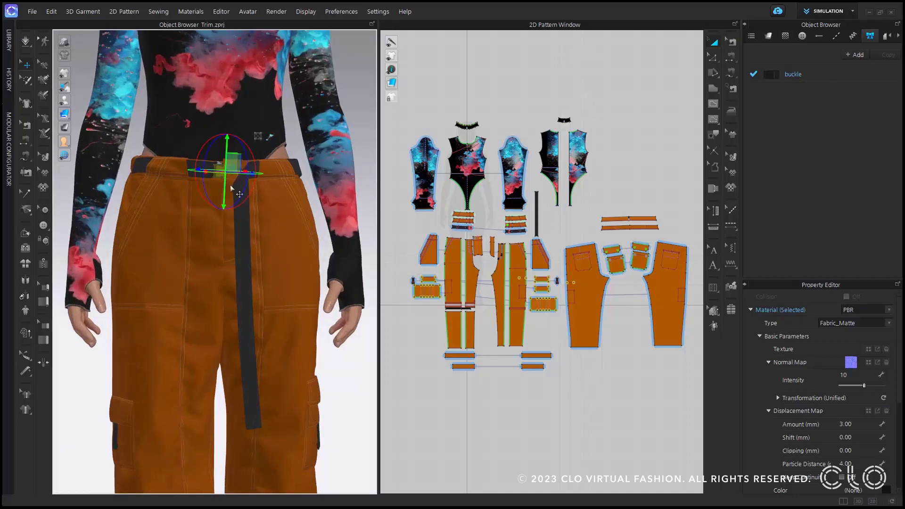
right_click_drag(224, 172, 236, 177)
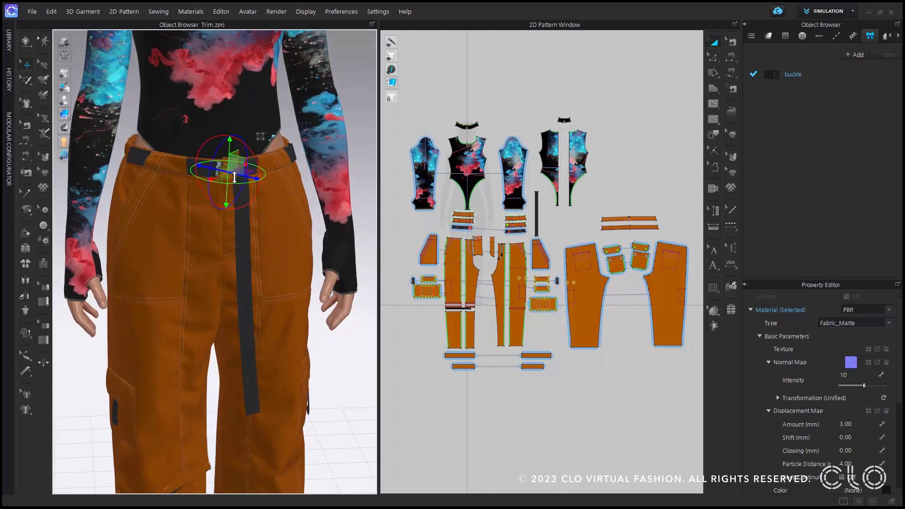
right_click_drag(232, 177, 244, 191)
scroll(244, 191, "up", 8)
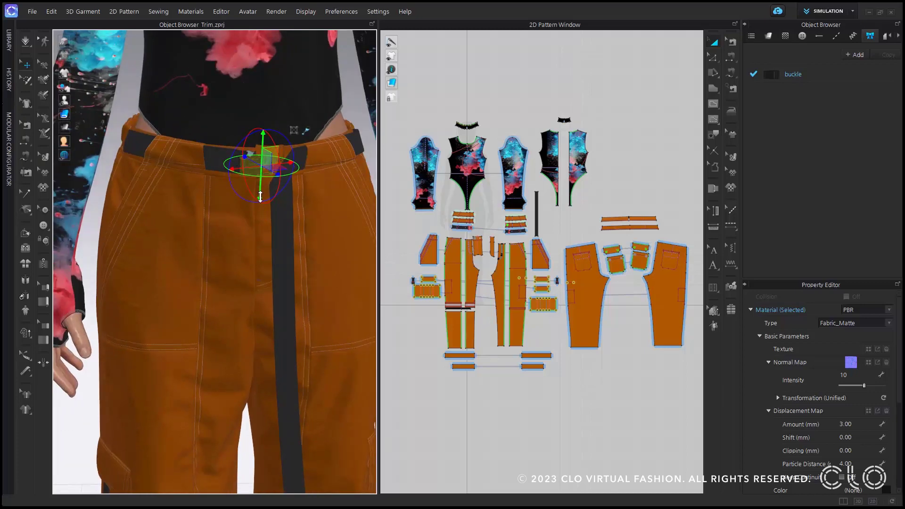
mouse_move(260, 196)
left_mouse_down()
mouse_move(260, 204)
mouse_move(260, 197)
left_mouse_up()
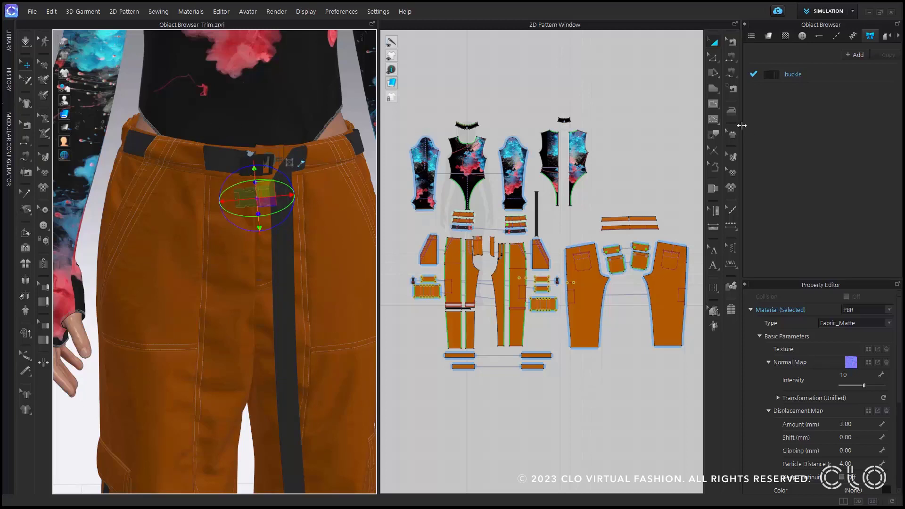
Set the buckle trim's material type to Metal
left_click(822, 74)
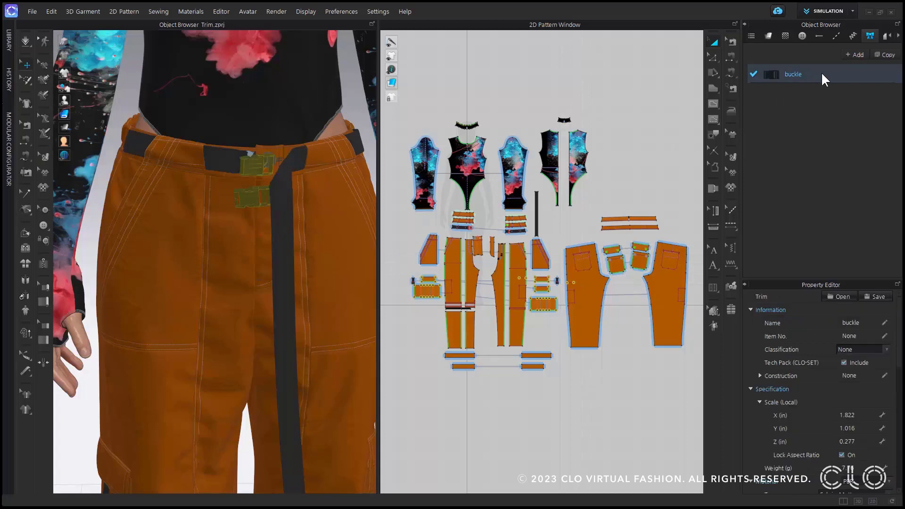
scroll(821, 354, "down", 3)
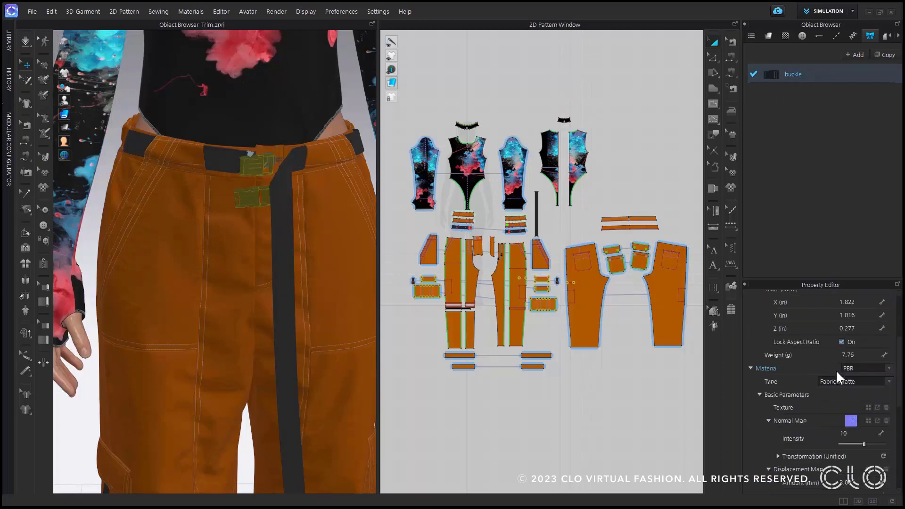
left_click(852, 382)
left_click(853, 462)
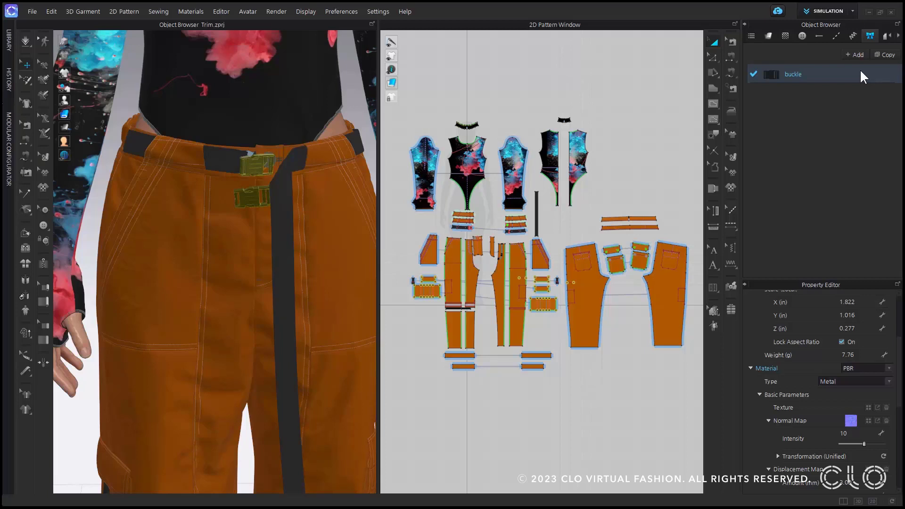
Duplicate the buckle trim entry and remove the unused copy
left_click(883, 56)
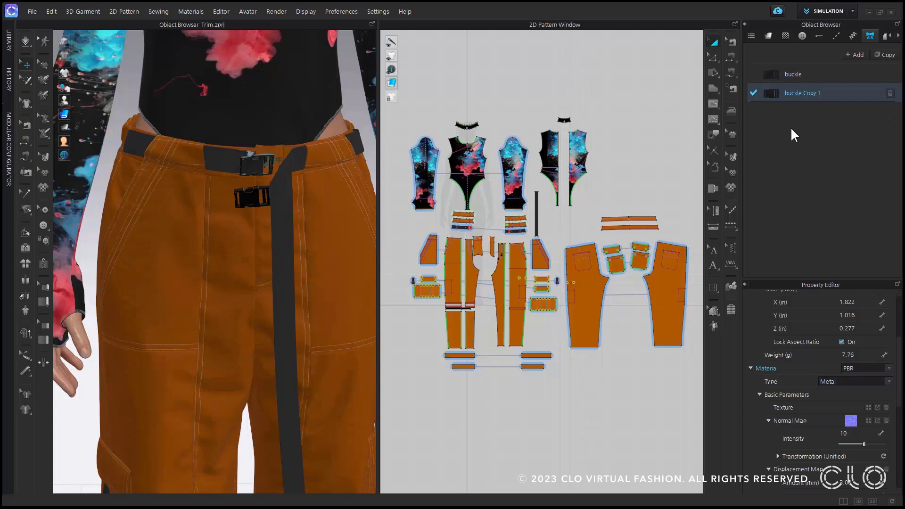
left_click(891, 94)
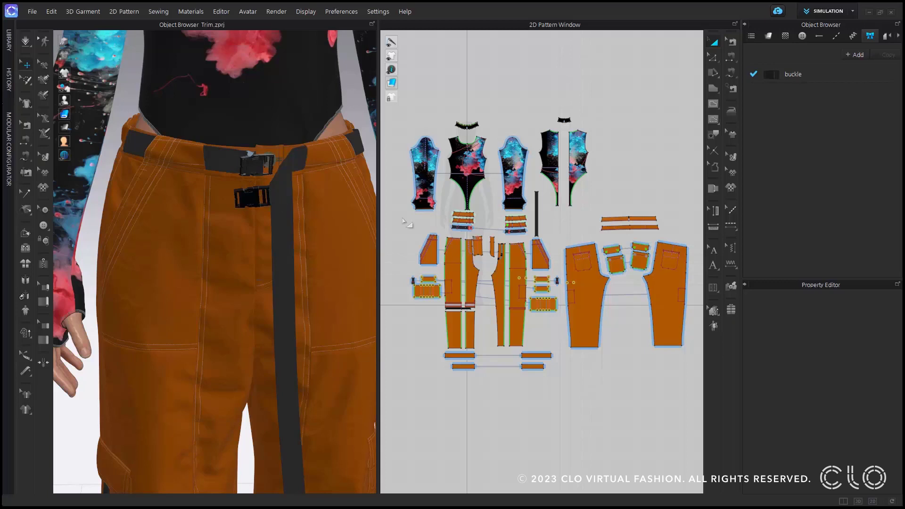
Find the two placed buckles among the scene's trim materials and delete the lower one
left_click(752, 36)
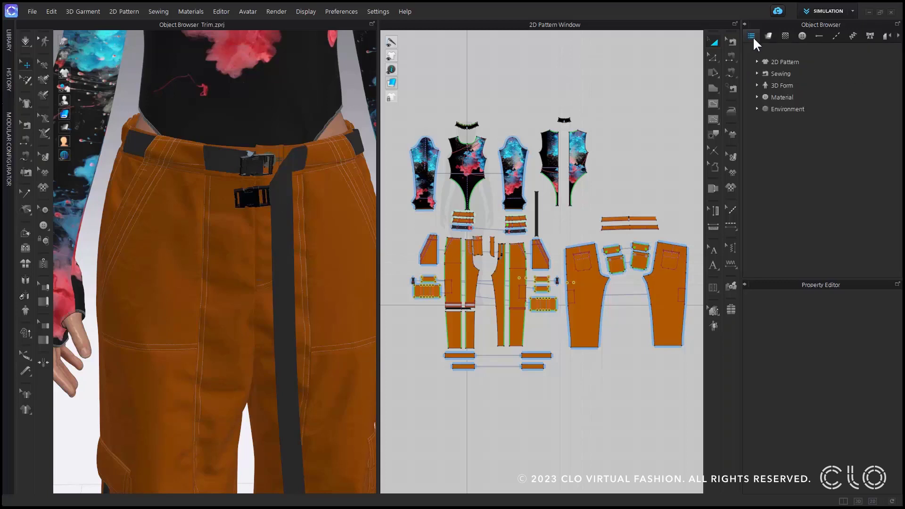
left_click(757, 97)
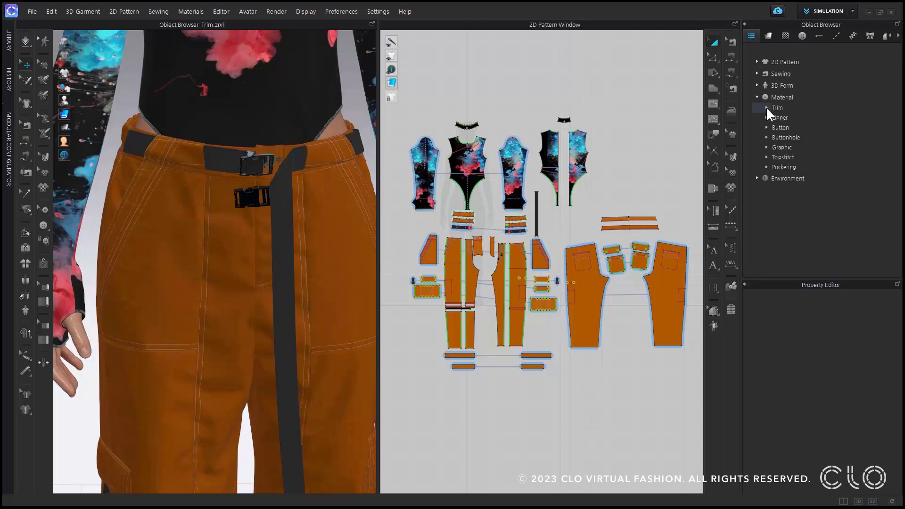
left_click(767, 108)
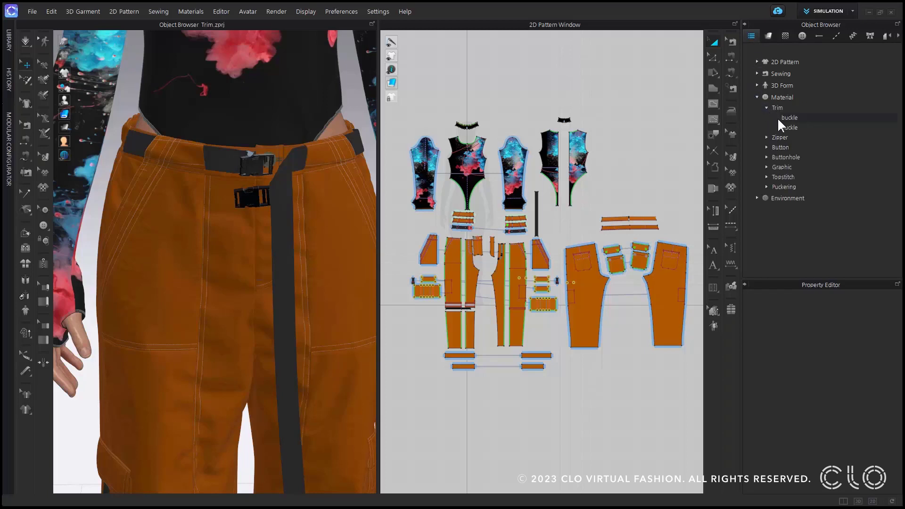
left_click(801, 118)
left_click(804, 128)
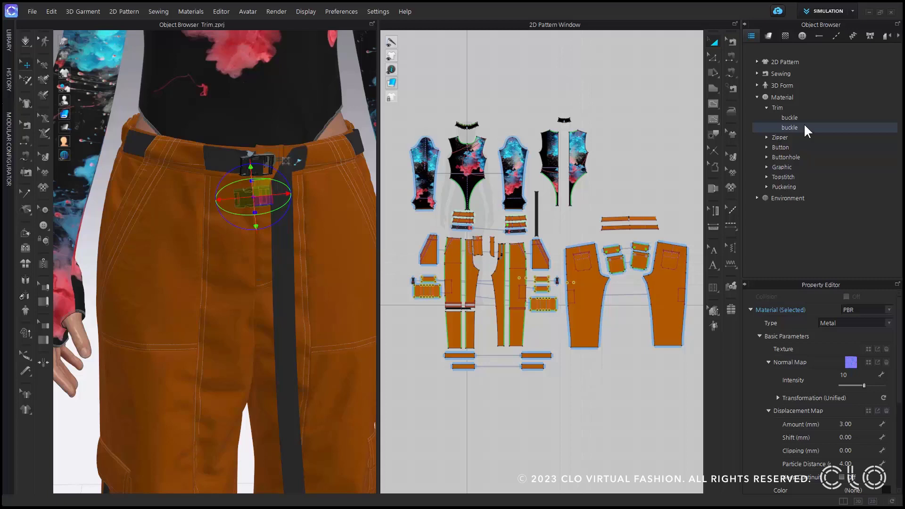
key("Delete")
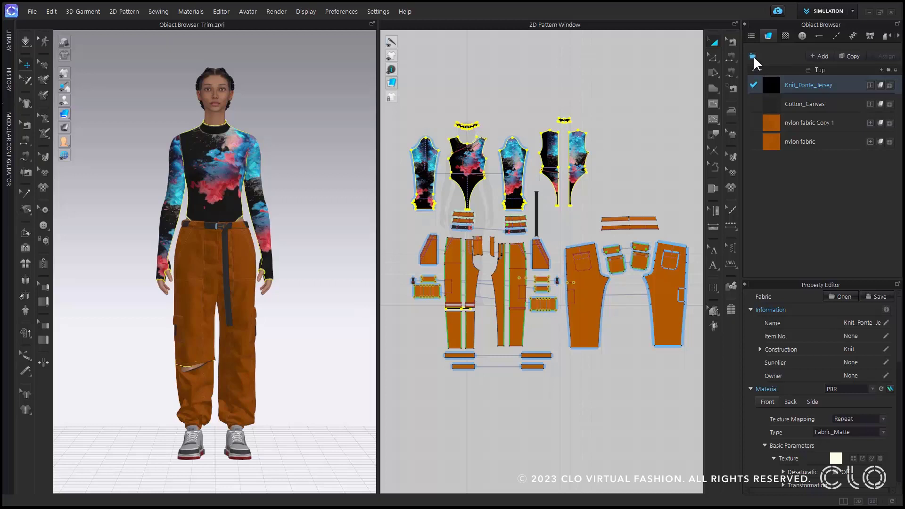
Create a new fabric group named Pants below the Top group
left_click(753, 57)
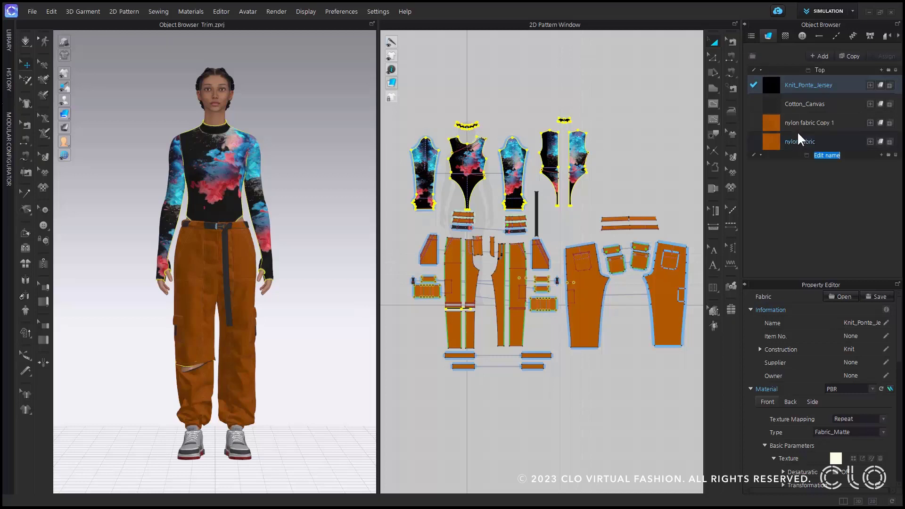
type("Pants")
key("Return")
left_click(754, 156)
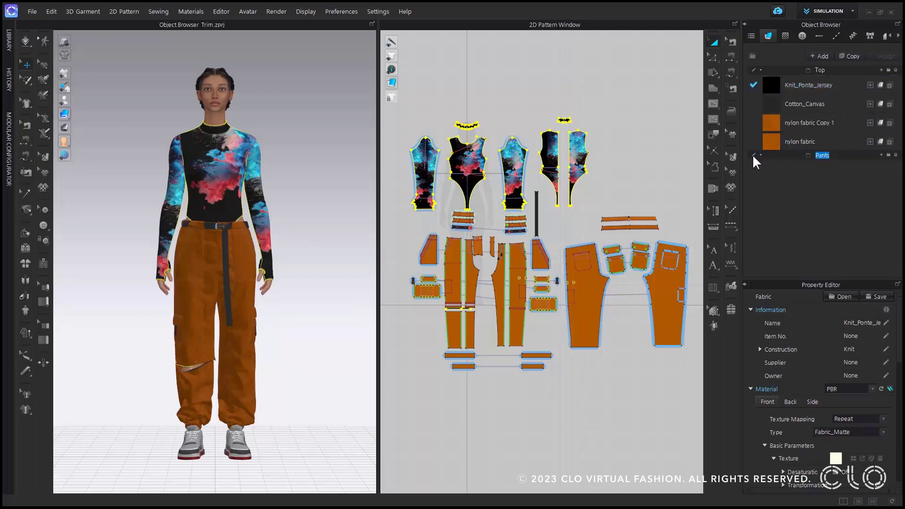
left_click(787, 178)
Add a new fabric to the Pants group and load the fabric file (Default_v5.2).zfab into it
left_click(881, 155)
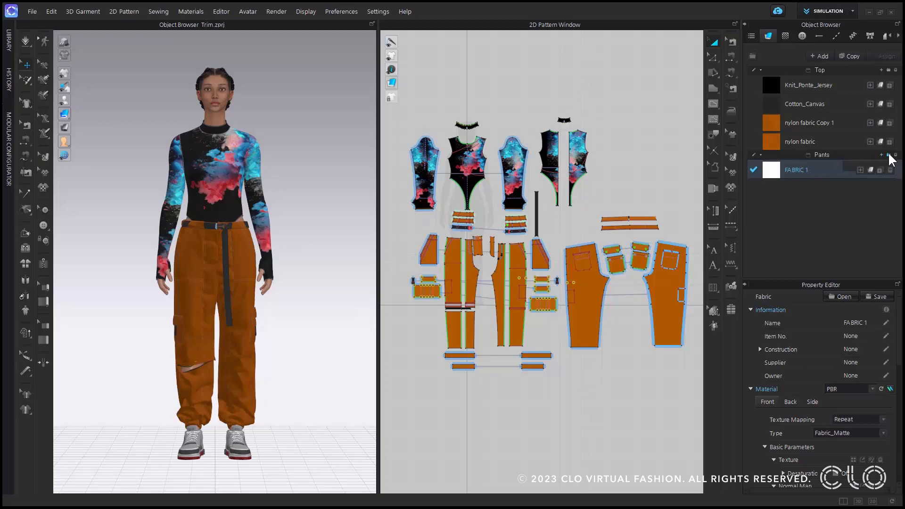
left_click(889, 155)
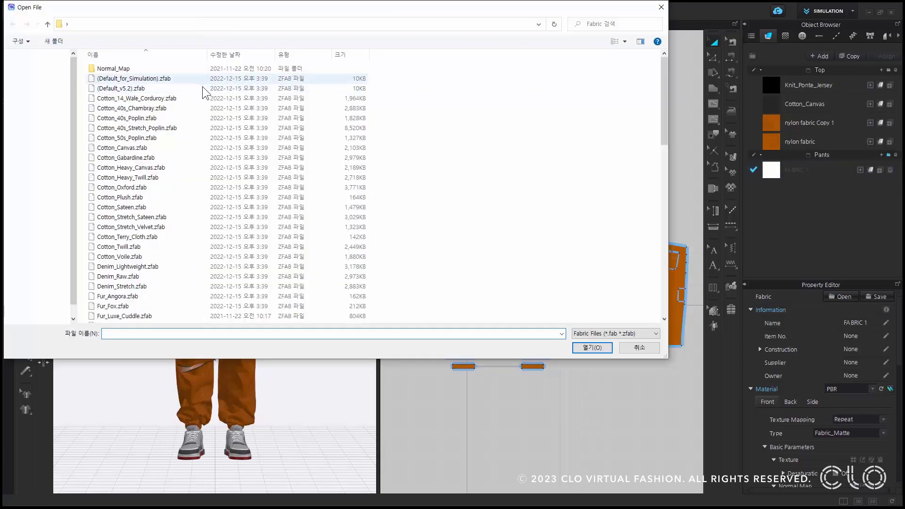
left_click(203, 88)
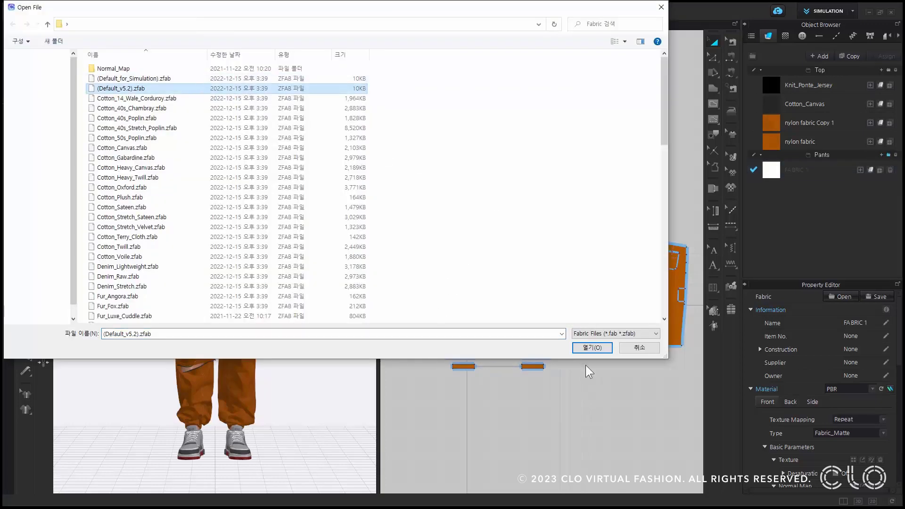
left_click(592, 348)
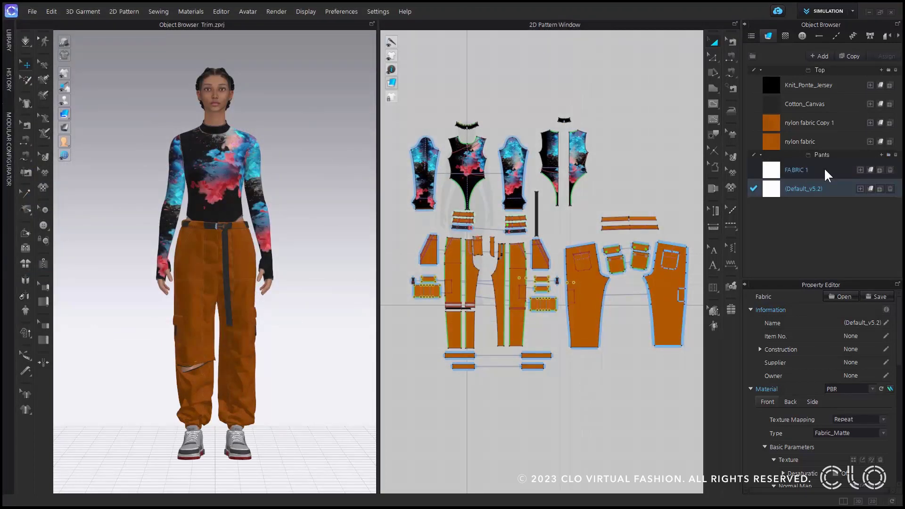
Move both nylon fabrics from the Top group into the Pants group, and collapse and re-expand the group
left_click_drag(800, 141, 773, 203)
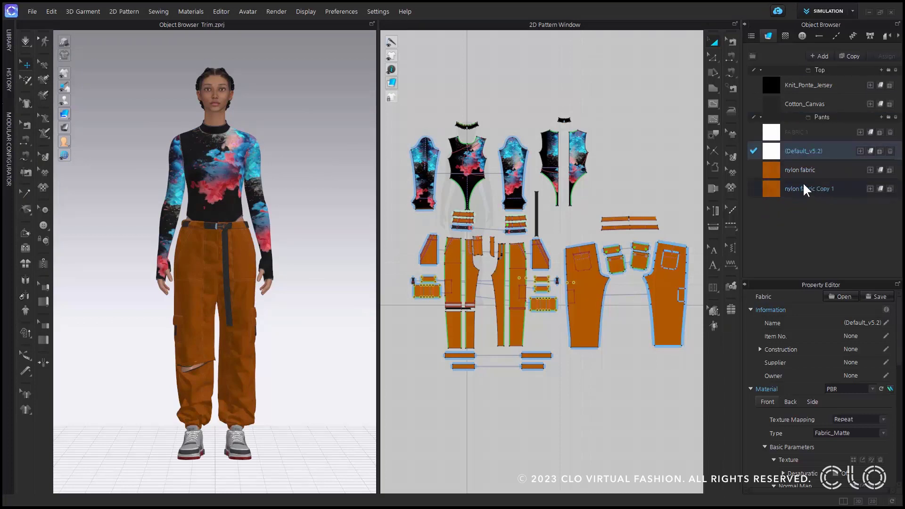
left_click(761, 117)
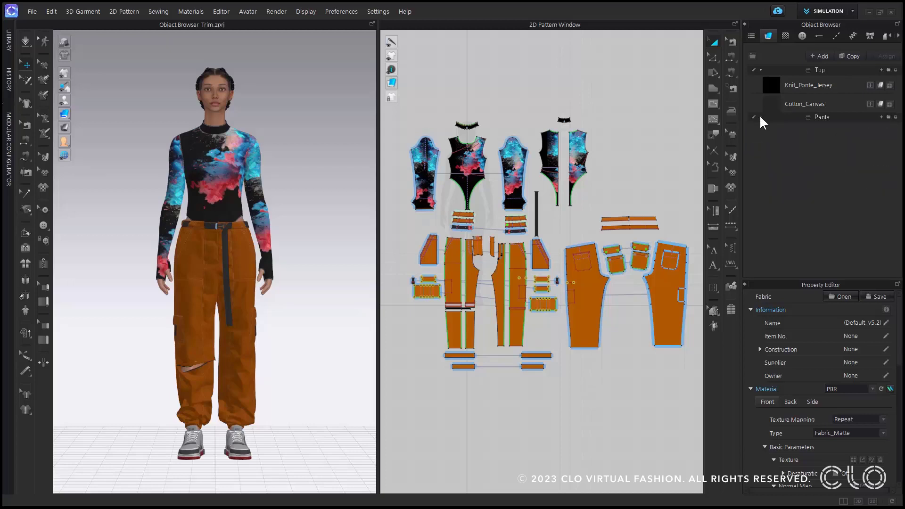
left_click(762, 117)
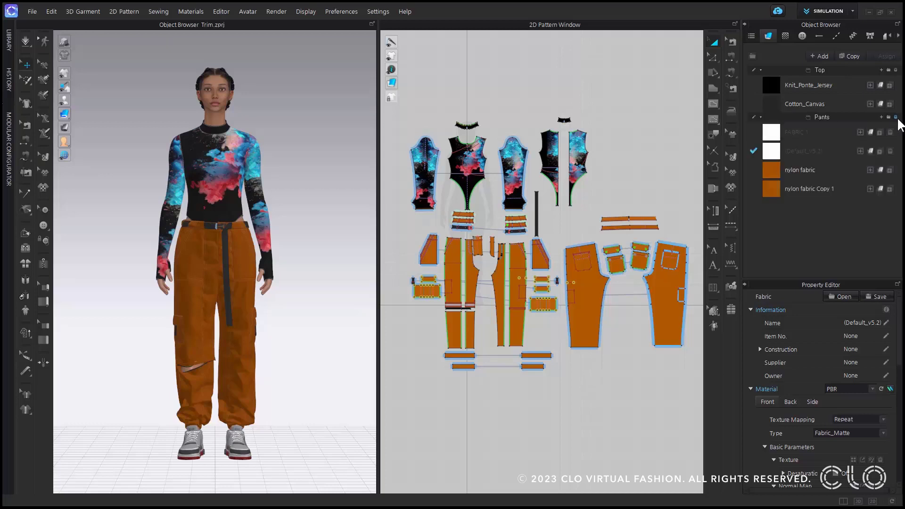
left_click(896, 118)
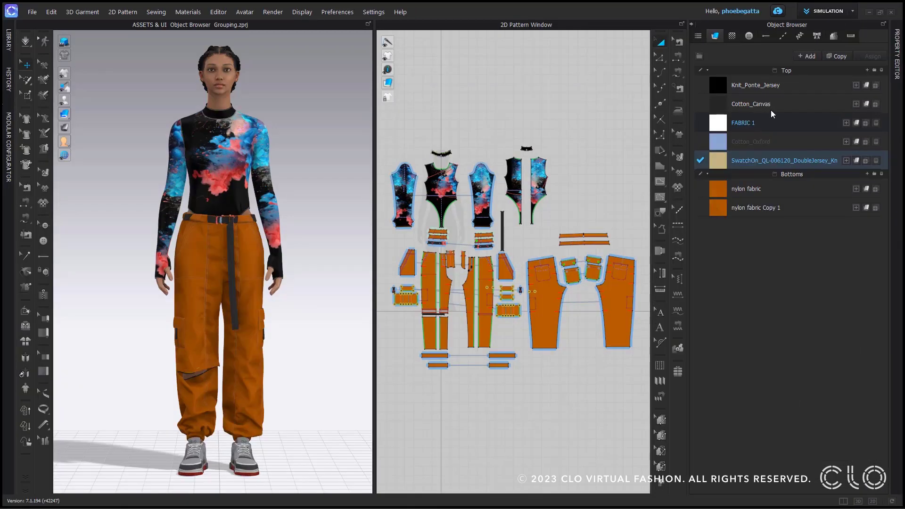
Set fabric dropping to Drop as Copying and copy Cotton_Canvas from the Top group into the Bottoms group
left_click(786, 104)
right_click(786, 106)
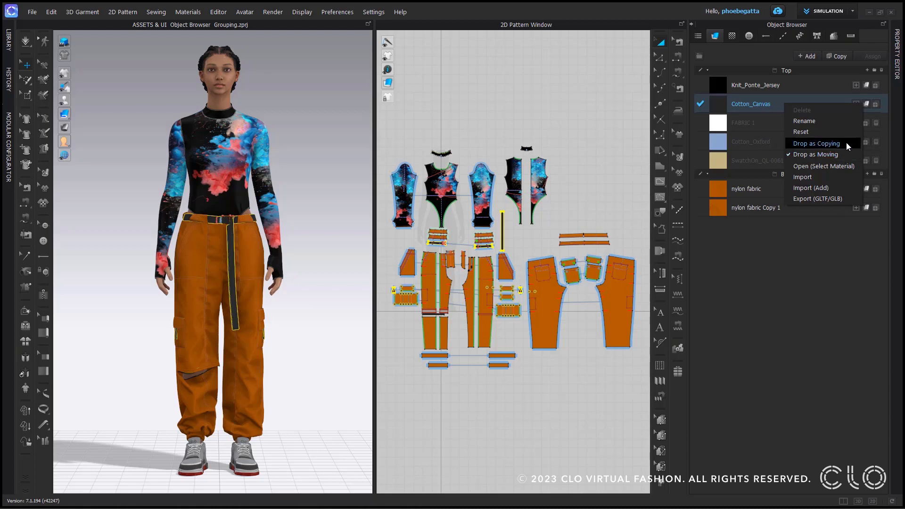
left_click(817, 143)
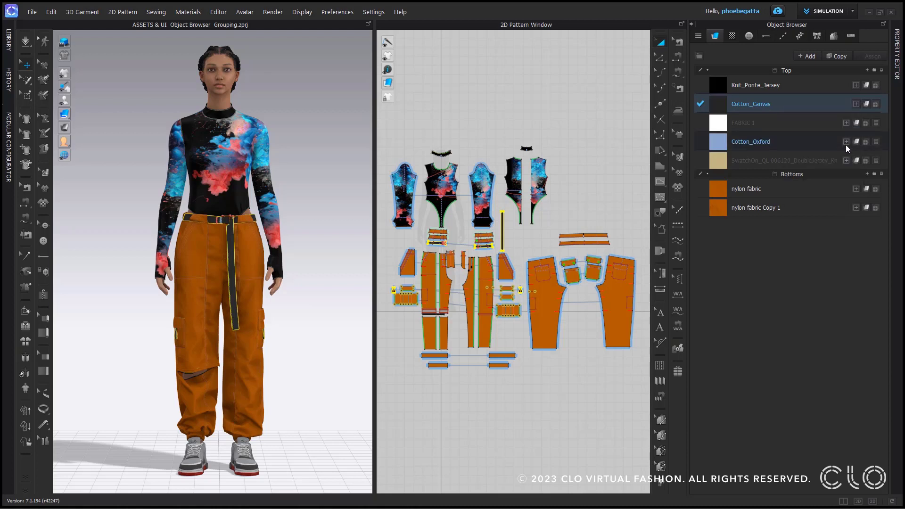
left_click_drag(777, 103, 779, 228)
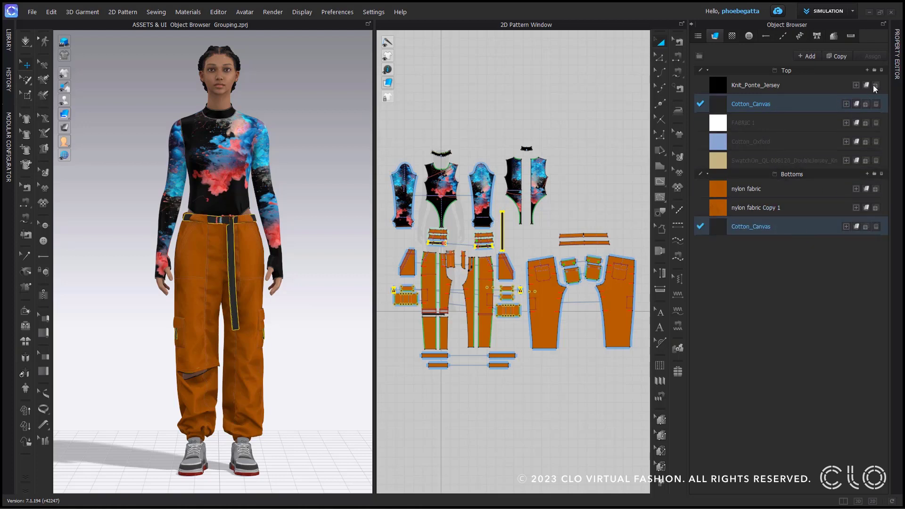
Show the properties of the Top group's Cotton_Canvas fabric and pick a new colour for it from the Coloro 3500 palette
left_click(720, 112)
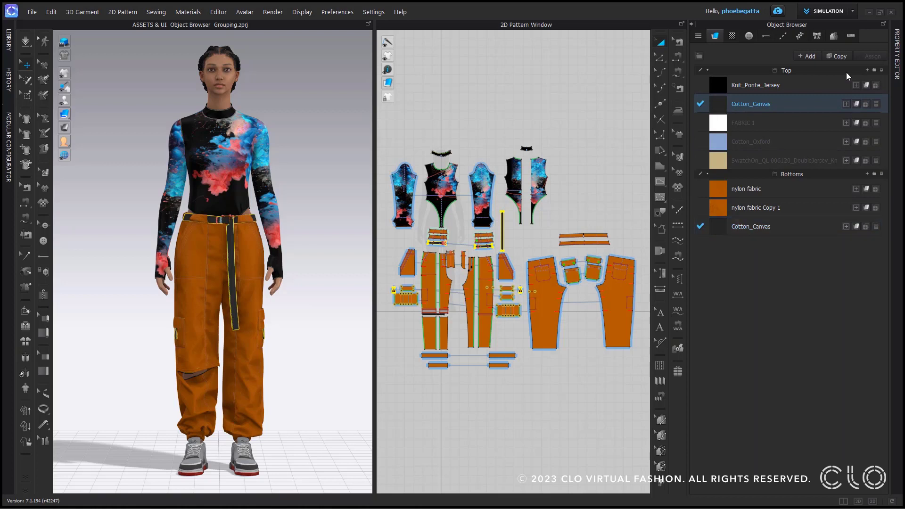
left_click(898, 54)
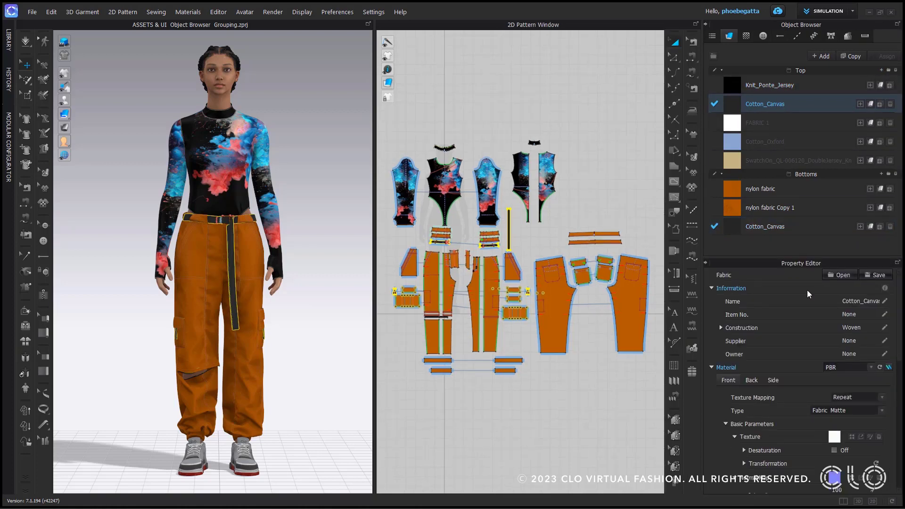
scroll(802, 412, "down", 3)
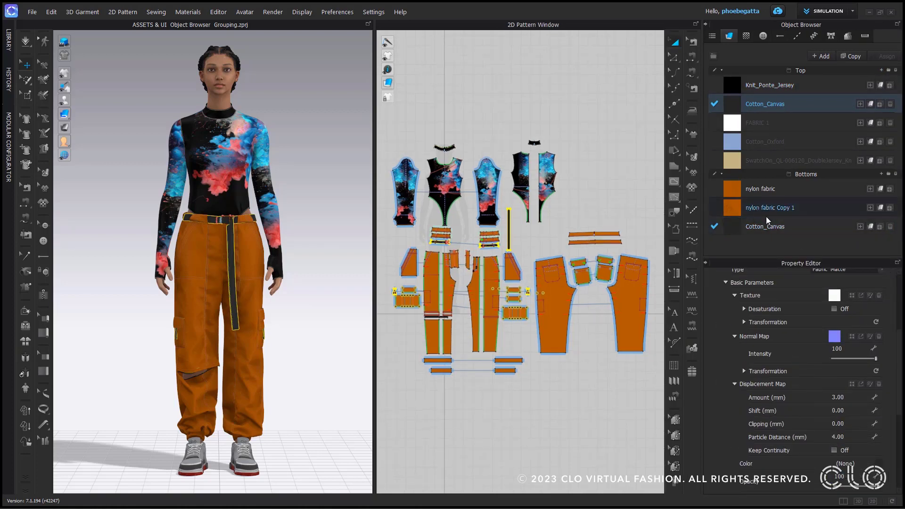
scroll(824, 391, "down", 1)
left_click(879, 409)
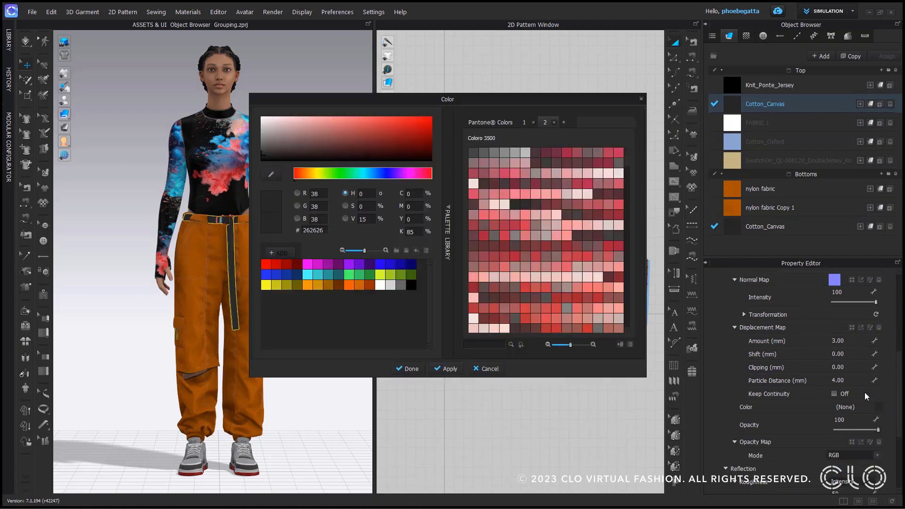
left_click(566, 235)
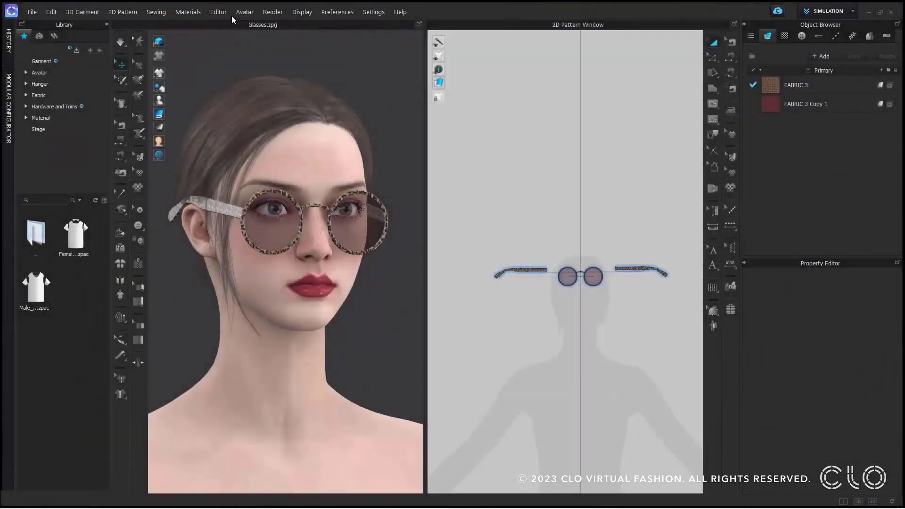
Delete the avatar so that only the sunglasses remain in the 3D scene
left_click(244, 12)
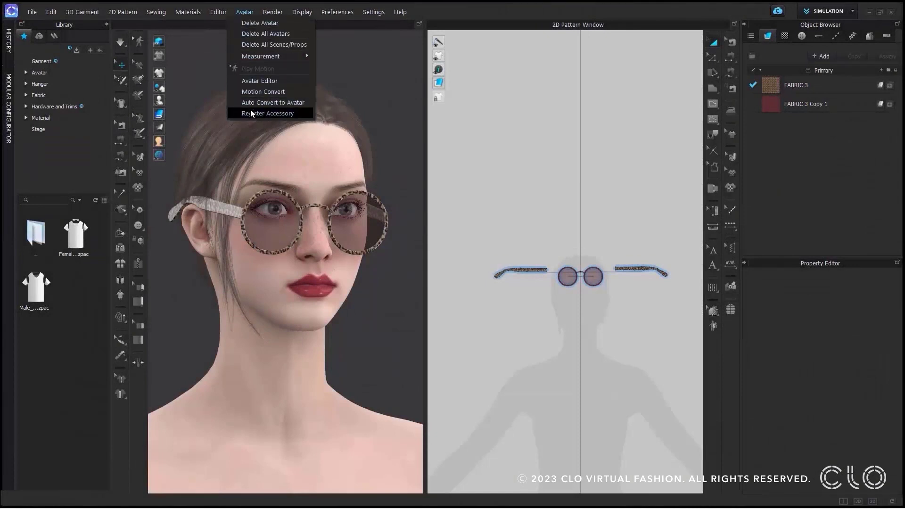
left_click(299, 112)
right_click(309, 153)
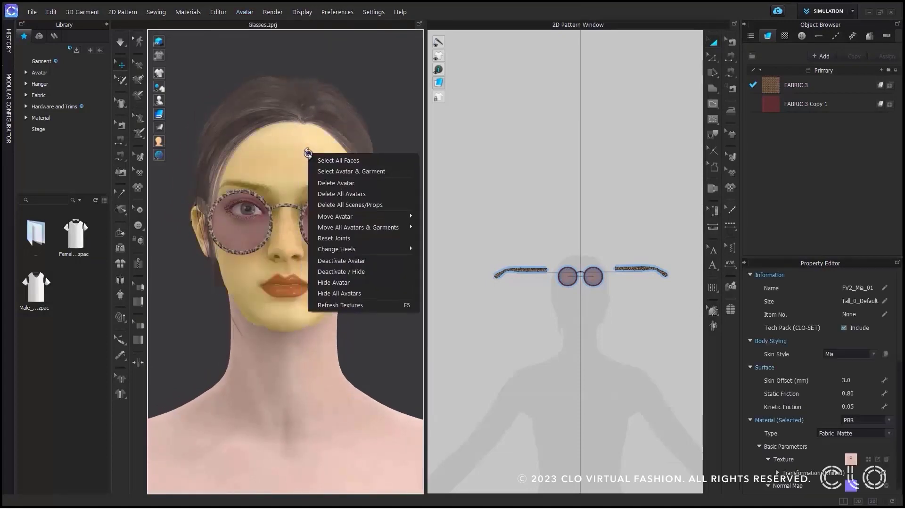
left_click(325, 184)
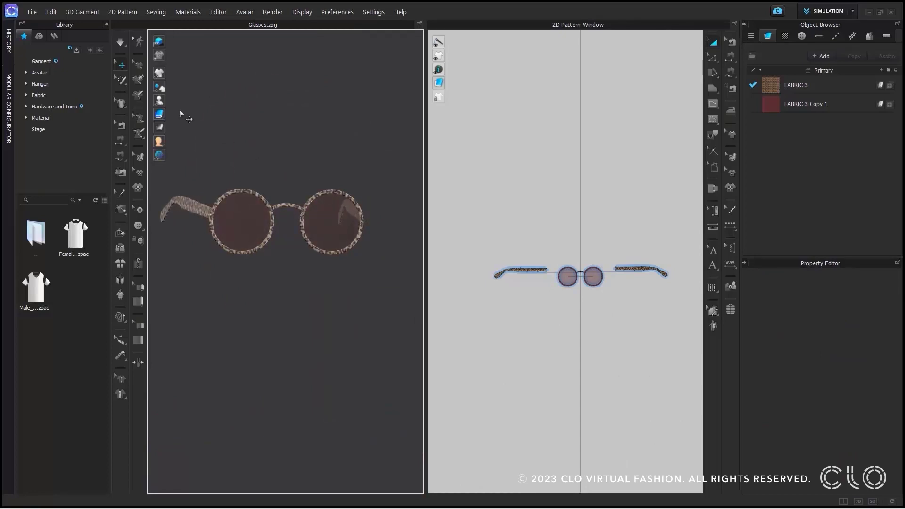
Export the sunglasses to the Sunglasses folder as an FBX file named Glasses, as a single thick object with unified UV coordinates
left_click(33, 11)
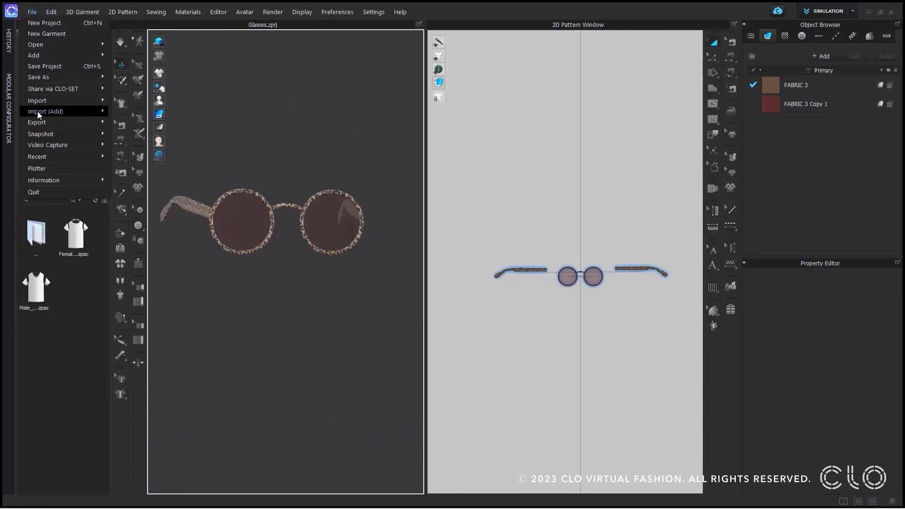
mouse_move(92, 125)
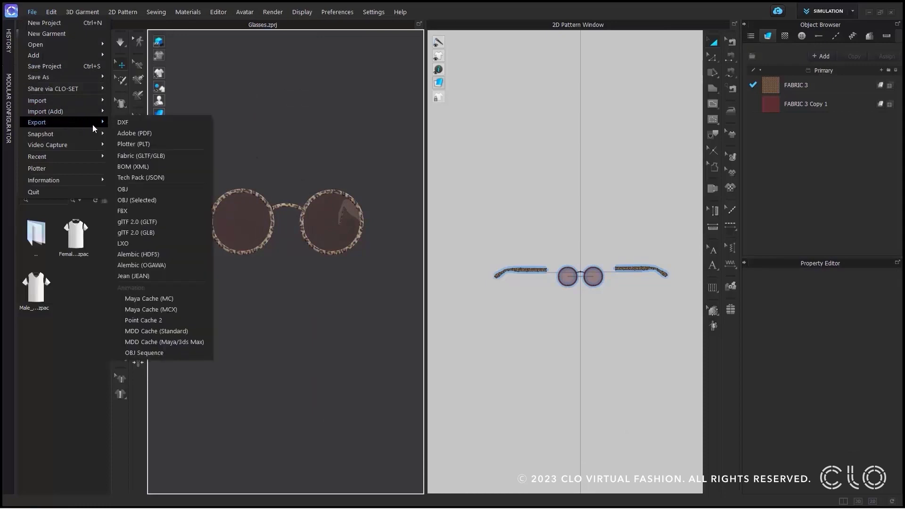
left_click(134, 211)
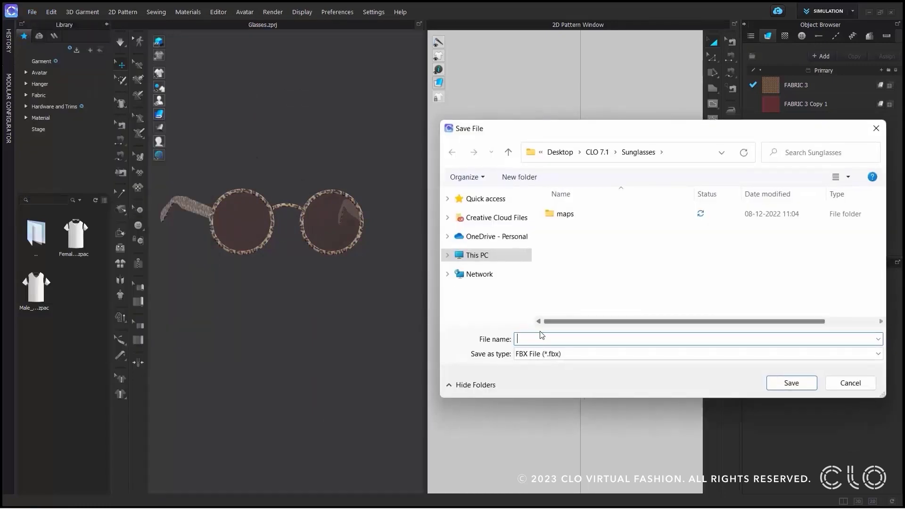
key("Caps_Lock")
type("G")
key("Caps_Lock")
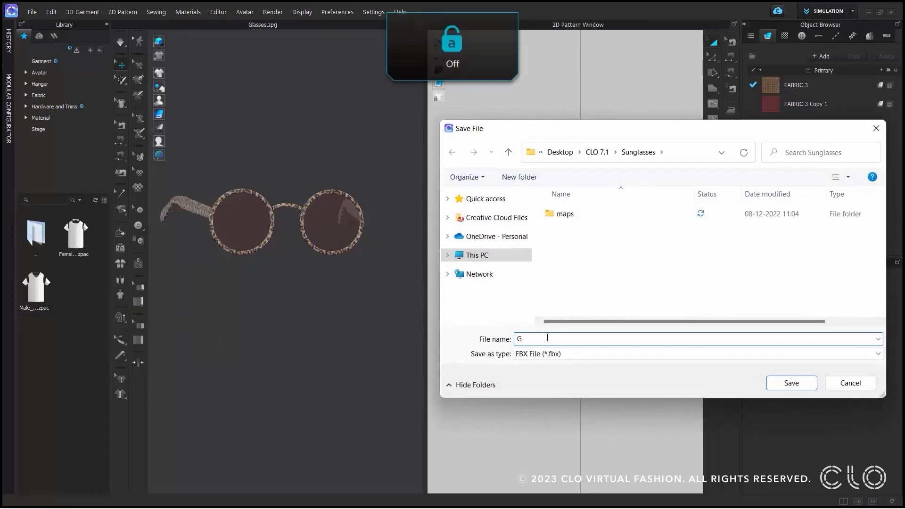
type("lasses")
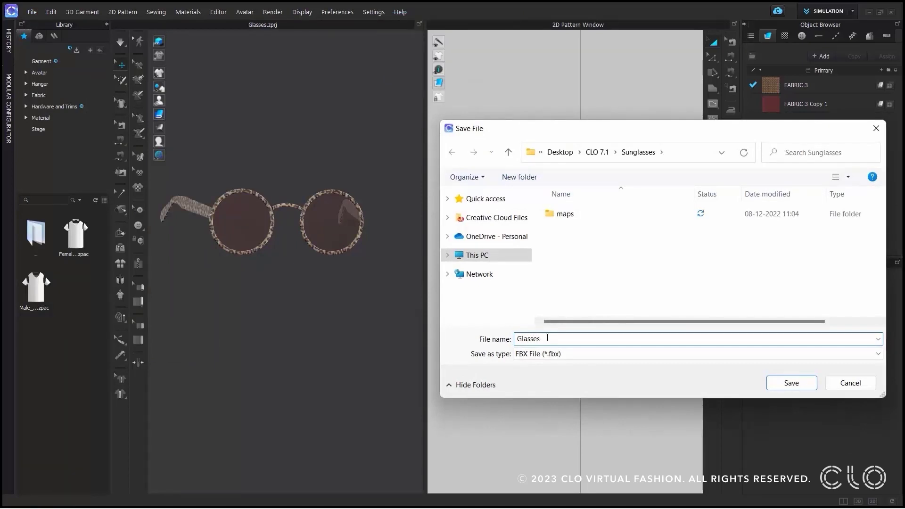
left_click(564, 357)
left_click(564, 358)
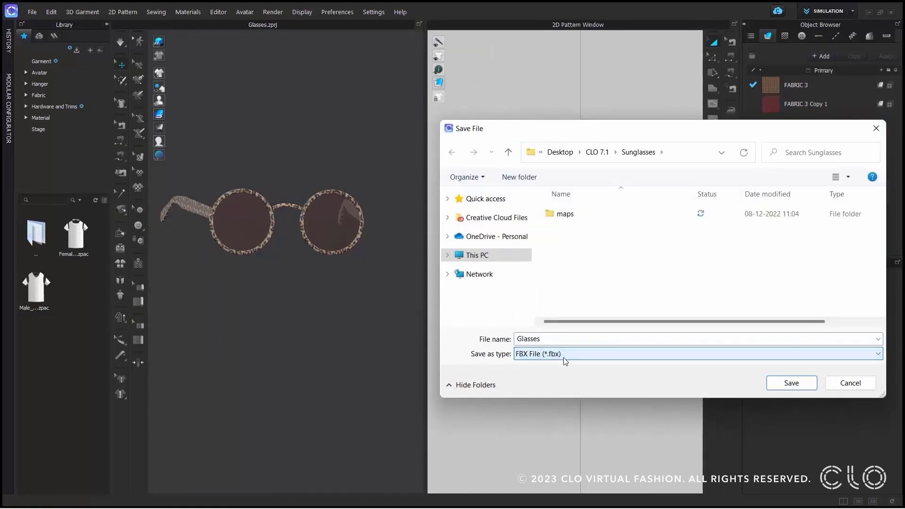
left_click(779, 385)
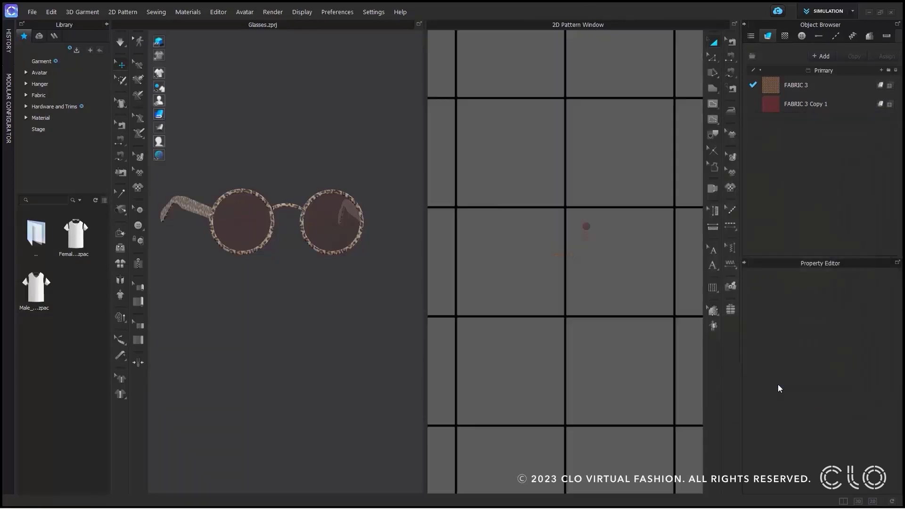
left_click_drag(463, 69, 563, 59)
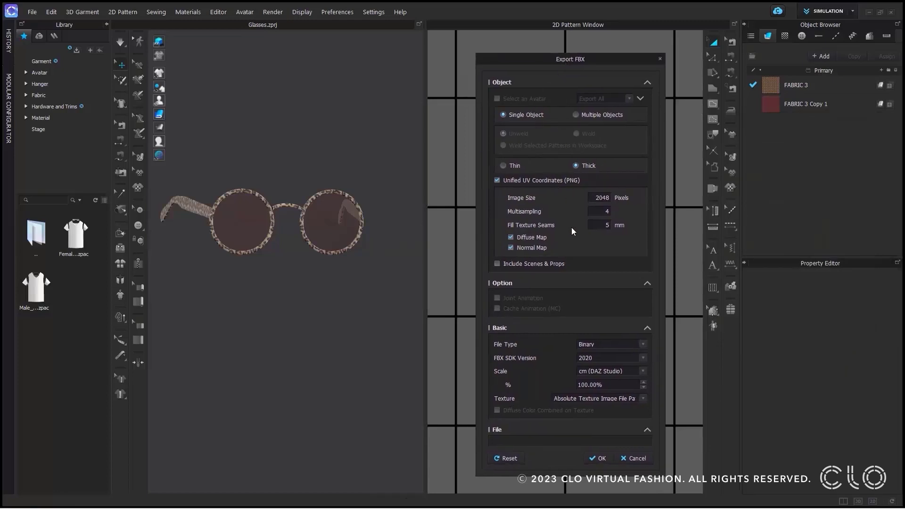
left_click(592, 456)
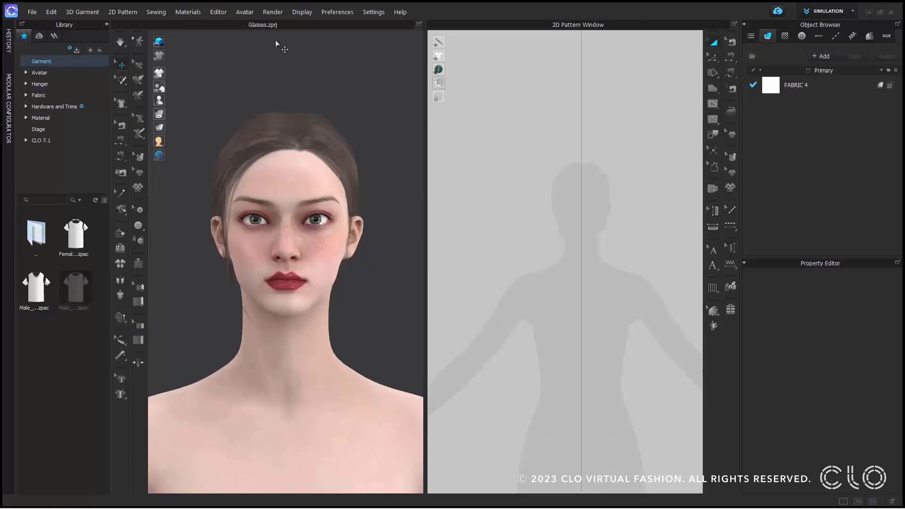
Start registering an avatar accessory of type Glasses, using glasses.fbx from the Sunglasses folder as its source file
left_click(244, 12)
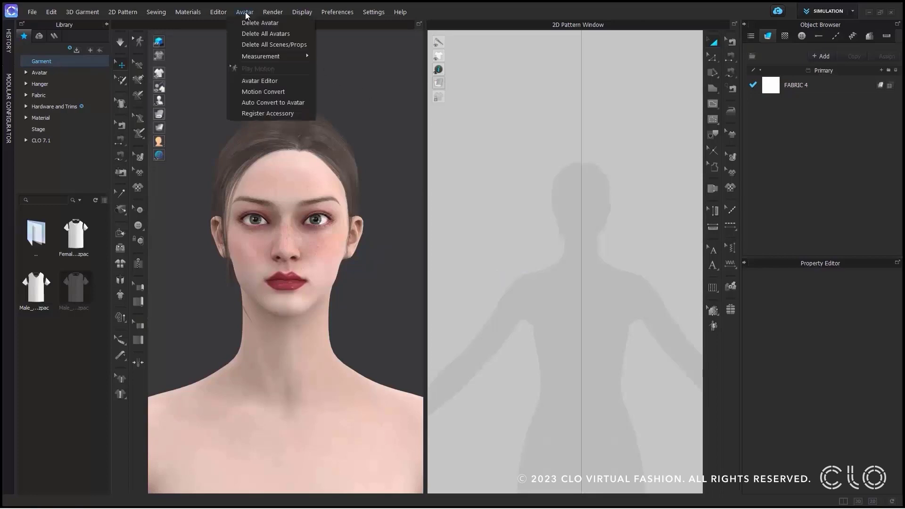
left_click(251, 113)
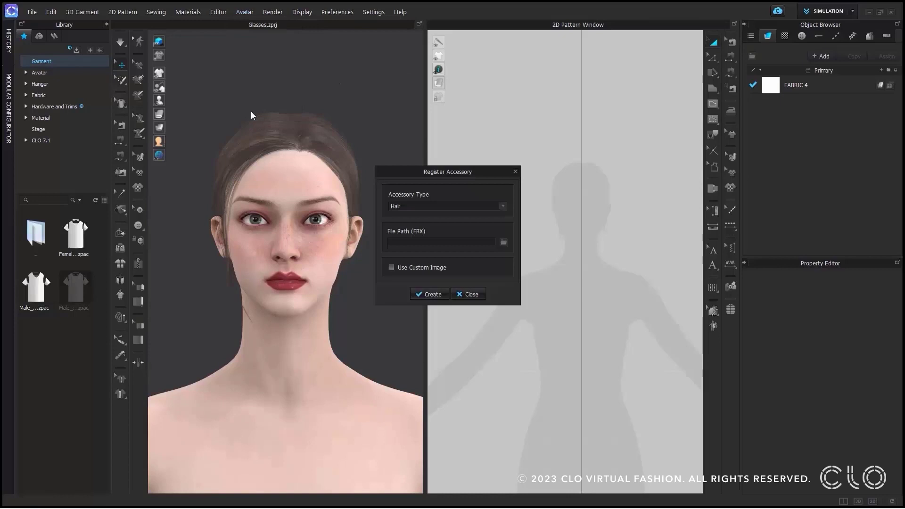
left_click(502, 207)
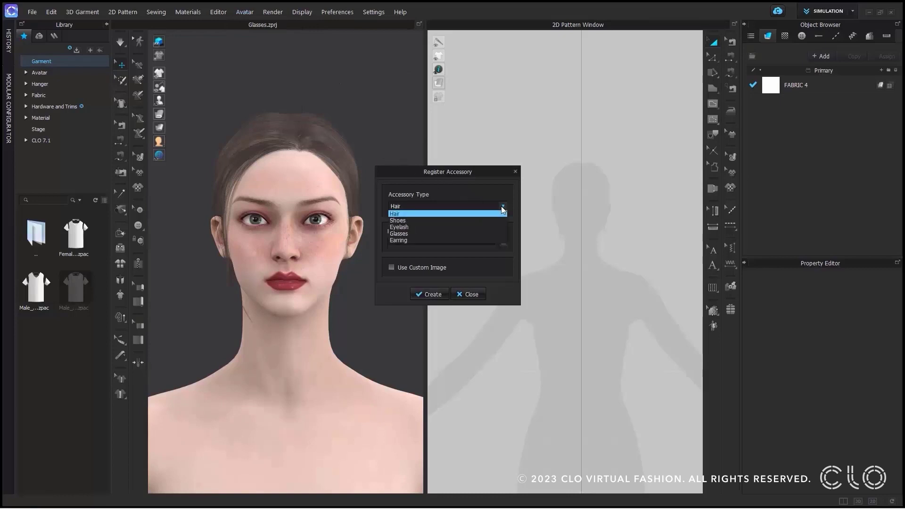
left_click(496, 234)
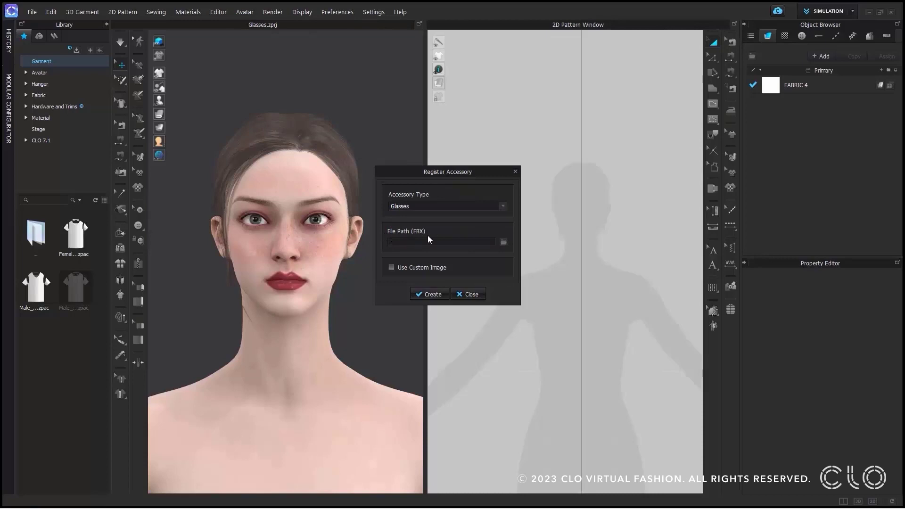
left_click(502, 241)
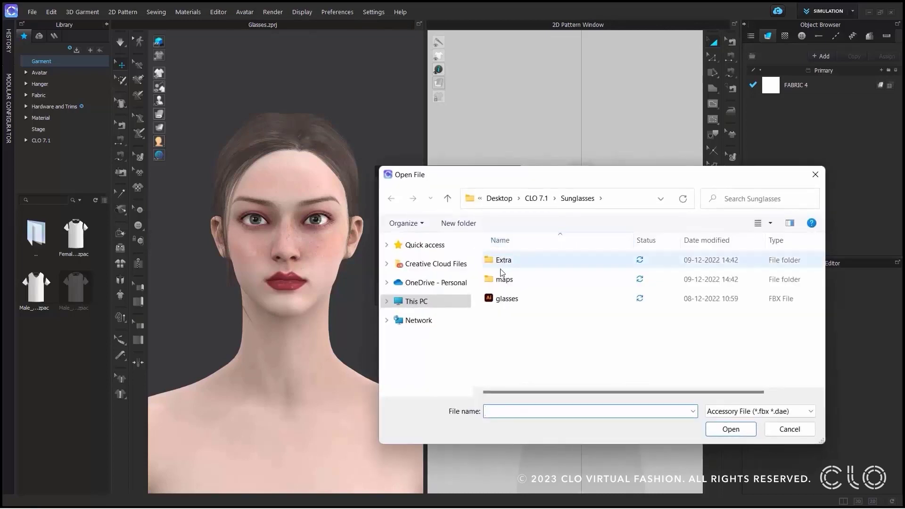
left_click(501, 297)
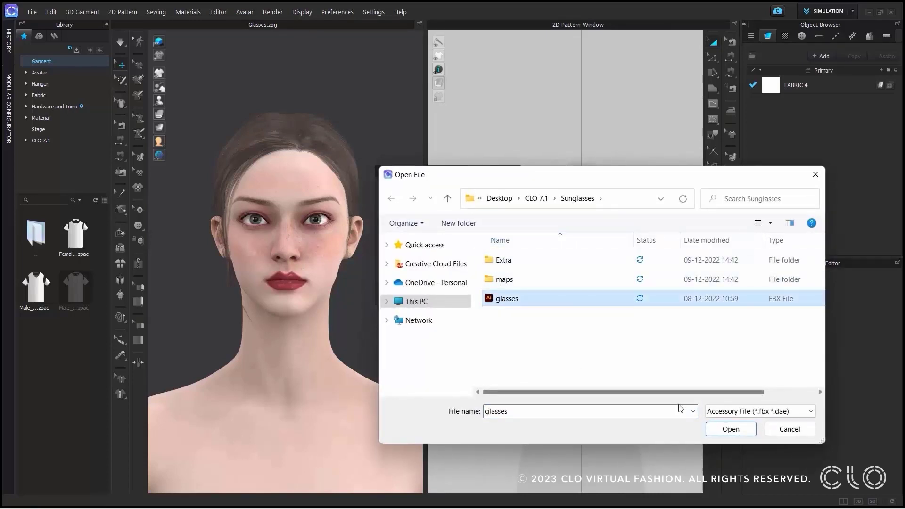
left_click(729, 429)
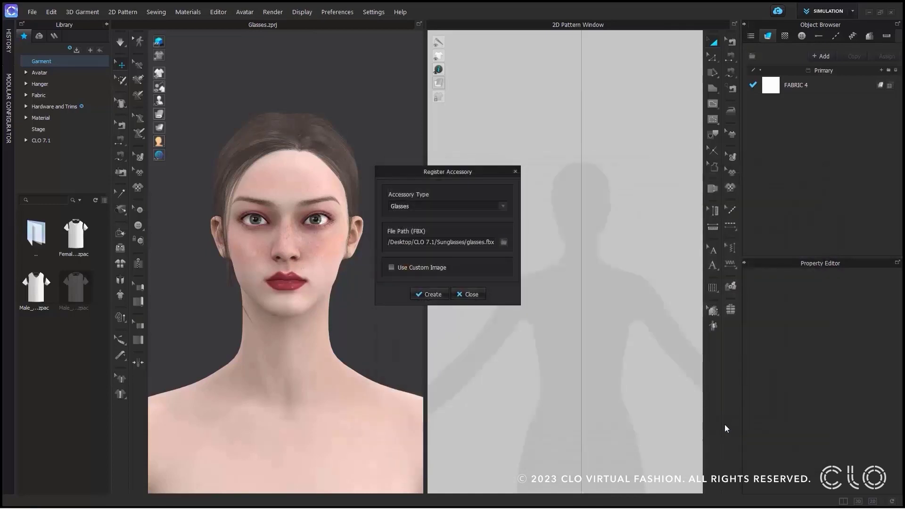
Create the accessory and save it in the Sunglasses folder as an accessory file (.zacs) named Sunglasses
left_click(441, 294)
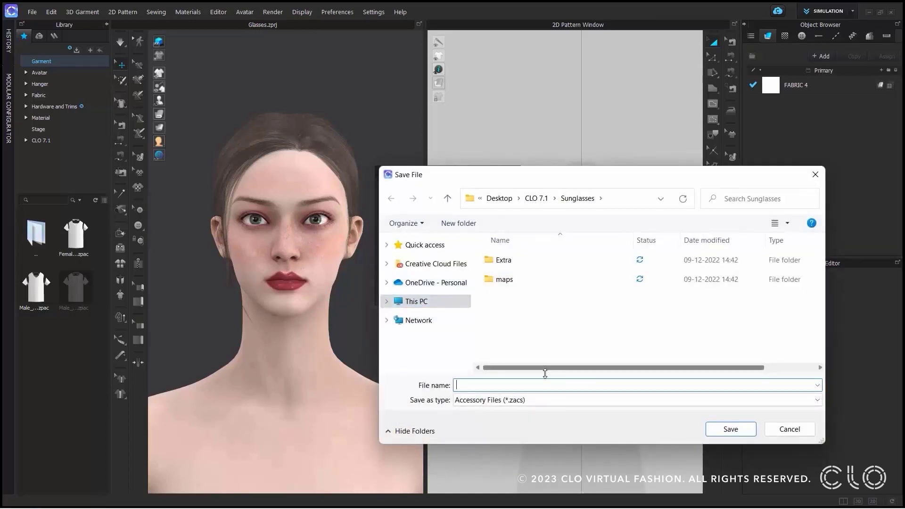
key("Caps_Lock")
type("Sunglasses")
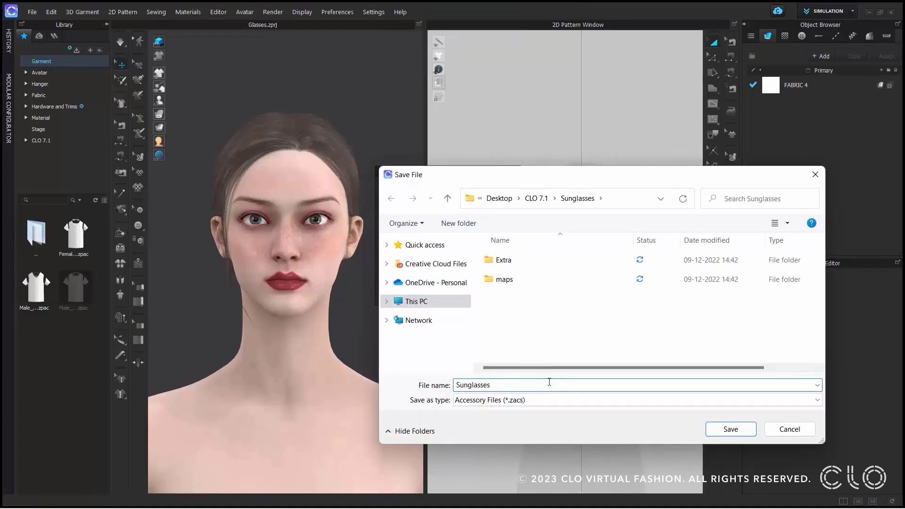
left_click(719, 425)
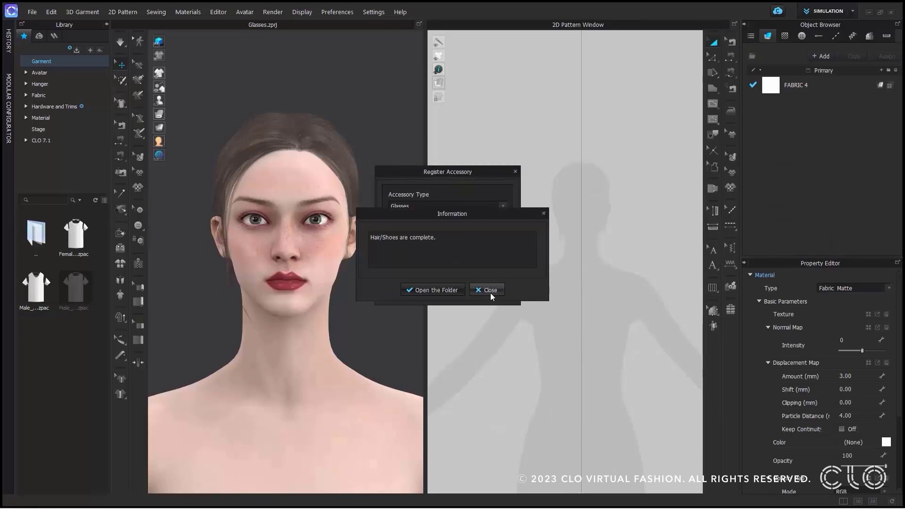
left_click(485, 290)
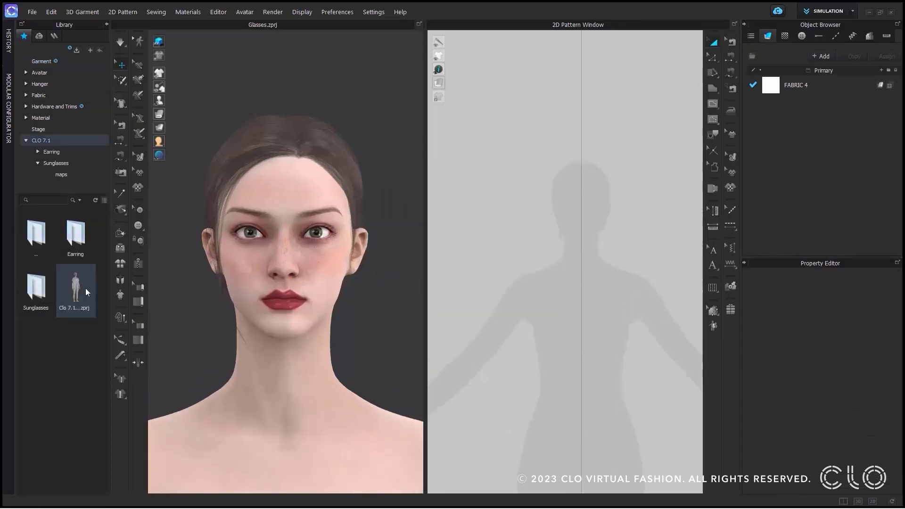
Open the Clo 7.1 accessory.zprj project from the CLO 7.1 library folder, with both garment and avatar included
mouse_move(85, 287)
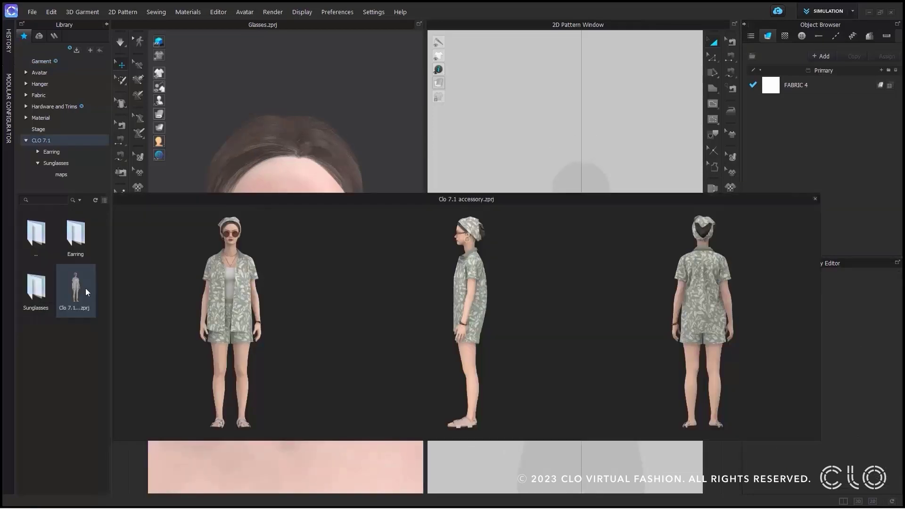
double_click(86, 288)
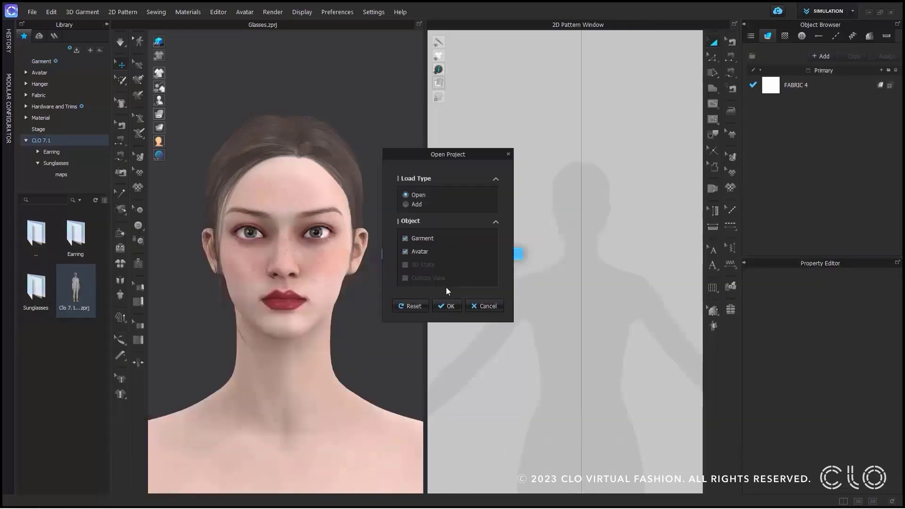
left_click(451, 304)
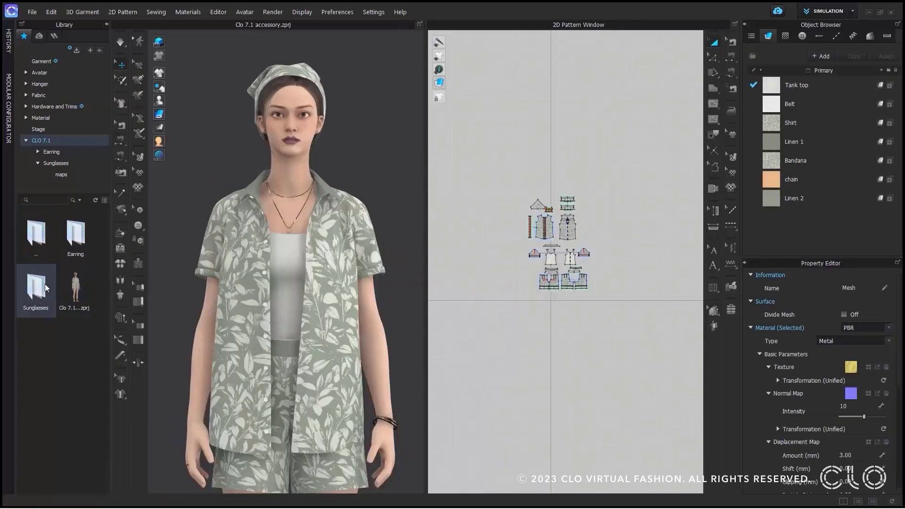
Put the registered Sunglasses.zacs accessory from the Sunglasses library folder on the avatar and view it up close
double_click(42, 294)
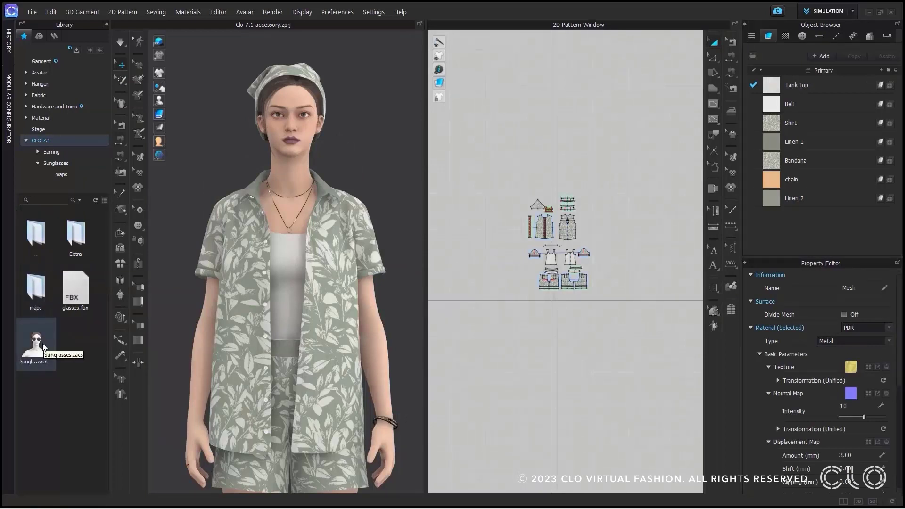
mouse_move(44, 347)
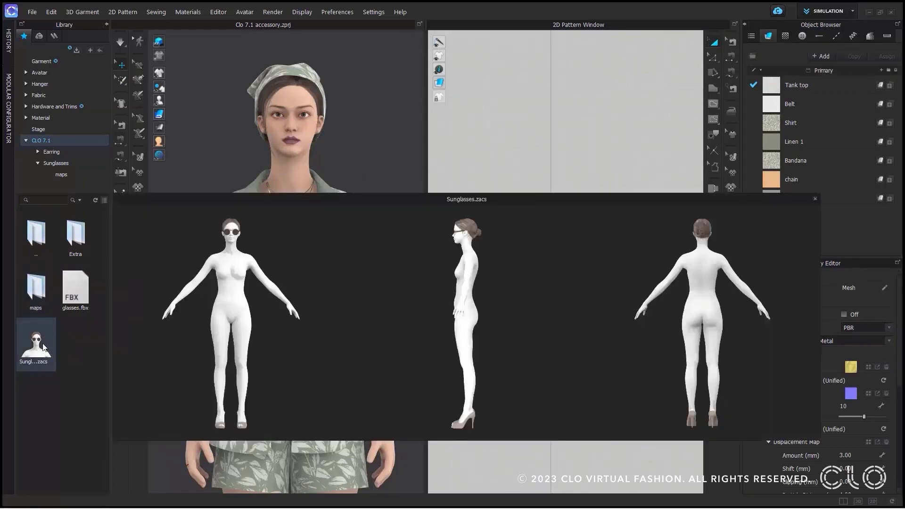
double_click(44, 347)
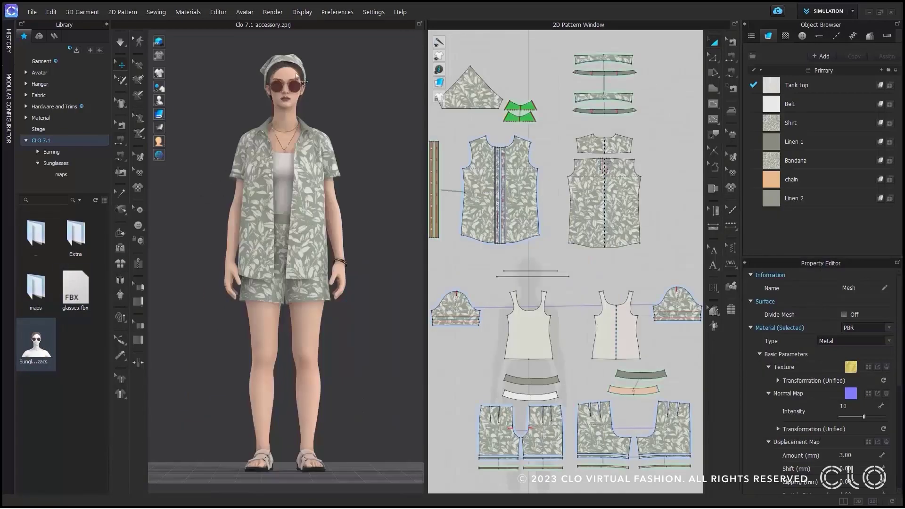
scroll(285, 213, "up", 5)
scroll(285, 213, "up", 5)
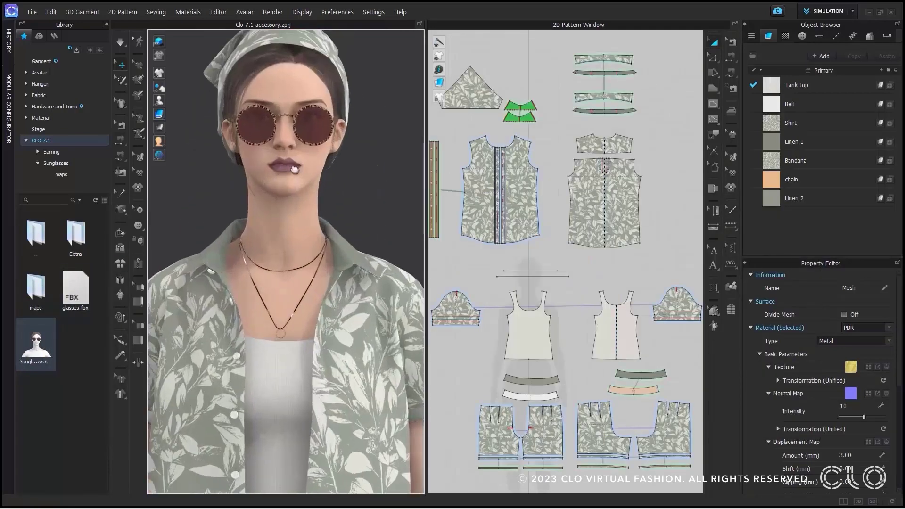
Add the Earrings.zacs accessory from the library's earring folder to the avatar
middle_click_drag(297, 172, 306, 229)
mouse_move(311, 244)
right_mouse_down()
mouse_move(336, 245)
mouse_move(314, 244)
right_mouse_up()
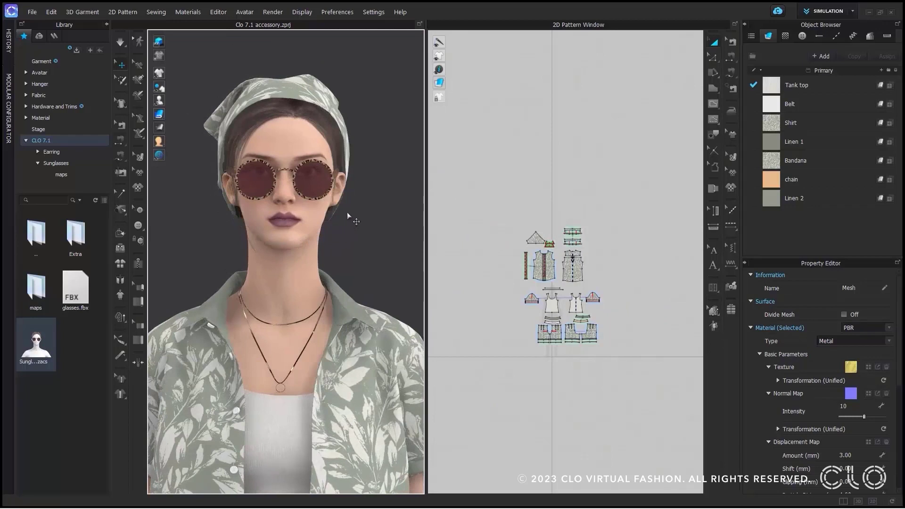
double_click(38, 242)
double_click(75, 234)
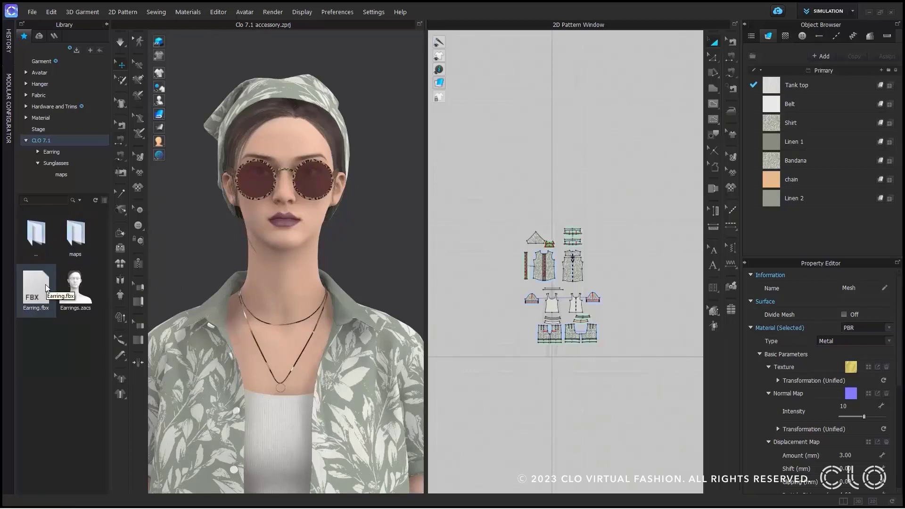
mouse_move(75, 288)
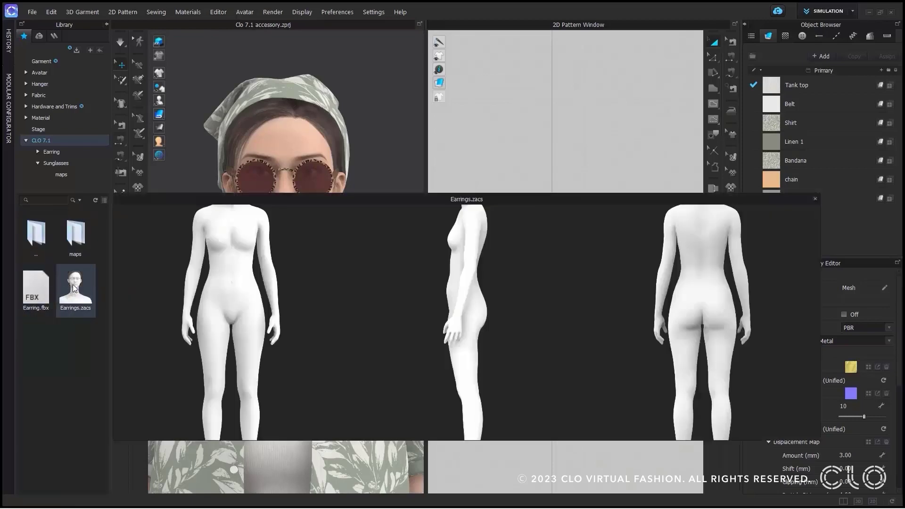
double_click(74, 289)
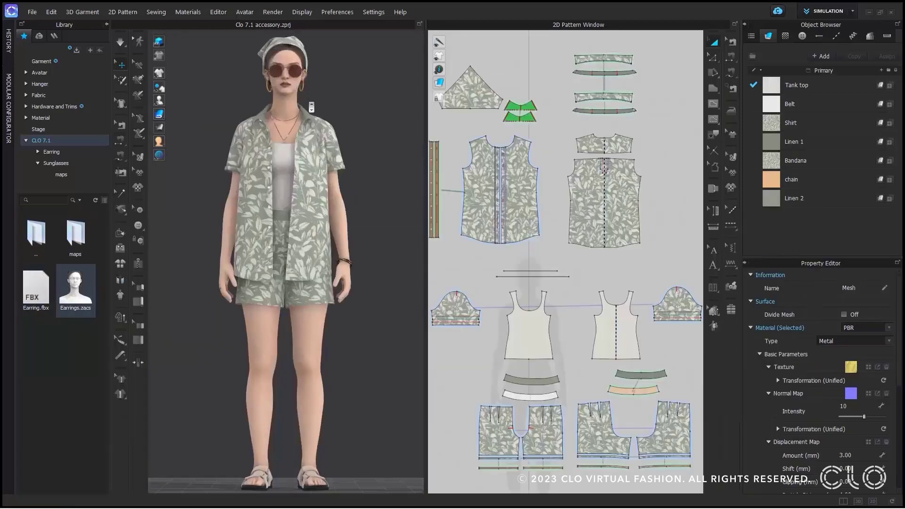
Select the avatar's hoop earrings and change their material type to Metal
scroll(294, 332, "up", 5)
middle_click_drag(295, 332, 295, 356)
scroll(298, 118, "up", 3)
middle_click_drag(299, 121, 303, 285)
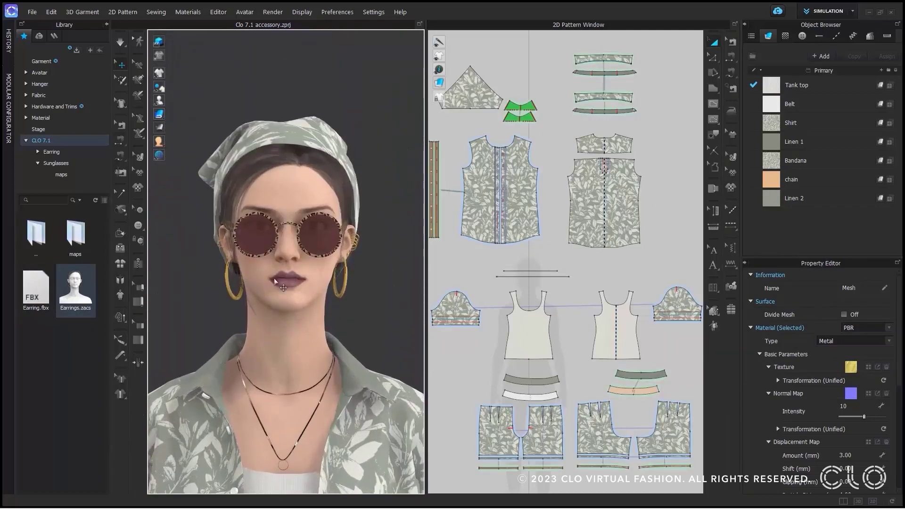
right_click_drag(303, 285, 330, 287)
left_click(236, 297)
double_click(235, 298)
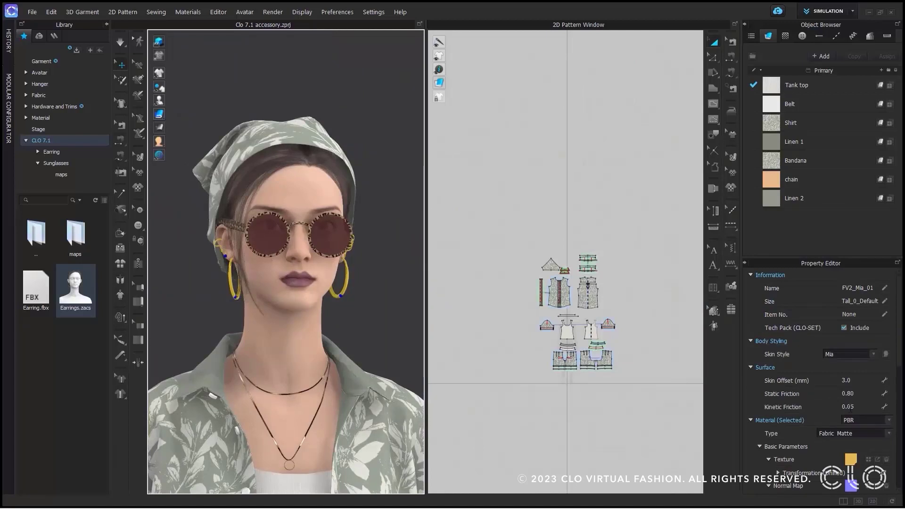
left_click(891, 433)
left_click(844, 414)
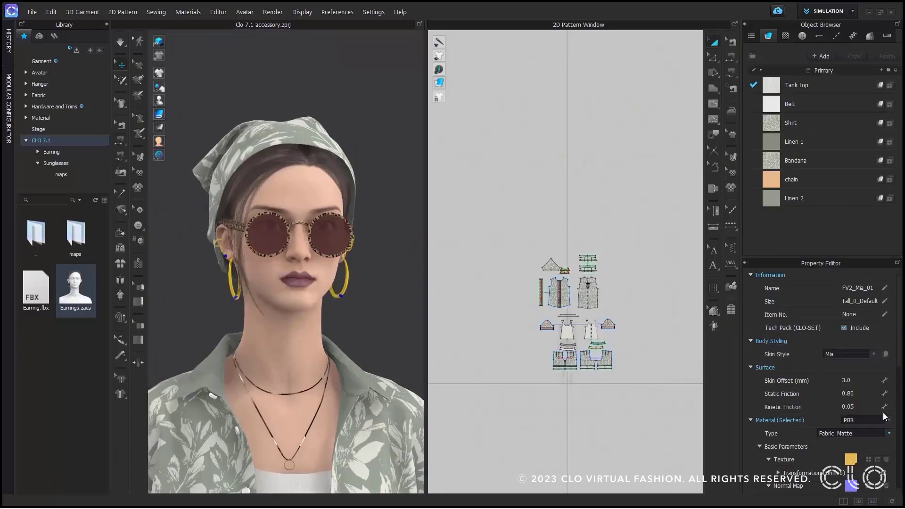
left_click(410, 317)
right_click_drag(404, 313, 394, 313)
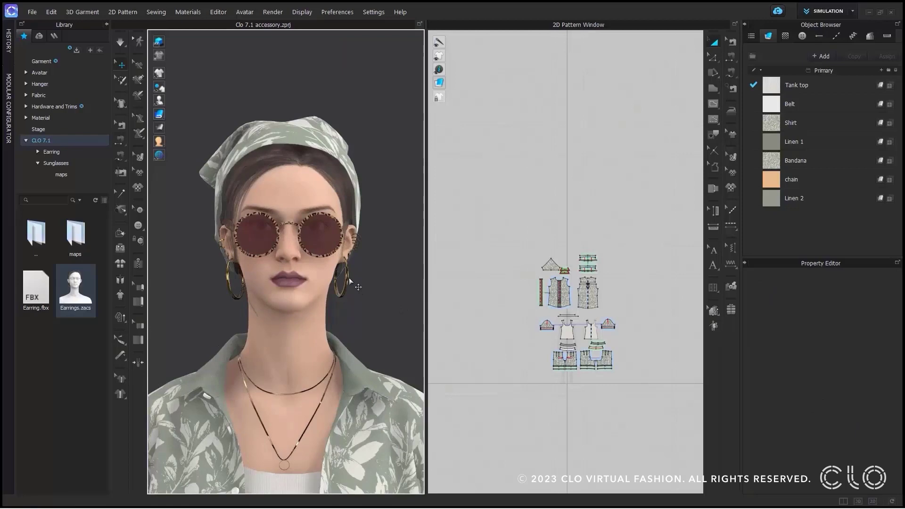
scroll(350, 282, "up", 3)
right_click_drag(351, 281, 365, 285)
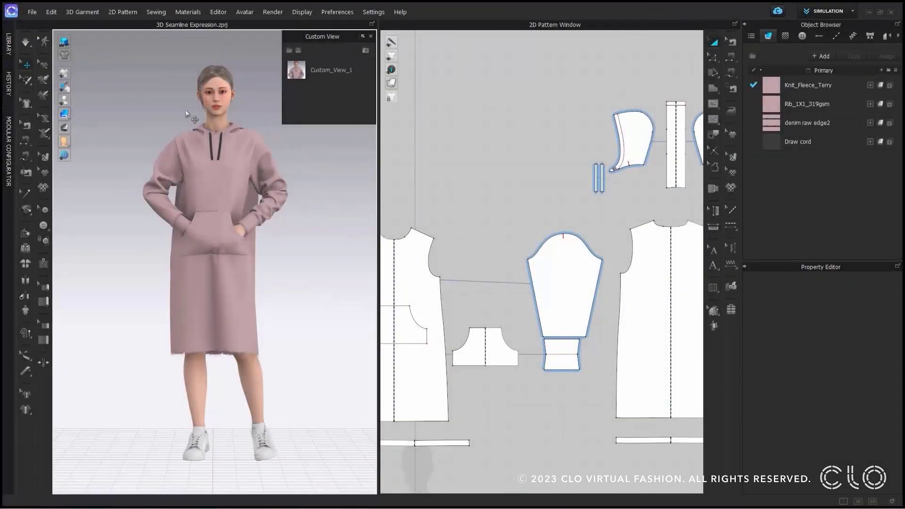
Apply the saved view Custom_View_1 to the hoodie dress and examine the shoulder and armhole seams up close
left_click(312, 69)
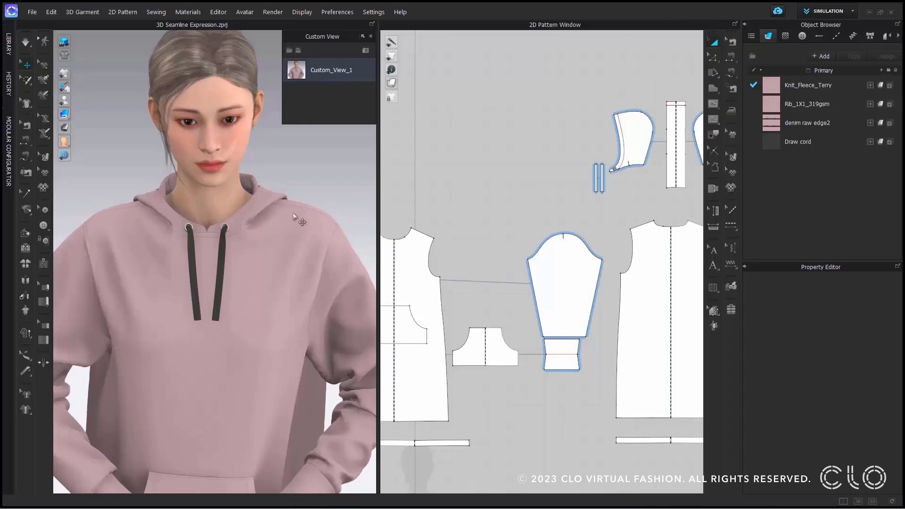
right_click_drag(157, 305, 198, 304)
scroll(223, 251, "up", 8)
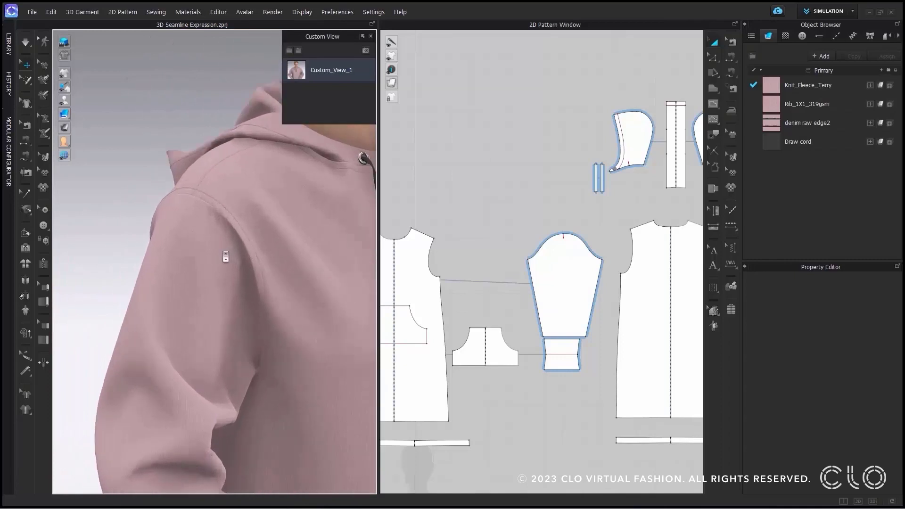
mouse_move(221, 251)
right_mouse_down()
mouse_move(236, 252)
mouse_move(227, 239)
right_mouse_up()
scroll(242, 245, "up", 3)
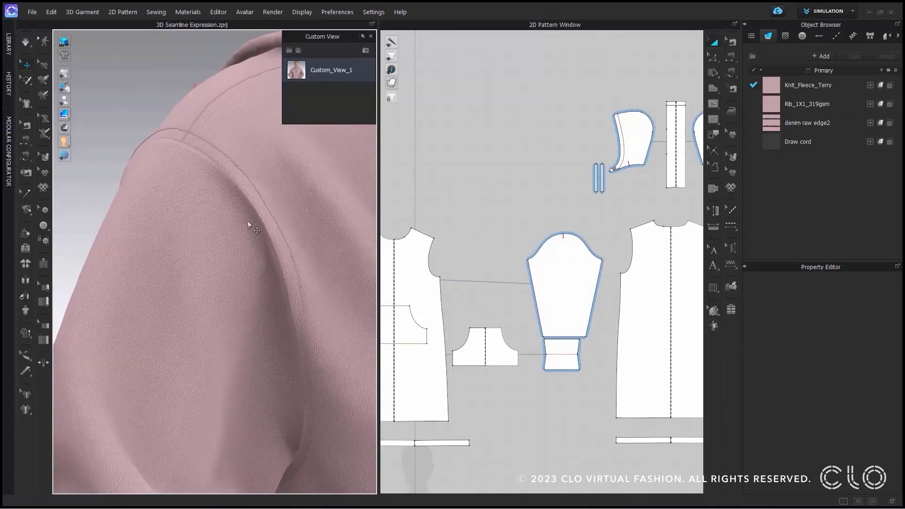
right_click_drag(253, 189, 212, 198)
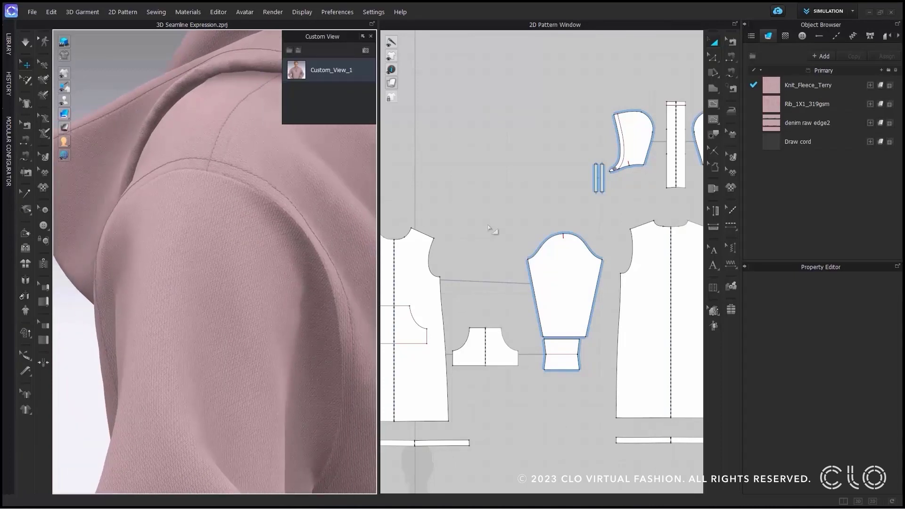
Set the 3D seamline type of the sleeve's front and back armhole seams to Directional and check the shoulder
right_click_drag(471, 226, 512, 219)
middle_click_drag(512, 218, 615, 206)
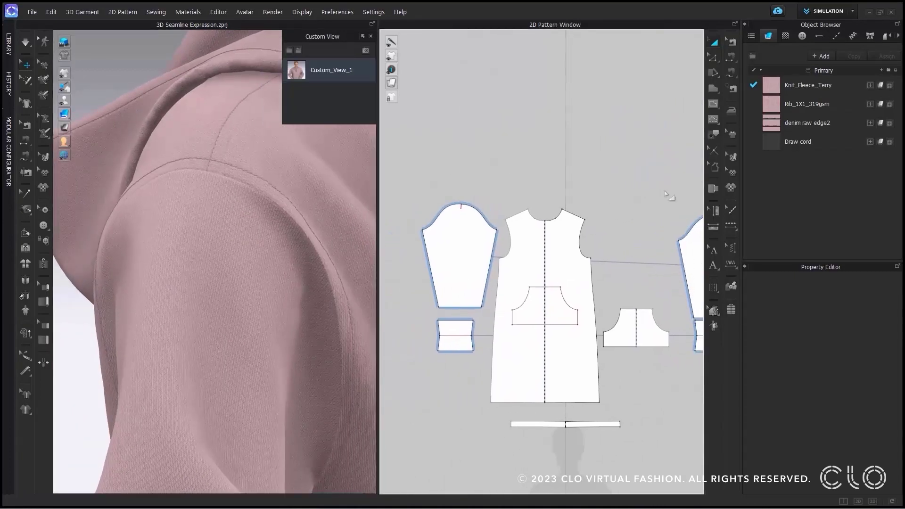
left_click(736, 41)
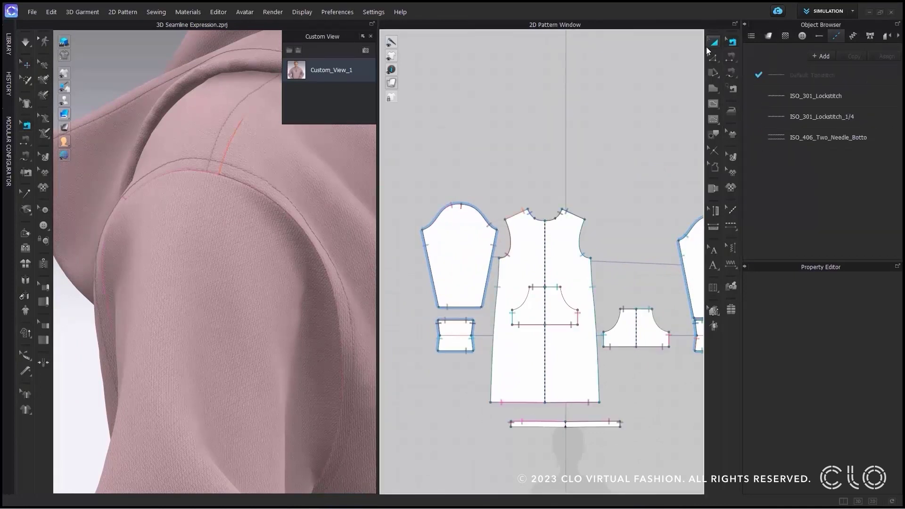
left_click(489, 222)
left_click_drag(489, 221, 460, 218)
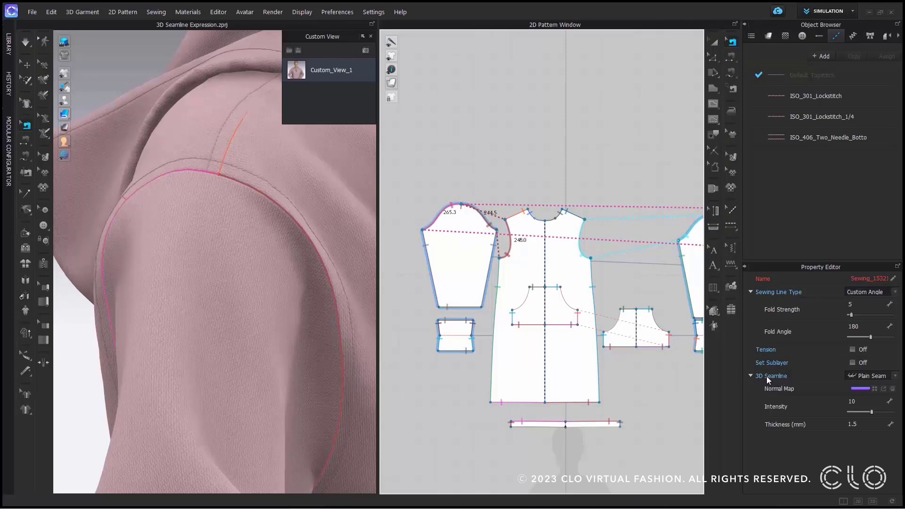
left_click(751, 375)
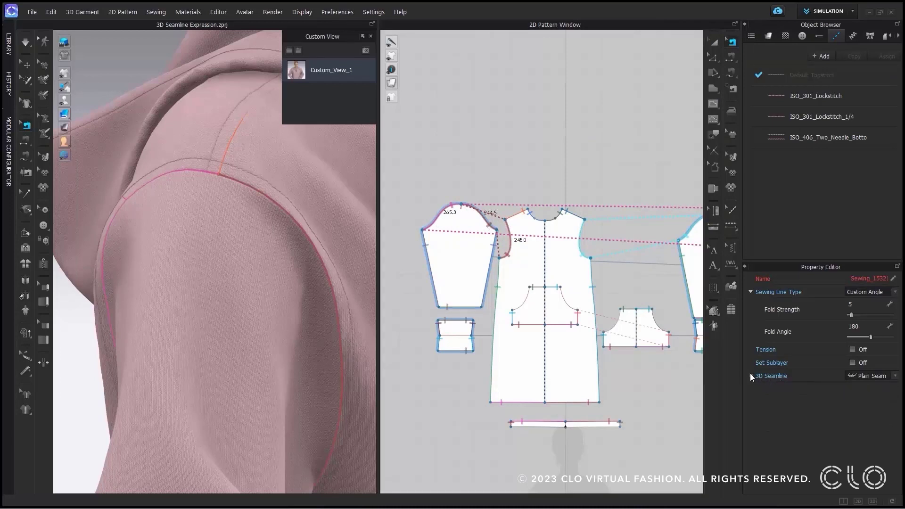
left_click(751, 375)
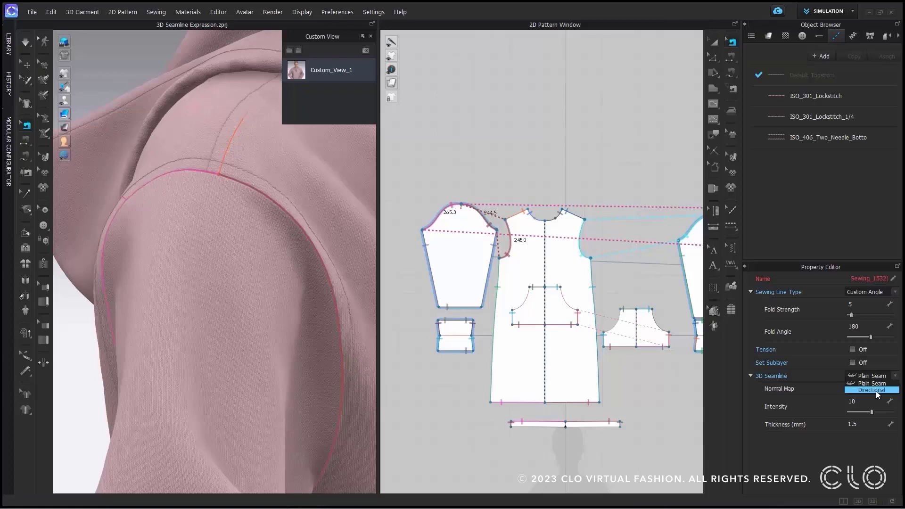
left_click(877, 392)
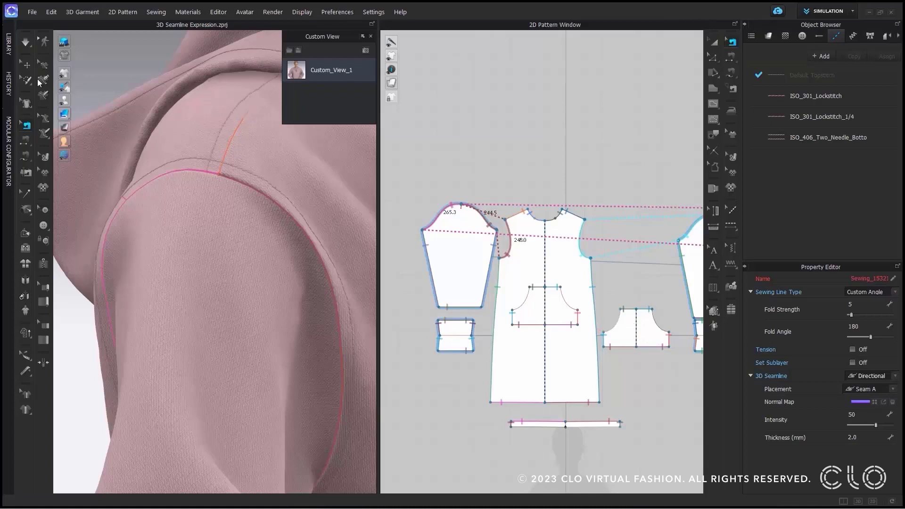
left_click(26, 64)
left_click(139, 46)
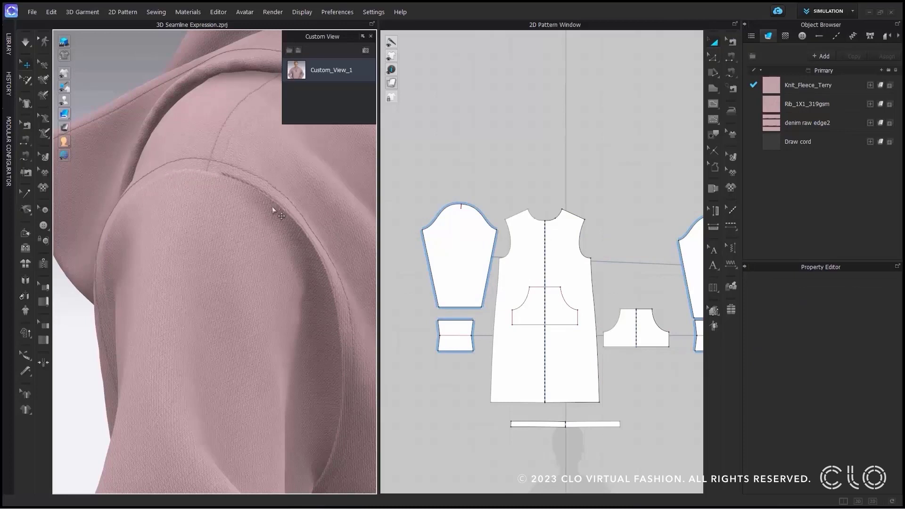
left_click(241, 219)
right_click_drag(279, 289, 218, 295)
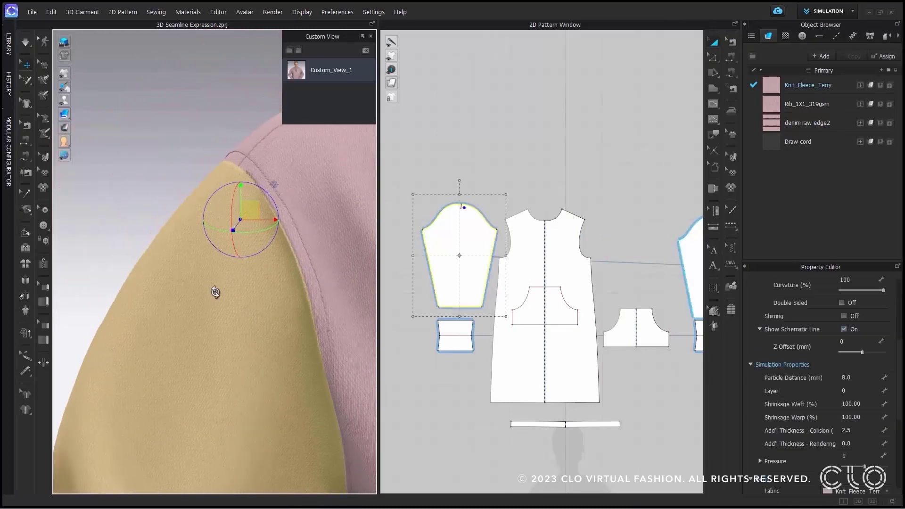
left_click(194, 105)
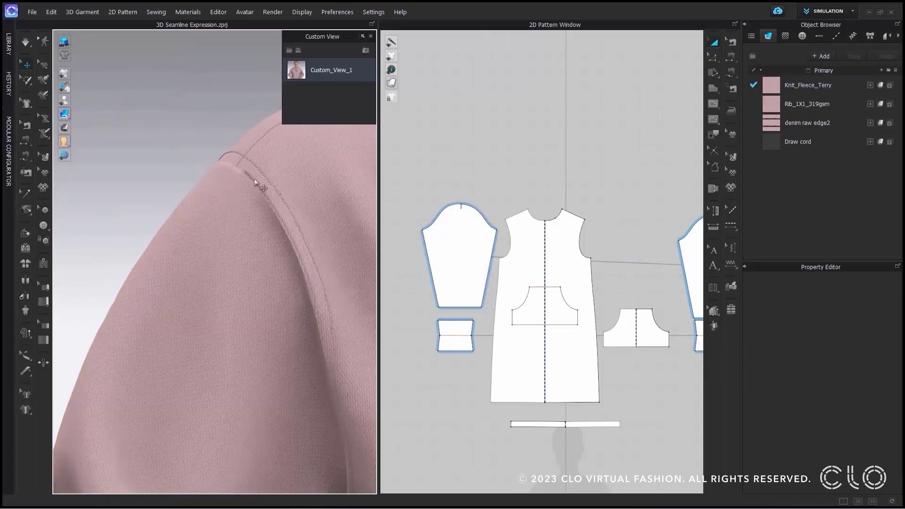
Set the 3D seamline placement of the sleeve's back armhole seam to Seam B
left_click(732, 43)
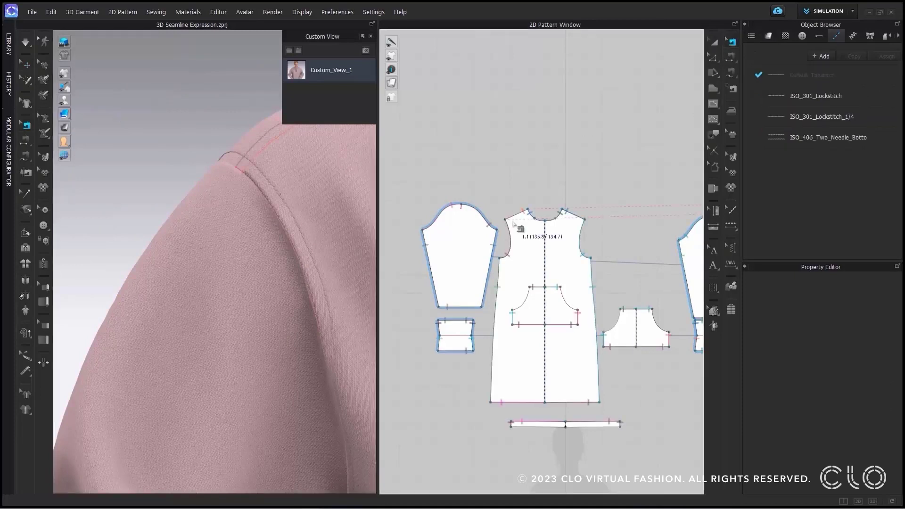
left_click(488, 218)
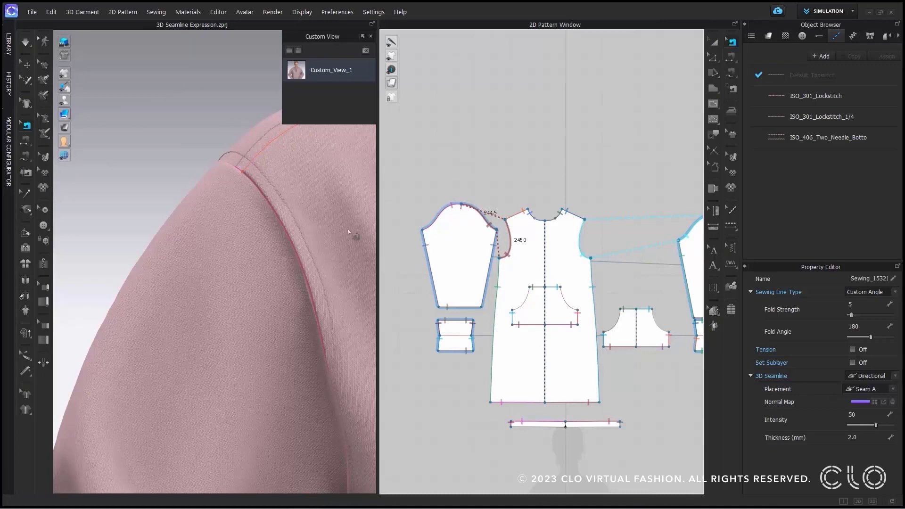
left_click(456, 208)
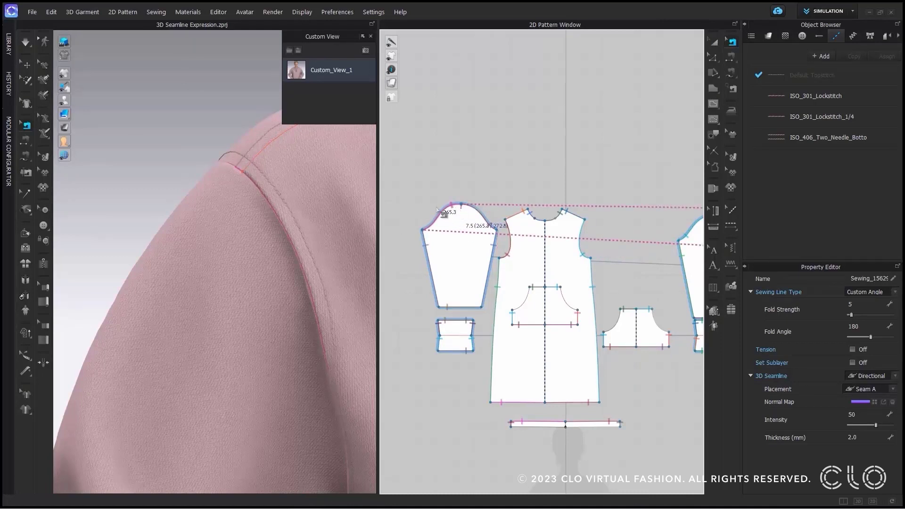
right_click_drag(293, 232, 327, 231)
middle_click_drag(327, 231, 244, 193)
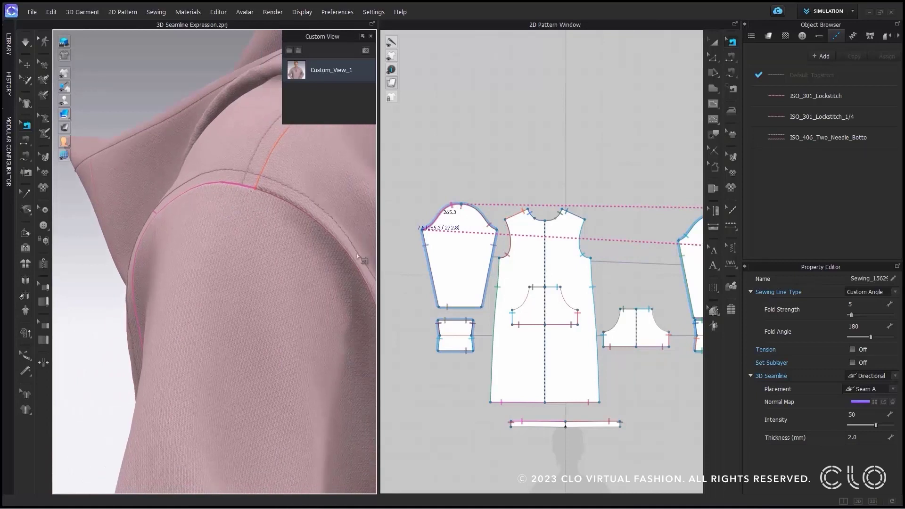
left_click(856, 389)
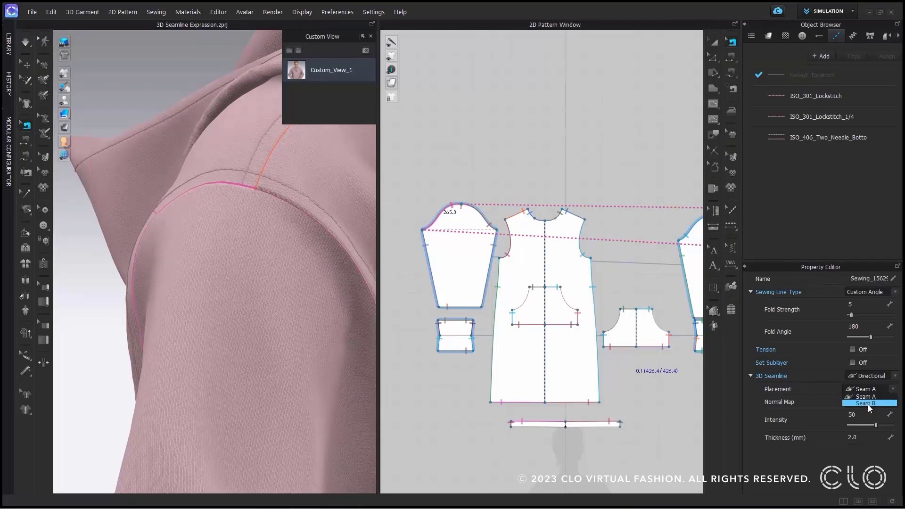
left_click(869, 404)
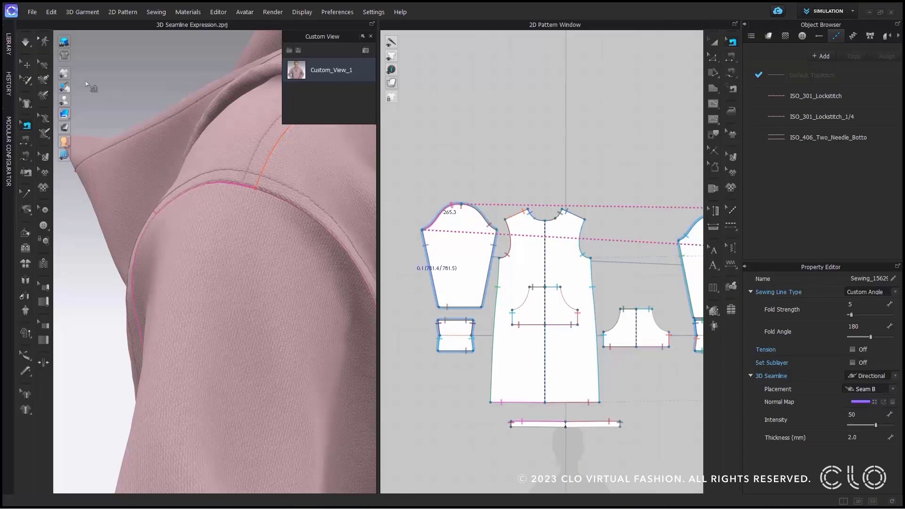
left_click(105, 77)
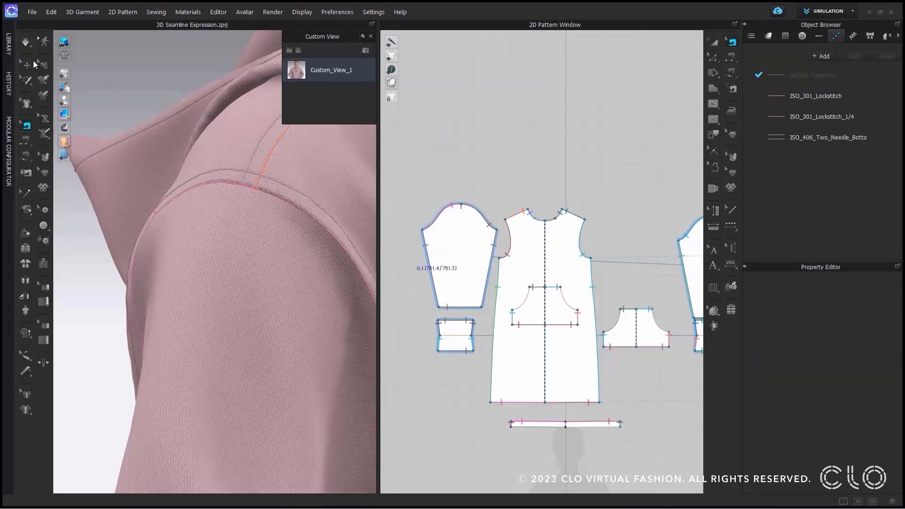
left_click(24, 66)
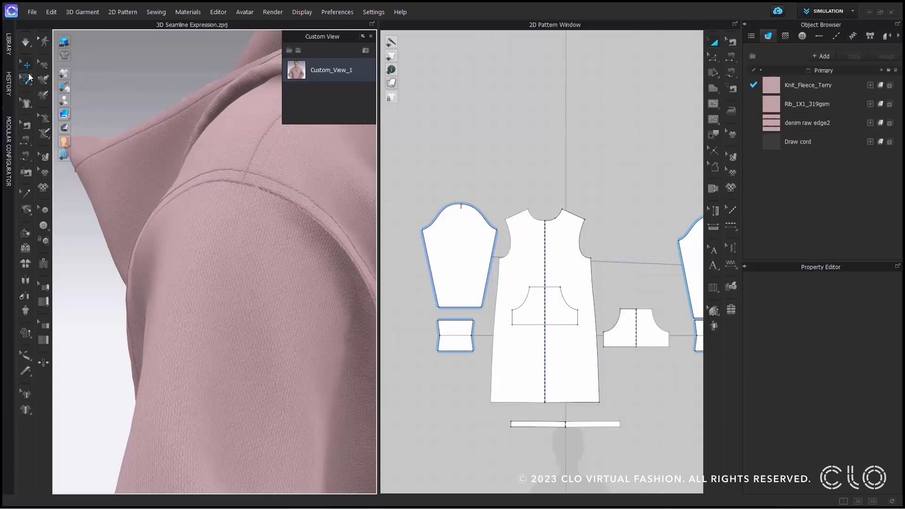
Raise the 3D seamline intensity of both the front and back armhole seams to 200
left_click(732, 42)
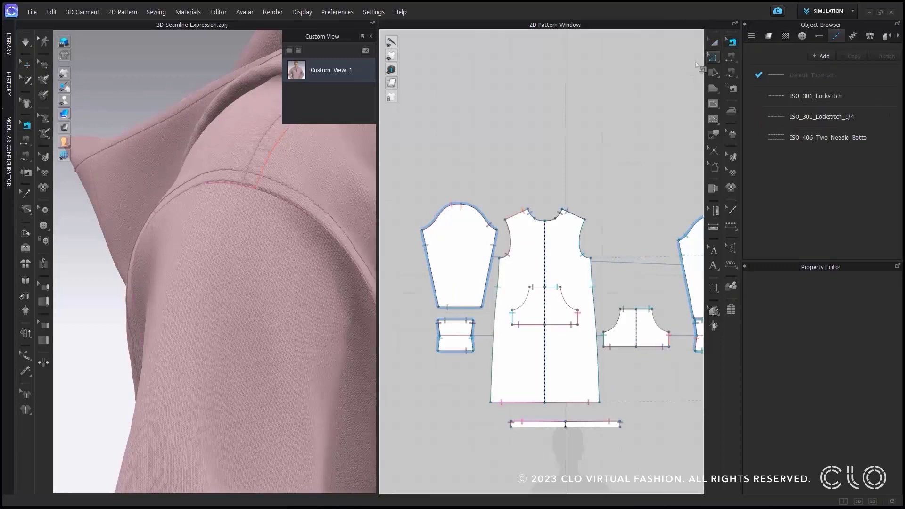
left_click(452, 216)
left_click(493, 220, "shift")
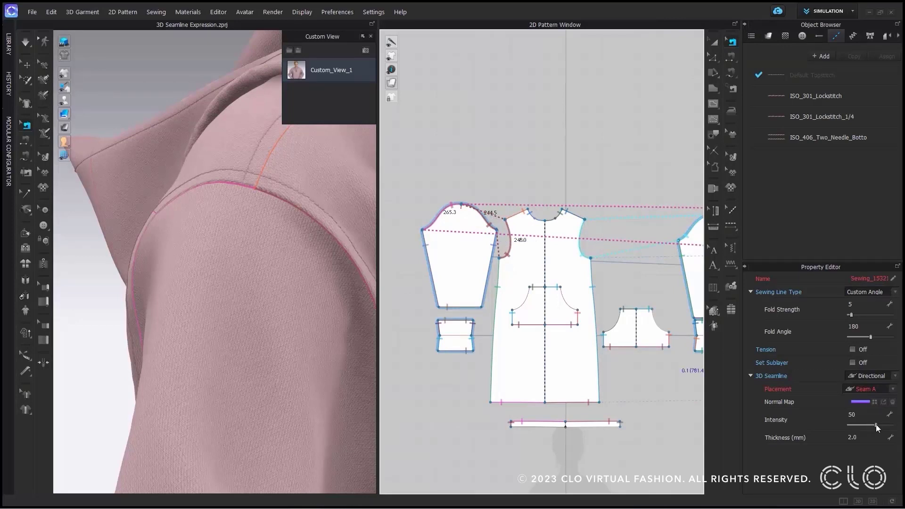
left_click_drag(876, 426, 893, 425)
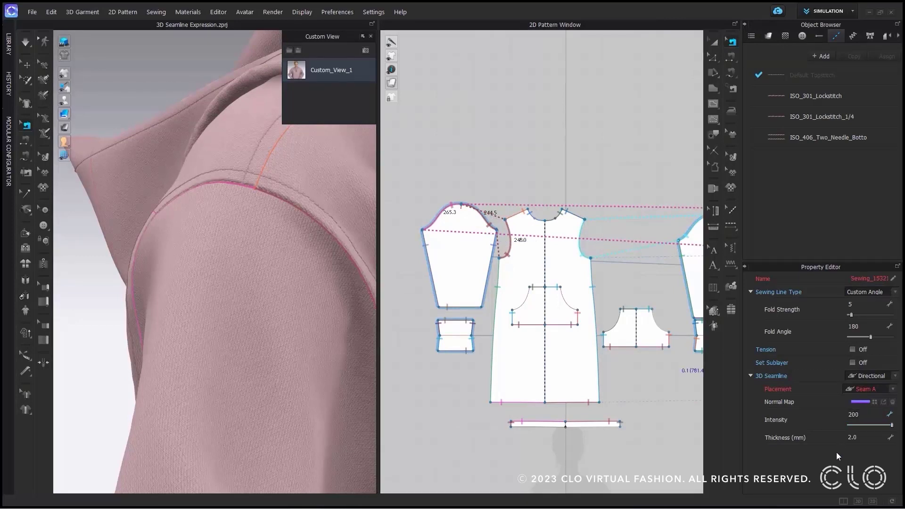
left_click(26, 65)
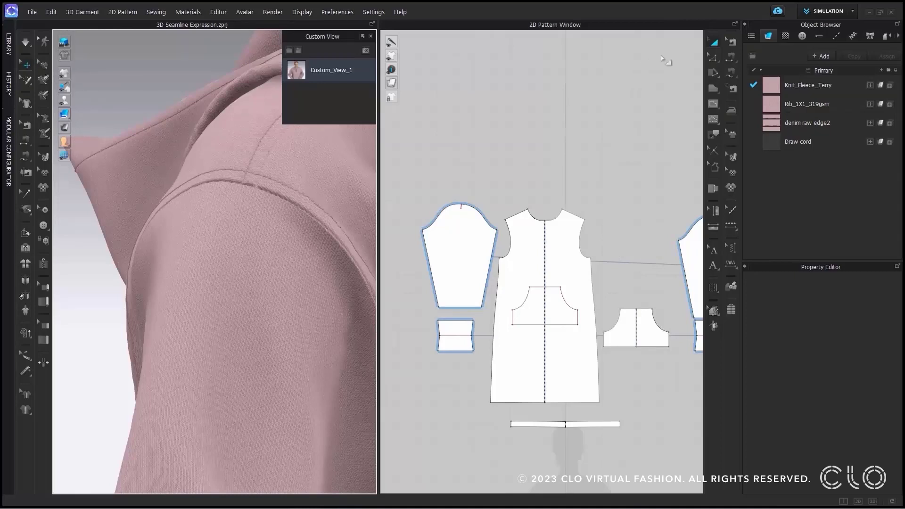
Set the 3D seamline thickness of the sleeve's front and back armhole seams to 5.0 mm
left_click(734, 46)
left_click(453, 206)
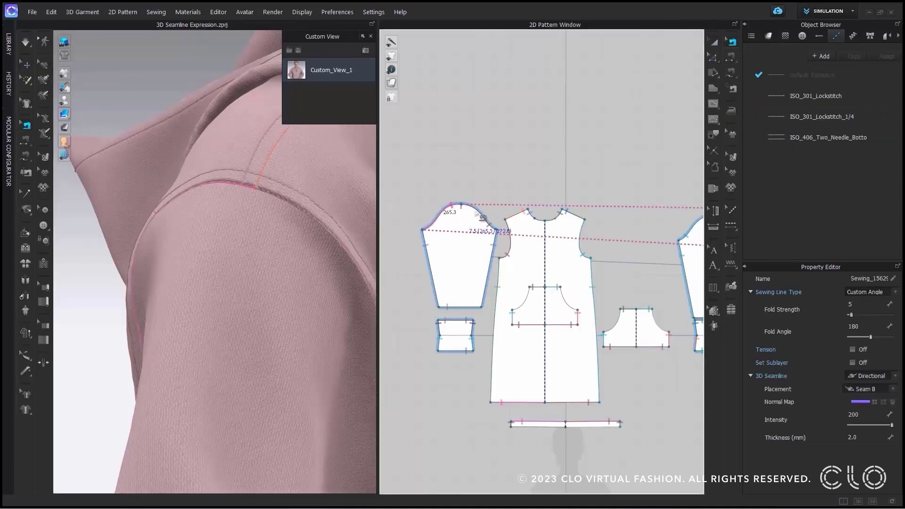
left_click(488, 222, "shift")
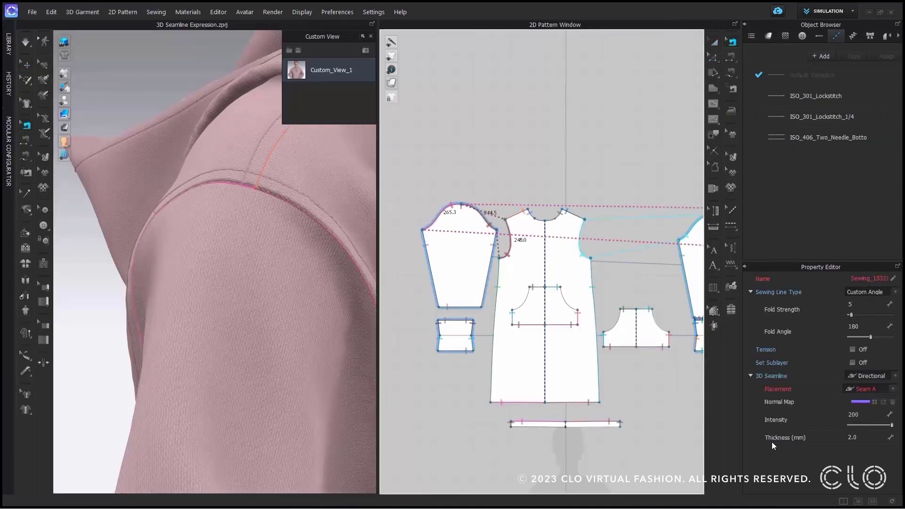
left_click(865, 437)
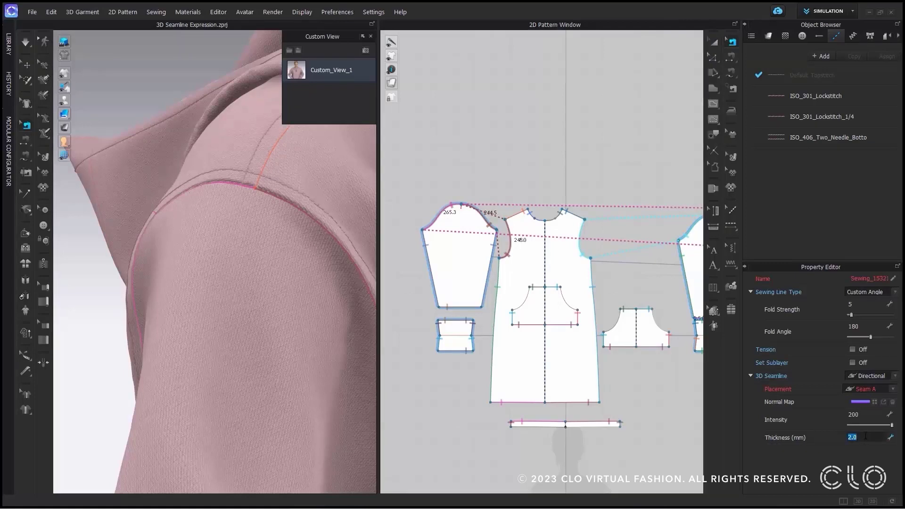
key("Return")
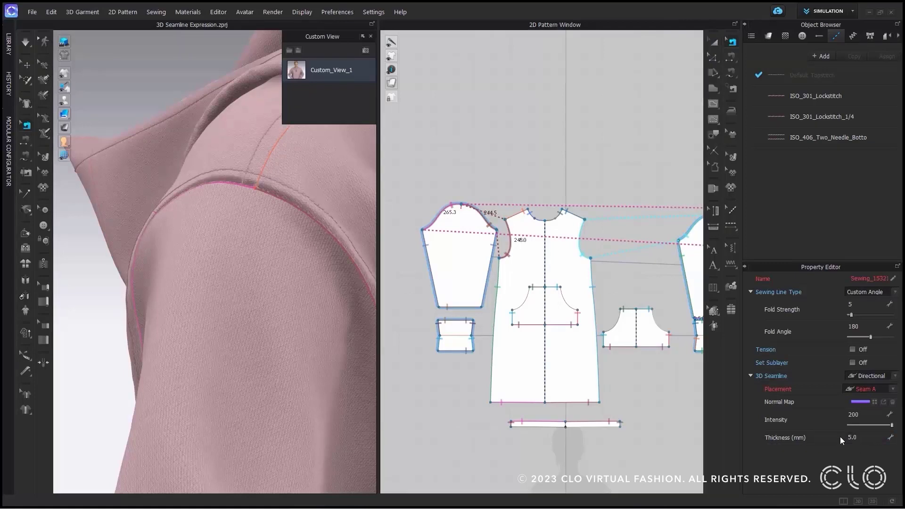
Examine the thicker armhole seamline up close and from the garment's back, side and front
left_click(27, 64)
left_click(102, 69)
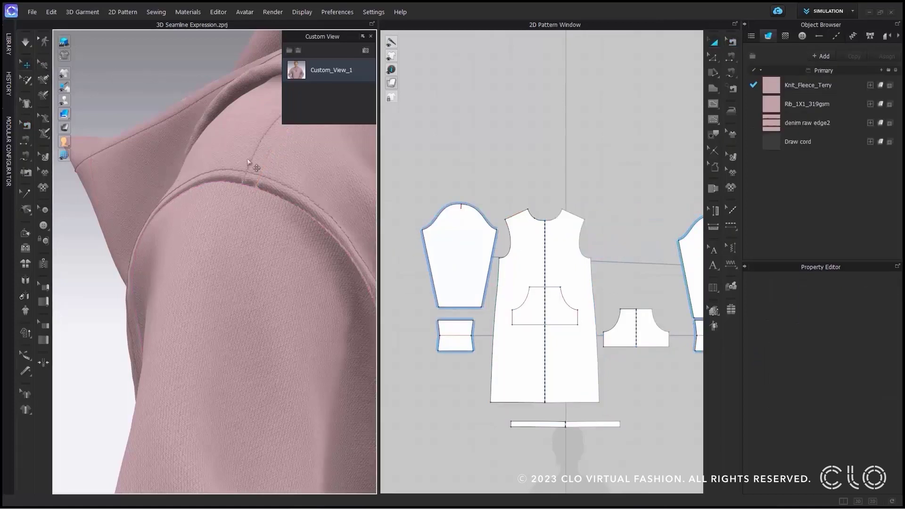
right_click_drag(301, 207, 337, 230)
left_click(279, 216)
right_click_drag(278, 215, 300, 243)
left_click(299, 219)
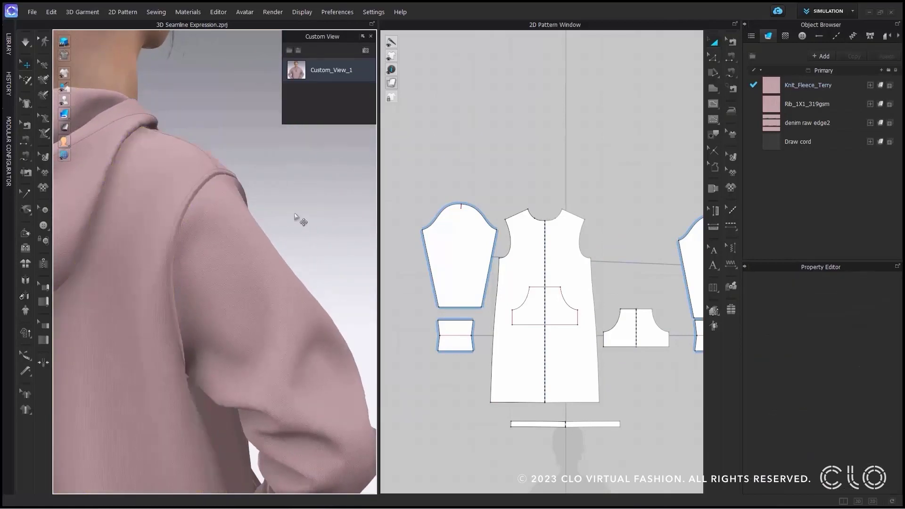
right_click_drag(265, 250, 159, 247)
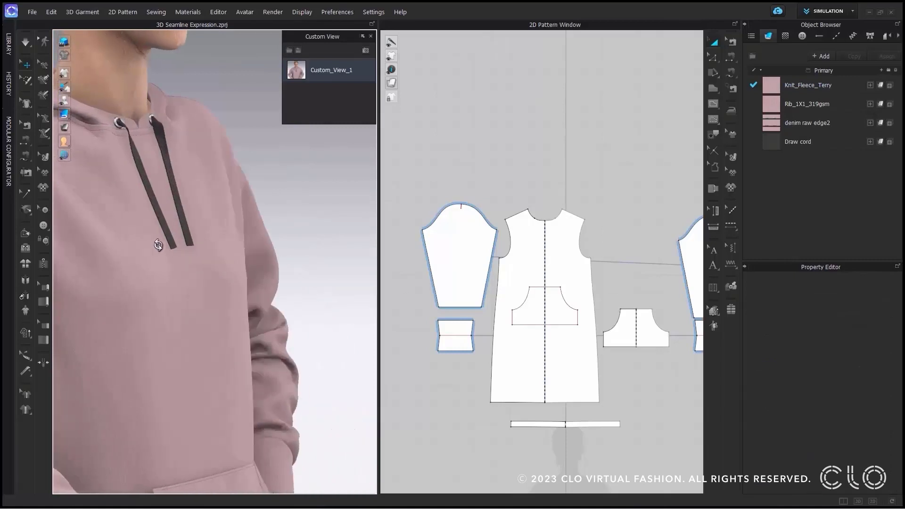
middle_click_drag(254, 274, 363, 304)
right_click_drag(362, 304, 227, 227)
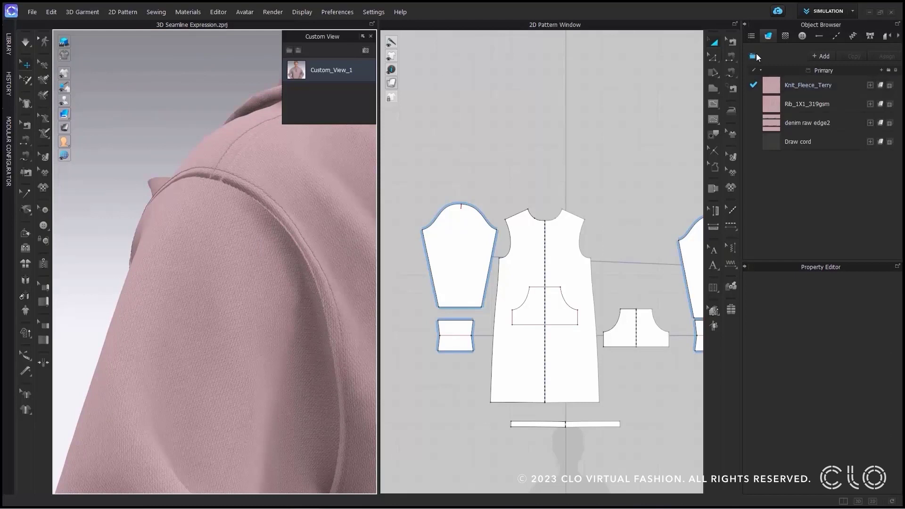
Set the 3D seamline thickness to 3.0 mm and the intensity to 100 for the sleeve's front and back armhole seams
left_click(732, 43)
scroll(495, 184, "up", 3)
left_click(477, 246)
middle_click_drag(508, 251, 562, 214)
left_click(462, 202, "shift")
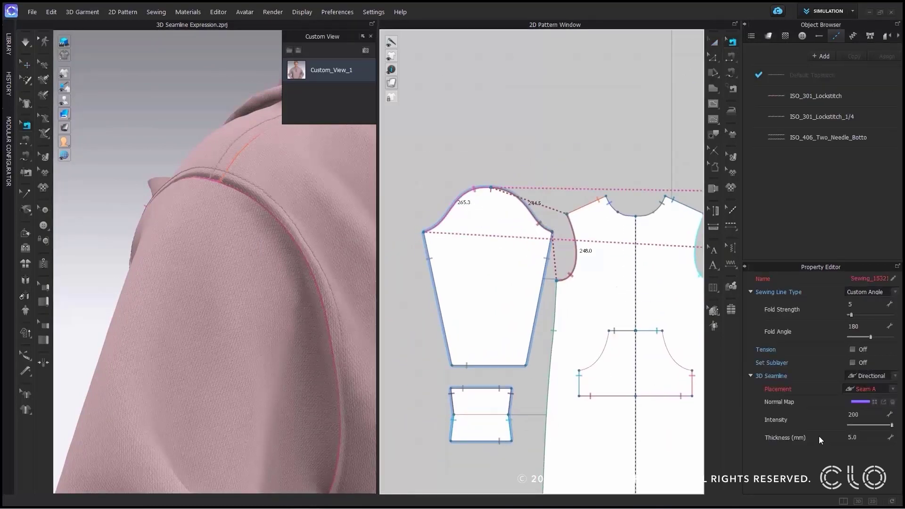
left_click(867, 442)
type("3")
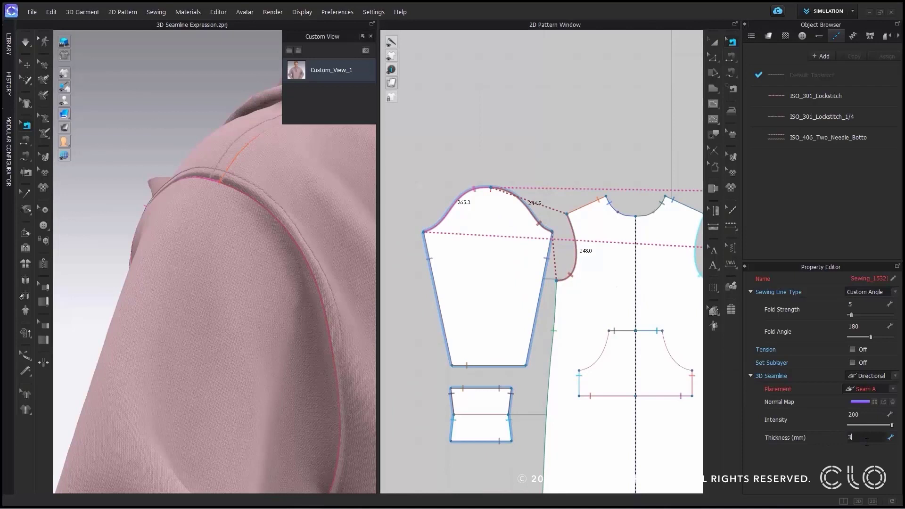
key("Return")
left_click(872, 414)
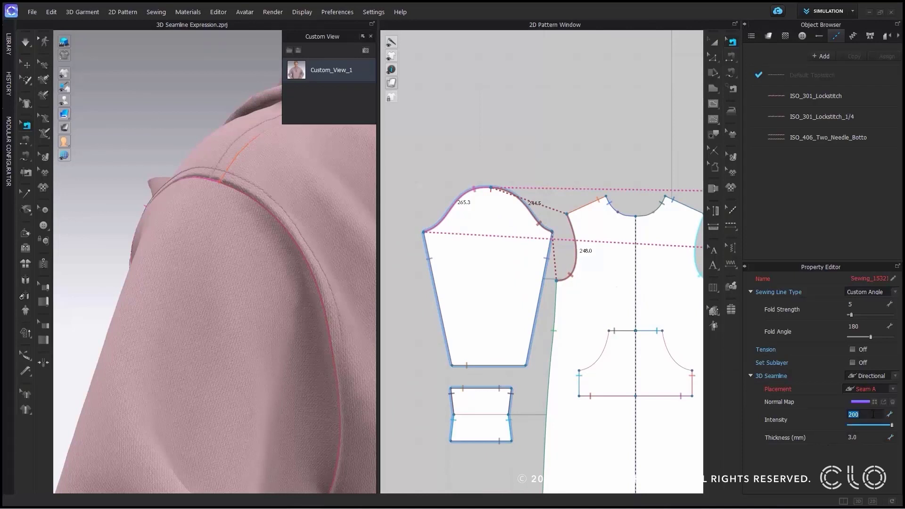
type("100")
key("Return")
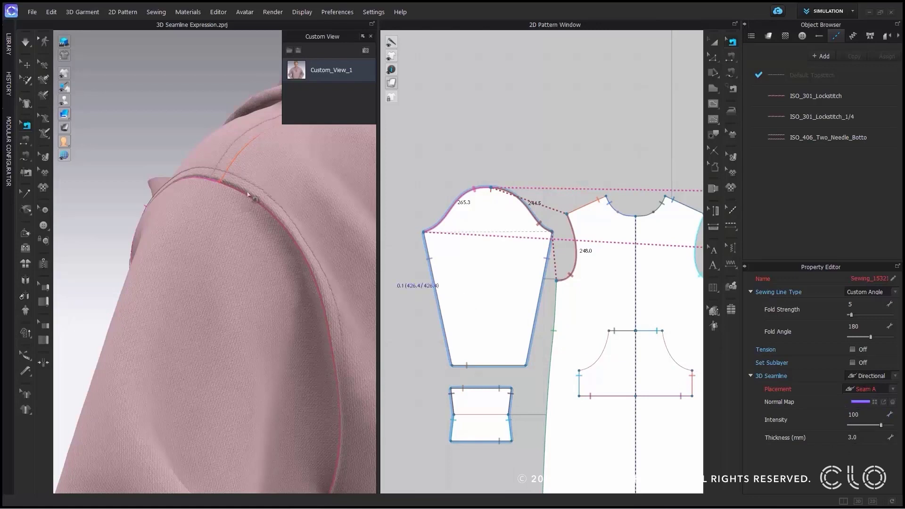
Check the 3D seamline settings of the opposite sleeve's armhole seams, and review both shoulders starting from the saved view Custom_View_1
scroll(569, 277, "down", 5)
middle_click_drag(684, 303, 496, 287)
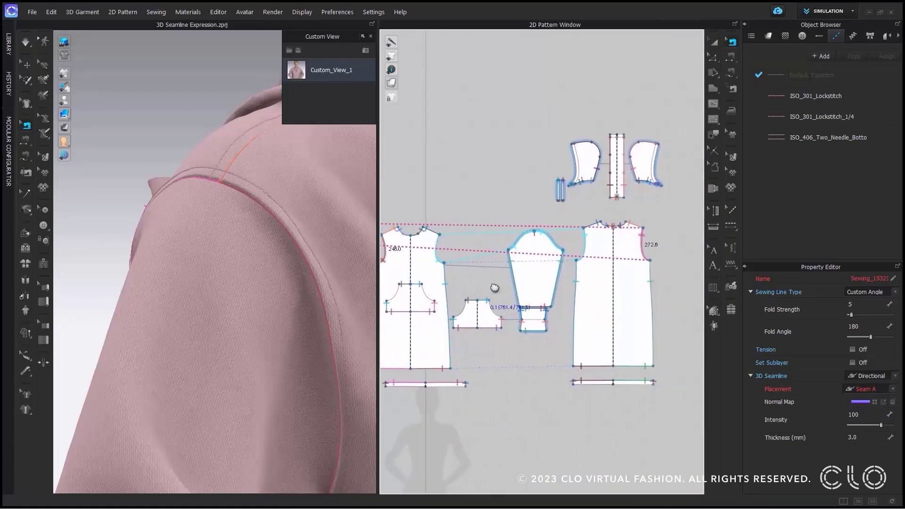
scroll(530, 253, "up", 5)
left_click(512, 189)
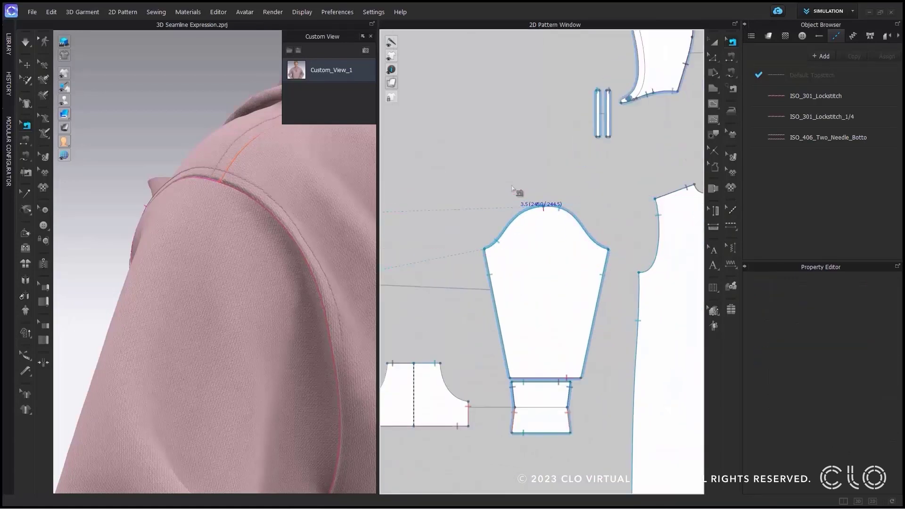
left_click(576, 218, "shift")
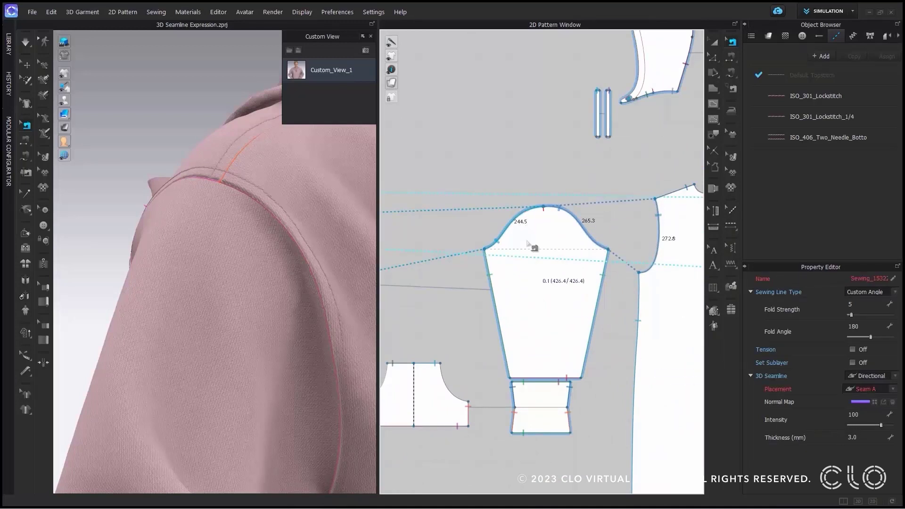
left_click(511, 185)
left_click(343, 78)
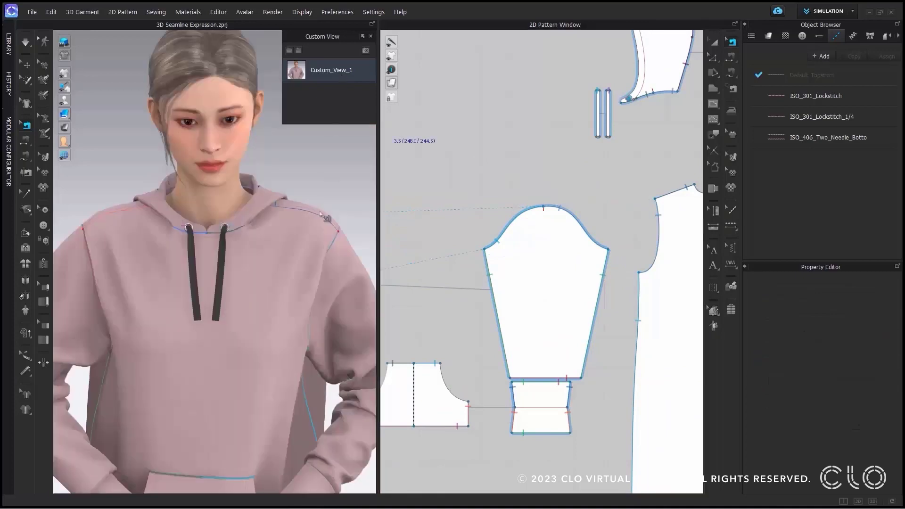
left_click(27, 65)
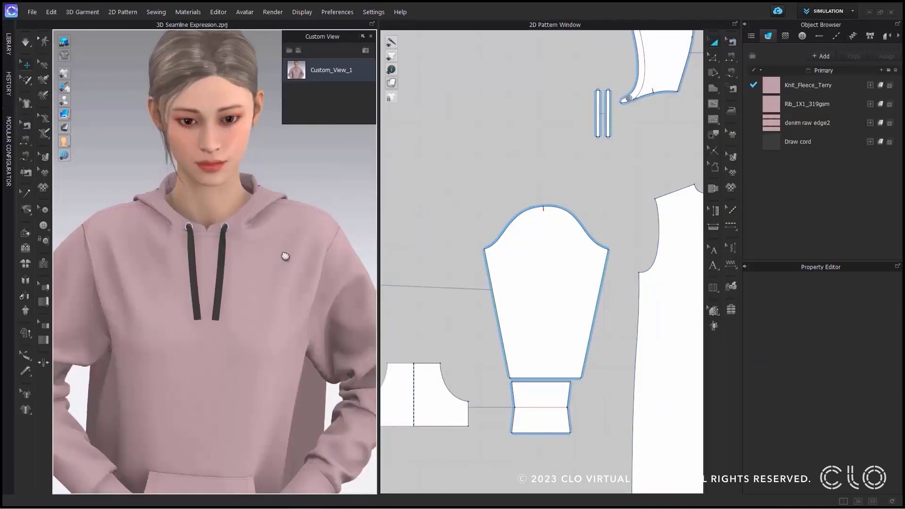
middle_click_drag(283, 255, 291, 229)
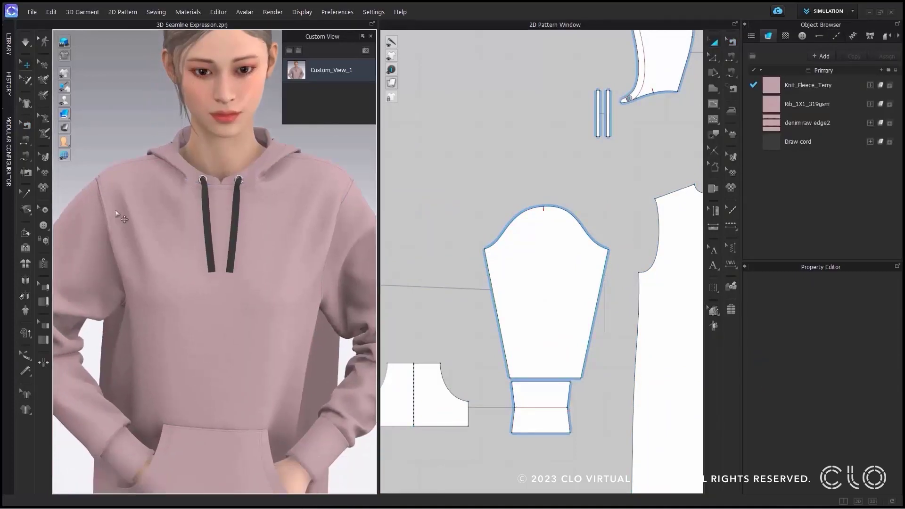
right_click_drag(299, 236, 148, 220)
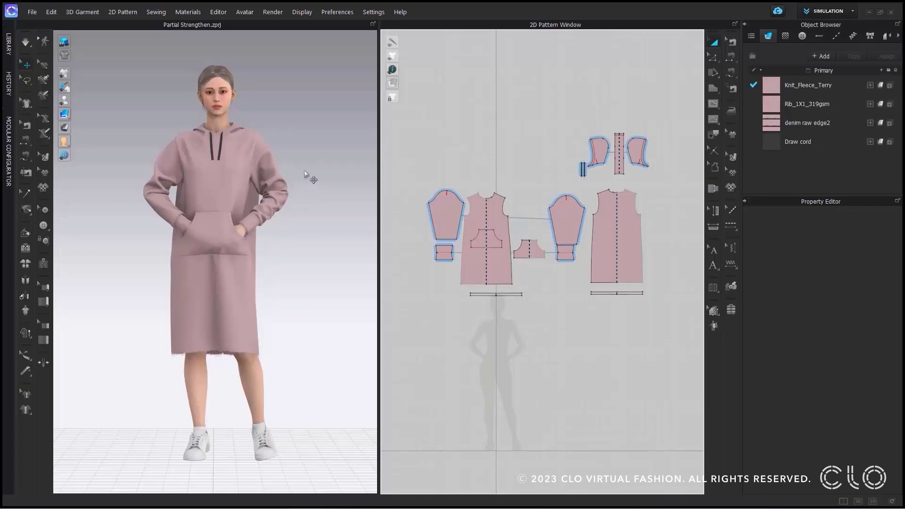
Brush-select the mesh around the left sleeve's elbow with a brush size of 34, filling the area out on the 2D pattern
left_click(25, 81)
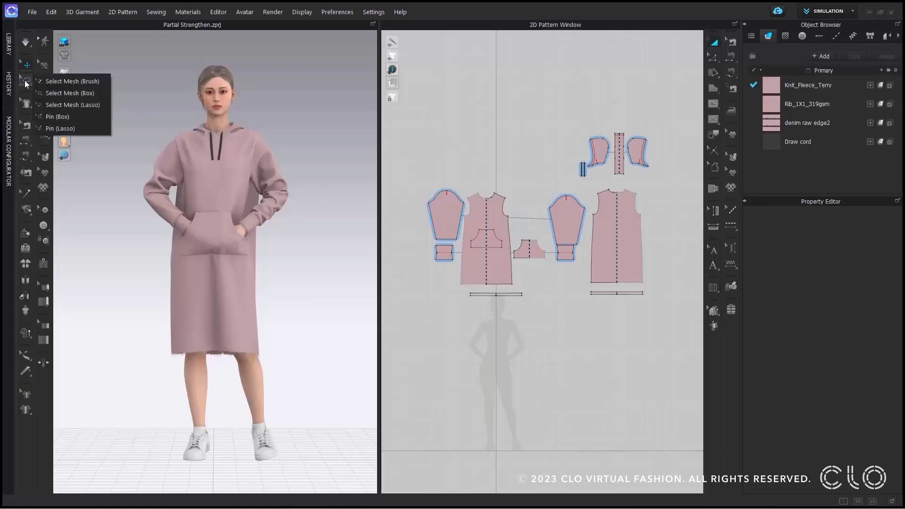
left_click(89, 81)
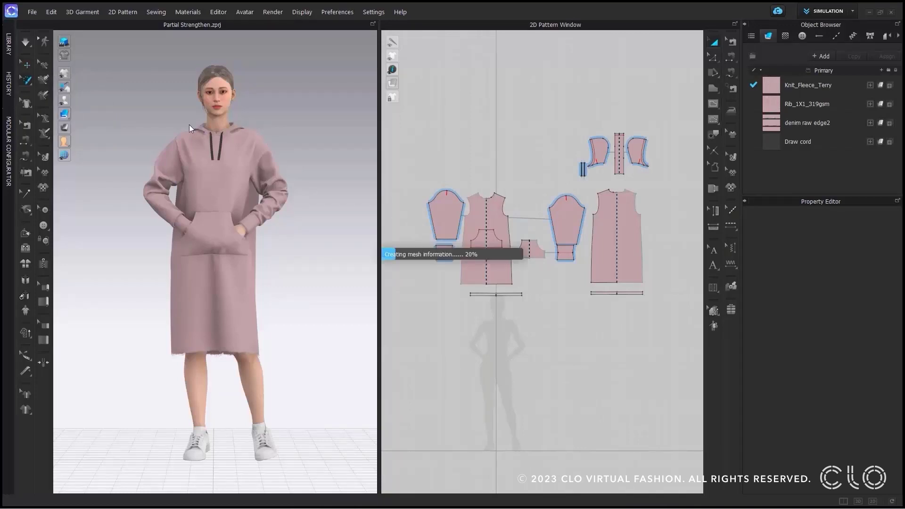
scroll(289, 165, "up", 3)
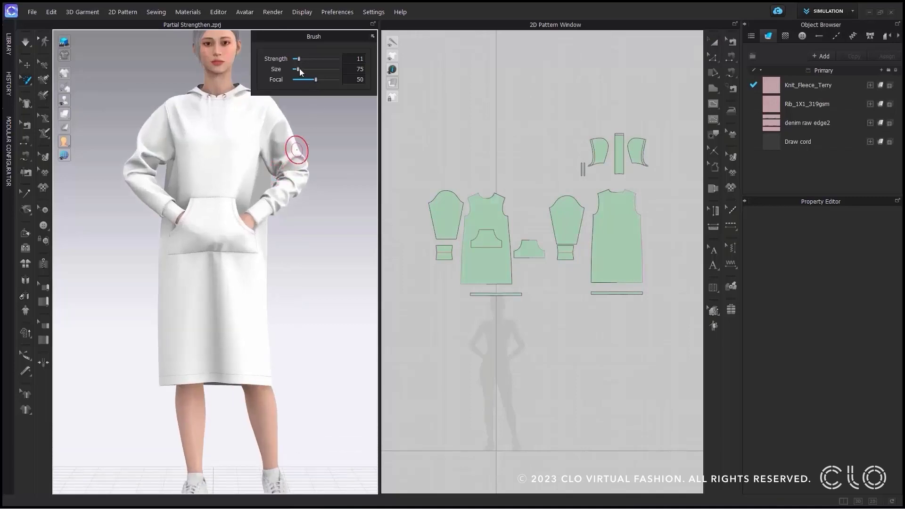
left_click_drag(298, 69, 296, 69)
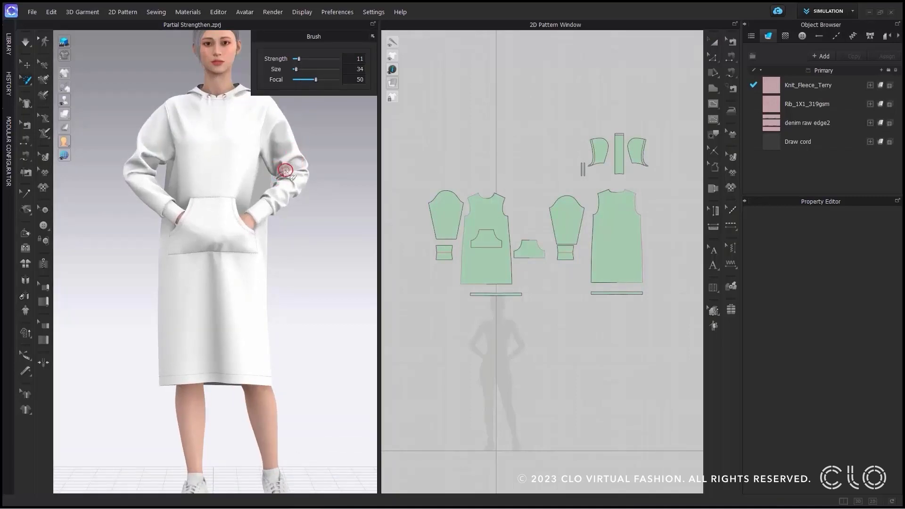
mouse_move(286, 170)
left_mouse_down()
mouse_move(283, 186)
mouse_move(297, 172)
mouse_move(290, 193)
mouse_move(288, 174)
mouse_move(285, 194)
mouse_move(303, 168)
left_mouse_up()
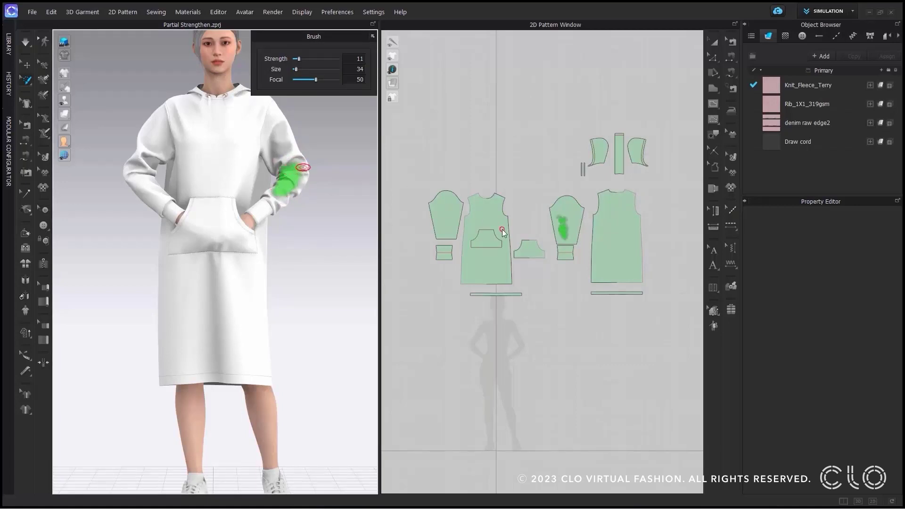
scroll(572, 224, "up", 8)
mouse_move(578, 204)
left_mouse_down()
mouse_move(523, 199)
mouse_move(533, 221)
mouse_move(561, 226)
mouse_move(517, 231)
mouse_move(551, 213)
mouse_move(588, 233)
left_mouse_up()
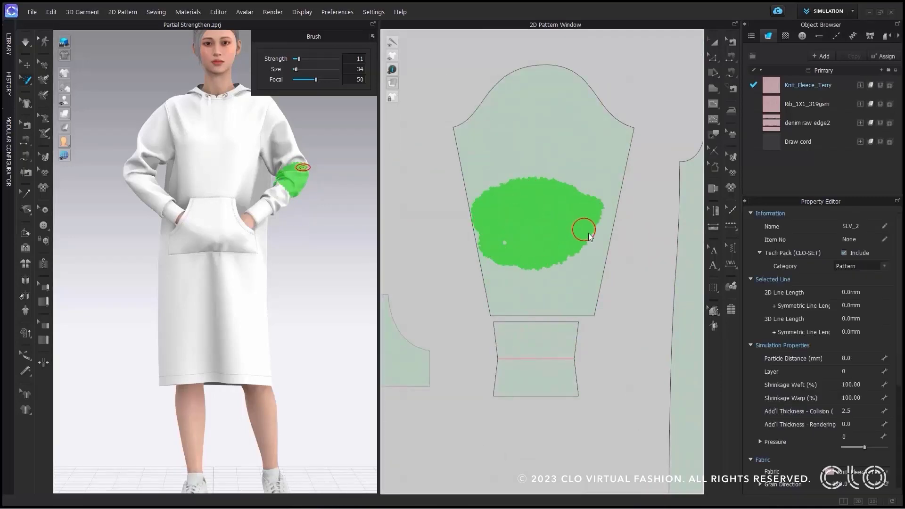
Box-select the mesh of the left sleeve's elbow in 3D and of the sleeve pattern's lower half in 2D
left_click(29, 83)
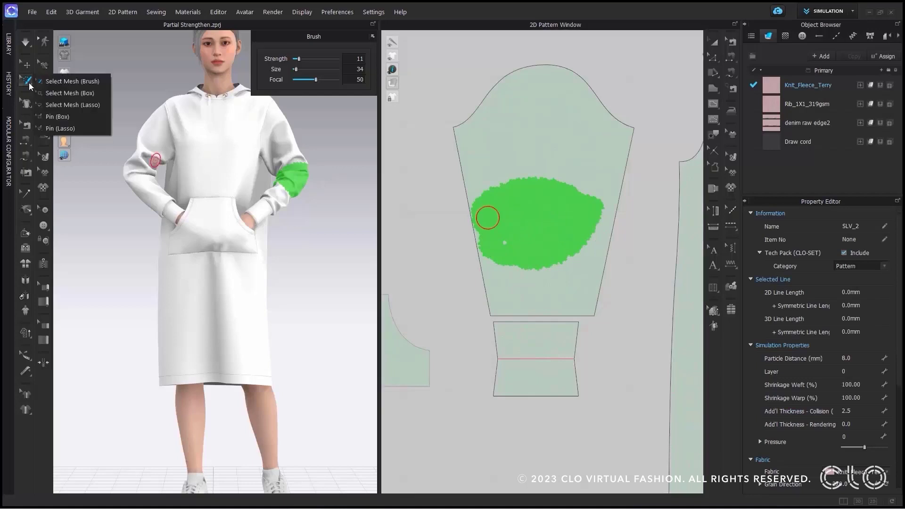
left_click(71, 92)
left_click_drag(276, 172, 316, 212)
left_click_drag(463, 213, 630, 318)
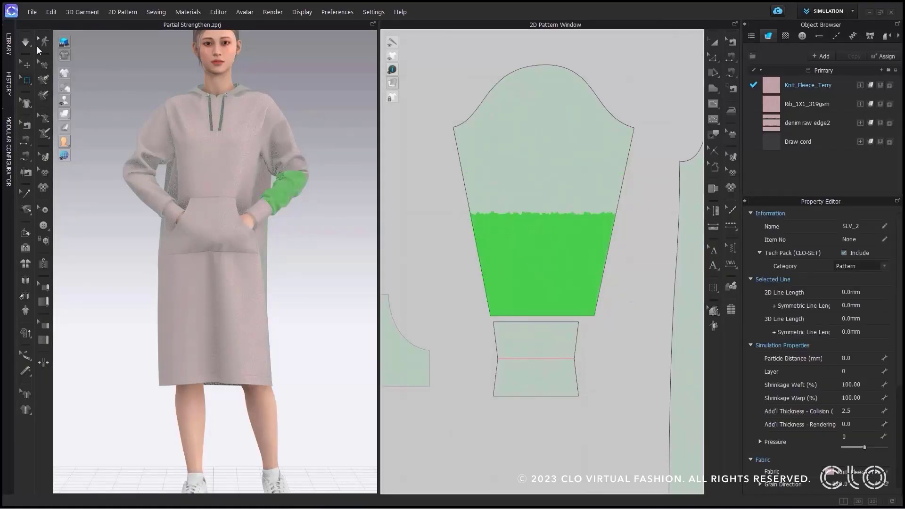
Lasso-select the left sleeve's mesh, first around the elbow in 3D and again across the lower two-thirds of the sleeve pattern
left_click(22, 80)
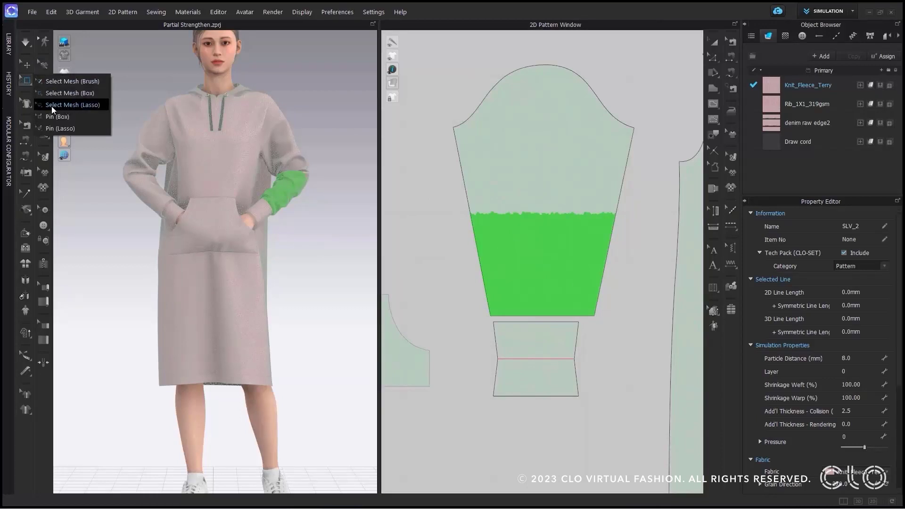
left_click(97, 106)
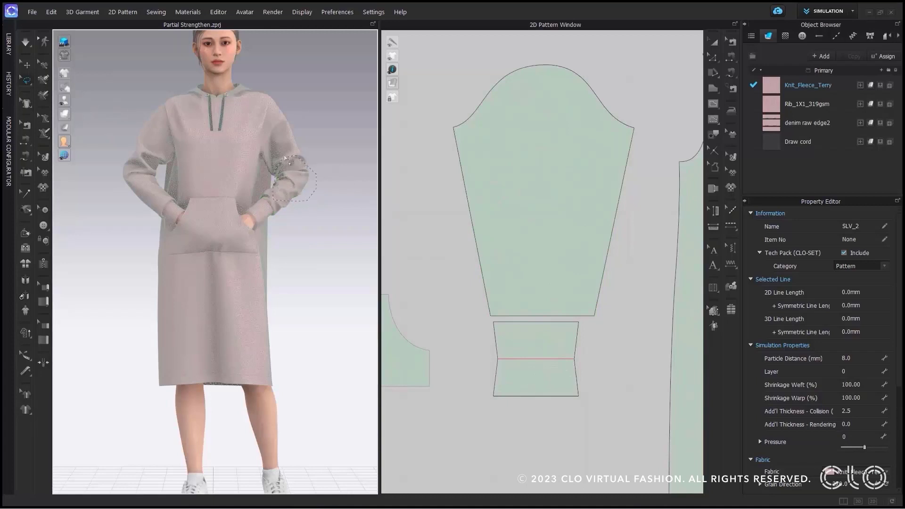
left_click_drag(289, 160, 298, 159)
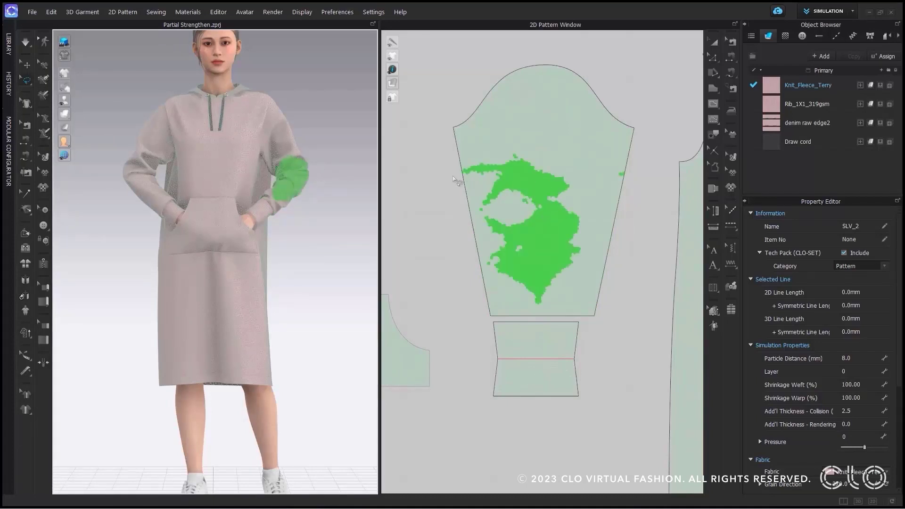
left_click_drag(453, 175, 592, 185)
mouse_move(619, 301)
left_mouse_down()
mouse_move(582, 318)
mouse_move(482, 312)
mouse_move(456, 171)
left_mouse_up()
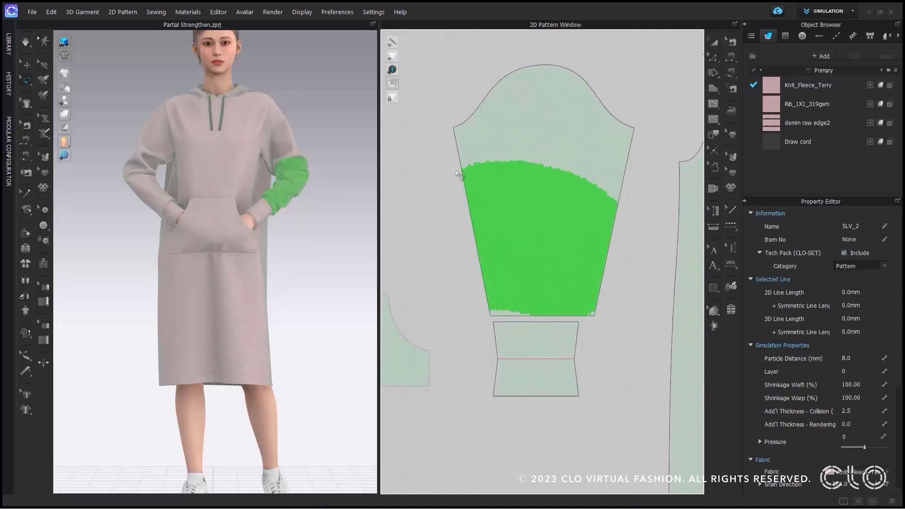
Apply Strengthen to the selected mesh of the left sleeve and inspect the area up close
right_click(293, 172)
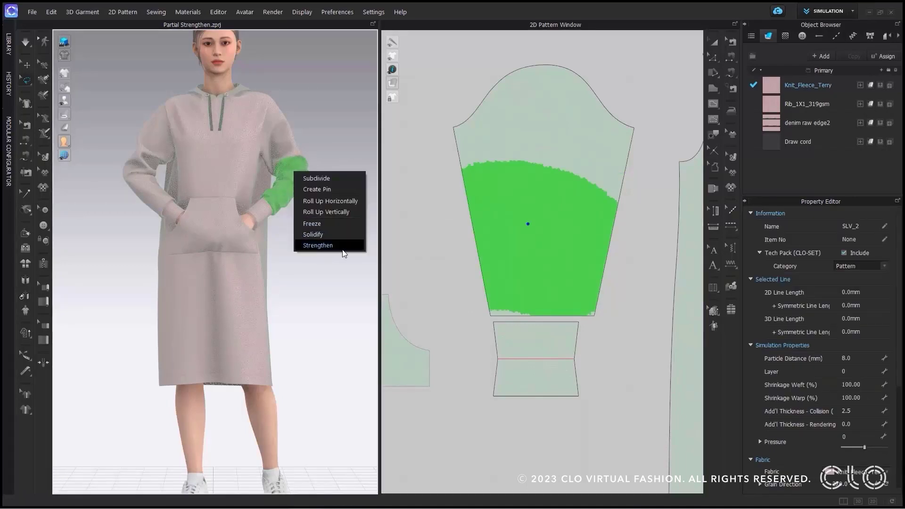
left_click(318, 246)
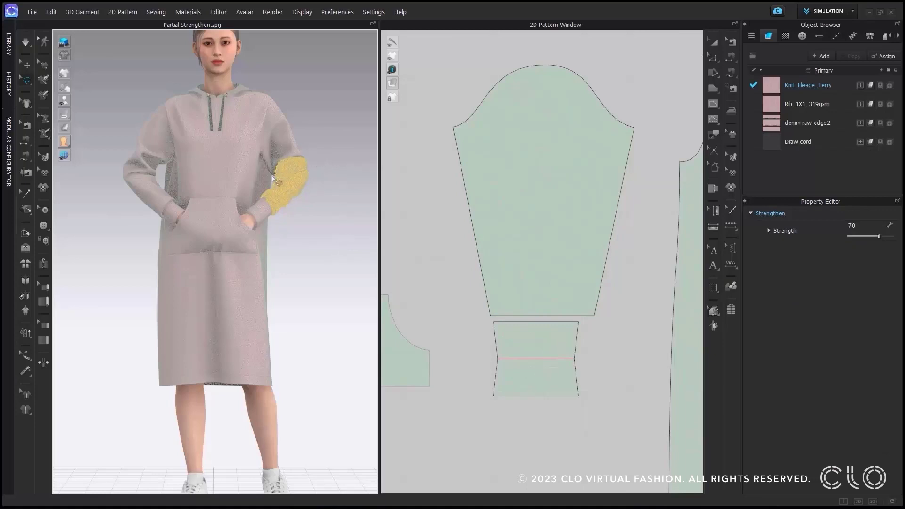
scroll(315, 151, "up", 6)
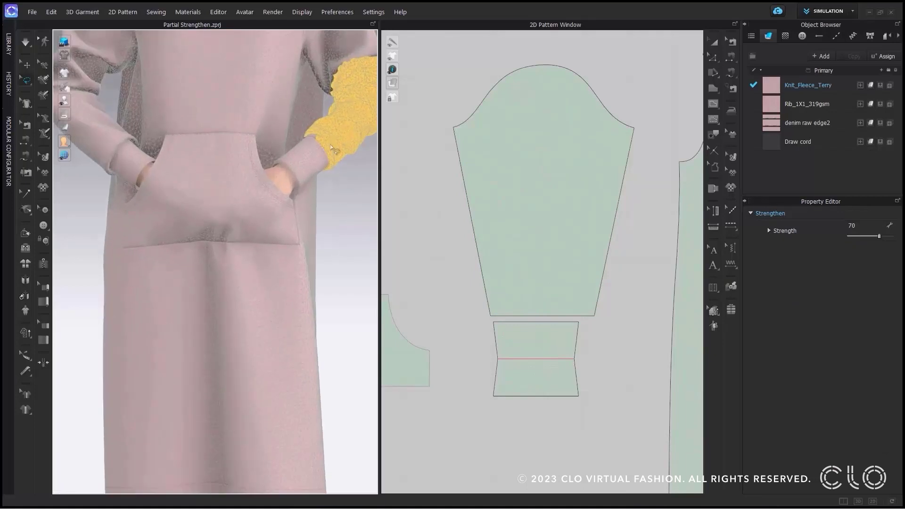
scroll(317, 161, "up", 4)
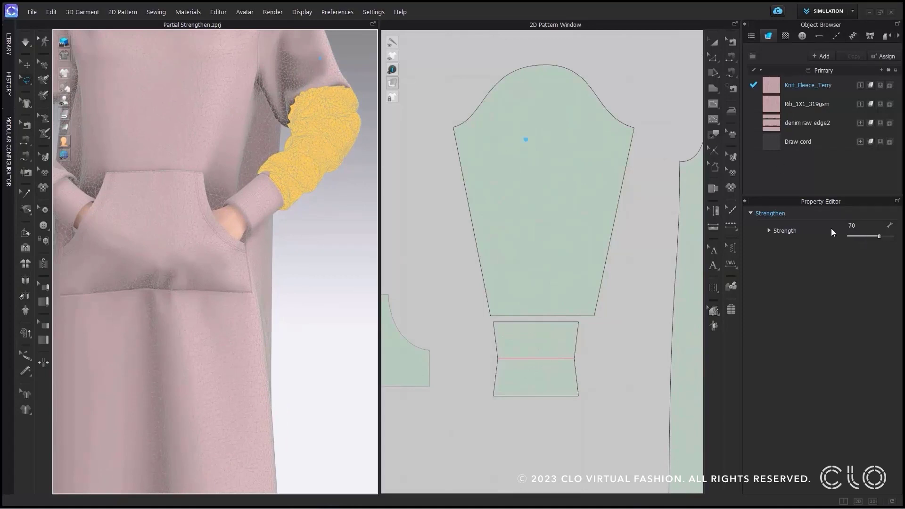
Simulate the garment and raise the Strength of the left sleeve's strengthened mesh to 90
left_click(26, 44)
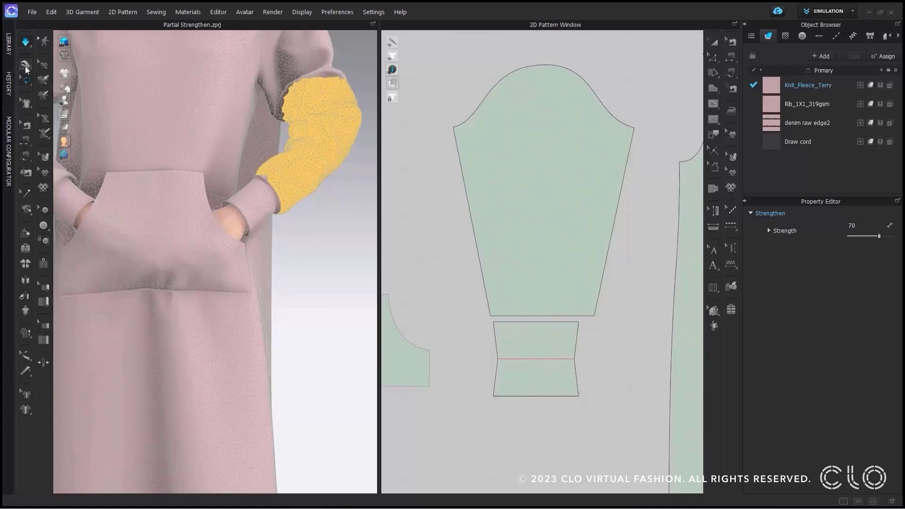
left_click(26, 66)
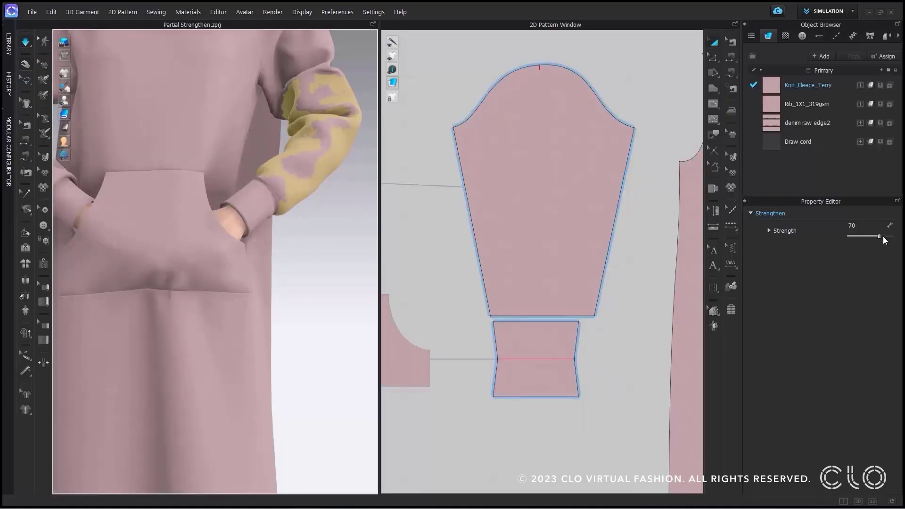
mouse_move(887, 240)
left_mouse_down()
mouse_move(899, 239)
mouse_move(888, 237)
left_mouse_up()
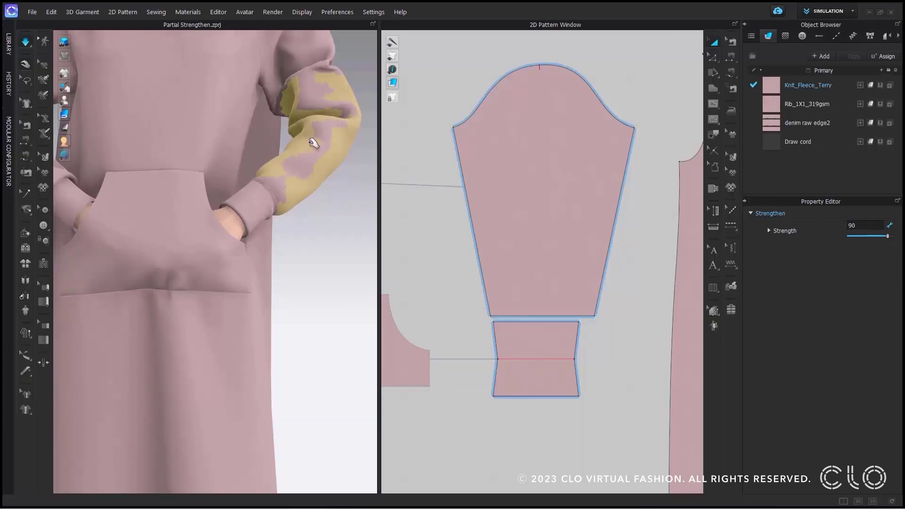
Tug the left sleeve at the elbow and upper arm while simulating, stop the simulation and deselect the sleeve
scroll(317, 141, "down", 2)
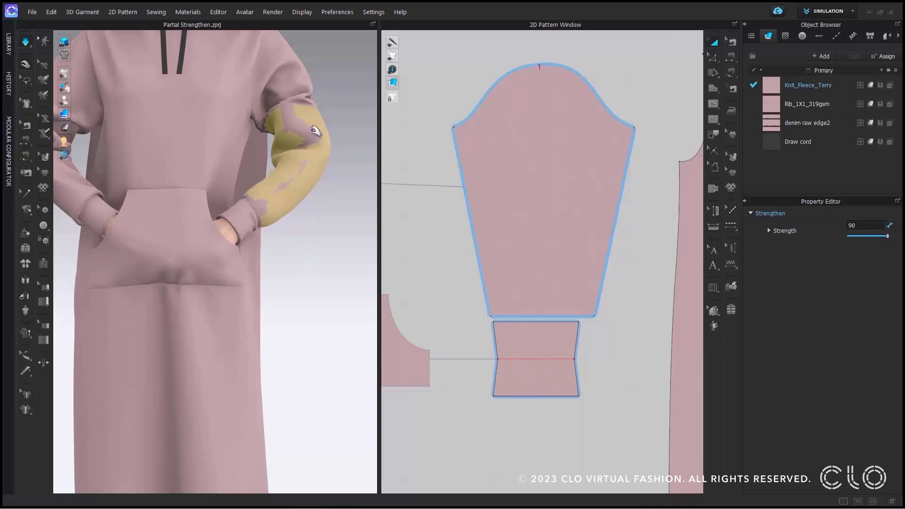
left_click(330, 126)
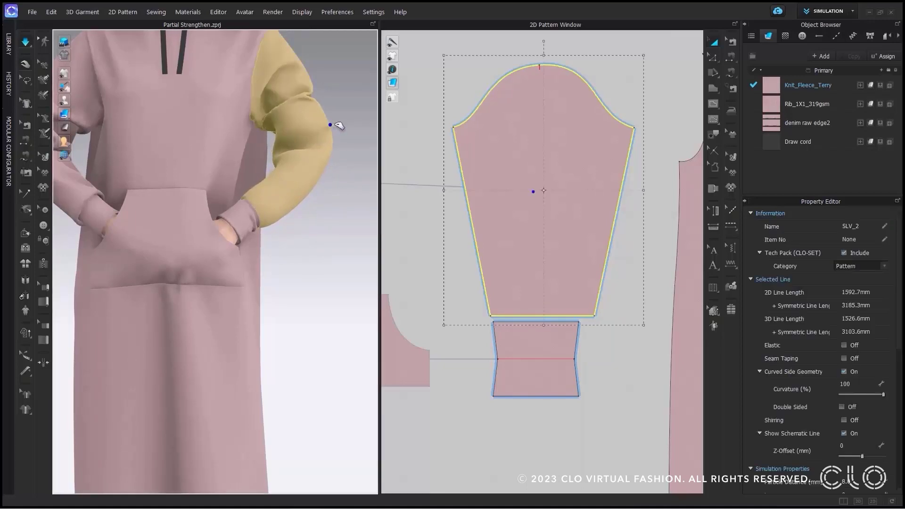
left_click_drag(342, 124, 299, 72)
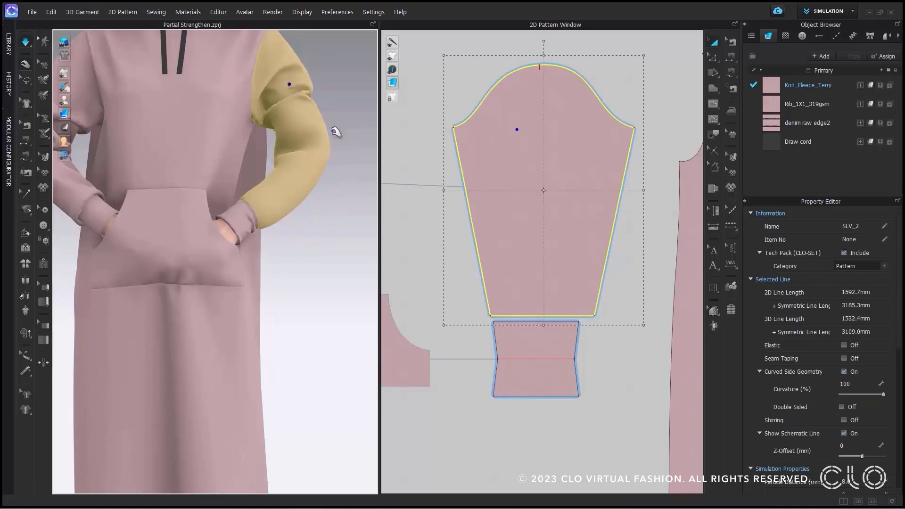
middle_click_drag(346, 140, 364, 149)
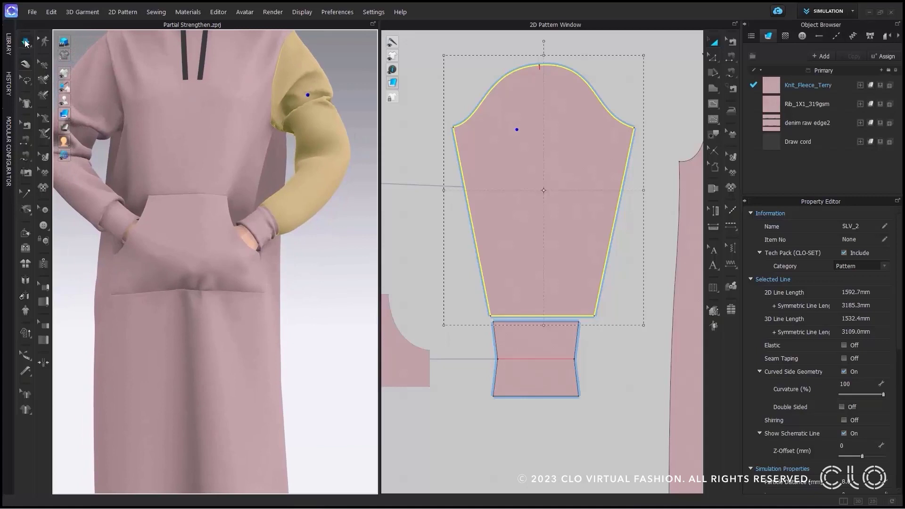
left_click(26, 42)
left_click(330, 172)
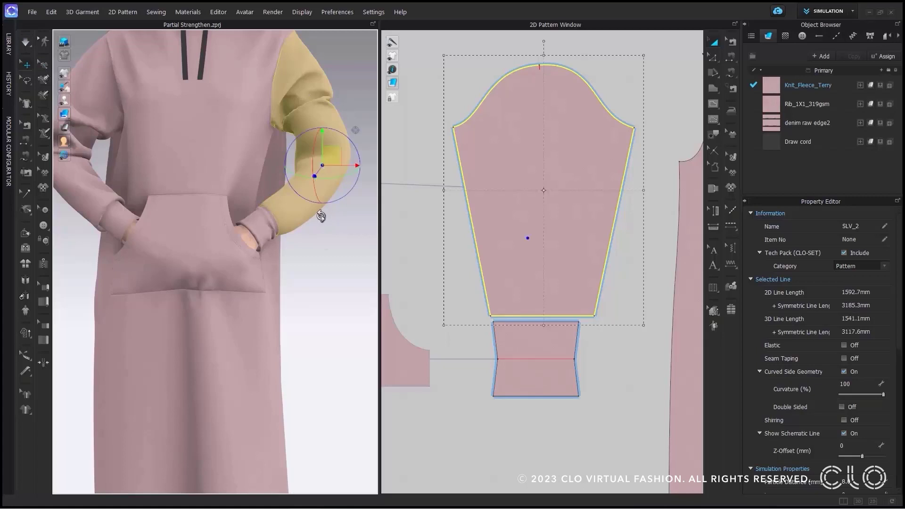
left_click(351, 253)
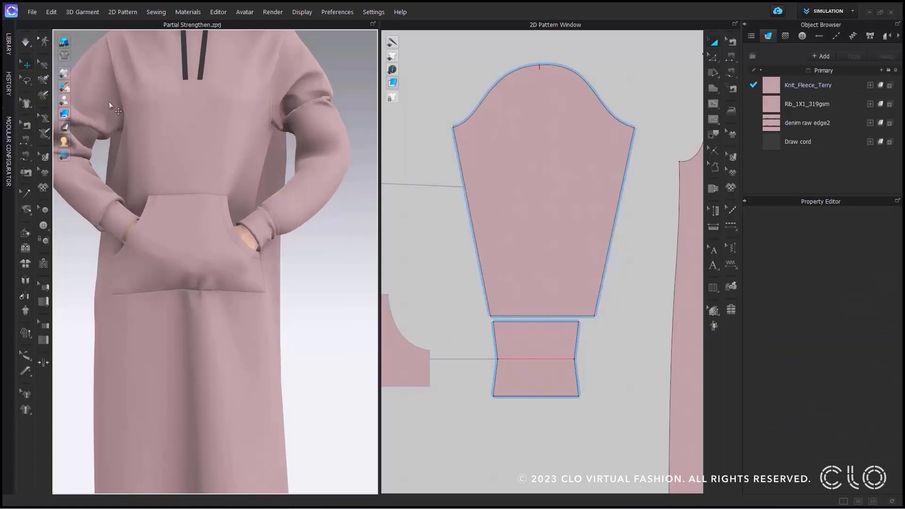
Select the left sleeve's strengthened mesh, try a Strength of 100, reset it to 70 and simulate the garment
left_click(28, 80)
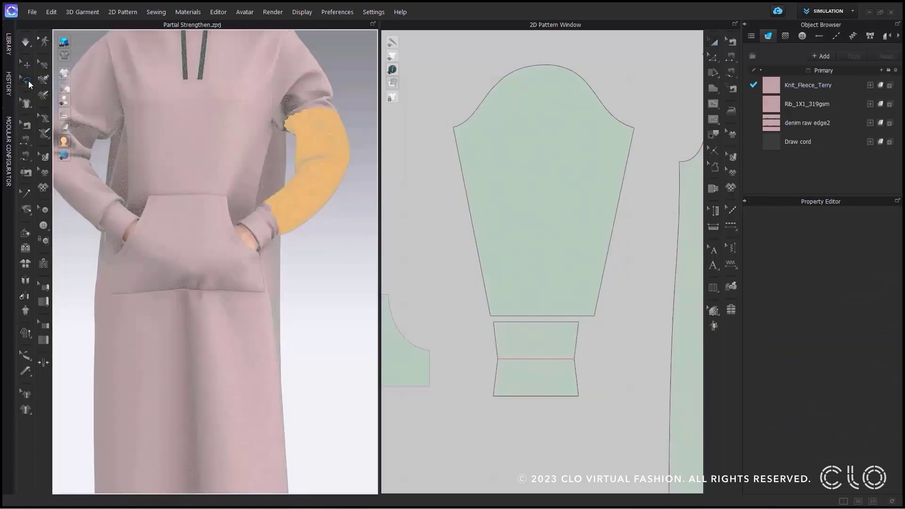
left_click(330, 150)
left_click_drag(888, 237, 897, 238)
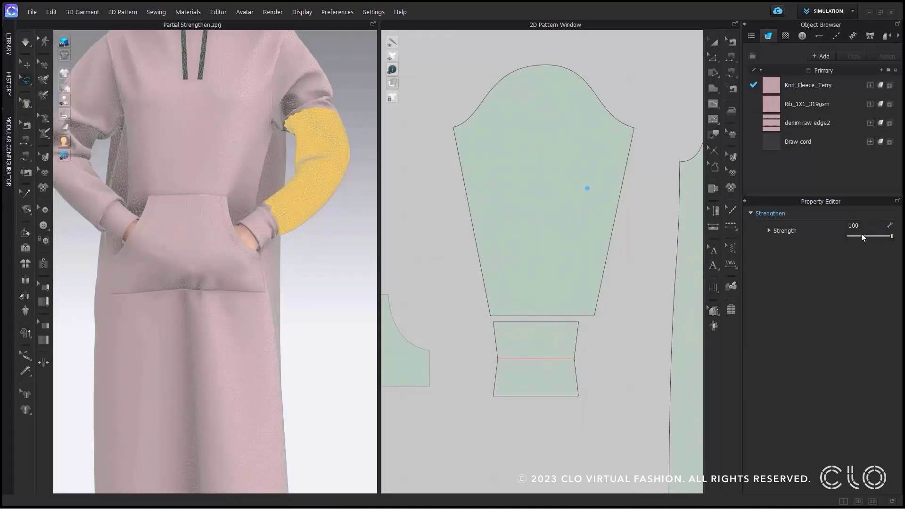
left_click_drag(892, 237, 881, 239)
double_click(853, 225)
key("Return")
left_click(26, 45)
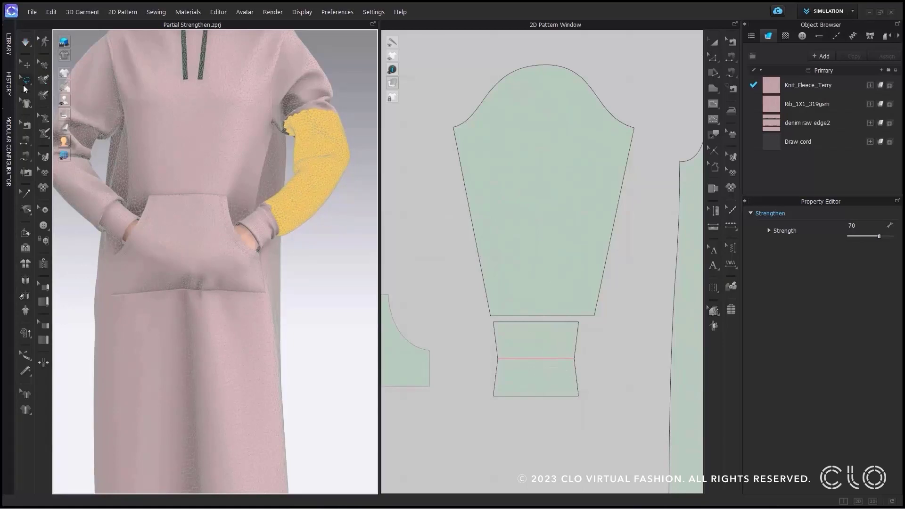
Unstrengthen the left sleeve's selected mesh and simulate the garment, grabbing the sleeve to check its drape
right_click(328, 158)
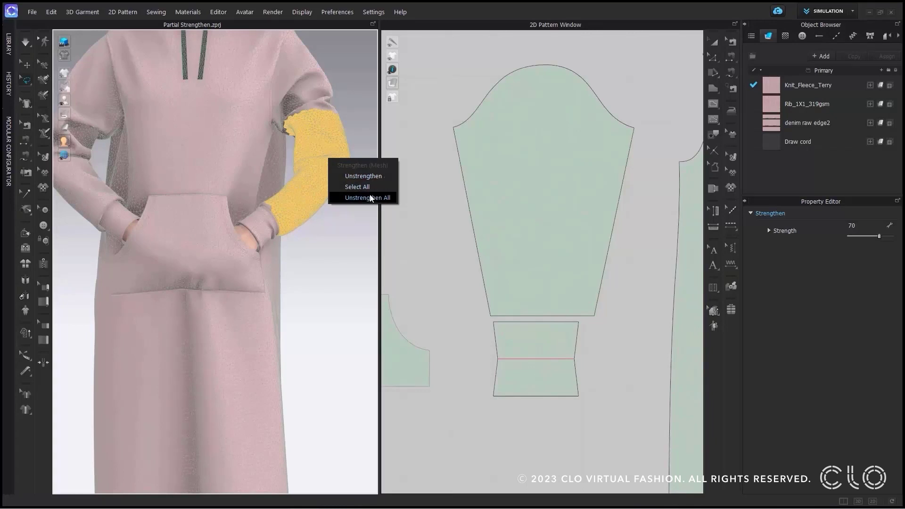
left_click(383, 177)
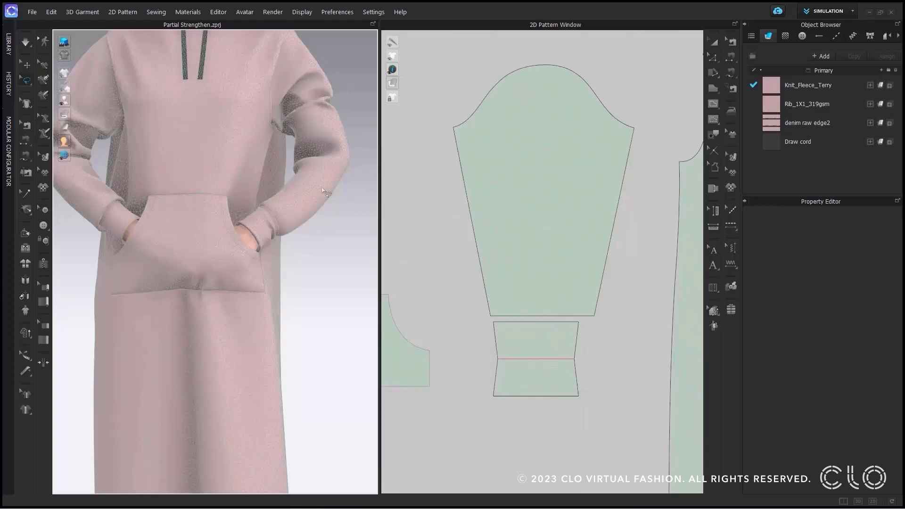
left_click(26, 46)
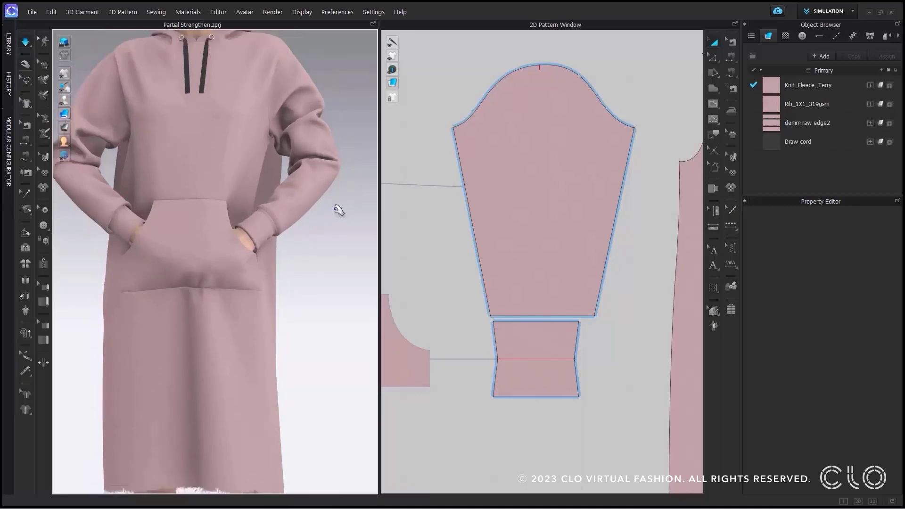
mouse_move(340, 209)
middle_mouse_down()
mouse_move(346, 214)
mouse_move(354, 200)
middle_mouse_up()
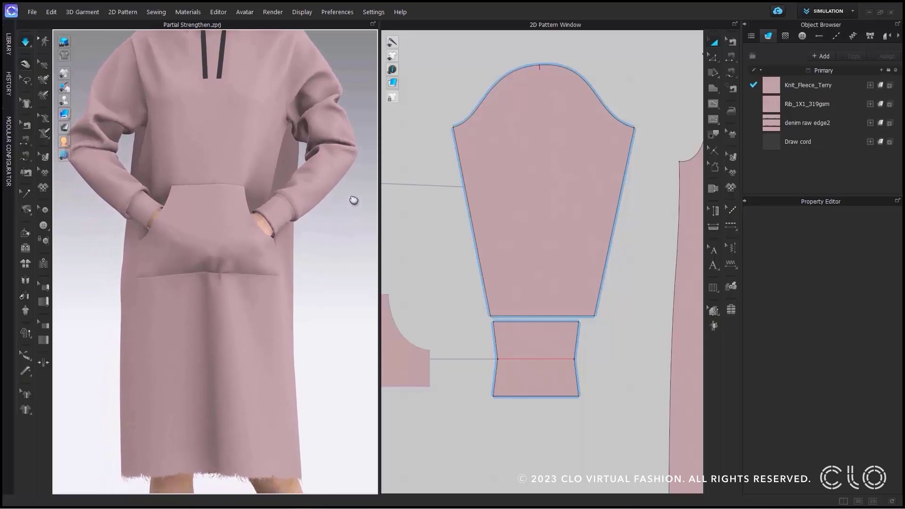
scroll(354, 201, "up", 2)
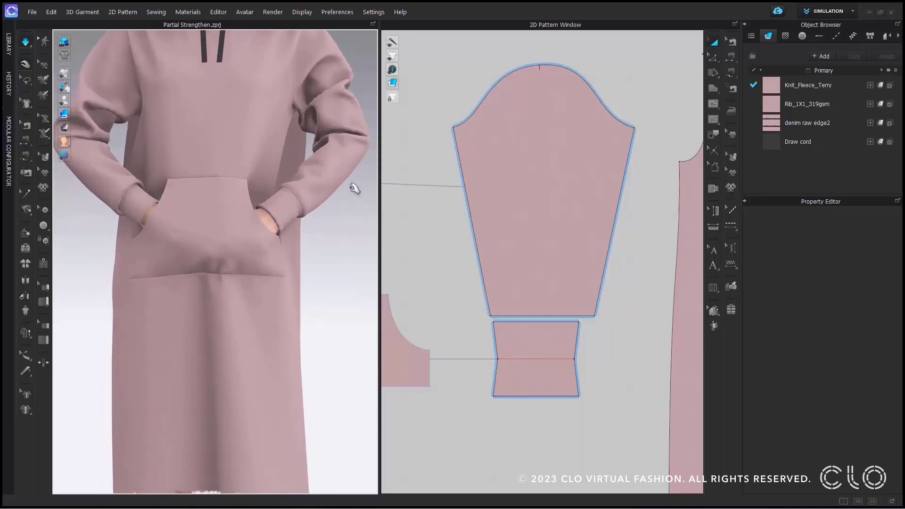
left_click(340, 179)
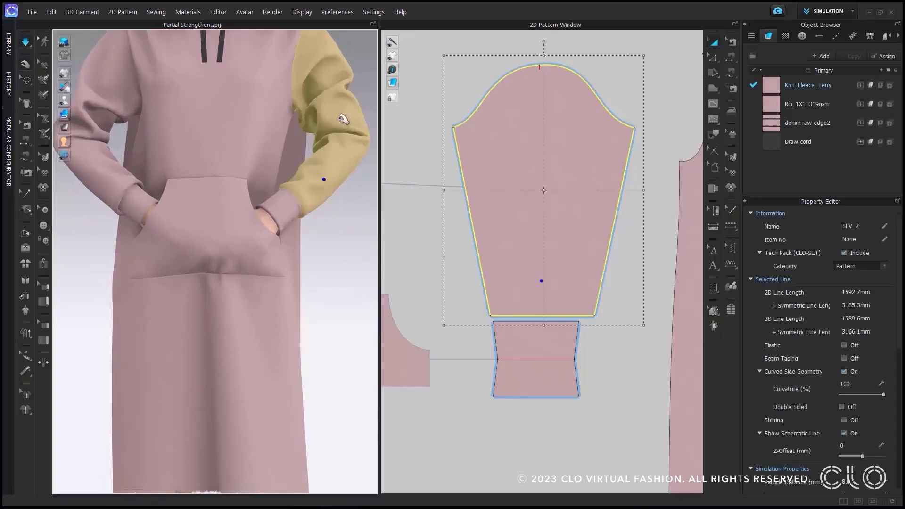
left_click(360, 212)
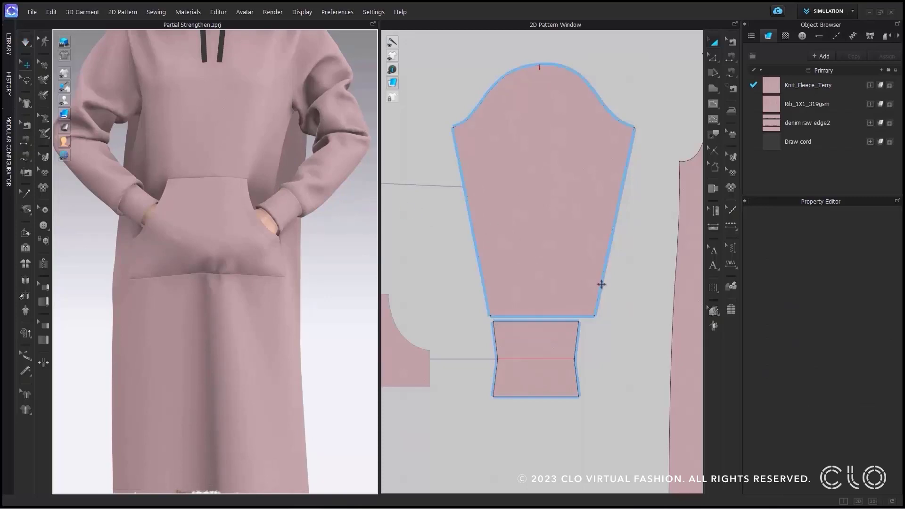
Examine the complete pattern layout and compare the dressed avatar with the saved snapshot in the image viewer
scroll(641, 314, "down", 8)
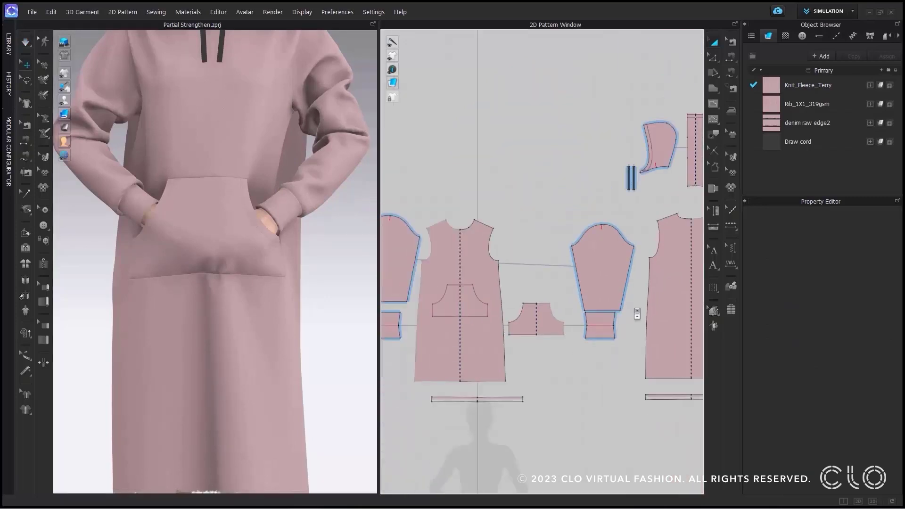
middle_click_drag(575, 286, 579, 275)
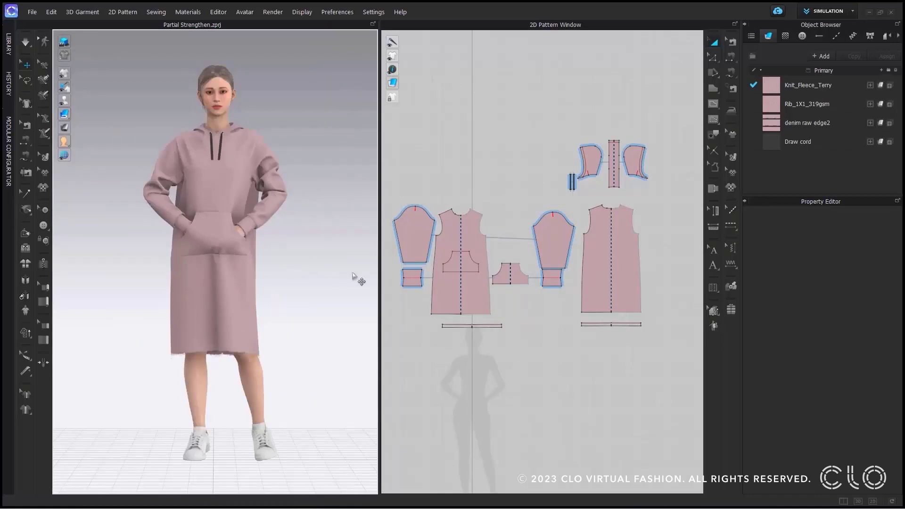
key("alt+Tab")
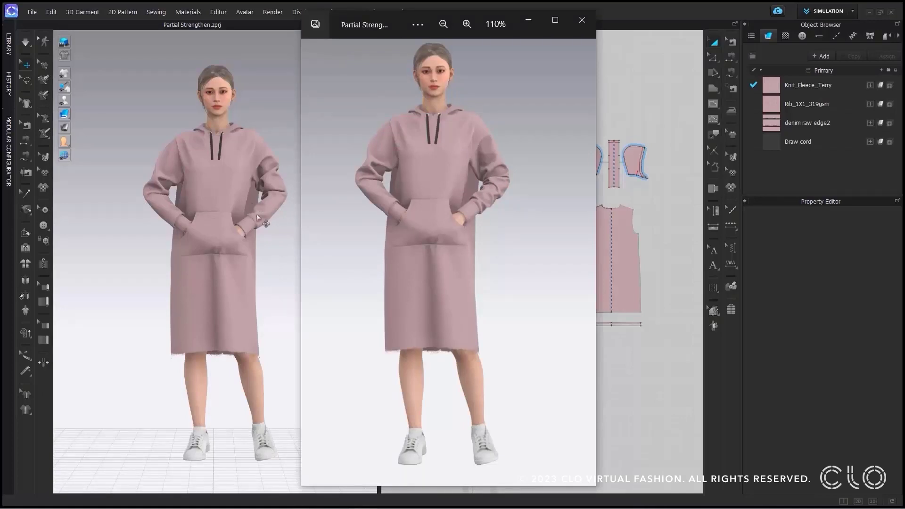
key("alt+Tab")
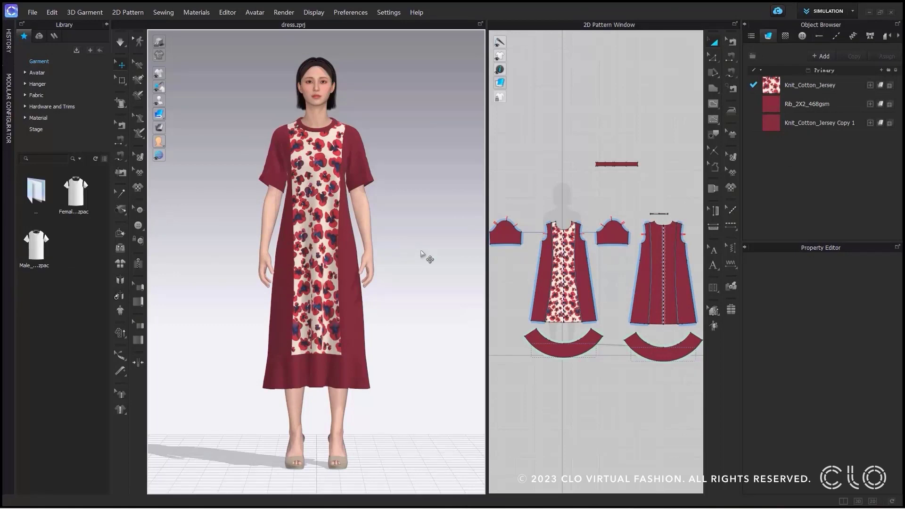
In the dress project, use Edit Styleline to shift the front princess seam's shoulder end 8.2 mm toward the armhole
scroll(386, 115, "up", 4)
middle_click_drag(386, 115, 376, 197)
scroll(319, 357, "up", 4)
scroll(319, 361, "up", 3)
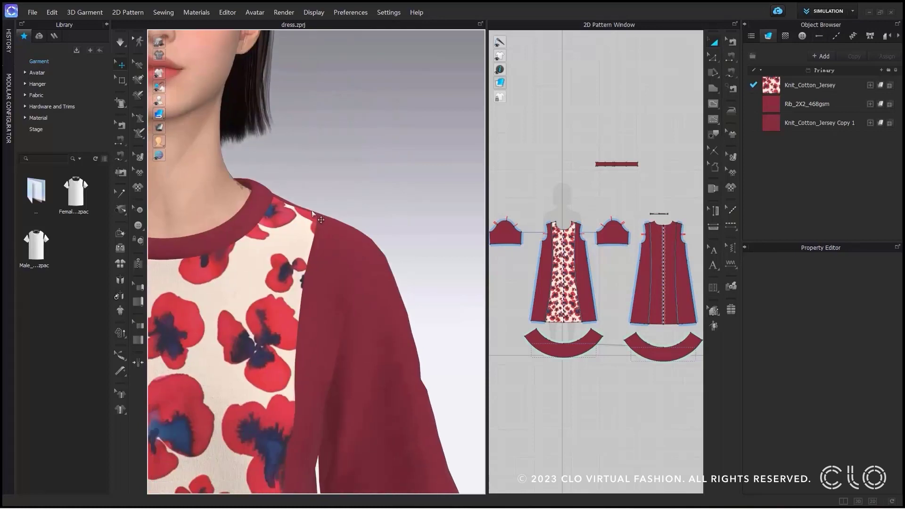
left_click(117, 101)
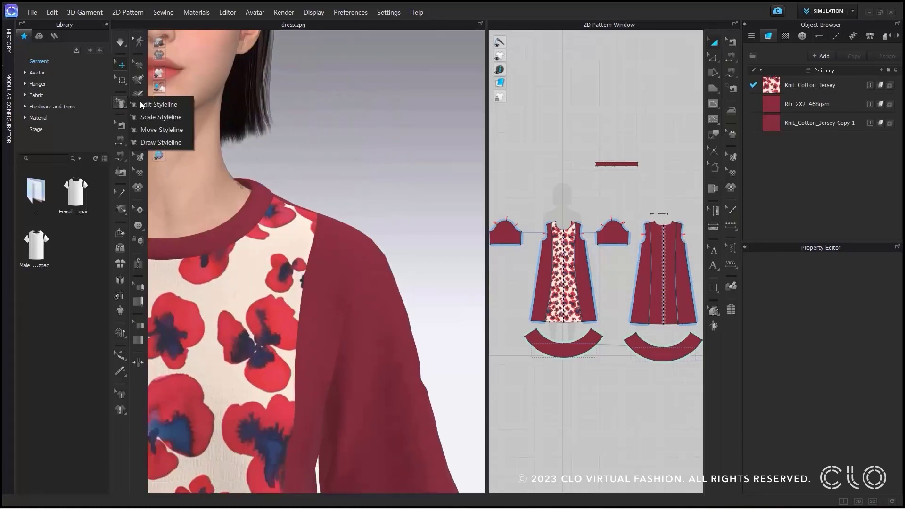
left_click(156, 104)
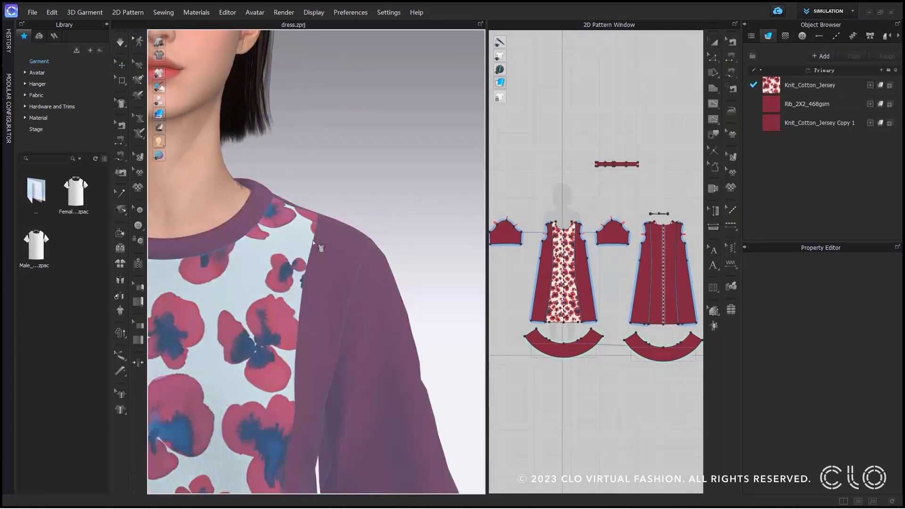
scroll(315, 214, "up", 4)
right_click_drag(333, 223, 310, 244)
left_click_drag(380, 165, 387, 171)
right_click(383, 169)
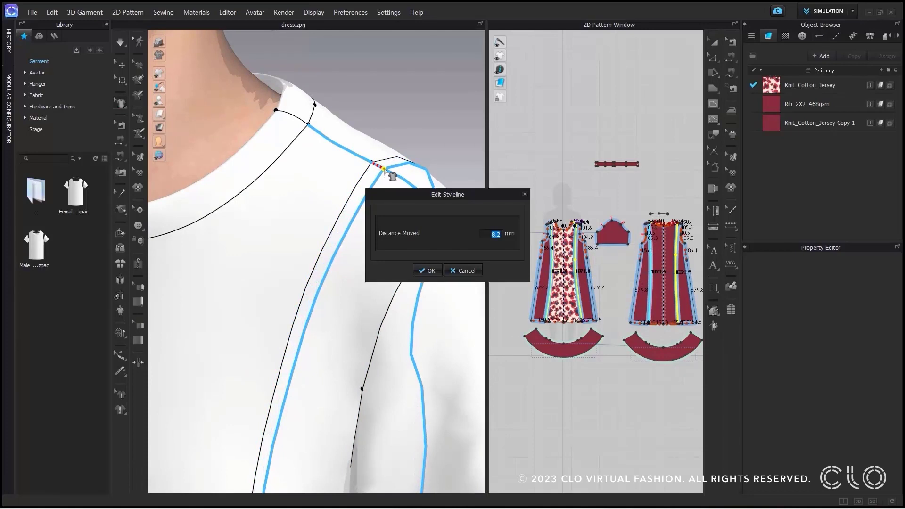
key("Return")
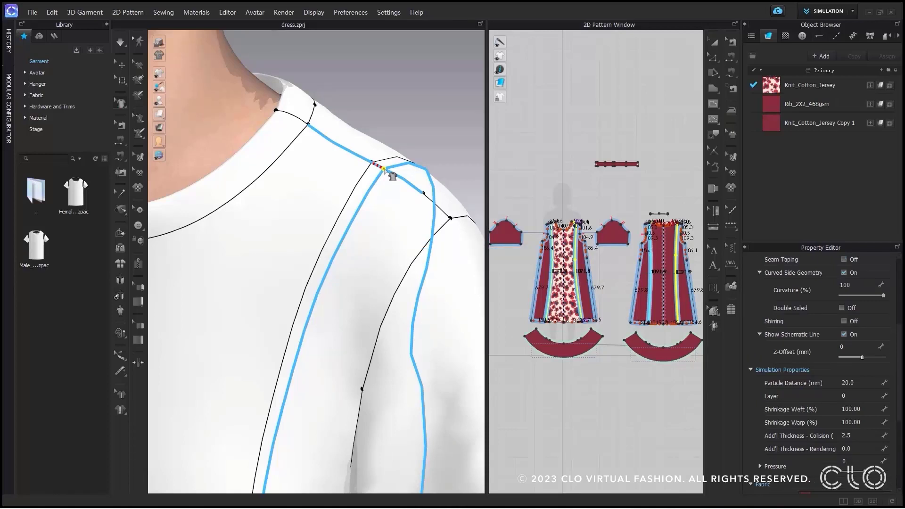
left_click(382, 168)
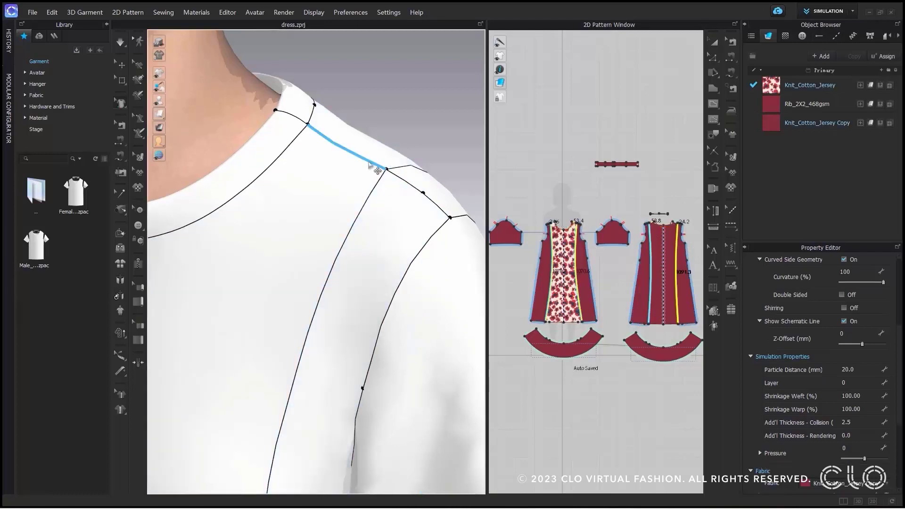
Use Move Styleline to lower the dress's front bottom hem by about 30 mm, and simulate the garment
key("2")
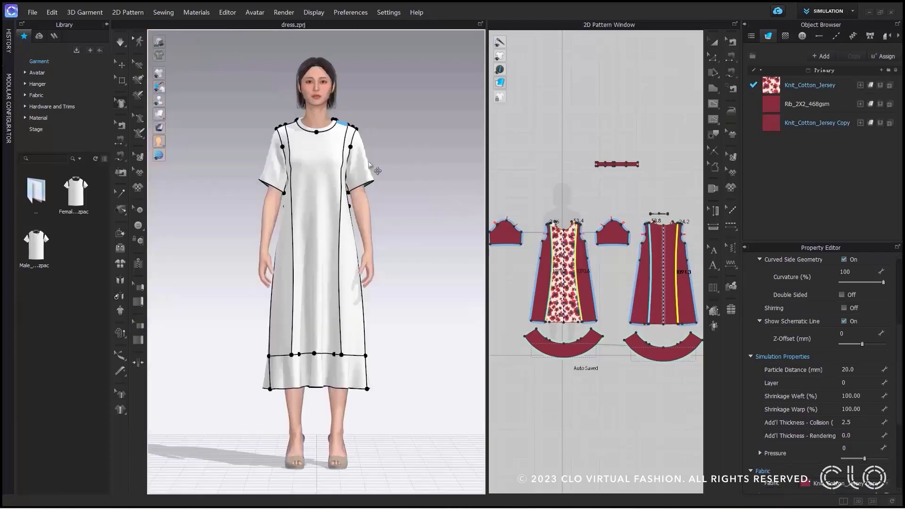
left_click(123, 105)
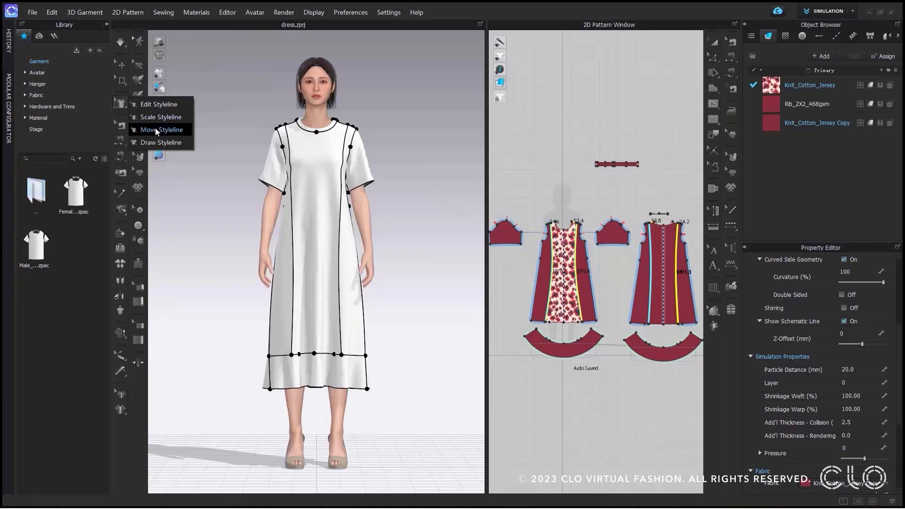
left_click(157, 130)
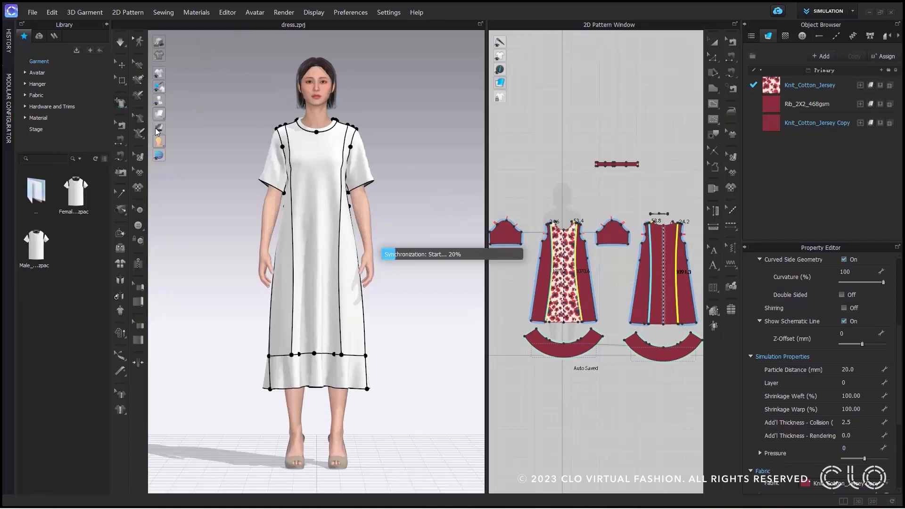
left_click(343, 389)
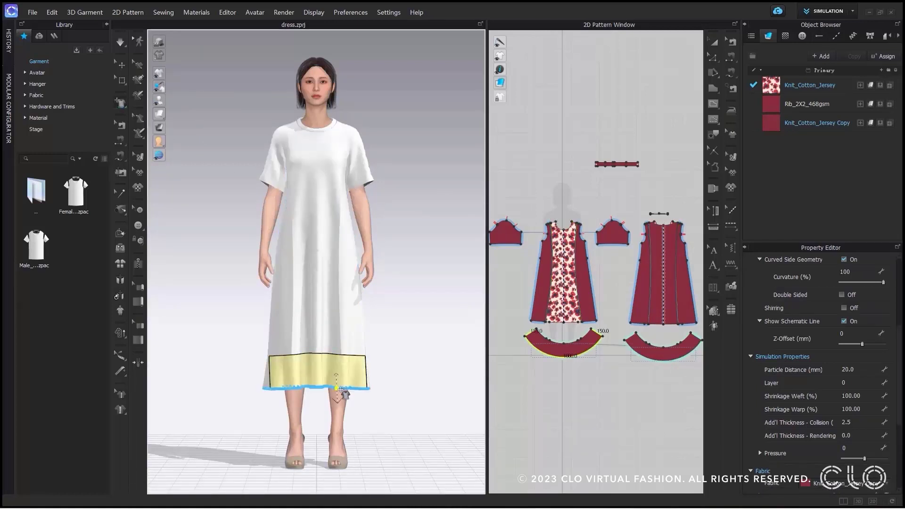
left_click_drag(340, 390, 337, 399)
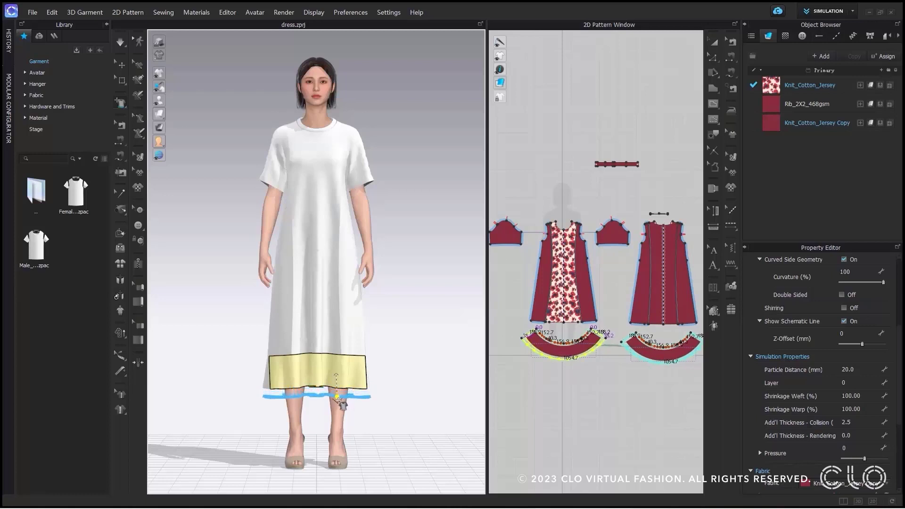
right_click(335, 398)
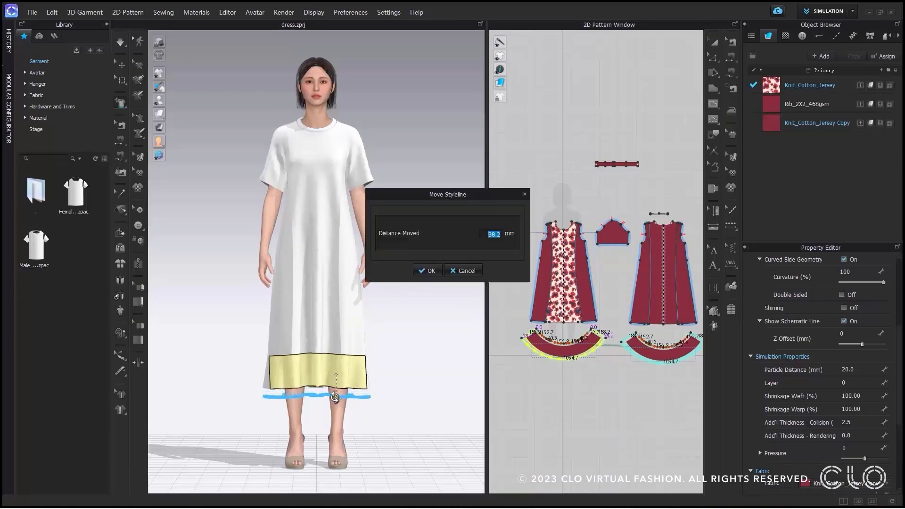
key("Return")
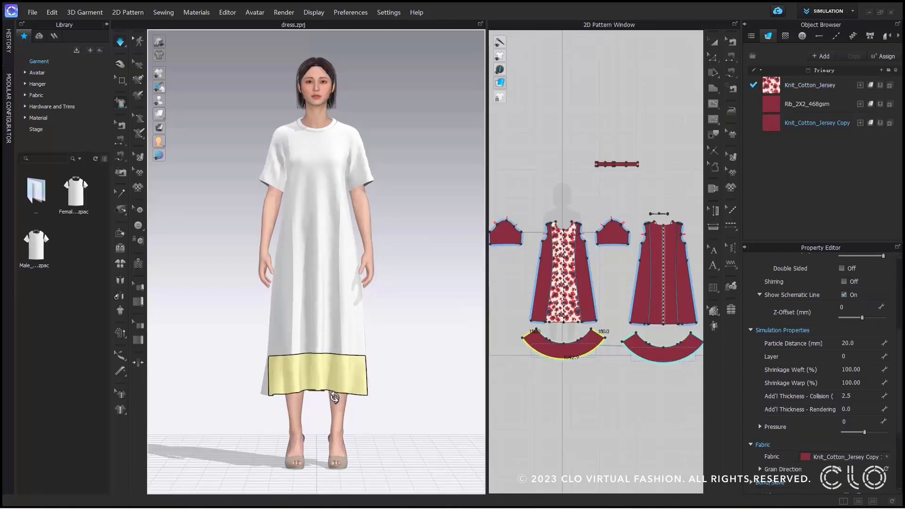
key("space")
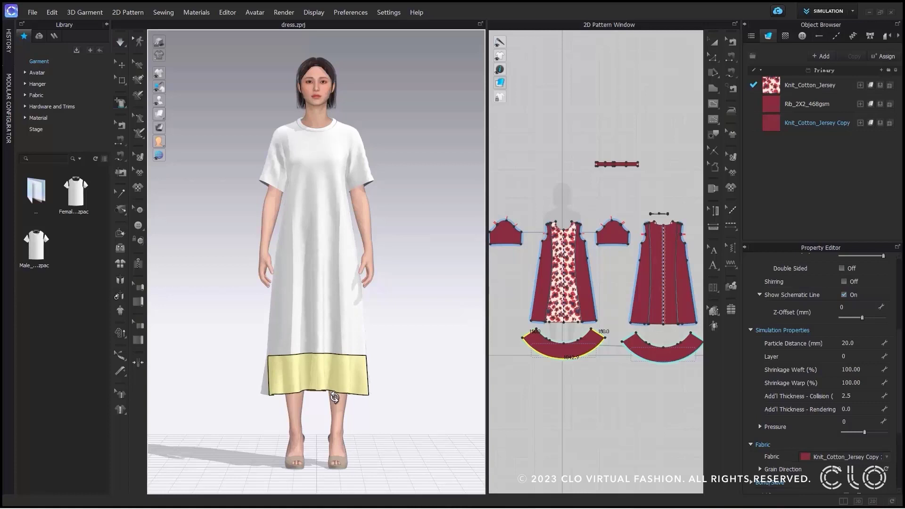
Use Scale Styleline on the avatar's left sleeve hem, with a Distance Moved of 10 mm
left_click(120, 104)
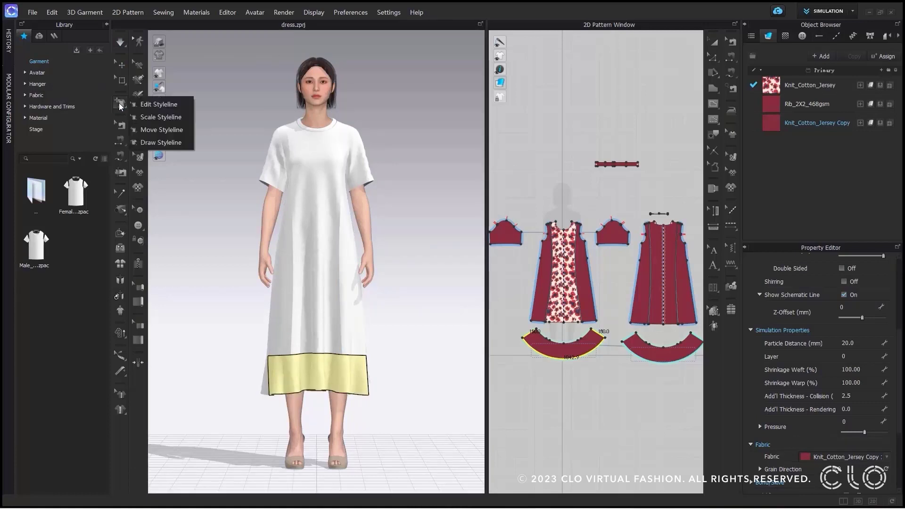
left_click(154, 117)
scroll(384, 158, "up", 5)
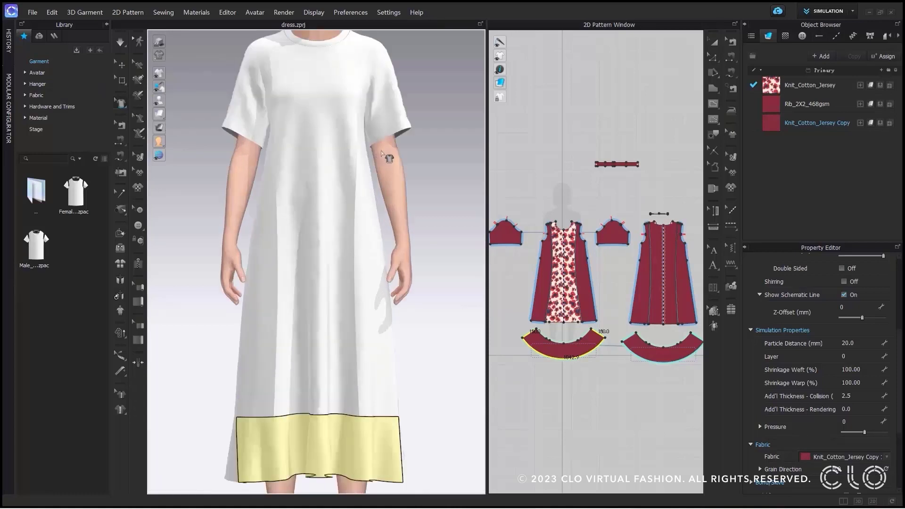
scroll(319, 236, "up", 5)
left_click(355, 186)
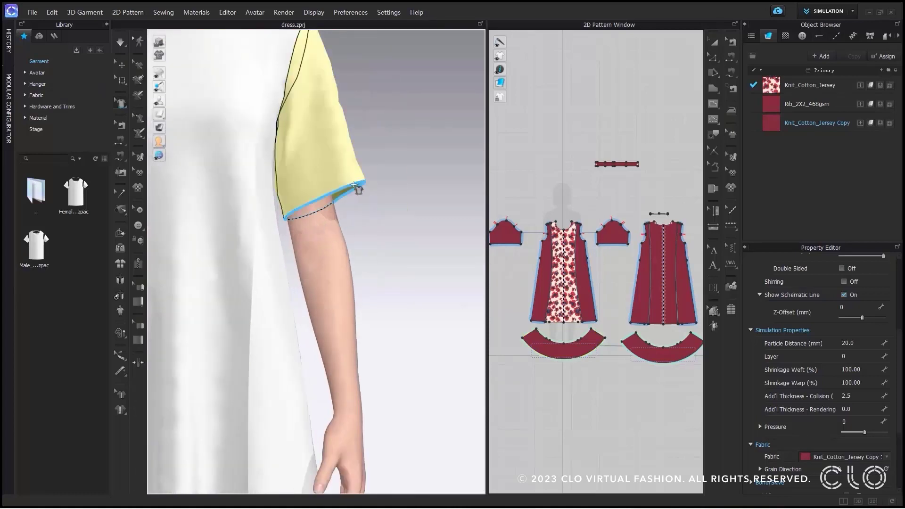
left_click(355, 186)
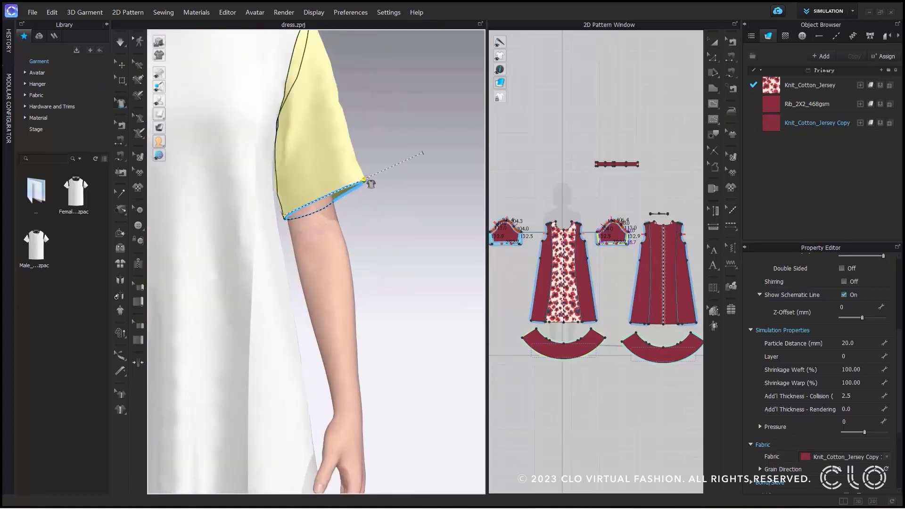
left_click(363, 176)
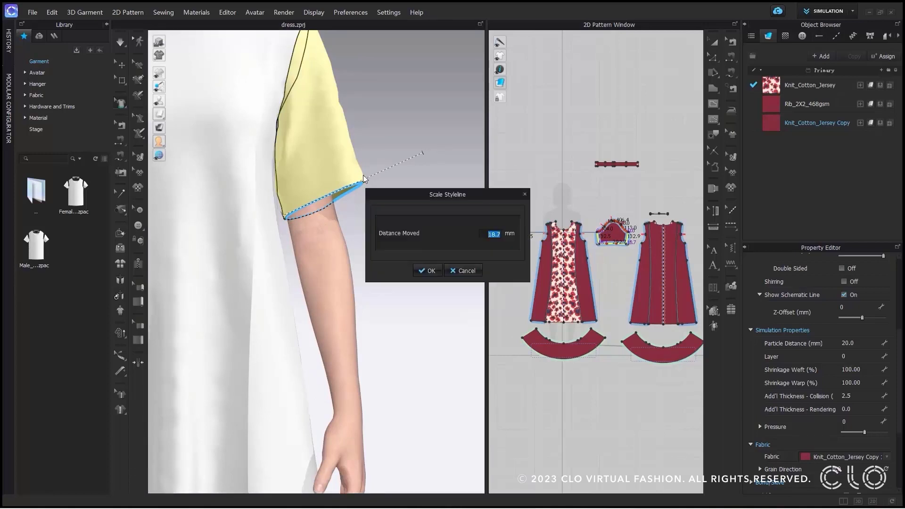
type("10")
key("Return")
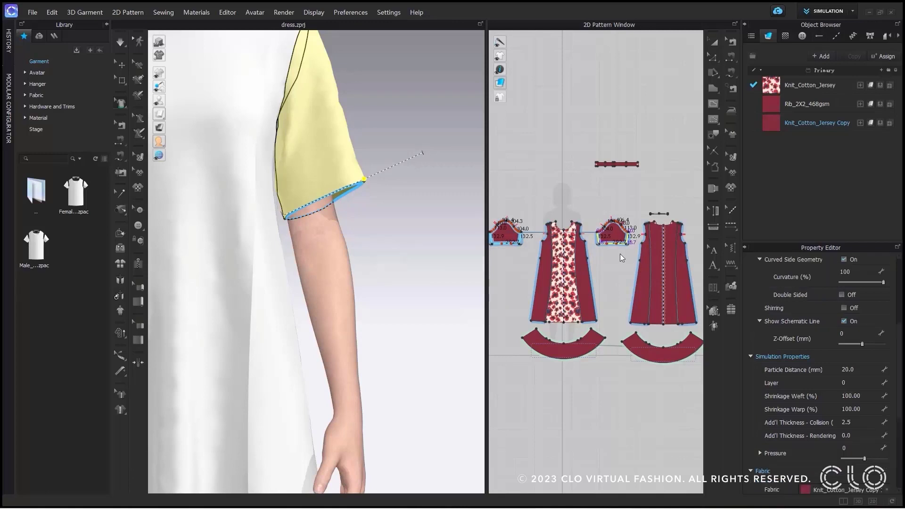
Scale the same sleeve hem inward with a Distance Moved of -10 mm
scroll(620, 253, "up", 4)
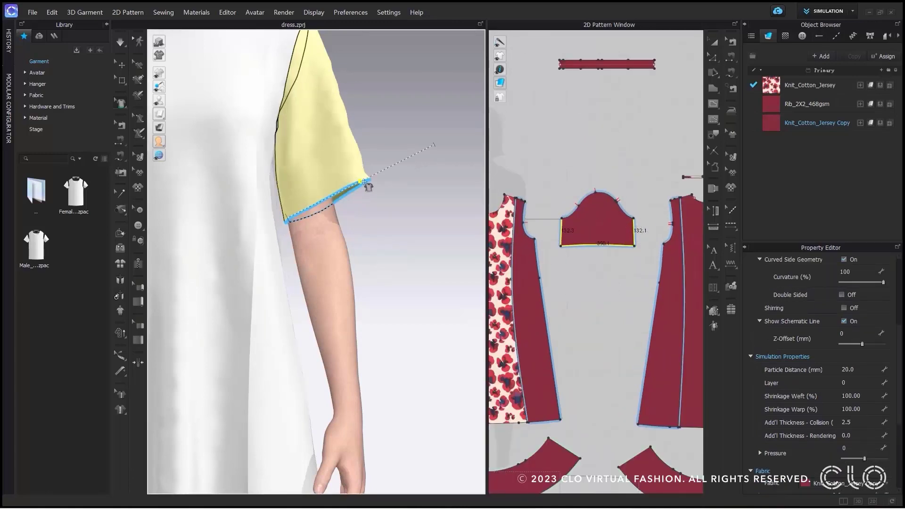
left_click_drag(364, 182, 355, 187)
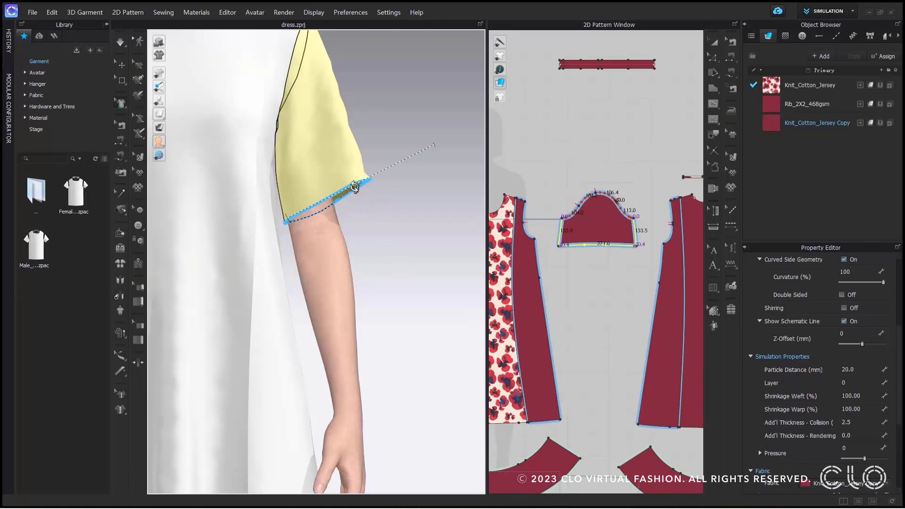
key("Return")
type("-10")
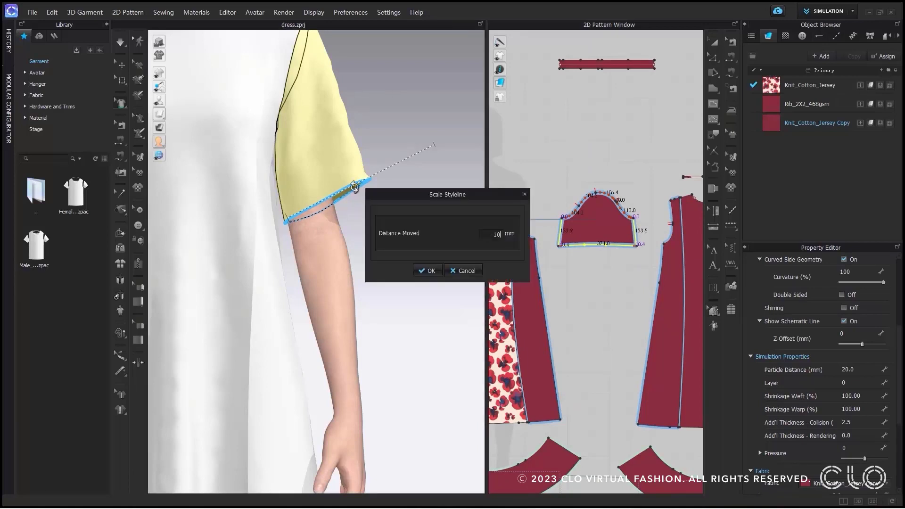
key("Return")
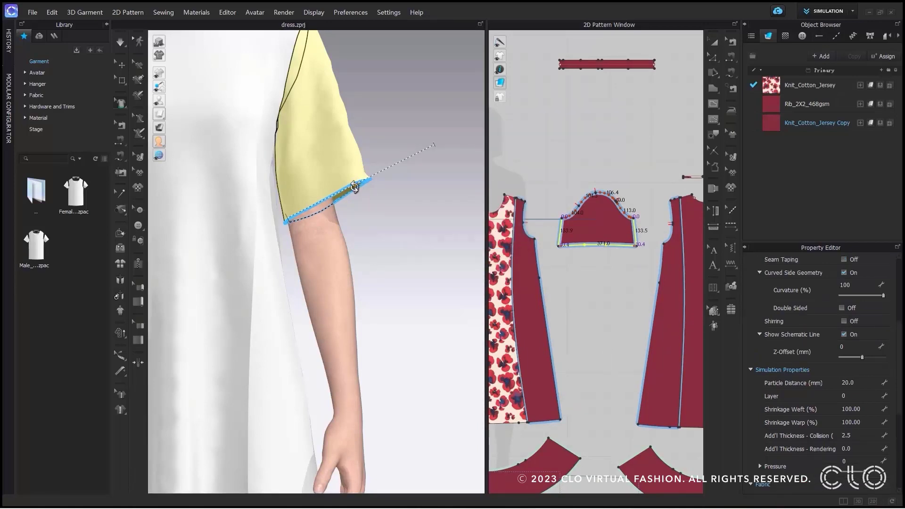
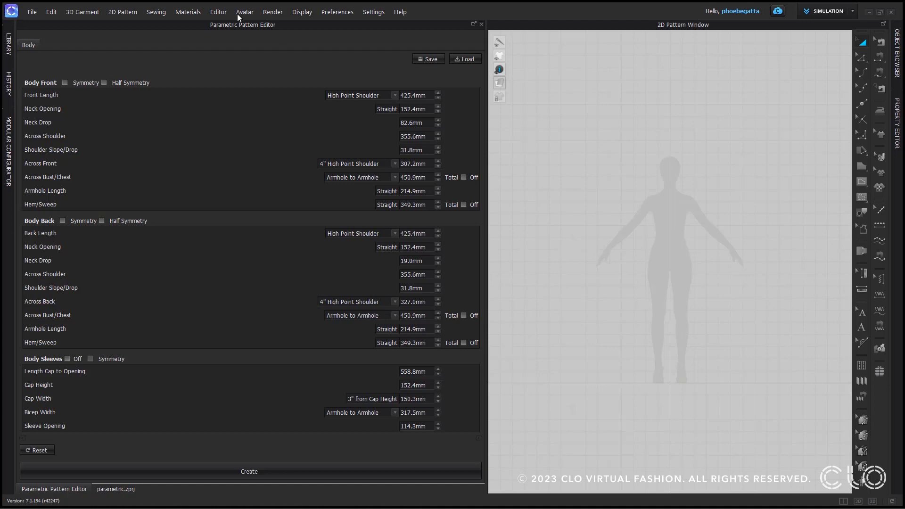
Open the Parametric Pattern Editor and compare it with the parametric.zprj avatar view, ending back in the editor
left_click(215, 13)
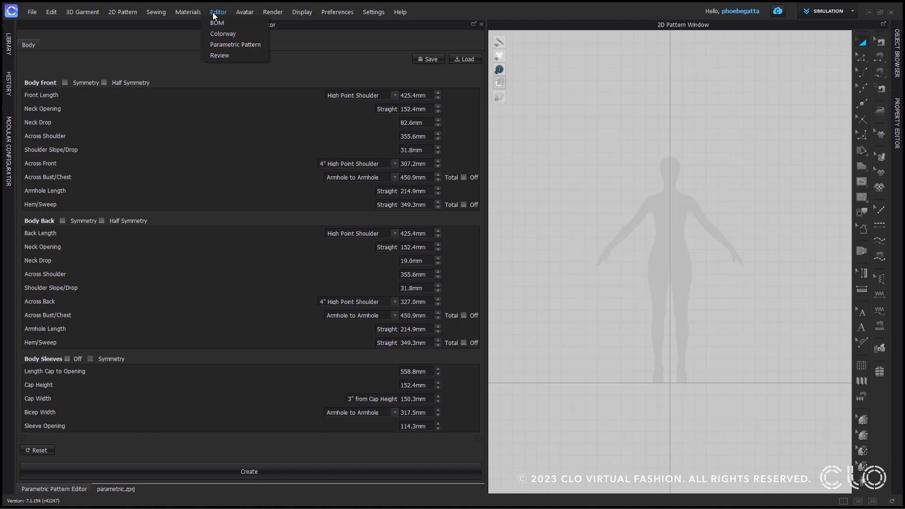
left_click(263, 44)
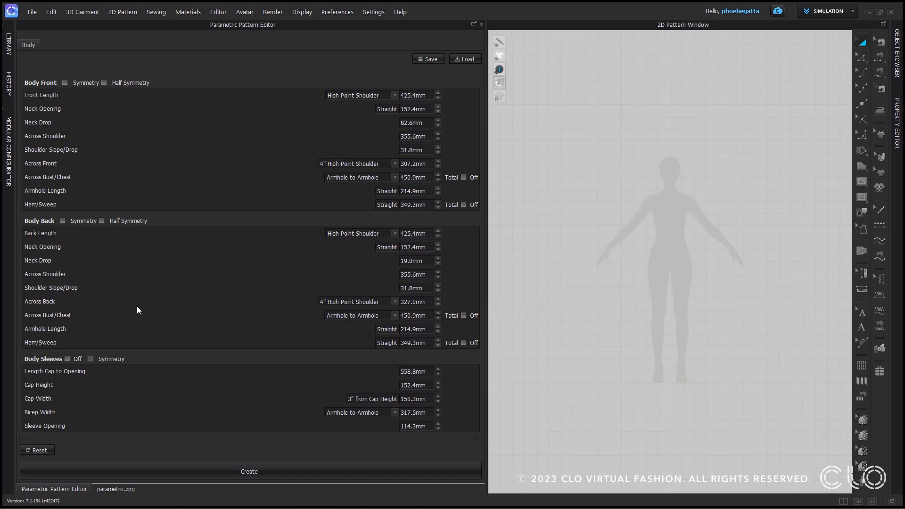
left_click(121, 491)
left_click(64, 490)
left_click(116, 490)
scroll(290, 314, "up", 5)
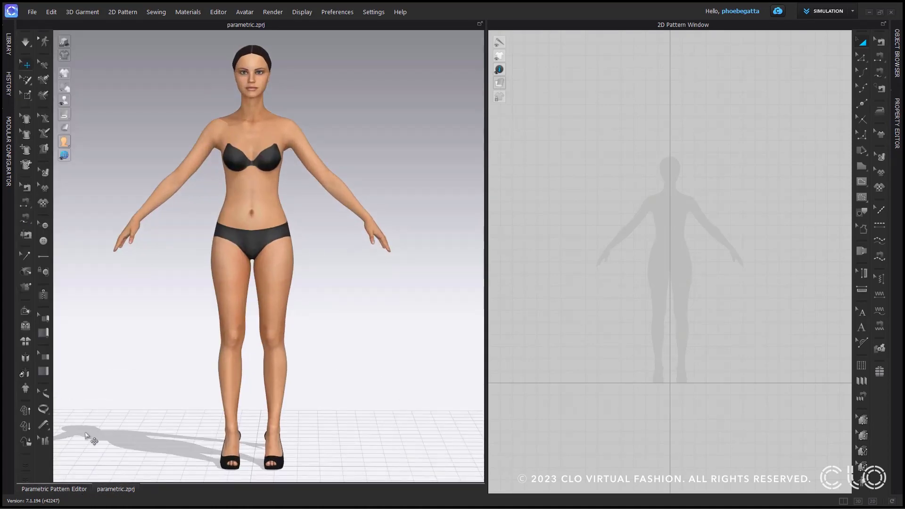
left_click(64, 488)
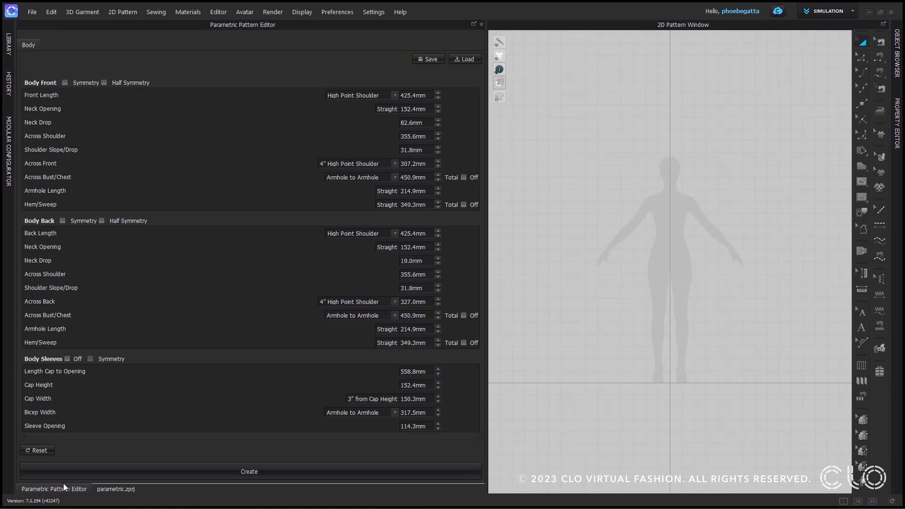
Try docking the Parametric Pattern Editor beside the 3D window, and return it to sharing a tabbed pane with that window
left_click(474, 24)
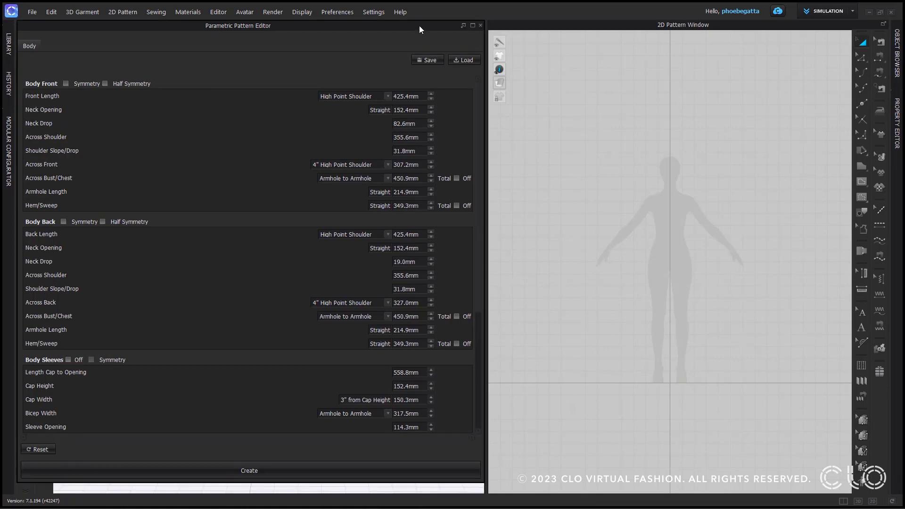
mouse_move(419, 30)
left_mouse_down()
mouse_move(439, 46)
mouse_move(417, 31)
left_mouse_up()
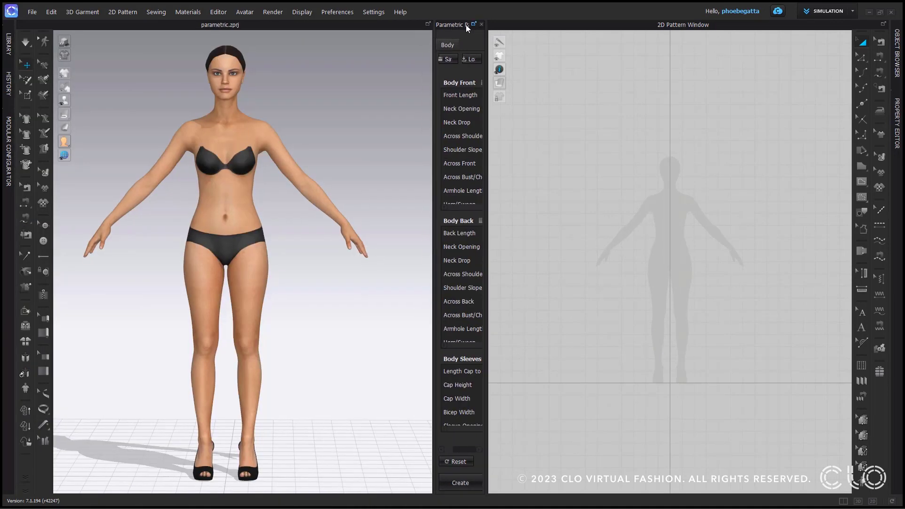
left_click(474, 24)
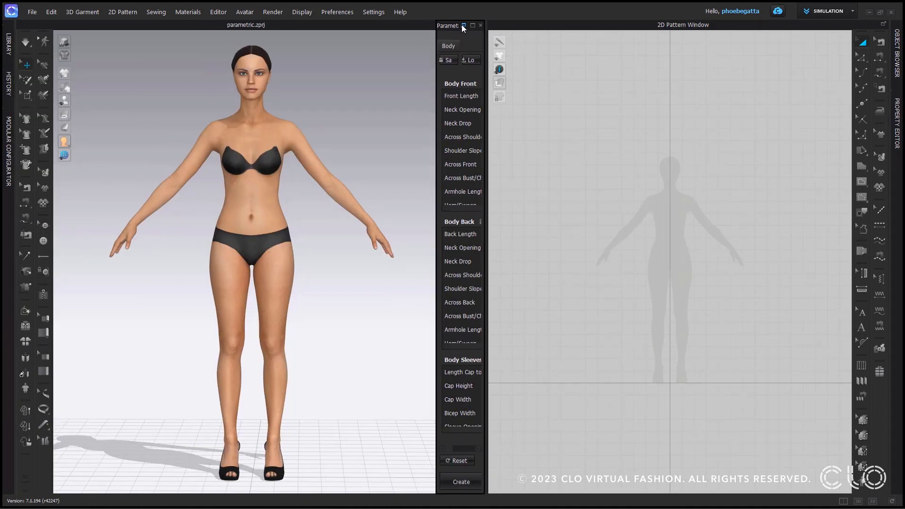
left_click(463, 25)
left_click(464, 25)
left_click_drag(450, 27, 317, 24)
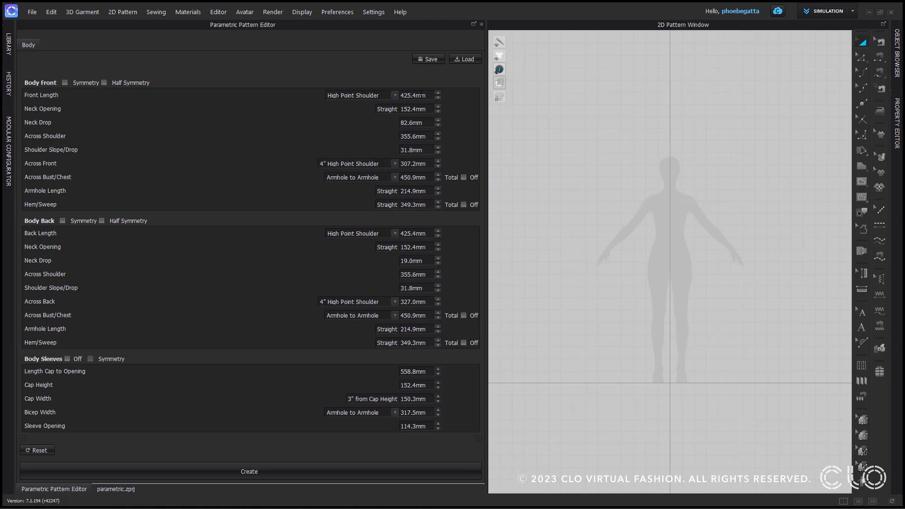
Set both the Body Front's Front Length and the Body Back's Back Length to 380 mm
double_click(413, 95)
scroll(414, 95, "up", 4)
scroll(414, 96, "up", 7)
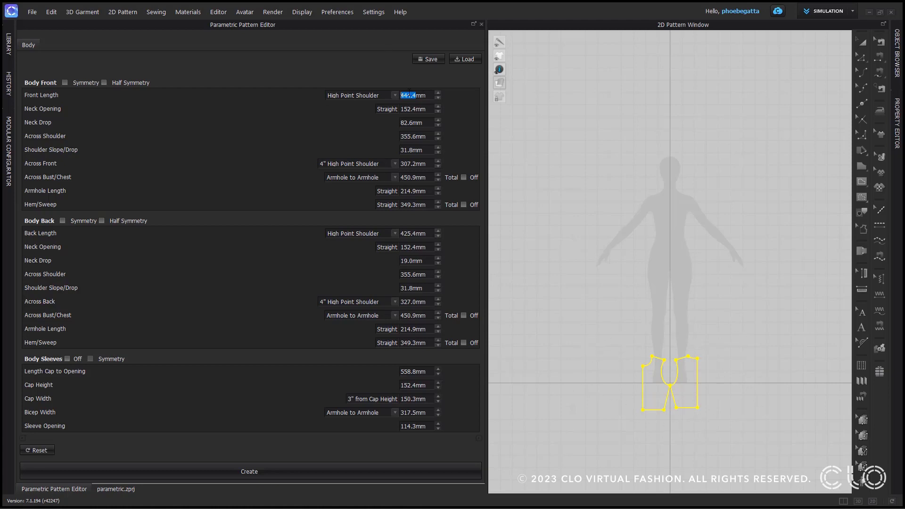
type("380")
left_click(413, 233)
type("380")
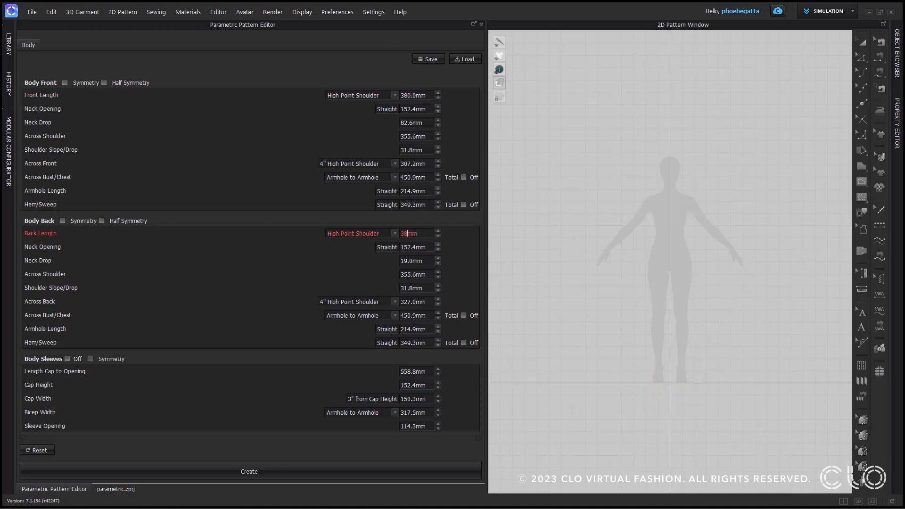
For the Body Front, set Neck Opening to 200 mm, Neck Drop to 160 mm and Across Shoulder to 400 mm
left_click(415, 109)
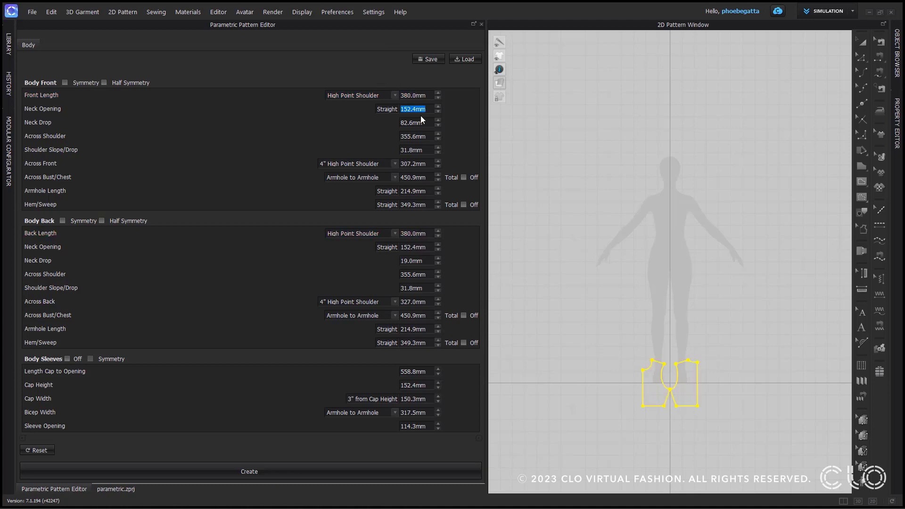
type("200")
left_click(405, 122)
type("150")
left_click(409, 150)
left_click_drag(413, 136, 400, 136)
type("400")
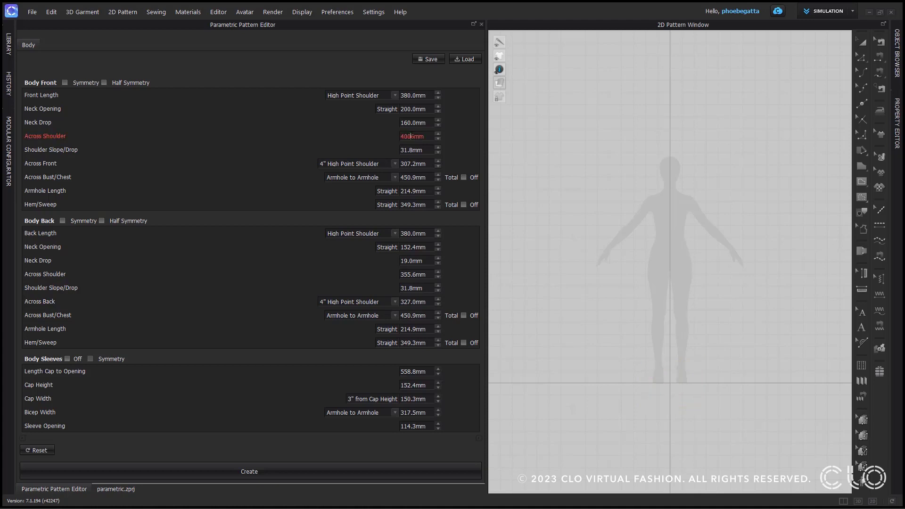
key("Return")
type("0")
key("BackSpace")
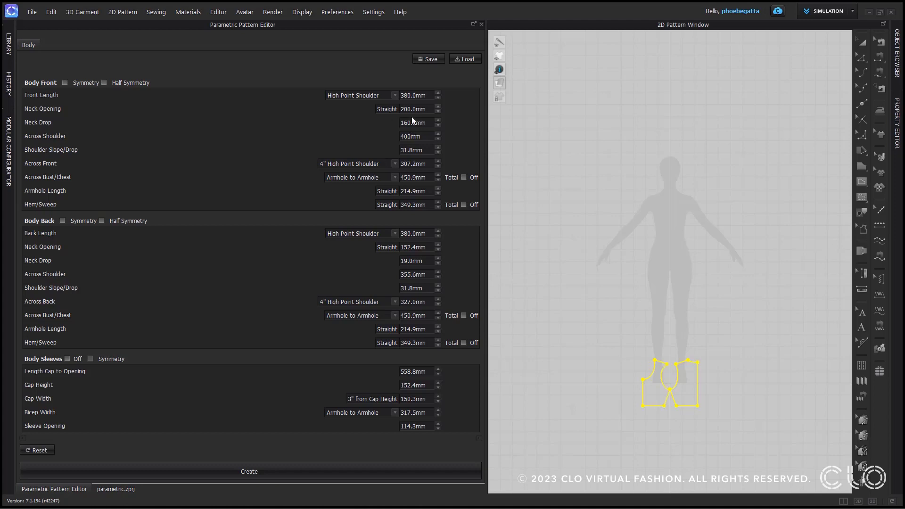
Set the front Neck Drop to 80 mm, and both Front Length and Back Length to 450 mm
left_click(412, 122)
type("80")
left_click(409, 94)
type("450")
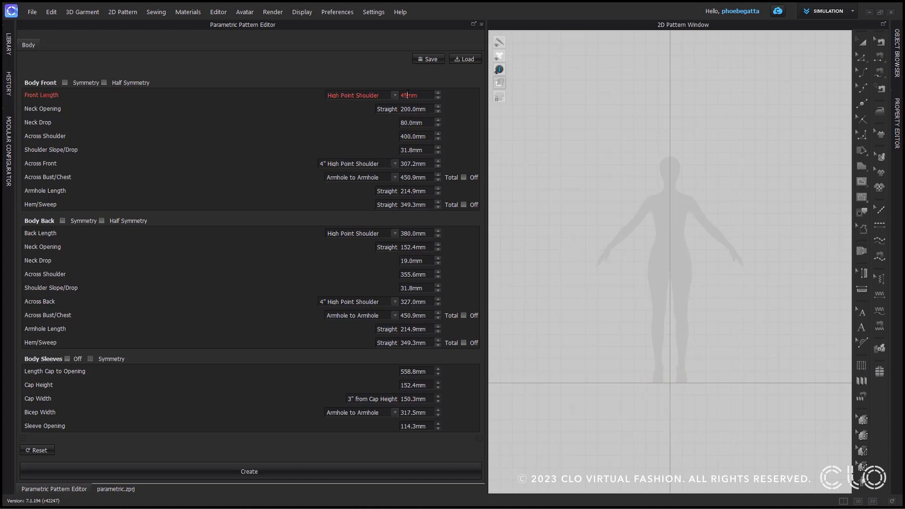
left_click(412, 234)
type("450")
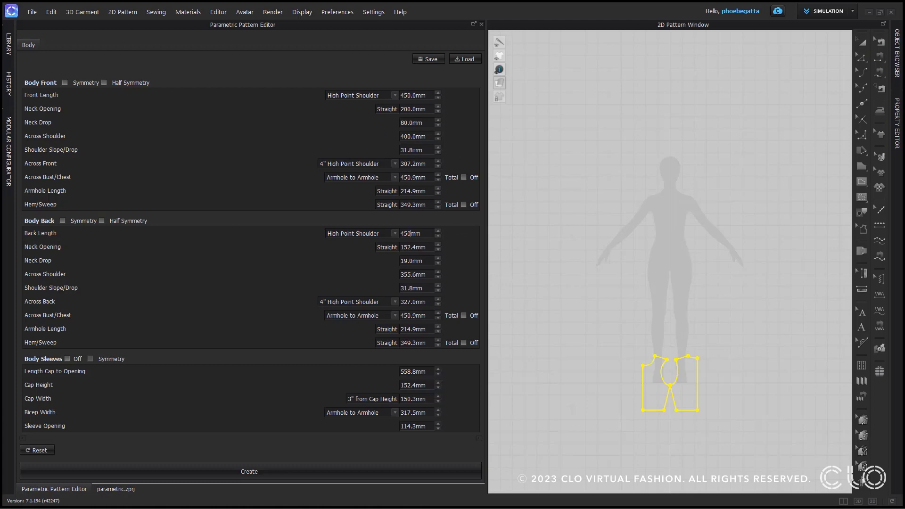
Set the Body Front's Across Front to 380 mm and choose its measuring reference
left_click(395, 163)
left_click(368, 178)
left_click(415, 163)
type("380")
left_click(394, 164)
left_click(377, 173)
Open the spec sheet saving dialog and cancel it, and load the spec sheet Spec Sheet Webinar_mm from the Desktop
left_click(434, 58)
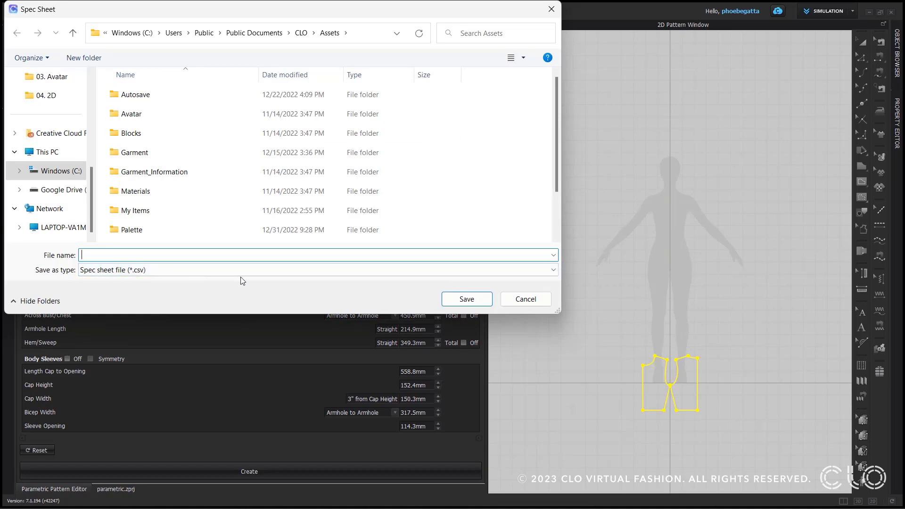
left_click(528, 299)
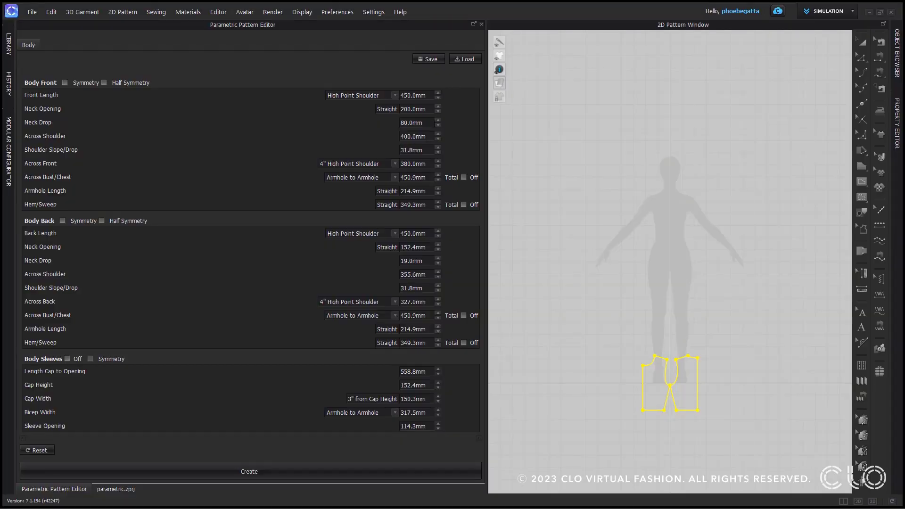
left_click(467, 60)
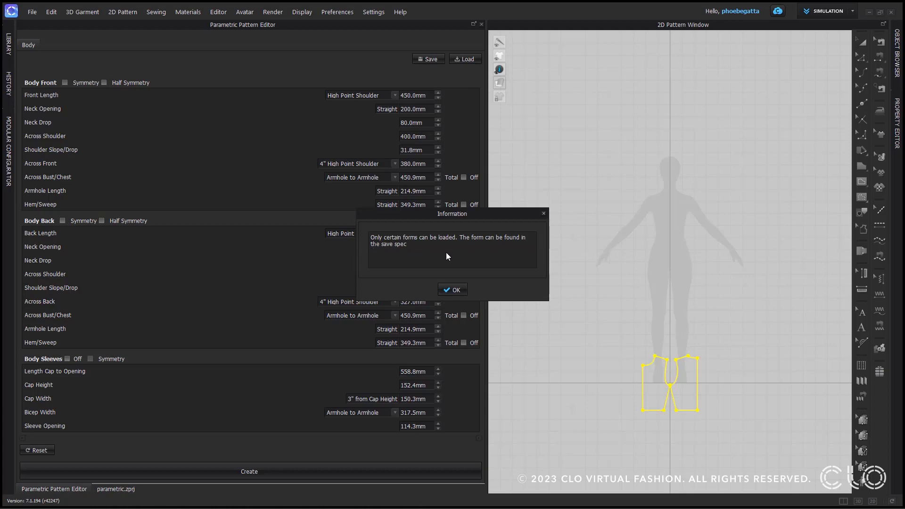
left_click(454, 290)
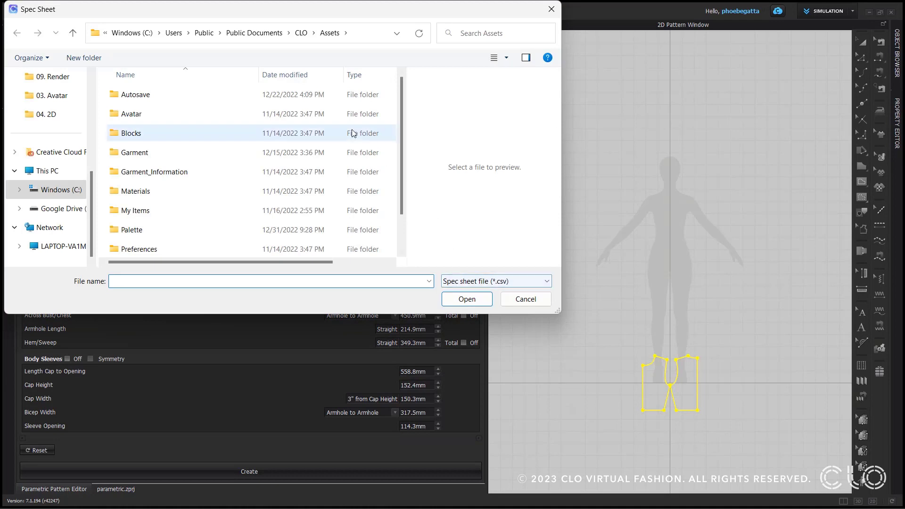
scroll(56, 140, "up", 5)
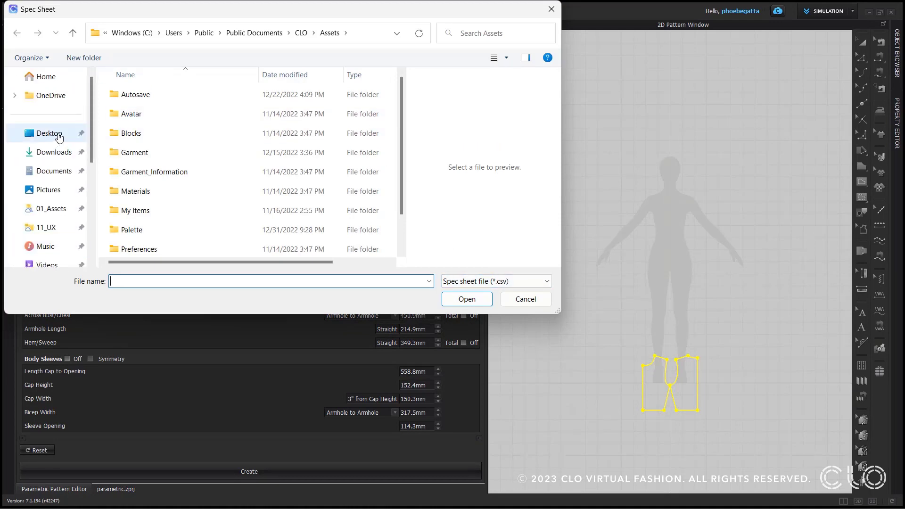
left_click(49, 133)
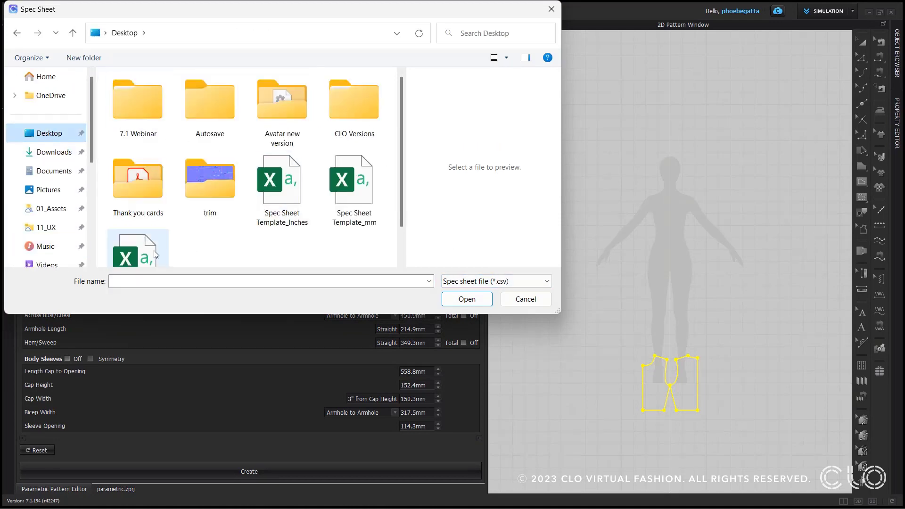
left_click(136, 253)
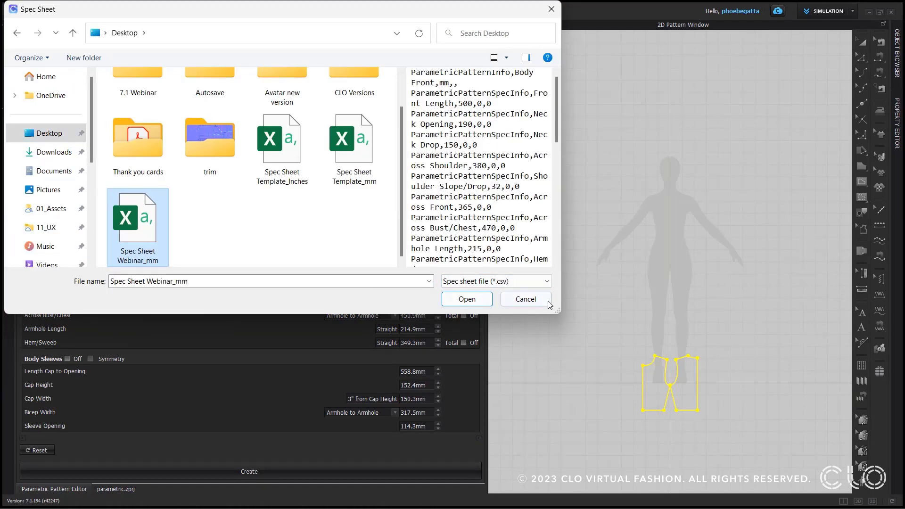
left_click(485, 302)
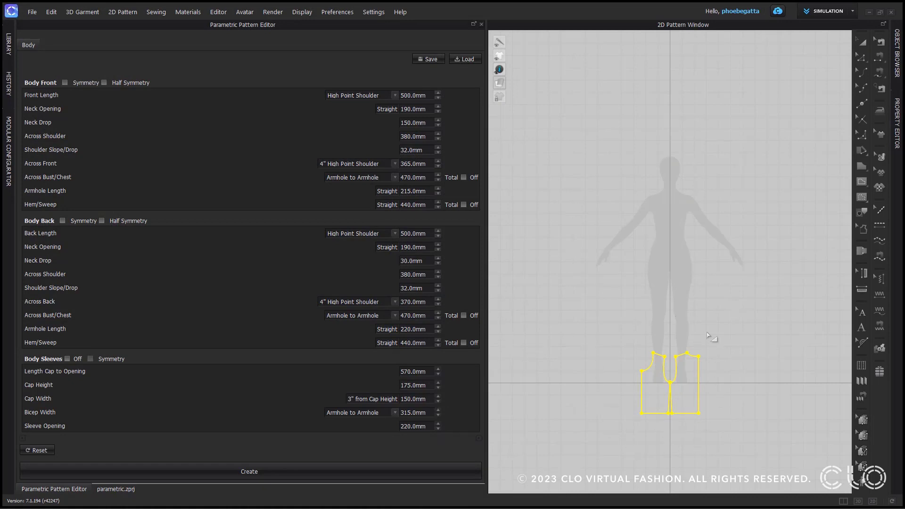
Enable Half Symmetry for the Body Front and Body Back, and turn on the Body Sleeves with Symmetry
left_click(104, 83)
left_click(102, 221)
left_click(67, 358)
left_click(90, 359)
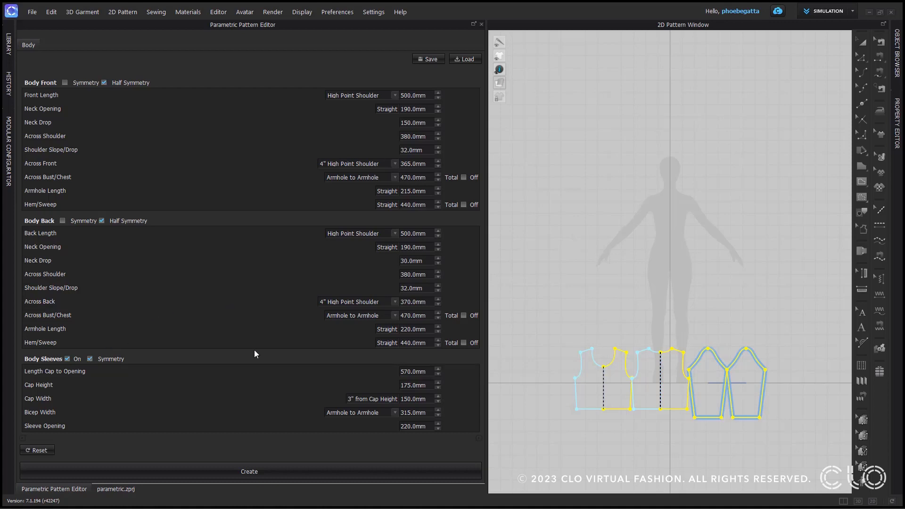
Undock the Parametric Pattern Editor and dock it between the 3D window and the 2D Pattern Window
left_click(116, 490)
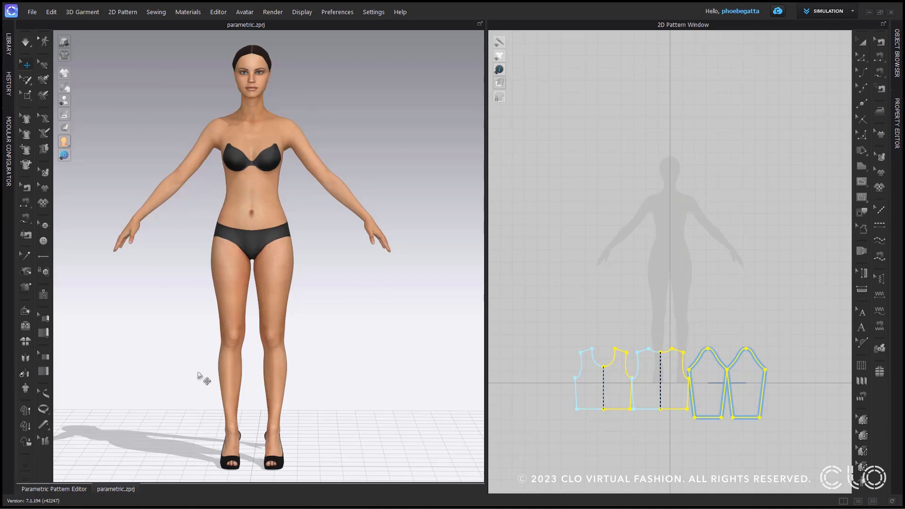
left_click(83, 490)
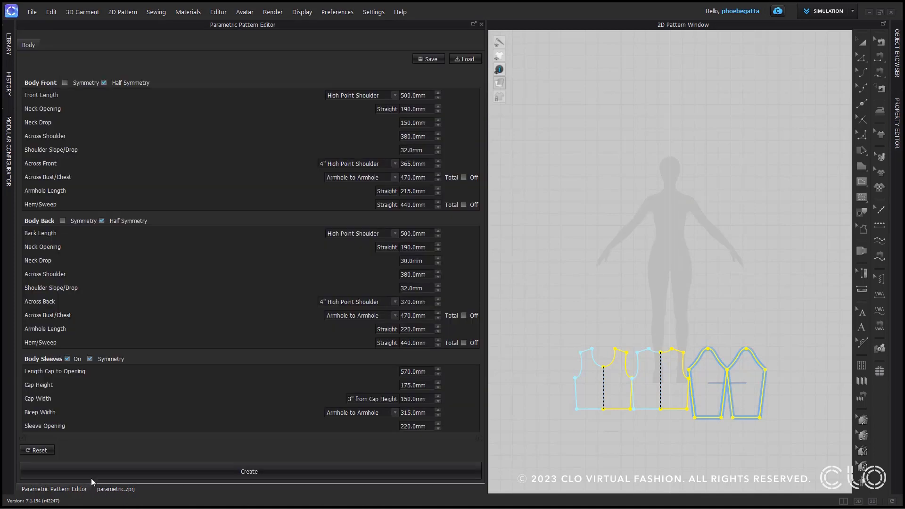
left_click(474, 24)
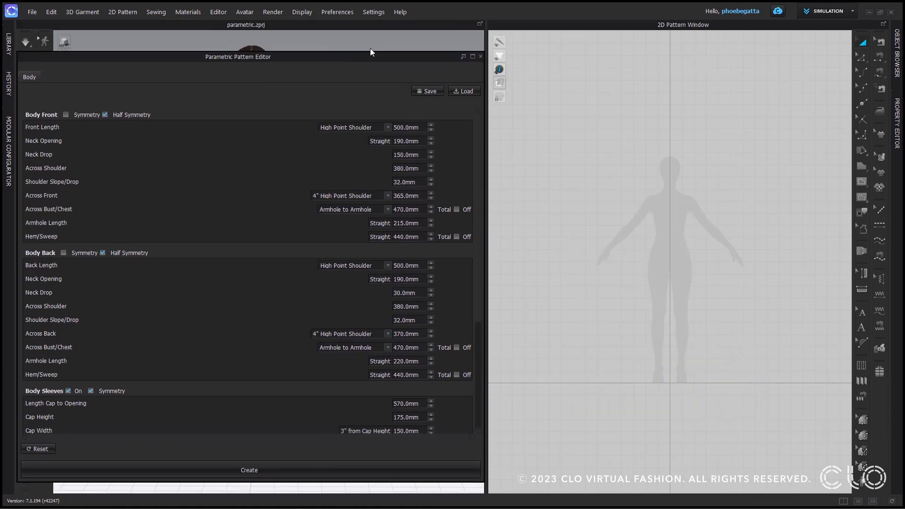
left_click_drag(376, 47, 316, 51)
left_click_drag(485, 28, 566, 35)
left_click_drag(364, 36, 324, 43)
Set the Body Back's Neck Drop to 19 mm, and create the patterns beside the avatar silhouette's torso in the 2D window
double_click(486, 260)
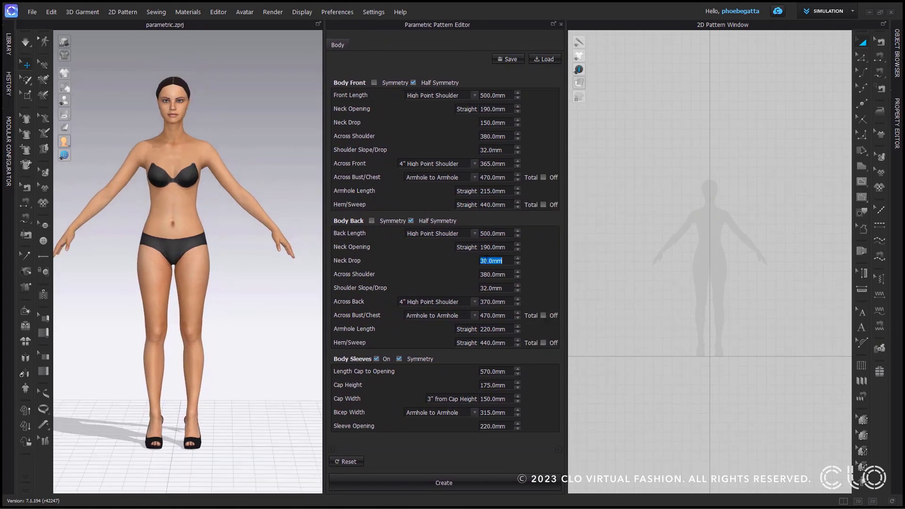
type("19")
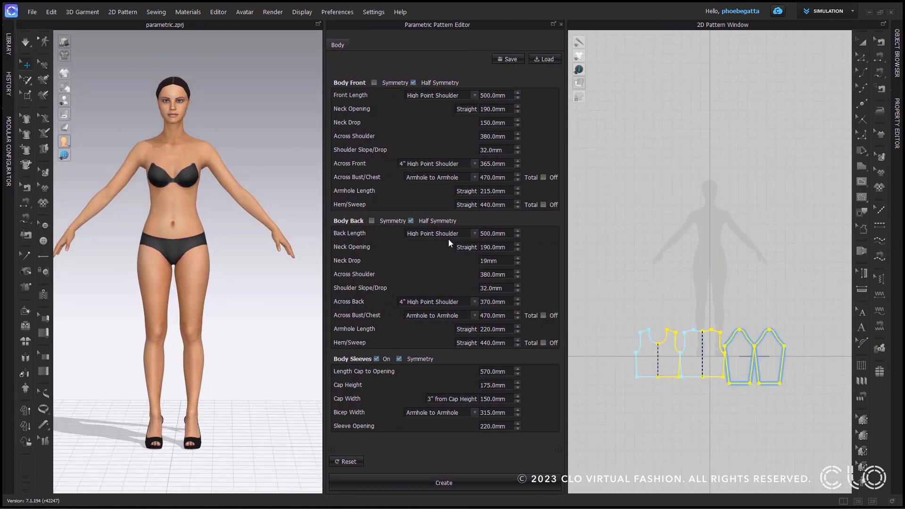
double_click(497, 247)
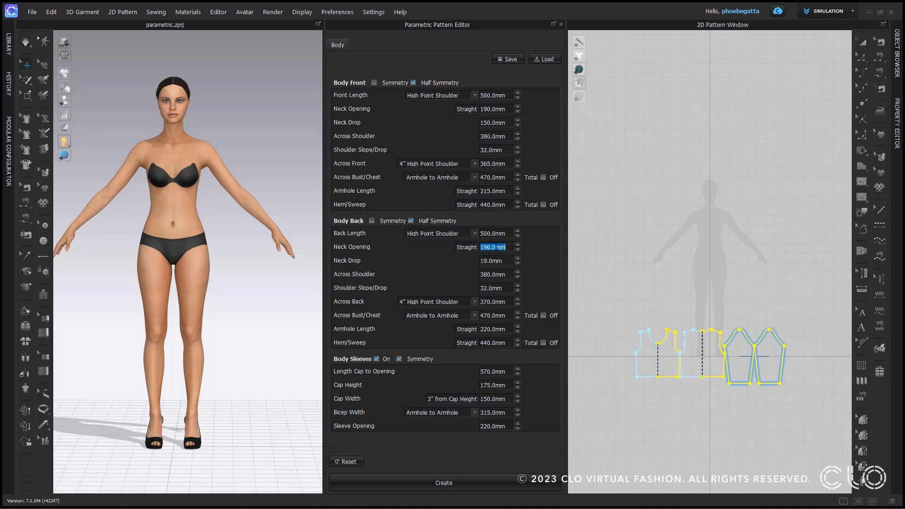
left_click(473, 480)
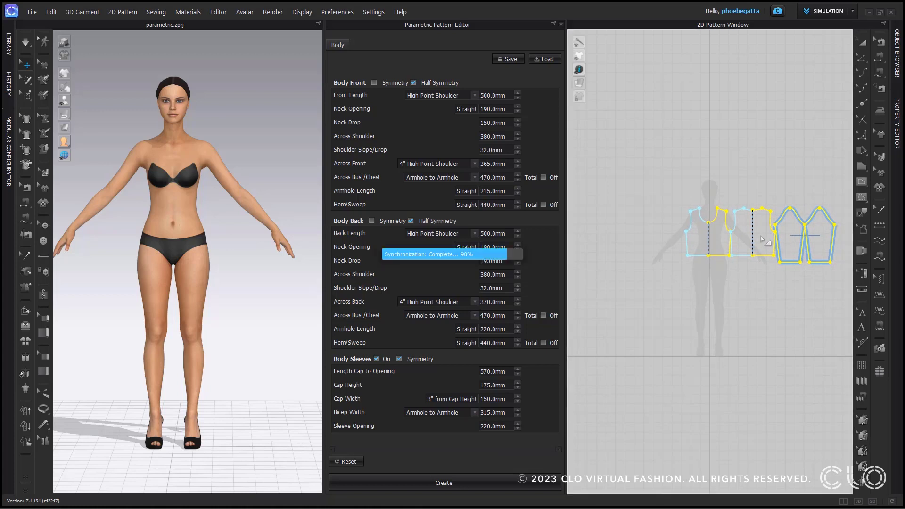
left_click(762, 239)
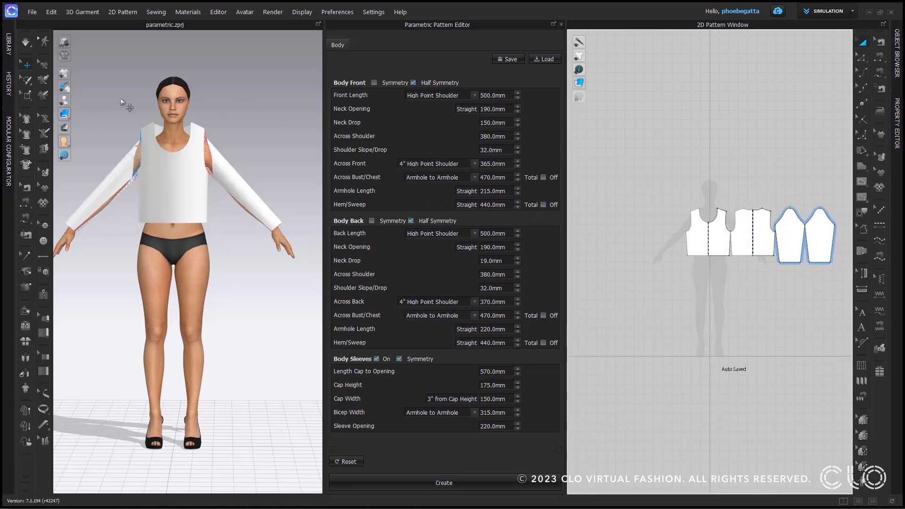
Simulate the new top with sleeves on the avatar in the 3D window and look at the drape up close
scroll(155, 283, "down", 3)
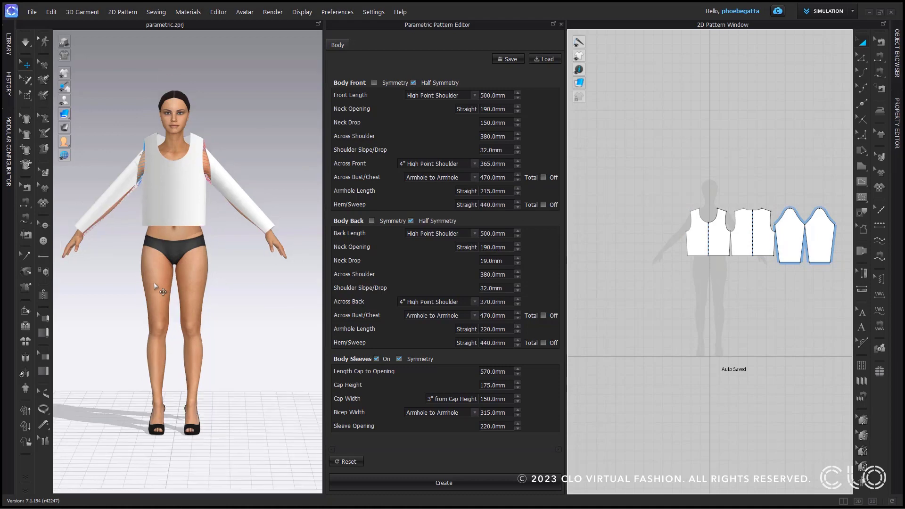
mouse_move(157, 289)
right_mouse_down()
mouse_move(269, 291)
mouse_move(154, 287)
right_mouse_up()
scroll(160, 277, "up", 2)
middle_click_drag(163, 277, 195, 292)
left_click(25, 41)
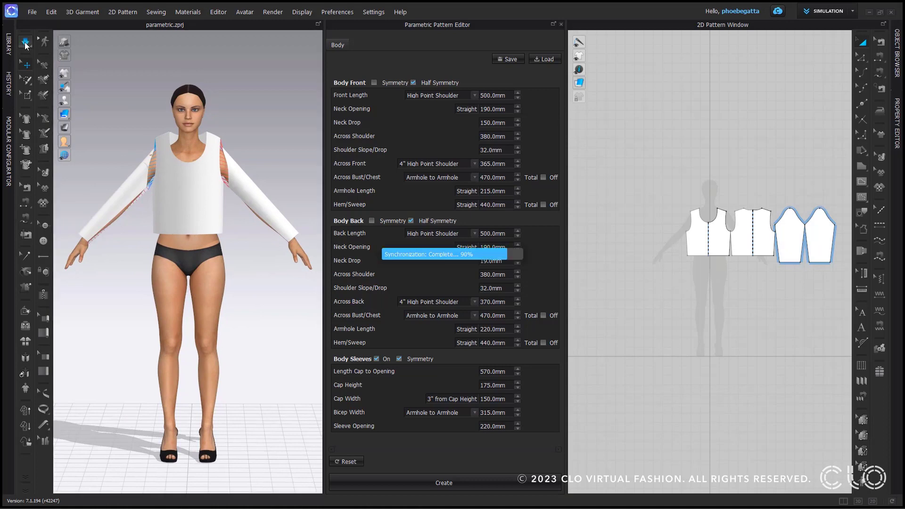
mouse_move(247, 155)
right_mouse_down()
mouse_move(314, 152)
mouse_move(228, 148)
mouse_move(247, 149)
right_mouse_up()
scroll(250, 150, "up", 2)
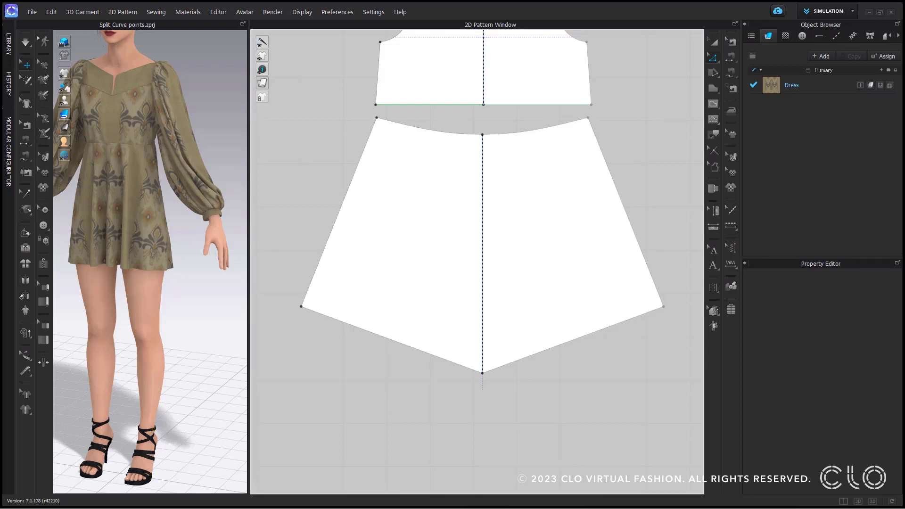
Split one half of the skirt panel's hem into two lines with Edit Curve Point, setting Line 1 to 100 mm from the centre
left_click(716, 57)
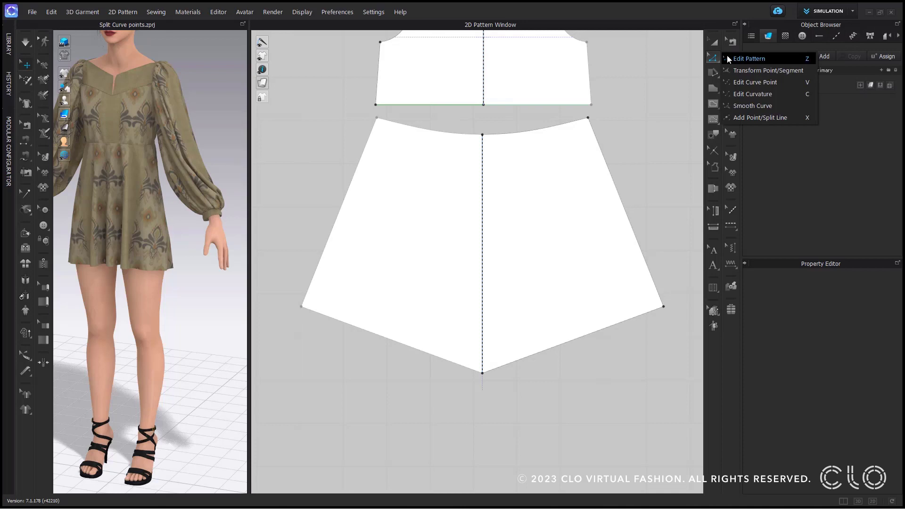
left_click(760, 83)
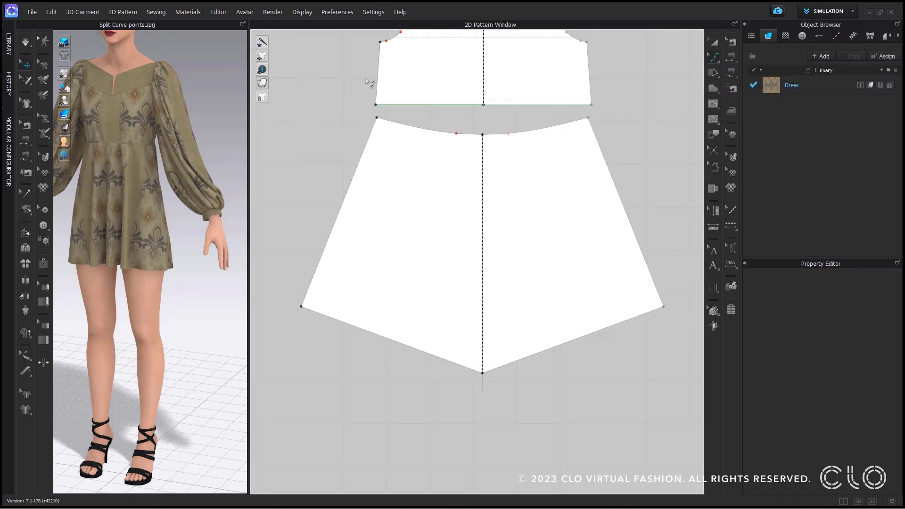
right_click(450, 362)
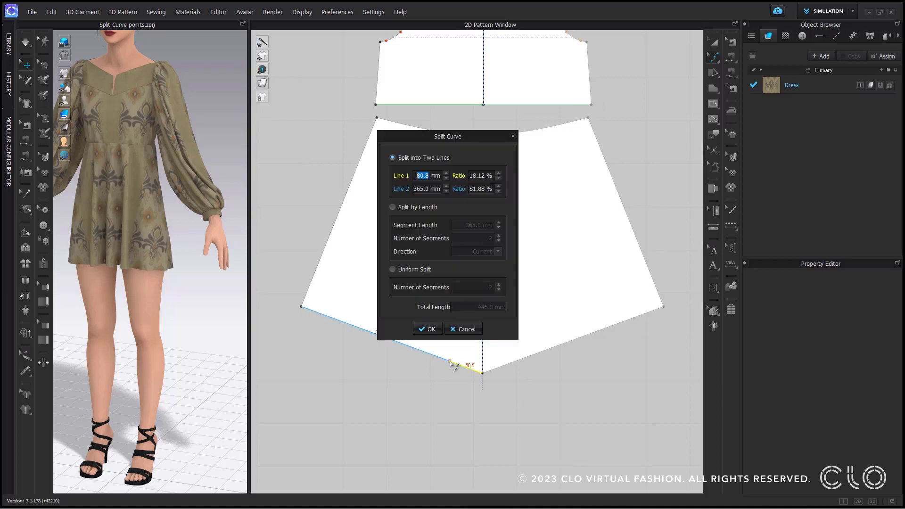
left_click_drag(473, 136, 302, 119)
left_click_drag(256, 115, 243, 123)
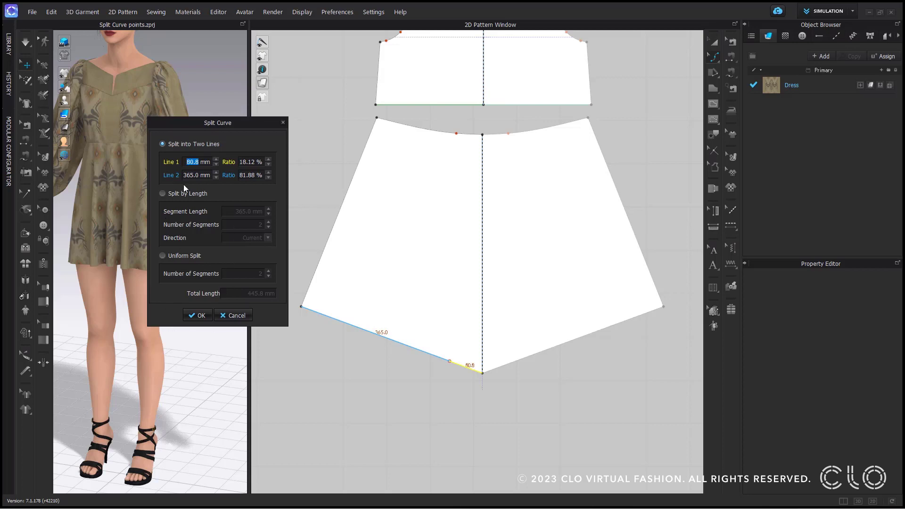
type("100")
key("Tab")
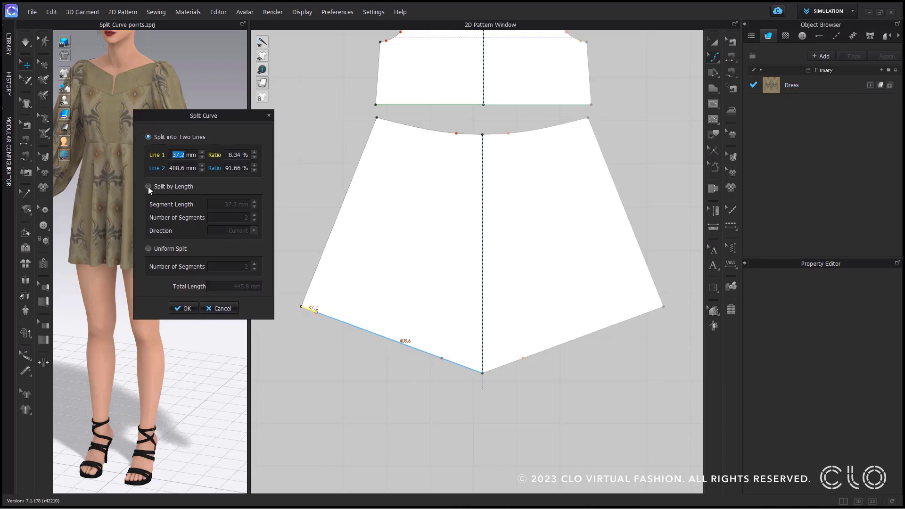
Split the same skirt hem by length from its outer corner, with 60 mm Segment Length, 3 segments and Current direction
left_click(148, 187)
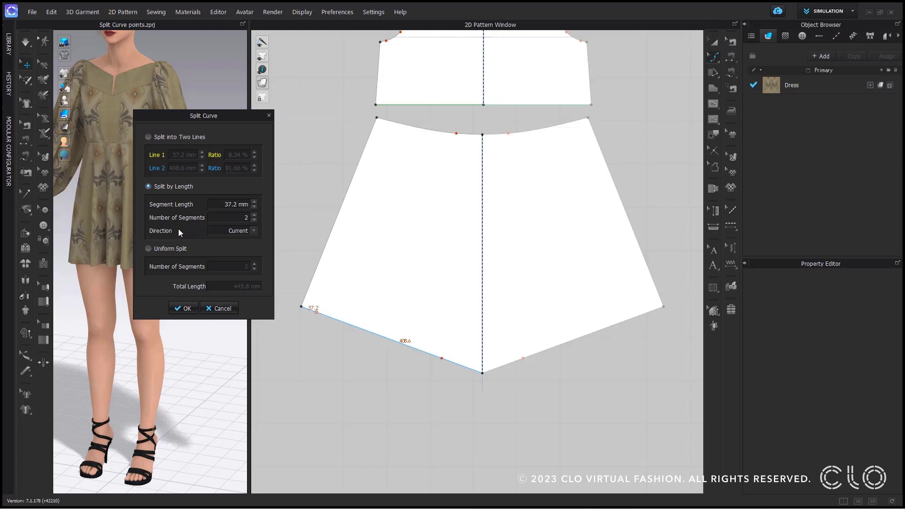
left_click(225, 204)
type("60")
left_click(255, 214)
left_click(256, 214)
left_click(254, 230)
left_click(238, 246)
left_click(251, 230)
left_click(237, 253)
left_click(253, 231)
left_click(246, 238)
left_click(254, 220)
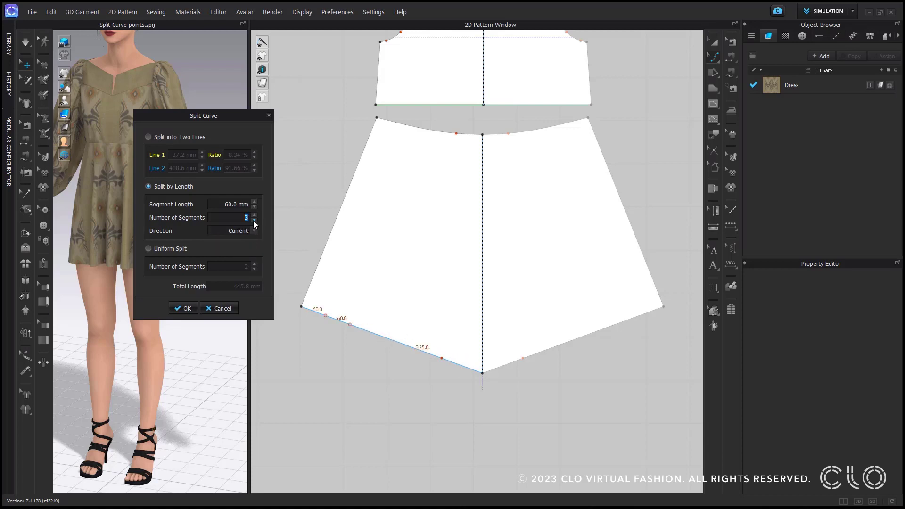
left_click(188, 309)
left_click(392, 297)
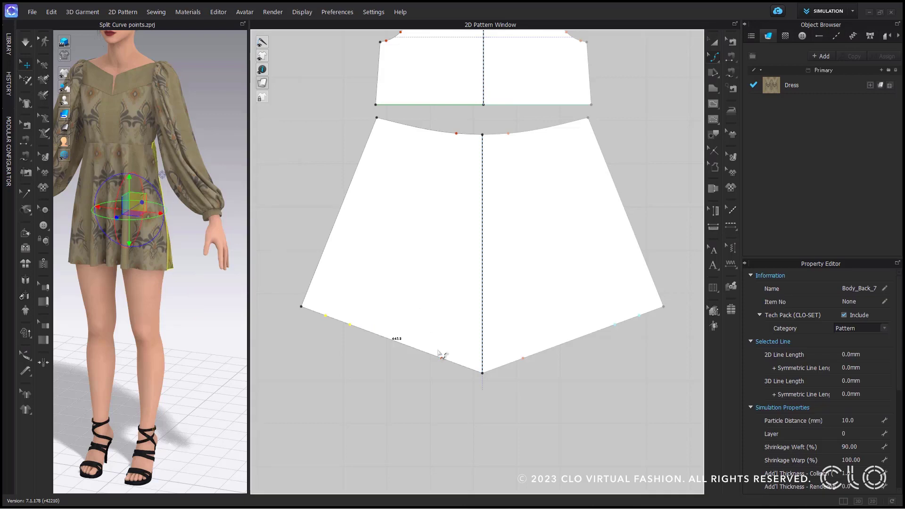
left_click(426, 375)
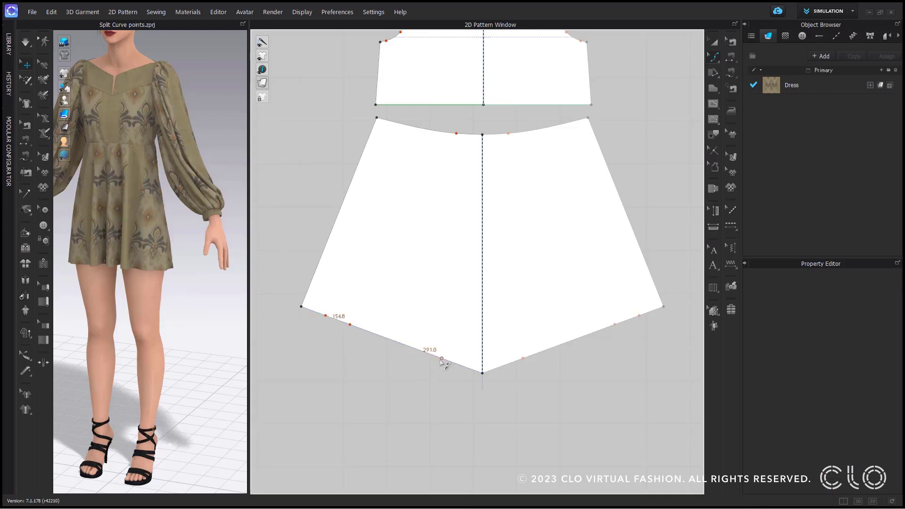
Reshape the skirt hem into a curve by moving its curve points, and view the dress from the side
left_click_drag(442, 360, 438, 370)
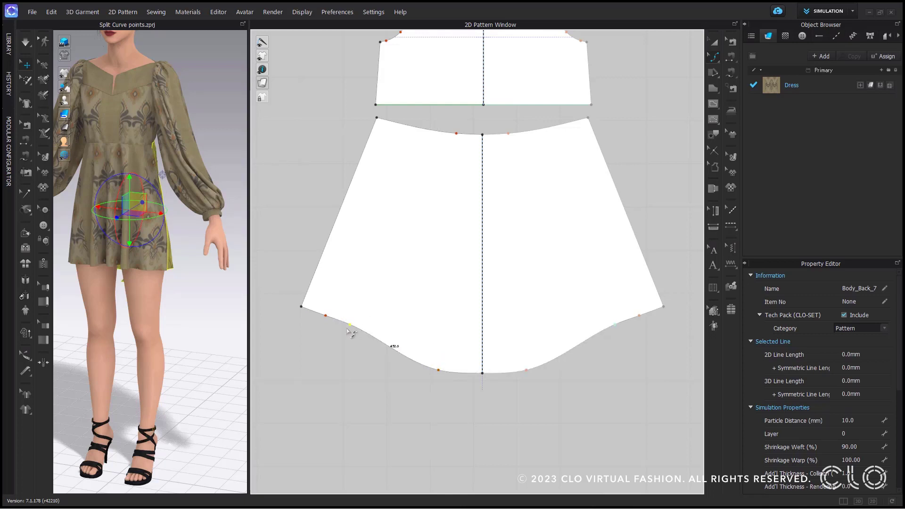
left_click_drag(325, 320, 346, 333)
right_click_drag(178, 297, 208, 297)
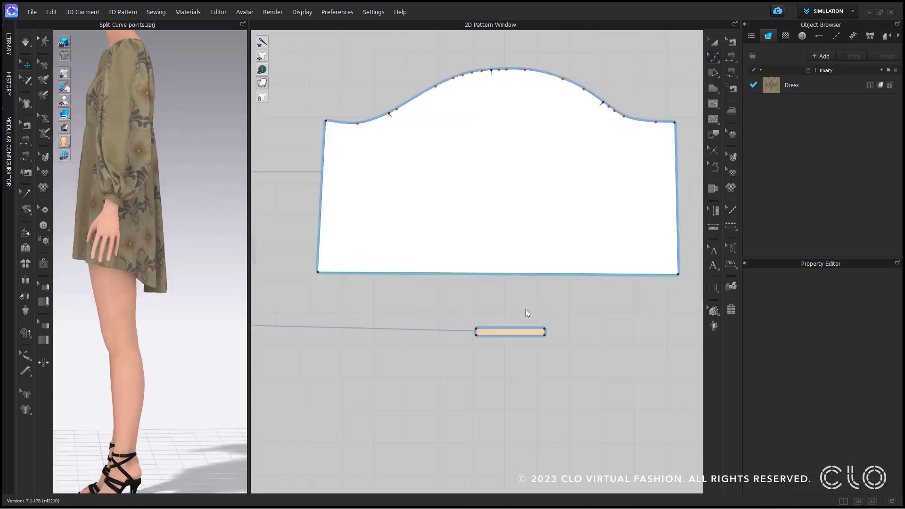
Split the sleeve's lower edge uniformly into 4 segments and move its outer curve points, one up and one down, to form an S-curve
left_click(498, 274)
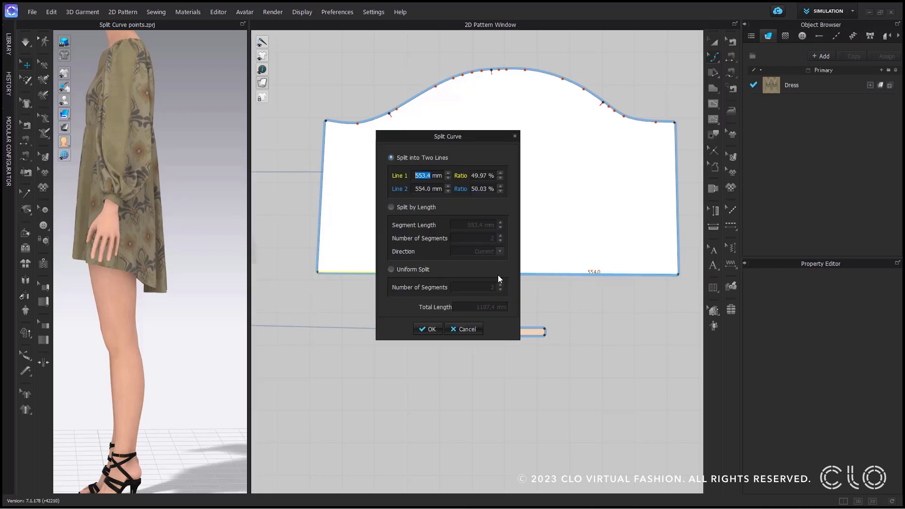
left_click(391, 269)
left_click_drag(459, 140, 211, 128)
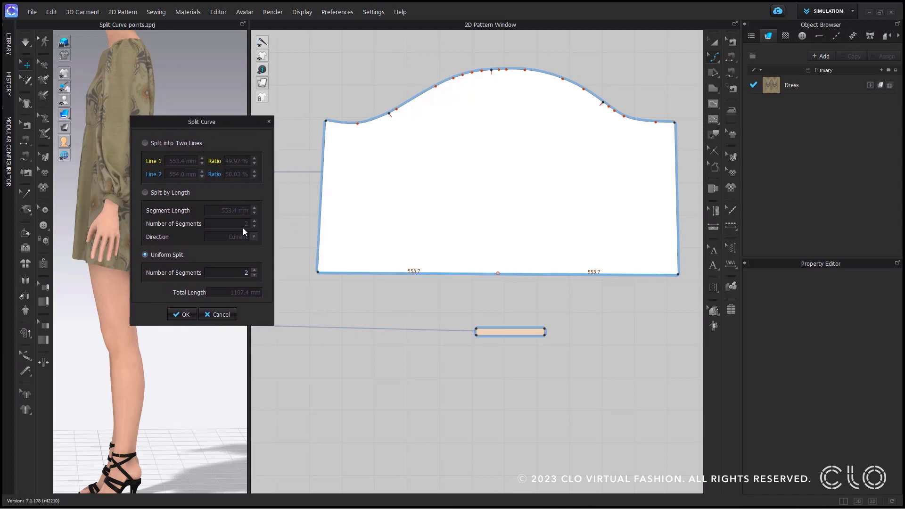
left_click(253, 271)
type("4")
left_click(182, 315)
left_click(408, 265)
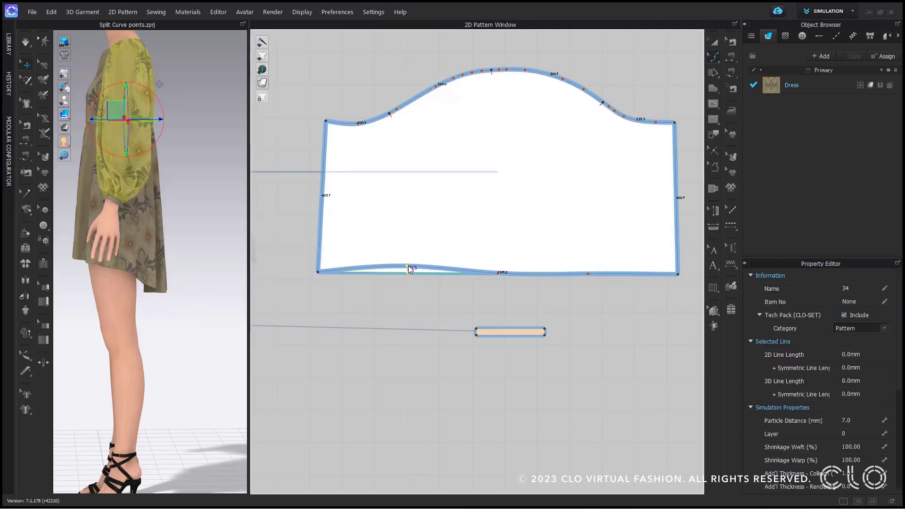
left_click_drag(590, 276, 589, 282)
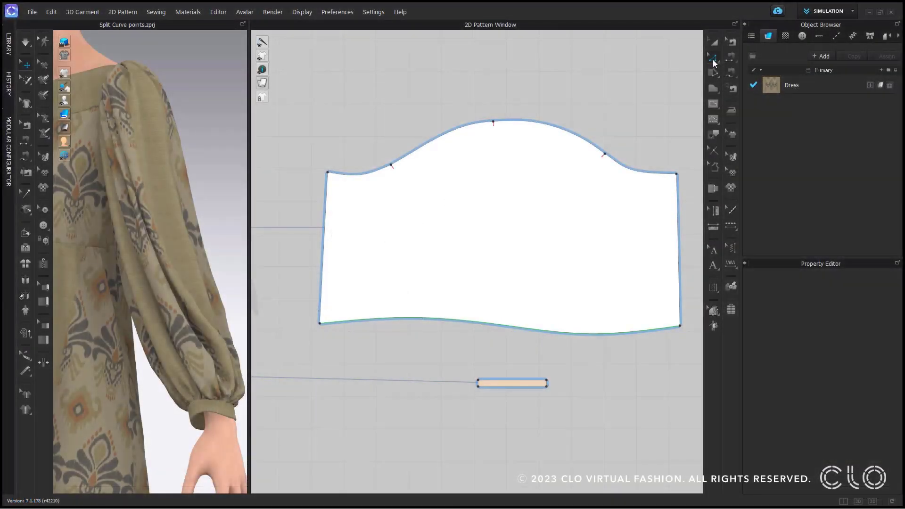
Change the length of the sleeve's whole cap line to 1200 mm with the direction set to Both
left_click(714, 60)
left_click(734, 61)
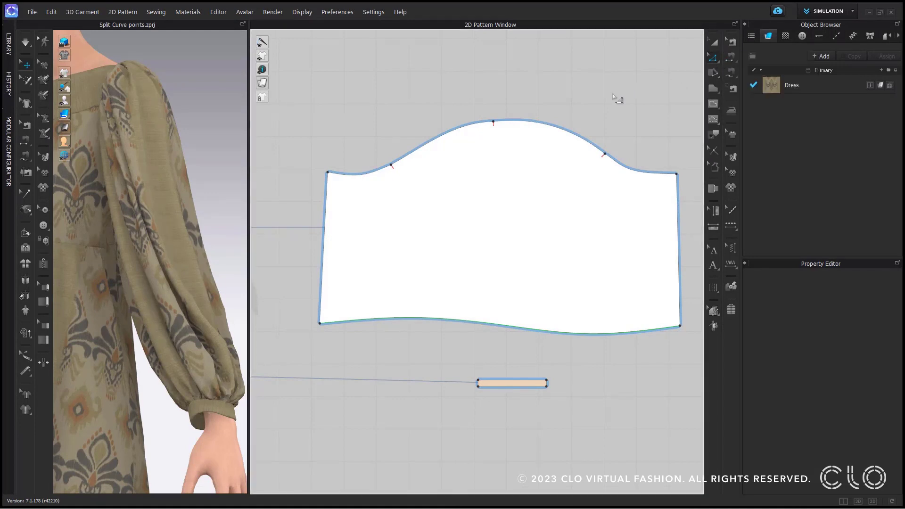
left_click(389, 175)
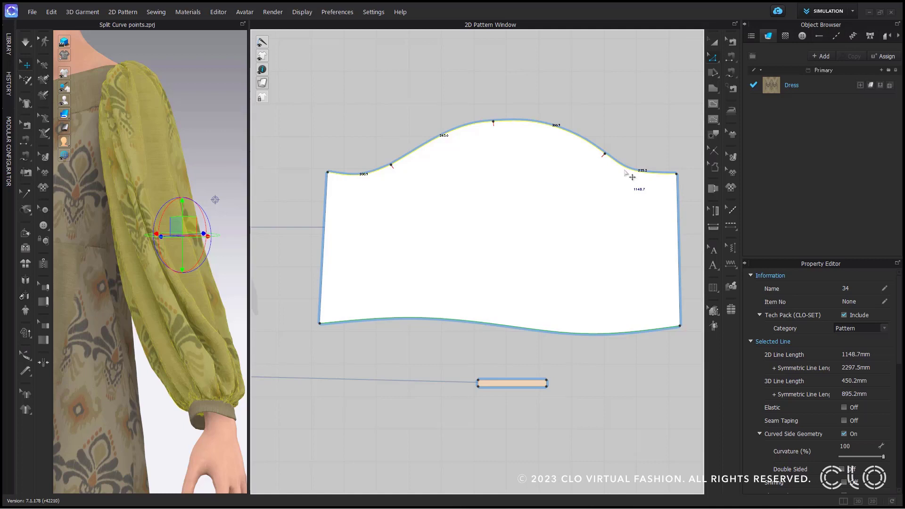
right_click(625, 168)
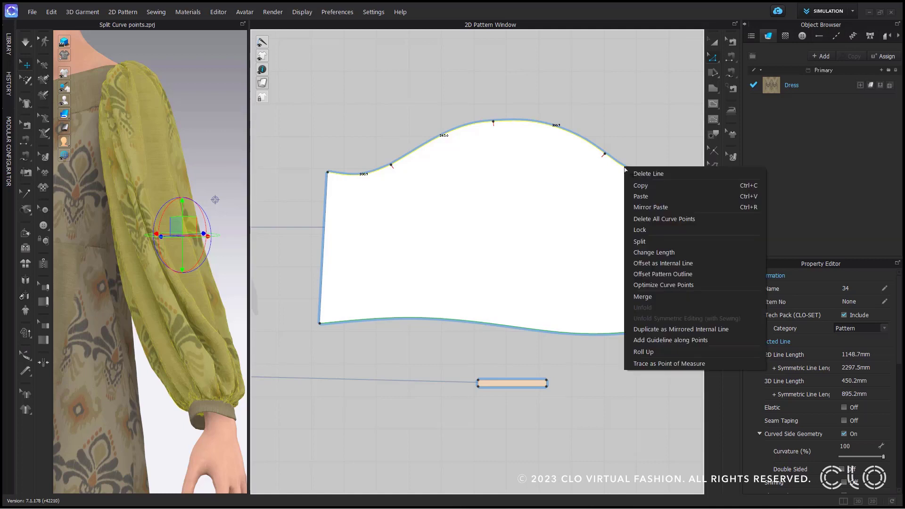
left_click(664, 257)
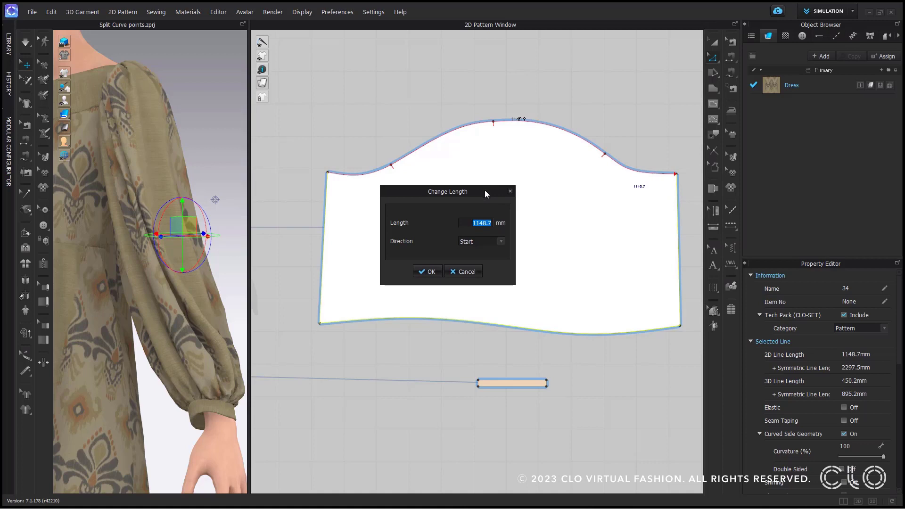
left_click_drag(485, 192, 527, 203)
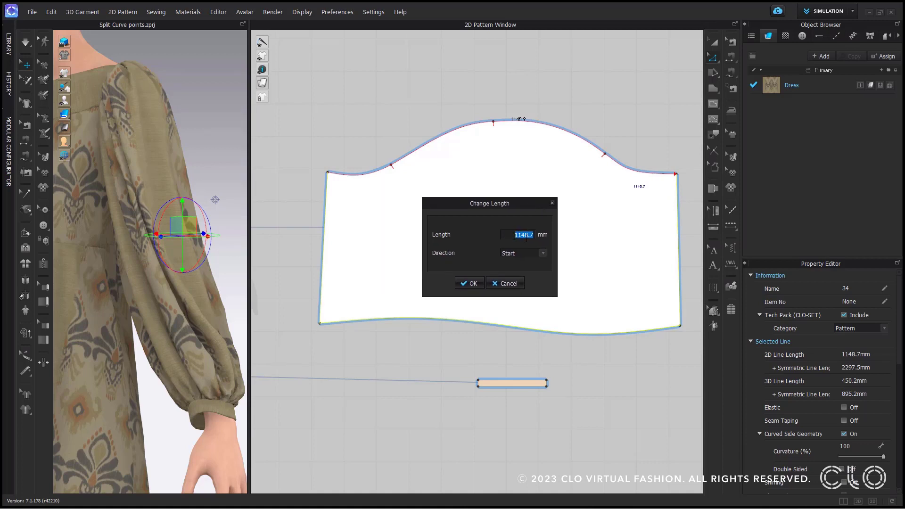
type("1200")
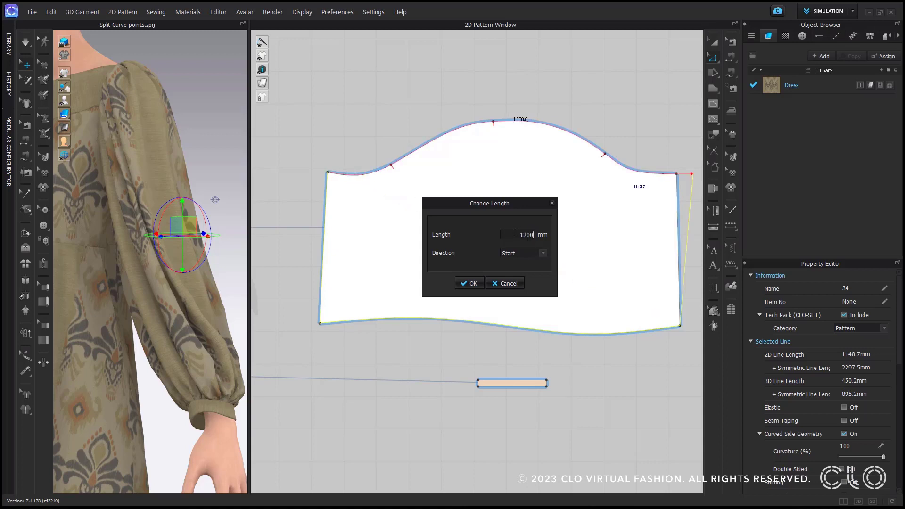
left_click(544, 254)
left_click(522, 274)
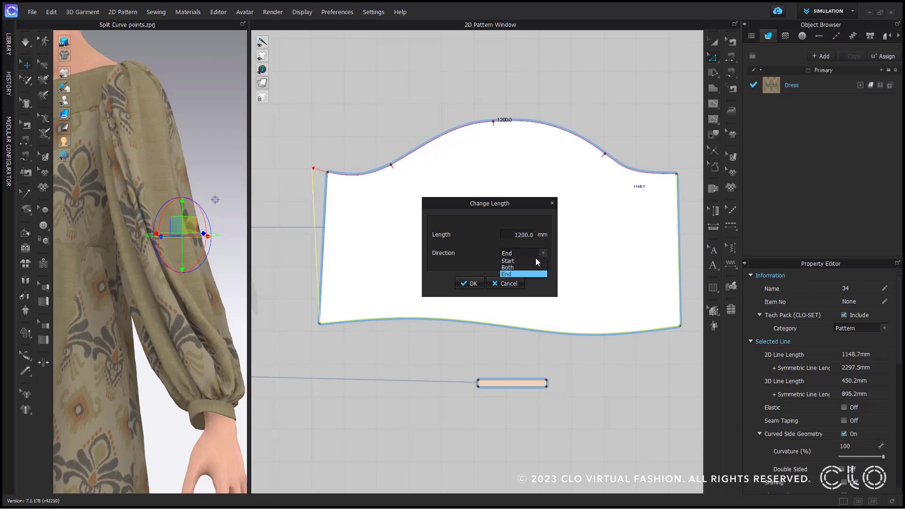
left_click(530, 267)
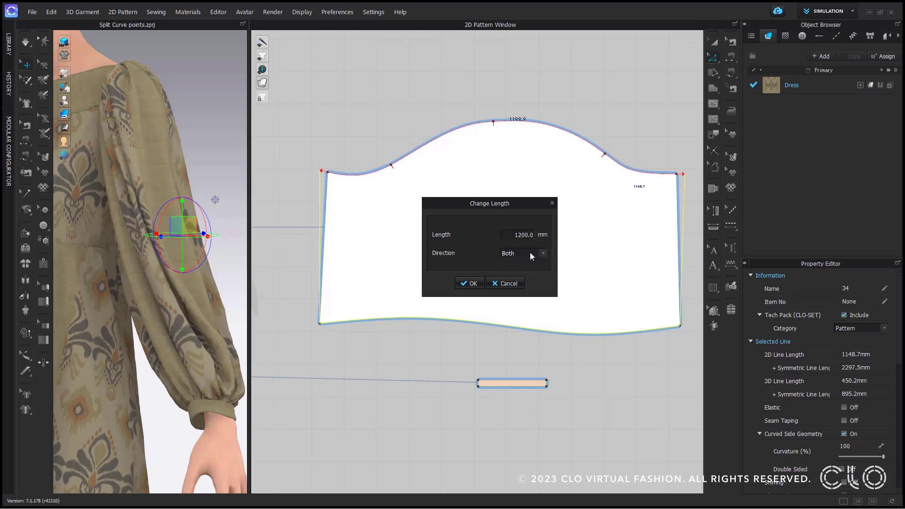
left_click(472, 285)
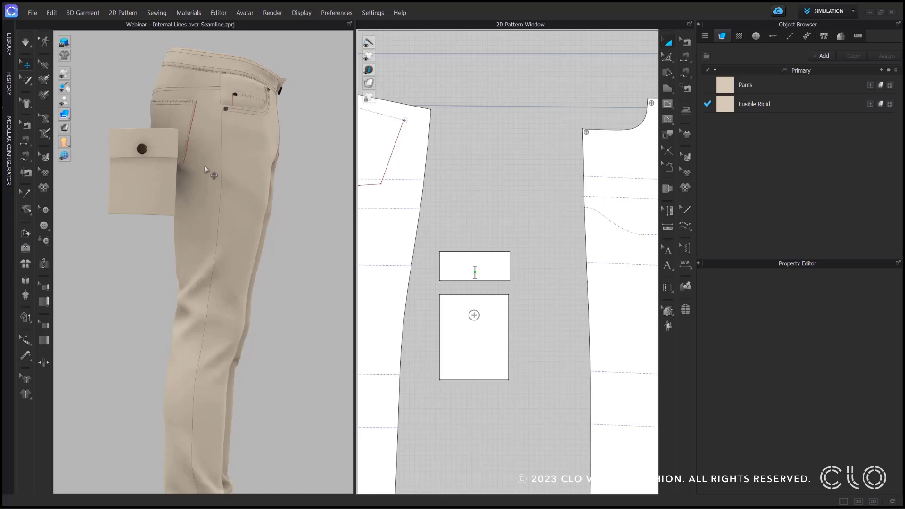
Move the pocket and its flap together over the pants' side seam in 3D and back behind the leg
left_click(163, 176)
left_click(163, 175)
left_click(158, 146, "shift")
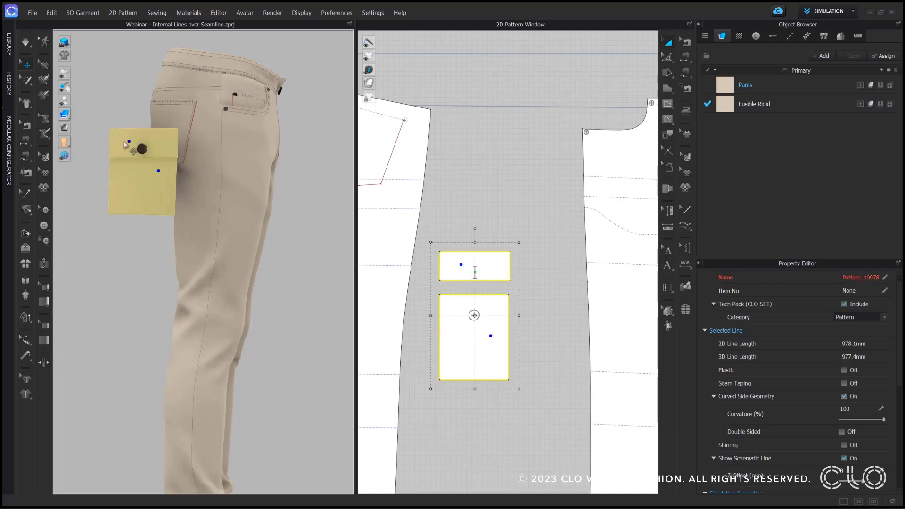
left_click_drag(158, 145, 246, 152)
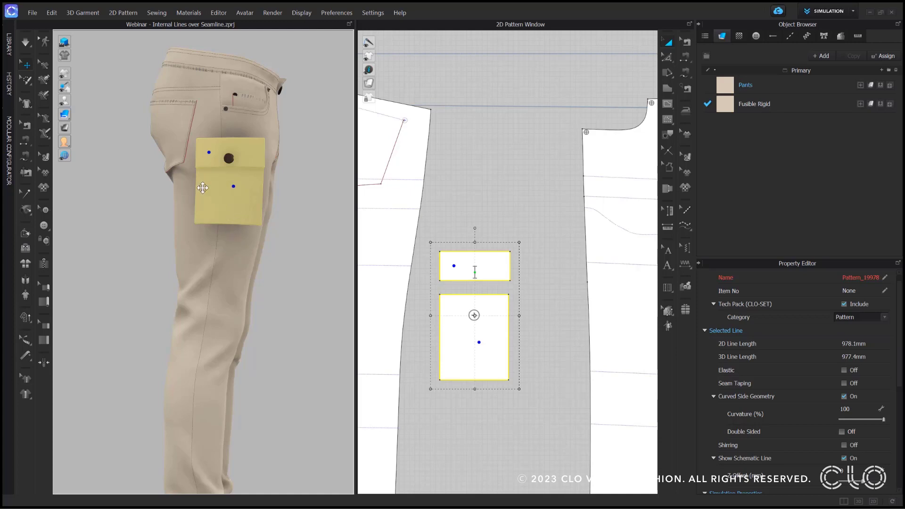
left_click_drag(238, 191, 152, 181)
left_click(299, 204)
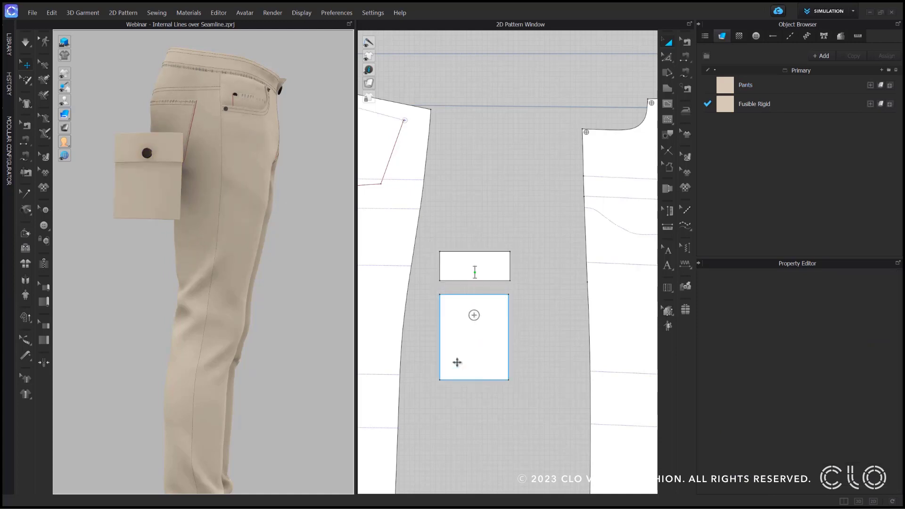
Clone the pocket as an internal shape and place it across the front leg panel's side edge, below the crotch-level corner of the outline
scroll(458, 361, "up", 4)
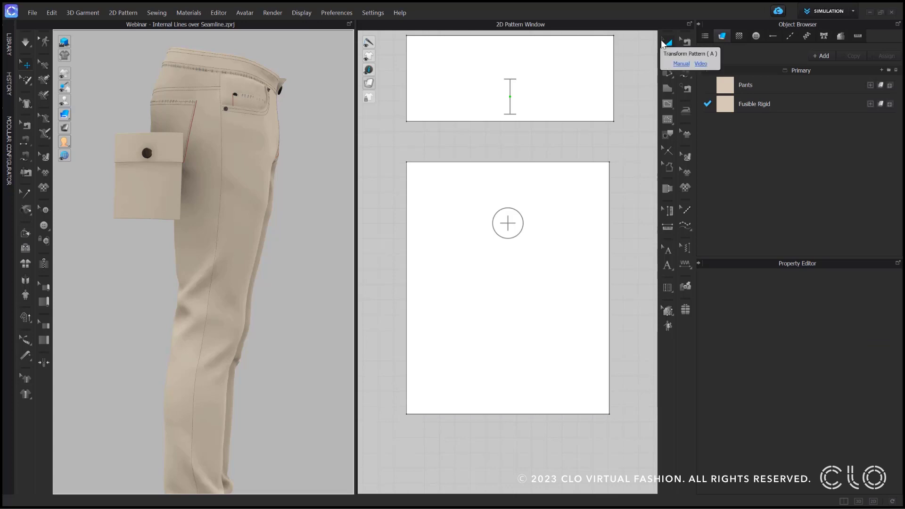
right_click(538, 188)
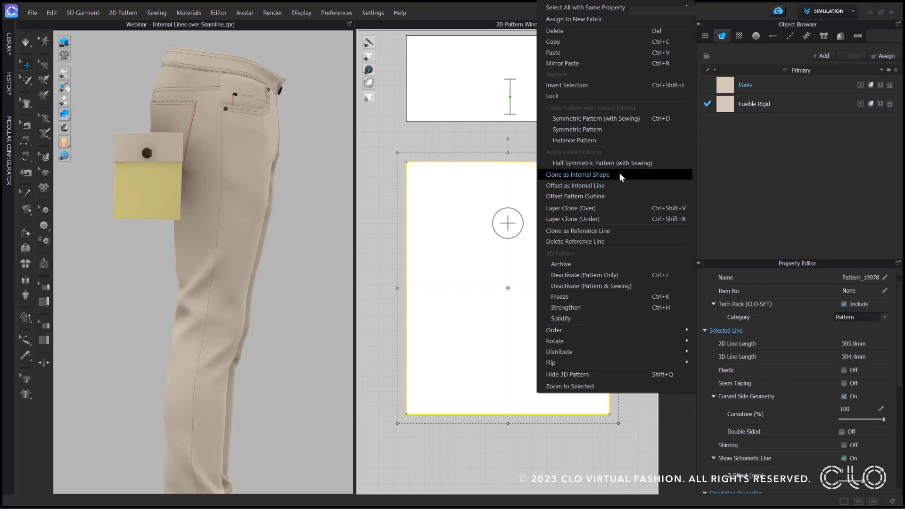
left_click(580, 175)
scroll(607, 184, "down", 5)
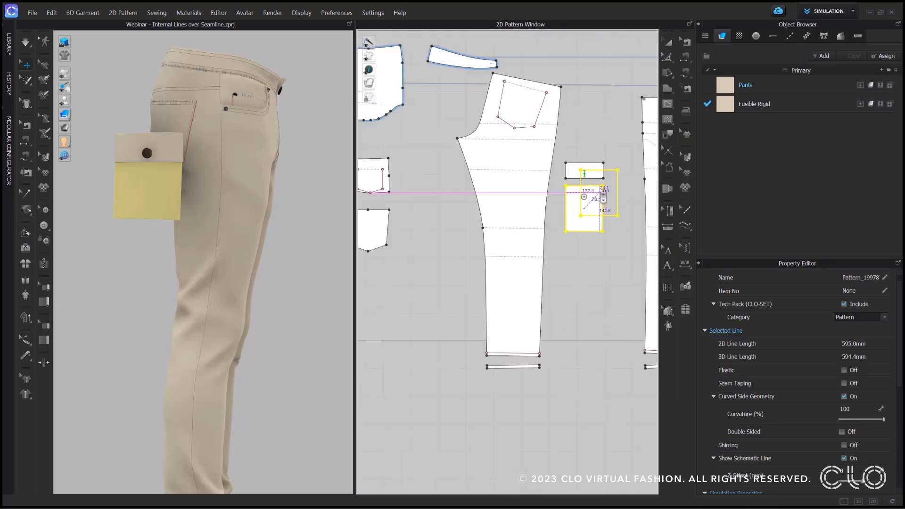
scroll(552, 198, "up", 6)
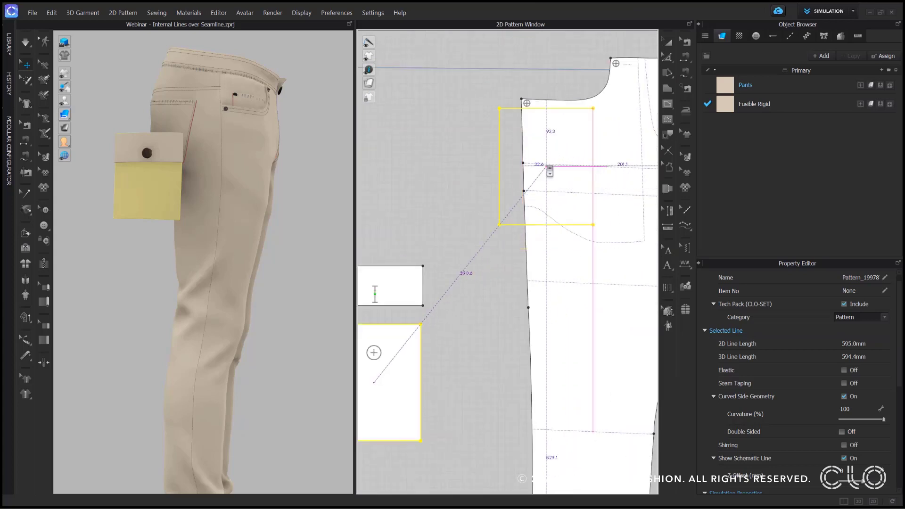
left_click(543, 187)
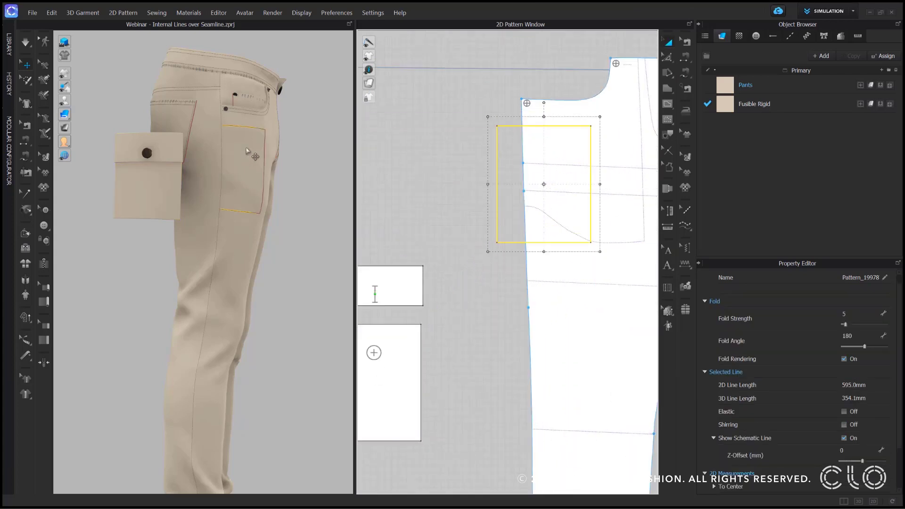
Rotate the cloned pocket shape slightly counterclockwise and shift it a little outward across the front panel's side seam
scroll(267, 113, "up", 5)
middle_click_drag(261, 140, 237, 259)
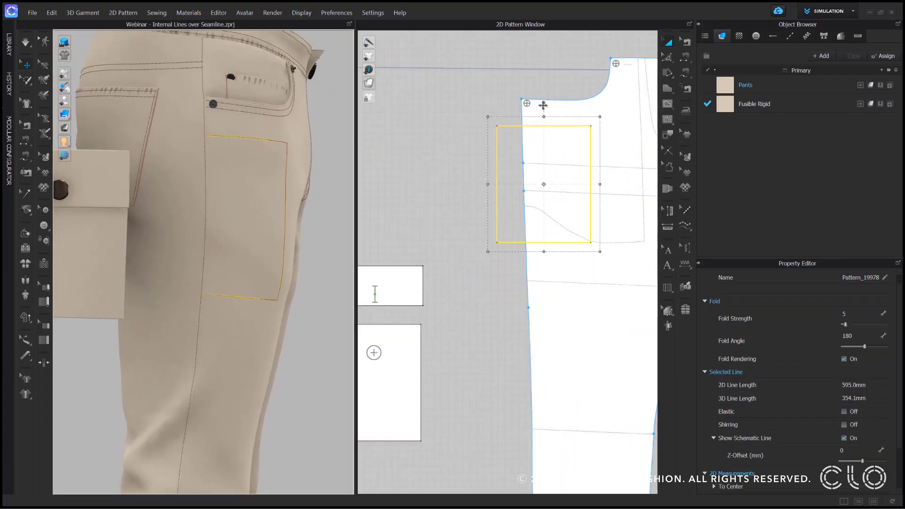
left_click_drag(544, 105, 537, 106)
scroll(587, 146, "up", 4)
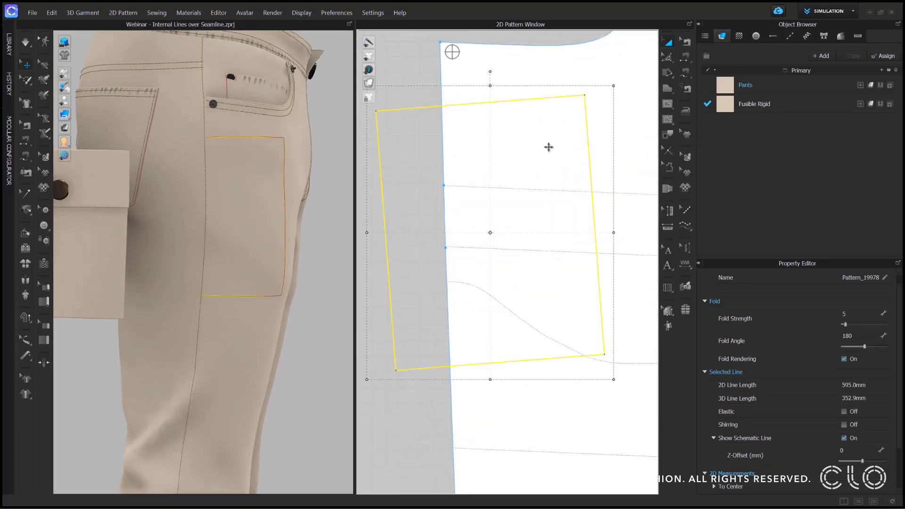
scroll(513, 152, "down", 3)
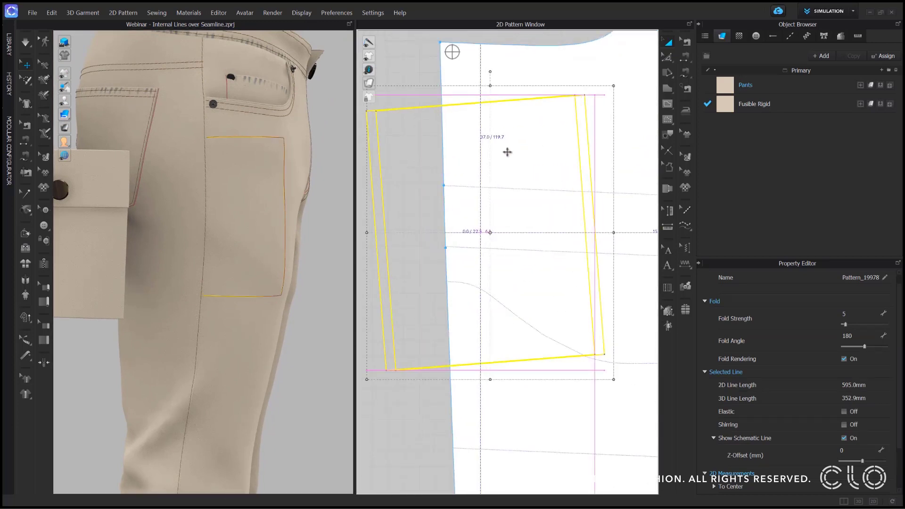
Divide the cloned pocket shape over the seamline so it continues on the back leg panel
right_click(478, 126)
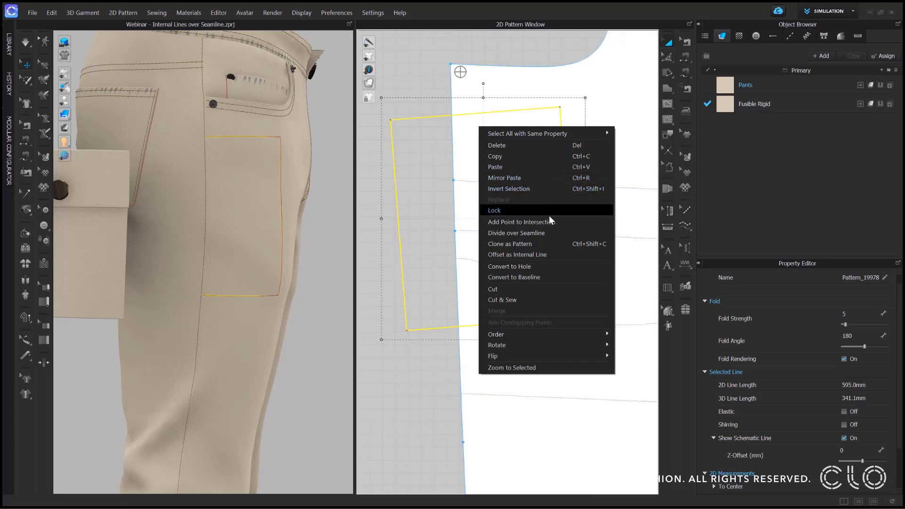
left_click(581, 234)
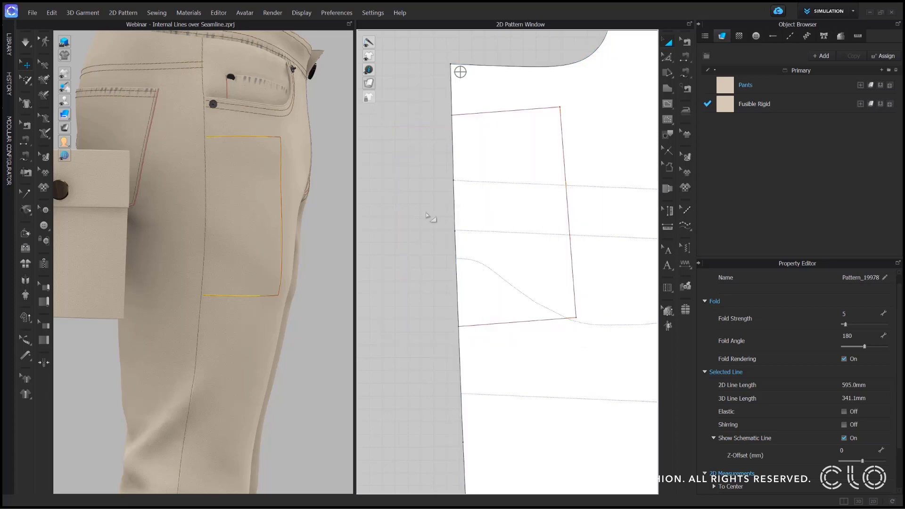
left_click(618, 228)
Sew the pocket's two side edges to the vertical placement lines on the front and back leg panels with Segment Sewing
scroll(613, 229, "down", 5)
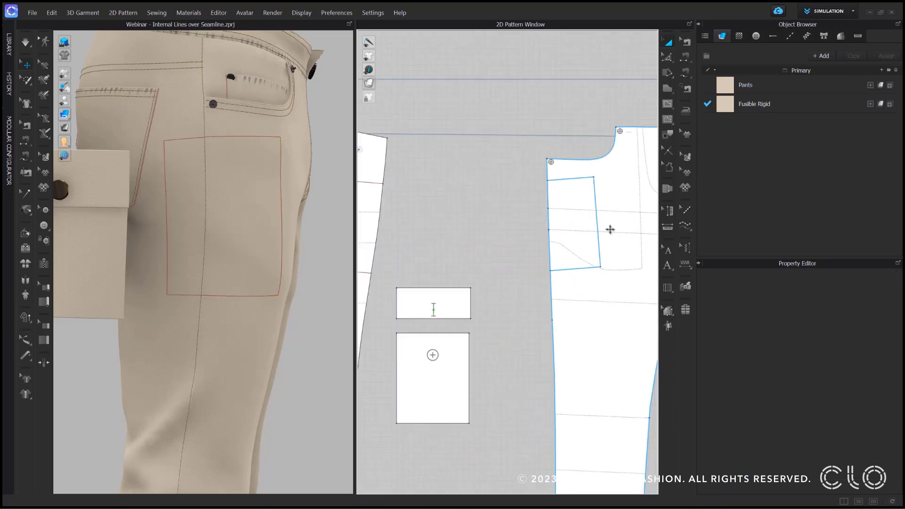
left_click(688, 42)
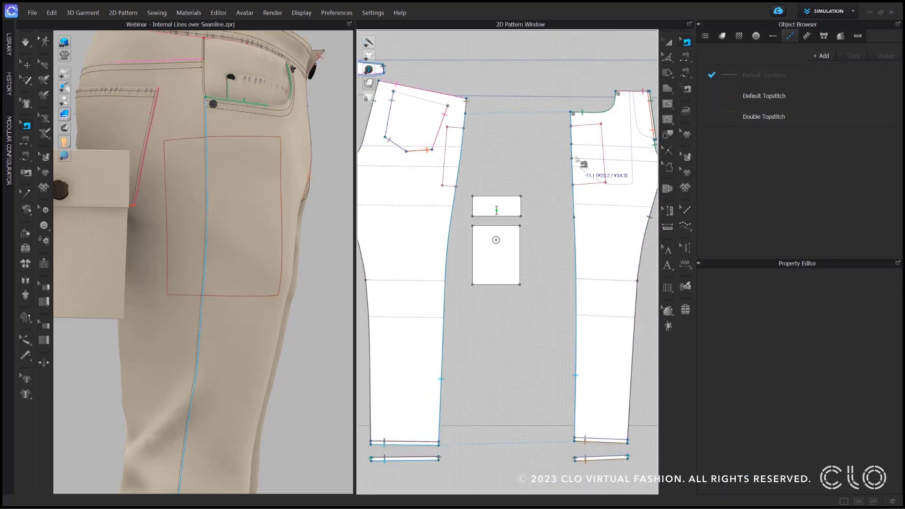
left_click(571, 166)
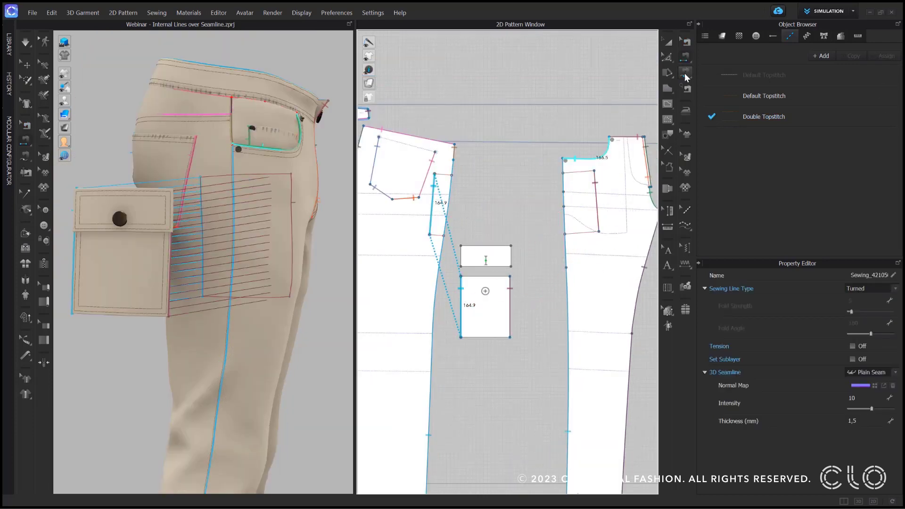
Sew the pocket's top edge in two parts to the upper placement lines of the front and back leg panels with Free Sewing
left_click(685, 74)
left_click(594, 170)
left_click(564, 173)
left_click(510, 277)
scroll(487, 279, "up", 3)
left_click(473, 274)
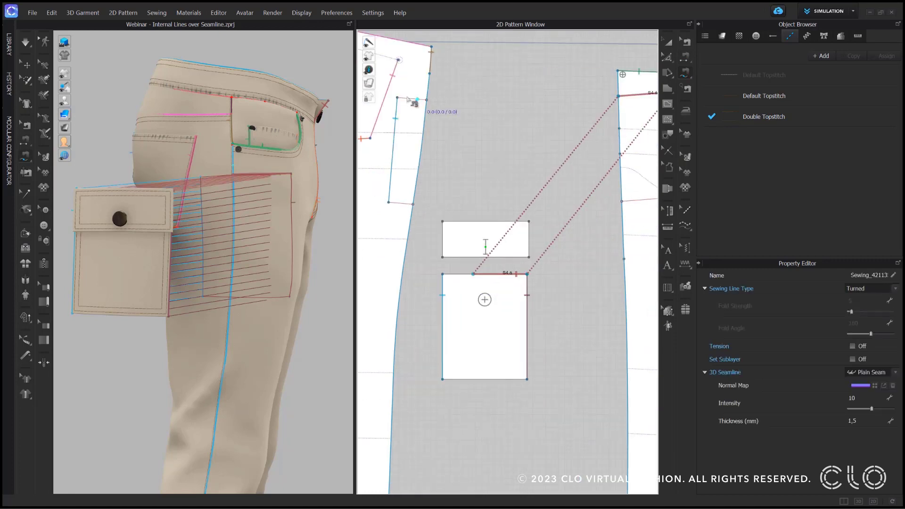
left_click(398, 98)
left_click(427, 100)
left_click(443, 274)
left_click(473, 275)
Sew the pocket's bottom edge in two parts to the lower placement lines of the front and back leg panels
scroll(474, 275, "down", 3)
left_click(609, 225)
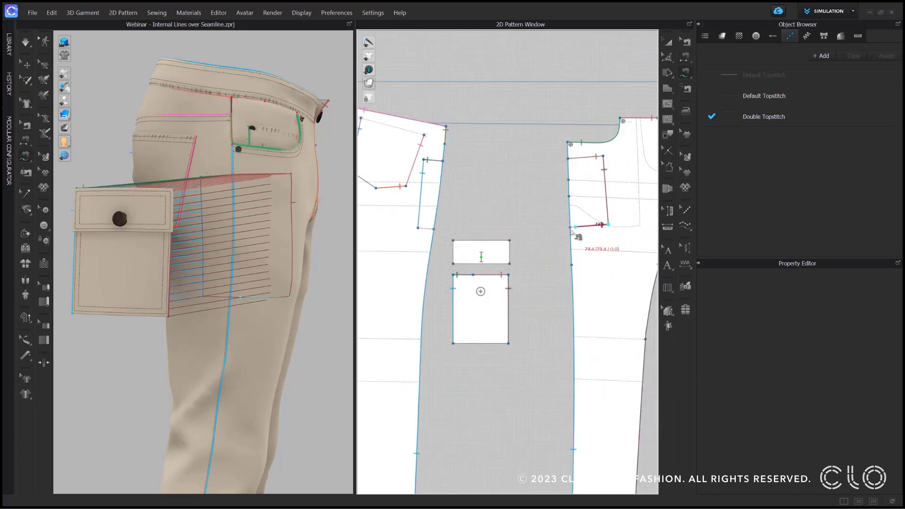
left_click(570, 227)
left_click(508, 343)
left_click(471, 344)
left_click(419, 228)
left_click(434, 229)
left_click(454, 343)
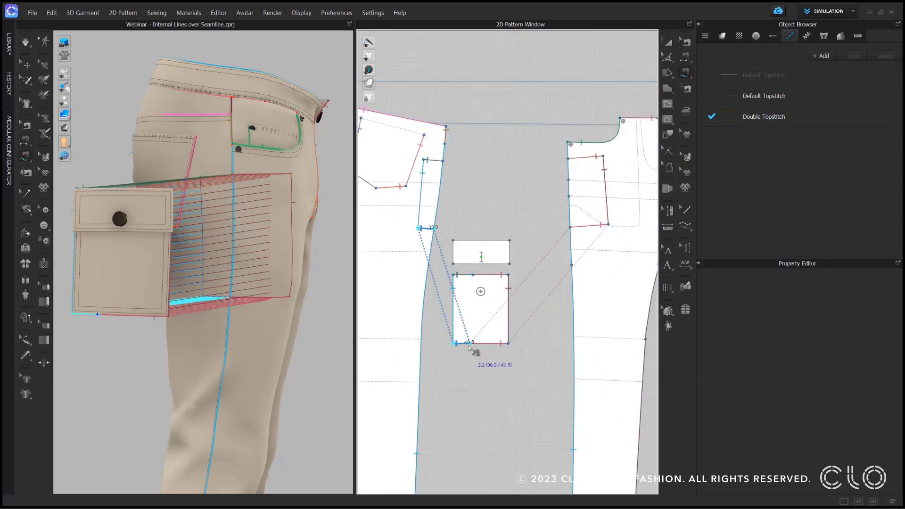
left_click(470, 345)
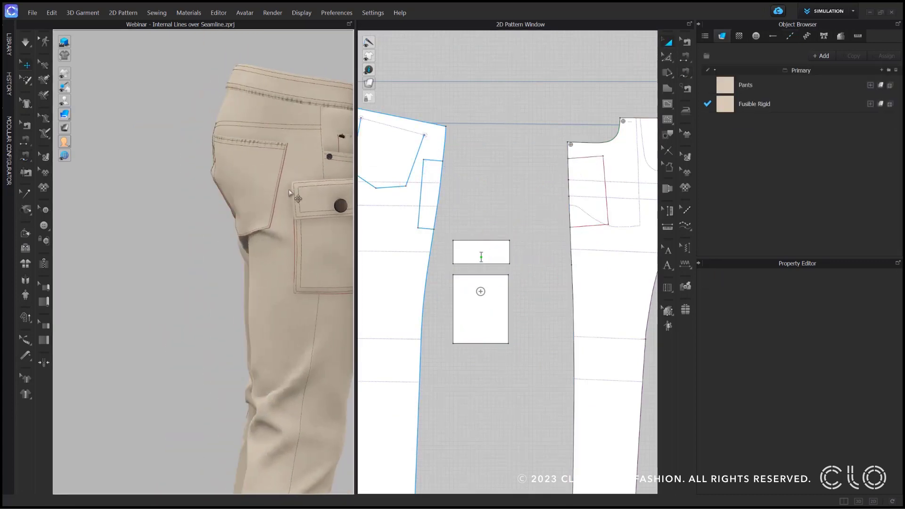
Hide the red pocket placement lines in 3D and examine the sewn cargo pocket from the front
middle_click_drag(289, 190, 184, 158)
scroll(184, 159, "down", 1)
mouse_move(65, 74)
left_click(119, 76)
right_click_drag(230, 215, 181, 216)
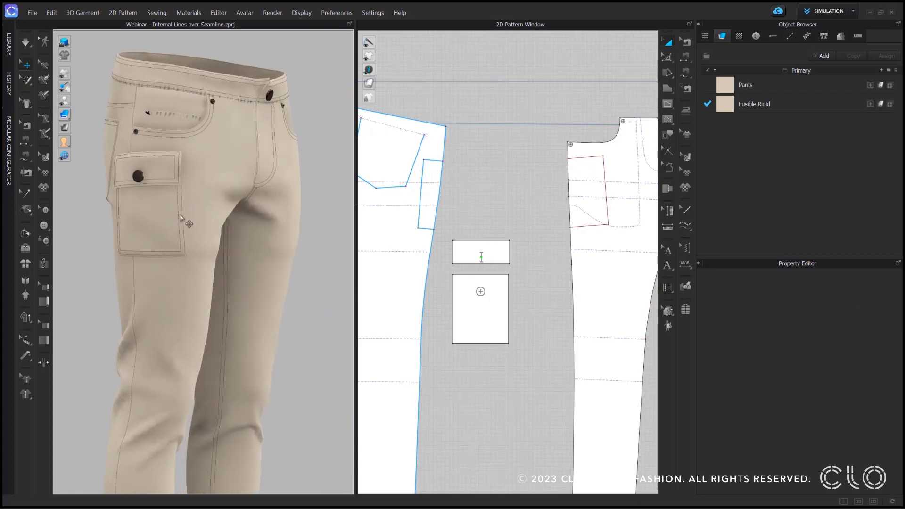
middle_click_drag(180, 218, 228, 182)
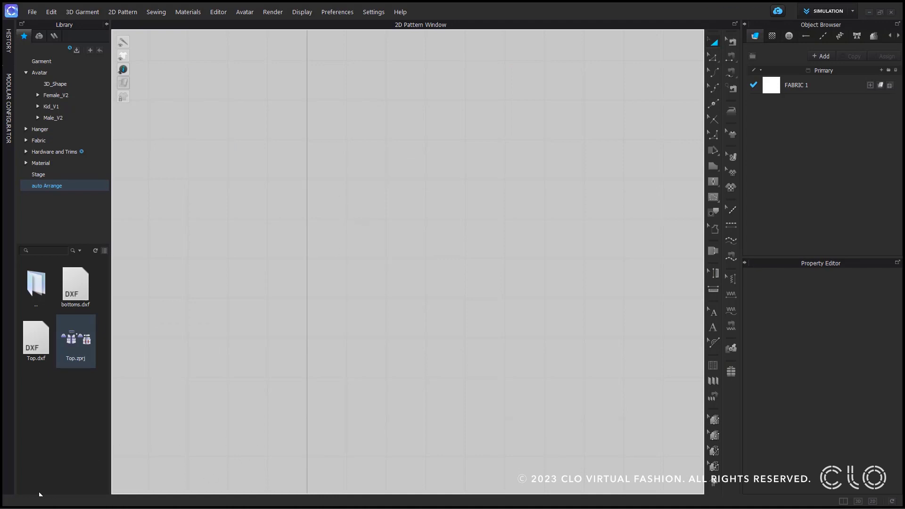
Open the Top.zprj project, accepting the removal of older POM versions, and display its list of Points of Measure
double_click(79, 340)
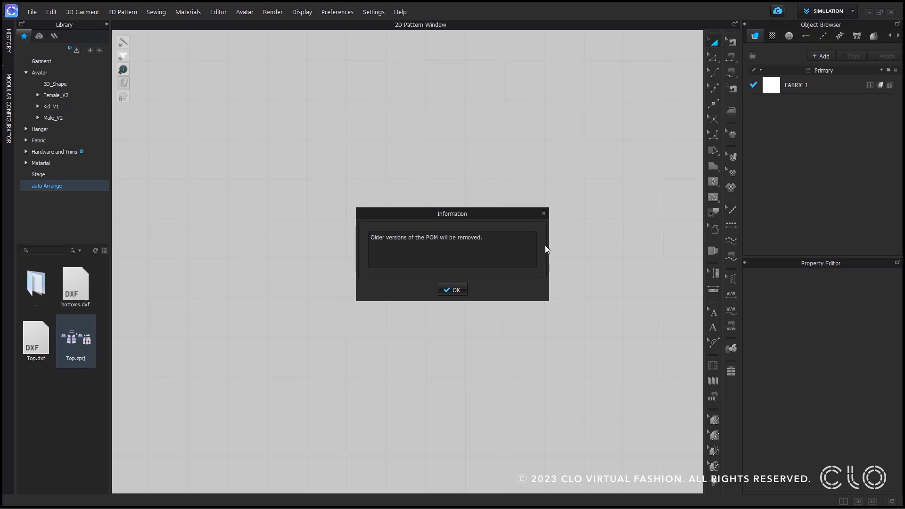
left_click(459, 290)
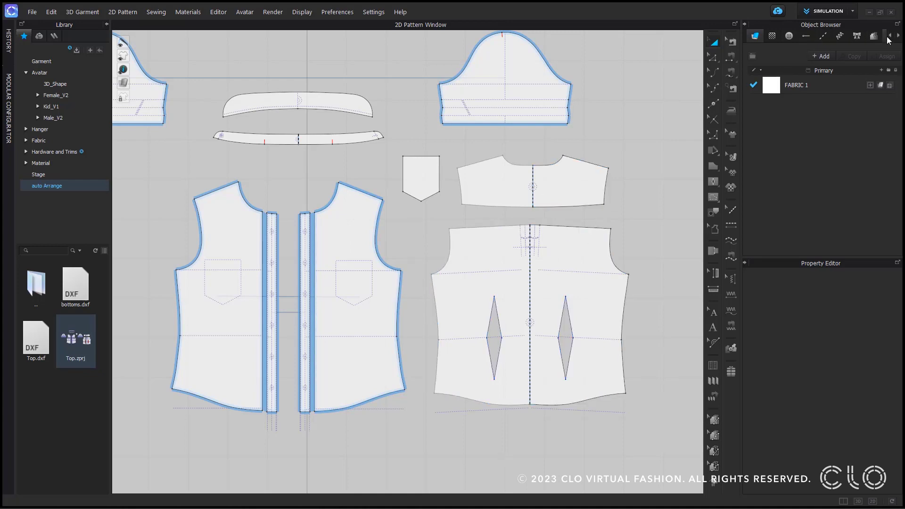
left_click(899, 36)
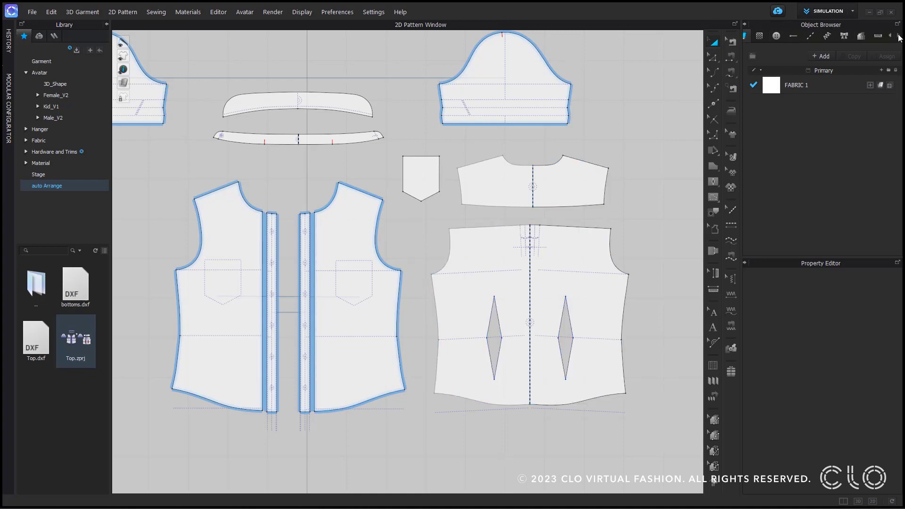
left_click(873, 35)
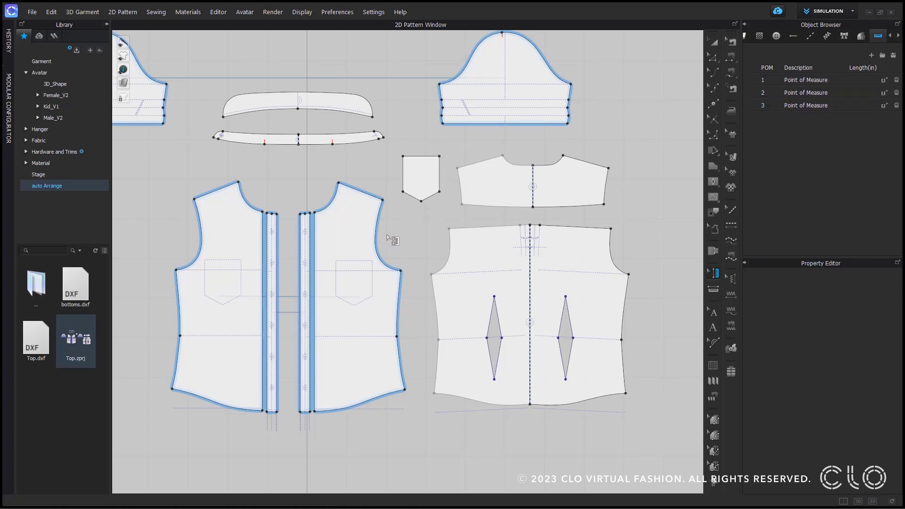
Delete all three existing Points of Measure from the project's POM list
middle_click_drag(415, 228, 444, 246)
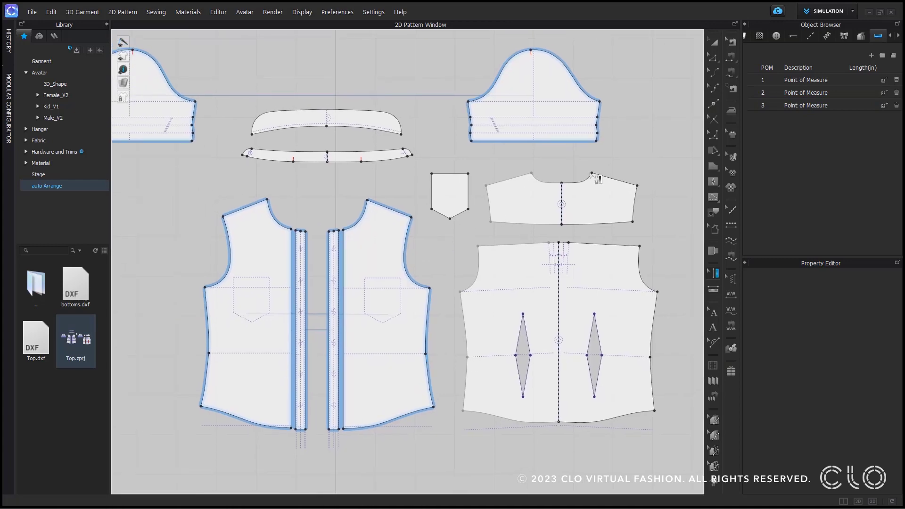
left_click(897, 80)
left_click(897, 80)
left_click(897, 80)
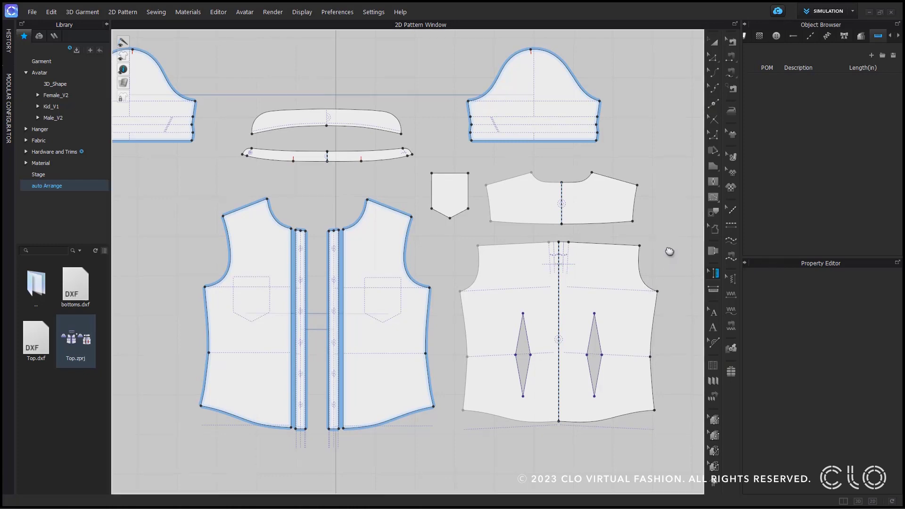
Create a Point of Measure across the back panel at waist level, from side seam to side seam through both darts
middle_click_drag(669, 251, 672, 241)
left_click(713, 288)
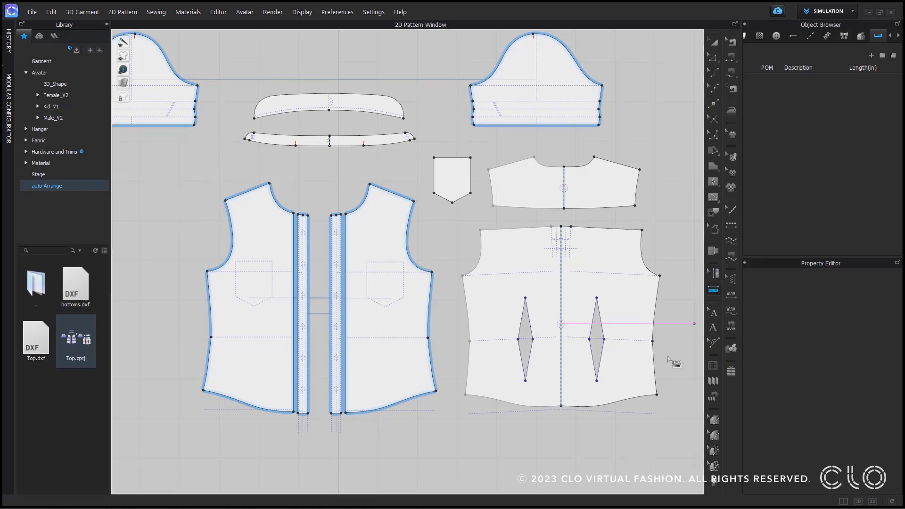
scroll(653, 349, "up", 5)
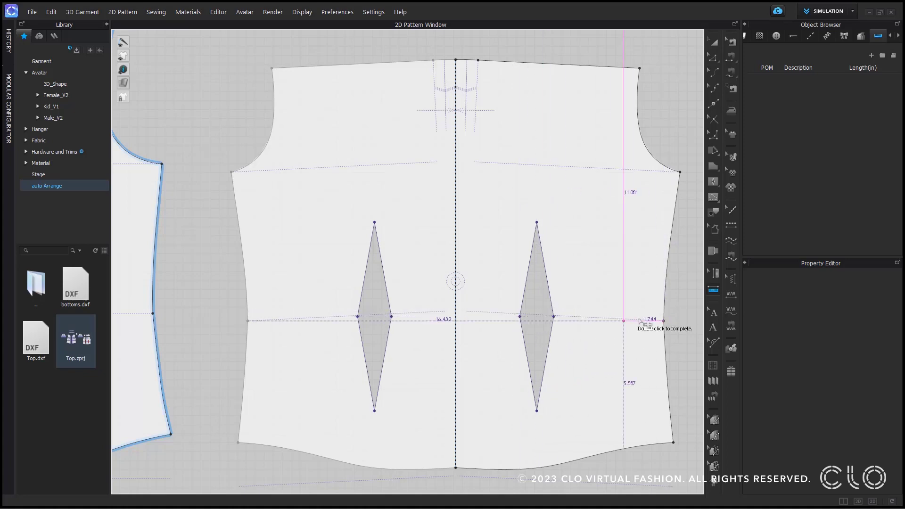
left_click(664, 316)
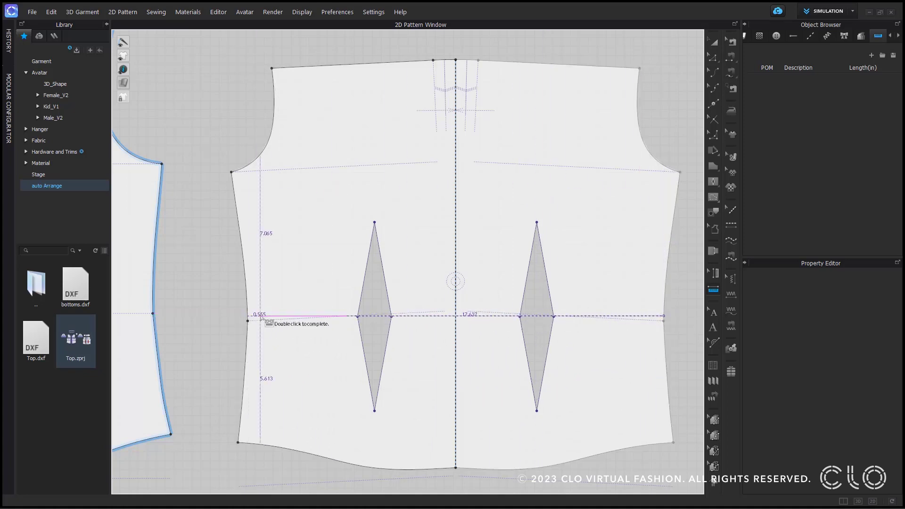
left_click(247, 313)
double_click(248, 314)
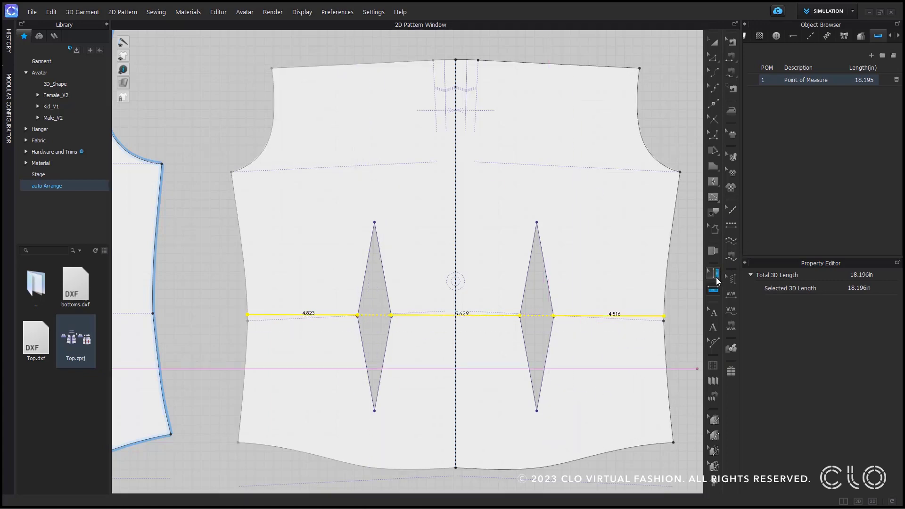
left_click(716, 274)
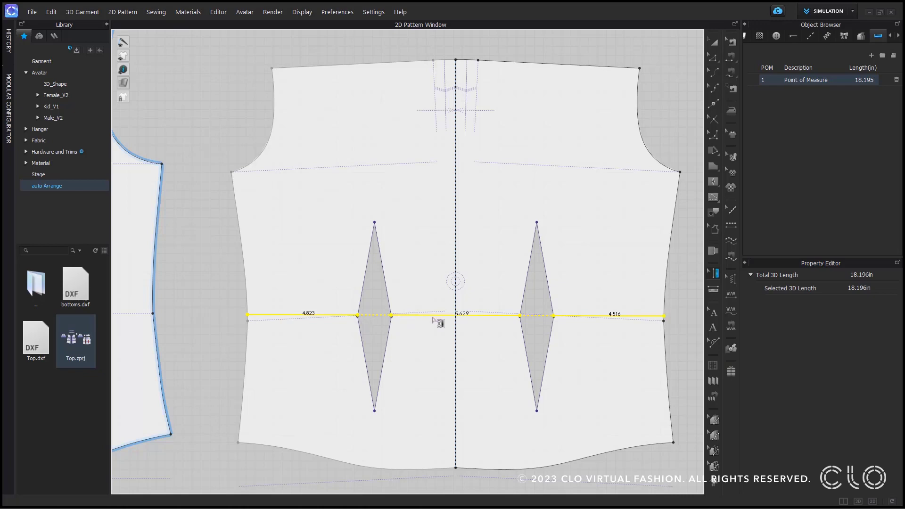
scroll(539, 367, "down", 5)
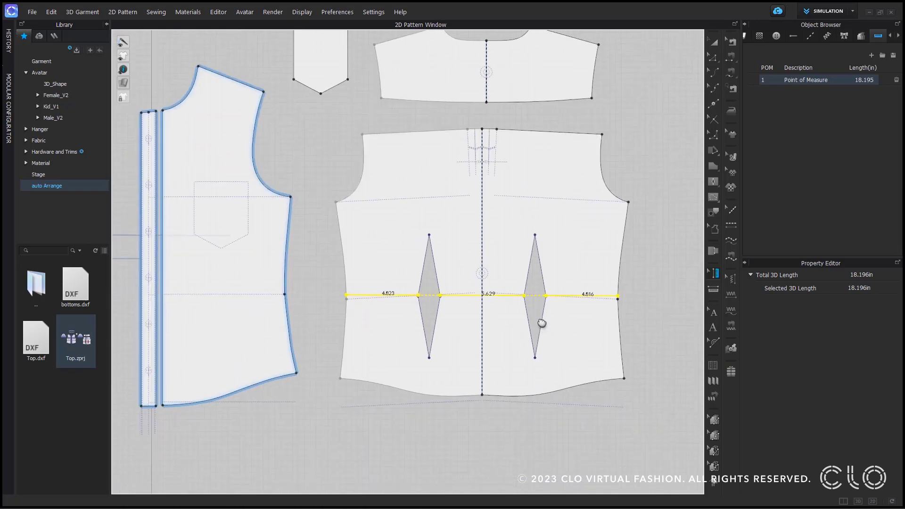
middle_click_drag(515, 342, 508, 356)
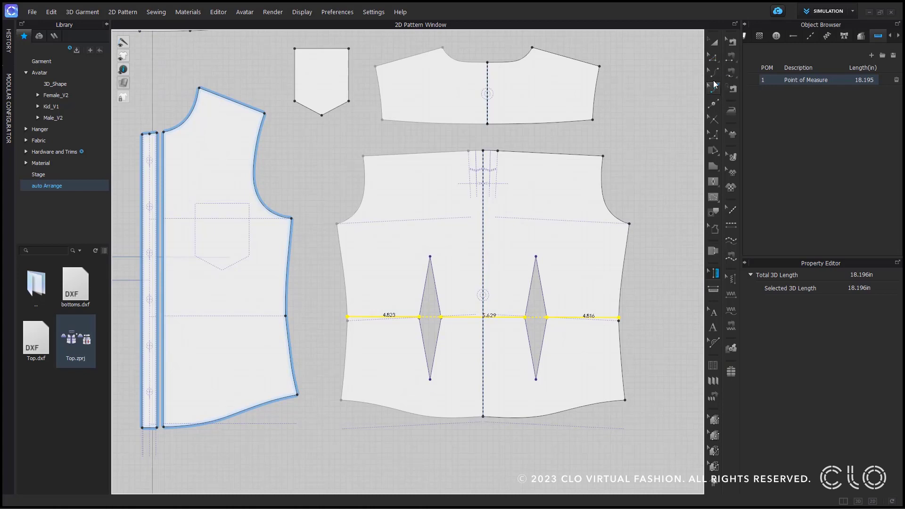
Trace the armhole curve of the wearer's left front panel as a Point of Measure
left_click(711, 55)
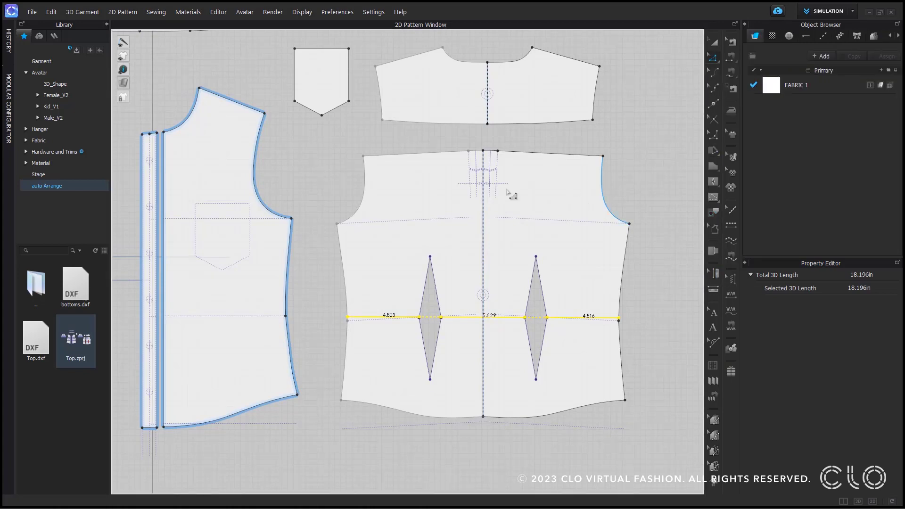
middle_click_drag(355, 172, 427, 172)
left_click(329, 161)
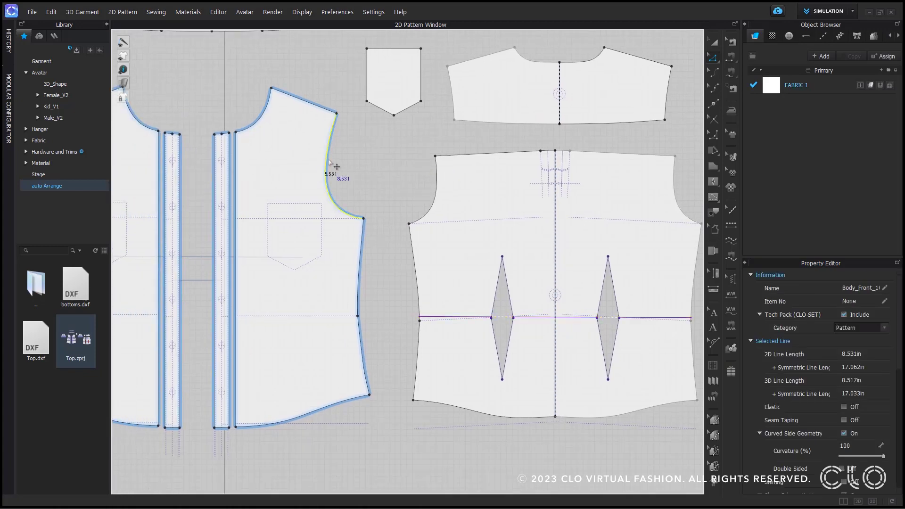
right_click(328, 161)
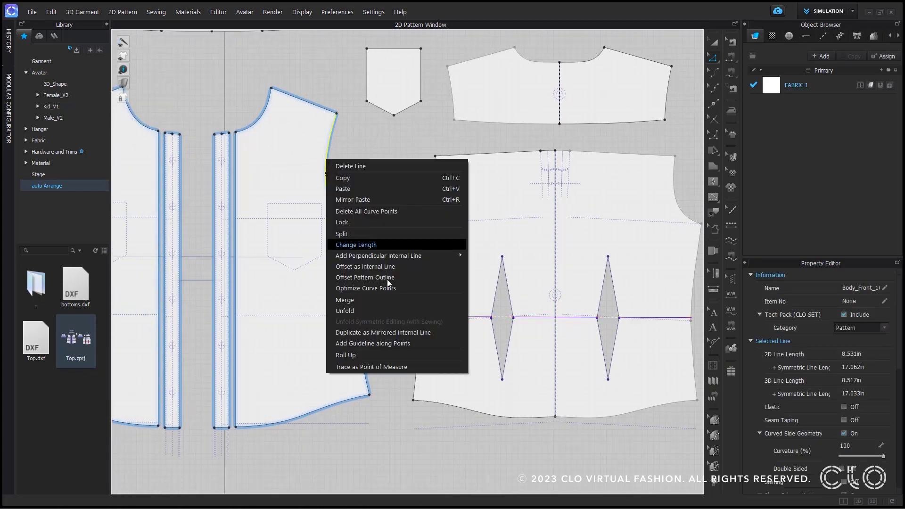
left_click(413, 372)
Switch the front armhole's Point of Measure to Straight Type, followed by X Dist Type
left_click(714, 276)
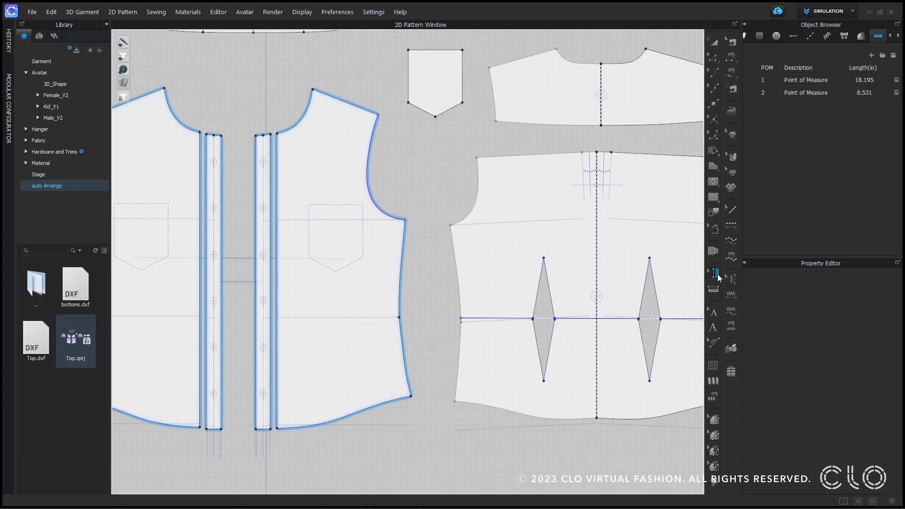
left_click(371, 152)
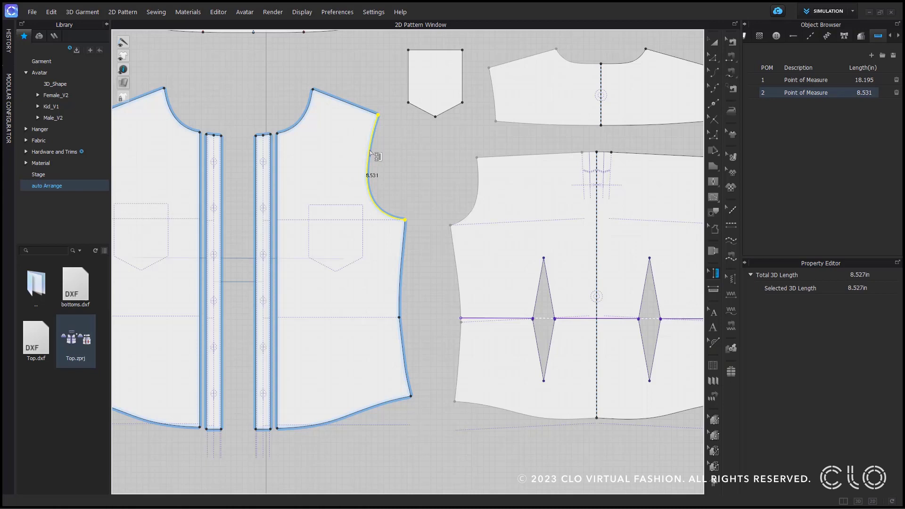
right_click(371, 150)
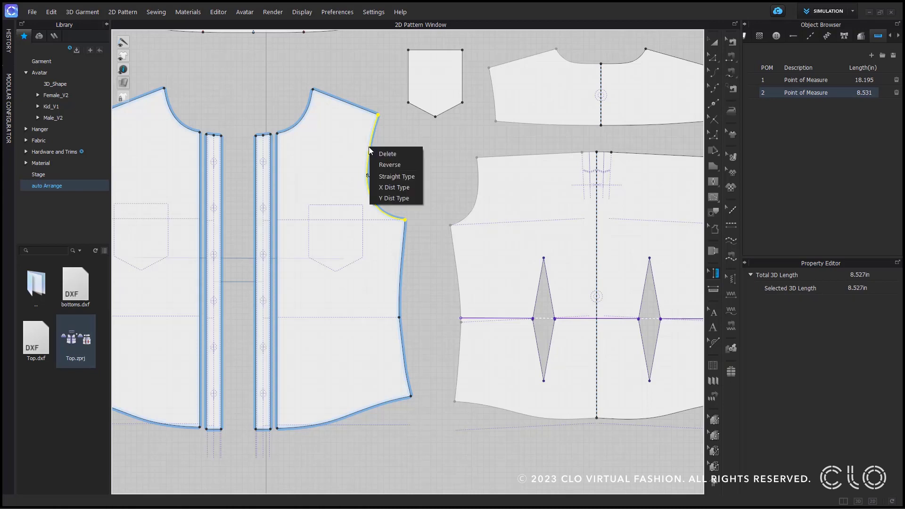
left_click(416, 178)
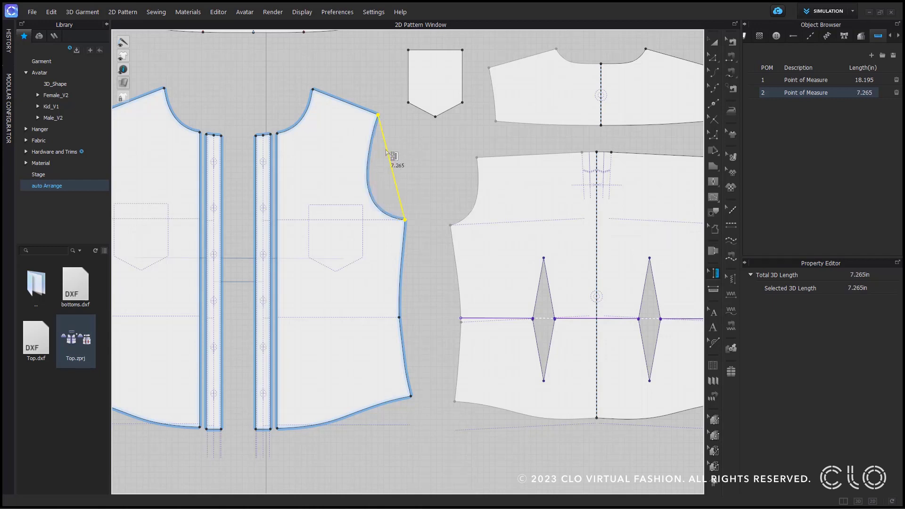
right_click(387, 150)
left_click(417, 181)
Switch the front armhole's Point of Measure to Y Dist Type and return it to Segment Type
right_click(393, 119)
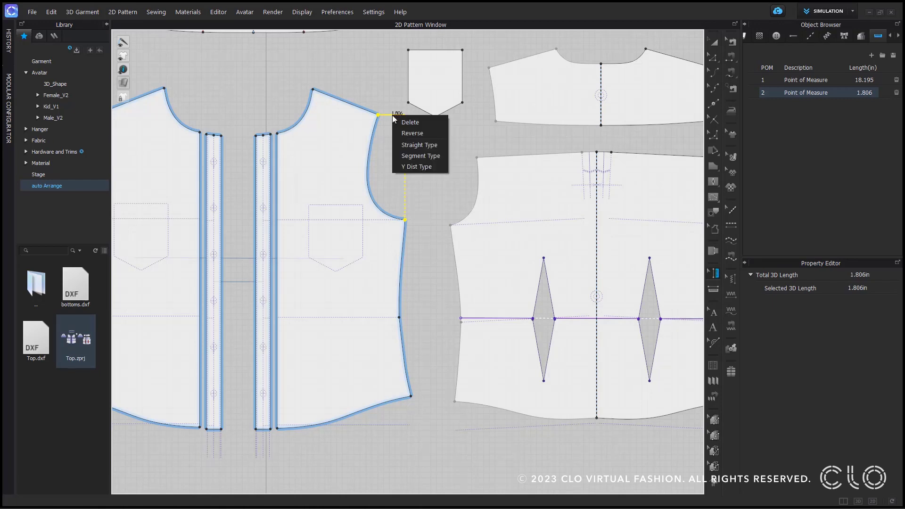
left_click(415, 167)
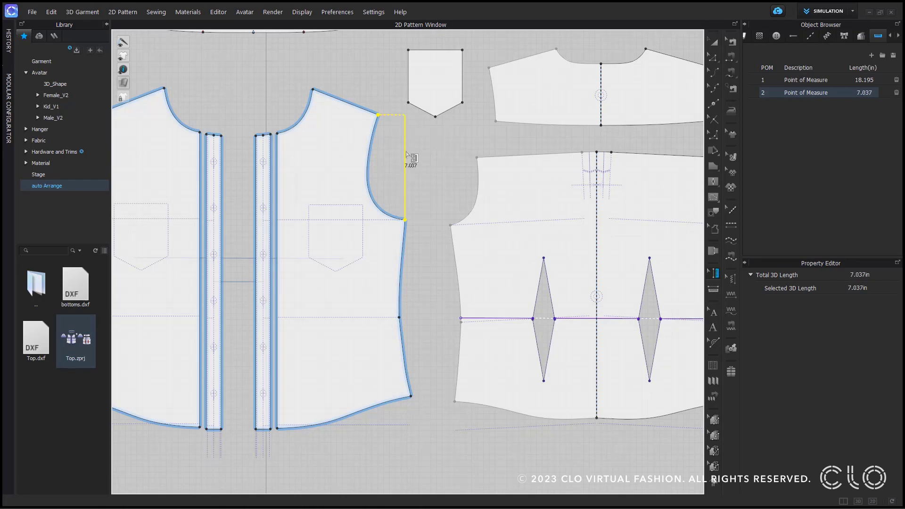
right_click(406, 151)
left_click(451, 191)
Reshape the front panel's armhole by moving the outer shoulder point outward and up and the underarm point down
scroll(404, 165, "up", 2)
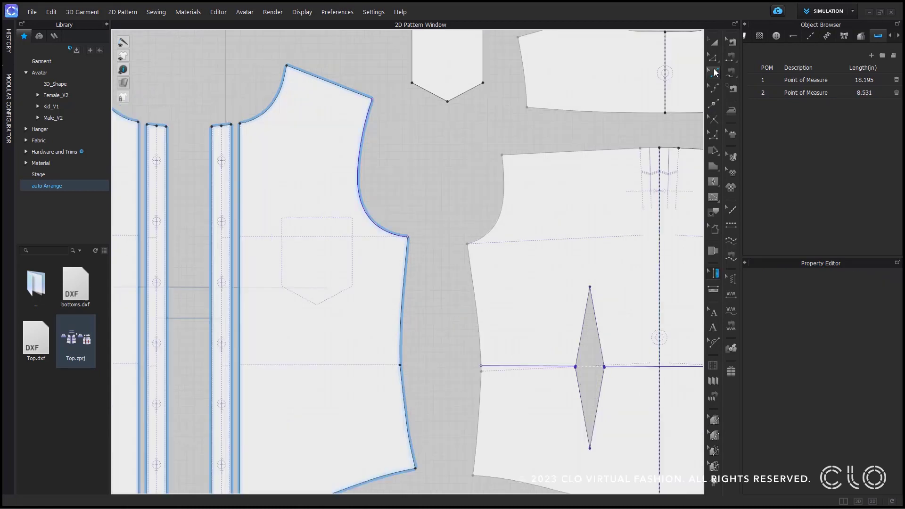
left_click(713, 57)
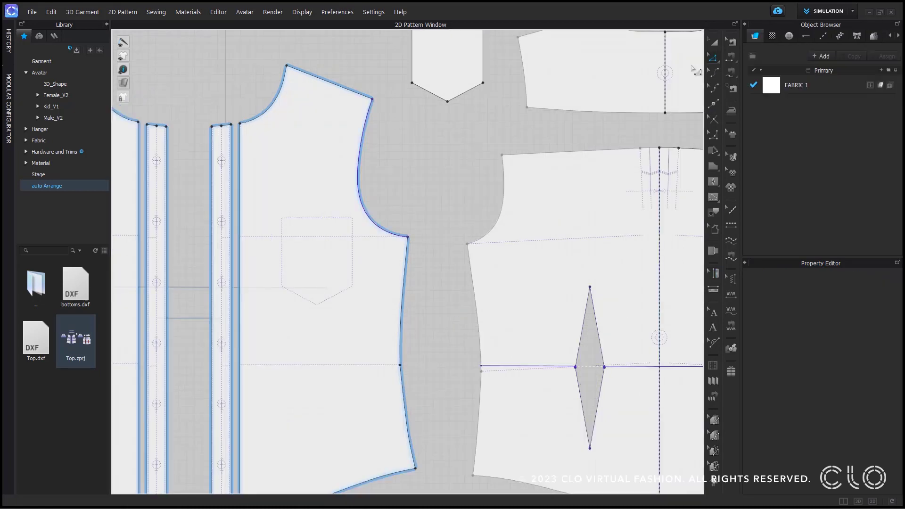
left_click(374, 100)
left_click_drag(373, 100, 389, 88)
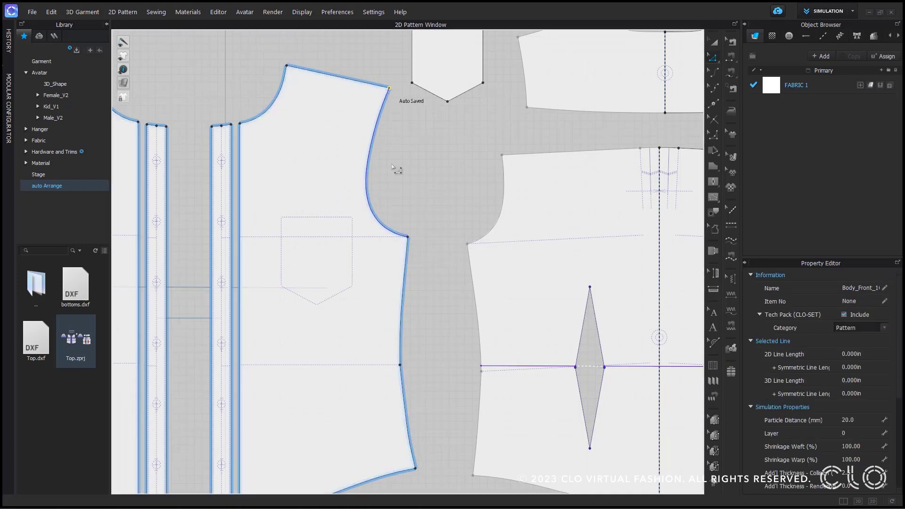
left_click_drag(409, 237, 412, 260)
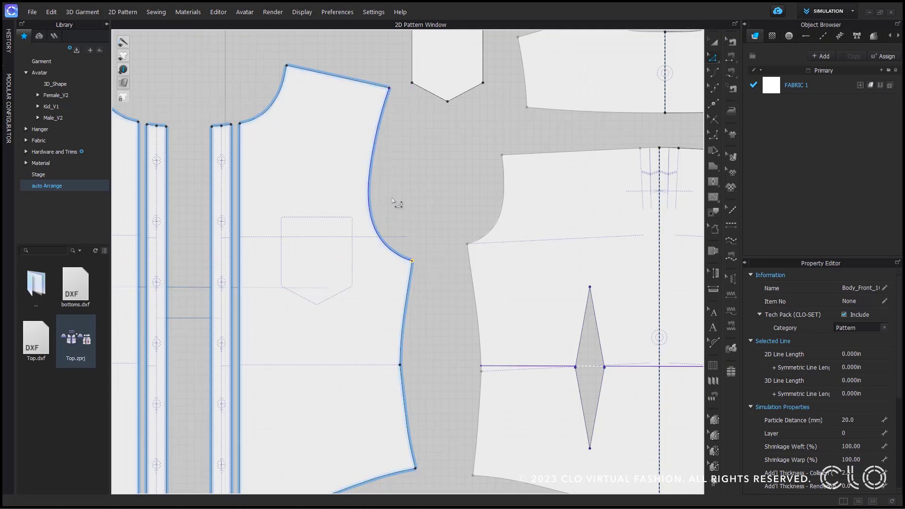
Create a Point of Measure along the front panel's shoulder line, from the neck point to the outer shoulder point
middle_click_drag(398, 201, 471, 194)
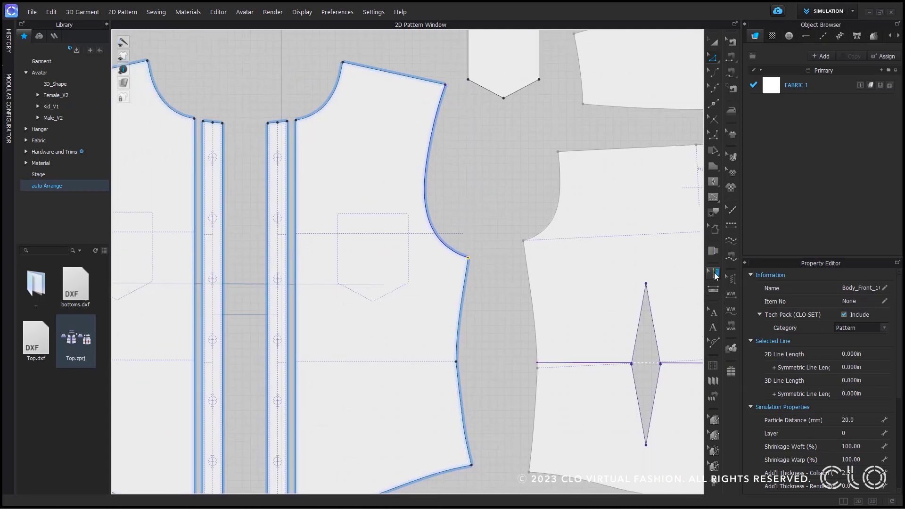
left_click(716, 291)
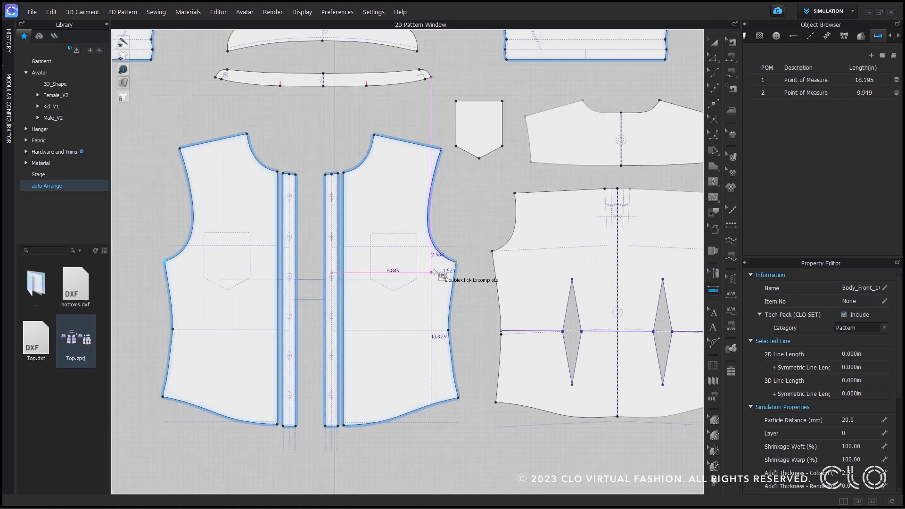
middle_click_drag(435, 275, 459, 261)
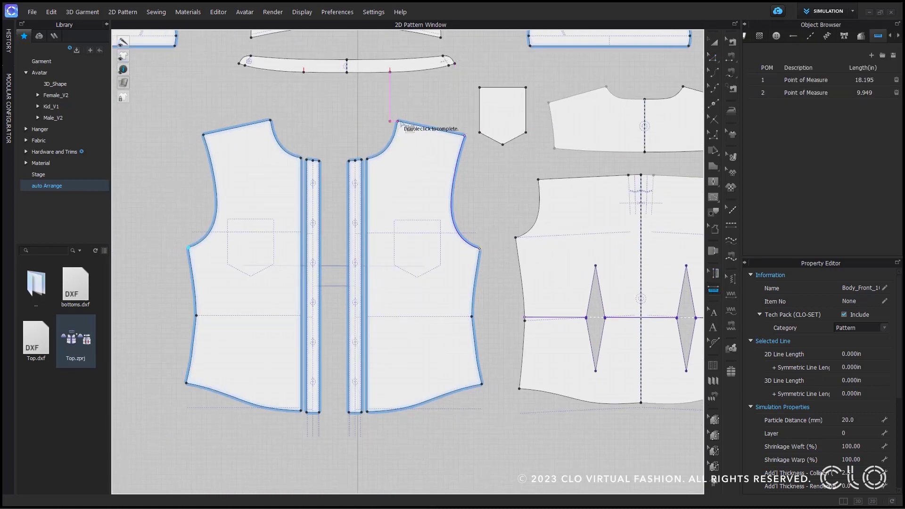
left_click(397, 122)
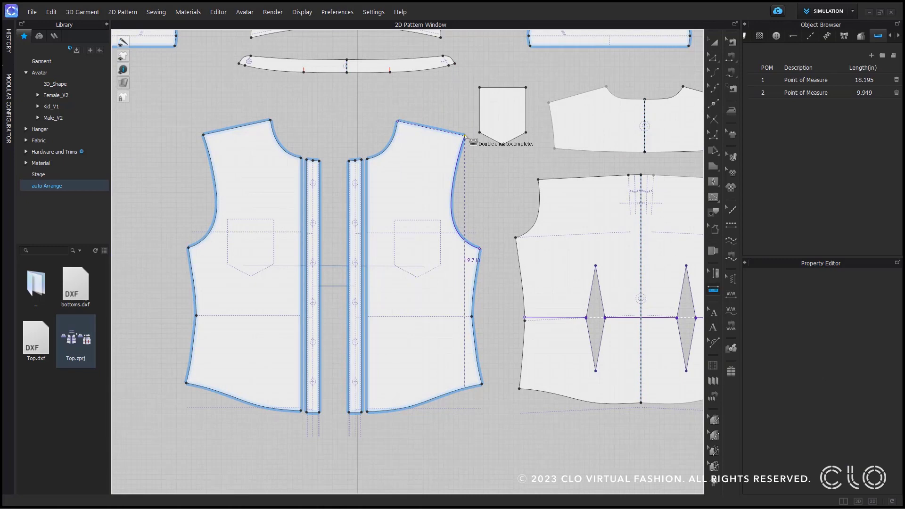
double_click(465, 135)
scroll(465, 136, "up", 5)
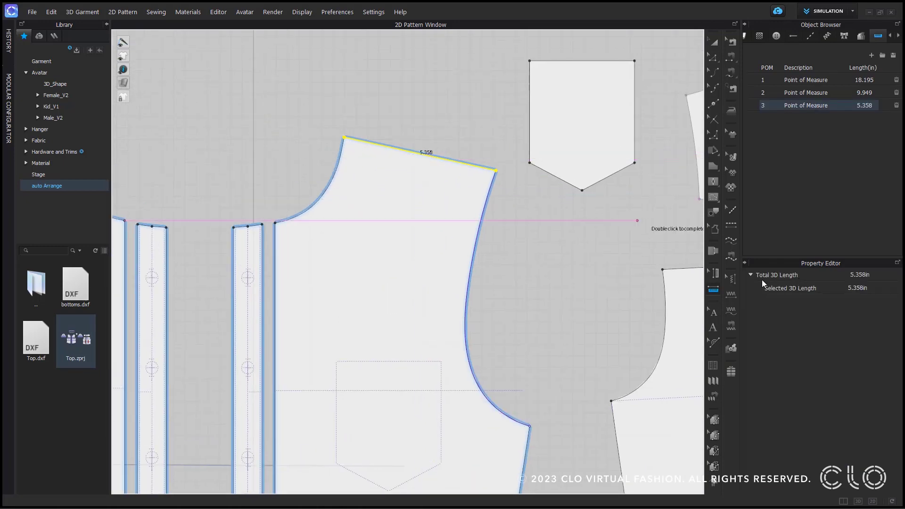
Switch the shoulder line's Point of Measure to Segment Type, followed by X Dist Type
right_click(429, 155)
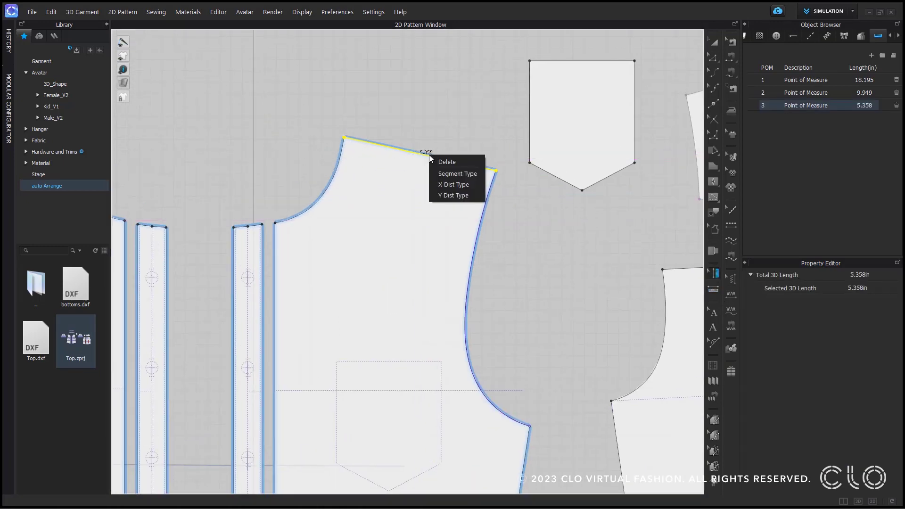
left_click(472, 177)
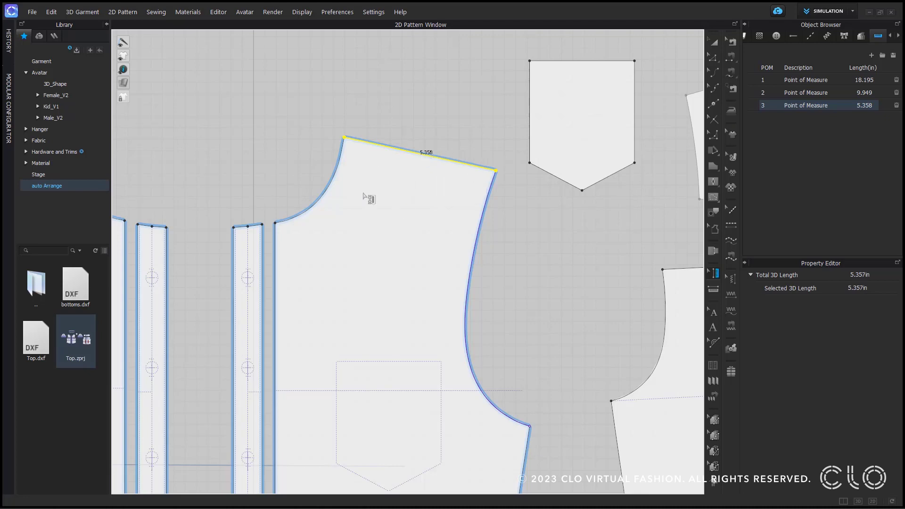
right_click(431, 162)
left_click(457, 199)
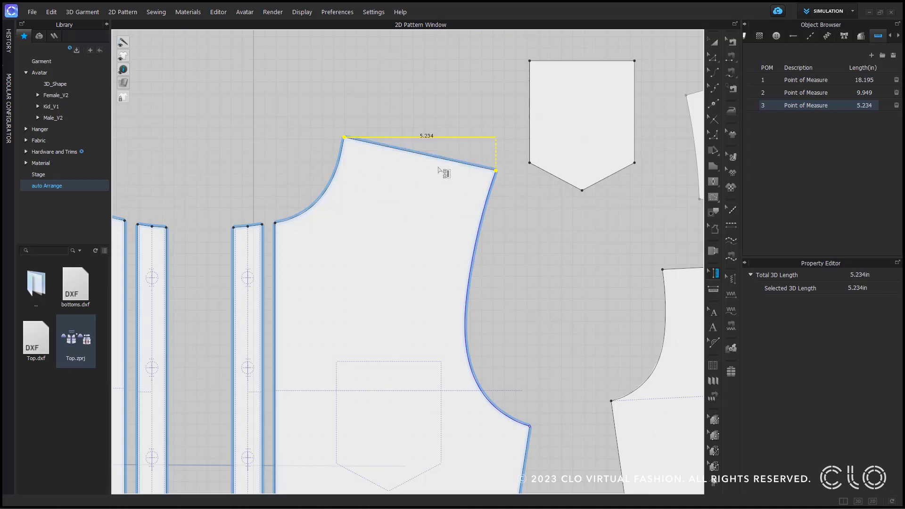
Set the shoulder line's Point of Measure to Y Dist Type and change its measuring type once more
right_click(474, 143)
left_click(490, 187)
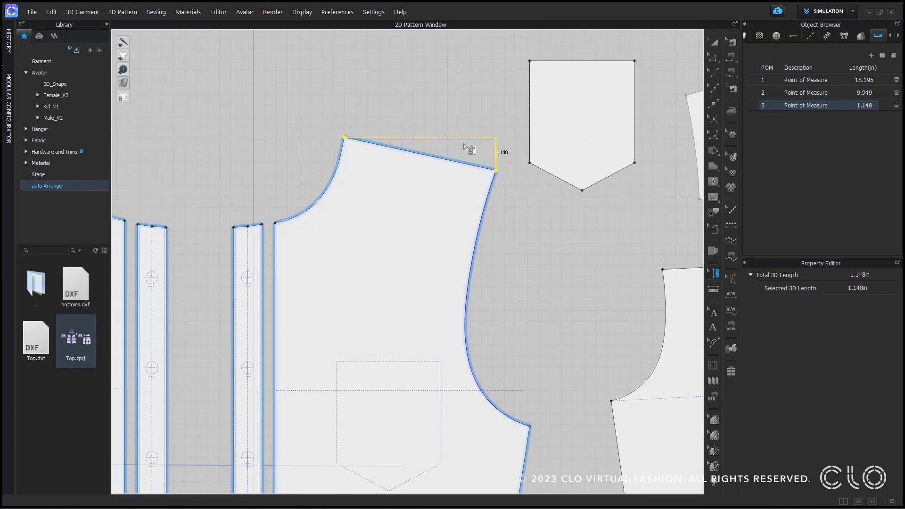
right_click(498, 153)
left_click(525, 195)
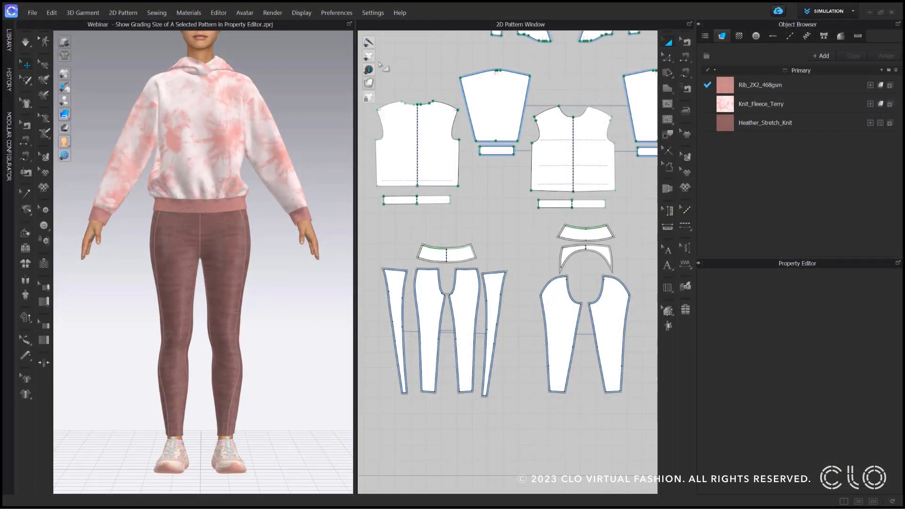
Display the grading outlines on the hoodie patterns in the 2D Pattern Window and examine them up close
mouse_move(370, 57)
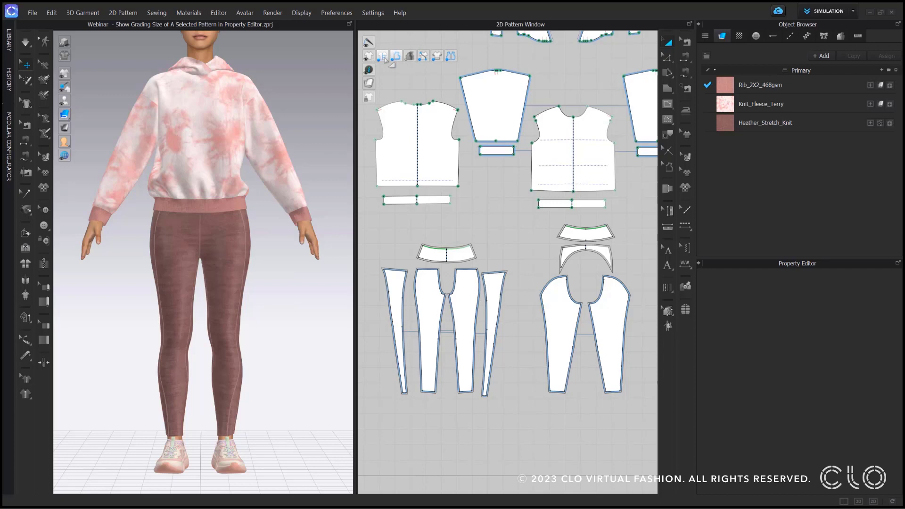
left_click(411, 57)
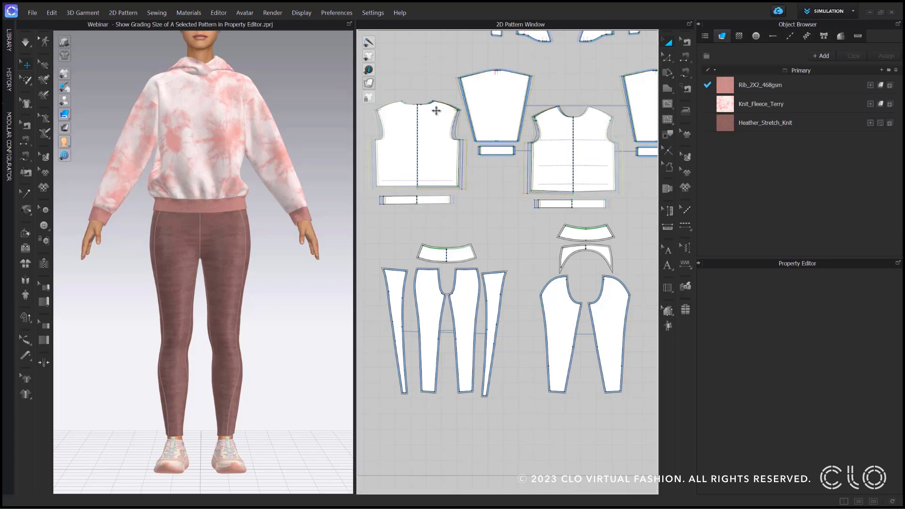
scroll(465, 154, "up", 3)
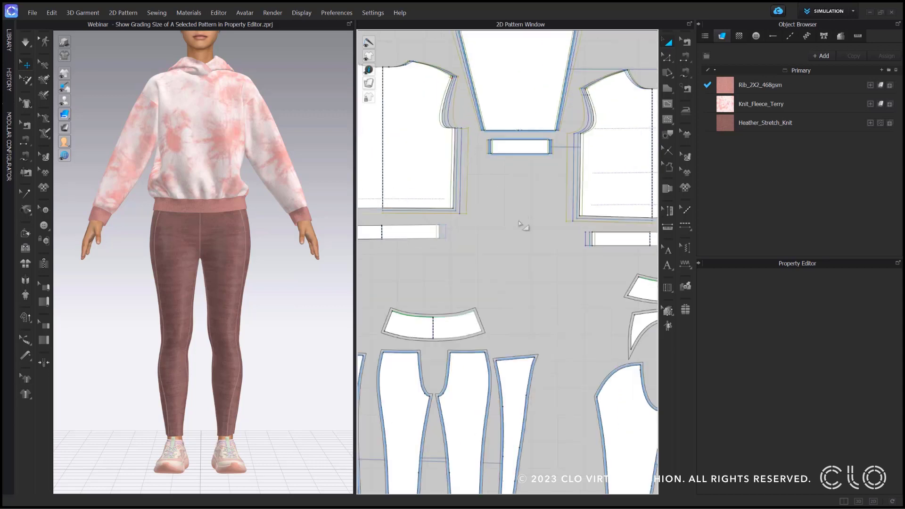
Select the hoodie's back body pattern, expand its Information and Grading details, and look through the available base sizes
left_click(673, 46)
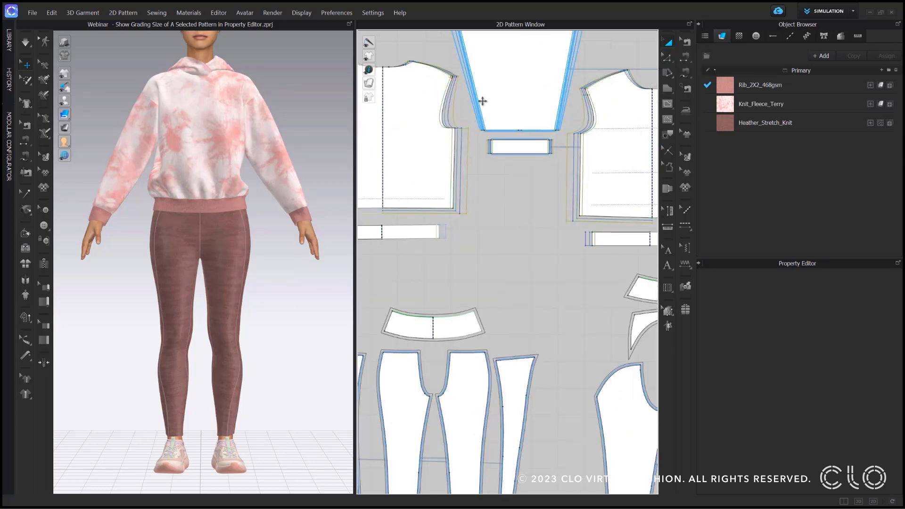
left_click(427, 128)
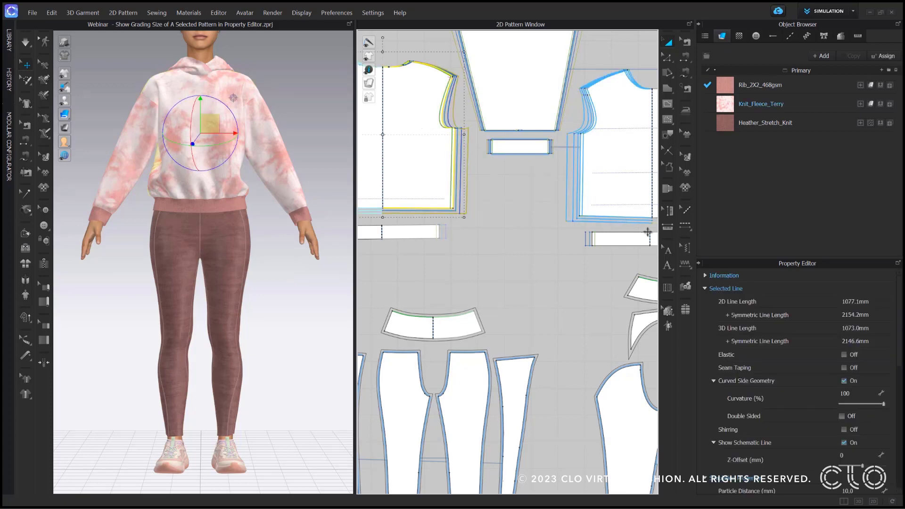
left_click(705, 276)
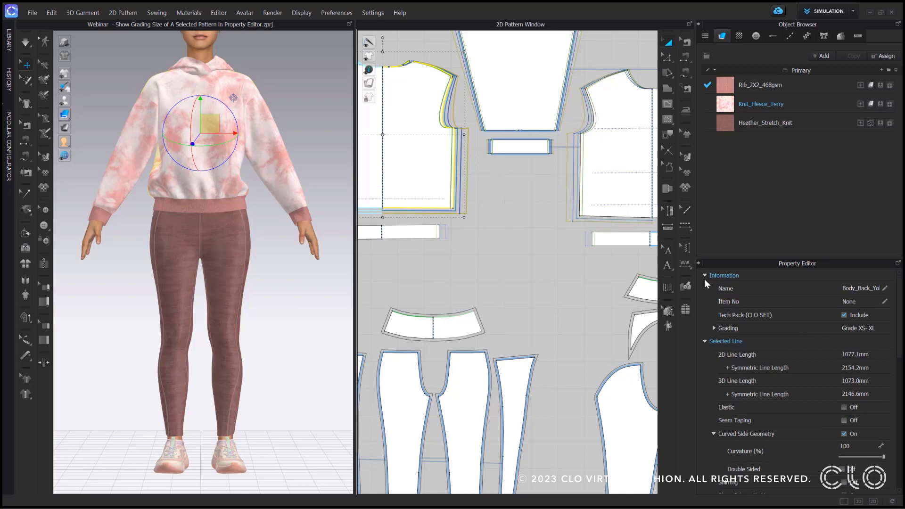
left_click(714, 329)
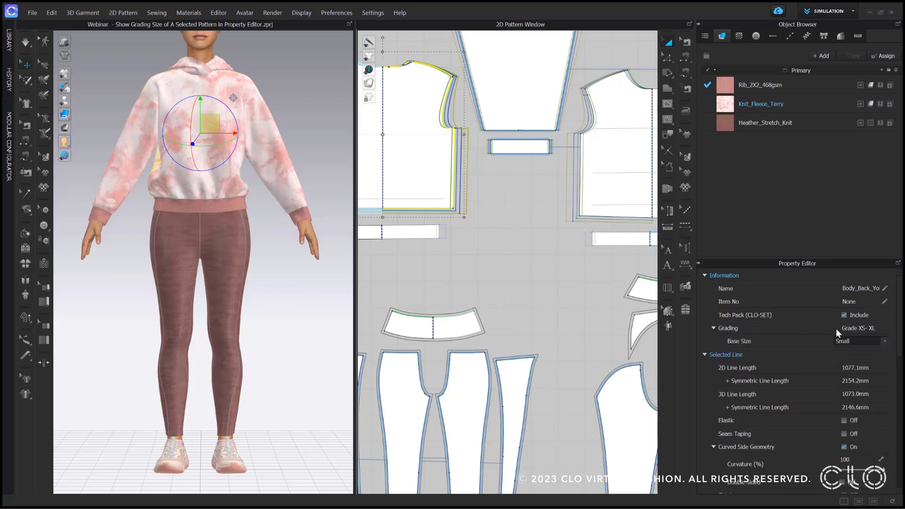
left_click(885, 345)
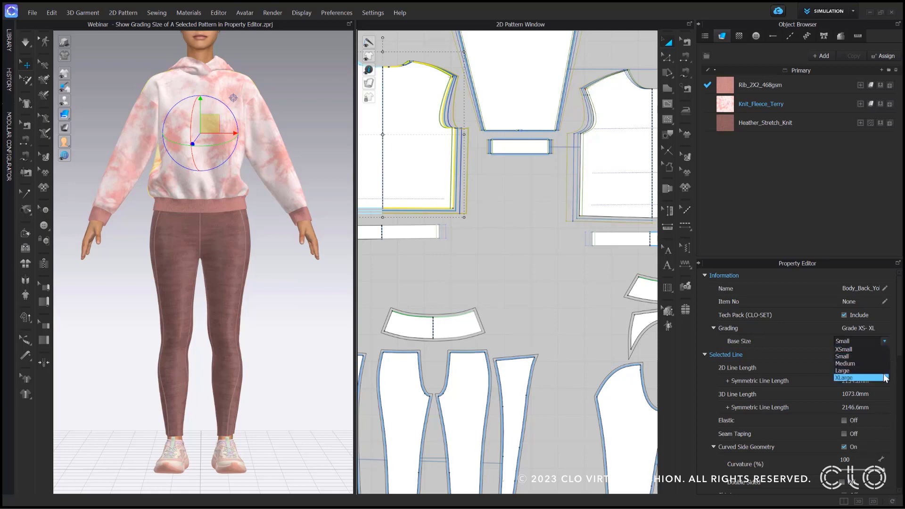
left_click(885, 357)
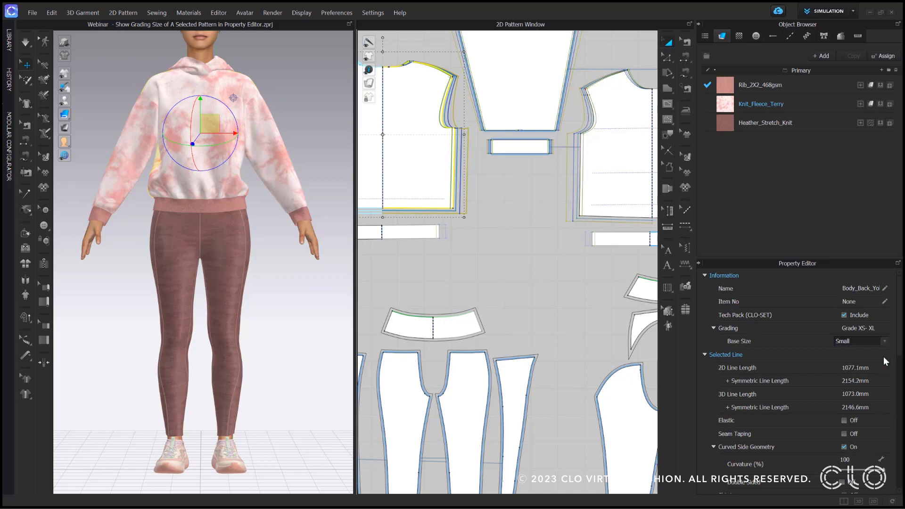
Rename the grading size group "Grade XS- XL" to "XS- XL"
left_click(840, 37)
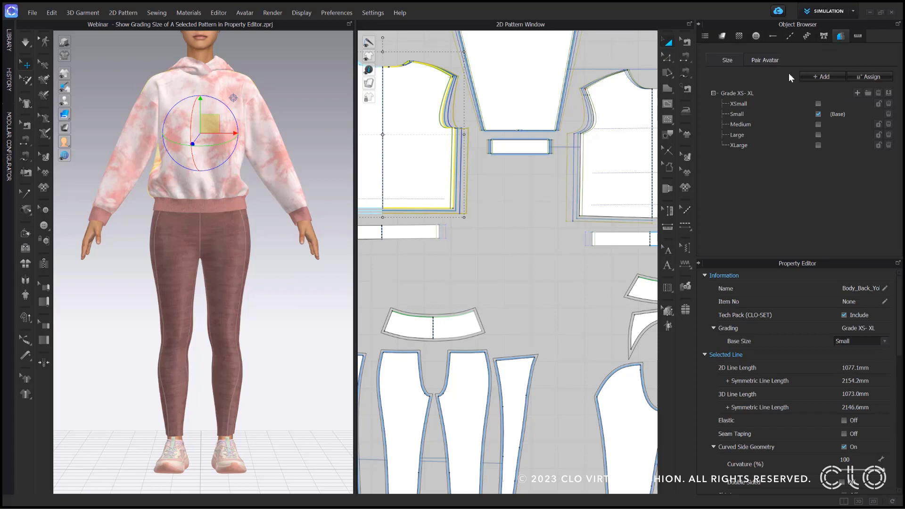
left_click(754, 92)
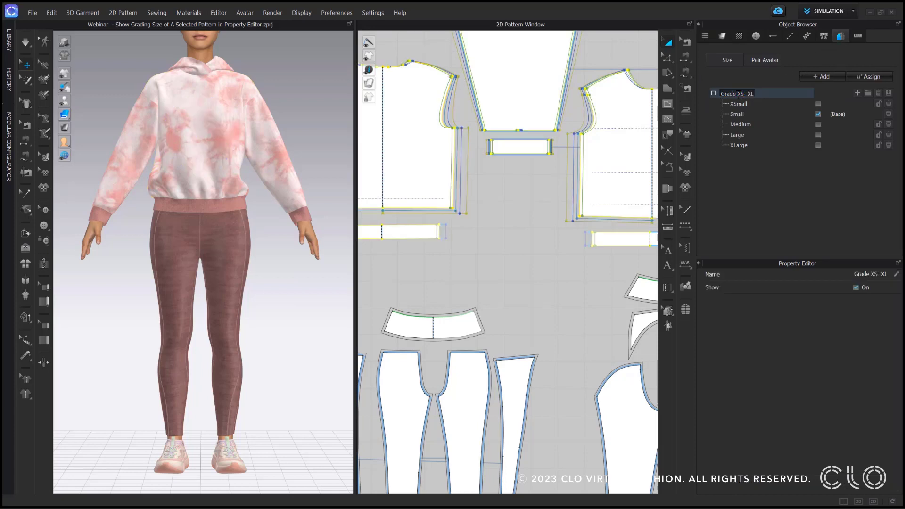
left_click_drag(738, 93, 701, 90)
key("BackSpace")
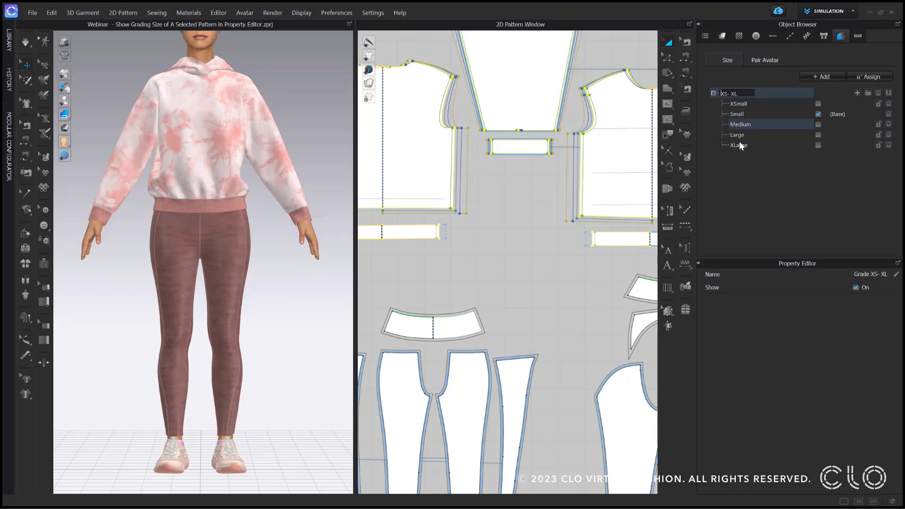
key("Return")
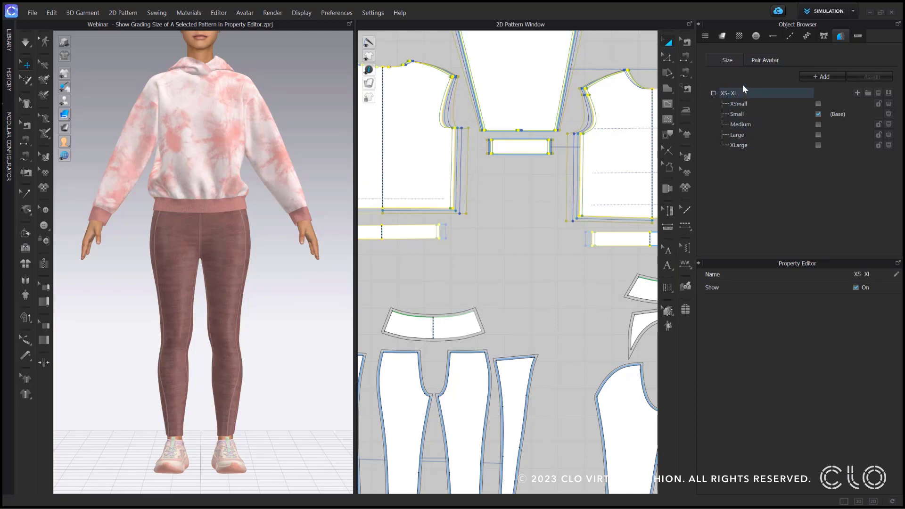
Change the grading base size to XLarge in the properties of the front body pattern
left_click(626, 115)
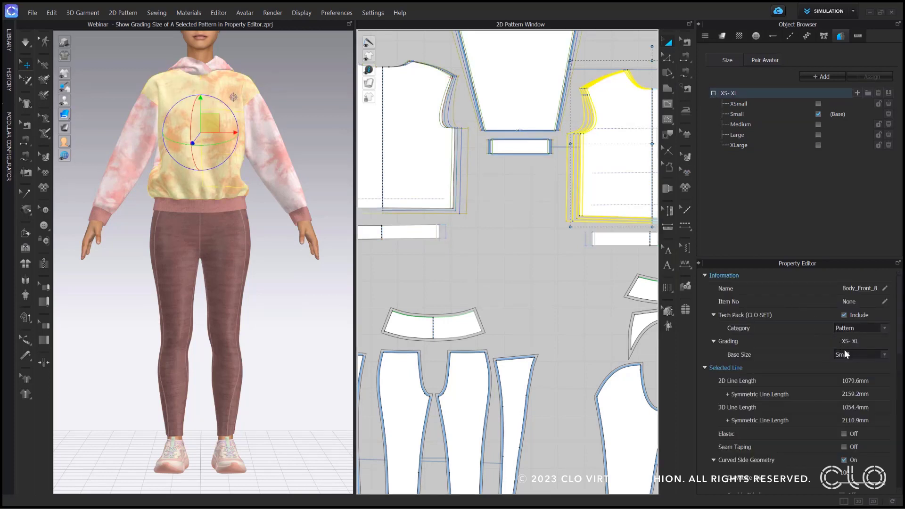
left_click(886, 354)
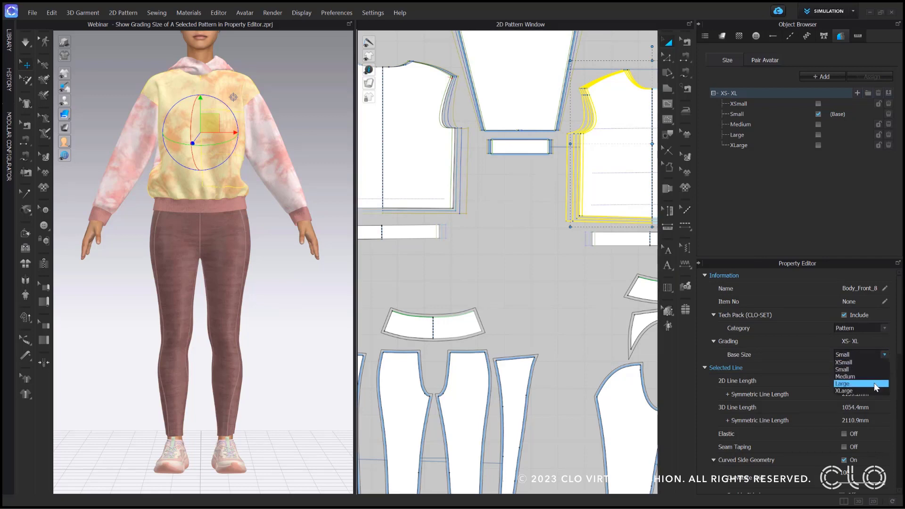
left_click(873, 391)
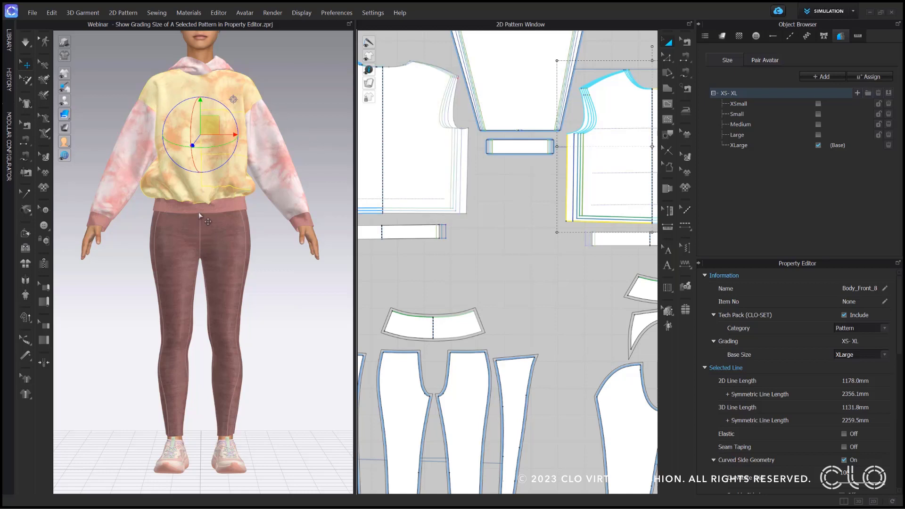
left_click(304, 126)
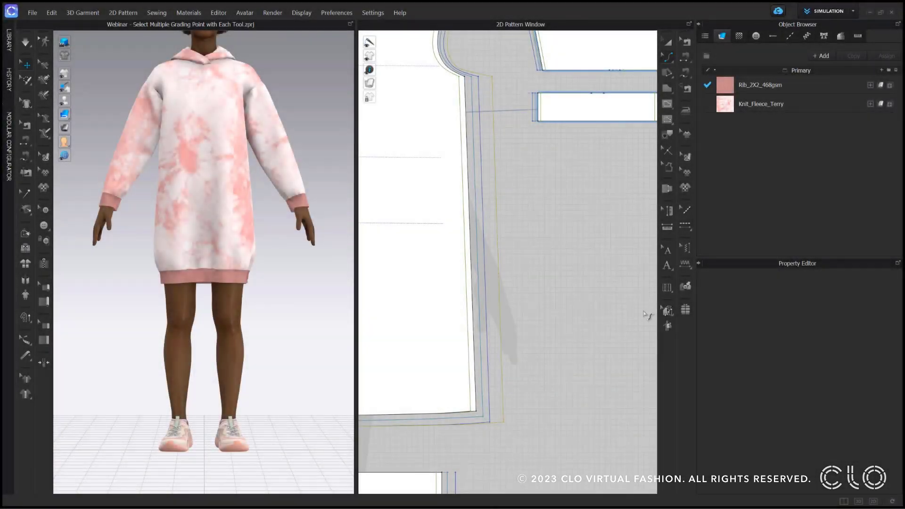
With Edit Grading (Each), select the Medium grading points at the side hem corner and underarm and shift both sideways
left_click(666, 308)
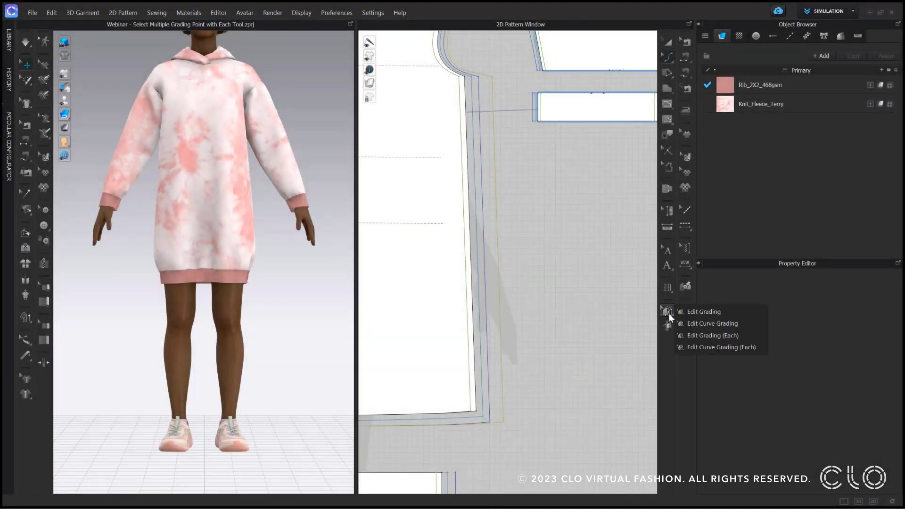
left_click(684, 335)
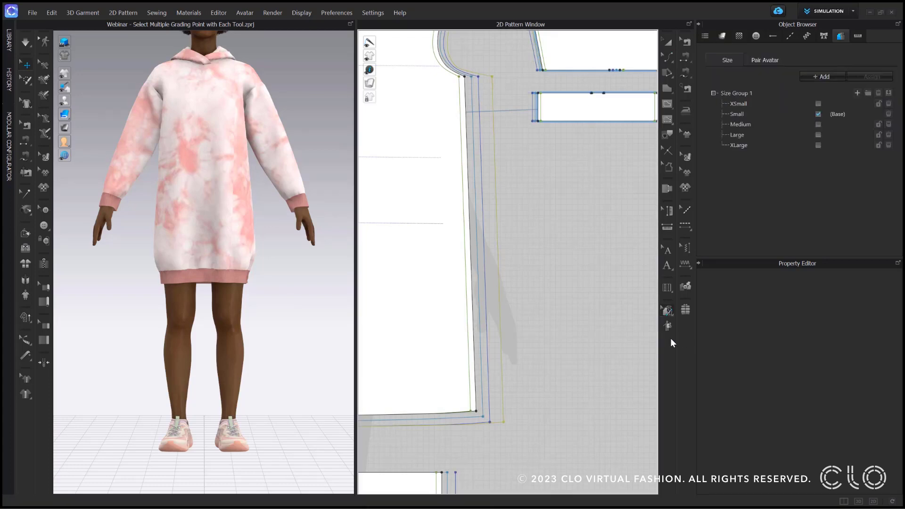
left_click(484, 417)
left_click(472, 76, "shift")
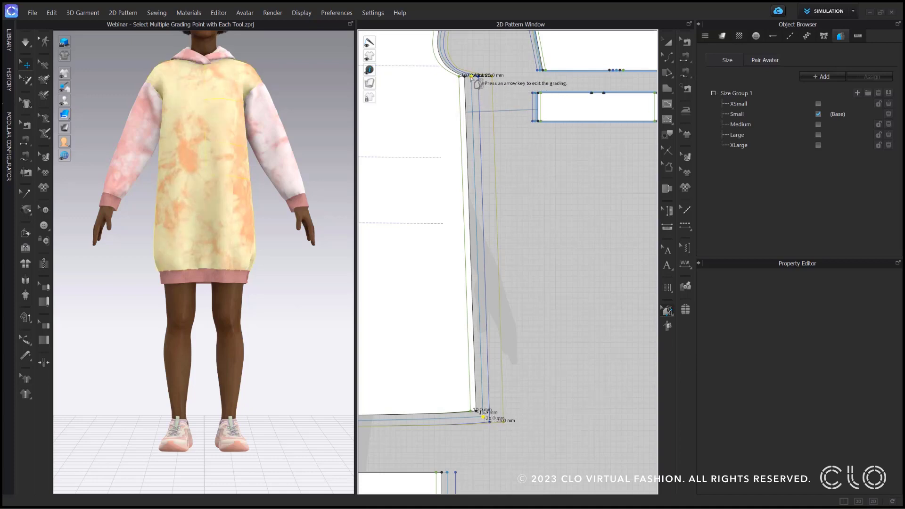
mouse_move(477, 84)
left_mouse_down()
mouse_move(512, 87)
mouse_move(479, 82)
left_mouse_up()
key("Right")
key("Left")
key("Left")
key("Left")
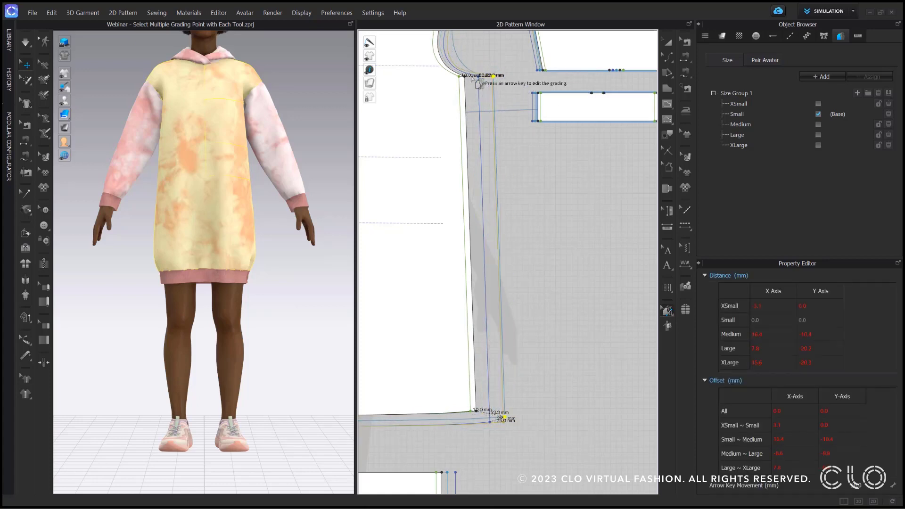
Nudge the selected Medium hem and underarm grading points up and down together, and deselect them
key("Up")
key("Up")
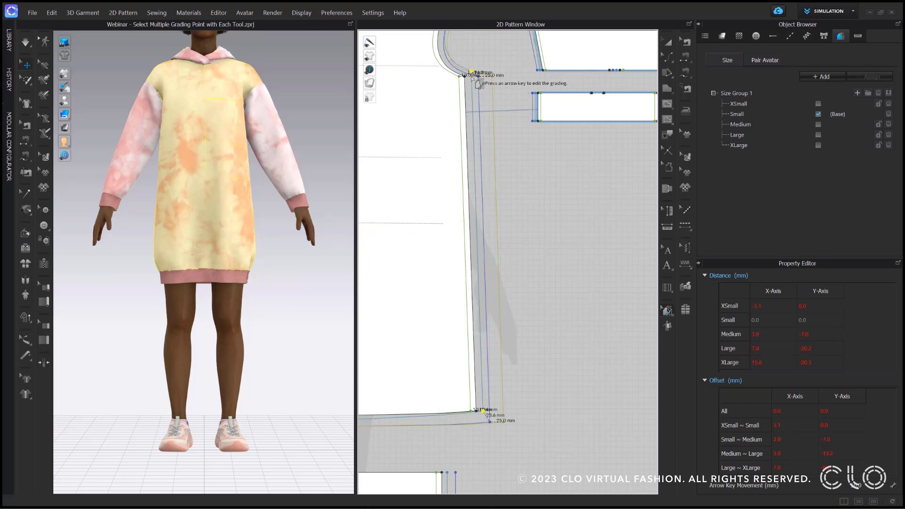
key("Down")
key("Down")
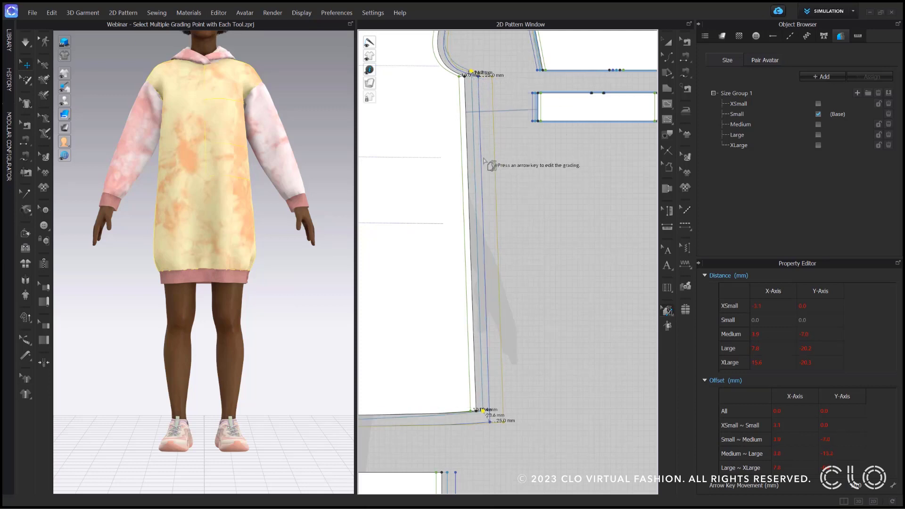
left_click(497, 221)
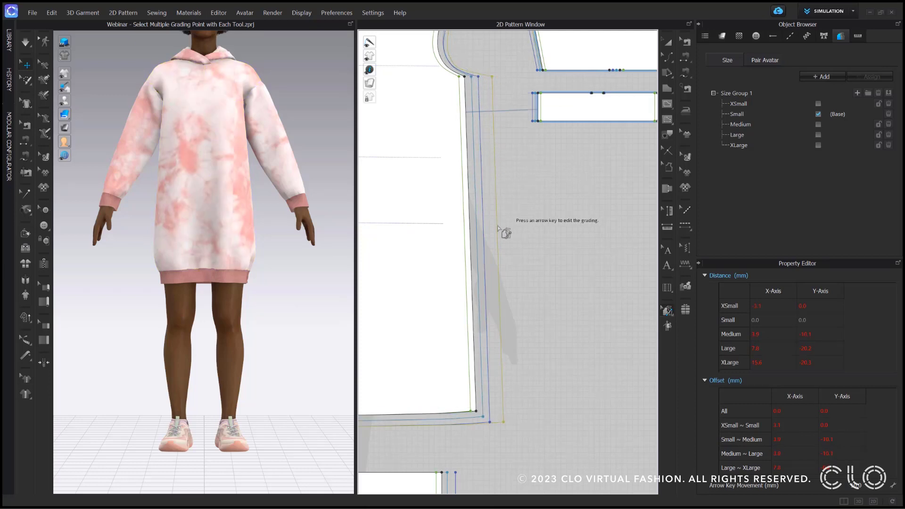
Select the Medium, Large and XLarge grading points at the side hem corner and shift them together sideways and vertically
left_click(487, 419)
left_click(490, 422, "shift")
left_click(504, 421, "shift")
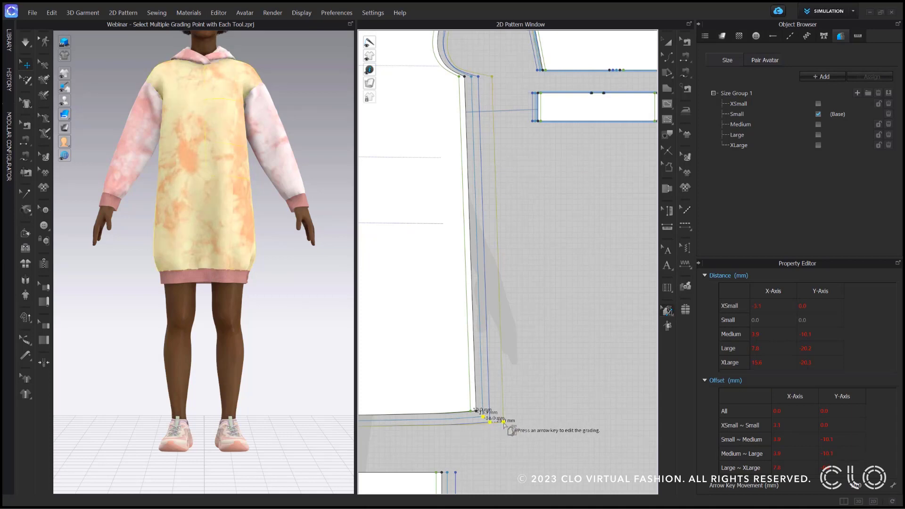
key("Right")
key("Right")
key("Right")
key("Down")
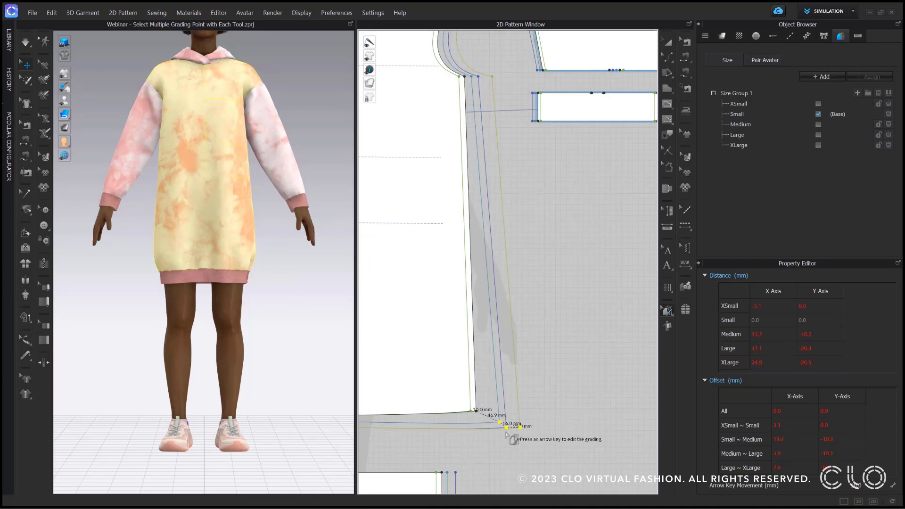
key("Left")
key("Left")
key("Left")
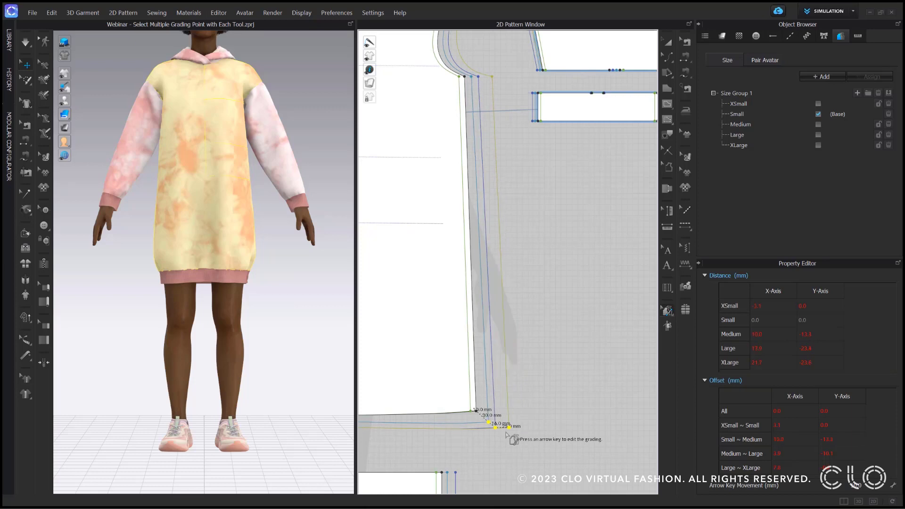
key("Up")
With Edit Curve Grading (Each), select the three XLarge curve points on the lower armhole and move them together slightly inward and upward
left_click(668, 311)
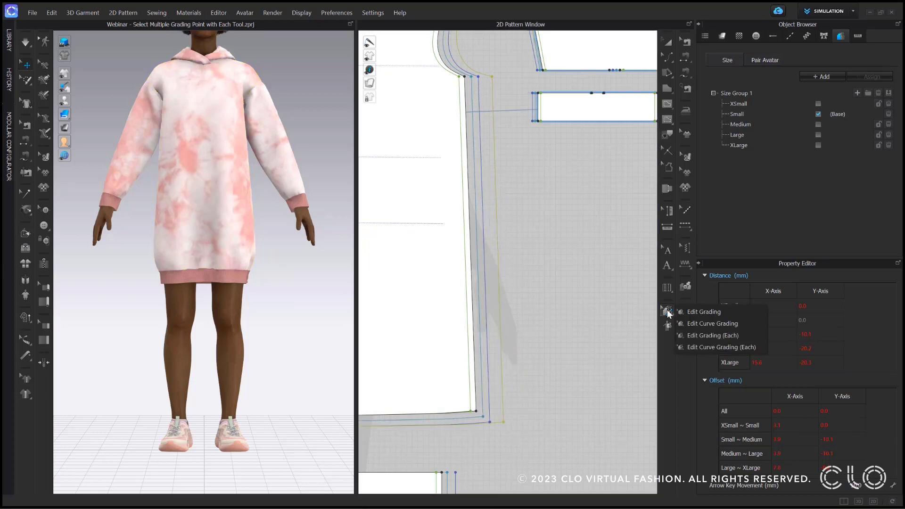
left_click(701, 346)
scroll(532, 219, "up", 3)
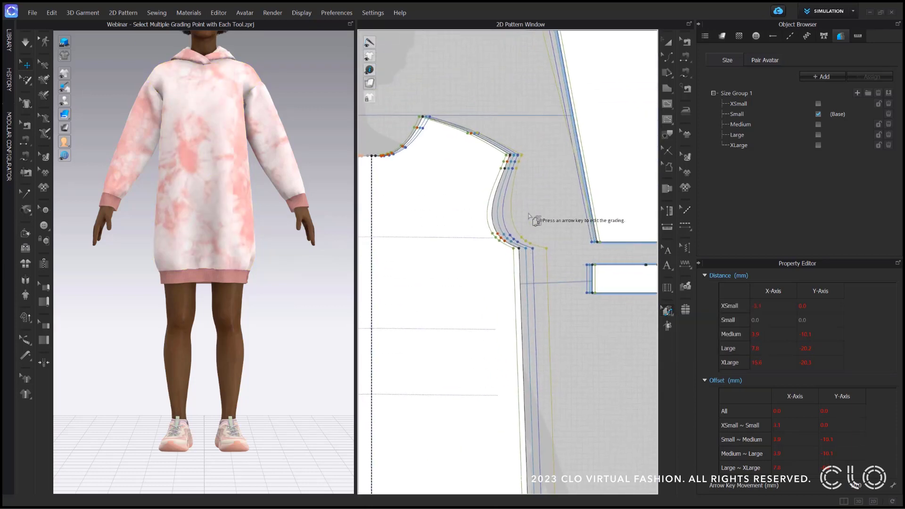
scroll(532, 218, "up", 2)
left_click(509, 285)
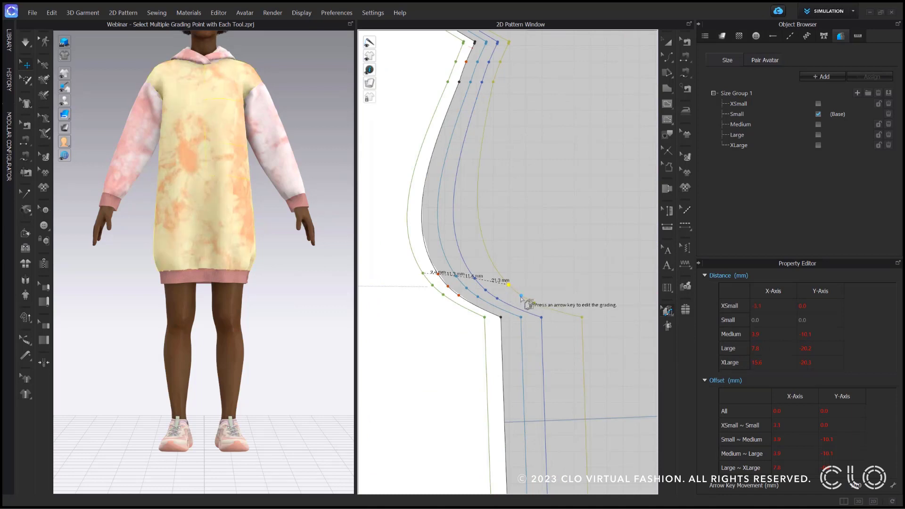
left_click(521, 296, "shift")
left_click(535, 304, "shift")
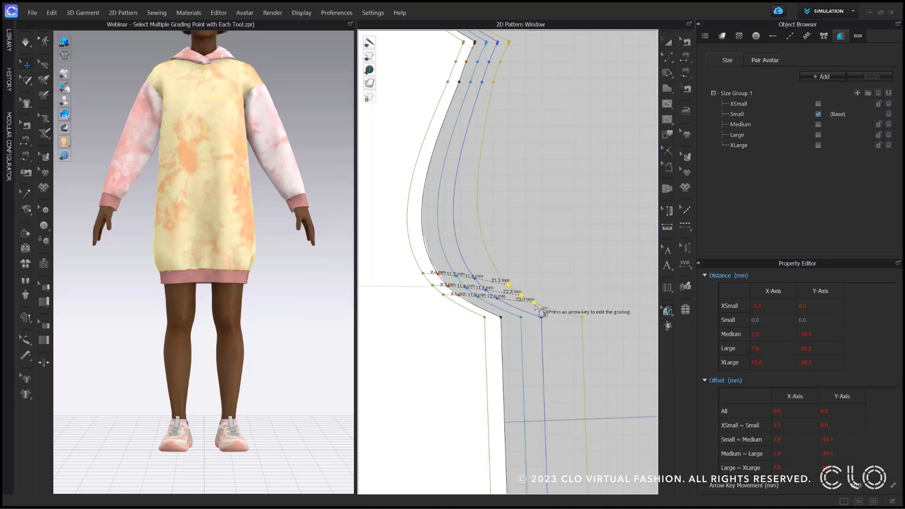
left_click(495, 275, "shift")
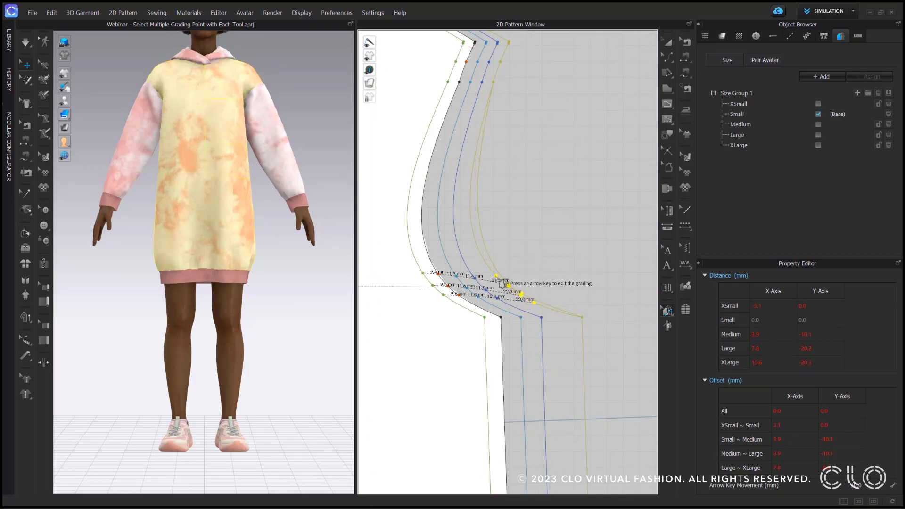
left_click_drag(495, 275, 494, 274)
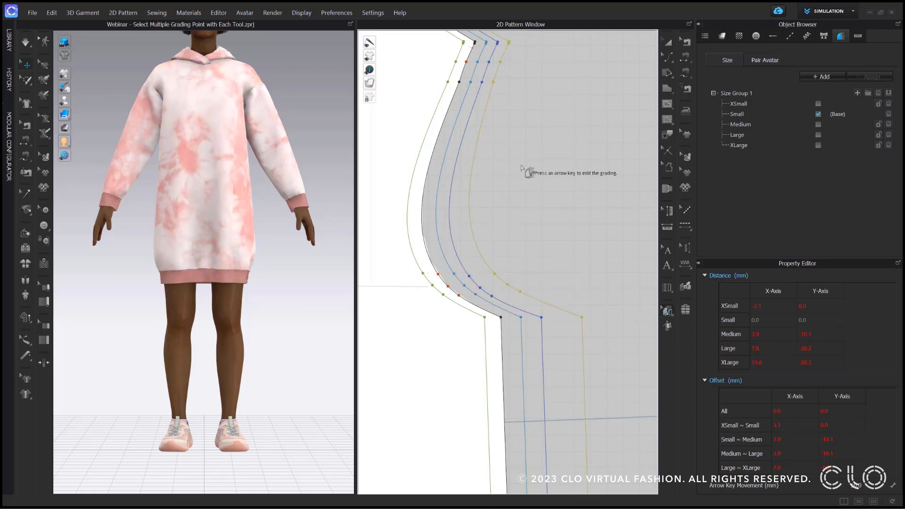
scroll(501, 172, "up", 4)
left_click(486, 179)
left_click(511, 180, "shift")
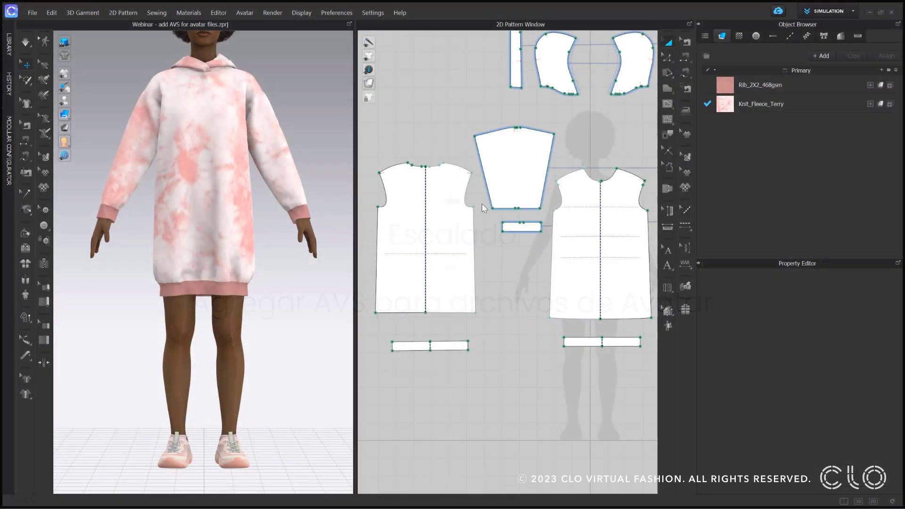
Open the grading avatar pairing list and update it to pair the current avatar with every size
left_click(667, 312)
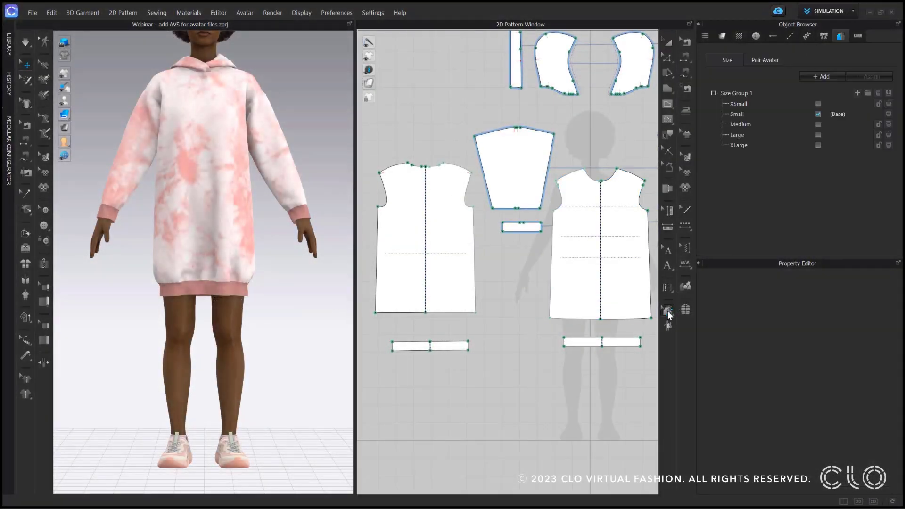
scroll(457, 246, "up", 2)
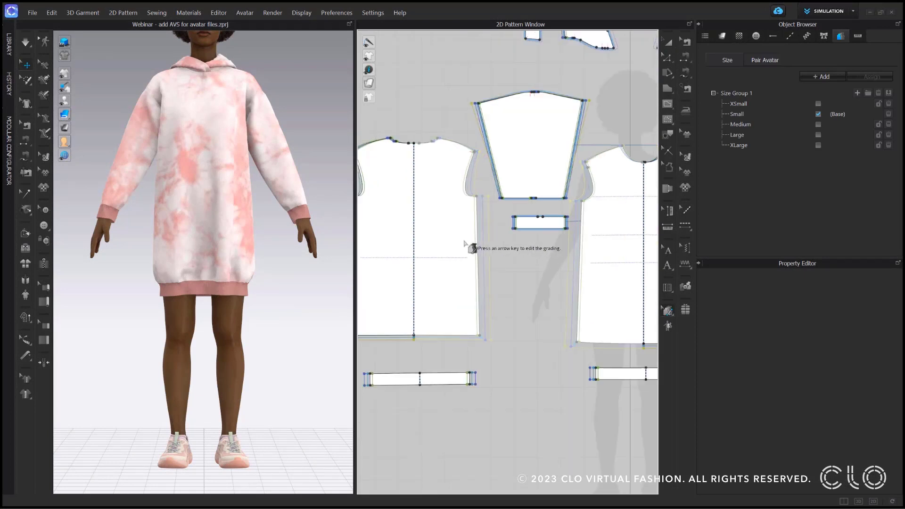
middle_click_drag(464, 244, 553, 246)
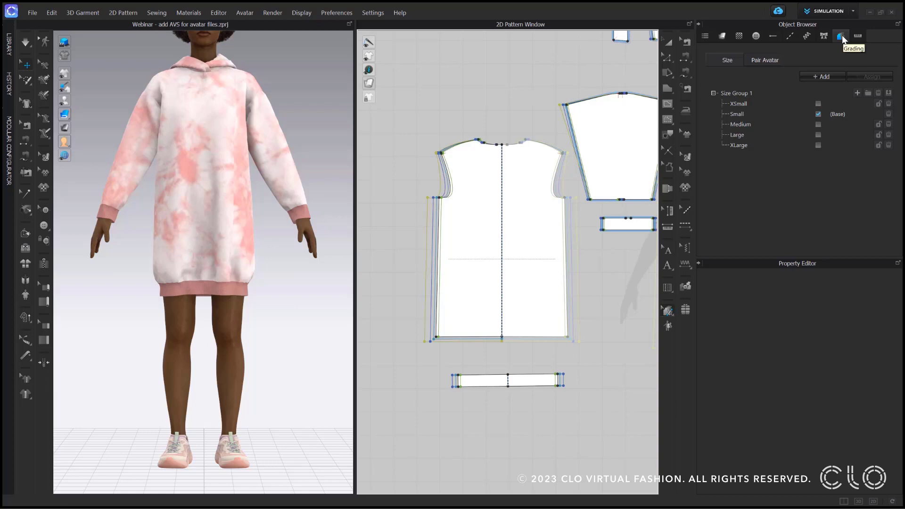
left_click(774, 60)
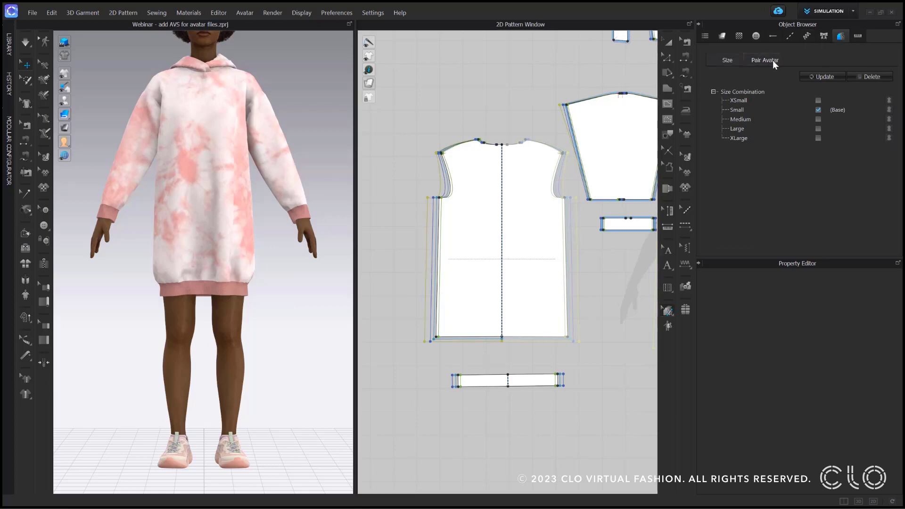
left_click(805, 76)
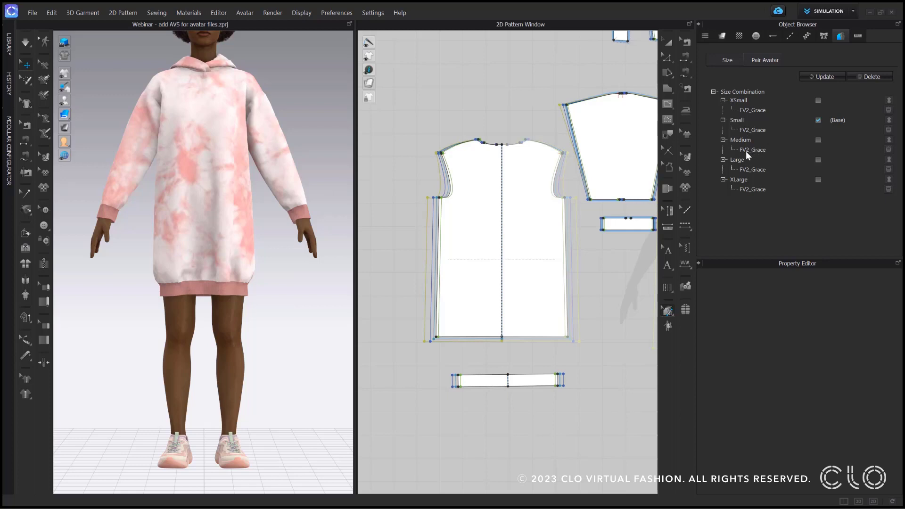
Add Avatar XS.avs as the avatar size for XSmall and Avatar M.avs for Medium
left_click(890, 103)
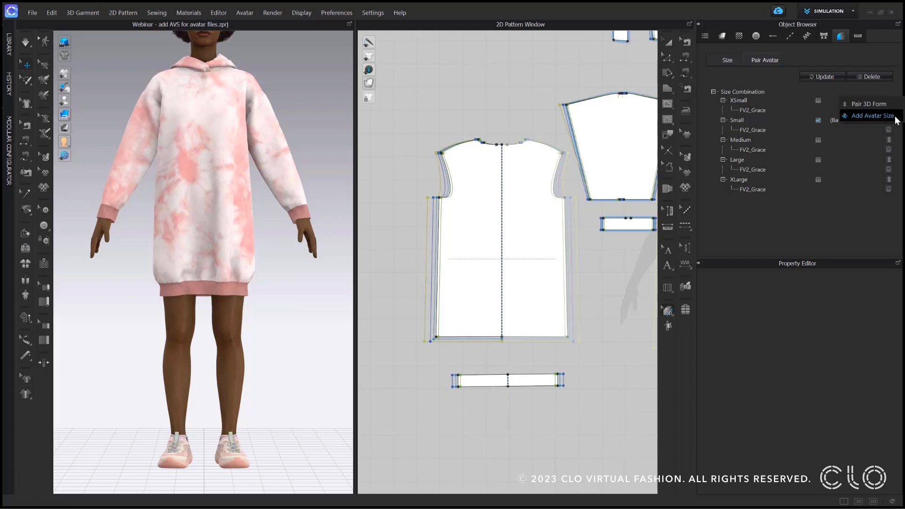
left_click(895, 118)
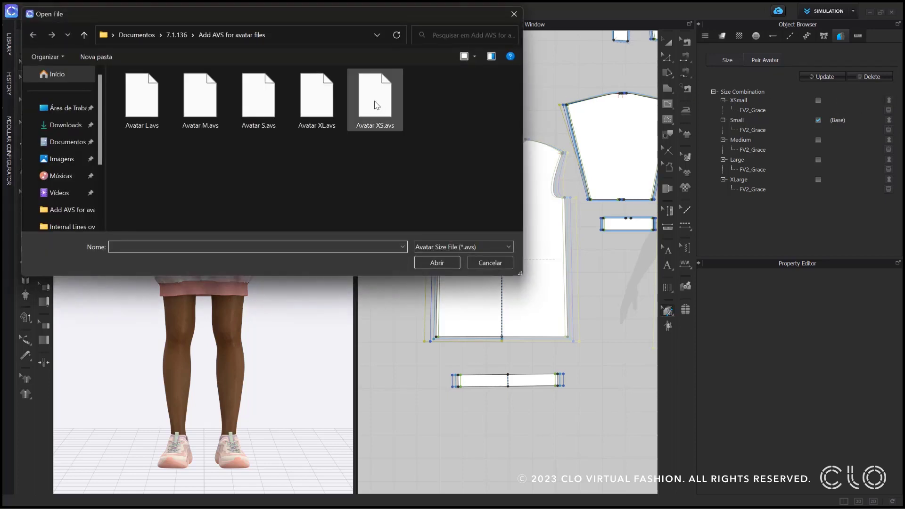
left_click(377, 105)
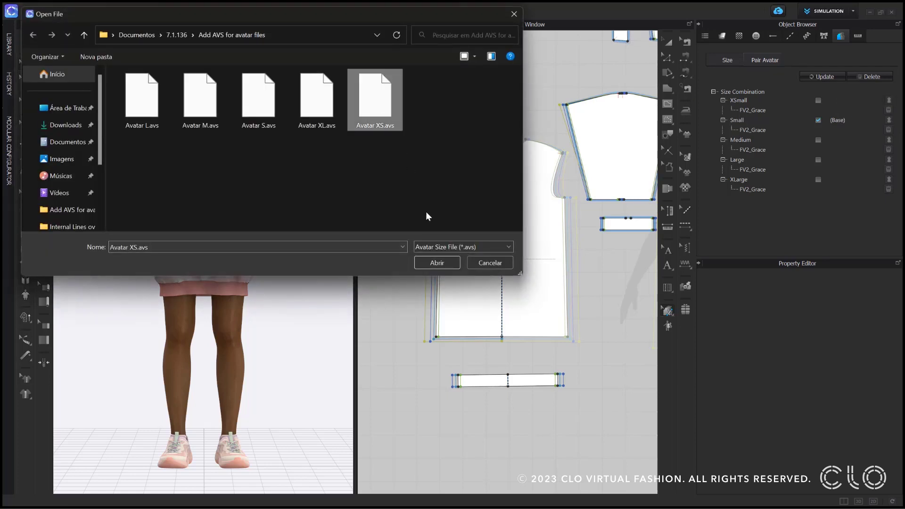
left_click(437, 263)
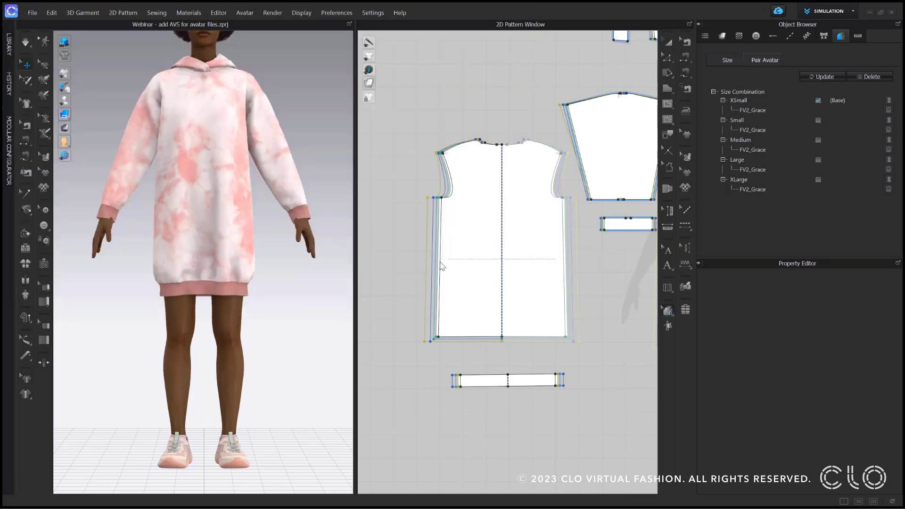
left_click(889, 142)
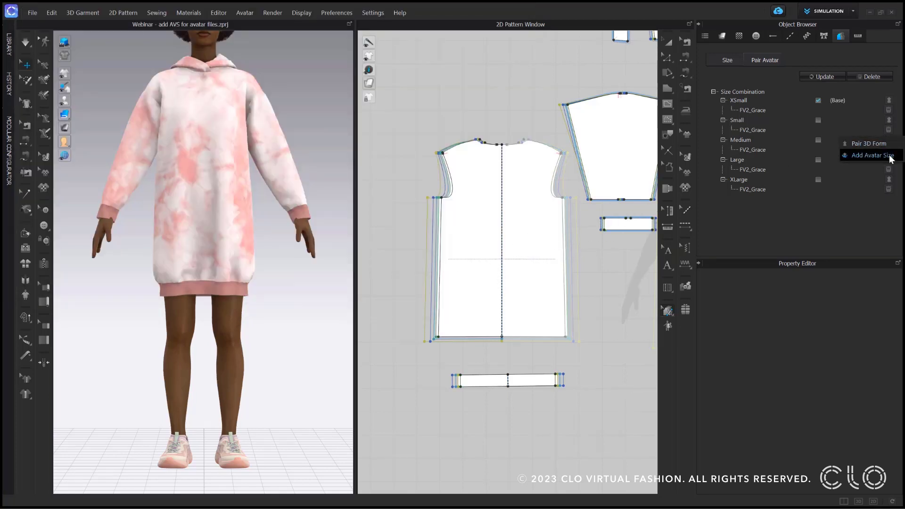
left_click(891, 157)
double_click(198, 113)
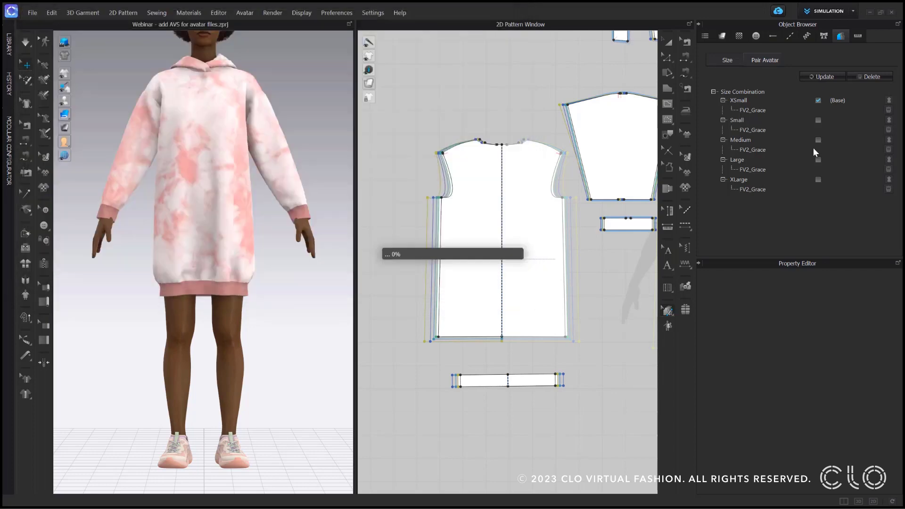
Add Avatar L.avs as the avatar size for Large and Avatar XL.avs for XLarge
left_click(889, 159)
left_click(857, 174)
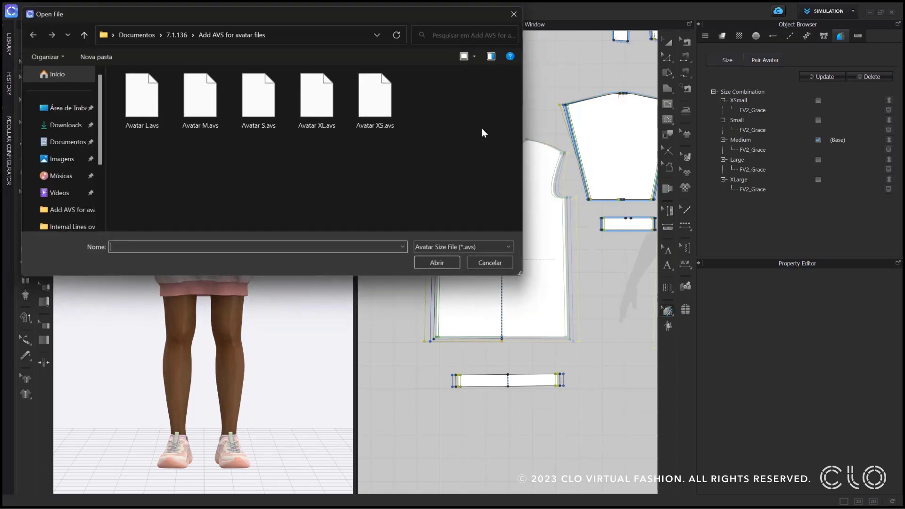
double_click(142, 96)
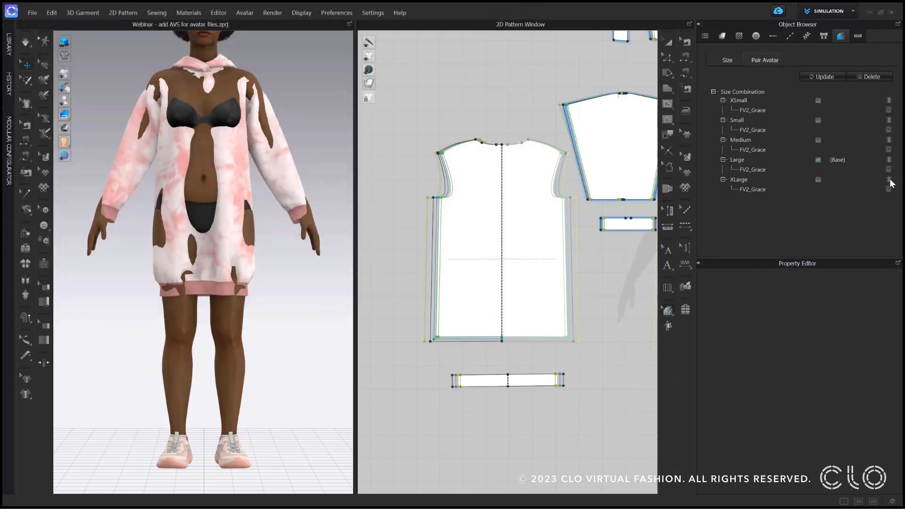
left_click(890, 179)
left_click(875, 194)
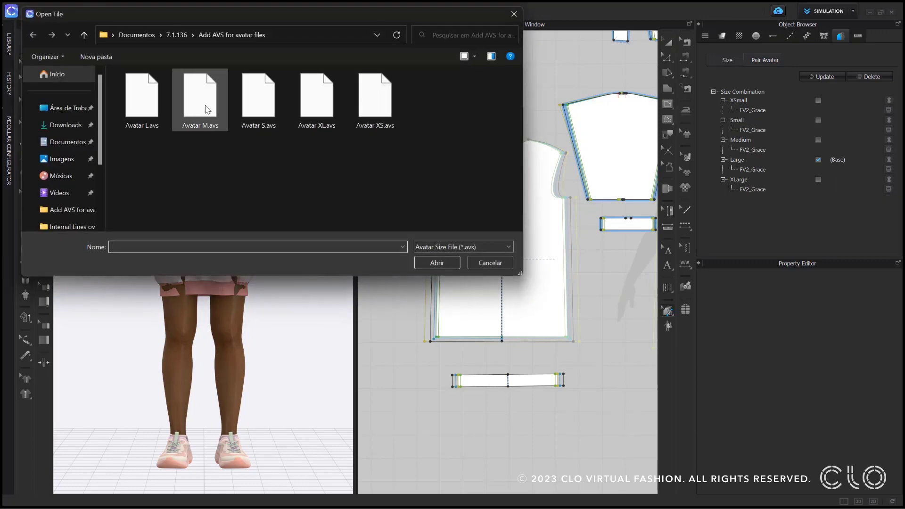
double_click(317, 97)
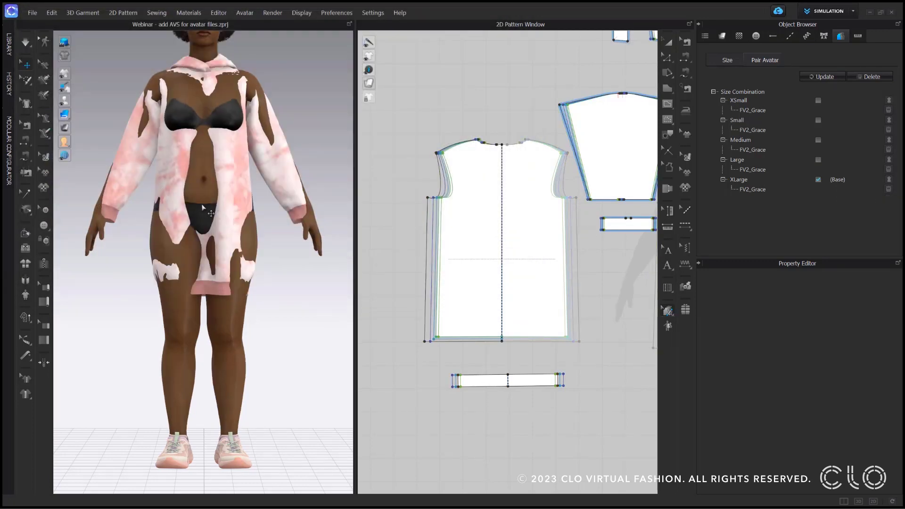
Open the Grading Review and simulate the hoodie dress on the paired avatar sizes to compare the fit
left_click(217, 12)
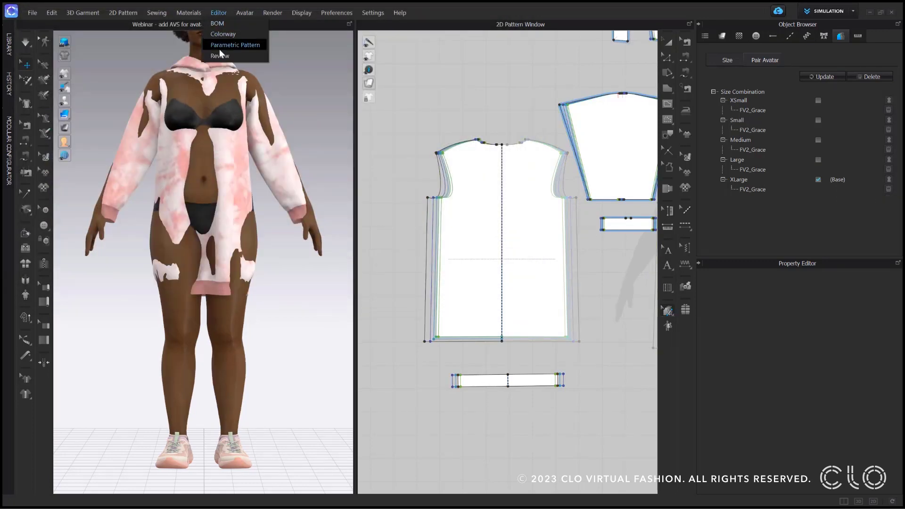
left_click(220, 56)
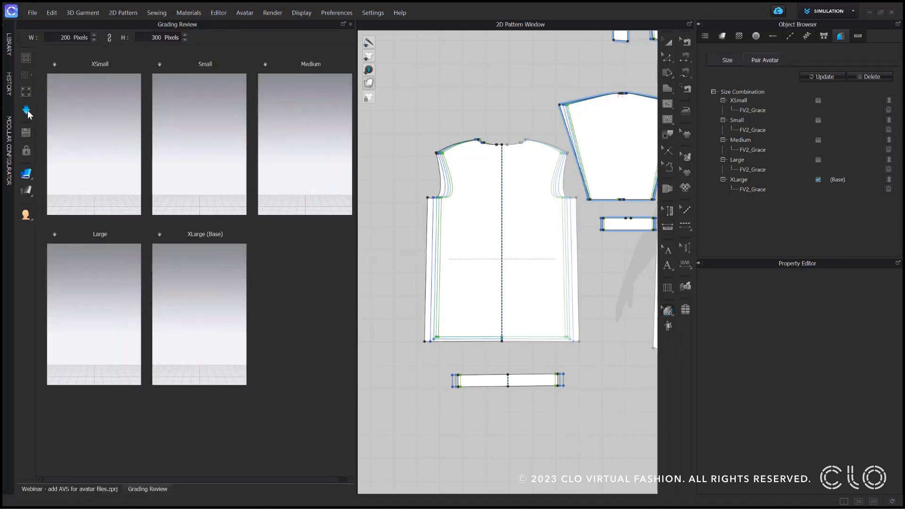
left_click(27, 112)
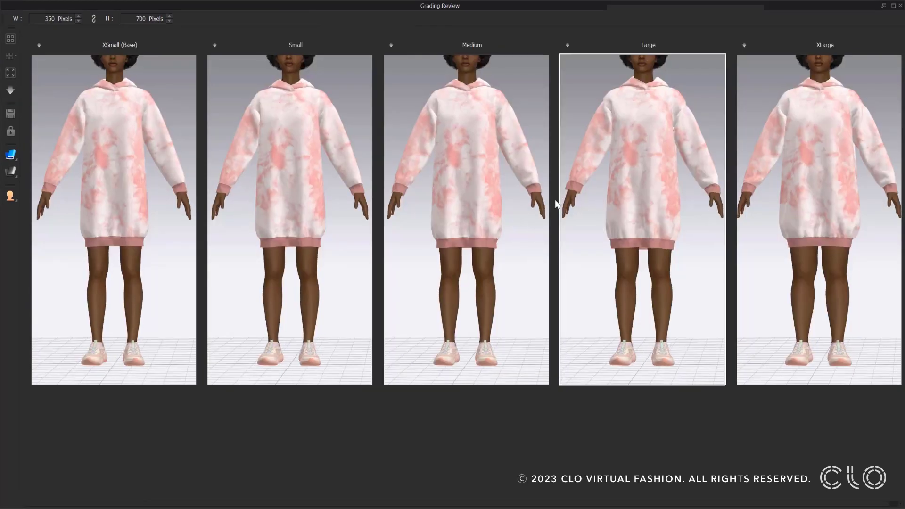
left_click_drag(558, 202, 290, 197)
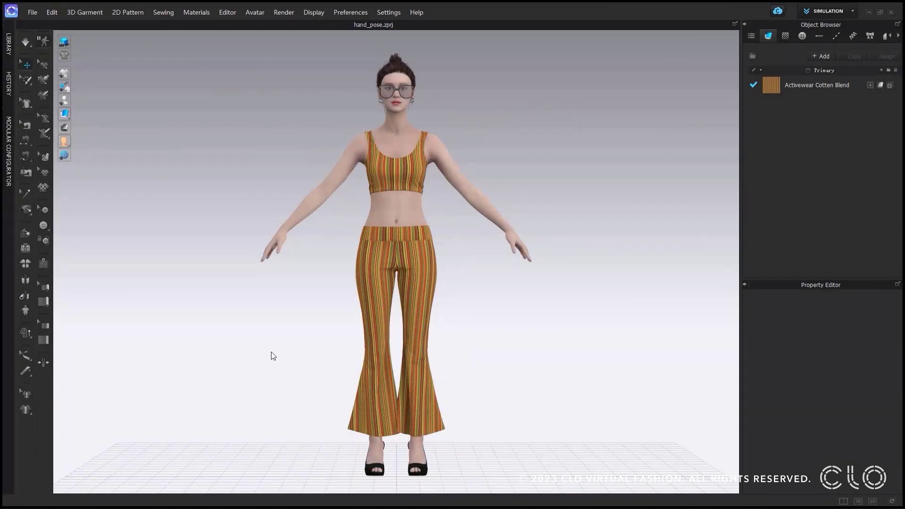
Load a pose file onto the avatar with Partial Pose set to Both Hands and Pose Only (Maintain Avatar Size)
left_click_drag(274, 356, 472, 237)
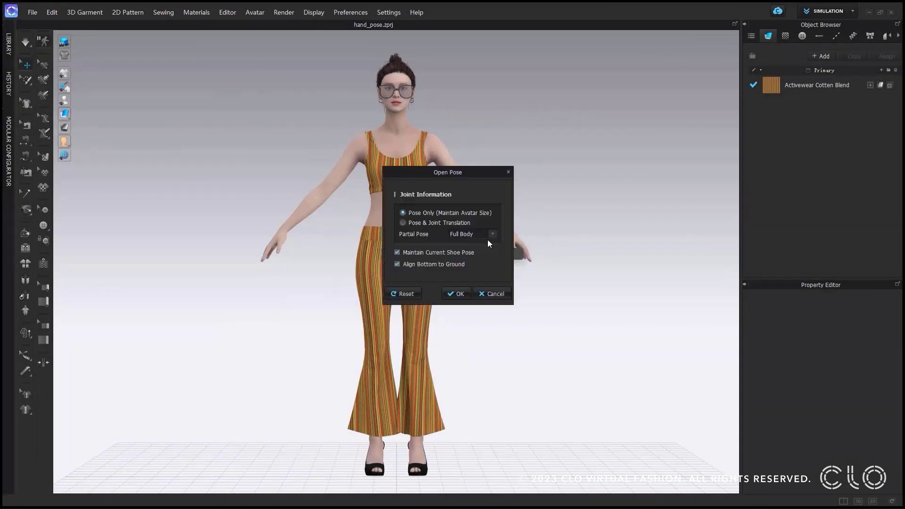
left_click(491, 235)
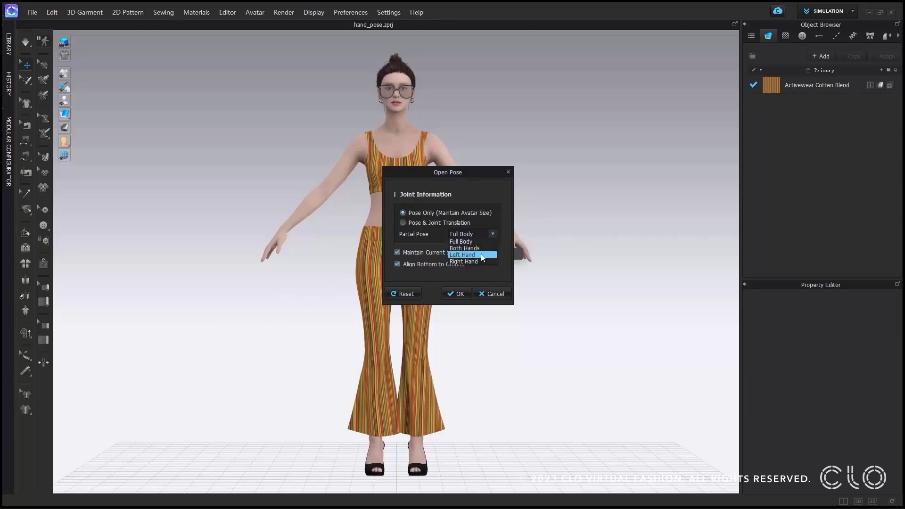
left_click(466, 249)
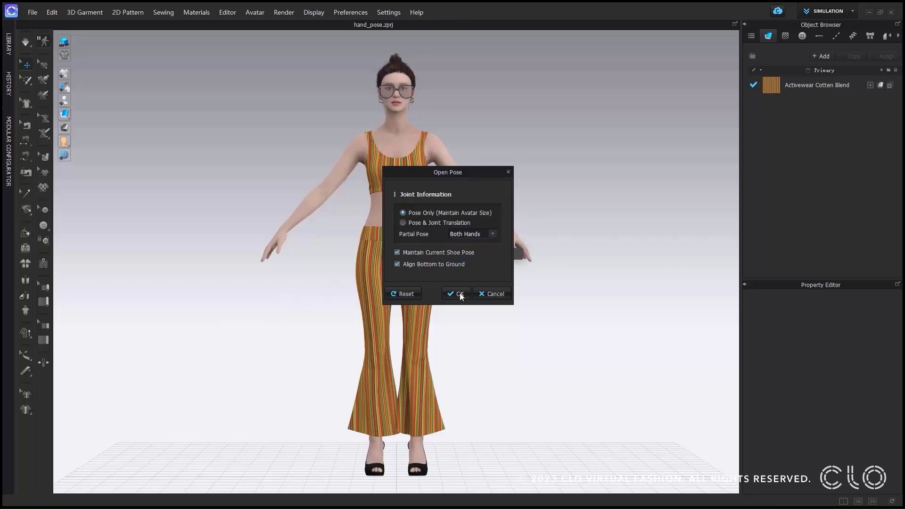
left_click(458, 294)
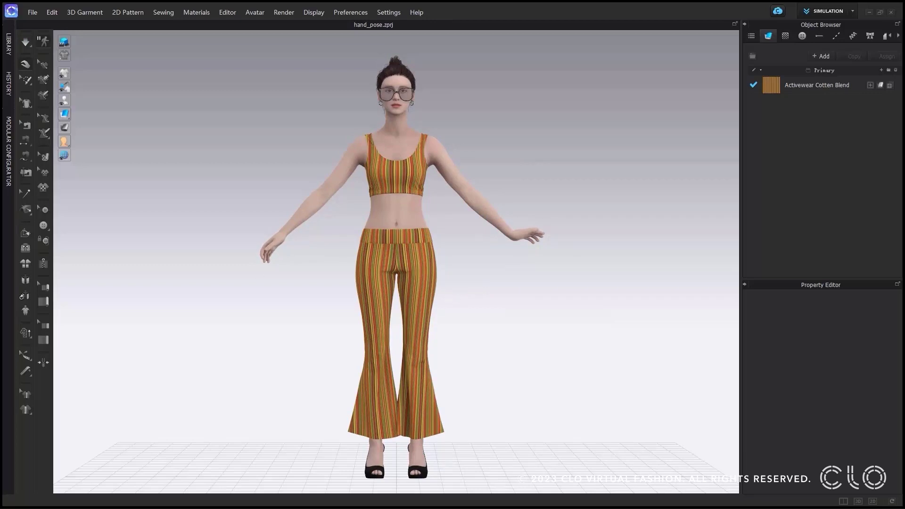
Load pose_1.pos onto the avatar as a Full Body pose and stop the simulation once the garment settles
left_click_drag(53, 257, 465, 232)
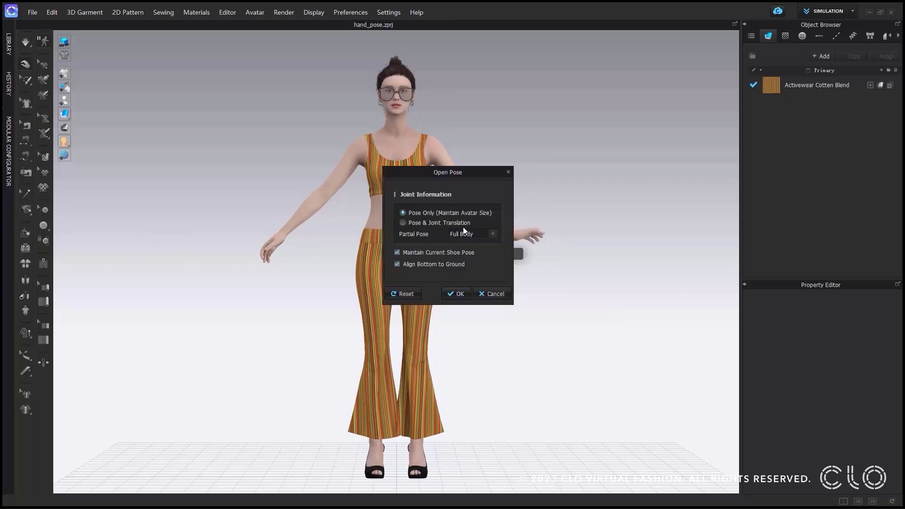
left_click(455, 293)
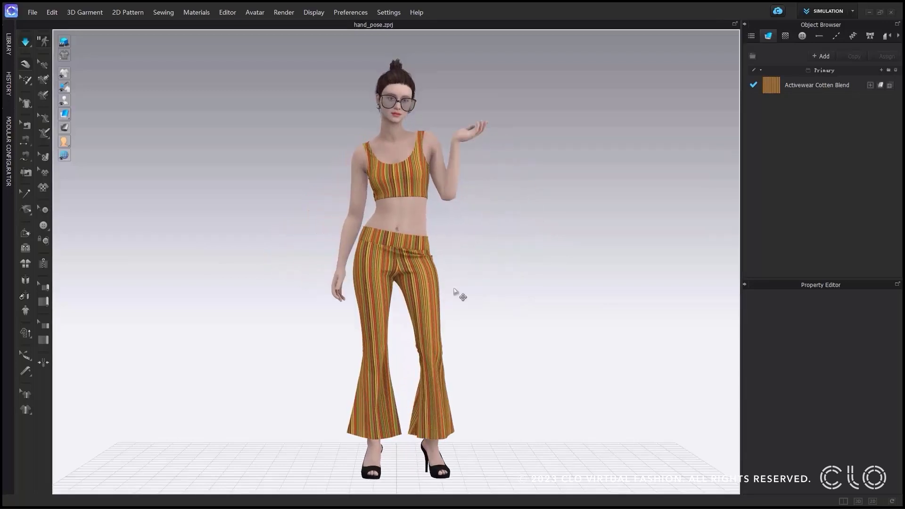
key("space")
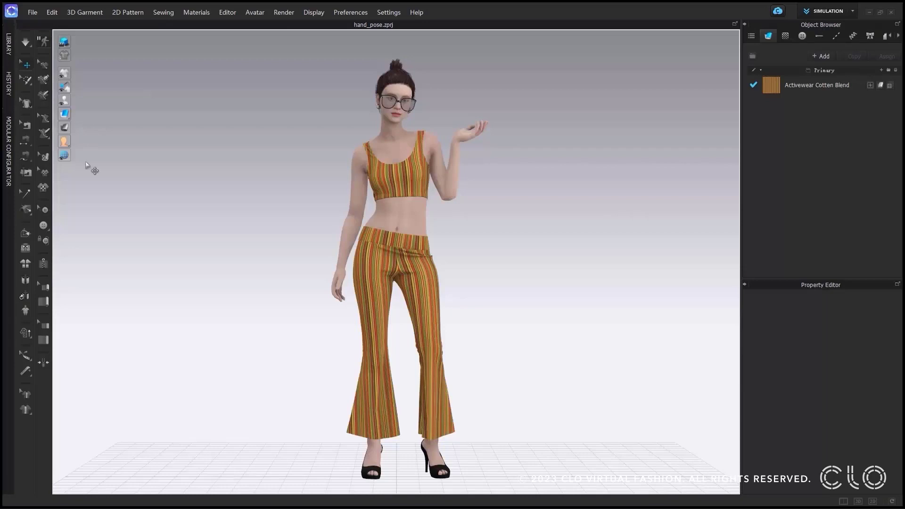
Save the avatar's current hand pose as the Hand Pose File hand_pose in the hand_pose_demo folder
left_click(34, 14)
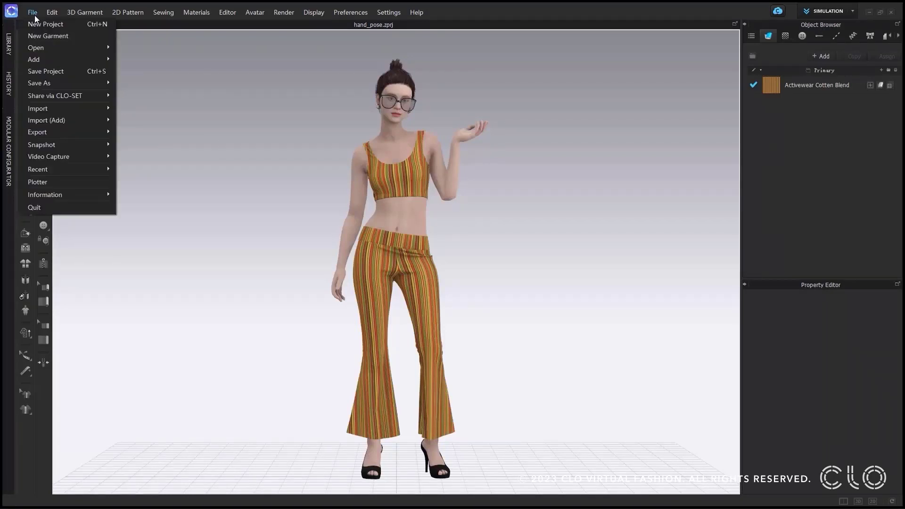
mouse_move(41, 84)
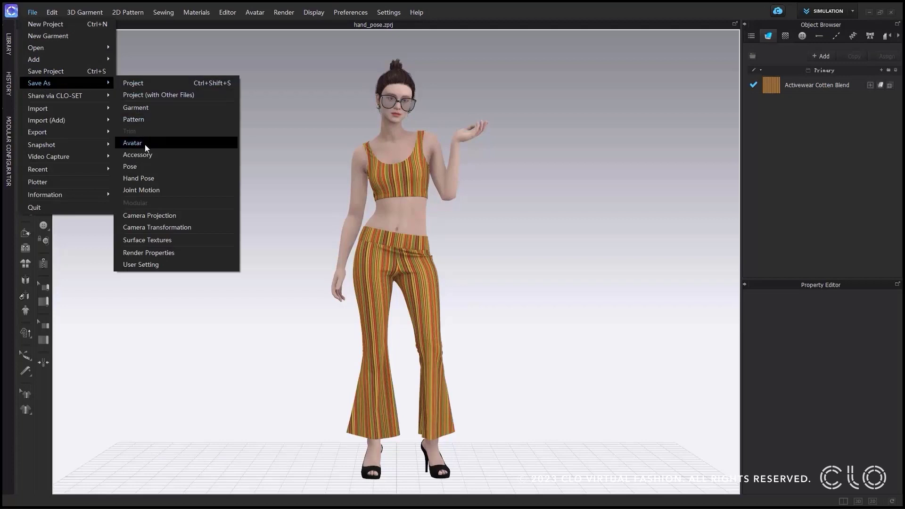
left_click(139, 179)
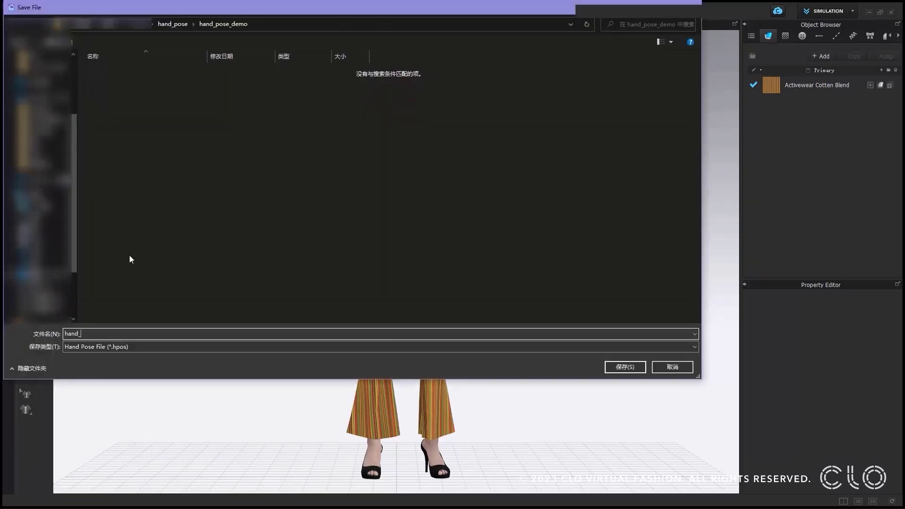
left_click(621, 368)
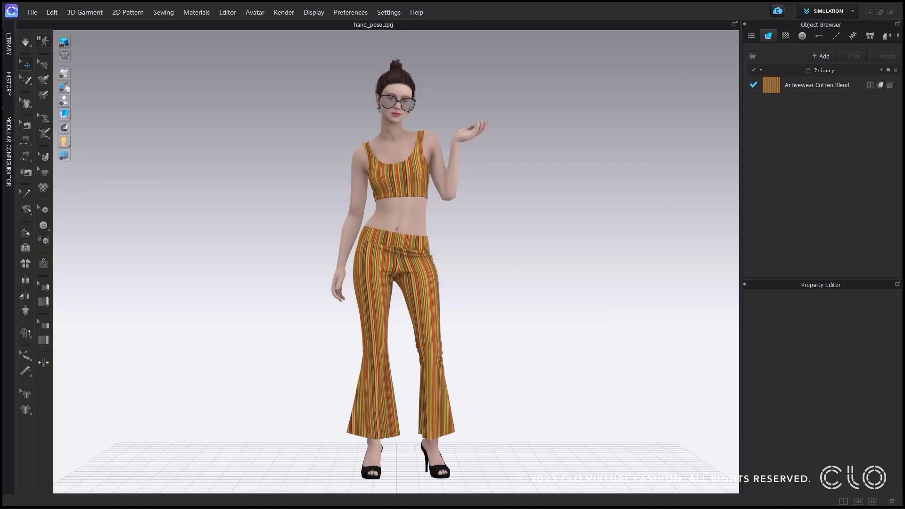
Switch to the file explorer, check the saved hand_pose.hpos in the hand_pose_demo folder, and minimize the window
key("alt+Tab")
left_click_drag(398, 212, 423, 152)
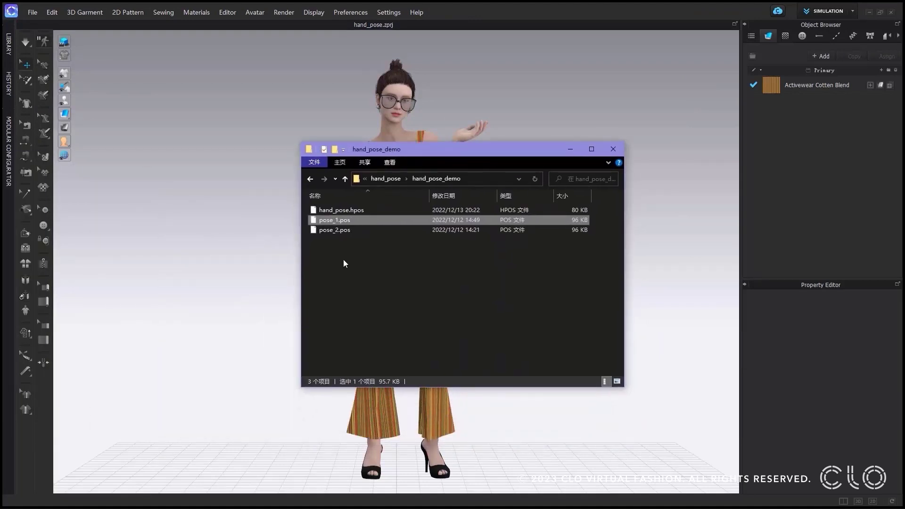
left_click(372, 211)
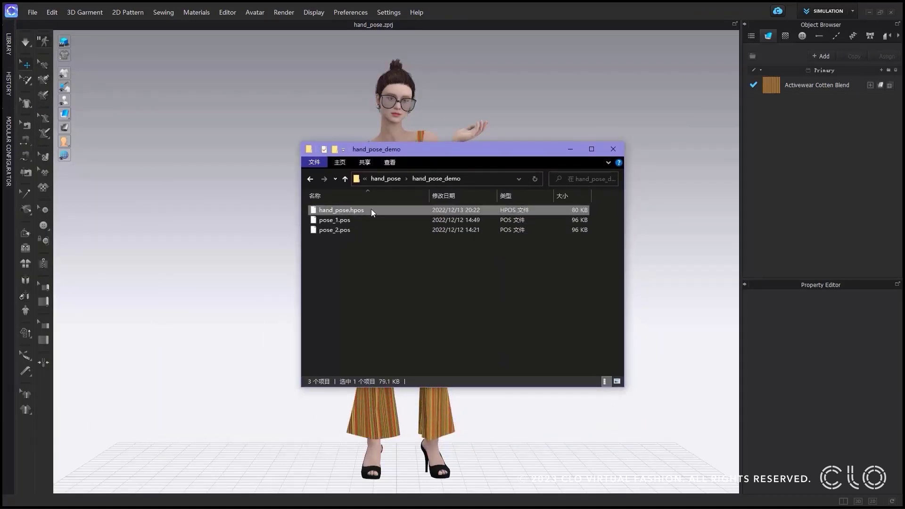
left_click(570, 149)
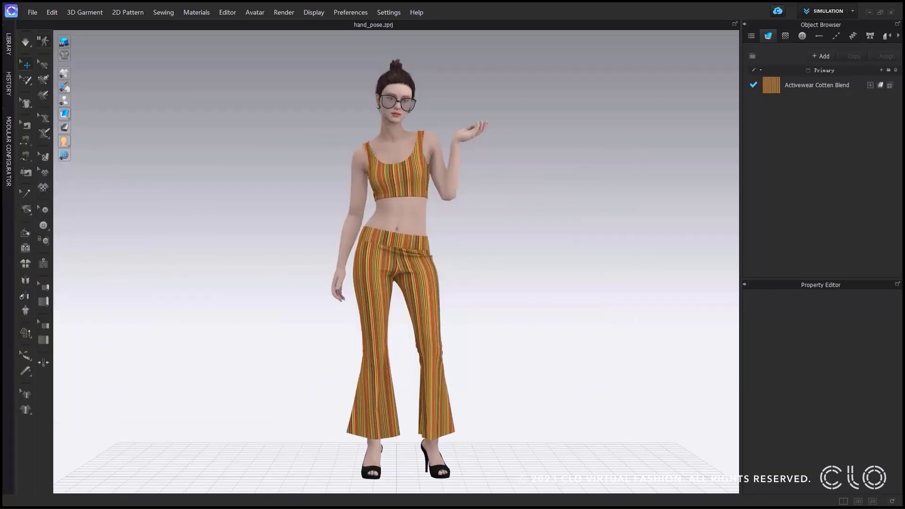
Load a different pose file onto the avatar as a Full Body pose, maintaining the avatar size and current shoe pose
left_click_drag(239, 235, 264, 222)
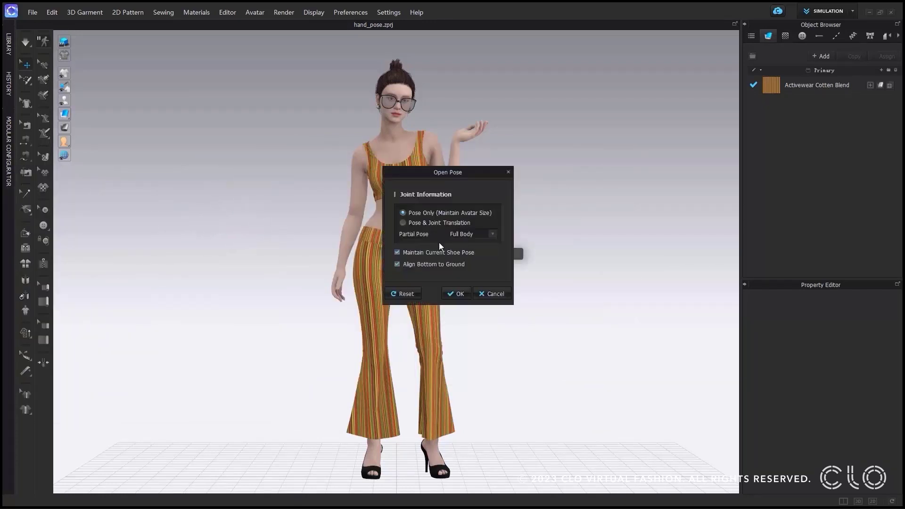
left_click(459, 297)
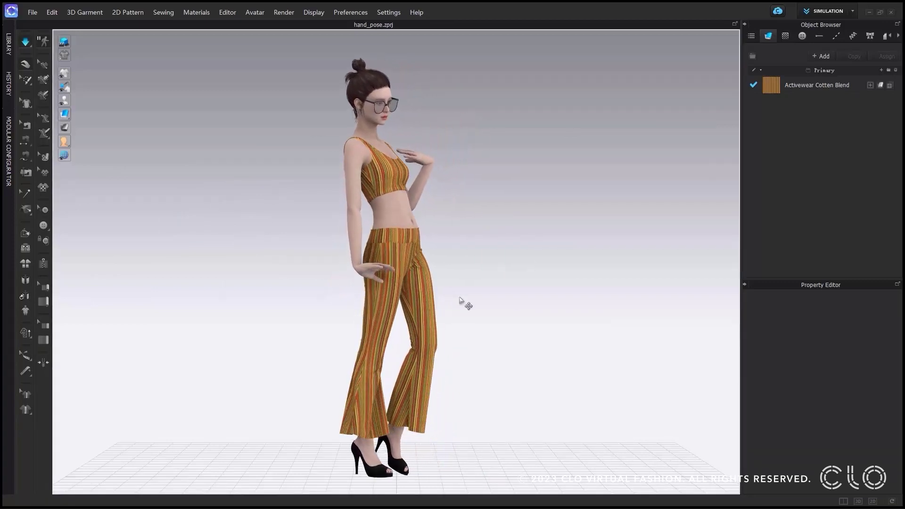
Stop the simulation and load the saved hand pose onto the avatar's left hand only, using Pose Only to maintain avatar size
key("space")
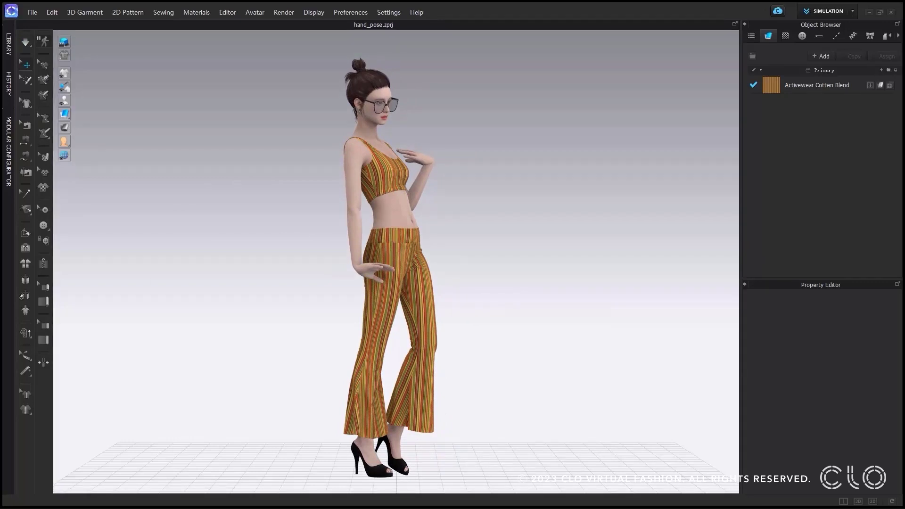
left_click_drag(0, 224, 528, 223)
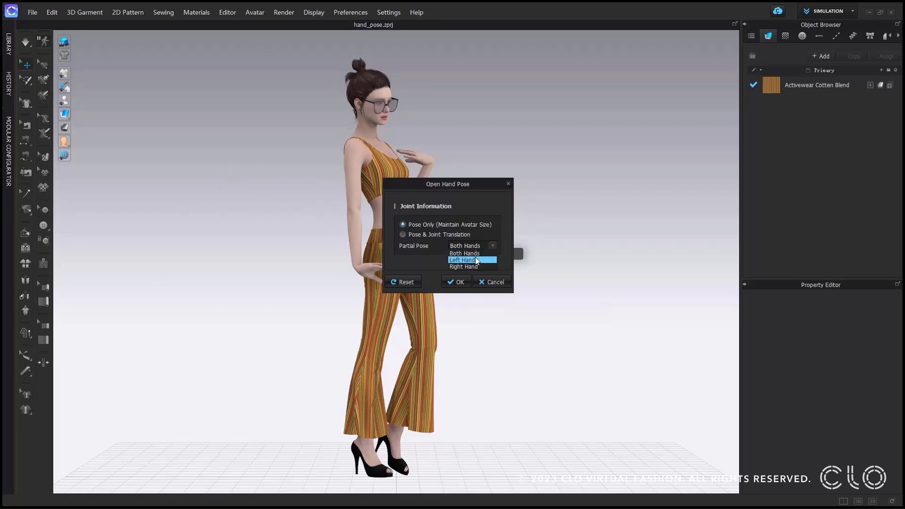
left_click(455, 285)
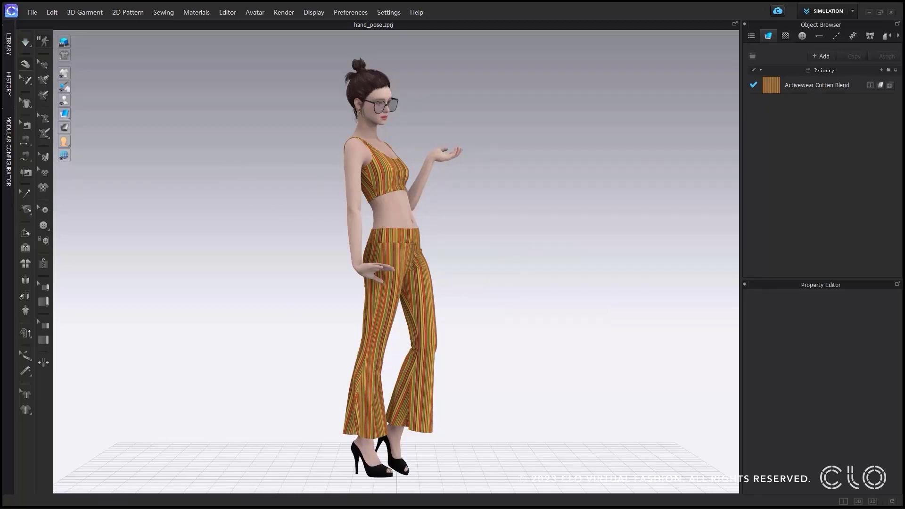
Add the handbag garment to the scene, maintaining the current avatar's size and pose, and deselect the bag
left_click_drag(432, 215, 472, 215)
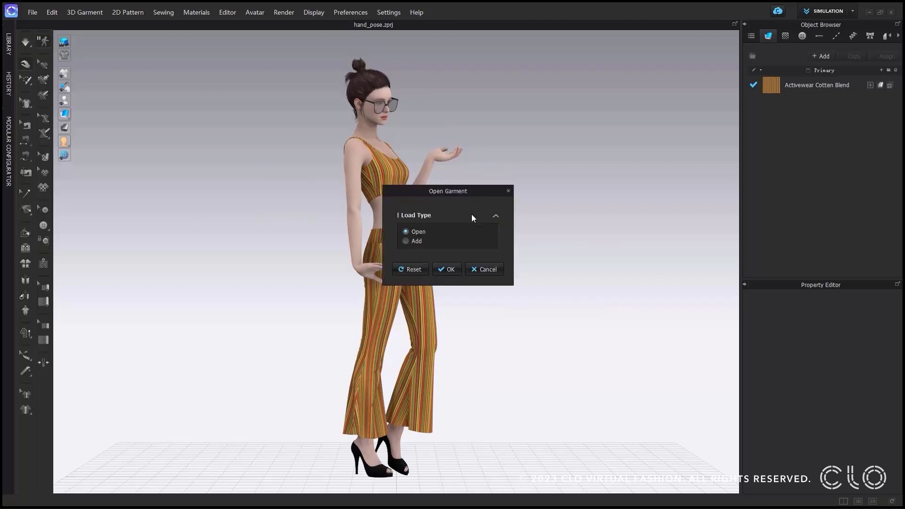
left_click(412, 242)
left_click(443, 344)
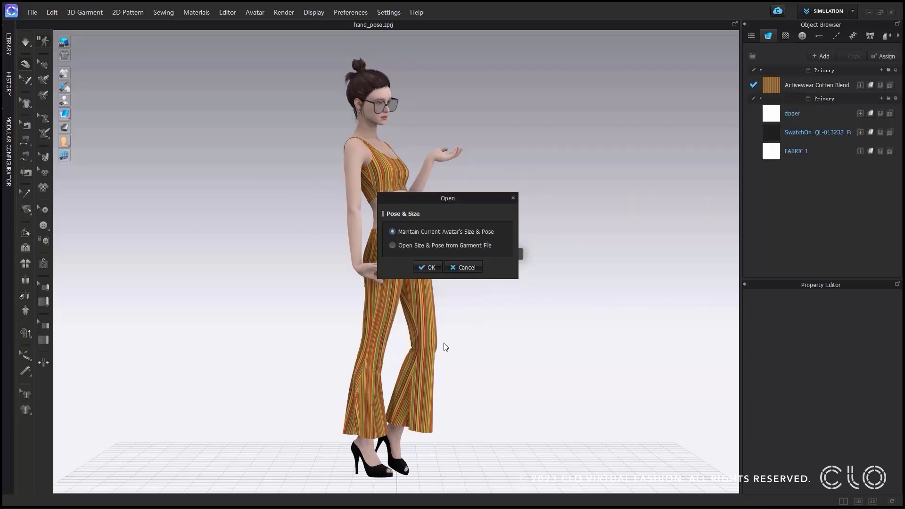
left_click(429, 267)
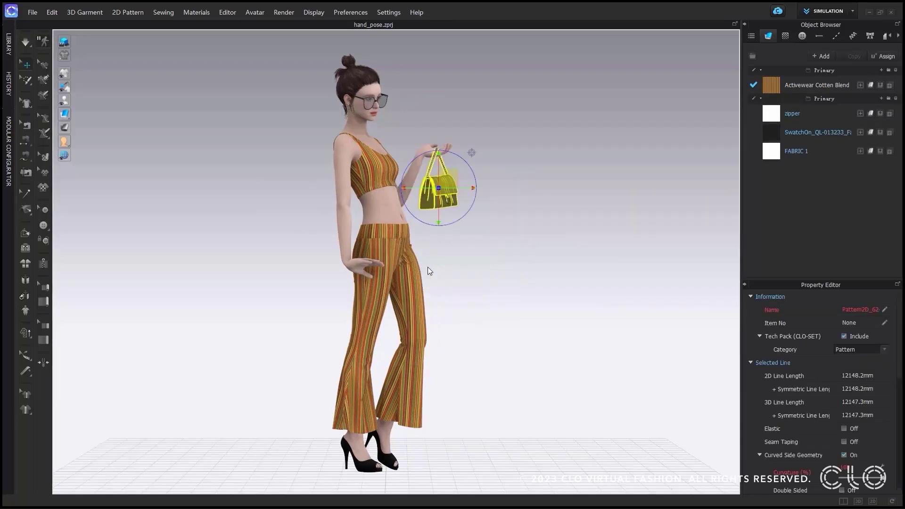
left_click(435, 266)
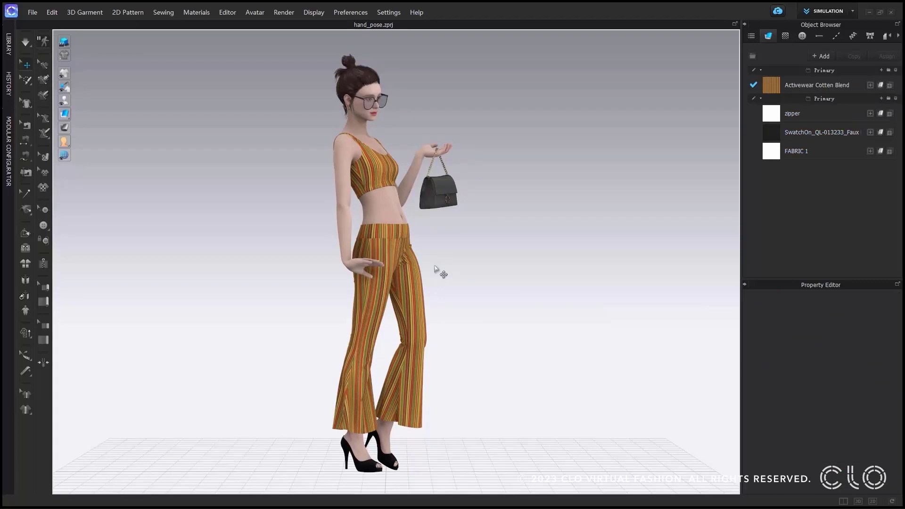
Browse the library to the Hand Pose folder inside the avatar's Pose folder
left_click(7, 44)
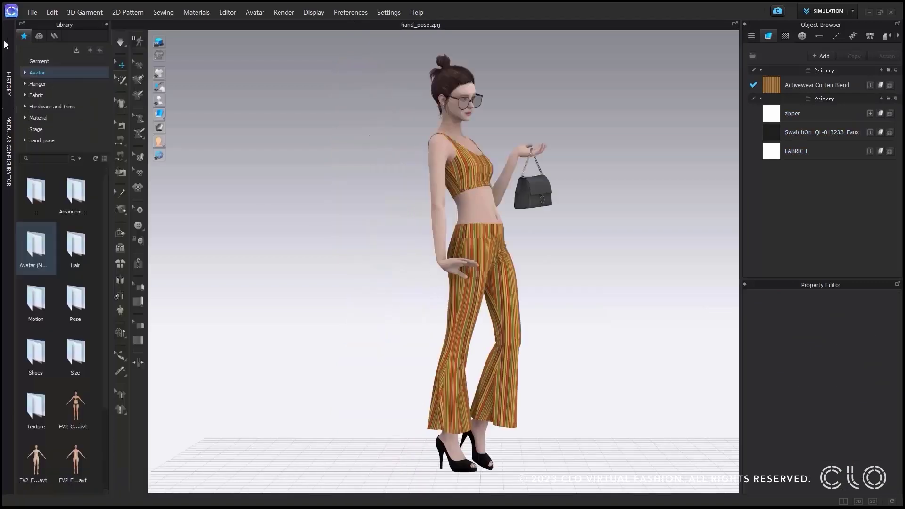
double_click(78, 314)
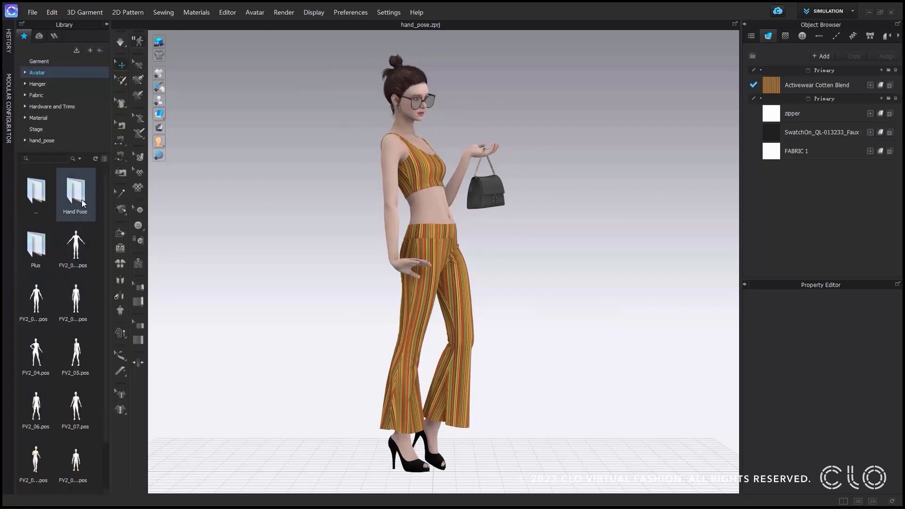
double_click(82, 202)
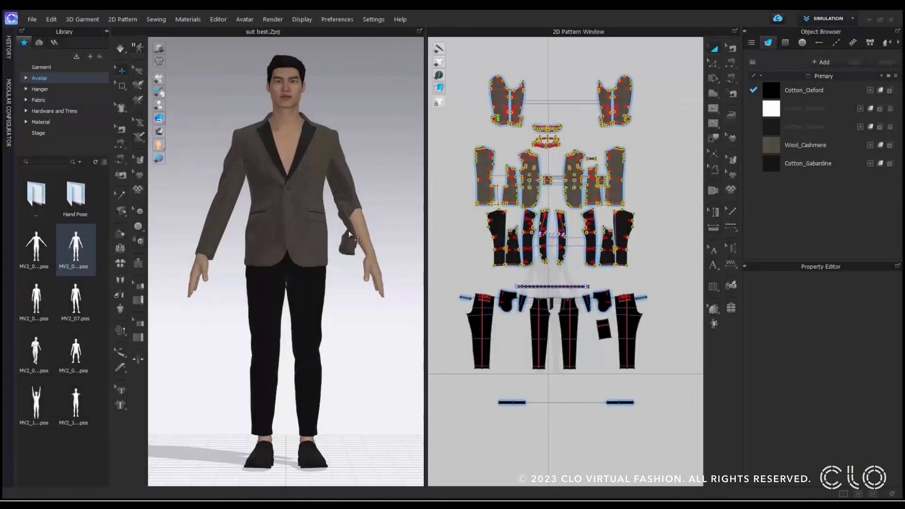
Inspect the tangled jacket sleeve in suit best, deactivate the avatar's arm mesh, and briefly run the simulation
scroll(359, 240, "up", 5)
right_click_drag(312, 257, 317, 293)
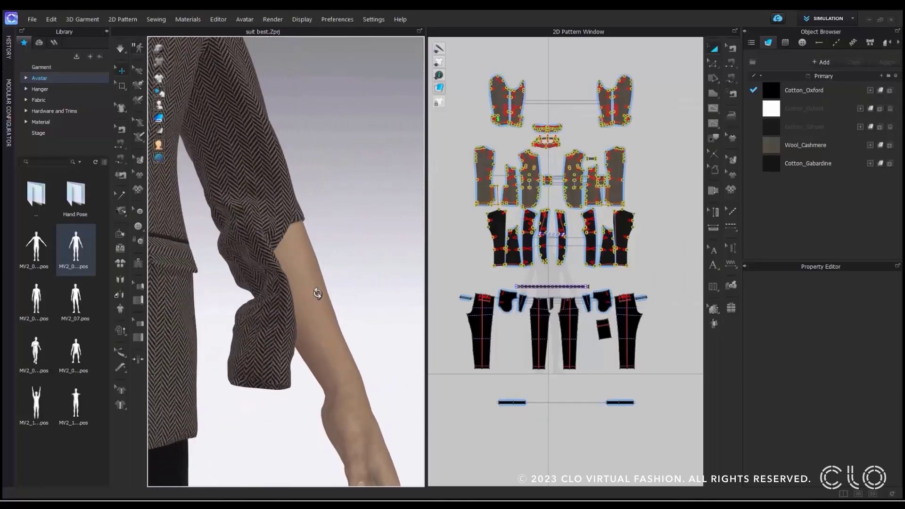
key("2")
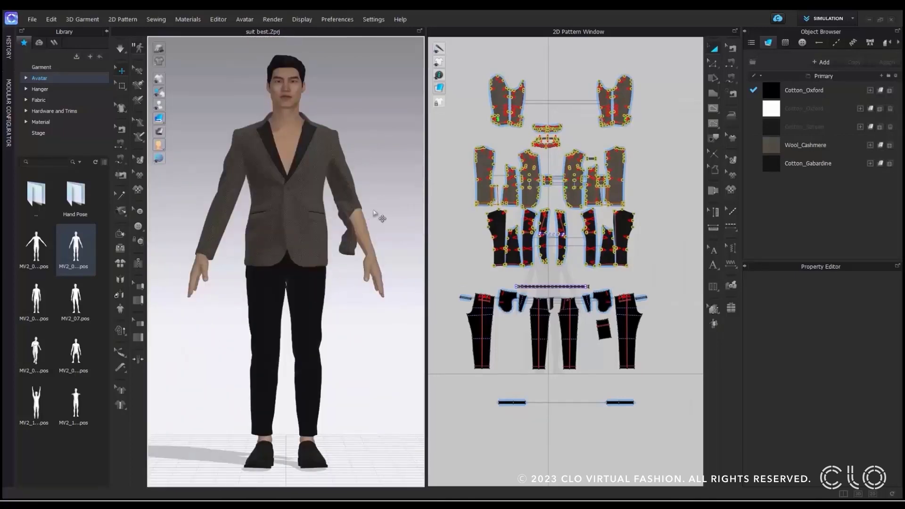
right_click(361, 232)
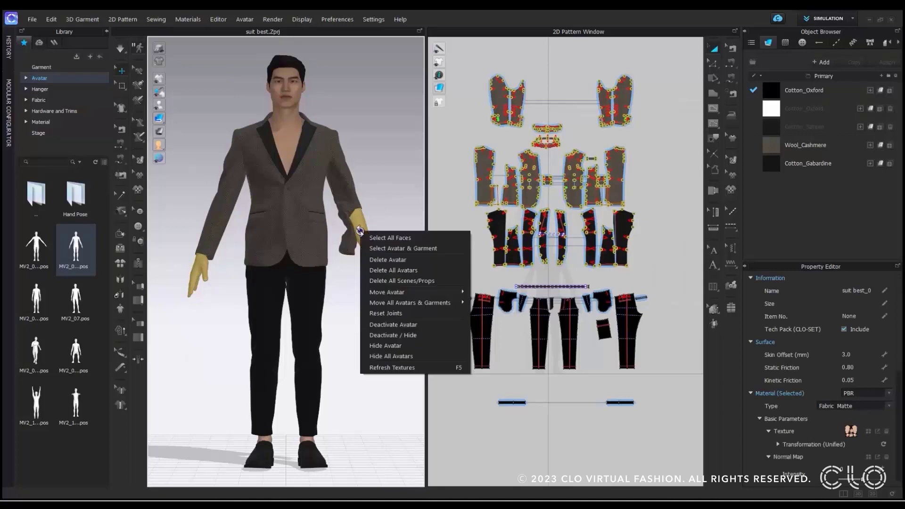
left_click(390, 326)
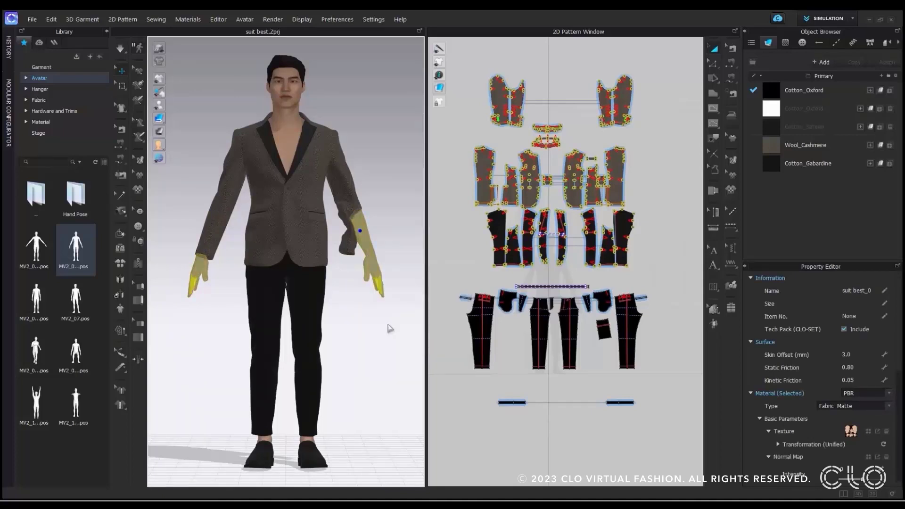
mouse_move(391, 328)
right_mouse_down()
mouse_move(360, 319)
mouse_move(335, 328)
mouse_move(383, 329)
right_mouse_up()
key("space")
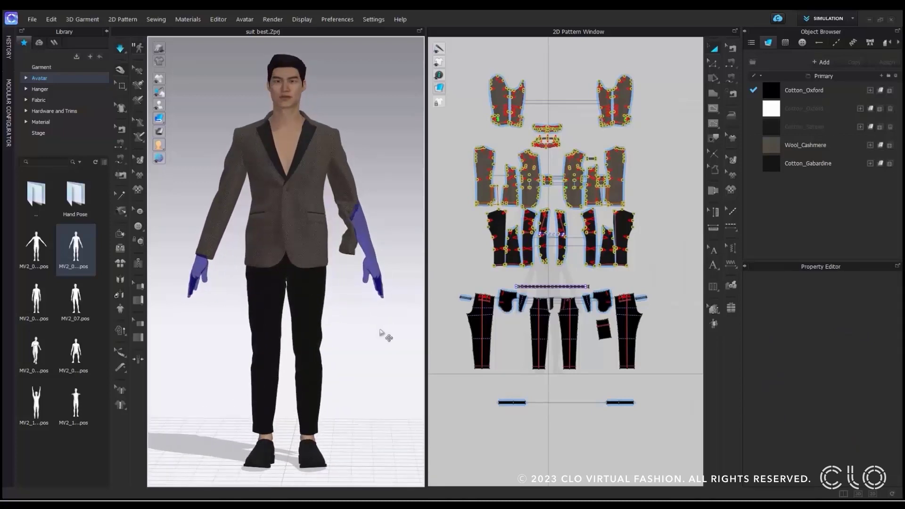
key("space")
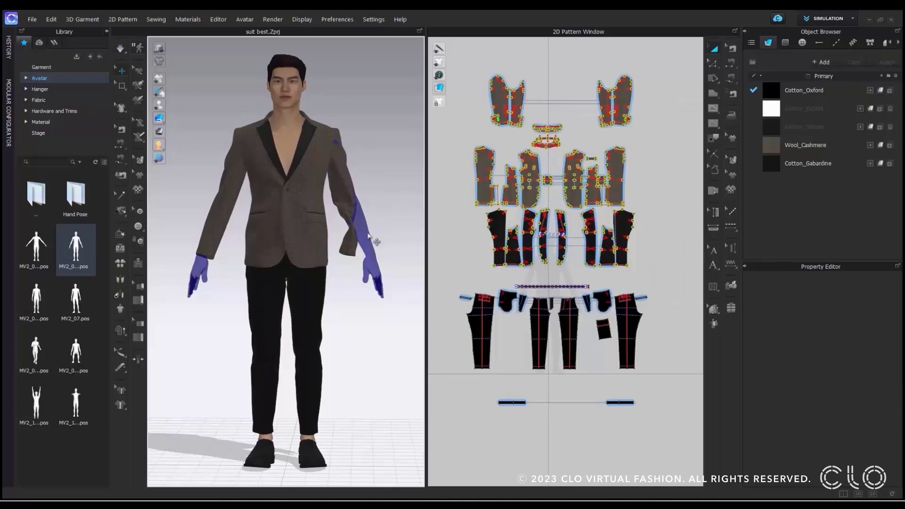
Apply Deactivate / Hide to the avatar's arm mesh and check the jacket from an angle
left_click(366, 233)
right_click(365, 231)
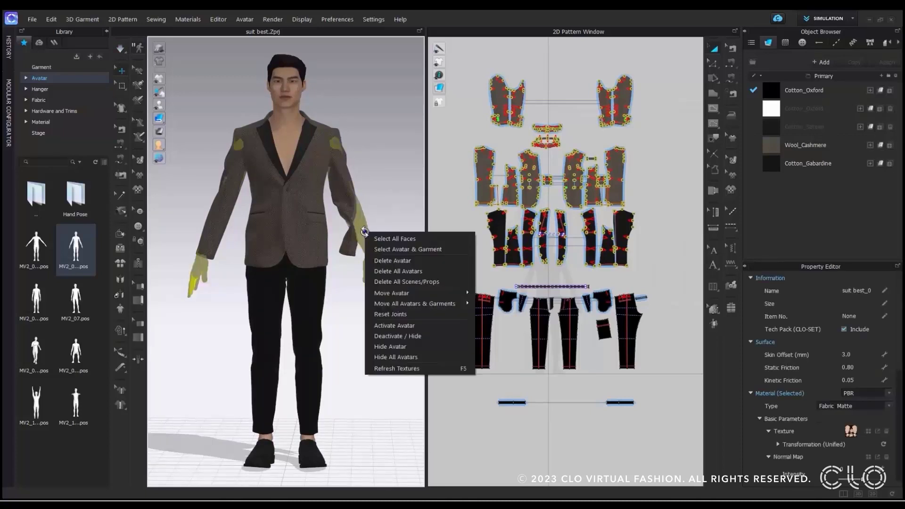
left_click(397, 336)
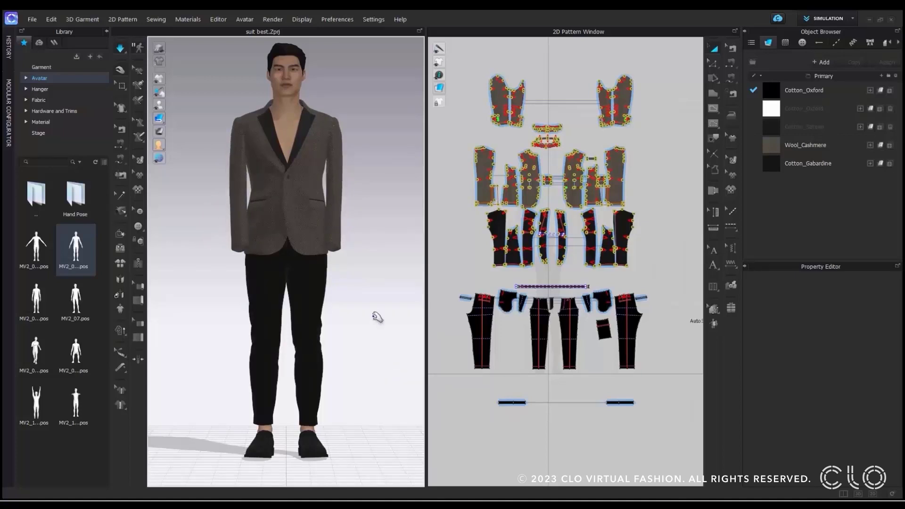
right_click_drag(304, 255, 352, 253)
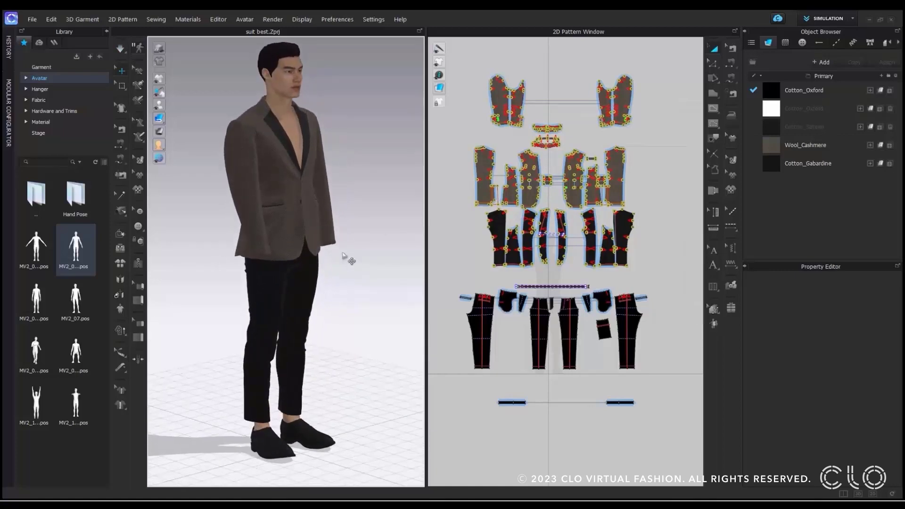
Hide the avatar under the suit jacket and start an interactive render of the garment
scroll(308, 202, "up", 5)
scroll(307, 201, "up", 3)
middle_click_drag(302, 200, 311, 357)
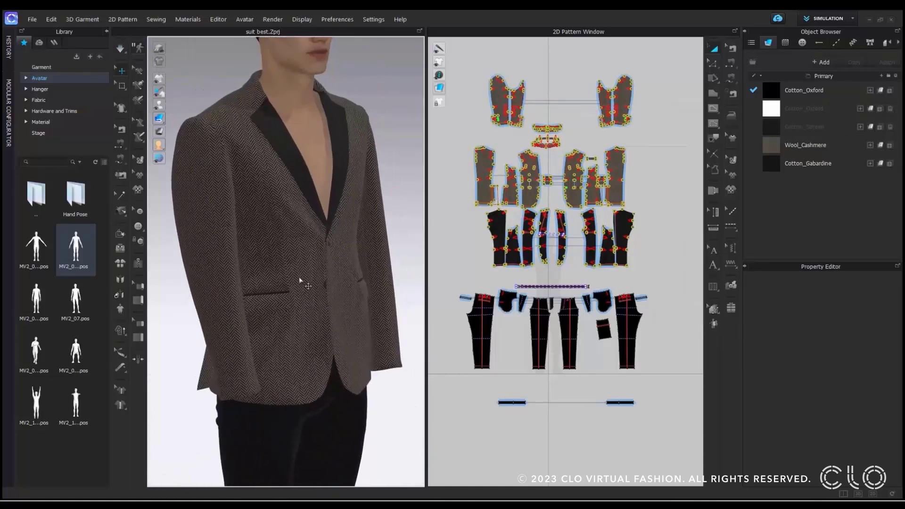
left_click(160, 105)
left_click(273, 19)
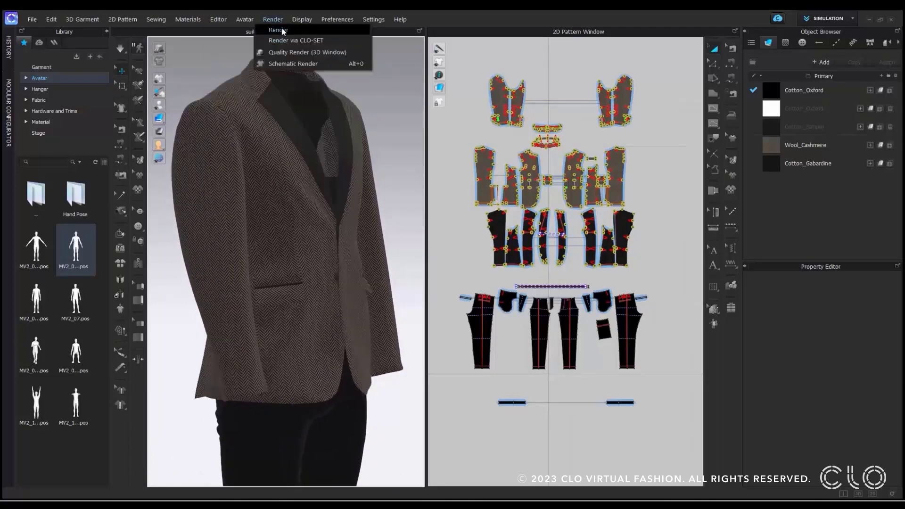
left_click(296, 35)
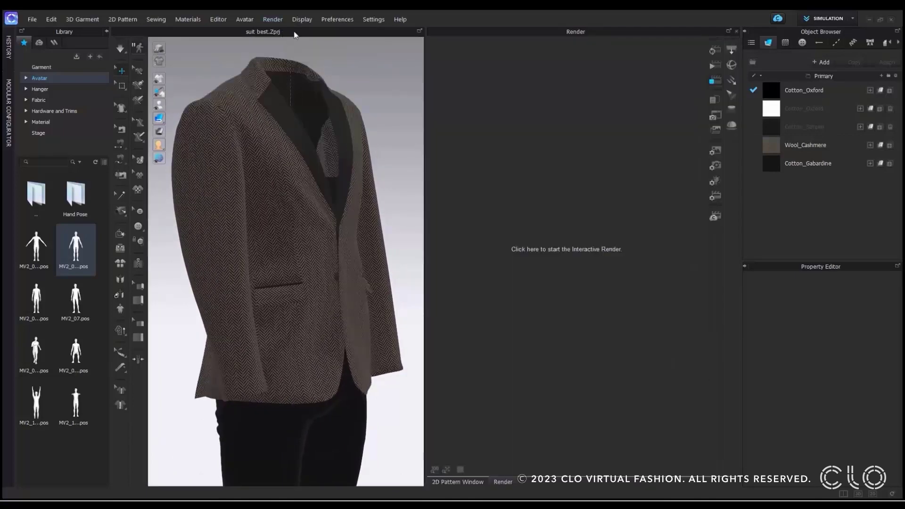
left_click(715, 51)
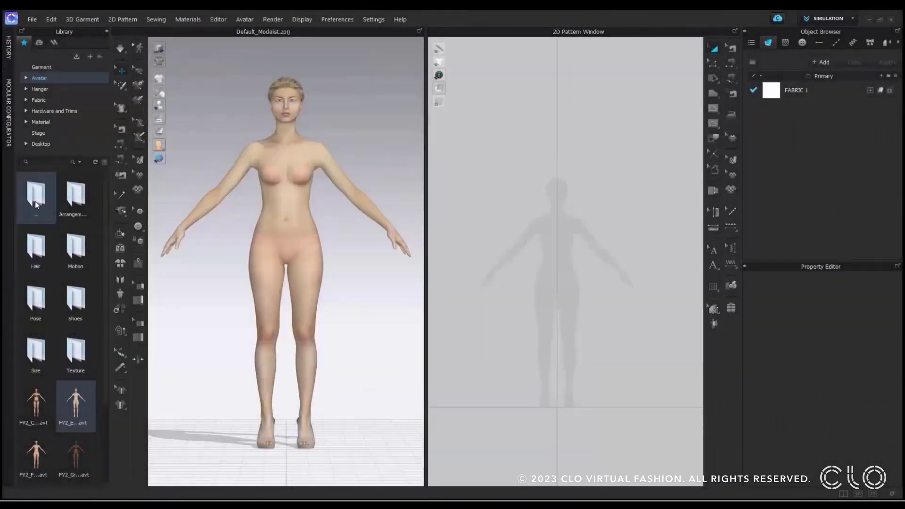
Apply the MV2_07 pose from the Male_V2 pose library to the female avatar, full body with avatar size maintained
double_click(36, 204)
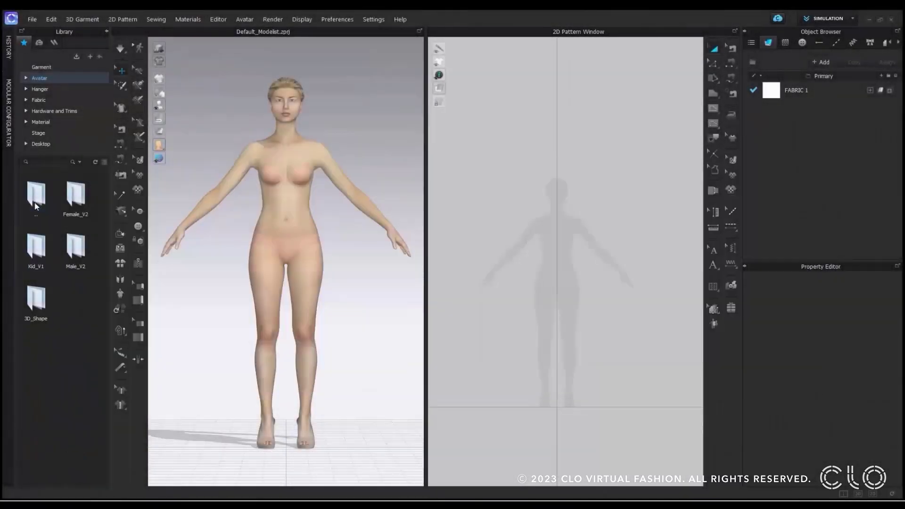
double_click(86, 249)
double_click(40, 295)
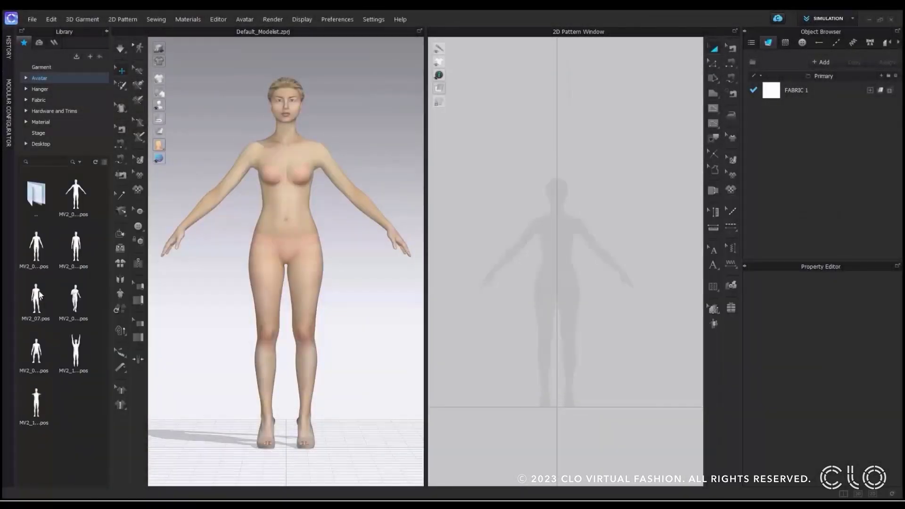
double_click(37, 300)
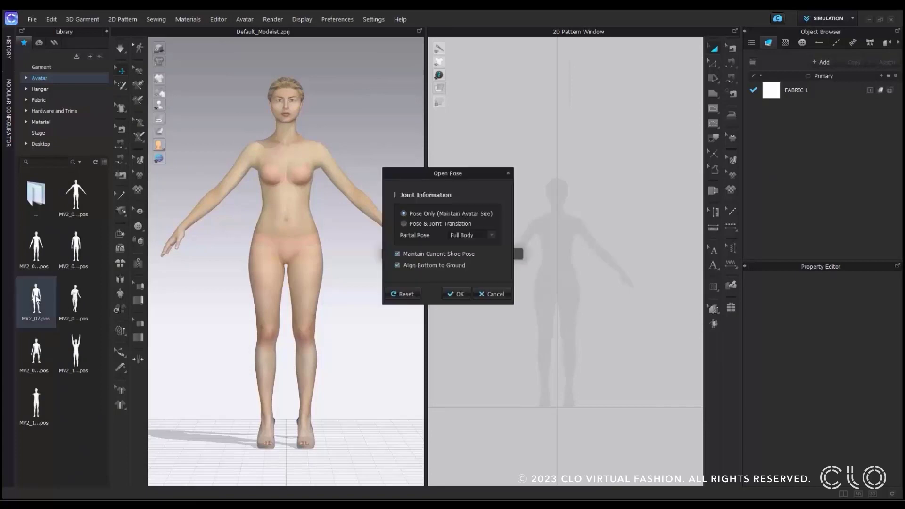
left_click(454, 292)
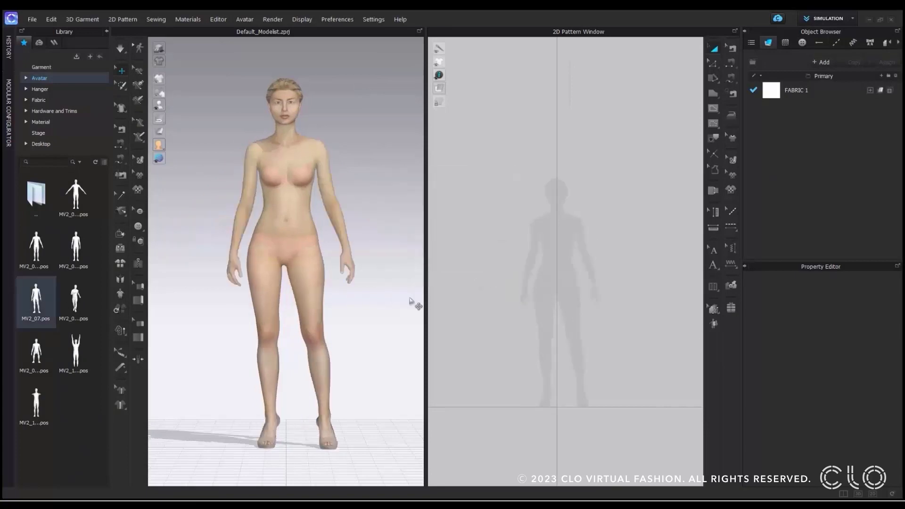
Apply the walking pose and the seated pose from the male pose library to the female avatar
double_click(84, 300)
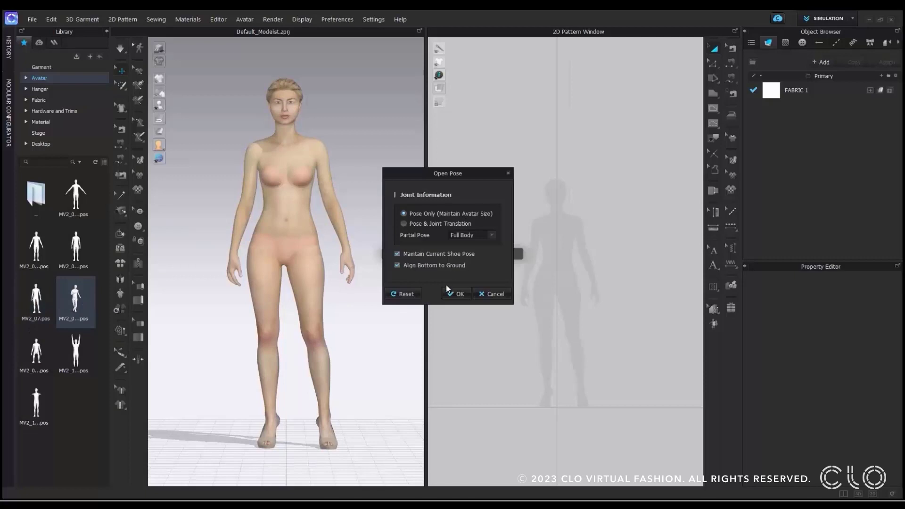
left_click(455, 293)
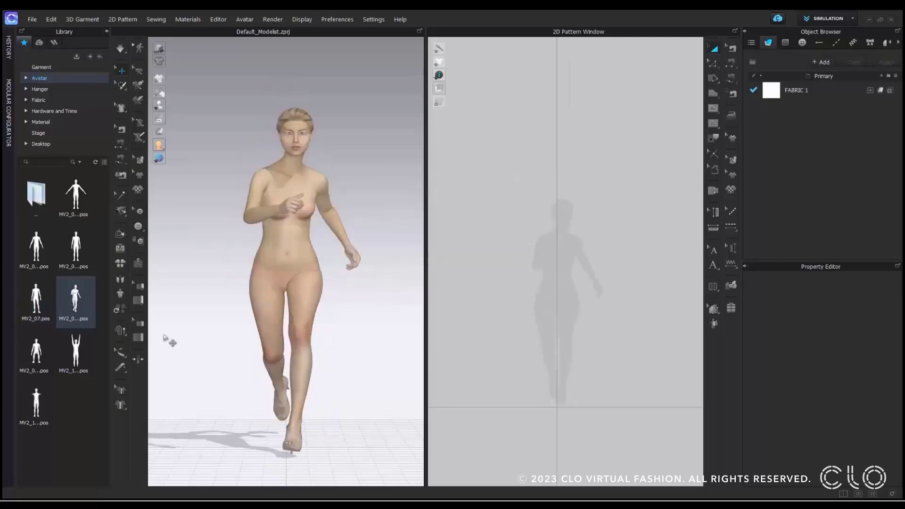
double_click(38, 351)
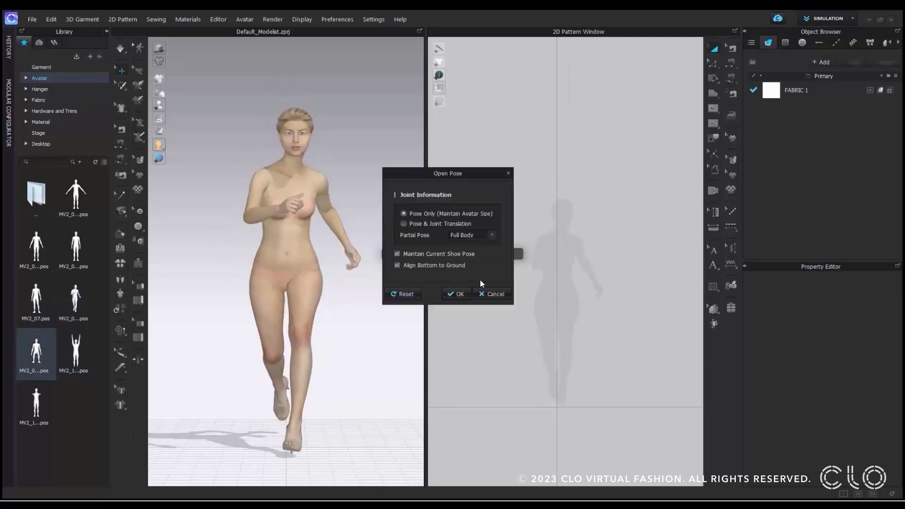
left_click(461, 295)
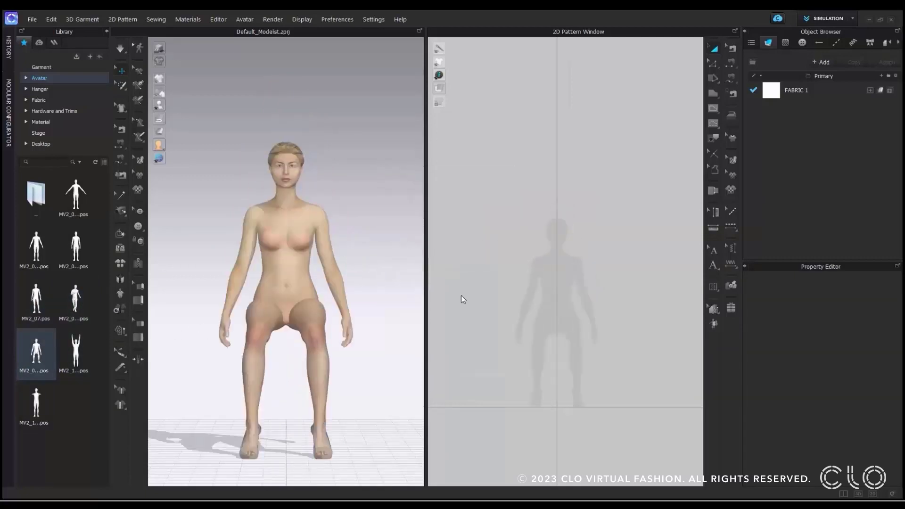
Open the MV2_Leo_01.avt avatar from the Male_V2 library in place of the female avatar
left_click(38, 203)
double_click(37, 203)
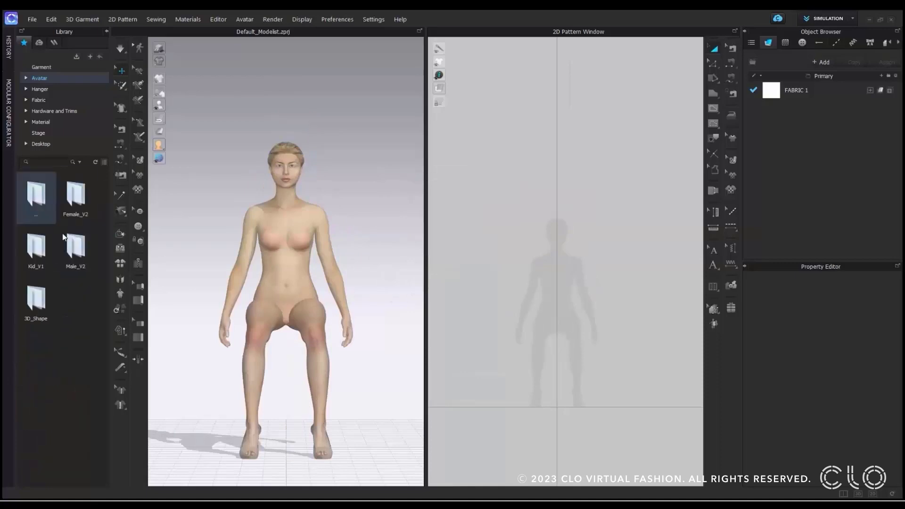
scroll(74, 339, "down", 3)
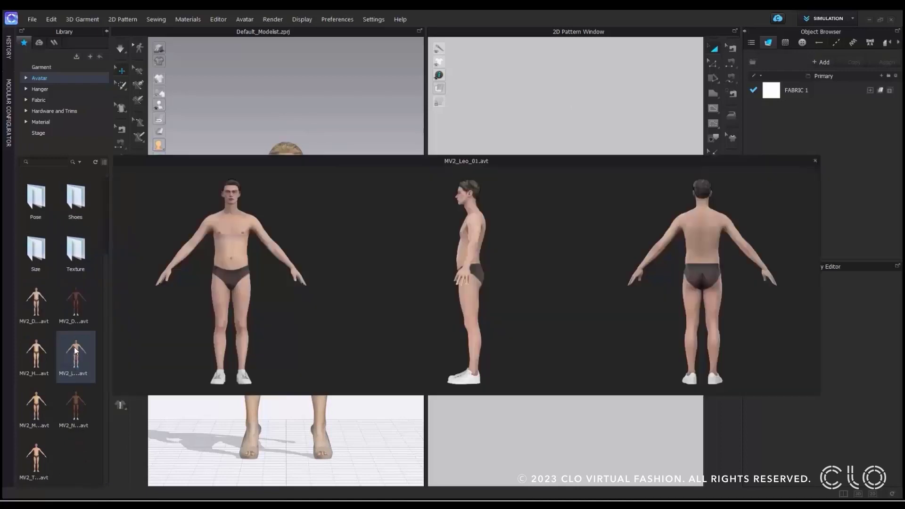
double_click(75, 350)
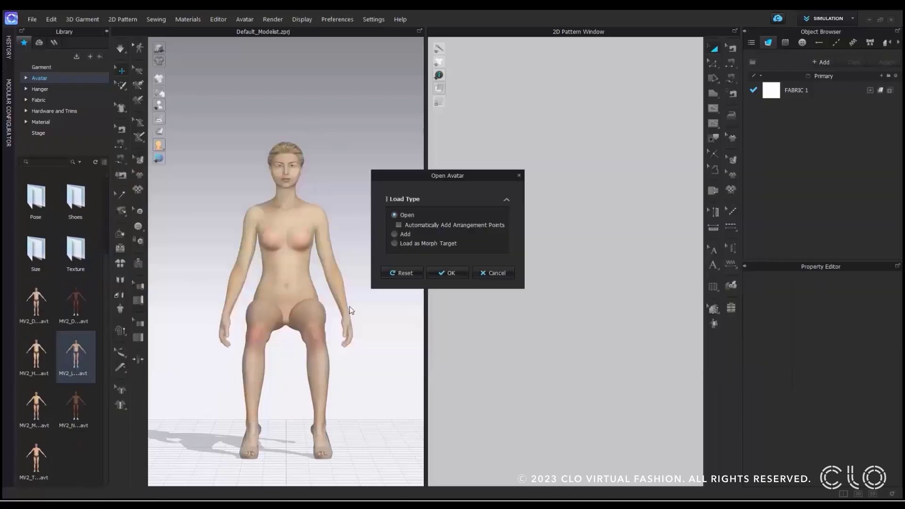
left_click(447, 276)
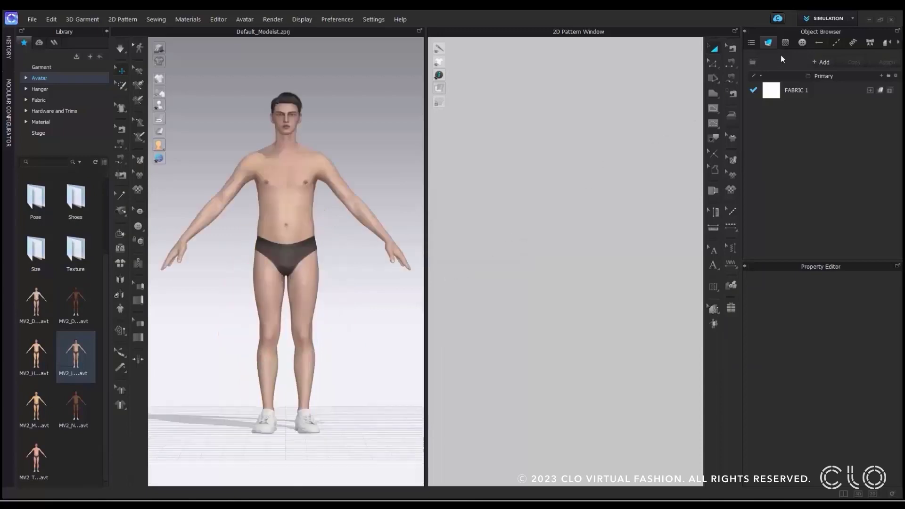
In Animation mode, load the FV2_04_Dress.mtn motion from the Female_V2 library onto the male avatar and play it
left_click(848, 22)
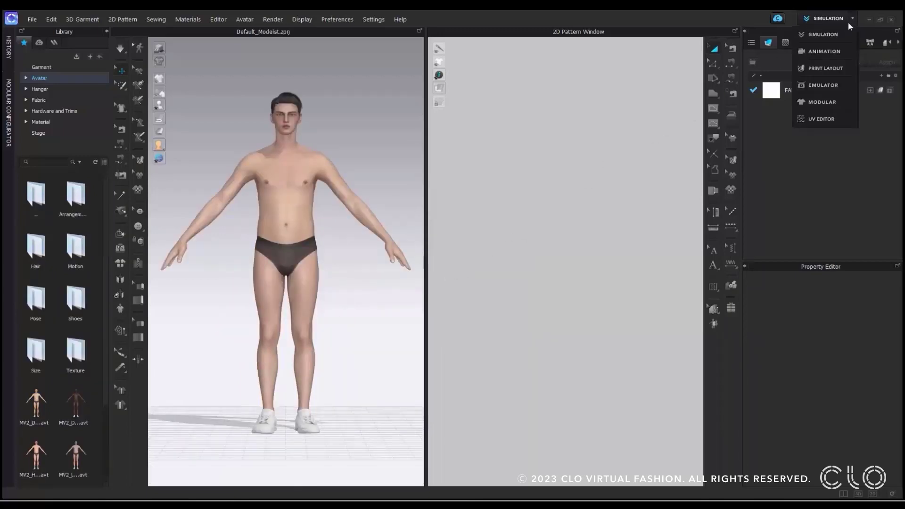
left_click(834, 51)
double_click(22, 212)
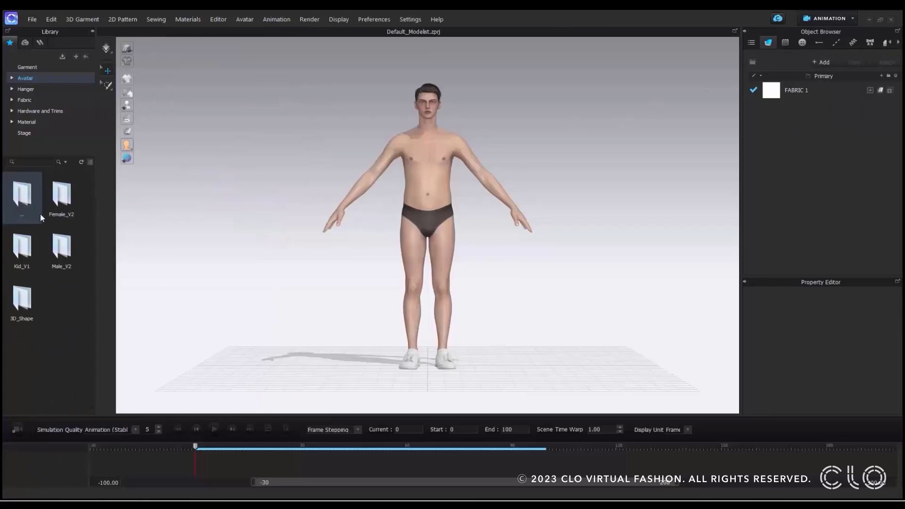
double_click(66, 255)
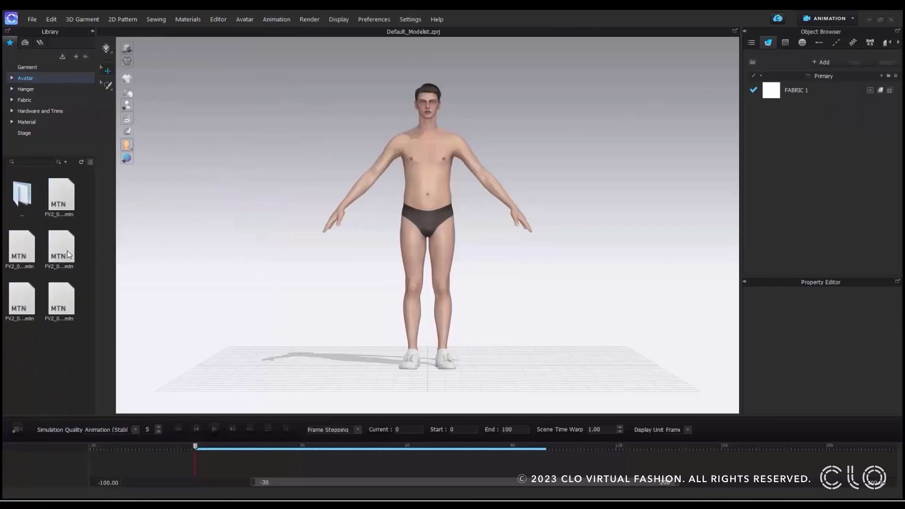
double_click(26, 298)
left_click(466, 273)
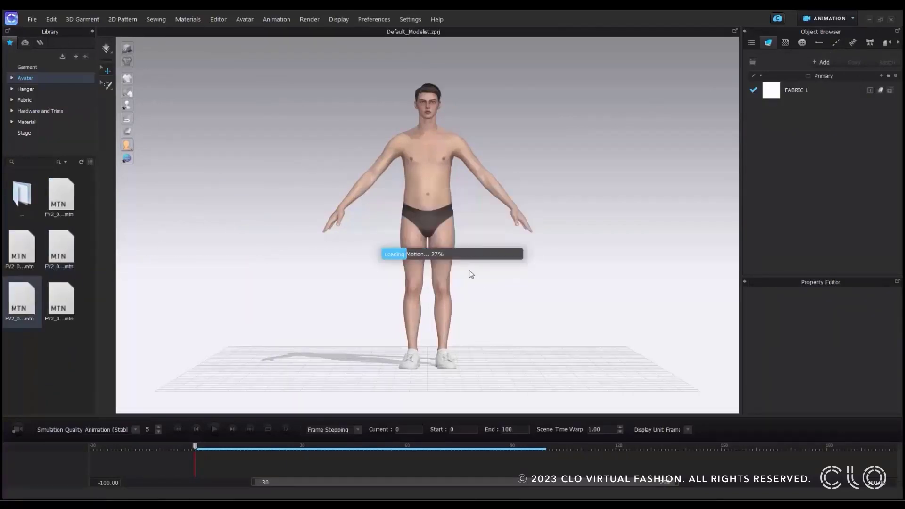
left_click(214, 429)
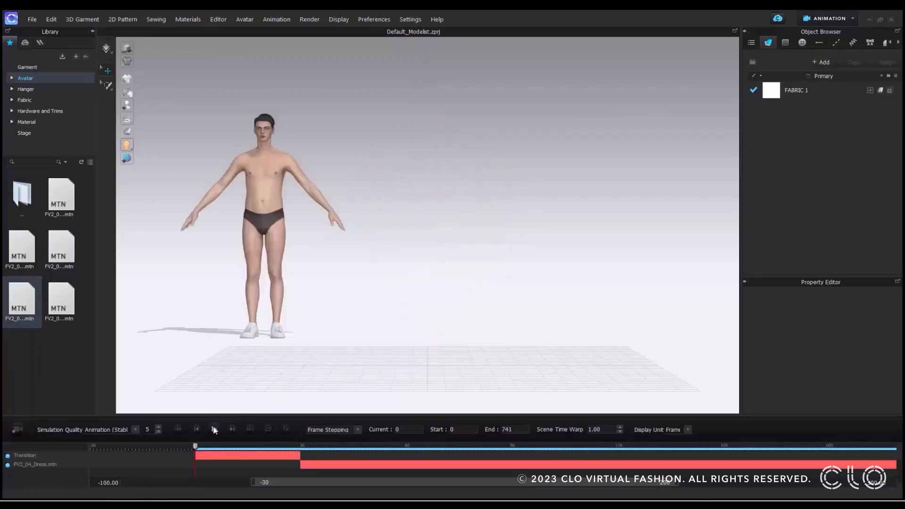
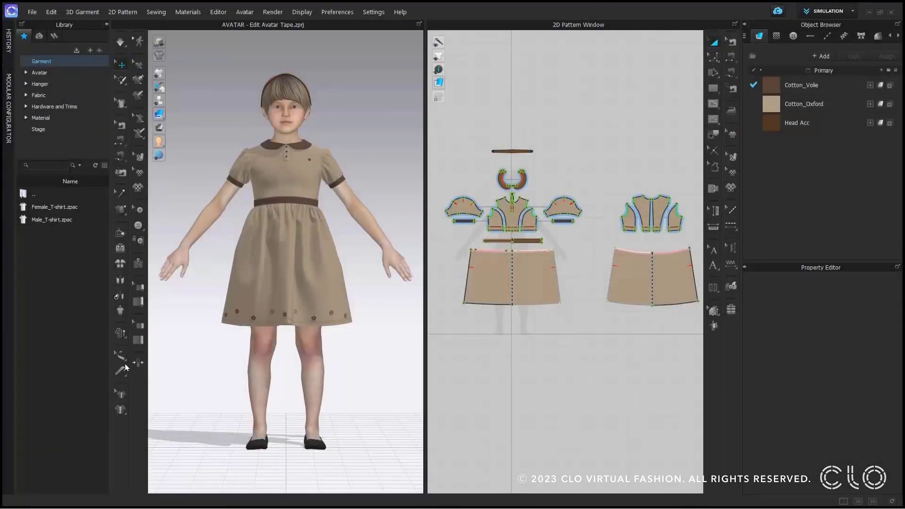
Draw a Basic Tape Measure on the child avatar from the side of the neck to the shoulder point
left_click(120, 372)
left_click(121, 374)
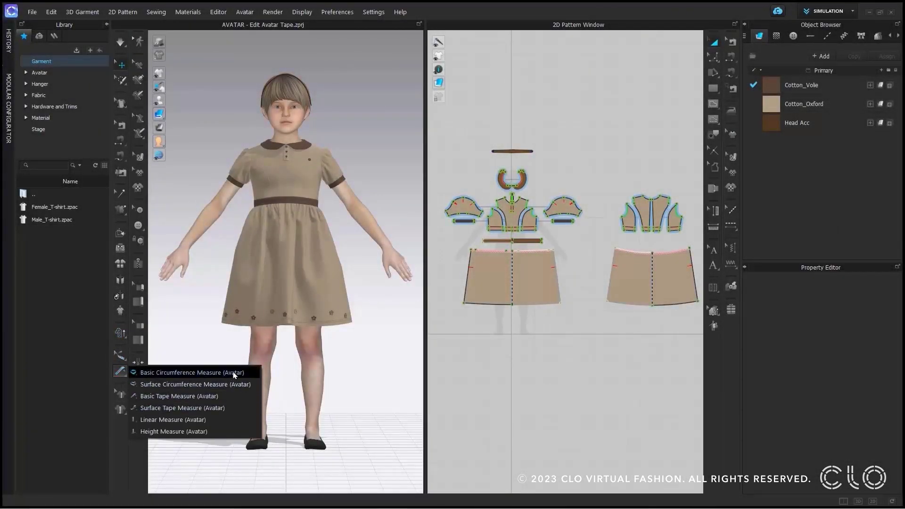
left_click(179, 396)
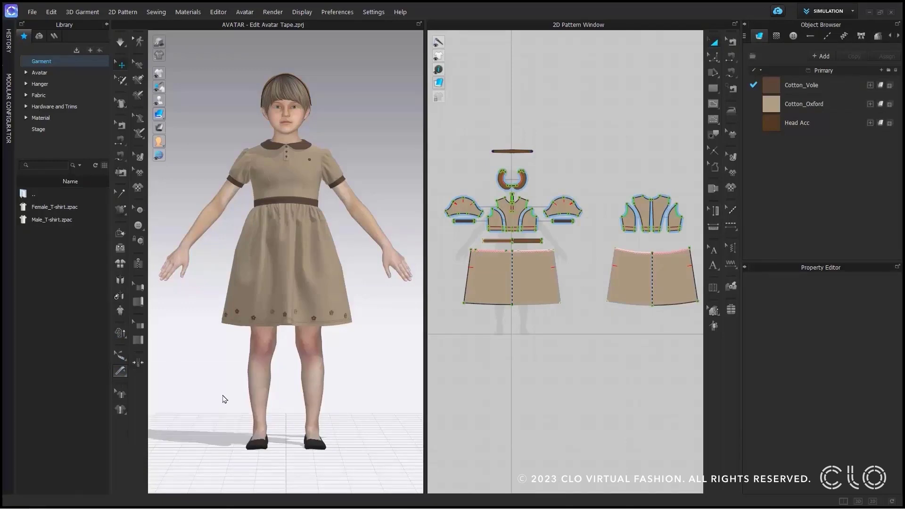
scroll(369, 149, "up", 4)
scroll(369, 149, "up", 6)
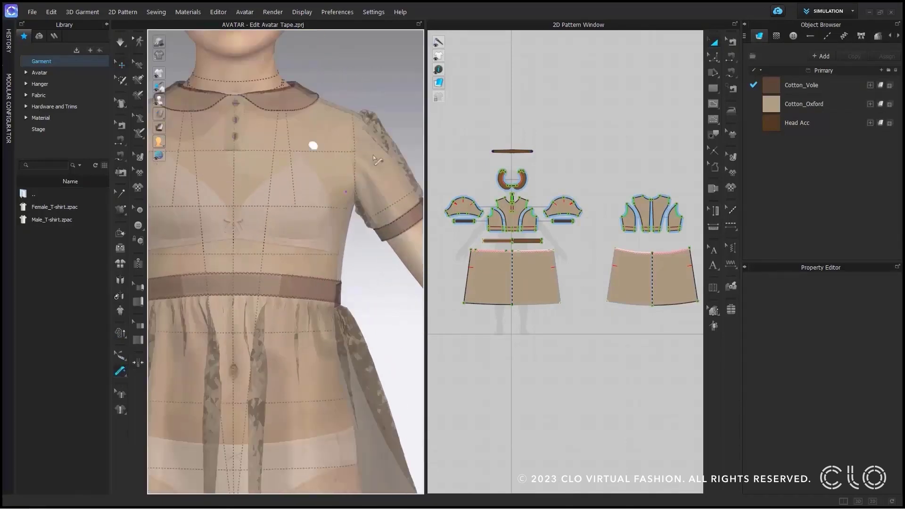
scroll(315, 201, "up", 2)
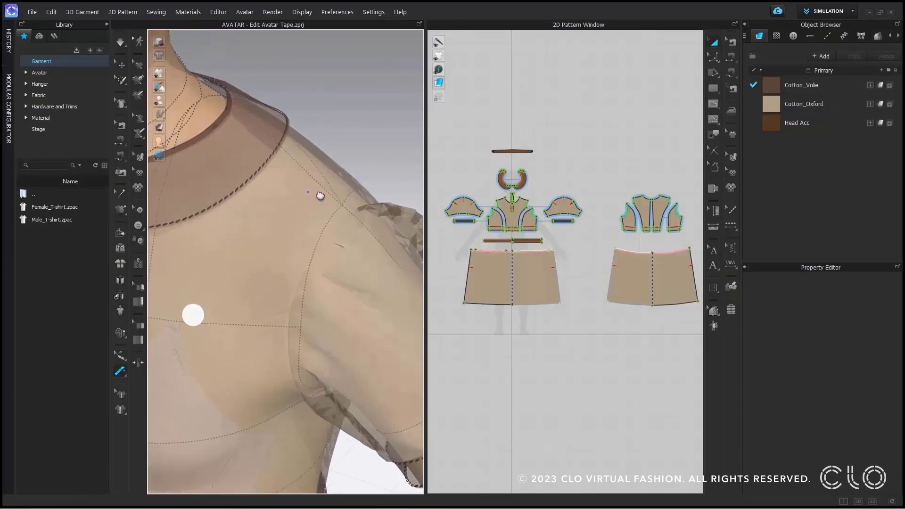
middle_click_drag(320, 197, 350, 194)
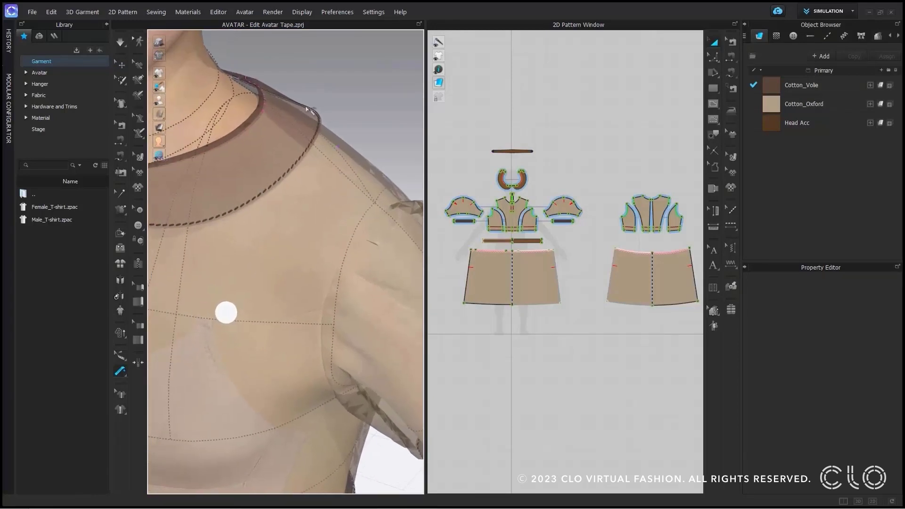
left_click(227, 116)
left_click(361, 208)
Edit the shoulder measure by moving its neck end onto the neck base and its other end closer to the shoulder line
left_click(125, 357)
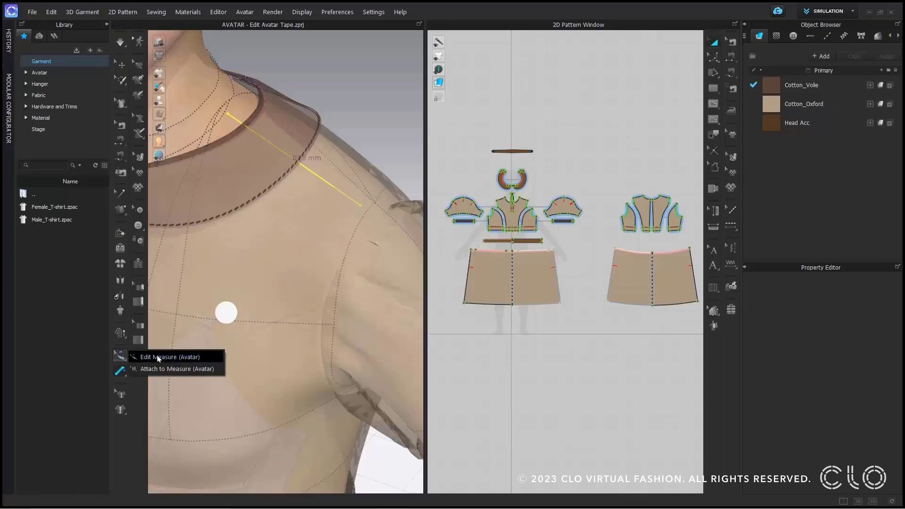
left_click(166, 358)
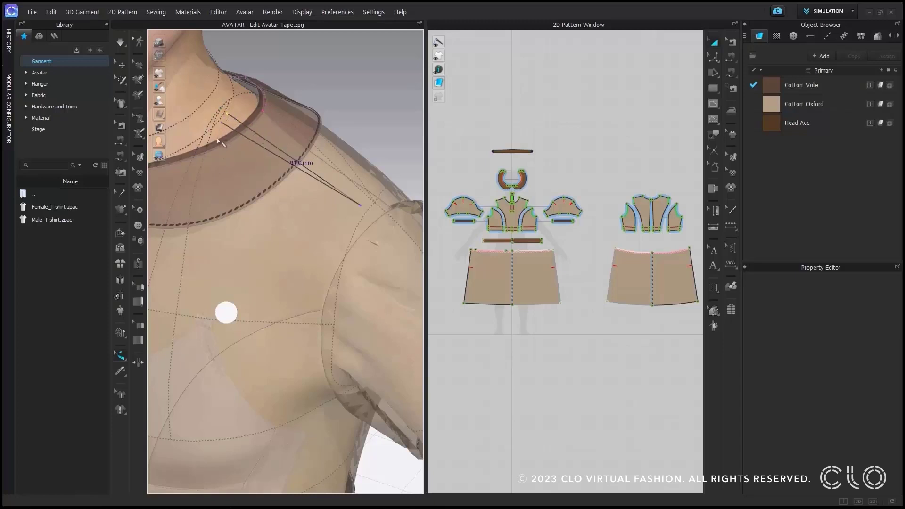
left_click_drag(244, 108, 238, 105)
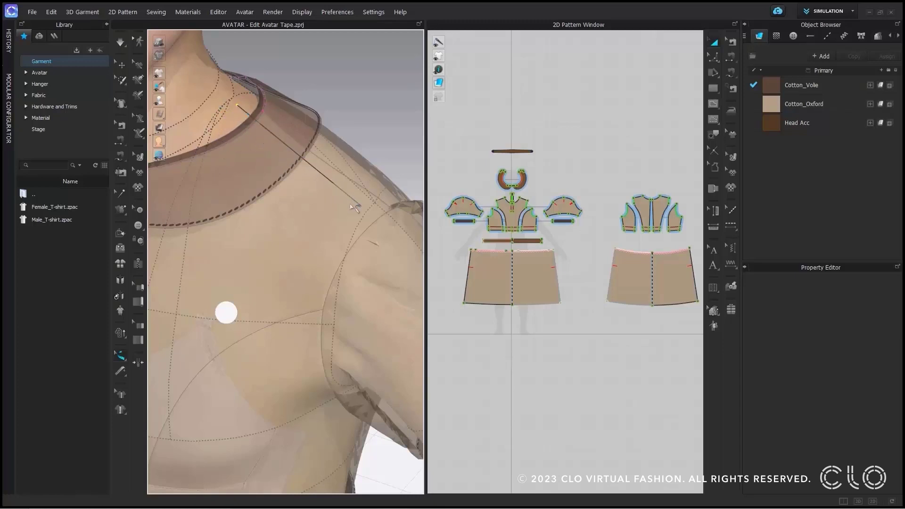
left_click_drag(360, 207, 318, 186)
left_click_drag(322, 191, 357, 199)
Duplicate the shoulder measure to the symmetric position on the avatar's opposite shoulder and check the copy
right_click(353, 195)
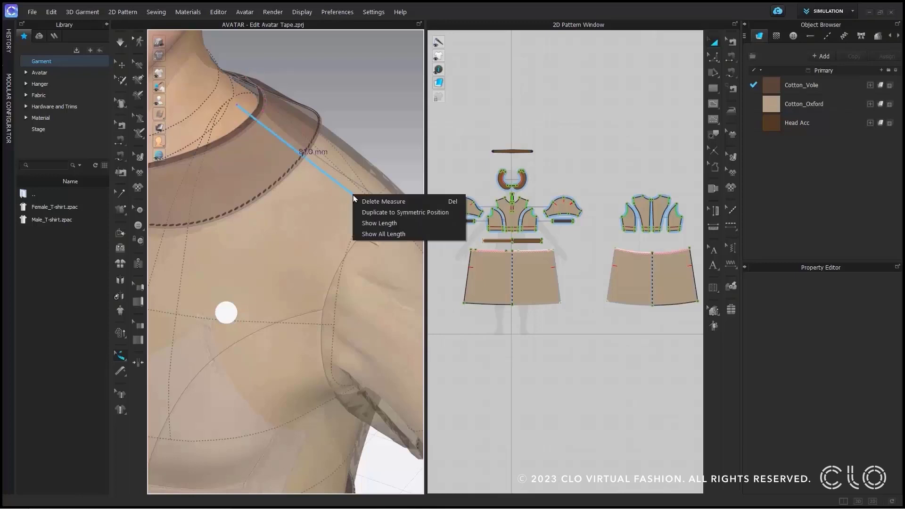
left_click(389, 213)
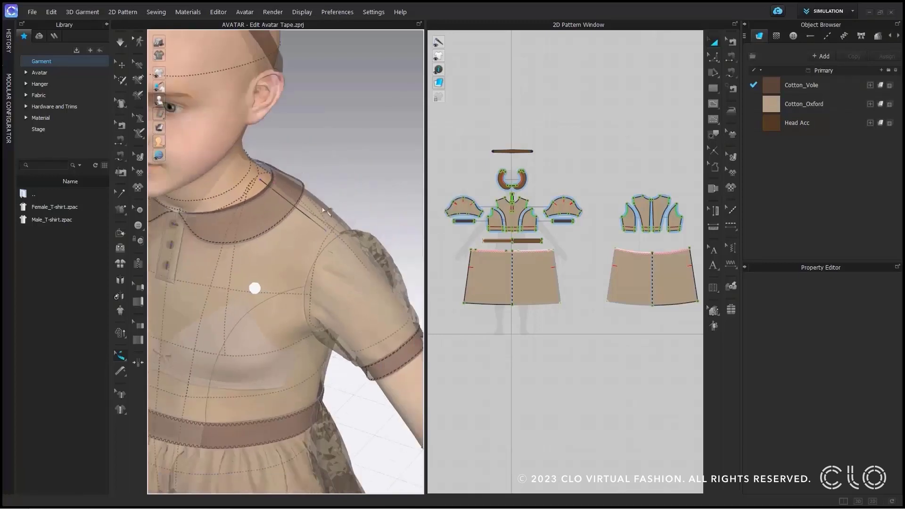
right_click_drag(385, 204, 420, 202)
middle_click_drag(317, 202, 323, 178)
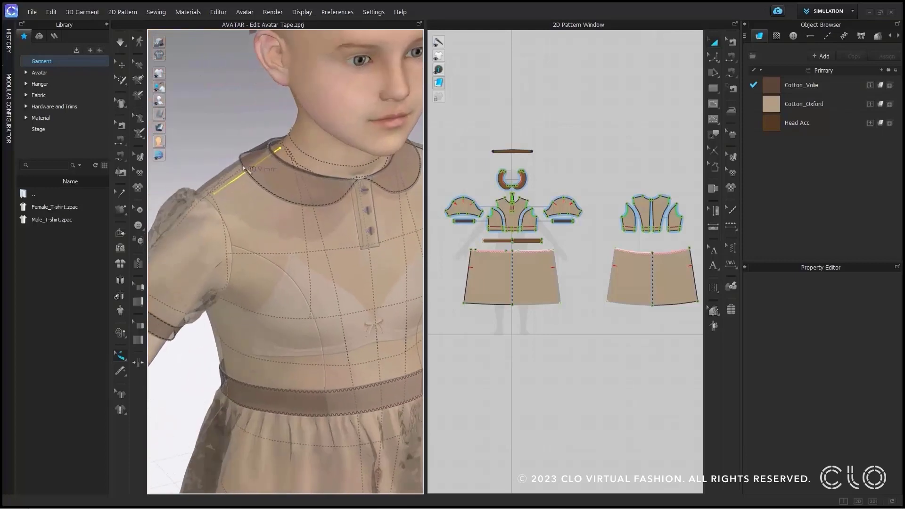
scroll(372, 233, "down", 2)
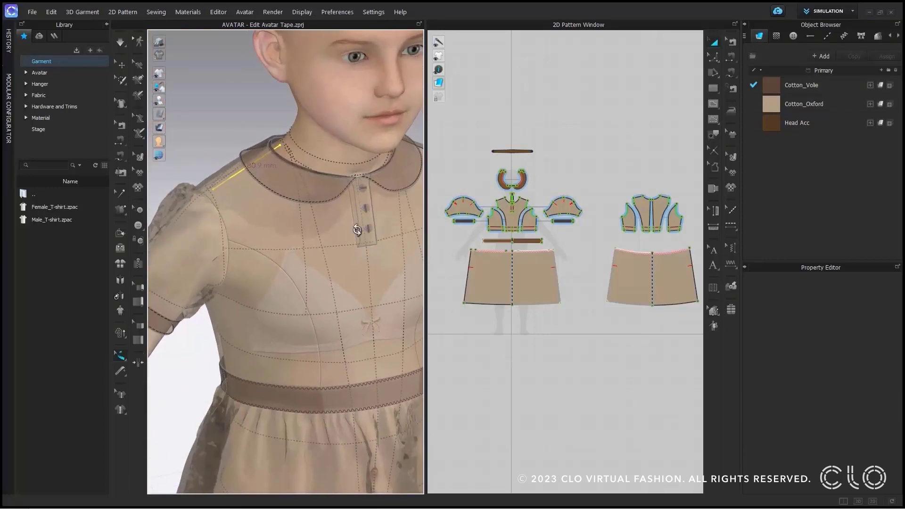
Create a Surface Circumference Measure (Avatar) around the child avatar's waist, just above the dress's belt
right_click_drag(370, 233, 301, 221)
middle_click_drag(380, 255, 356, 124)
left_click(122, 372)
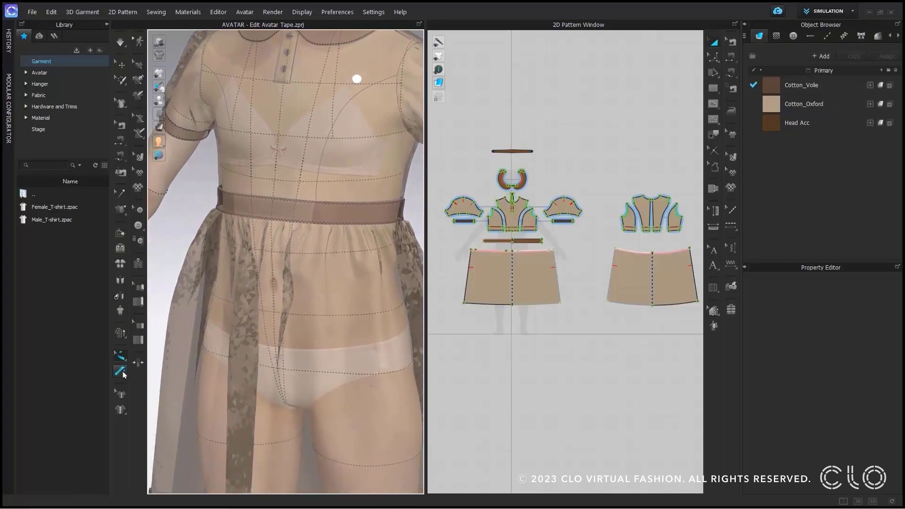
left_click(122, 372)
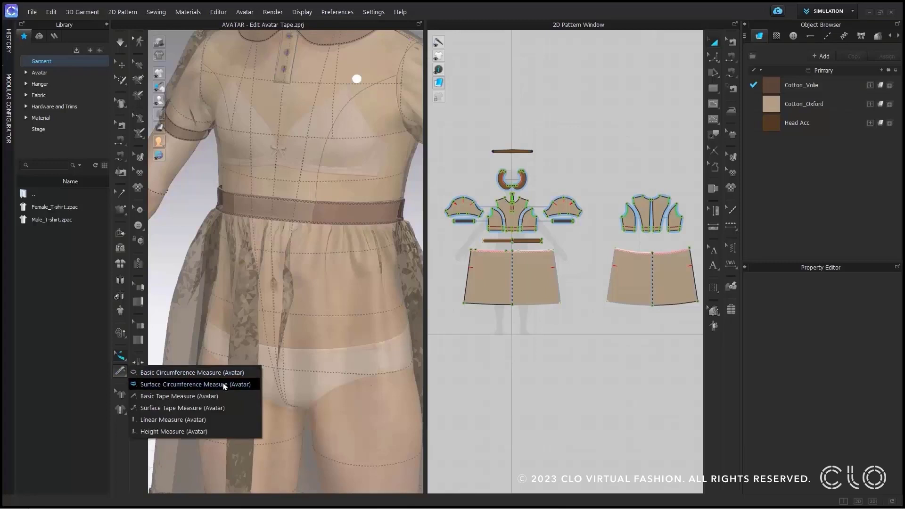
left_click(225, 385)
scroll(284, 279, "down", 1)
right_click_drag(300, 276, 298, 261)
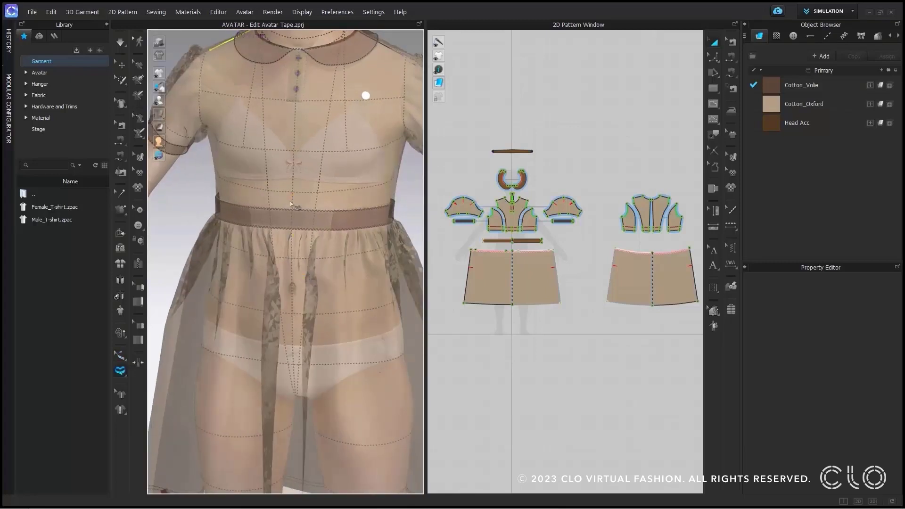
left_click(291, 203)
right_click_drag(366, 196, 336, 185)
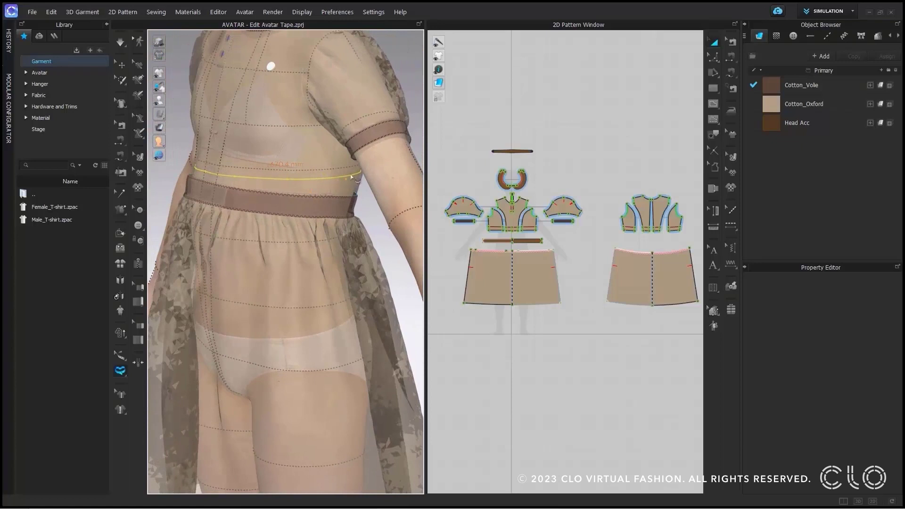
Select the new waist circumference measure with Edit Measure (Avatar) and orbit around it to check it
left_click(121, 358)
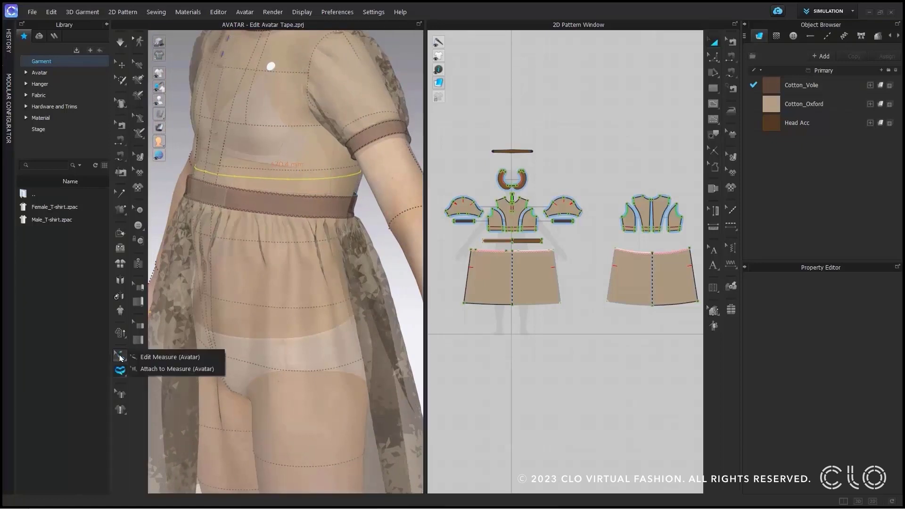
left_click(163, 361)
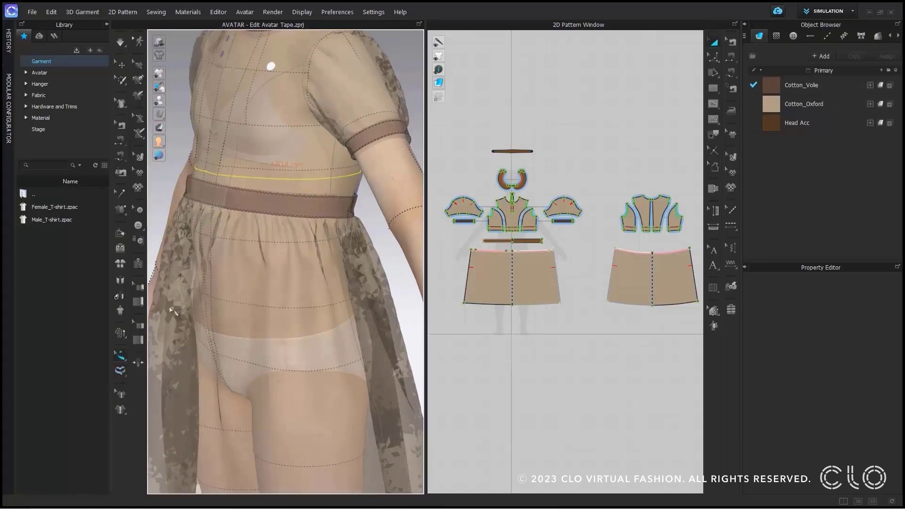
left_click(293, 184)
right_click_drag(375, 194, 367, 225)
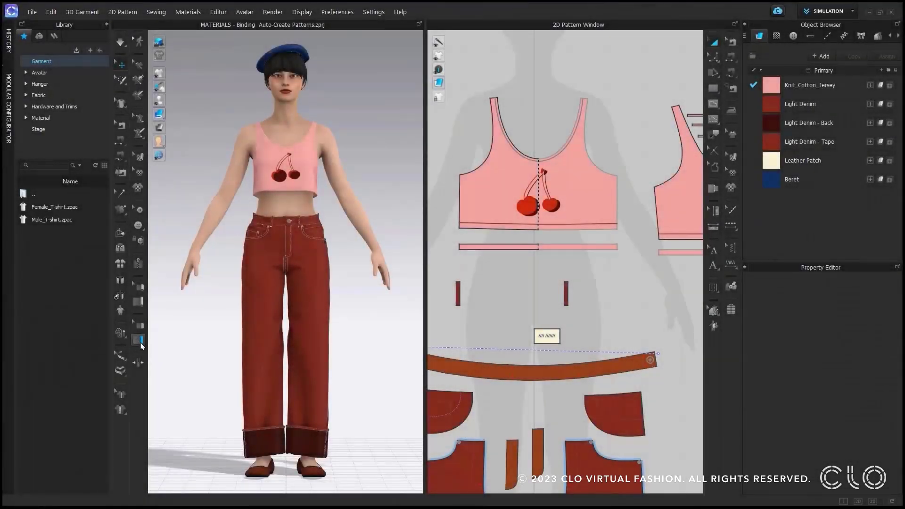
Add binding along the pink tank top's armhole, running continuously over the front and back armhole edges
left_click(141, 343)
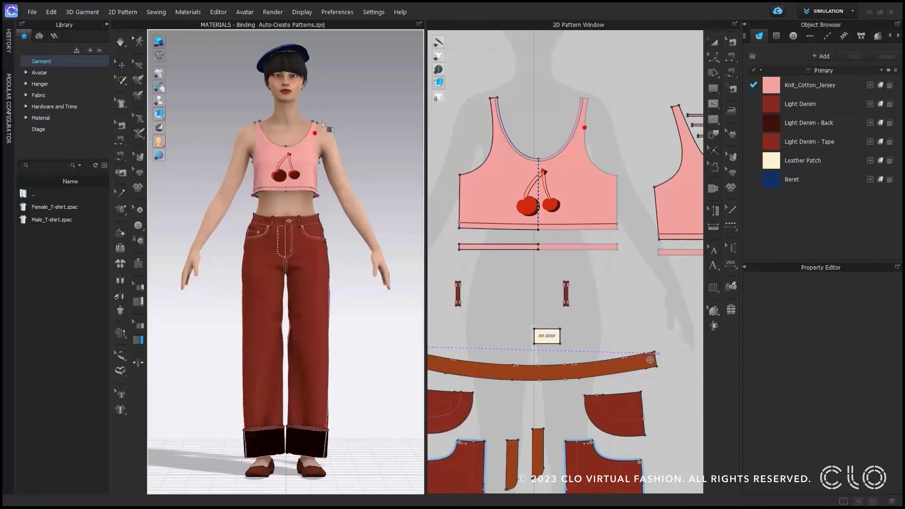
scroll(310, 135, "up", 4)
middle_click_drag(311, 135, 315, 296)
scroll(315, 296, "up", 2)
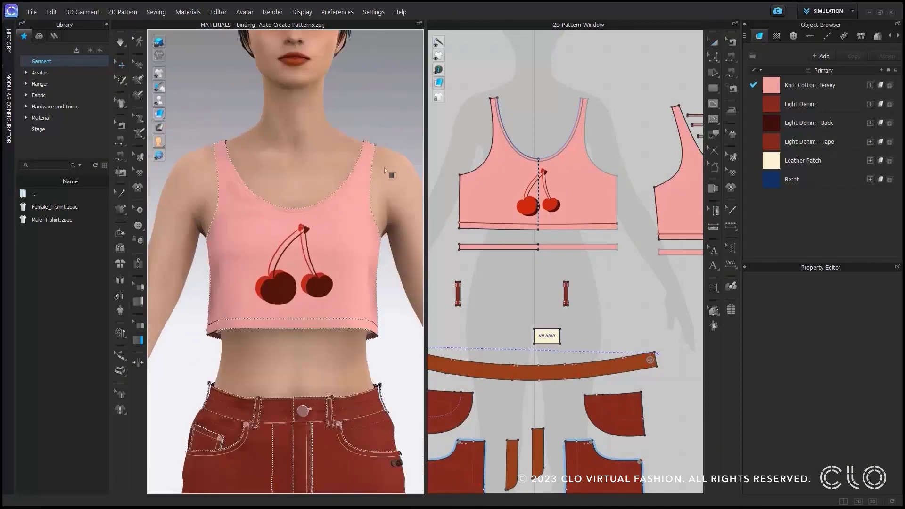
right_click_drag(371, 186, 327, 184)
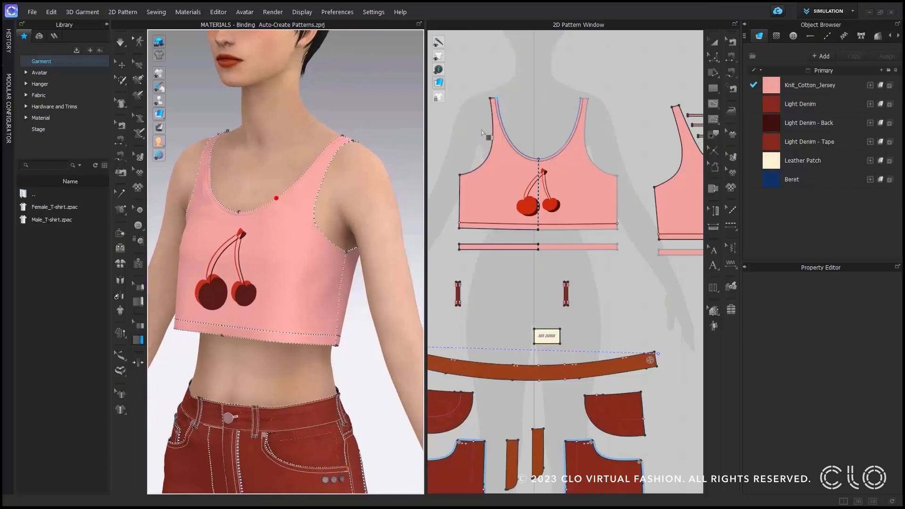
right_click_drag(611, 153, 588, 182)
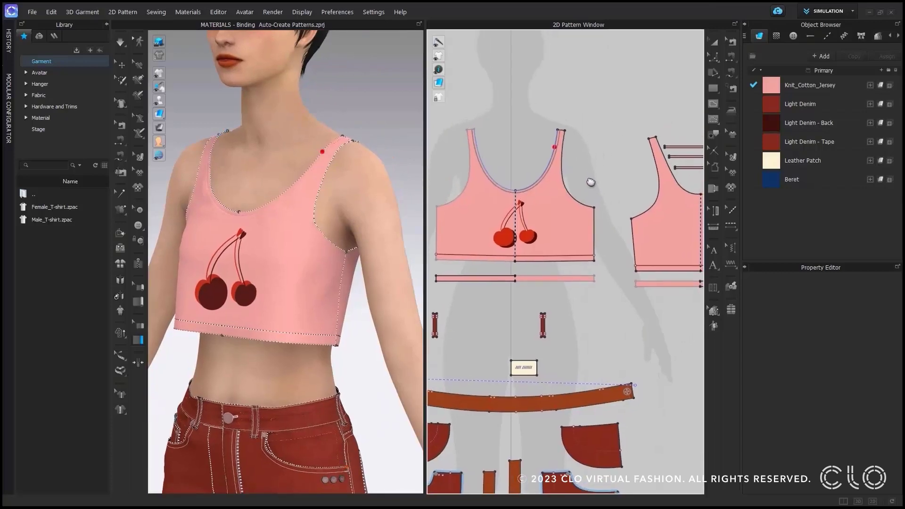
left_click(585, 206)
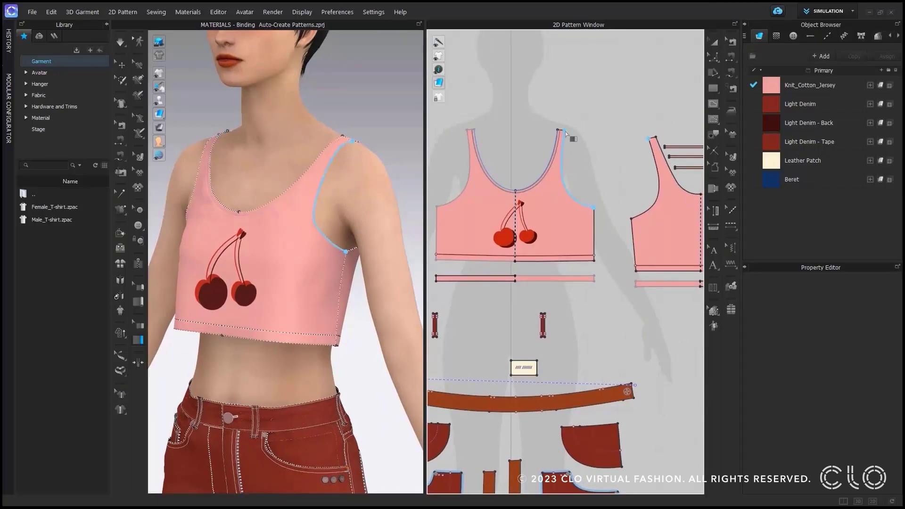
left_click(632, 219)
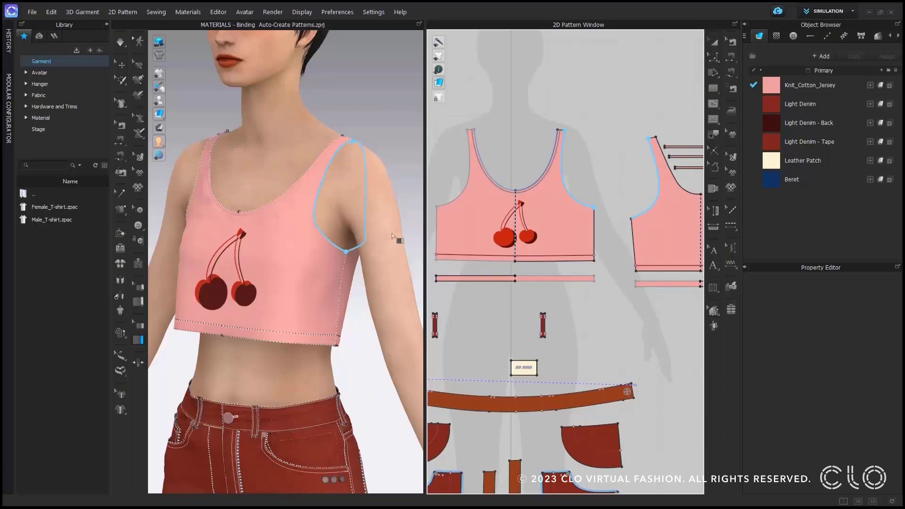
key("Return")
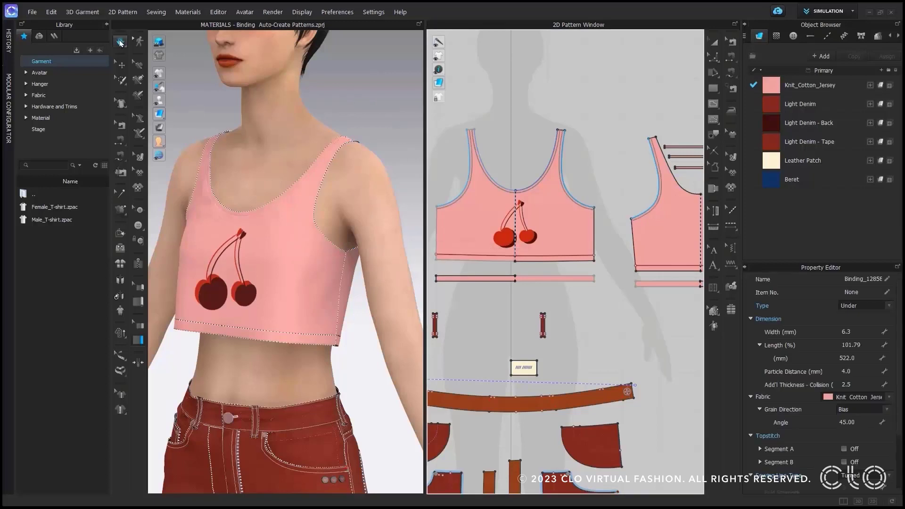
Simulate the tank top with its new armhole binding, then stop the simulation
left_click(275, 124)
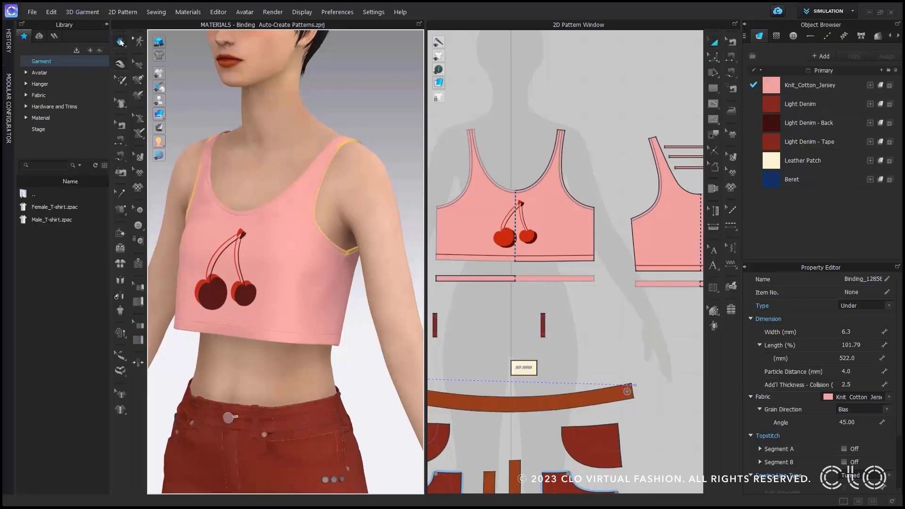
left_click(120, 42)
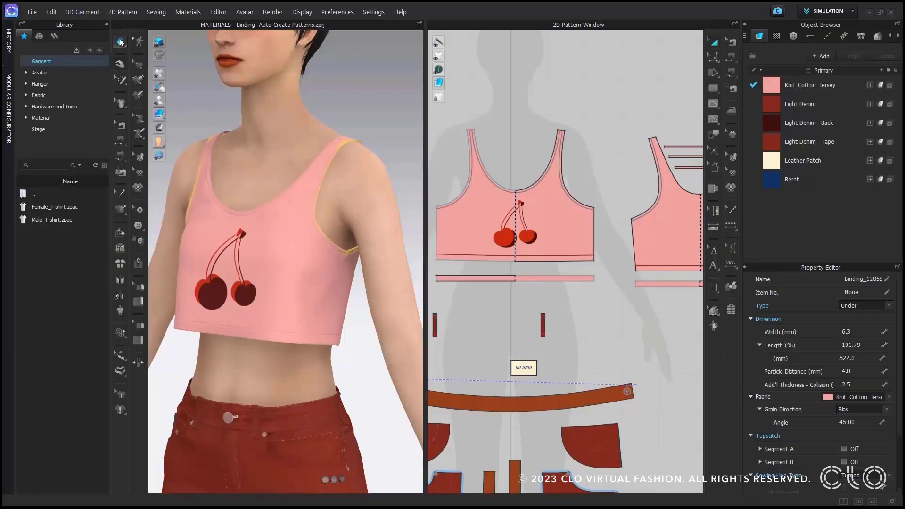
left_click(388, 144)
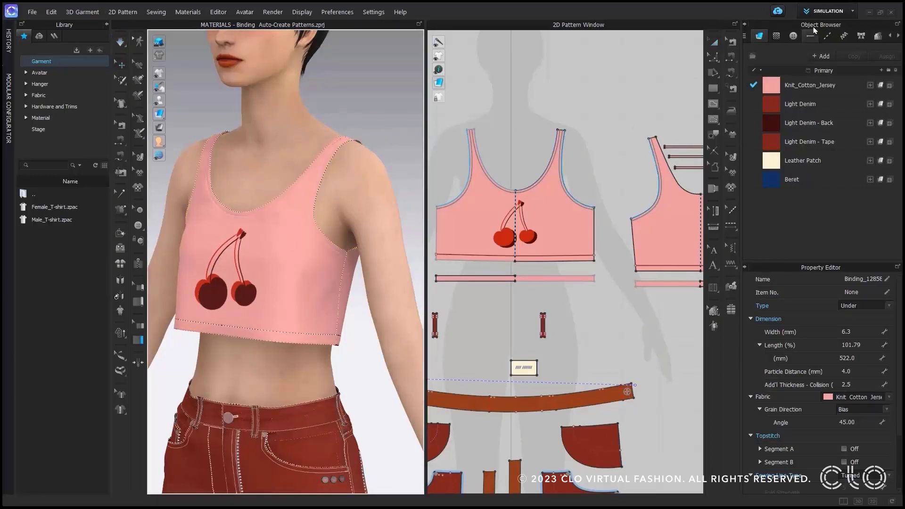
Switch to Print Layout mode and move a diagonal bias binding strip onto the Knit_Cotton_Jersey fabric beside the back panel
left_click(834, 10)
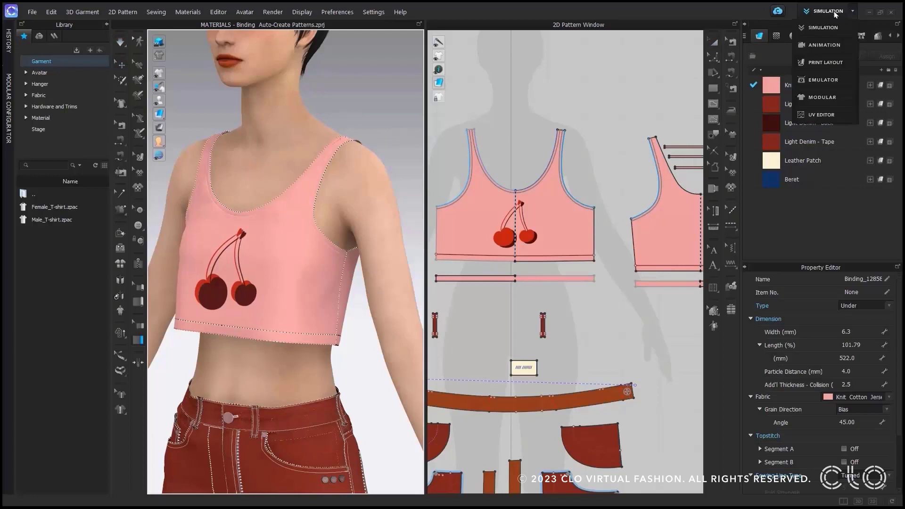
left_click(821, 63)
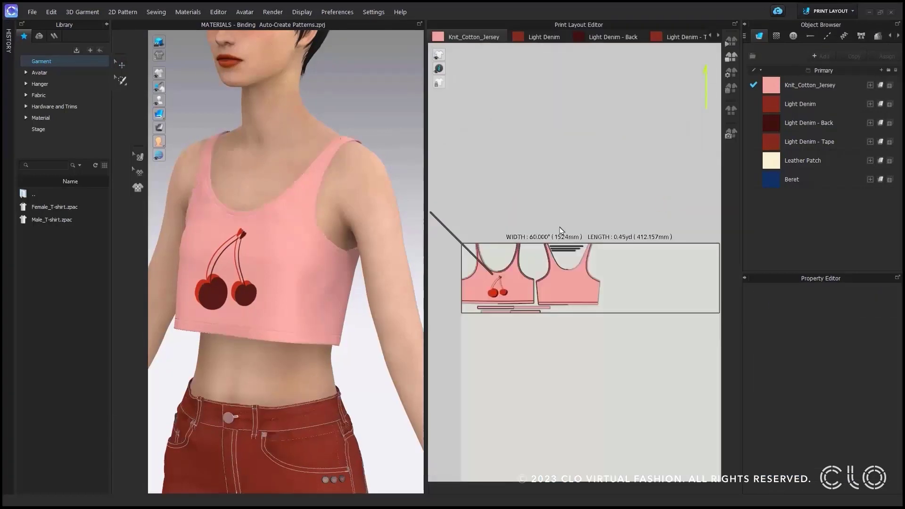
middle_click_drag(564, 221, 579, 163)
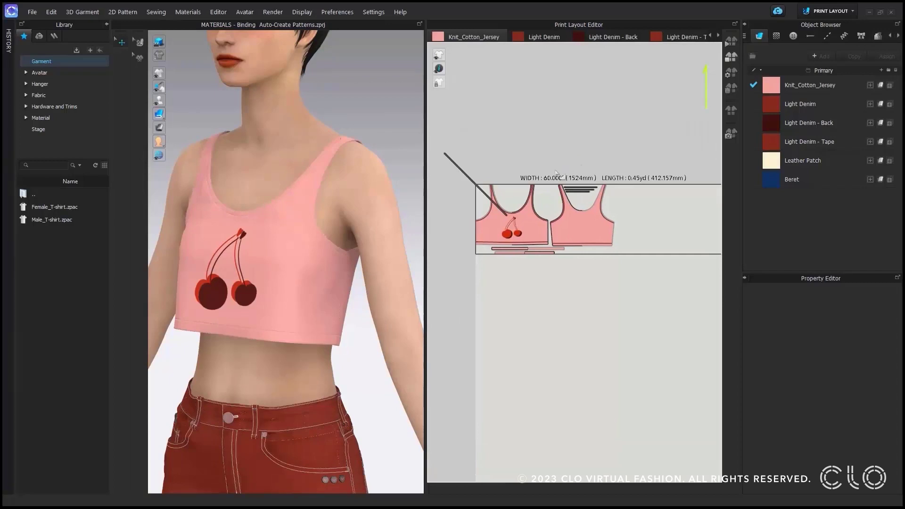
scroll(506, 190, "up", 2)
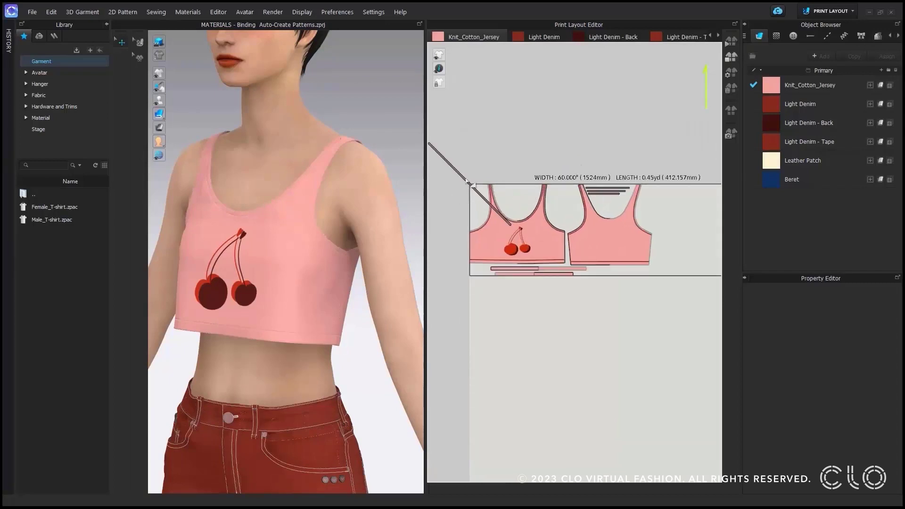
left_click(464, 182)
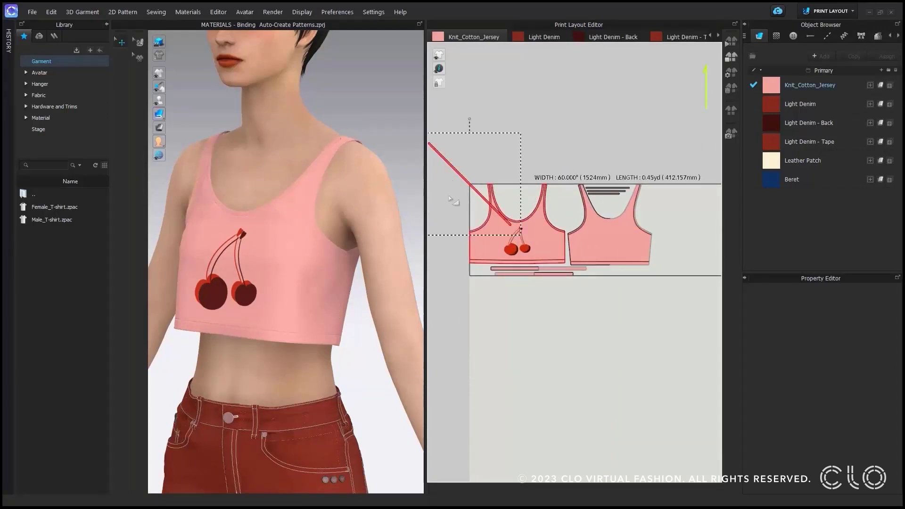
left_click_drag(472, 185, 667, 173)
scroll(642, 147, "down", 2)
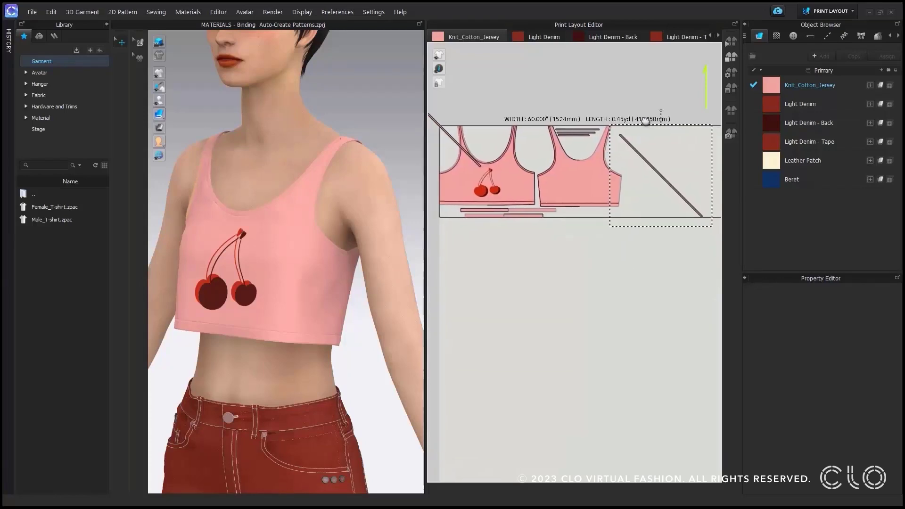
left_click_drag(506, 125, 675, 158)
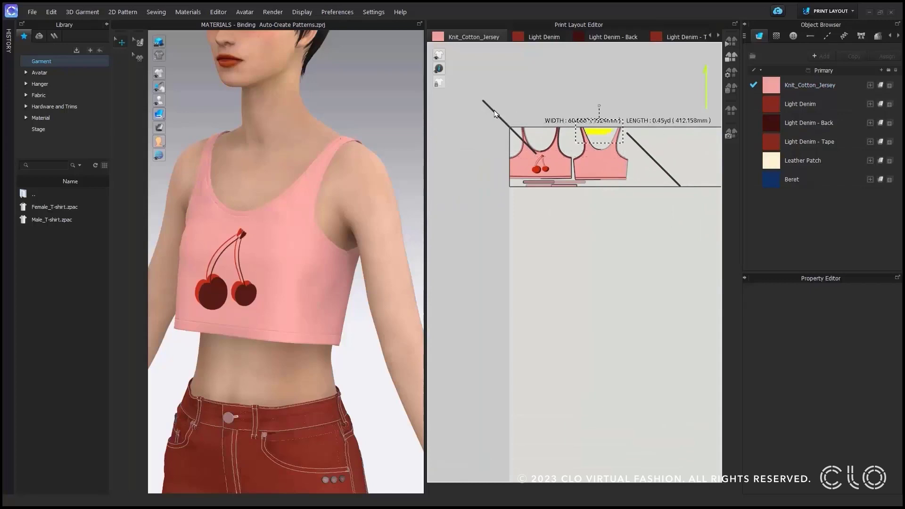
Move the other diagonal binding strip onto the fabric, parallel and close to the first strip, and inspect the placement
left_click(486, 117)
left_click(493, 115)
left_click_drag(658, 146, 644, 140)
middle_click_drag(676, 149, 631, 154)
scroll(631, 154, "up", 3)
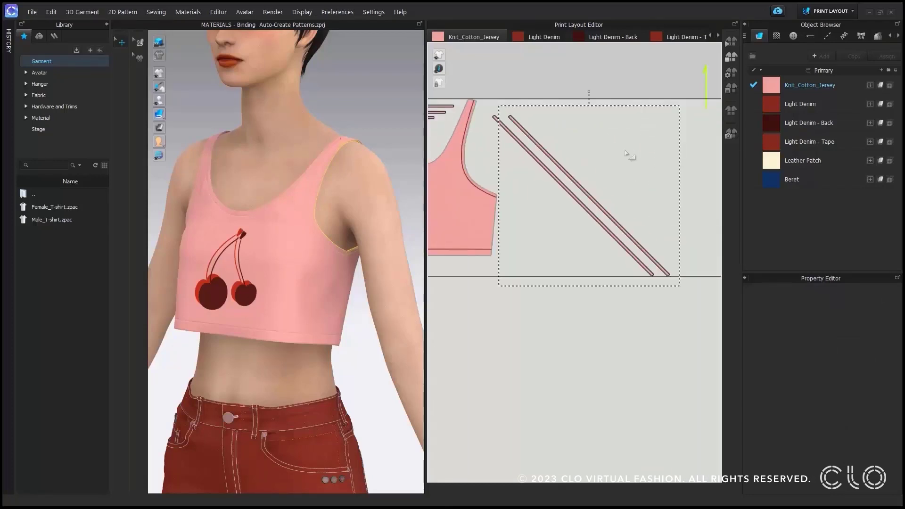
scroll(346, 218, "up", 2)
scroll(345, 219, "up", 1)
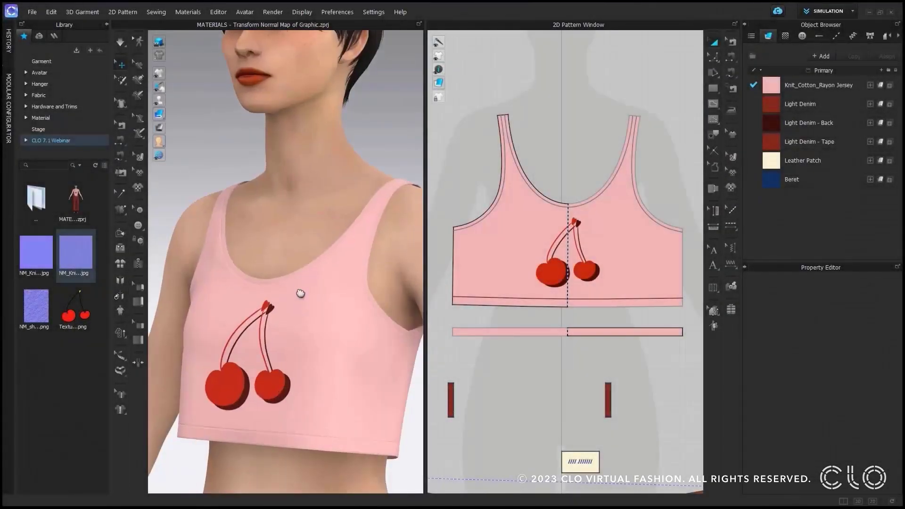
Select the Cherry_1 graphic on the pink top and show its normal map's transformation settings
middle_click_drag(301, 294, 307, 214)
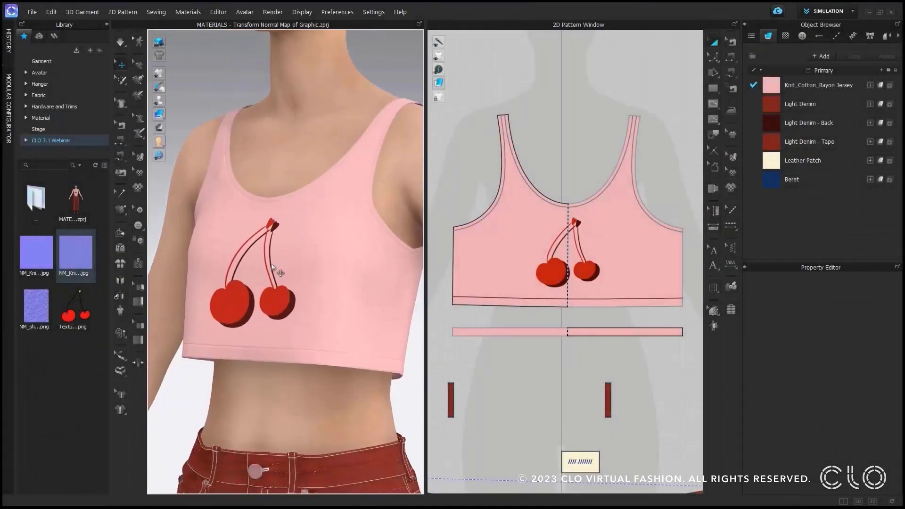
scroll(280, 270, "up", 2)
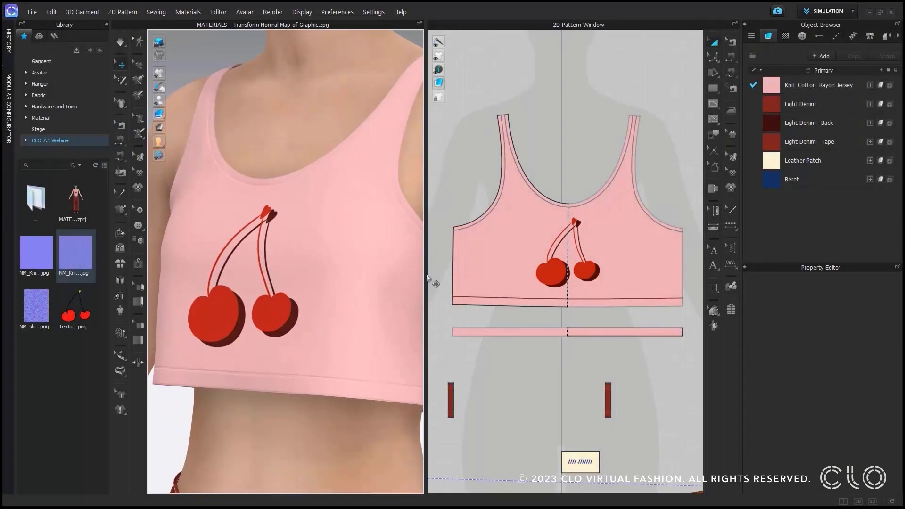
left_click(785, 36)
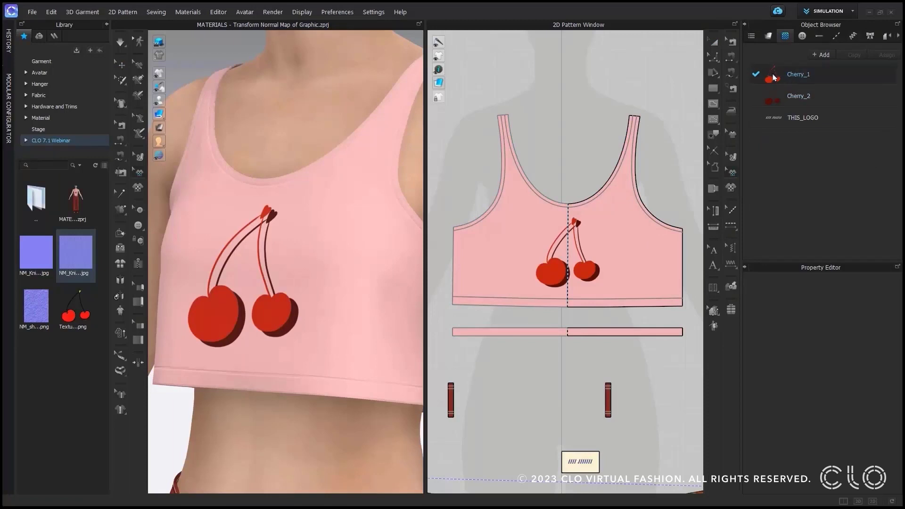
left_click(776, 78)
scroll(801, 402, "down", 2)
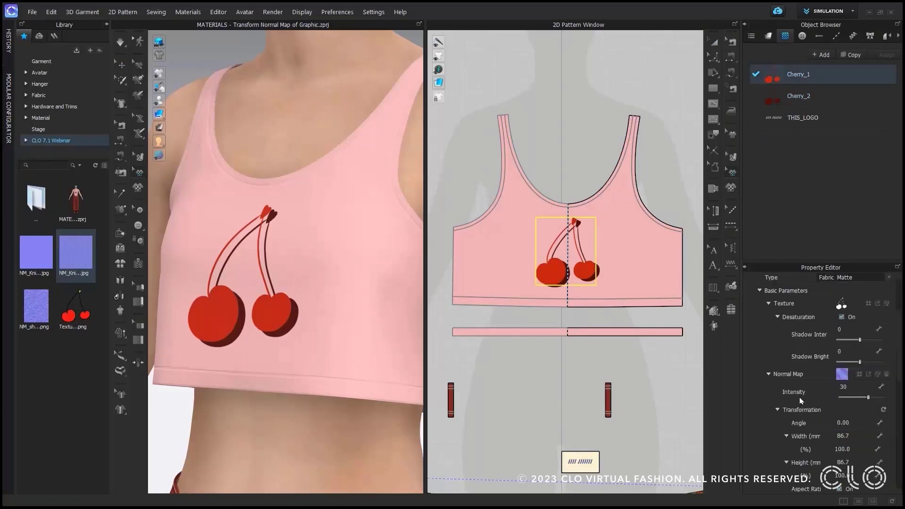
left_click(779, 411)
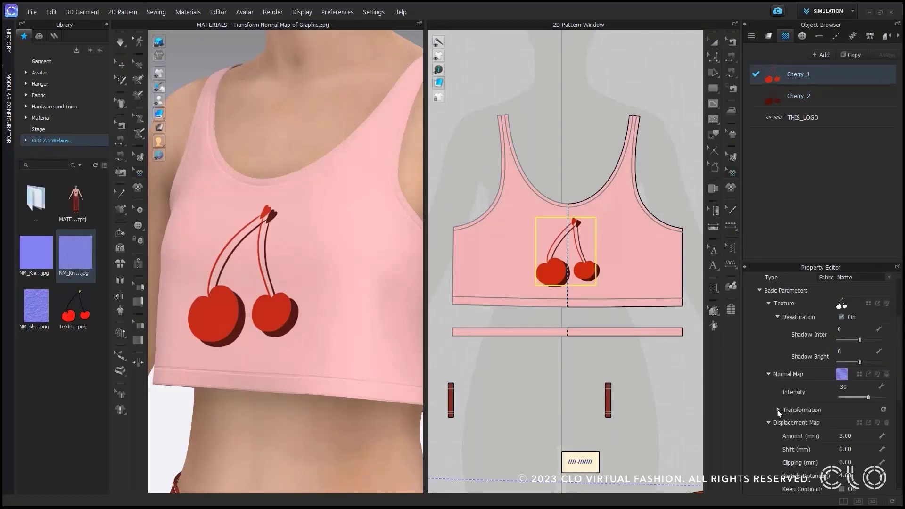
left_click(777, 410)
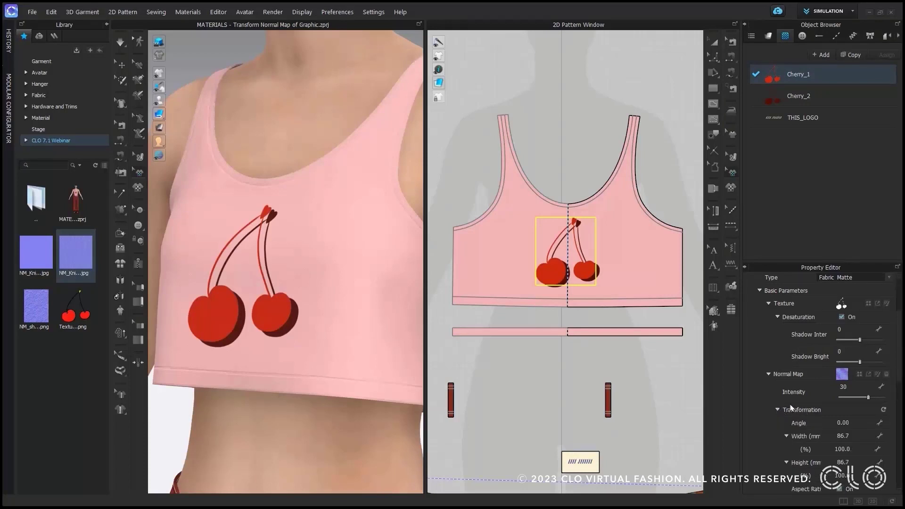
Set the Cherry_1 normal map's width to 200 mm with aspect ratio on and inspect the texture on the cherries
scroll(793, 409, "down", 3)
left_click(851, 343)
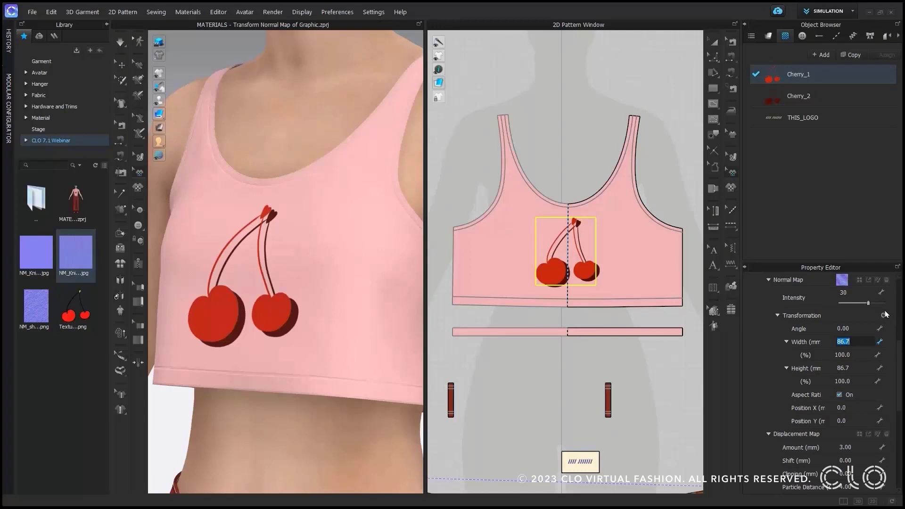
type("200")
key("Return")
scroll(276, 335, "up", 3)
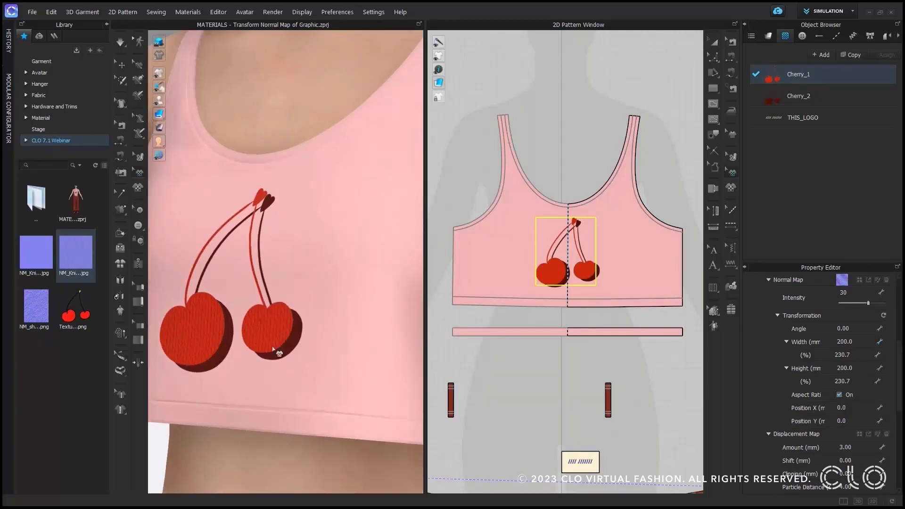
middle_click_drag(322, 334, 359, 332)
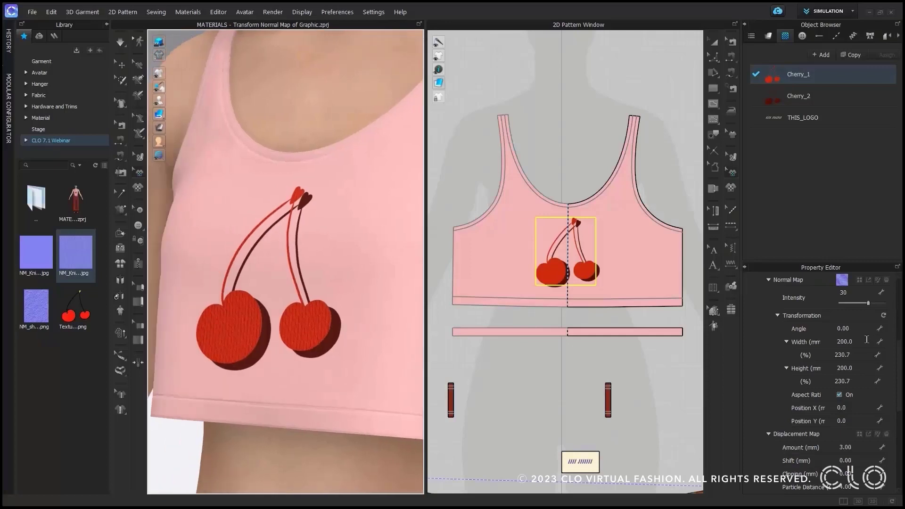
Set the Cherry_1 normal map's width to 100 mm
left_click(865, 342)
type("10")
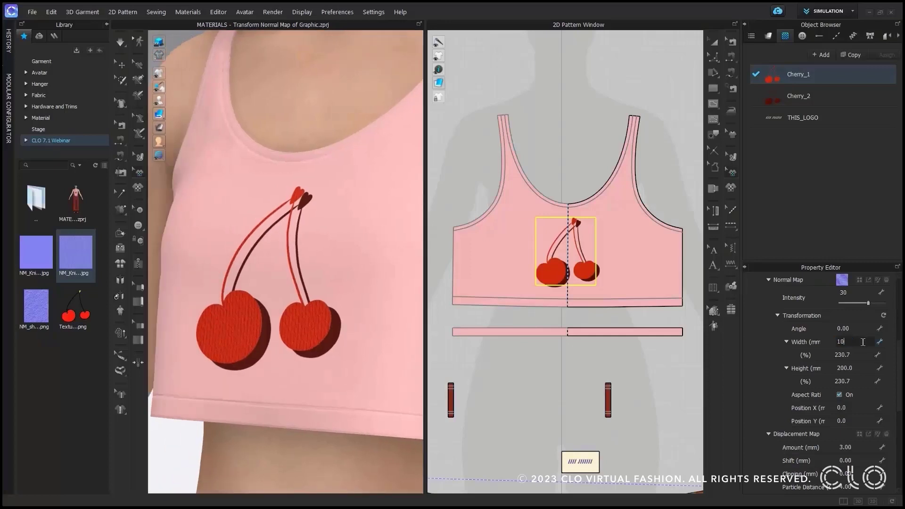
type("0")
key("Return")
Remove the Cherry_1 graphic's normal map and set its material type to Metal
scroll(856, 326, "up", 2)
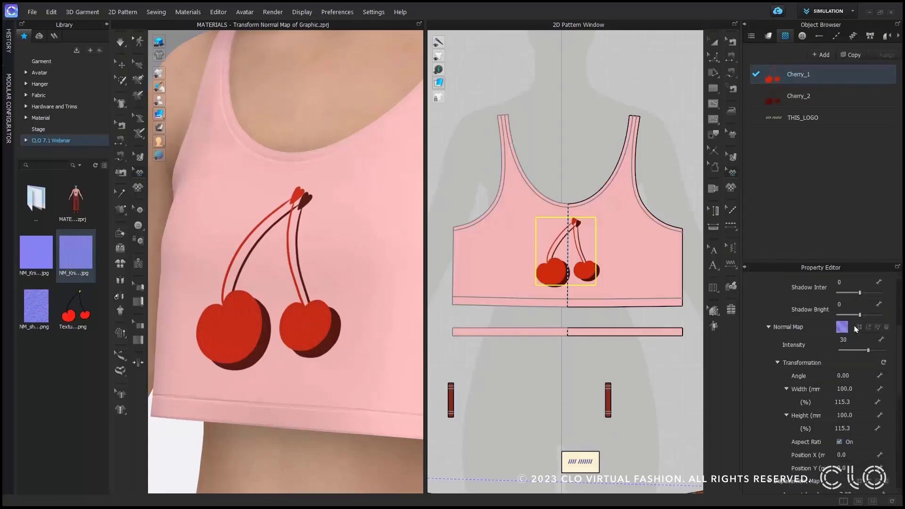
left_click(880, 375)
left_click(883, 279)
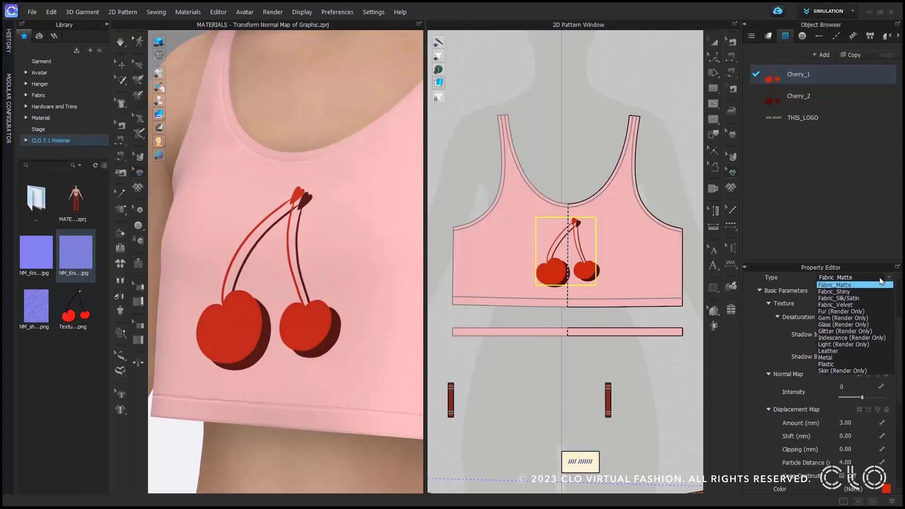
left_click(852, 358)
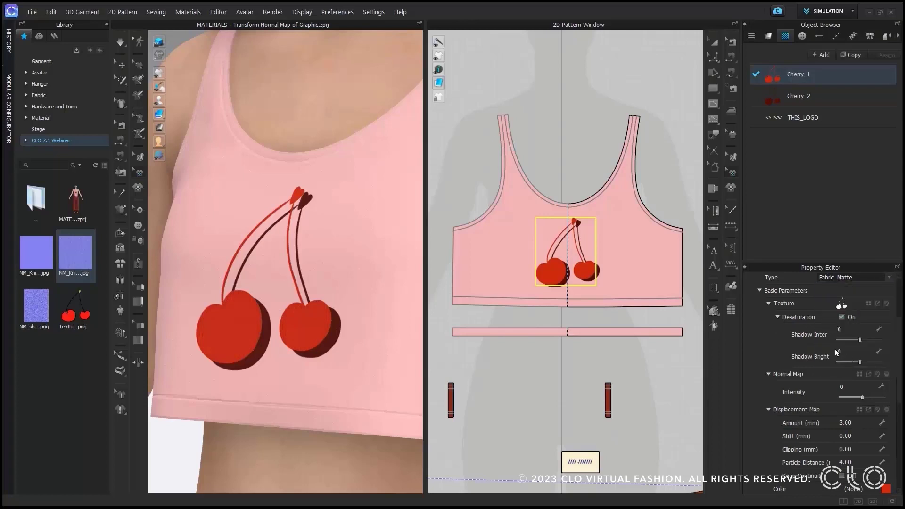
Preview NM_shimmer.png from the library and apply it as the normal map of the Cherry_1 graphic
double_click(31, 312)
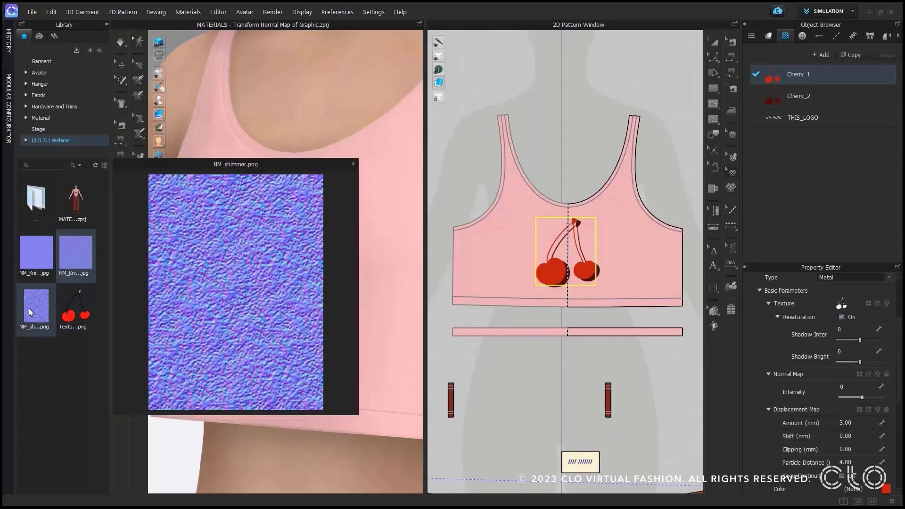
left_click_drag(36, 306, 838, 312)
left_click_drag(839, 375, 839, 376)
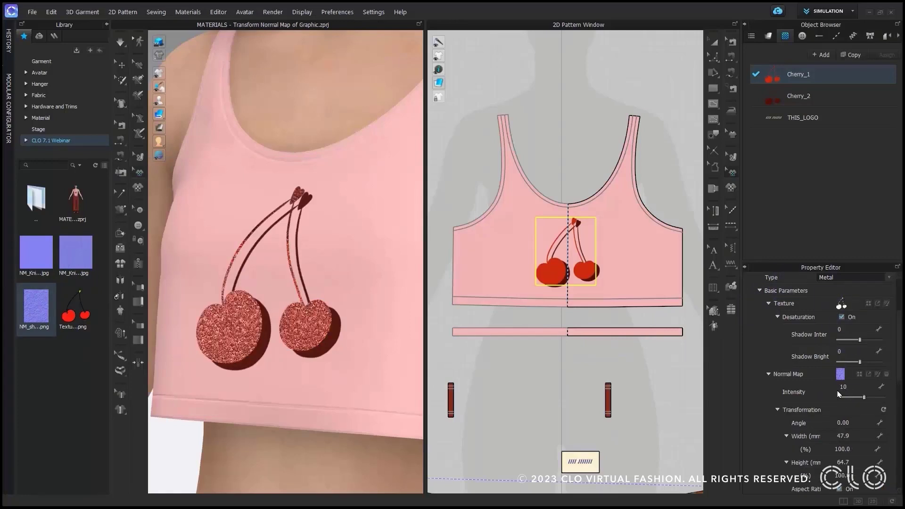
Set the width of the shimmer normal map on Cherry_1 to 80 mm
scroll(826, 424, "down", 2)
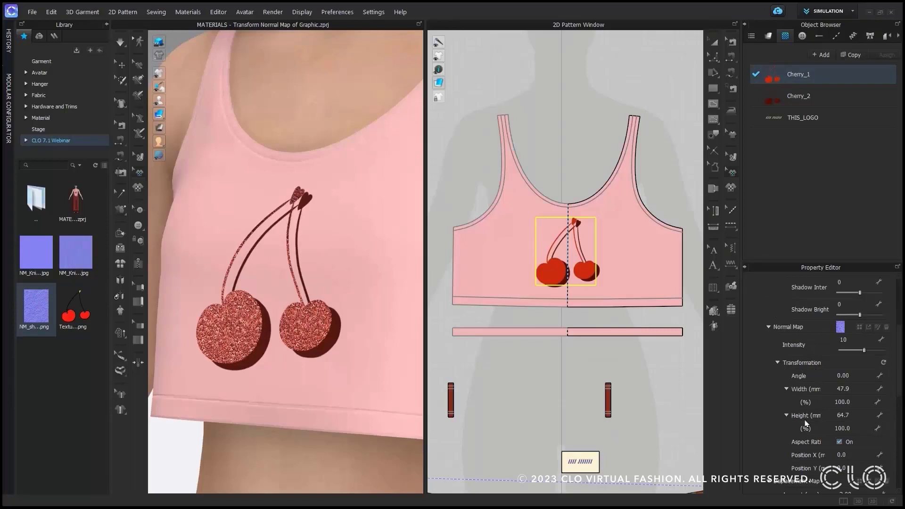
double_click(865, 387)
type("80")
key("Return")
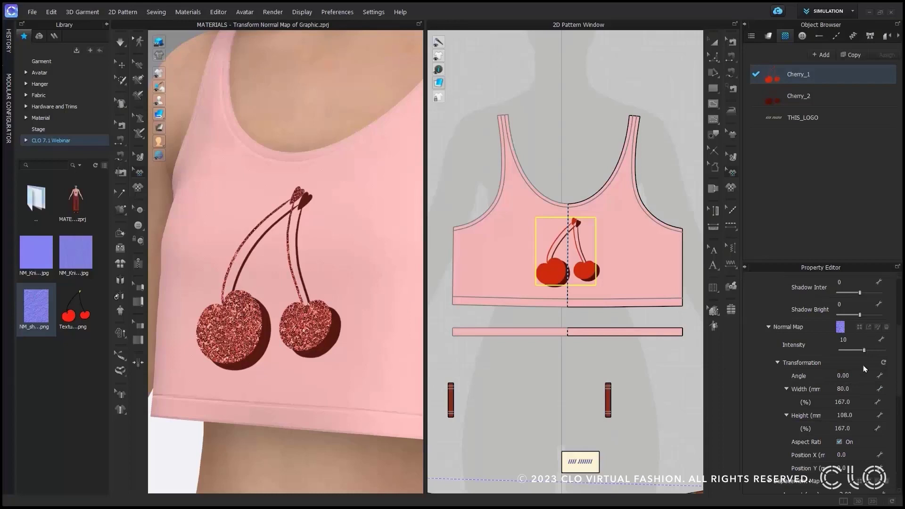
Reduce the shimmer normal map's width to 20 mm and inspect the cherries on the pink top
left_click(859, 392)
type("20")
key("Return")
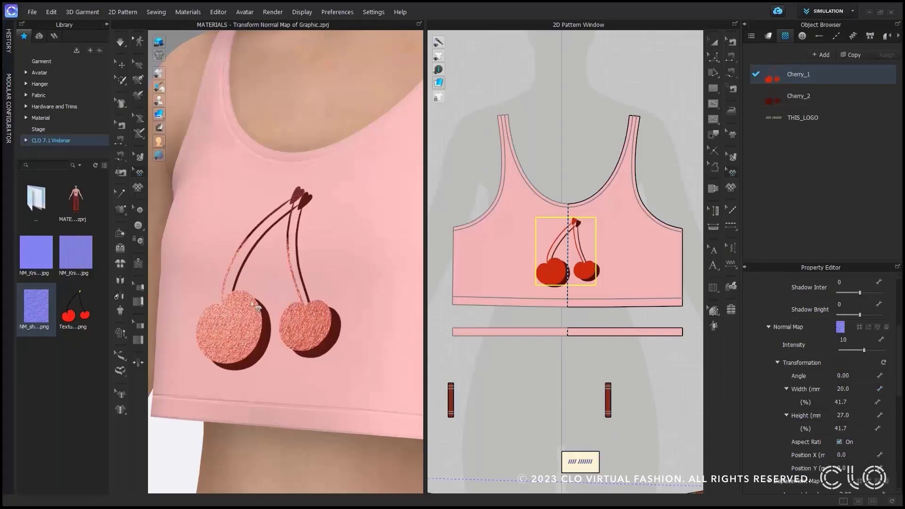
mouse_move(311, 314)
right_mouse_down()
mouse_move(337, 316)
mouse_move(318, 320)
right_mouse_up()
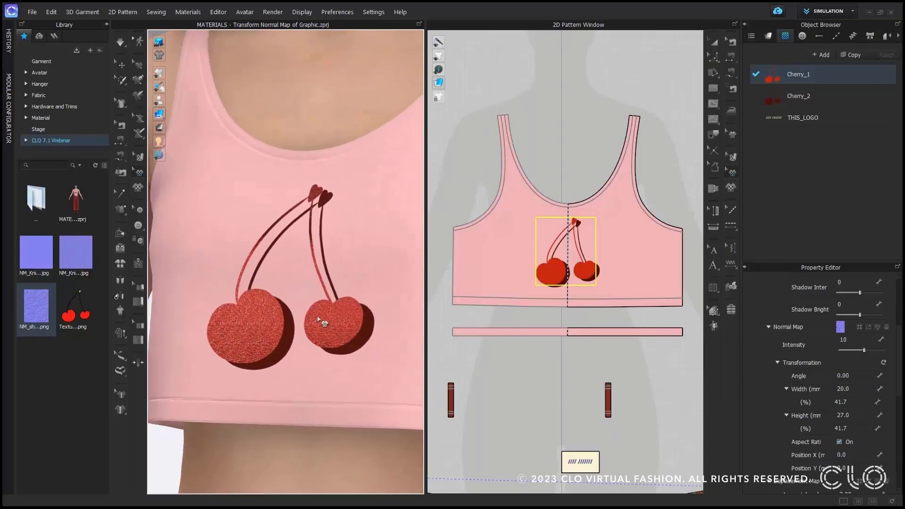
scroll(324, 323, "down", 5)
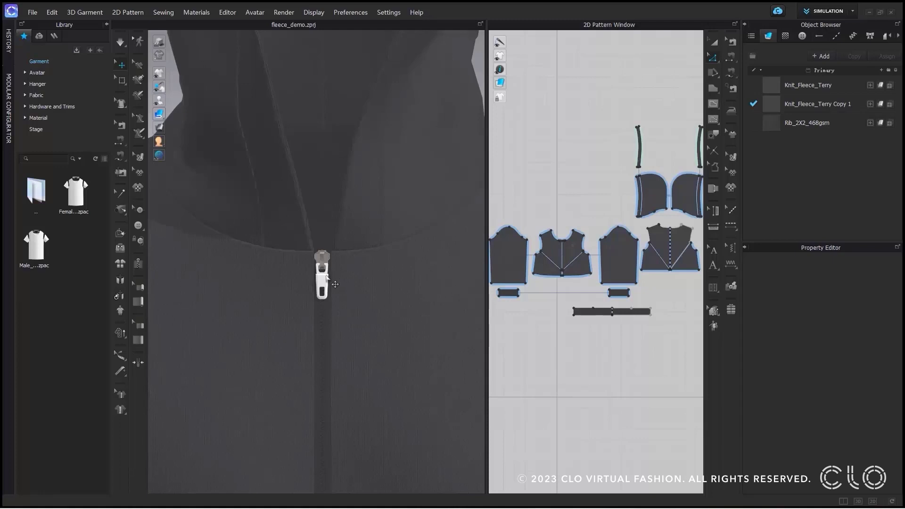
Set the zipper puller's material type to Plastic and its color to Black on the fleece hoodie
left_click(326, 278)
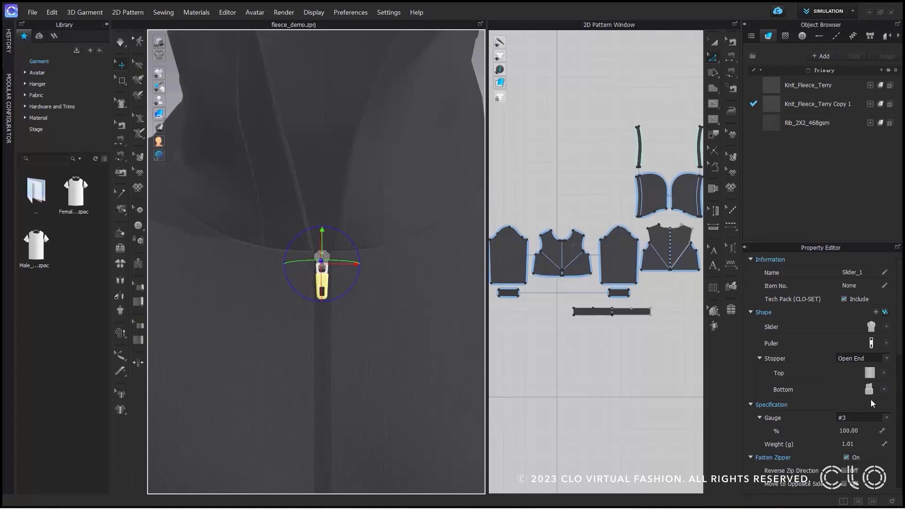
scroll(872, 404, "down", 4)
left_click(856, 397)
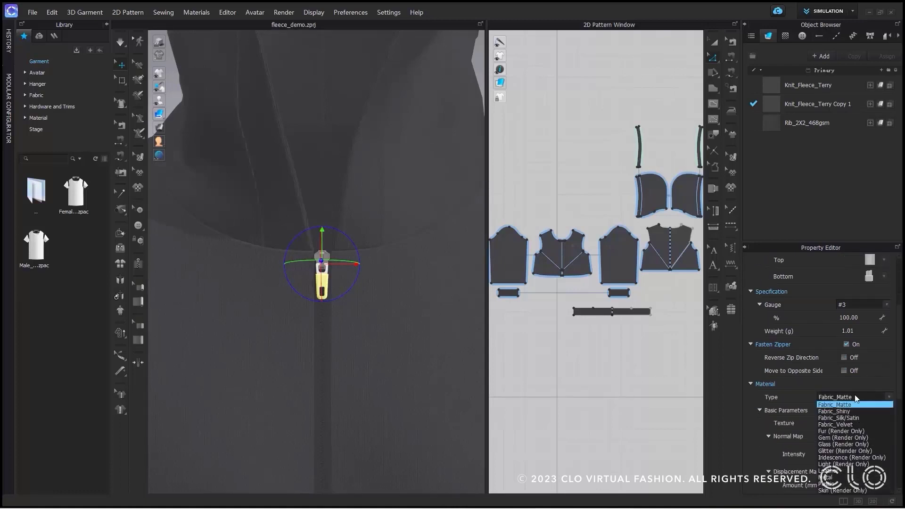
left_click(838, 484)
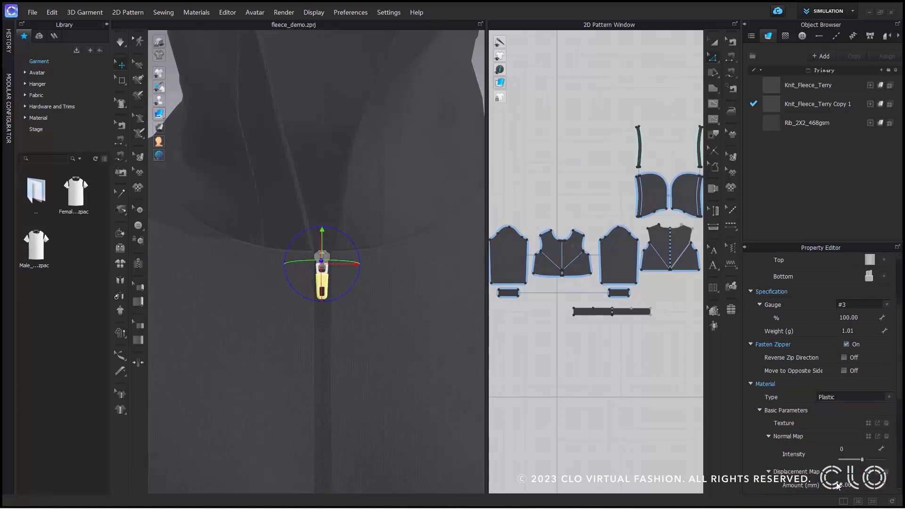
scroll(861, 453, "down", 4)
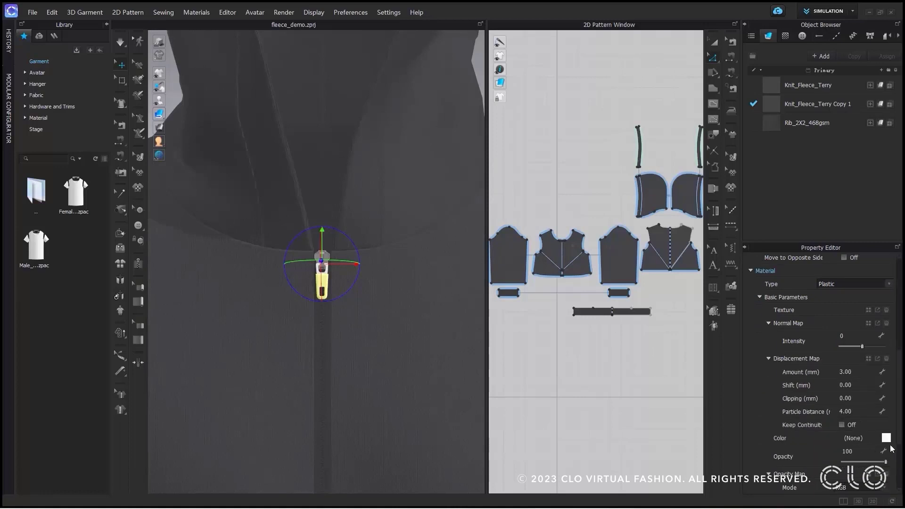
left_click(886, 438)
left_click(411, 285)
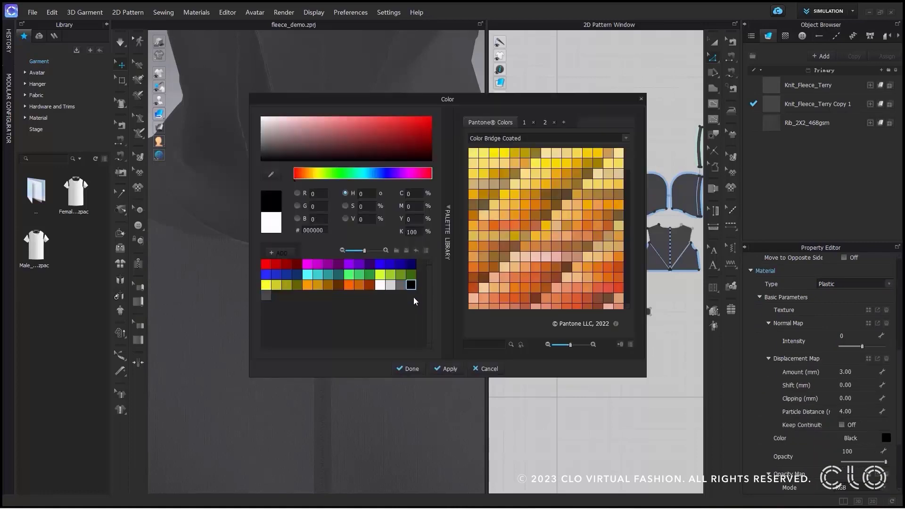
left_click(412, 369)
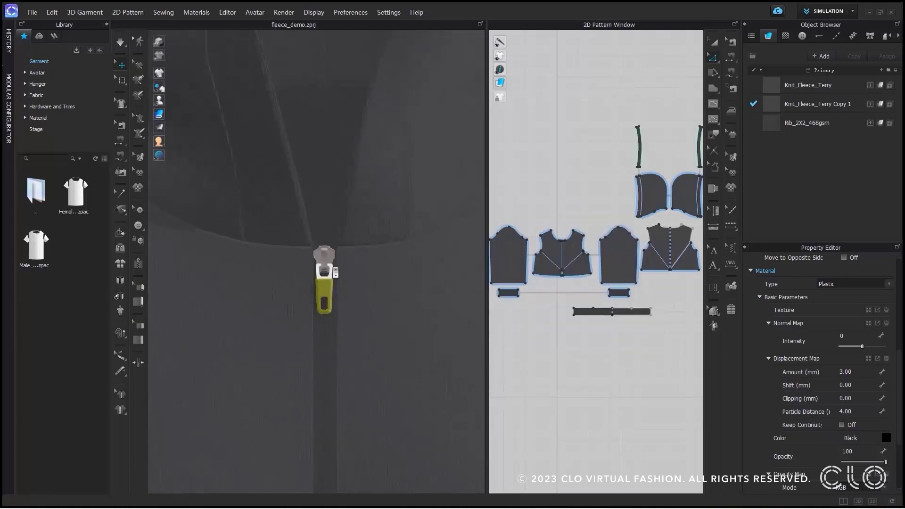
Set the material type of the puller's ring above the black tab to Metal, choose a metal preset, and inspect the zipper
scroll(336, 273, "up", 5)
left_click(352, 286)
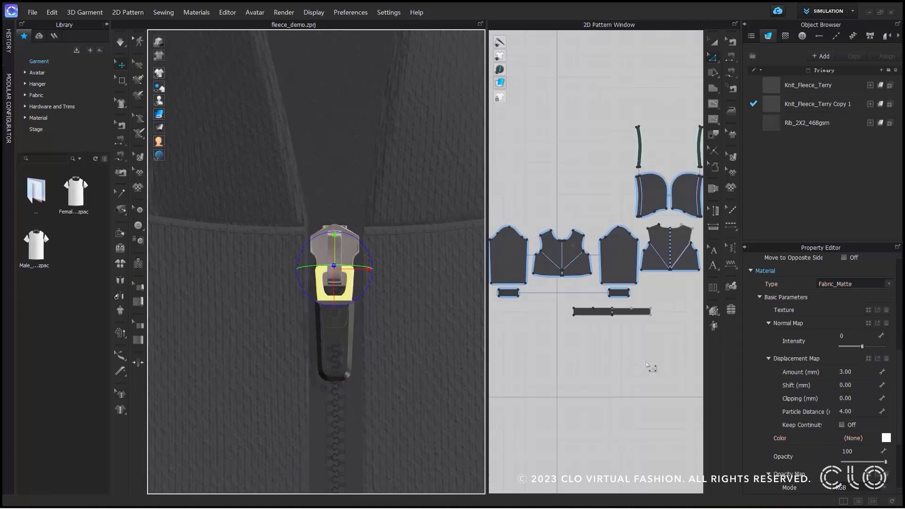
left_click(862, 284)
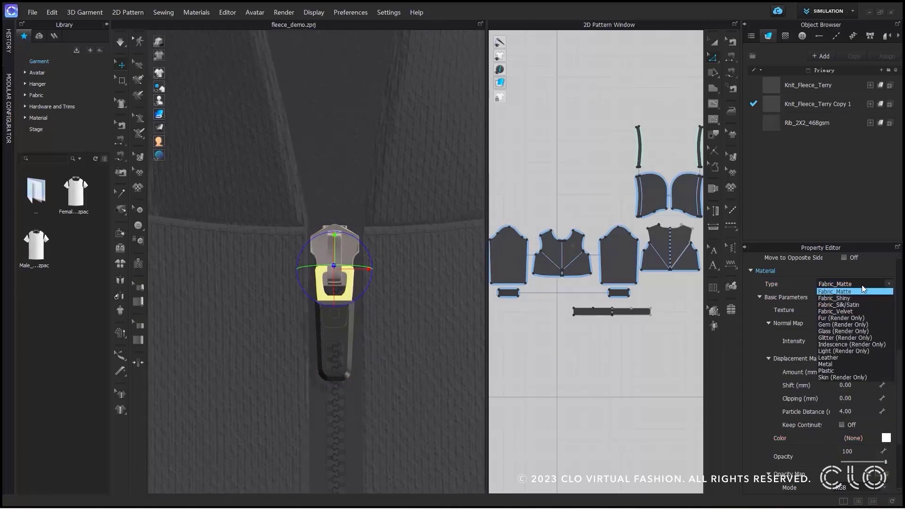
left_click(837, 364)
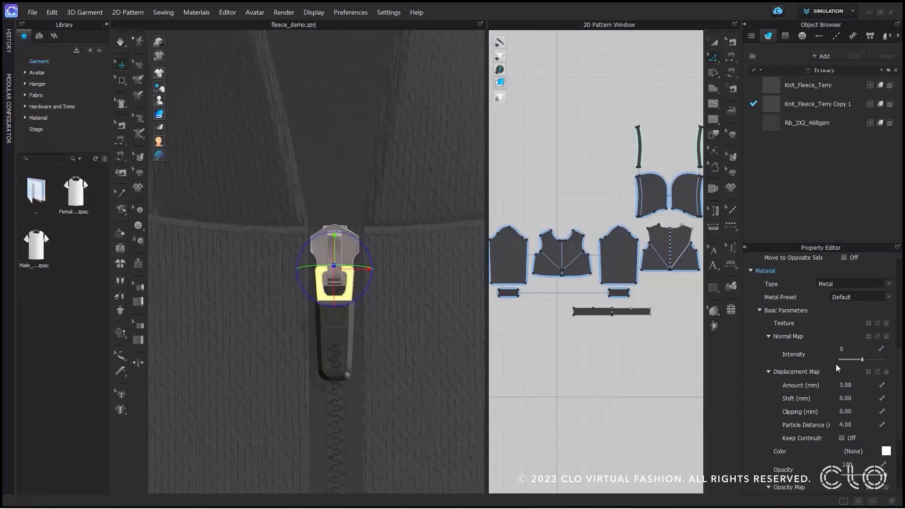
left_click(844, 304)
left_click(846, 321)
left_click(603, 344)
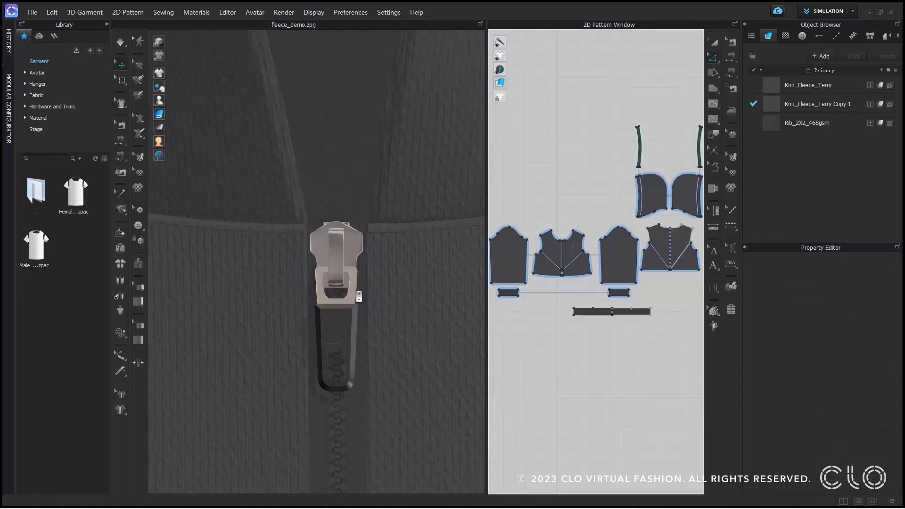
mouse_move(359, 297)
right_mouse_down()
mouse_move(321, 280)
mouse_move(365, 289)
right_mouse_up()
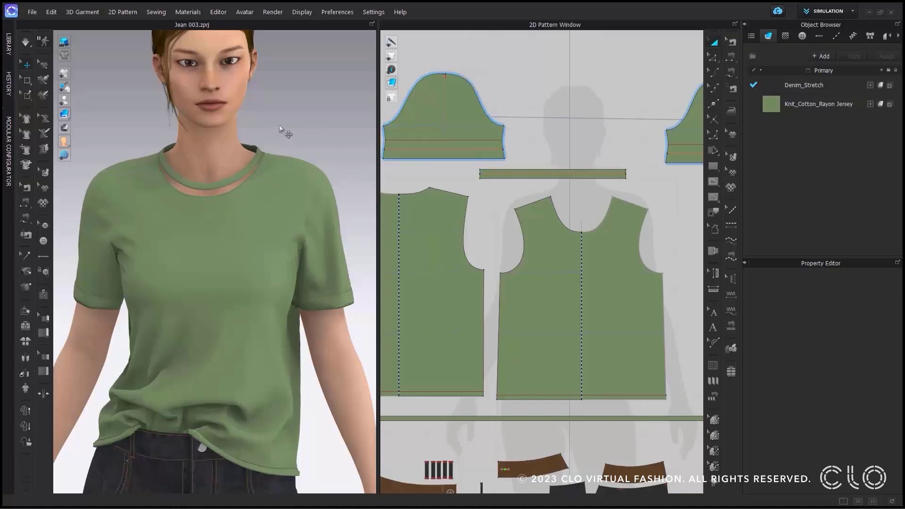
Simulate the green T-shirt so its neckband settles, and stop the simulation
left_click(307, 112)
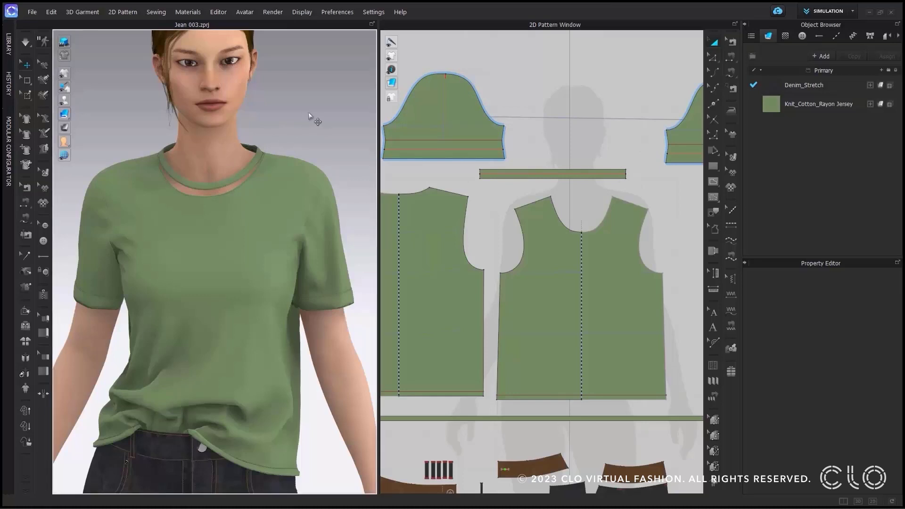
key("space")
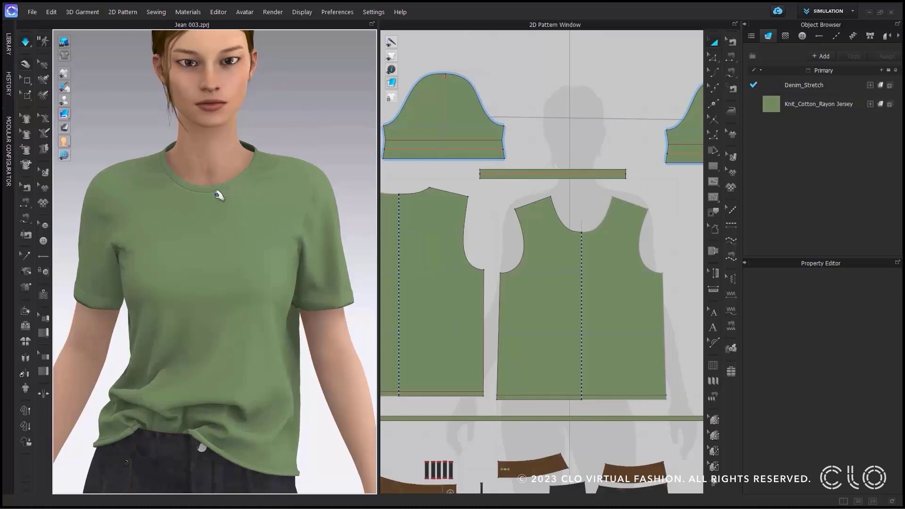
key("space")
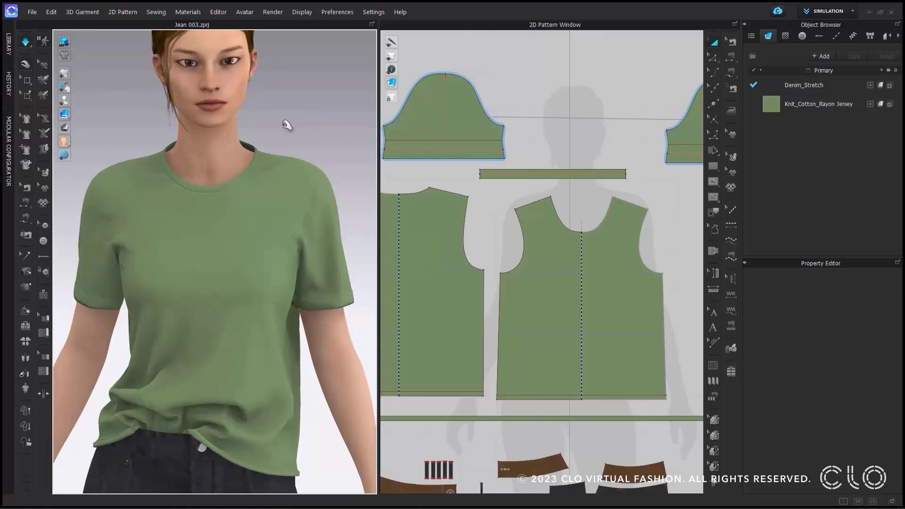
Select the seams joining the neckband to the front and back necklines and turn on Tension with the Stretch type
left_click(731, 43)
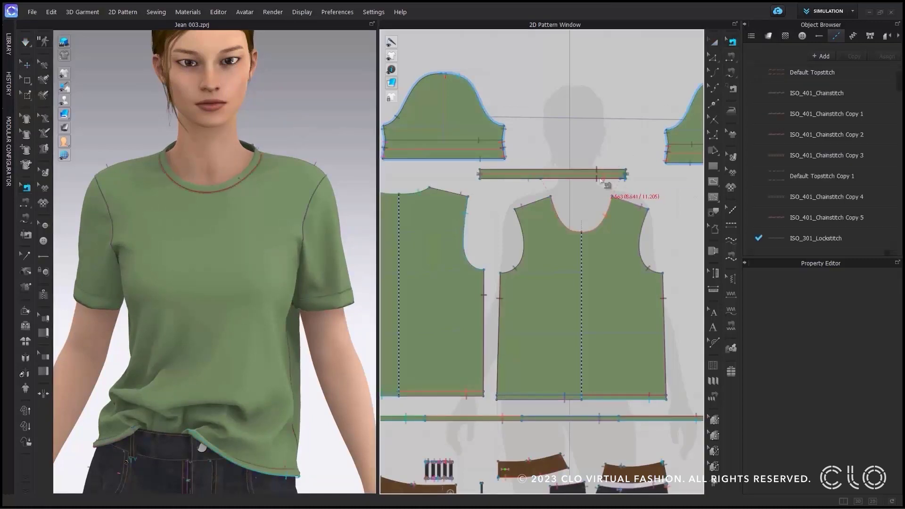
left_click(578, 231)
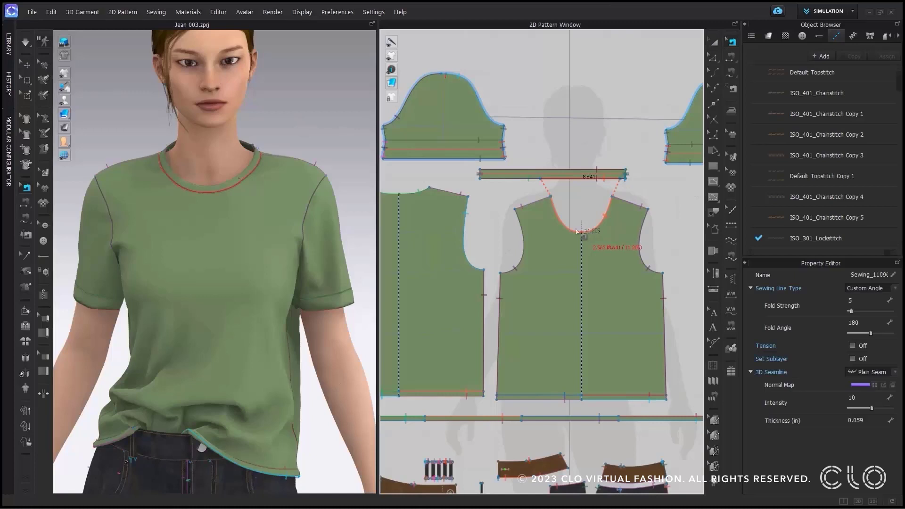
left_click(421, 191, "shift")
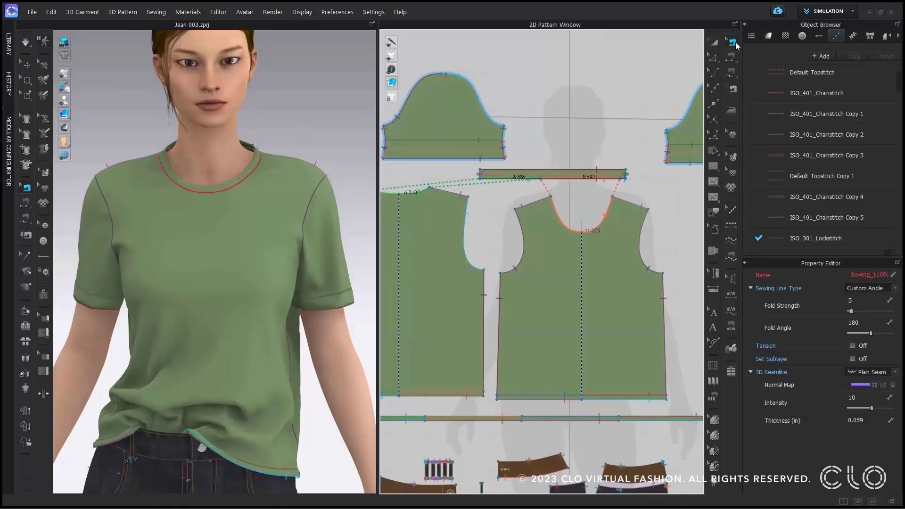
left_click(853, 347)
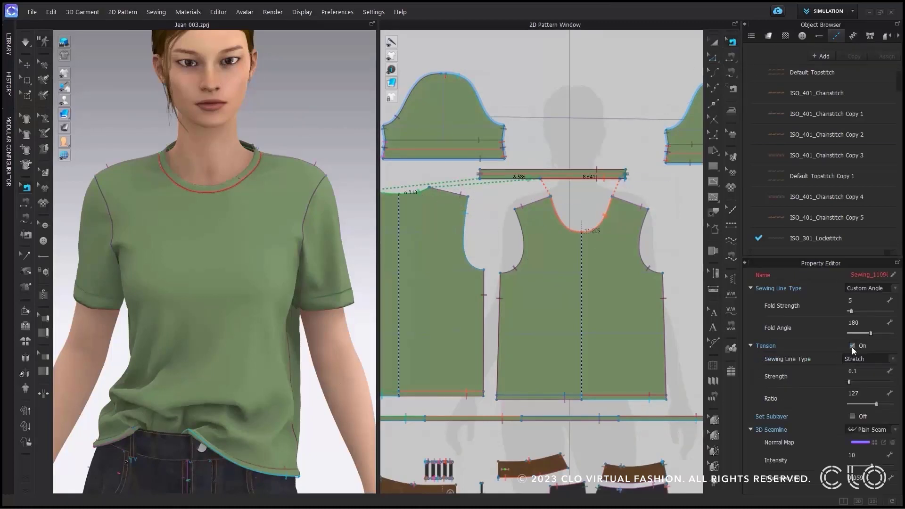
left_click(874, 362)
left_click(866, 372)
Set the neckline seams' tension ratio to 100 and simulate the T-shirt
double_click(854, 393)
type("100")
key("Return")
left_click(608, 101)
key("space")
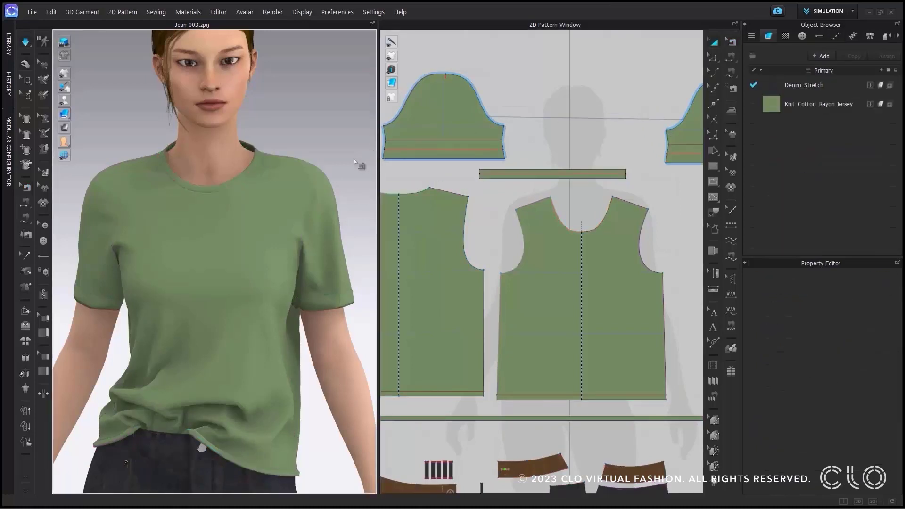
Pull the T-shirt's front panel downward during simulation to test how the neckline behaves, and deselect the panel
left_click(236, 282)
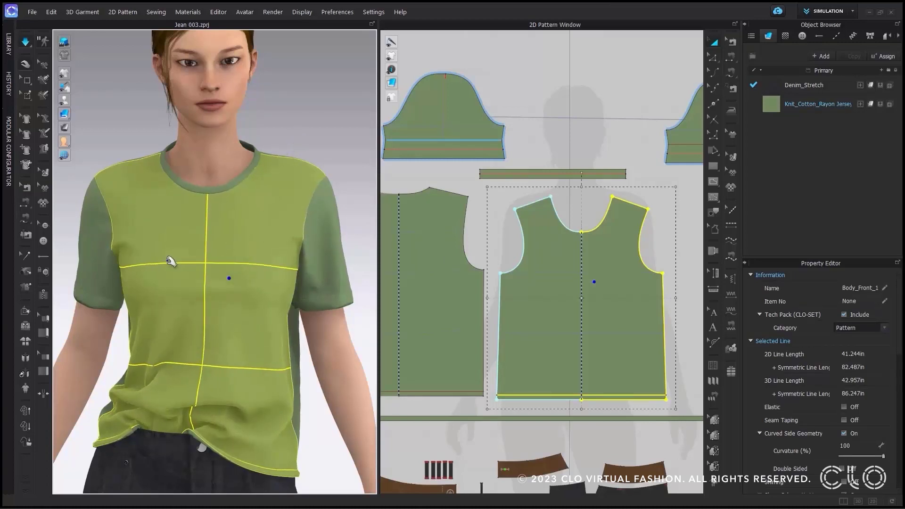
left_click_drag(171, 262, 158, 303)
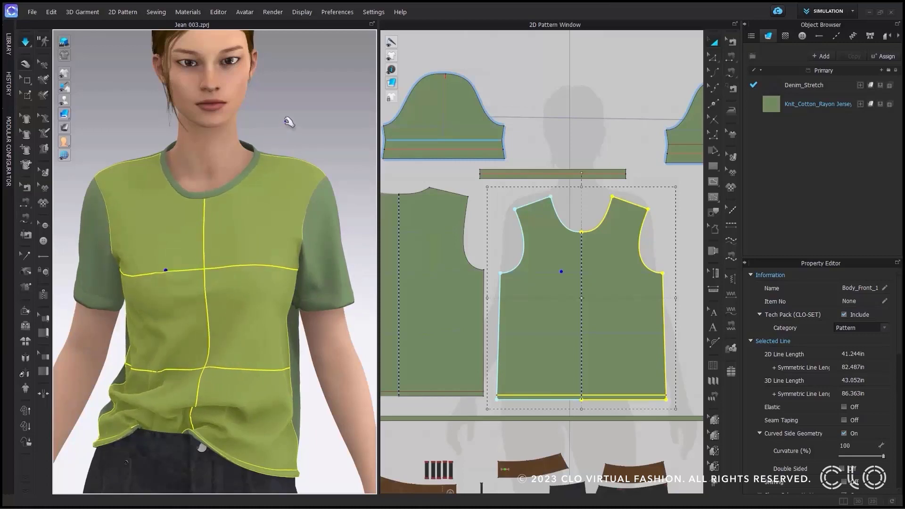
left_click(290, 122)
Raise the tension ratio of the front and back neckline seams to 154 during simulation
left_click(732, 42)
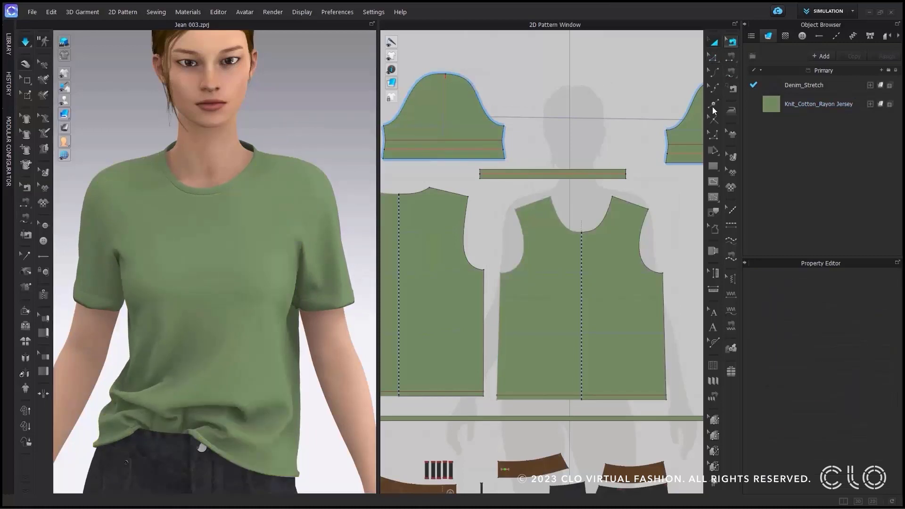
left_click(603, 226)
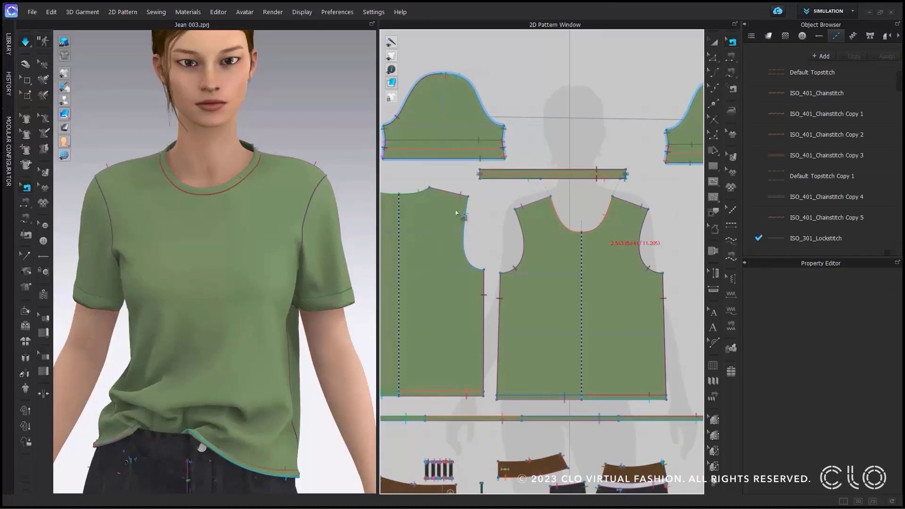
left_click(419, 194)
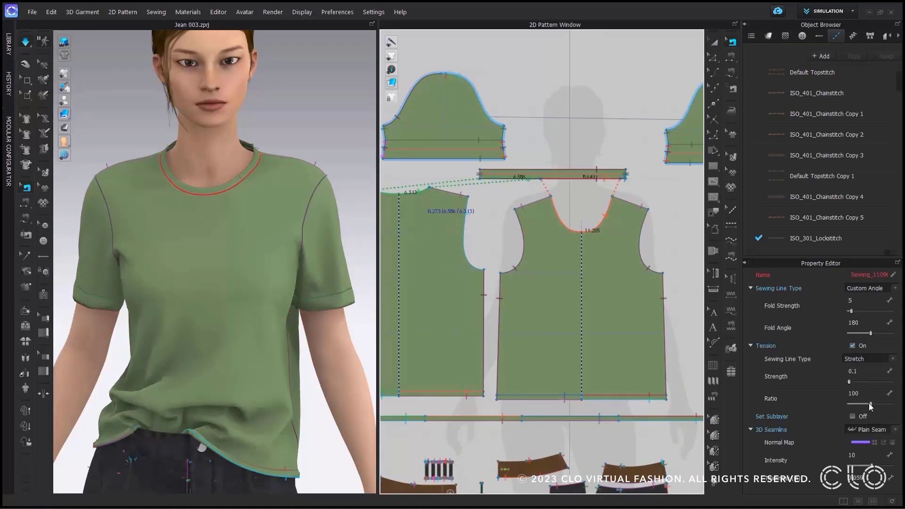
left_click_drag(870, 403, 882, 404)
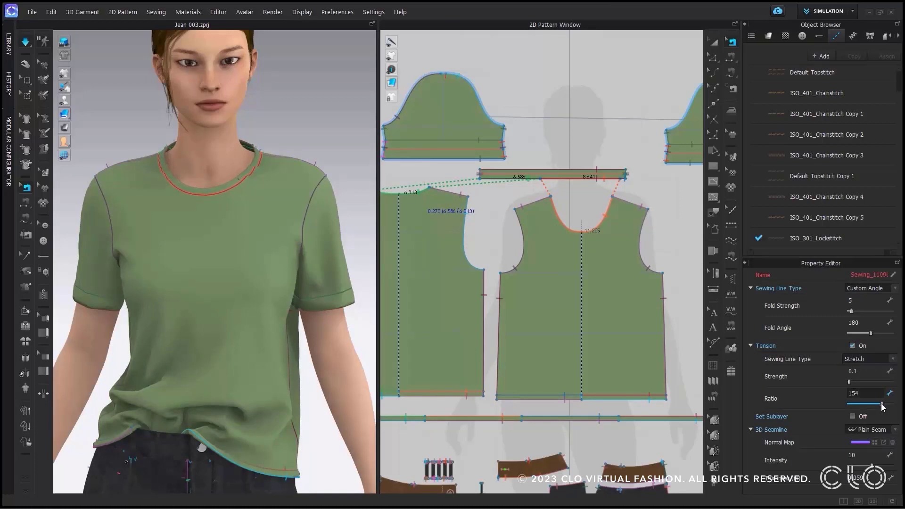
left_click(246, 270)
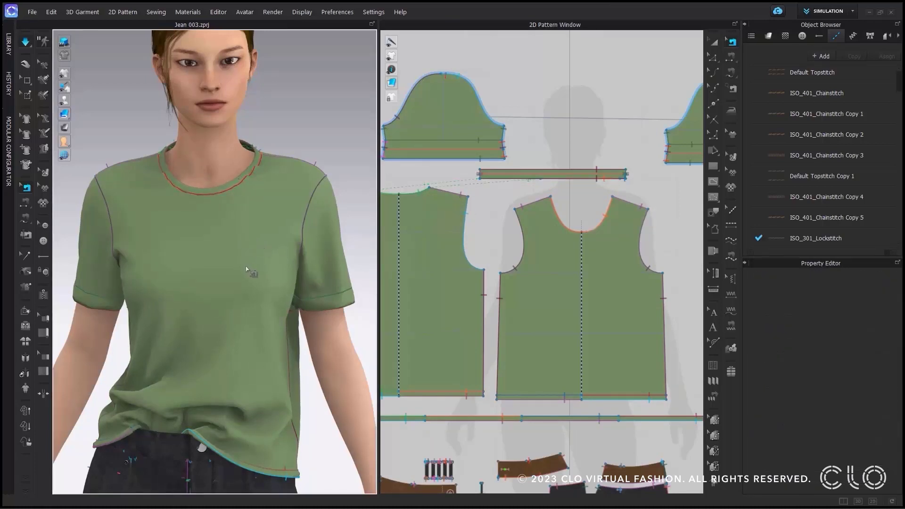
Reselect the neckline seams, set their tension ratio to 94, and deselect them
left_click(607, 220)
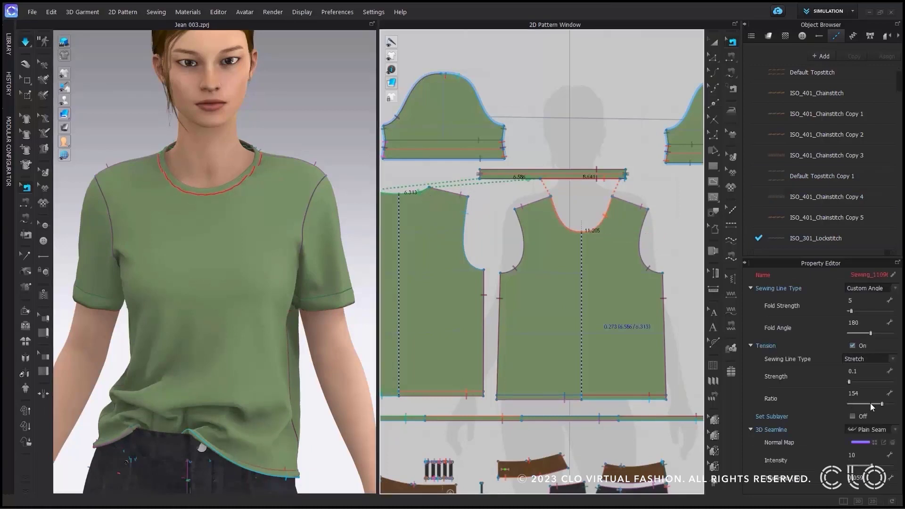
left_click_drag(871, 403, 869, 406)
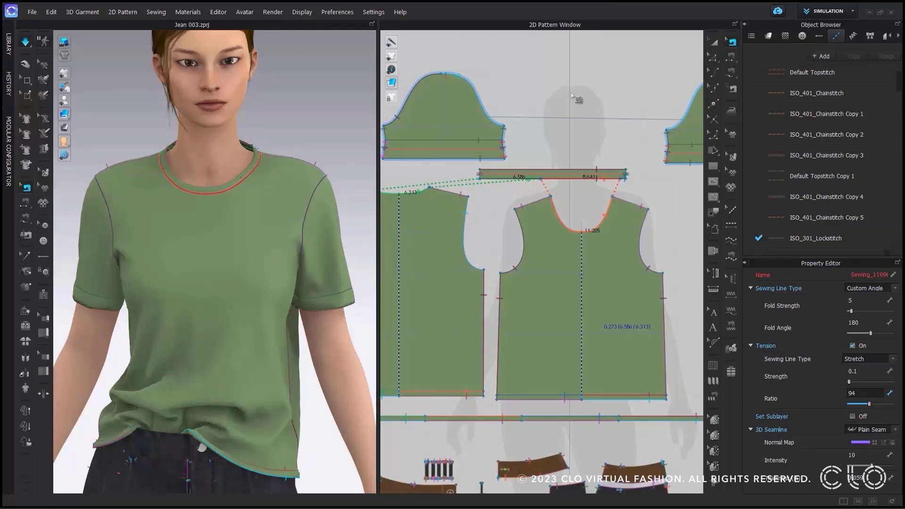
left_click(592, 96)
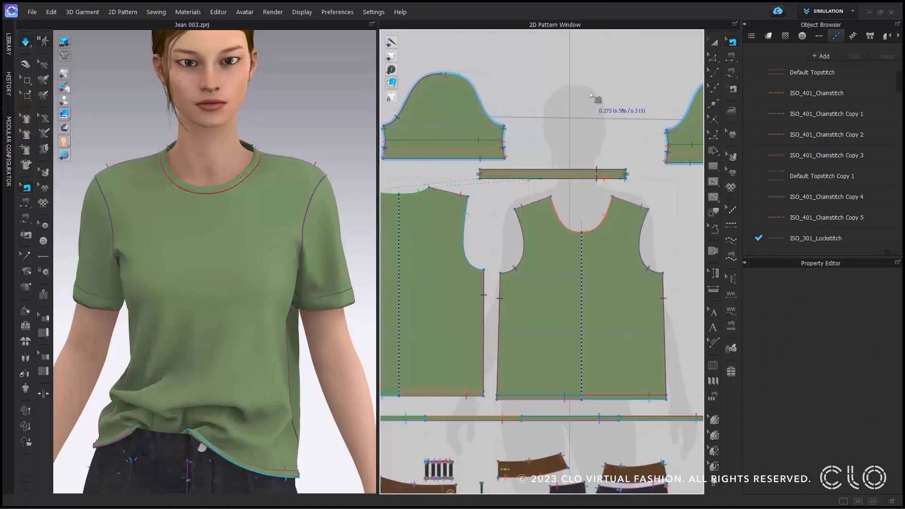
Select the T-shirt's front and back armhole seams and turn on Tension with the Ease type at a ratio of 100
left_click(641, 235)
middle_click_drag(656, 224, 658, 207)
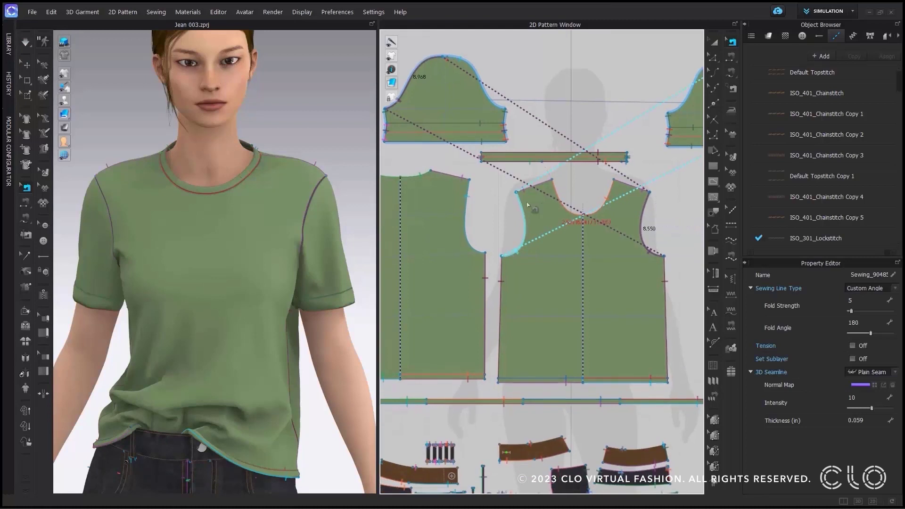
left_click(473, 205)
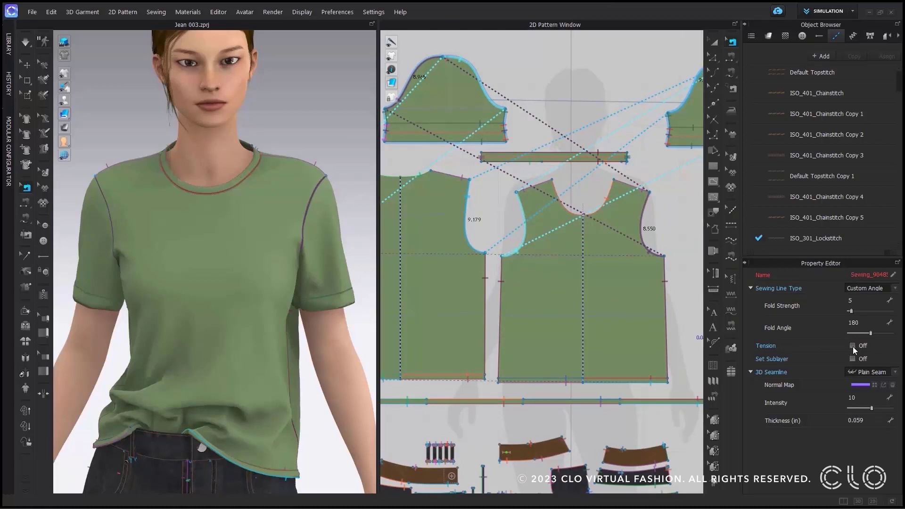
left_click(853, 347)
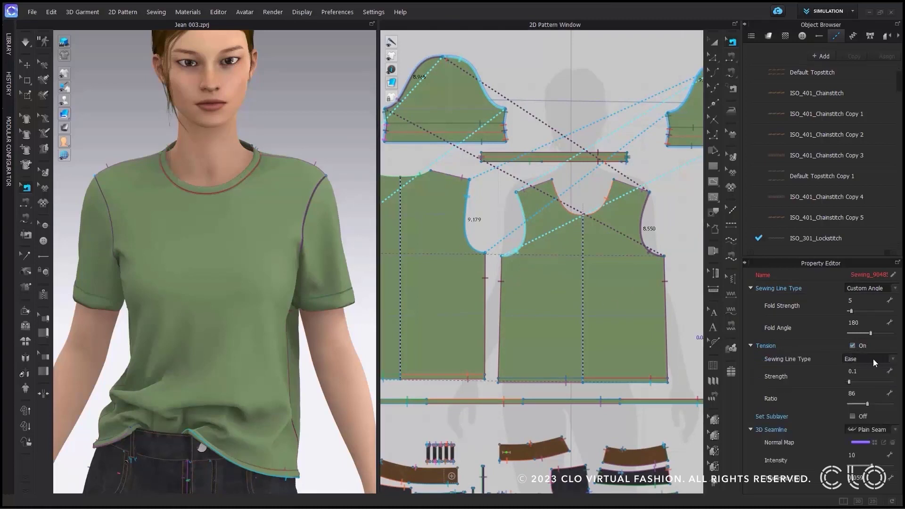
left_click(856, 394)
type("100a")
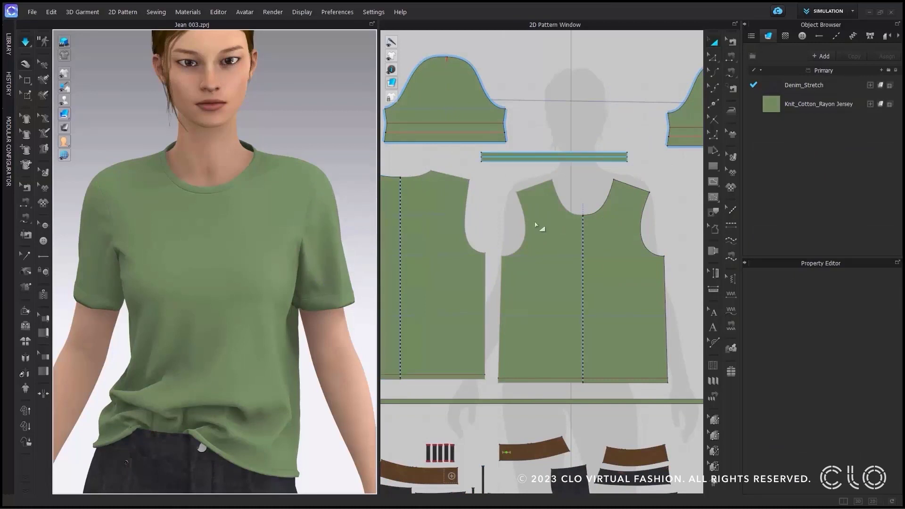
Reselect the front and back armhole seams and lower their tension ratio to 0 during simulation
left_click(734, 43)
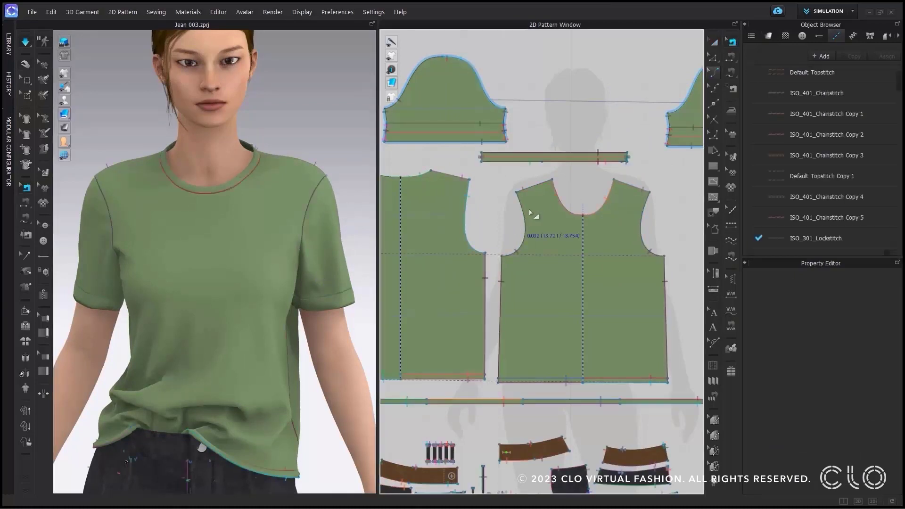
left_click(473, 193)
left_click(467, 194, "shift")
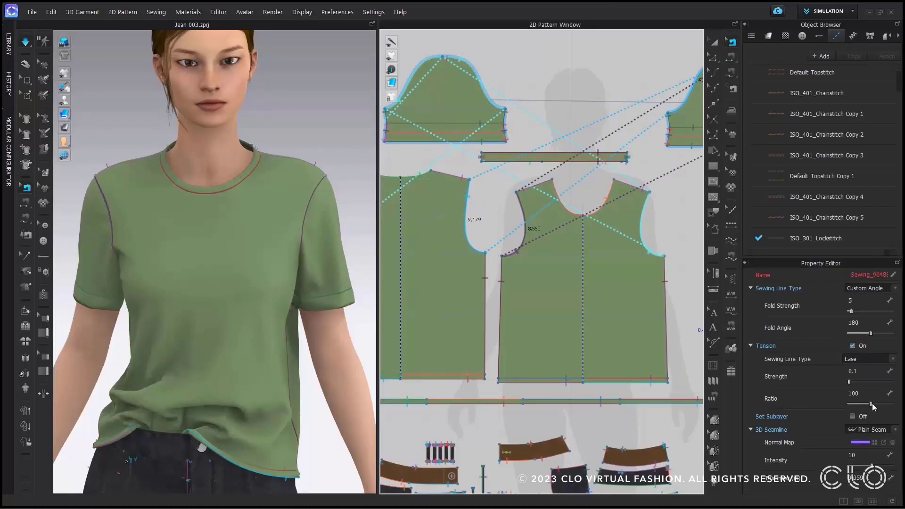
left_click_drag(871, 405, 849, 404)
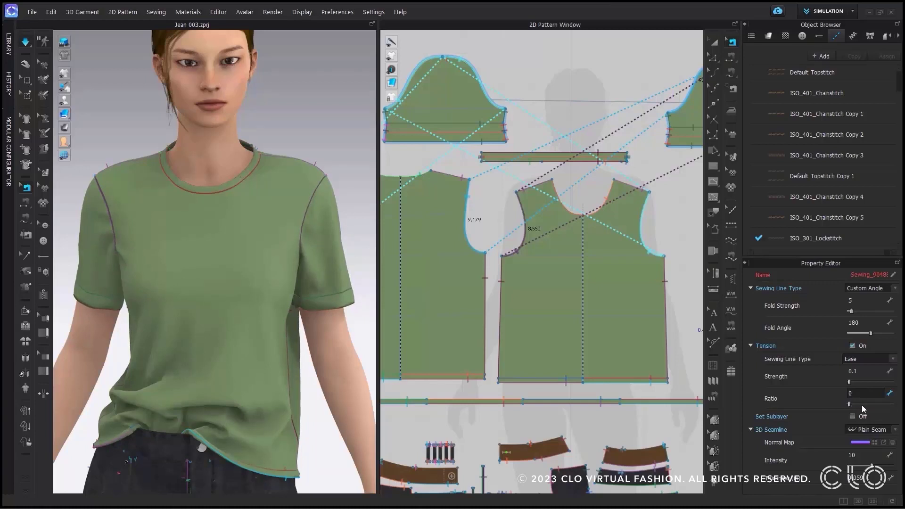
Restore the armhole seams' tension ratio to 100 and deselect the seams
left_click(870, 404)
double_click(863, 393)
type("100")
key("Return")
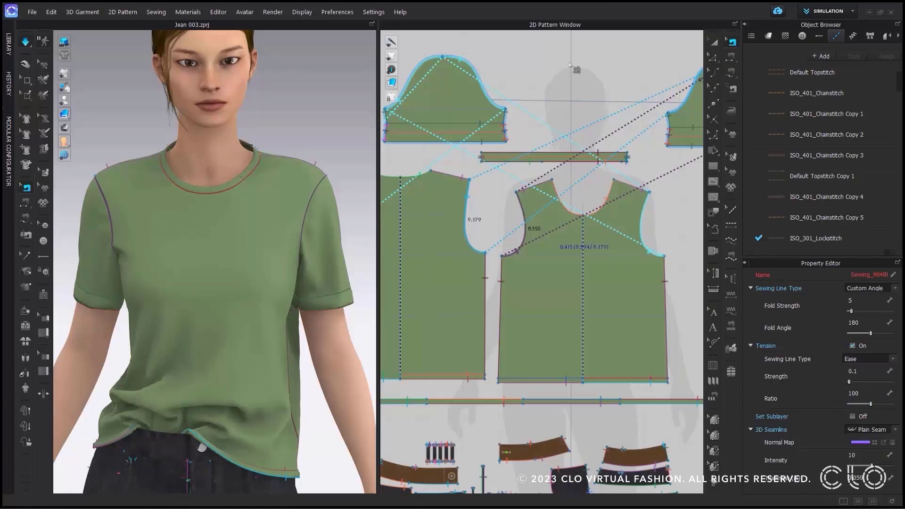
left_click(580, 80)
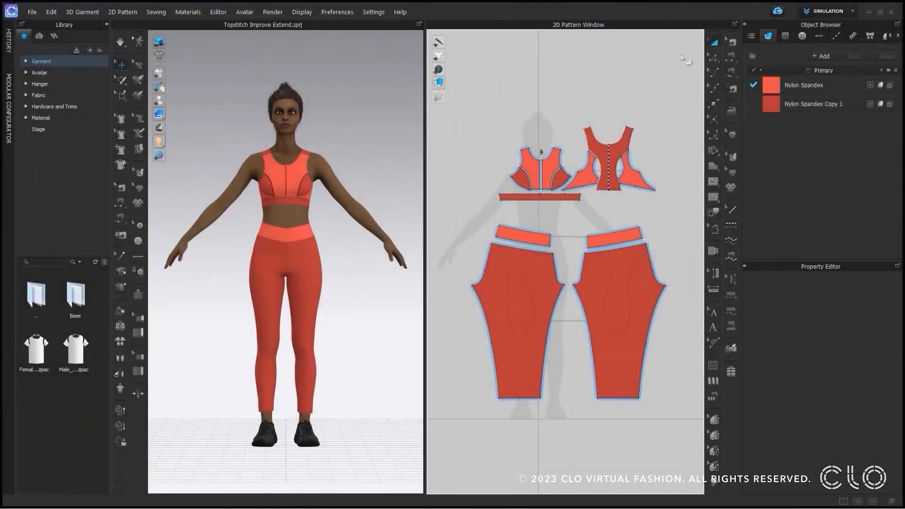
Apply the Tape2 topstitch along the full curved internal line on the leggings pattern
left_click(837, 36)
left_click(830, 114)
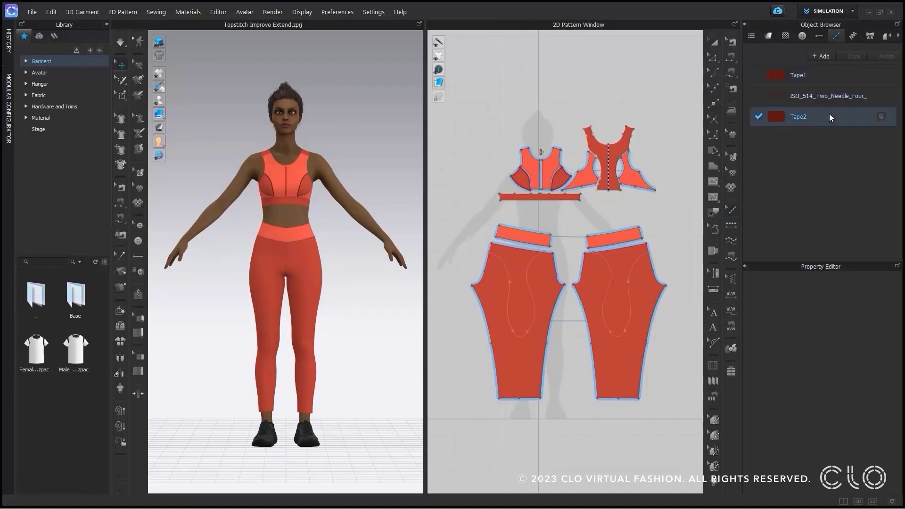
left_click(732, 241)
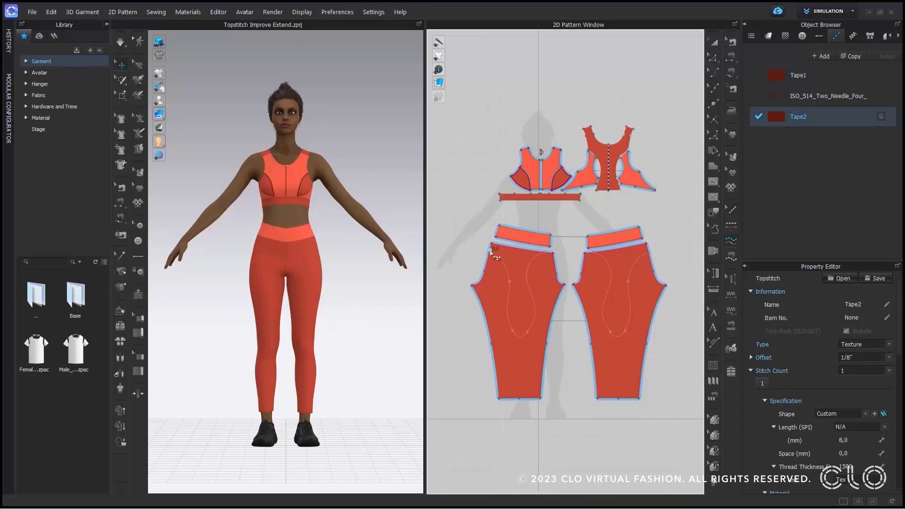
left_click(489, 253)
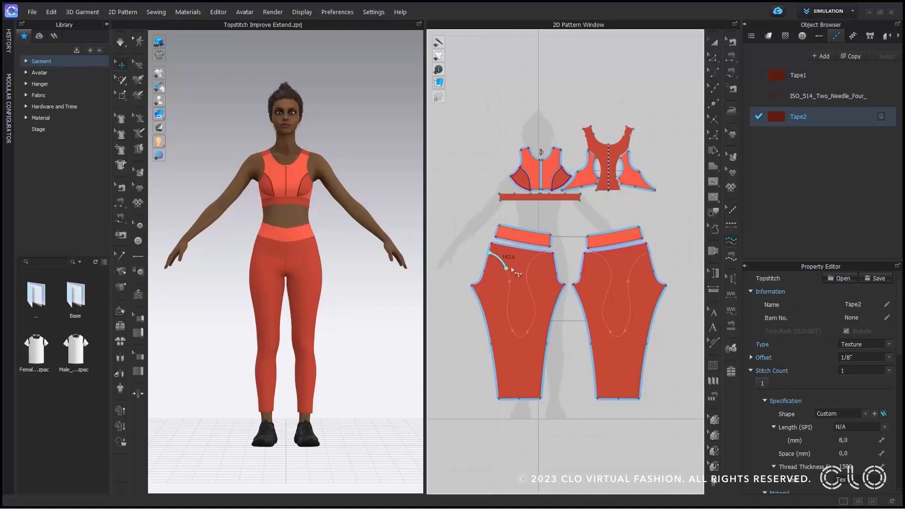
left_click(548, 257)
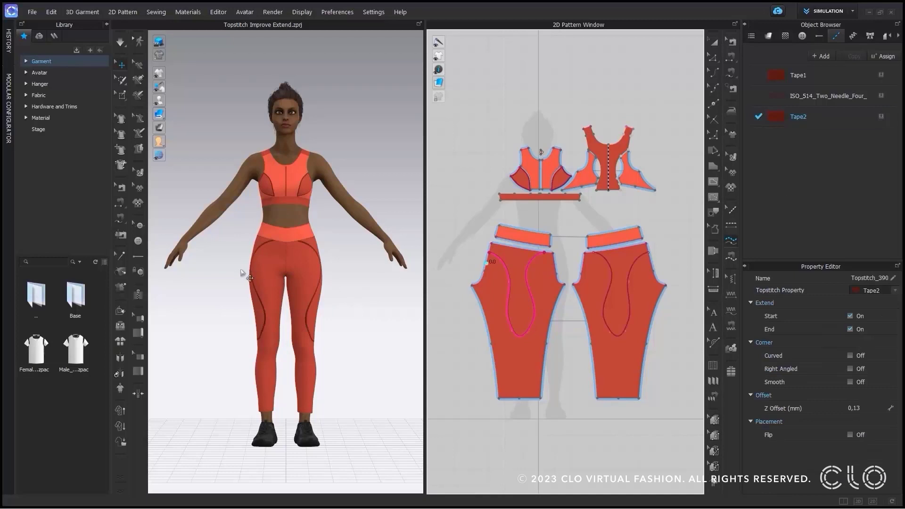
Turn on the Smooth corner option for the leggings' curved Tape2 topstitch and inspect the tape along the thigh
scroll(215, 300, "up", 5)
right_click_drag(225, 336, 280, 377)
scroll(279, 374, "up", 10)
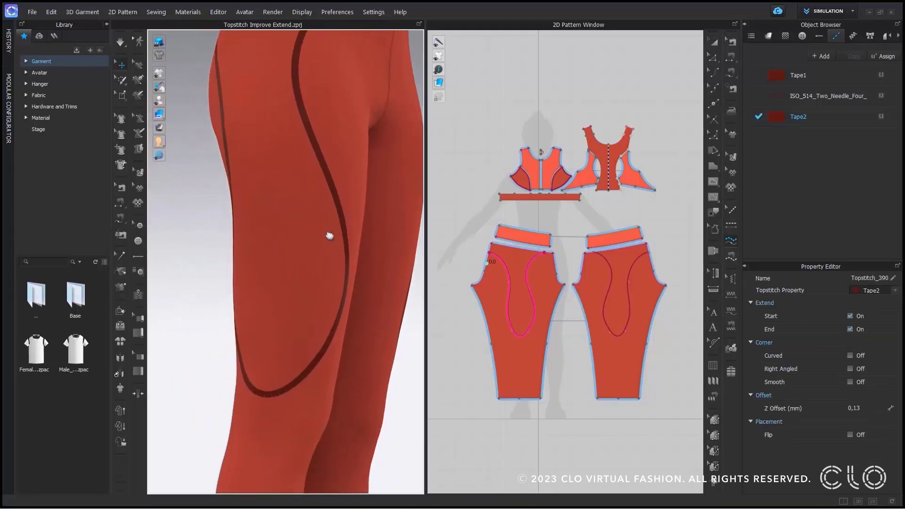
scroll(349, 311, "up", 3)
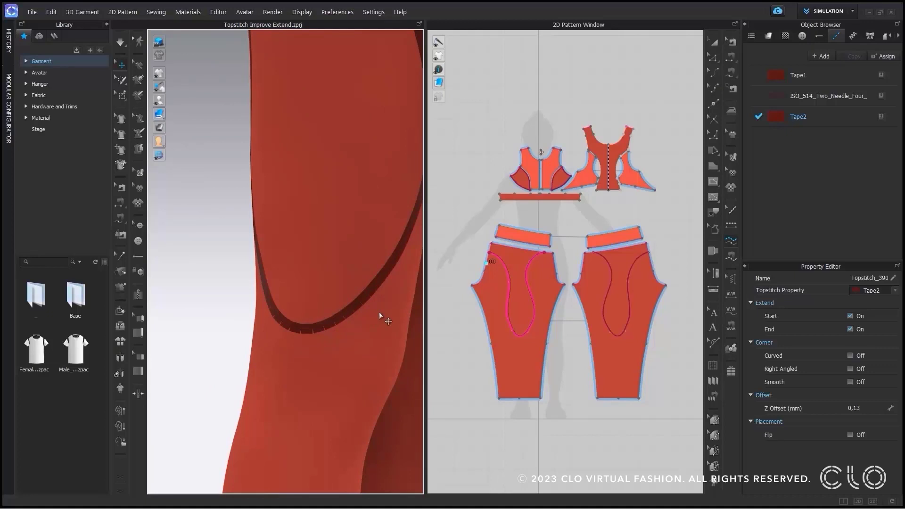
left_click(851, 383)
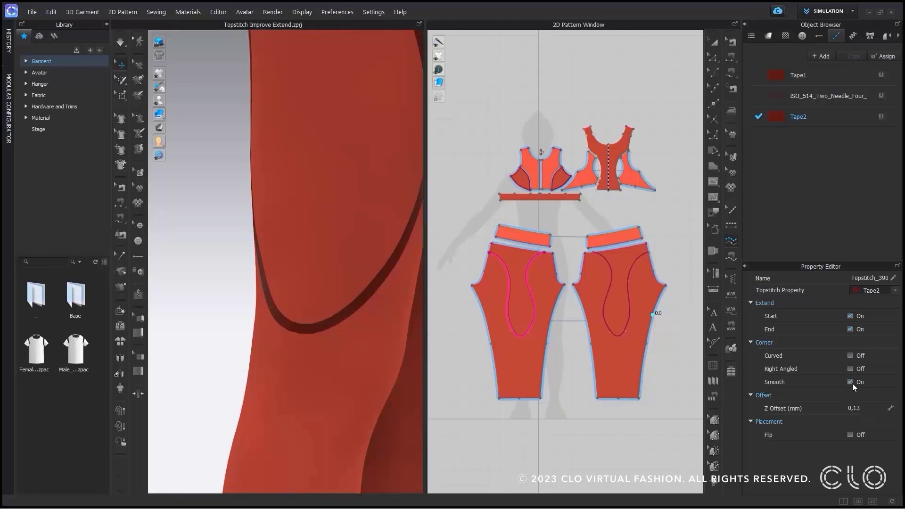
scroll(306, 372, "down", 5)
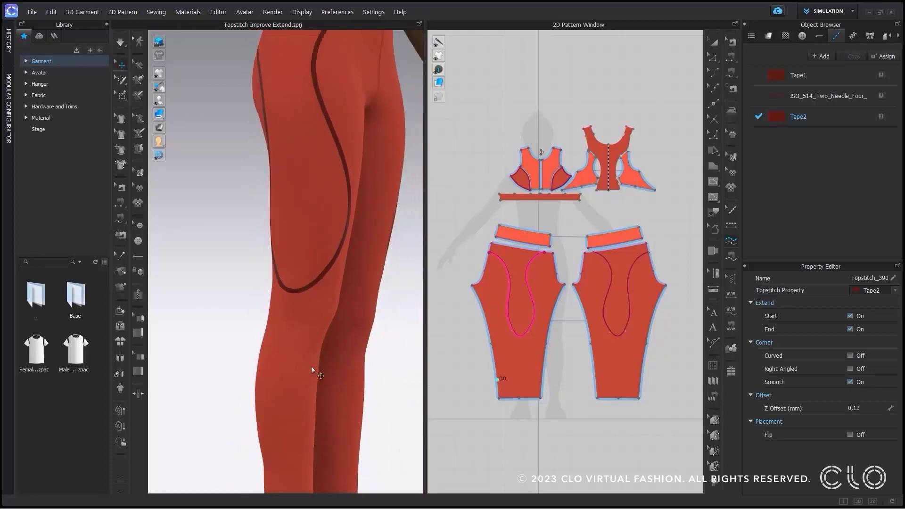
mouse_move(311, 367)
right_mouse_down()
mouse_move(340, 354)
mouse_move(313, 353)
right_mouse_up()
middle_click_drag(316, 200, 307, 265)
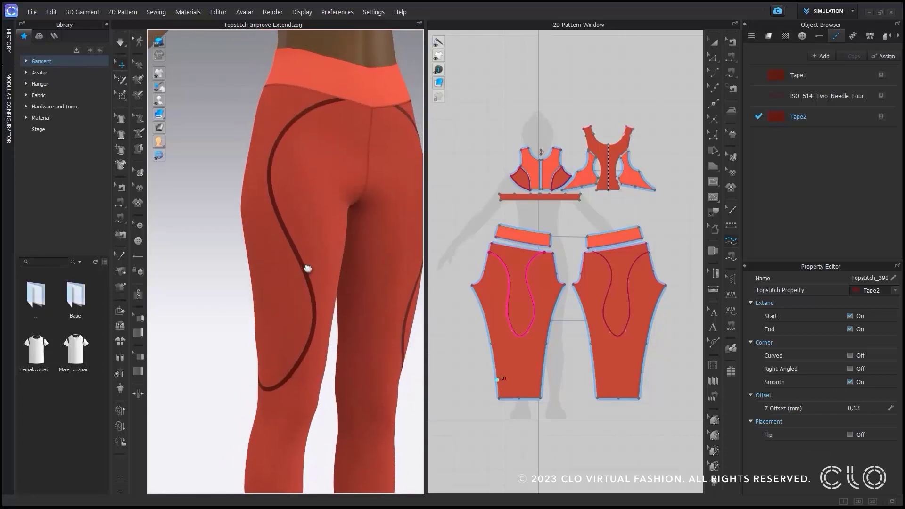
right_click_drag(335, 274, 315, 277)
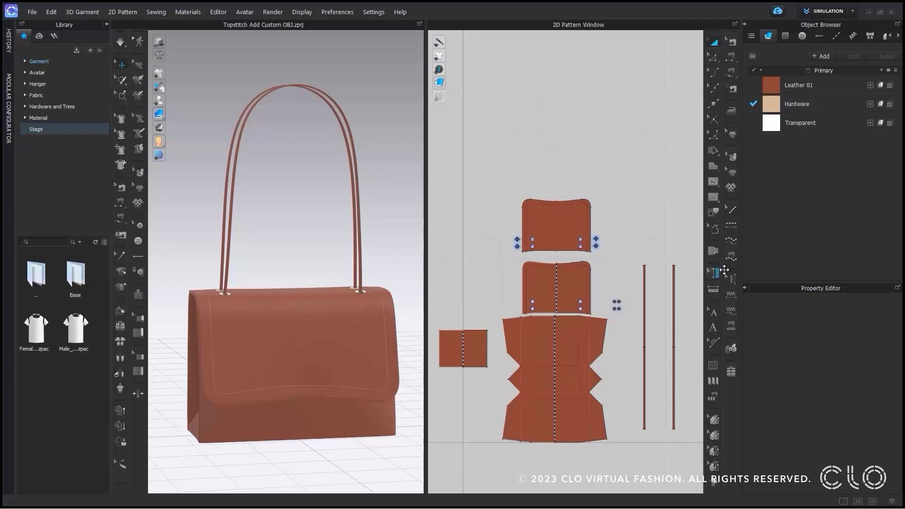
Start adding a custom OBJ shape to the handbag's Default Topstitch, with the scale set to mm (Default)
left_click(836, 41)
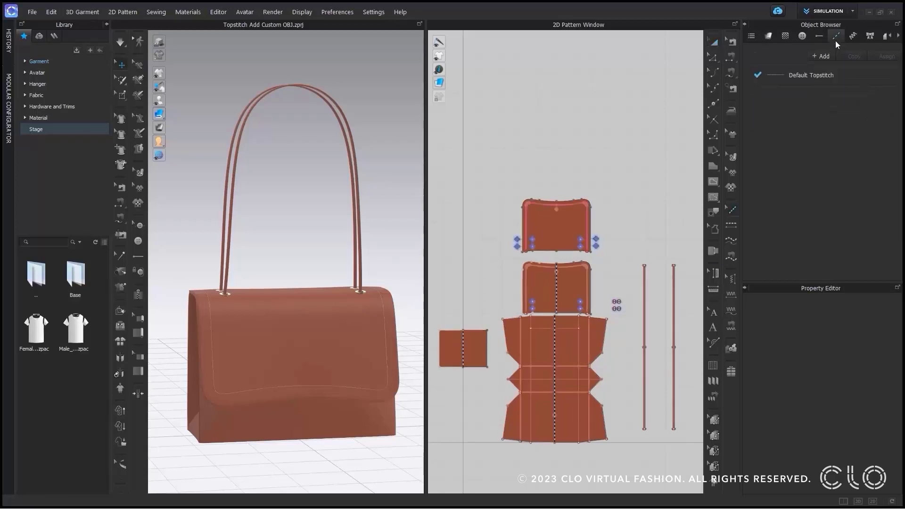
left_click(850, 74)
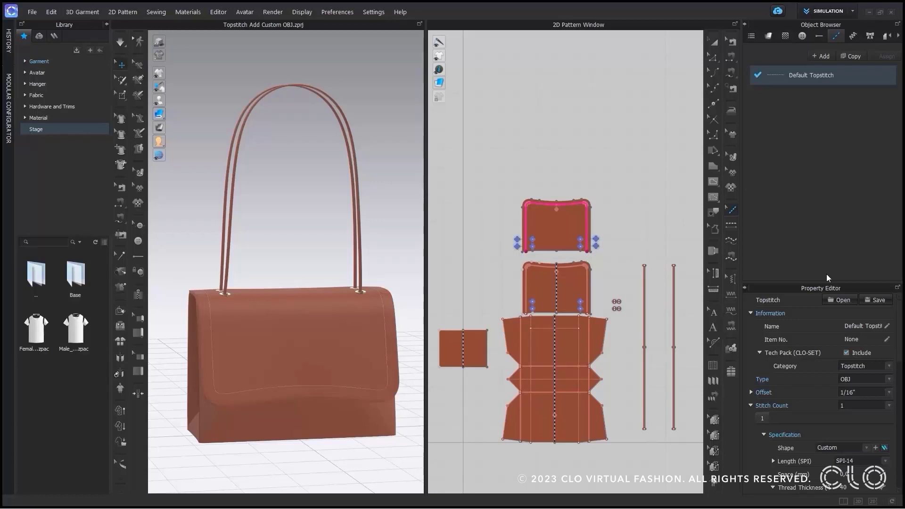
left_click(875, 448)
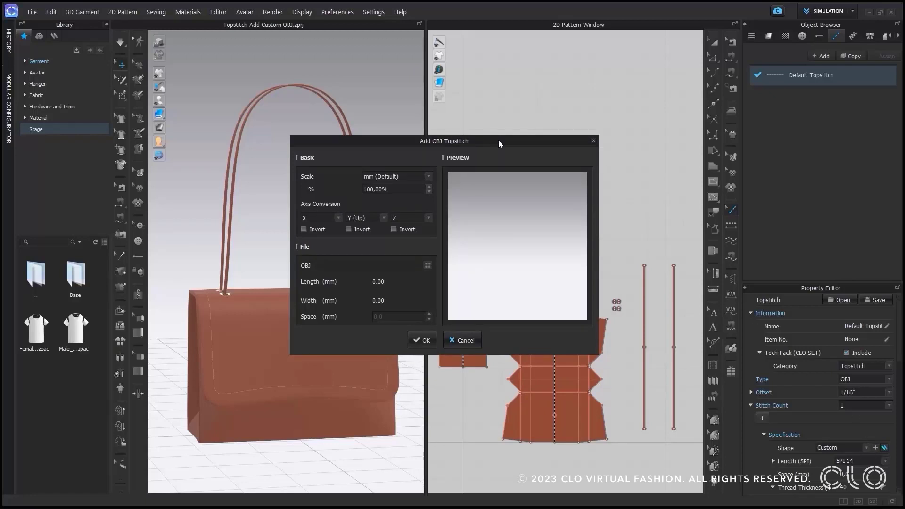
left_click(431, 180)
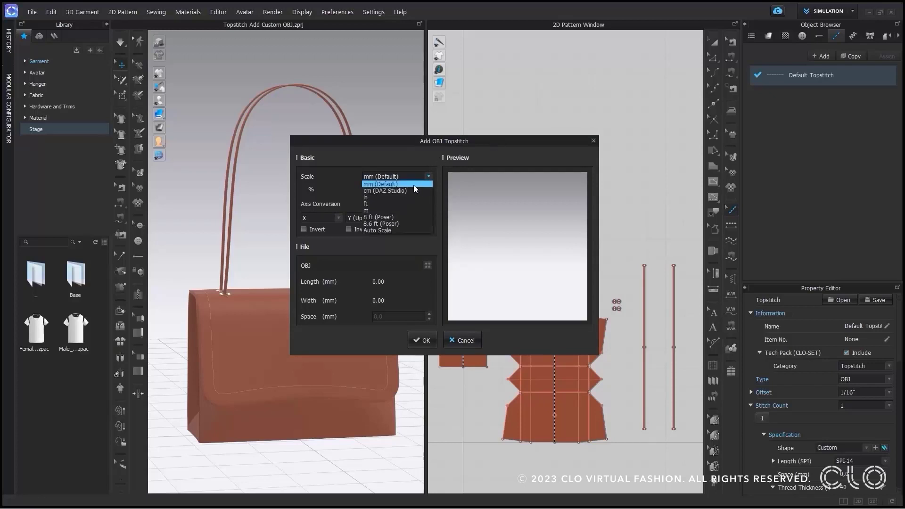
left_click(414, 185)
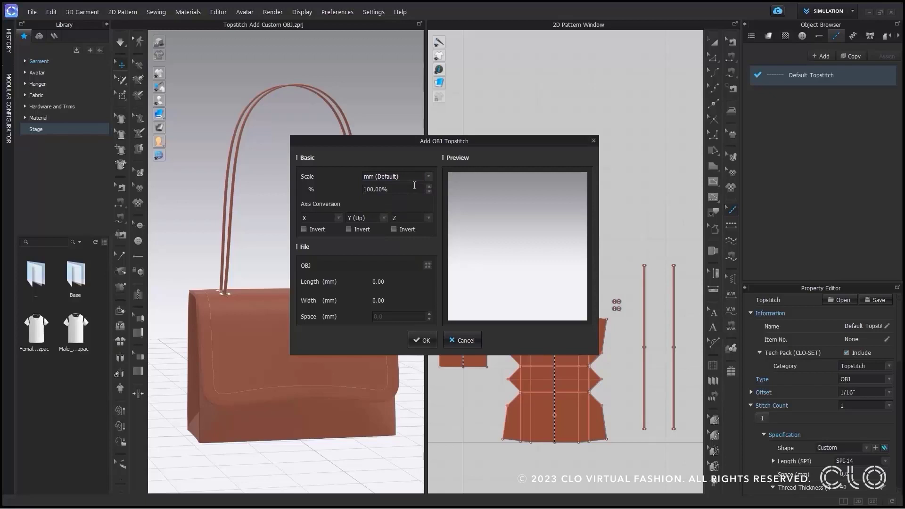
Keep the Y (Up) axis conversion and load TubeBeads.obj as the custom topstitch object
left_click(384, 218)
left_click(380, 239)
left_click(383, 218)
left_click(428, 269)
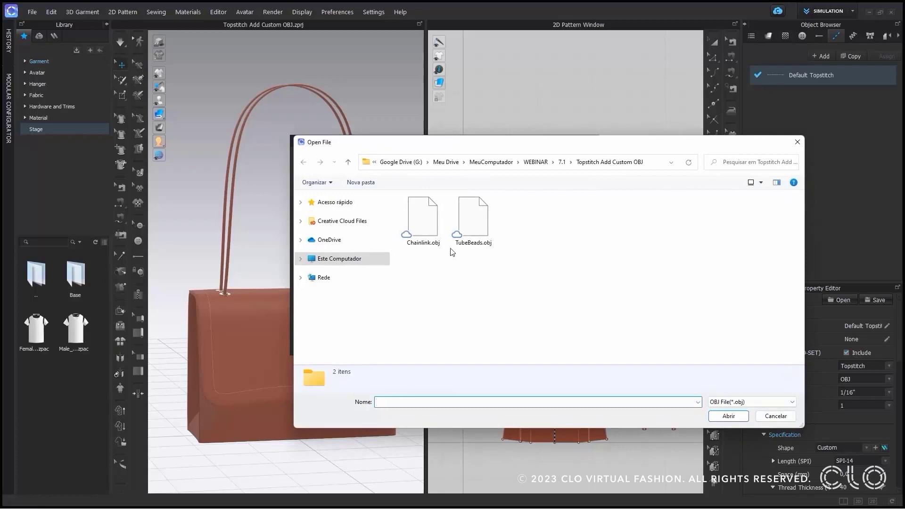
left_click(488, 238)
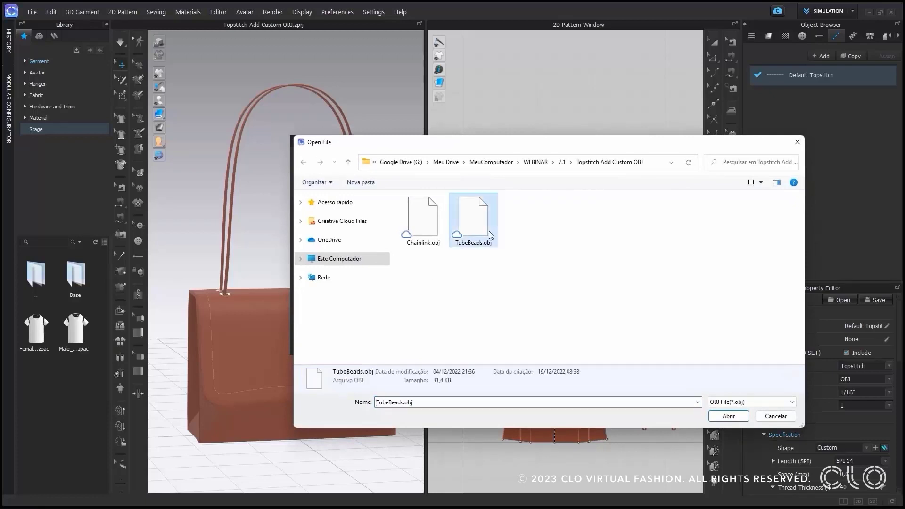
left_click(746, 415)
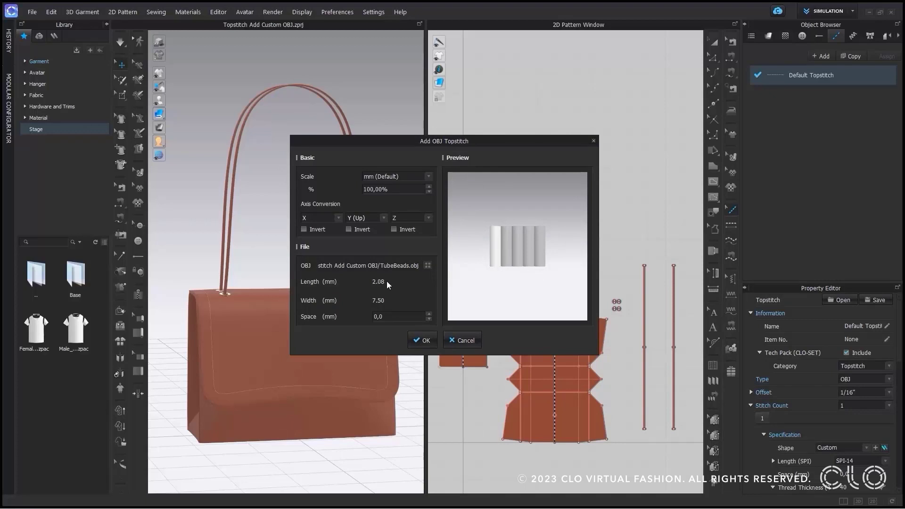
Set the bead spacing to 1.0 mm and confirm the custom OBJ topstitch on the handbag flap
double_click(393, 317)
type("1")
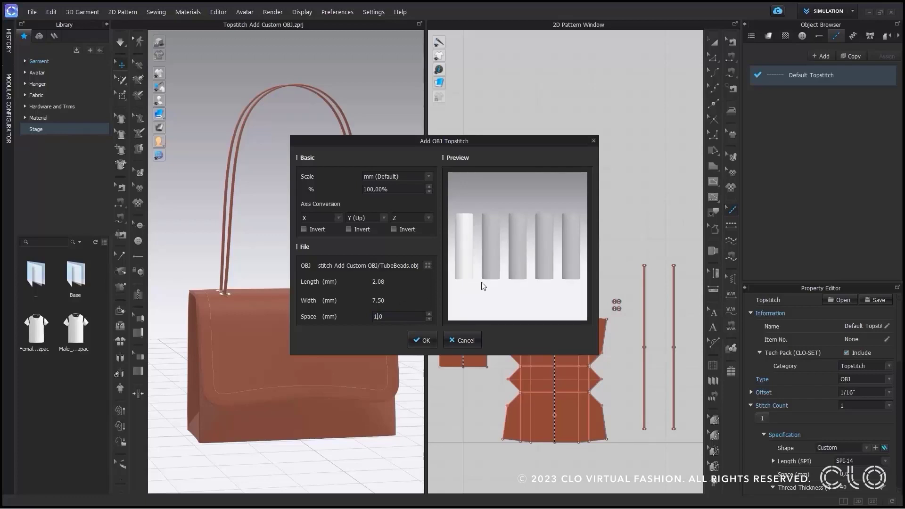
left_click(426, 340)
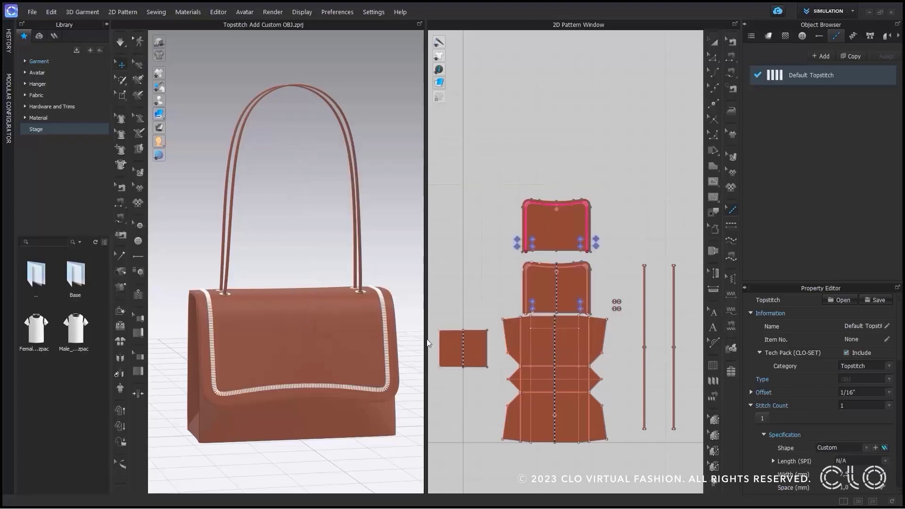
right_click_drag(398, 328, 393, 325)
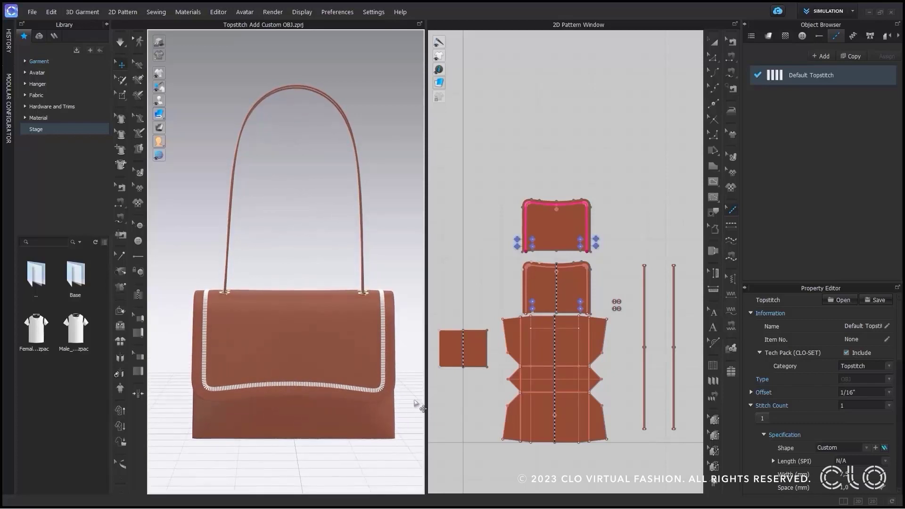
Change the flap's bead topstitch material to Metal and colour it beige #D2B797
scroll(868, 420, "down", 3)
left_click(867, 425)
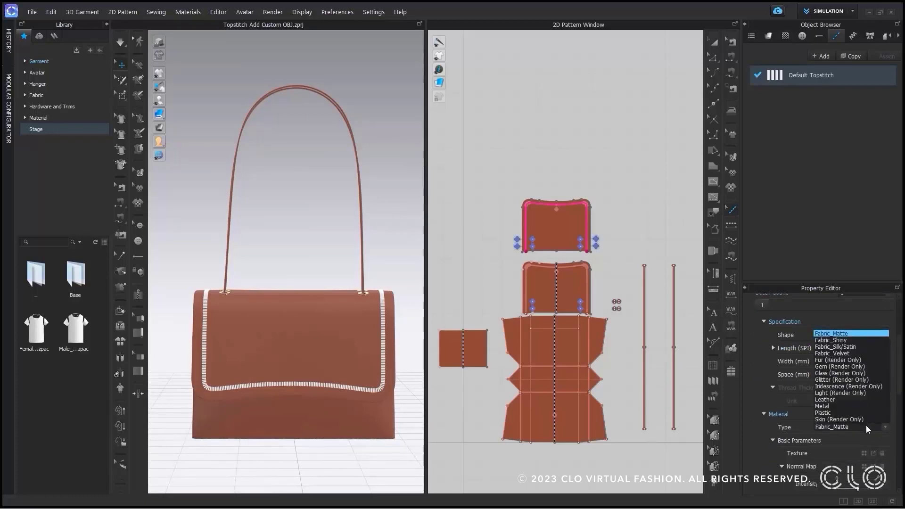
left_click(867, 408)
scroll(857, 435, "down", 3)
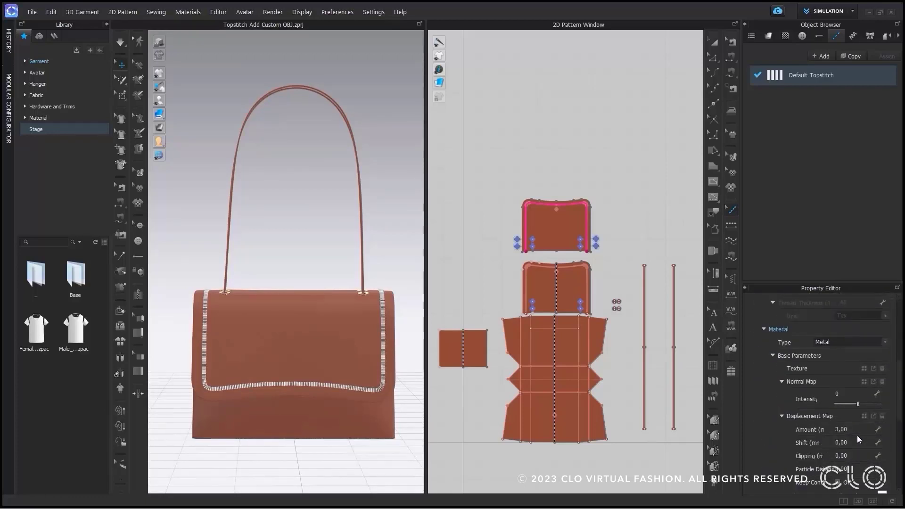
left_click(883, 468)
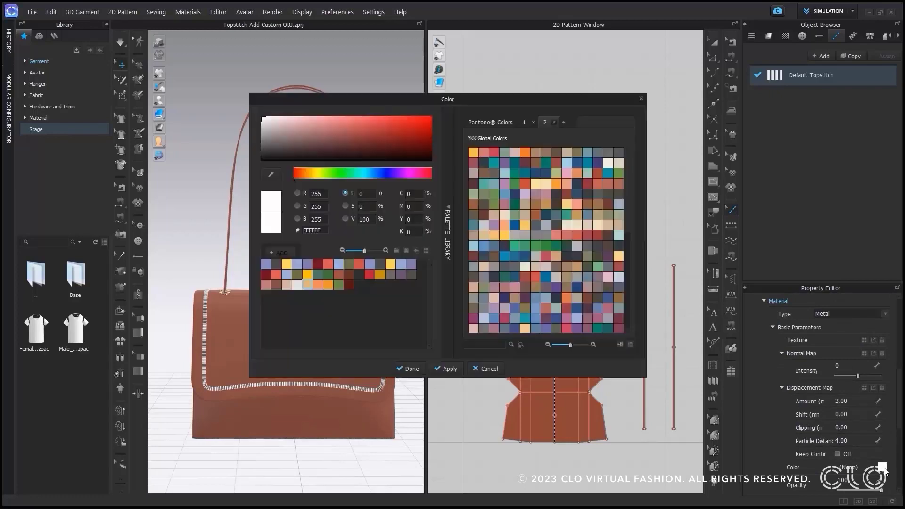
left_click(286, 285)
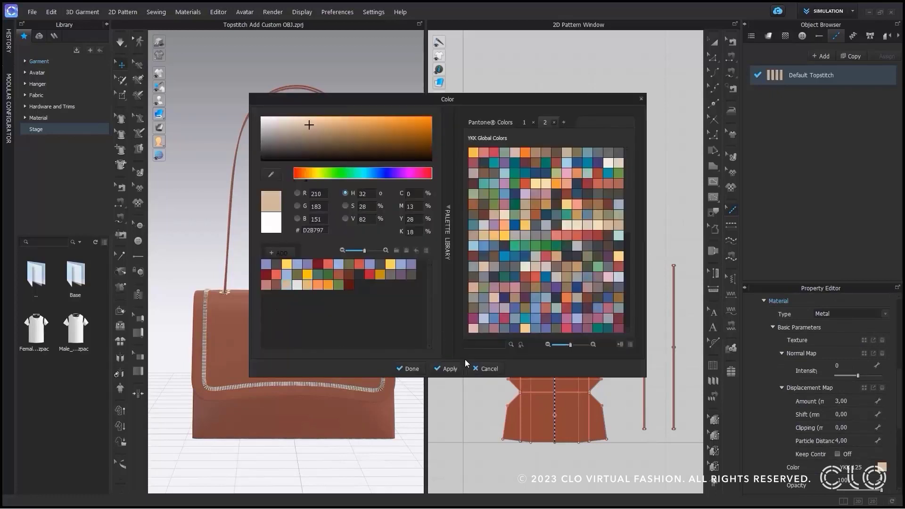
left_click(411, 369)
left_click(419, 372)
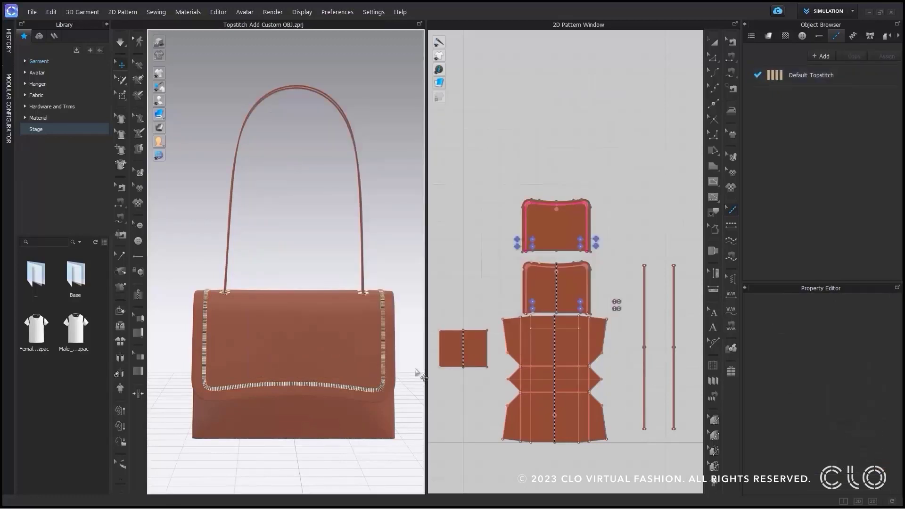
right_click_drag(419, 373, 449, 369)
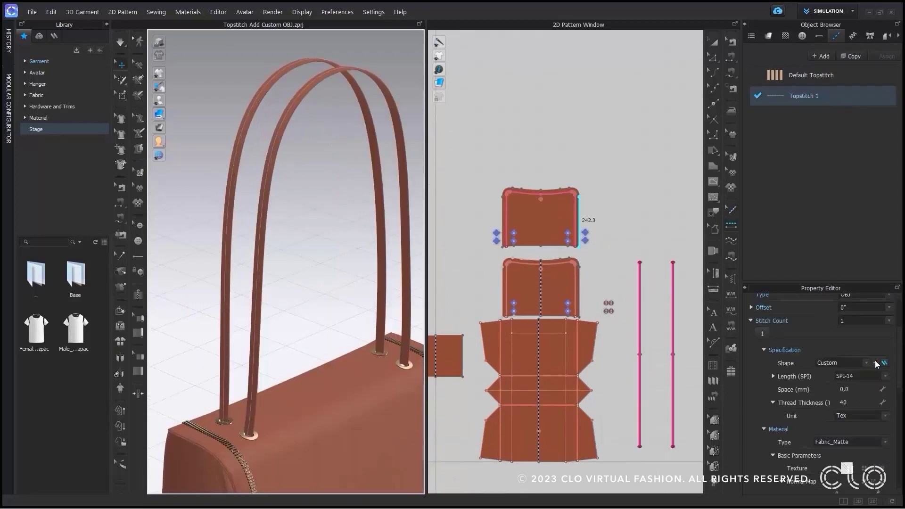
Load Chainlink.obj as the custom shape for Topstitch 1 on the handles, with the scale set to m
left_click(876, 364)
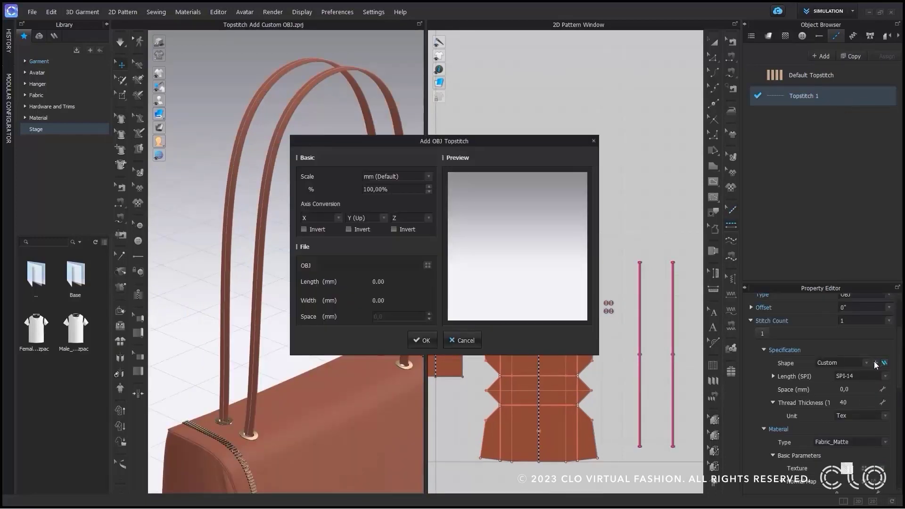
left_click(429, 178)
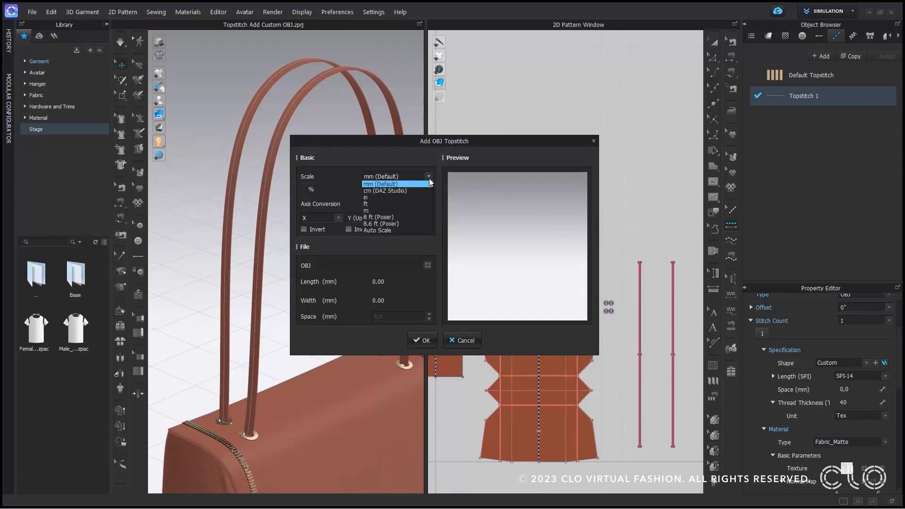
left_click(416, 211)
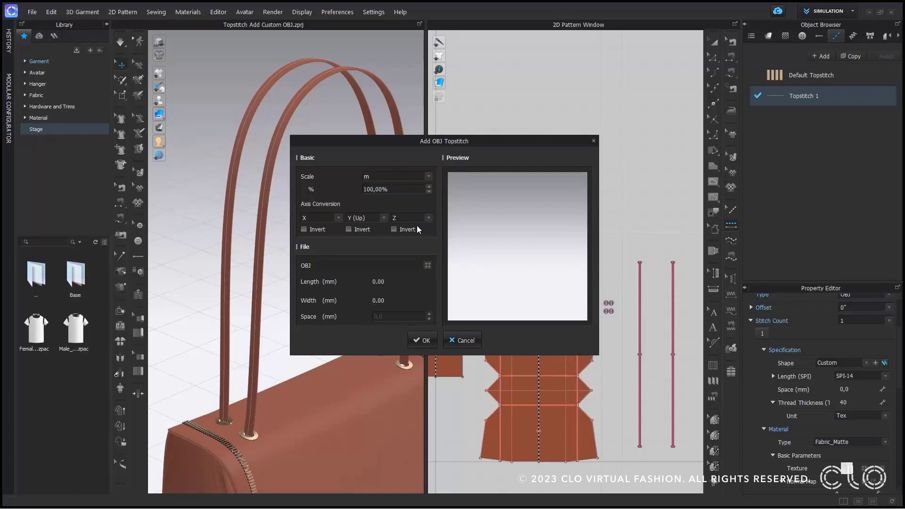
left_click(428, 266)
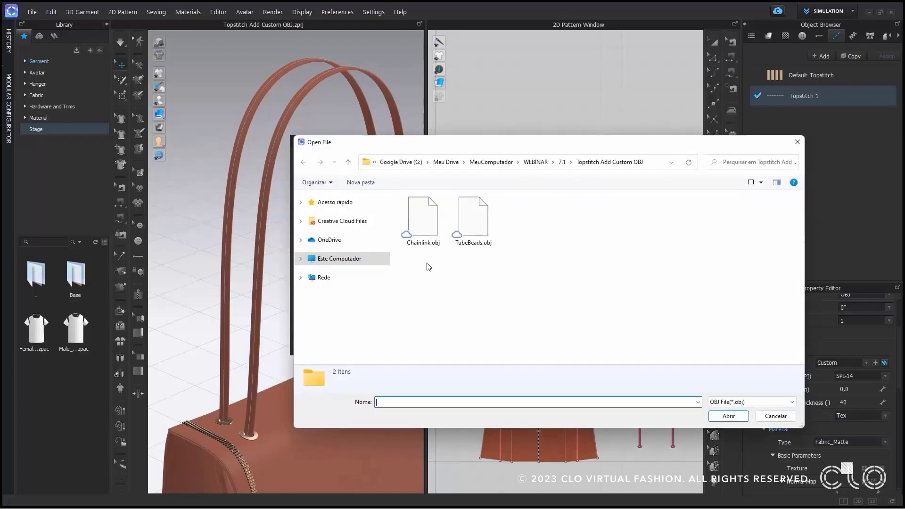
left_click(432, 248)
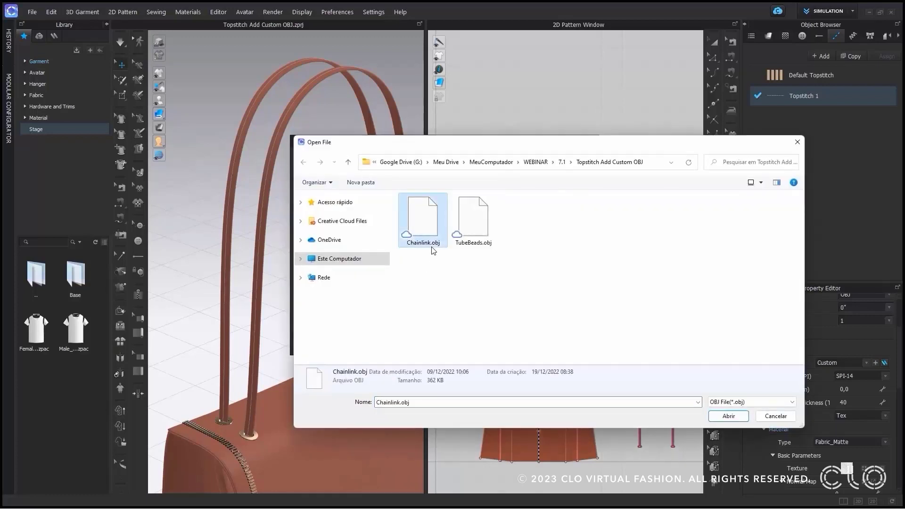
left_click(729, 417)
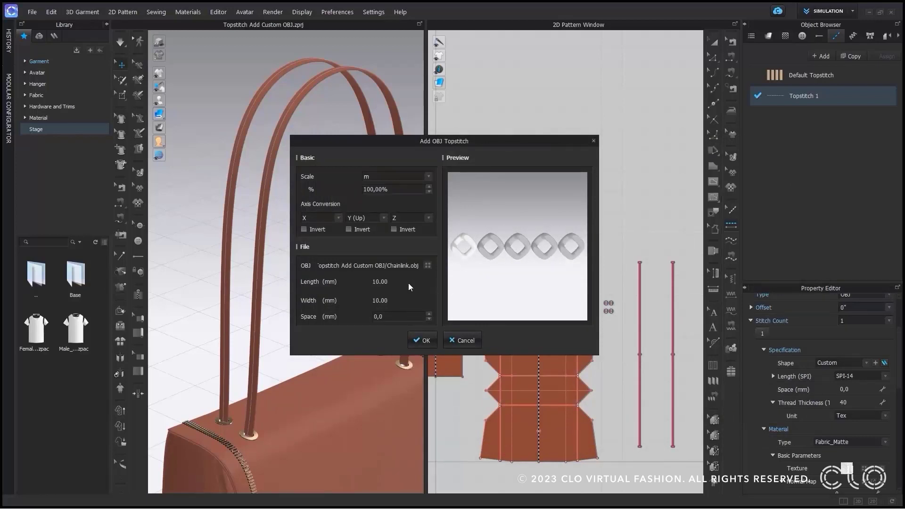
Set the chain link spacing to -4.0 mm and confirm the custom OBJ topstitch on the handles
double_click(402, 315)
type("-4")
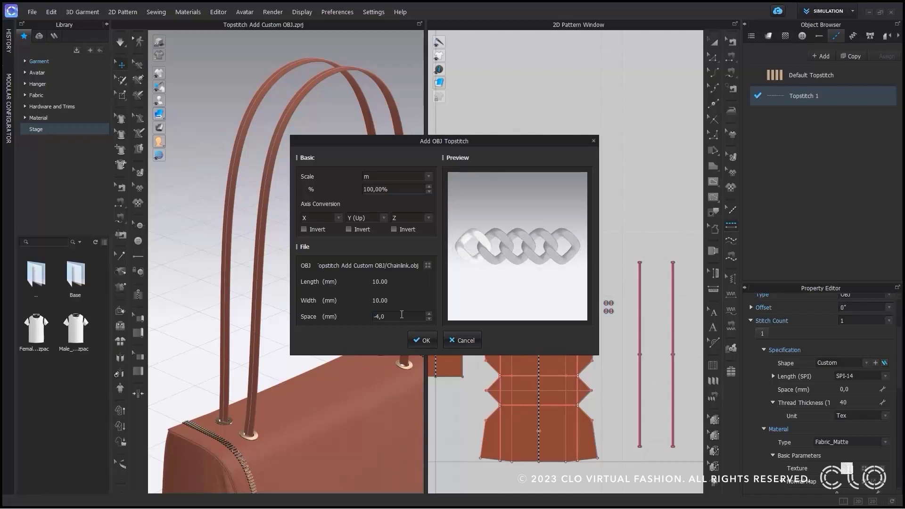
left_click(415, 341)
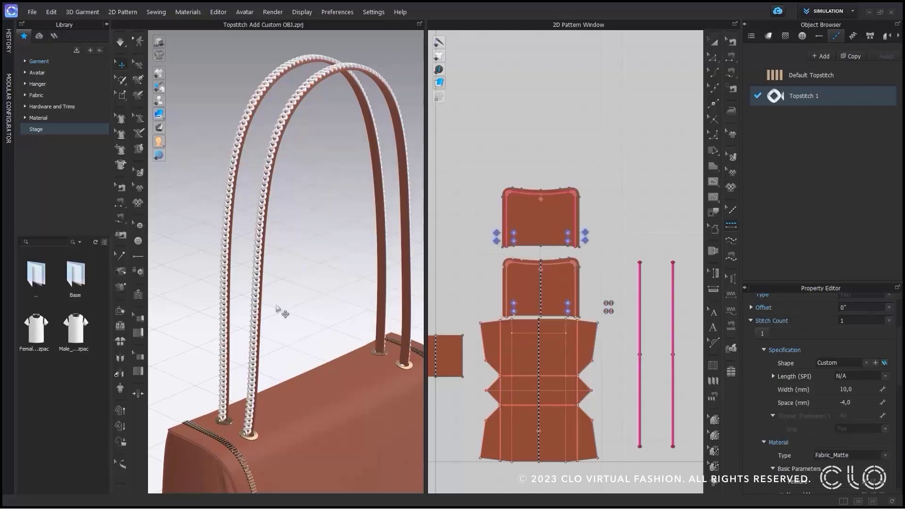
right_click_drag(283, 312, 325, 298)
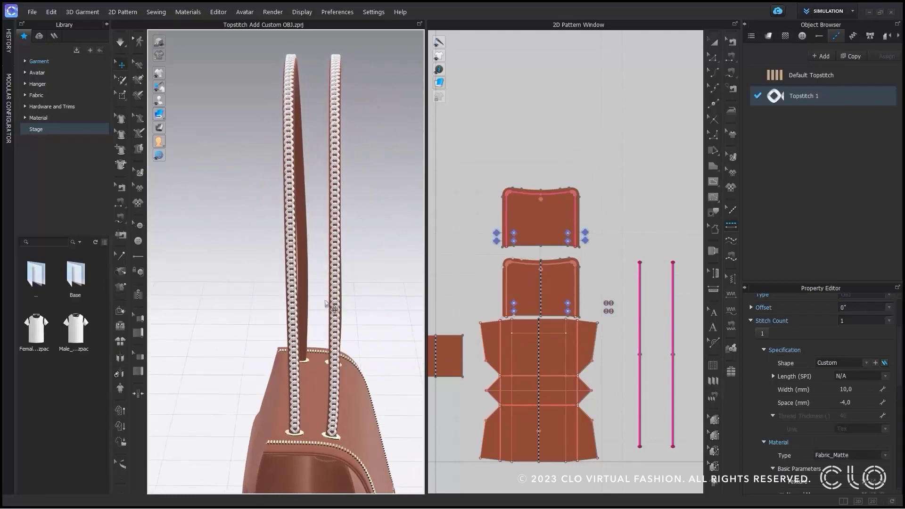
scroll(327, 301, "up", 5)
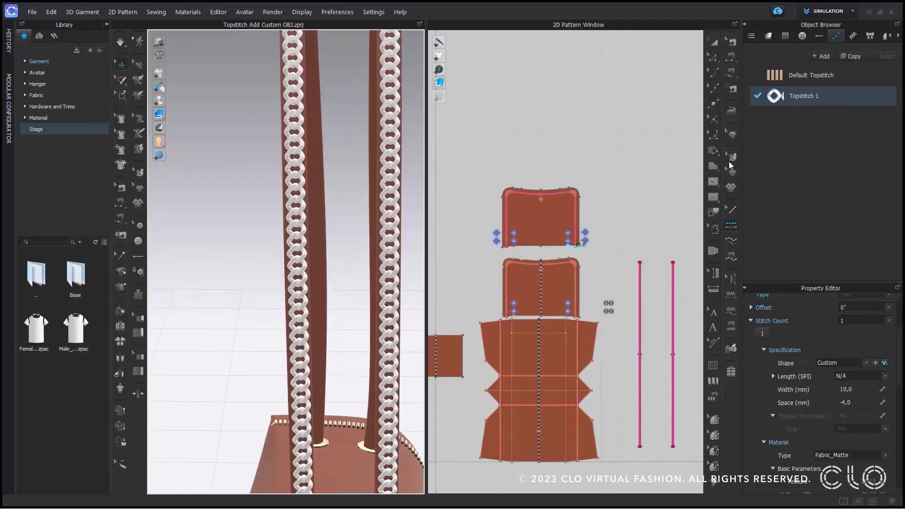
Change the handles' chain topstitch material to Metal and colour it beige #D2B797
scroll(859, 434, "down", 2)
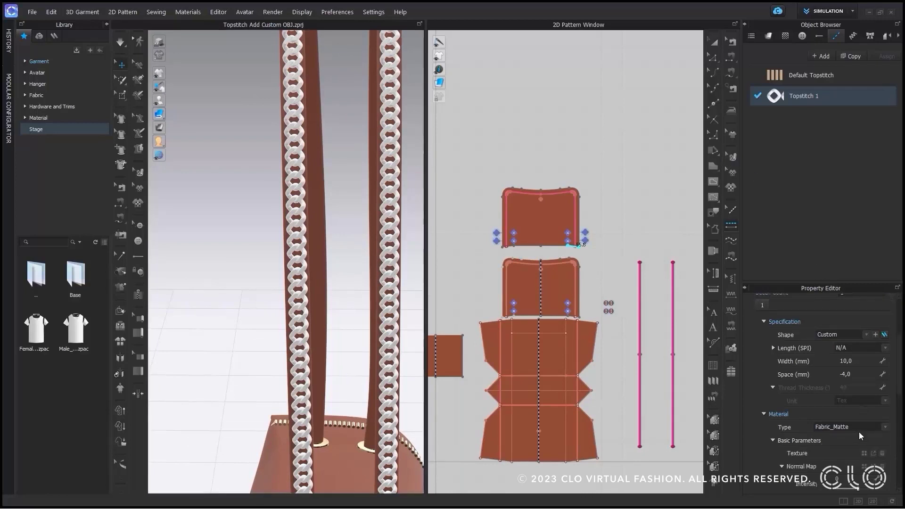
left_click(858, 428)
left_click(857, 405)
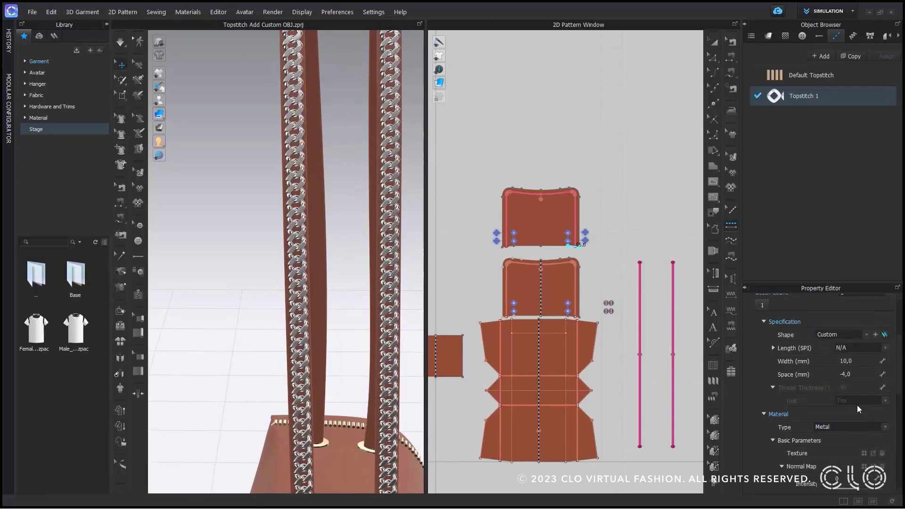
scroll(856, 432, "down", 3)
left_click(882, 467)
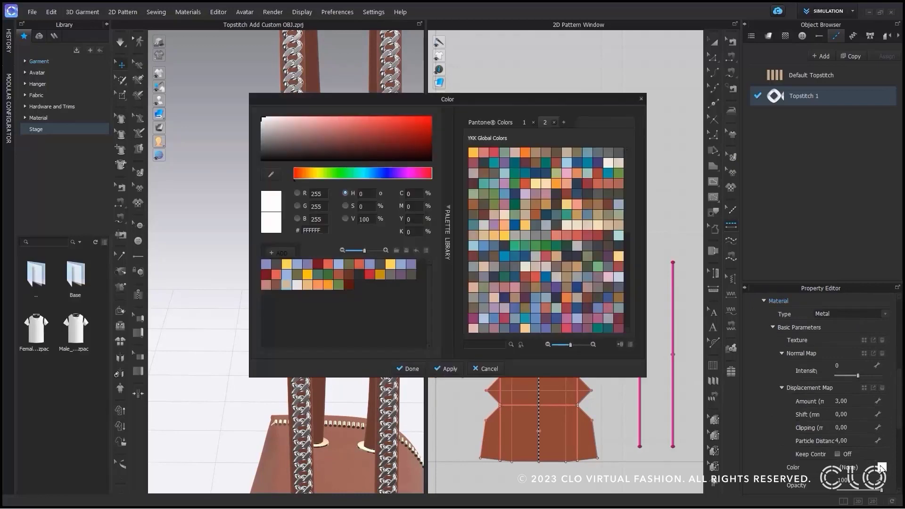
left_click(288, 286)
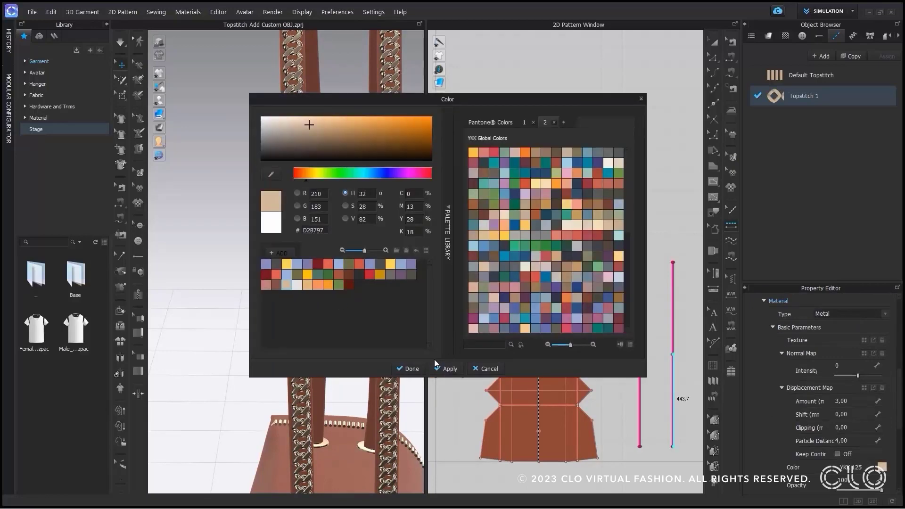
left_click(410, 369)
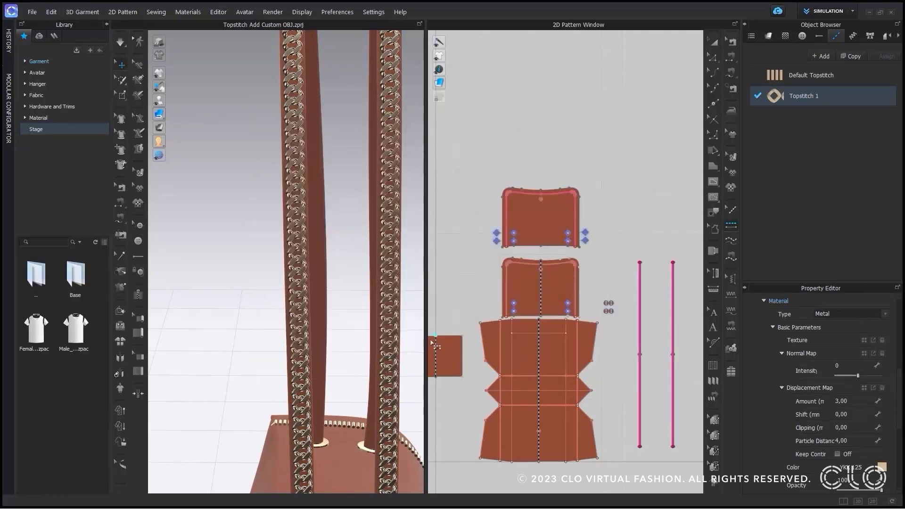
Assign the Transparent fabric to the two narrow handle patterns so only the chain topstitch shows
scroll(288, 294, "down", 3)
right_click_drag(291, 278, 269, 277)
scroll(269, 279, "down", 3)
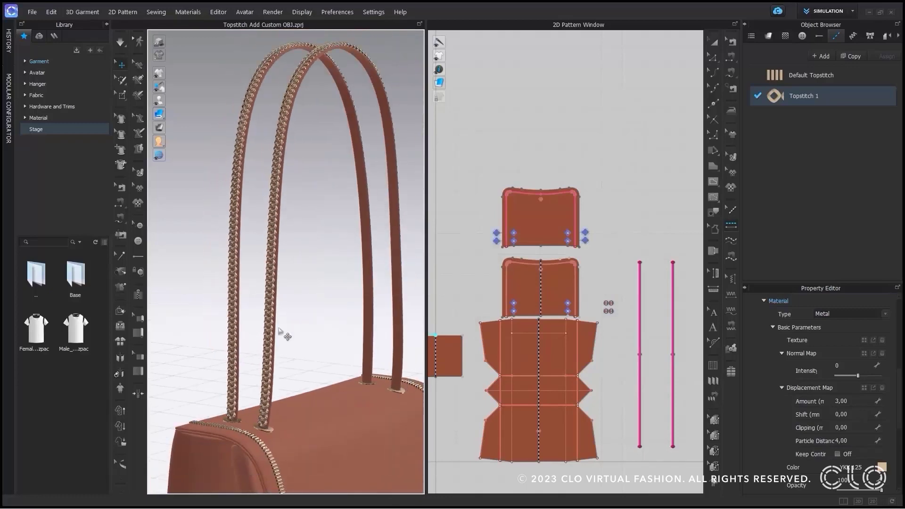
scroll(279, 330, "down", 2)
right_click_drag(326, 431, 324, 383)
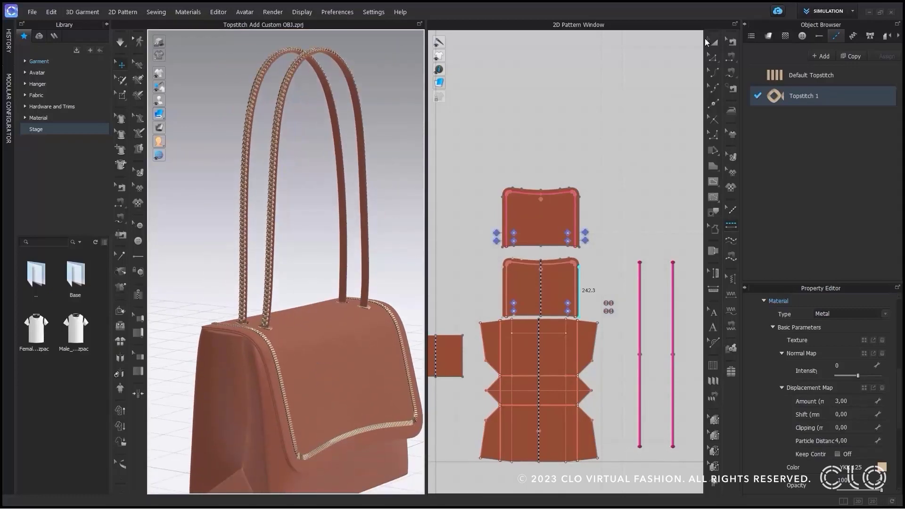
left_click(713, 41)
scroll(626, 491, "down", 1)
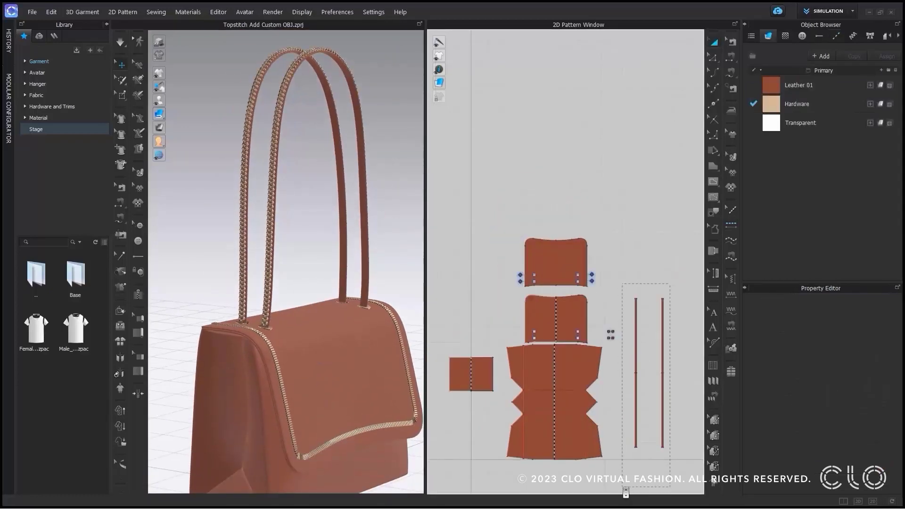
left_click_drag(626, 493, 626, 493)
left_click(881, 123)
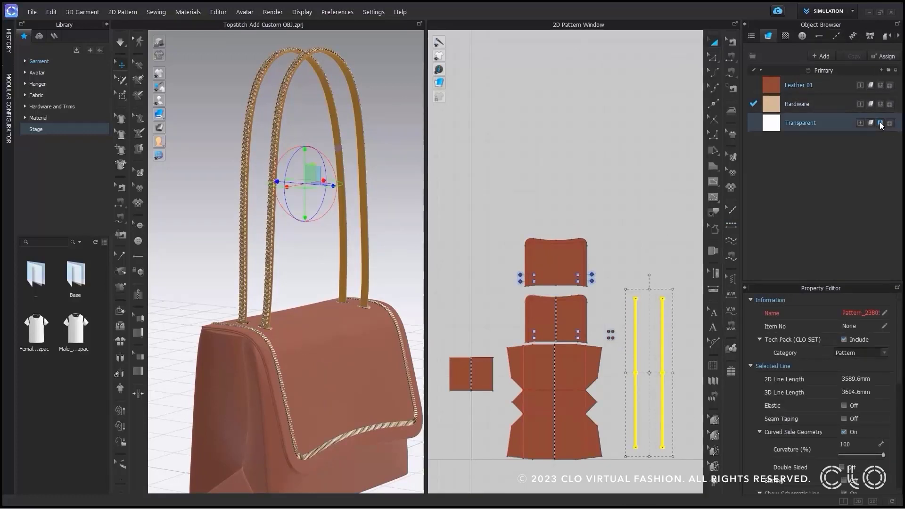
left_click(491, 257)
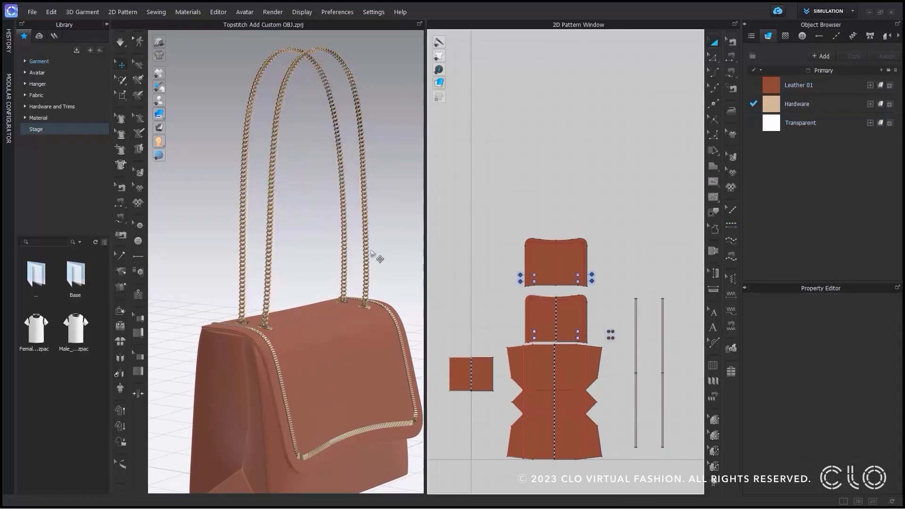
right_click_drag(373, 254, 346, 254)
scroll(337, 248, "down", 5)
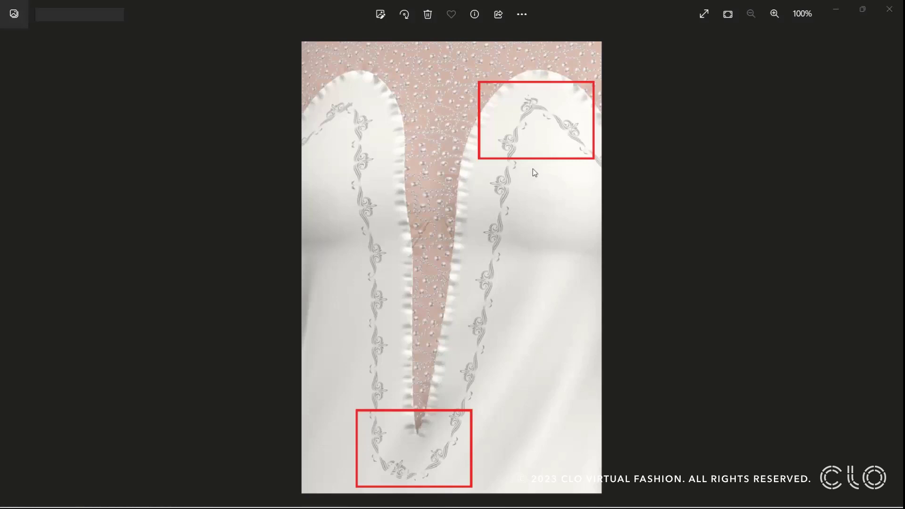
Switch from the reference image to CLO and apply Default Puckering along the front dress pattern's entire curved neckline edge
left_click(836, 10)
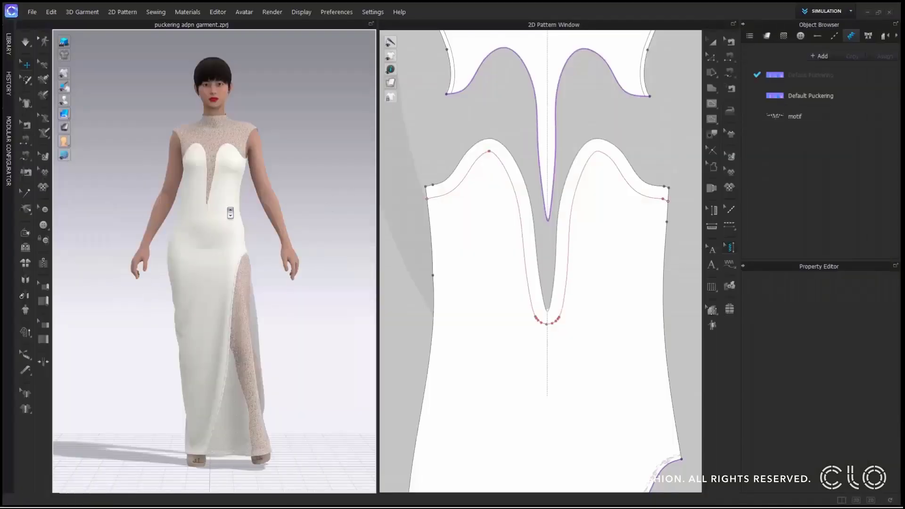
scroll(251, 161, "up", 5)
scroll(250, 161, "up", 2)
middle_click_drag(251, 161, 253, 327)
scroll(232, 370, "up", 3)
left_click(730, 263)
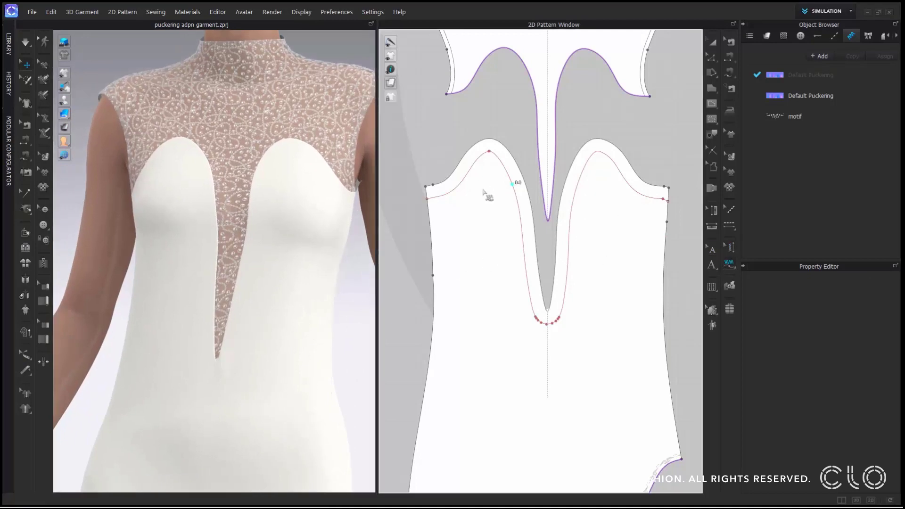
left_click(427, 186)
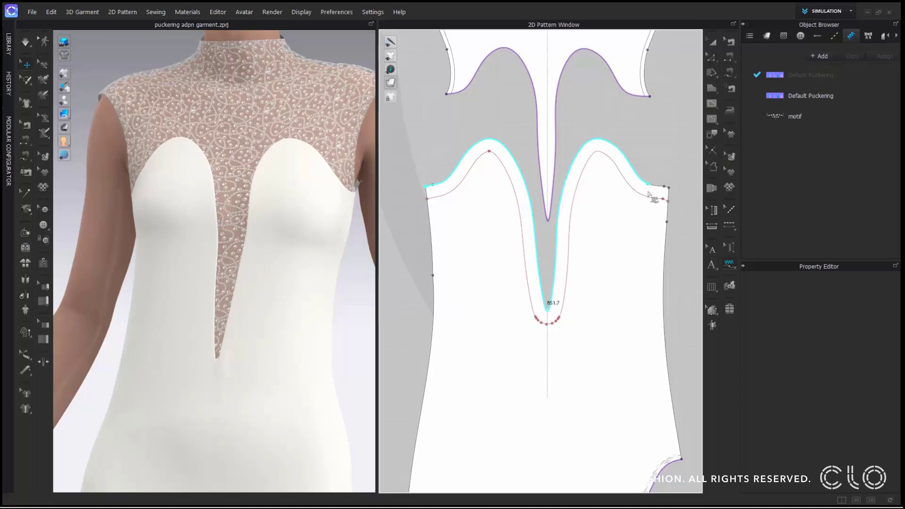
left_click(670, 189)
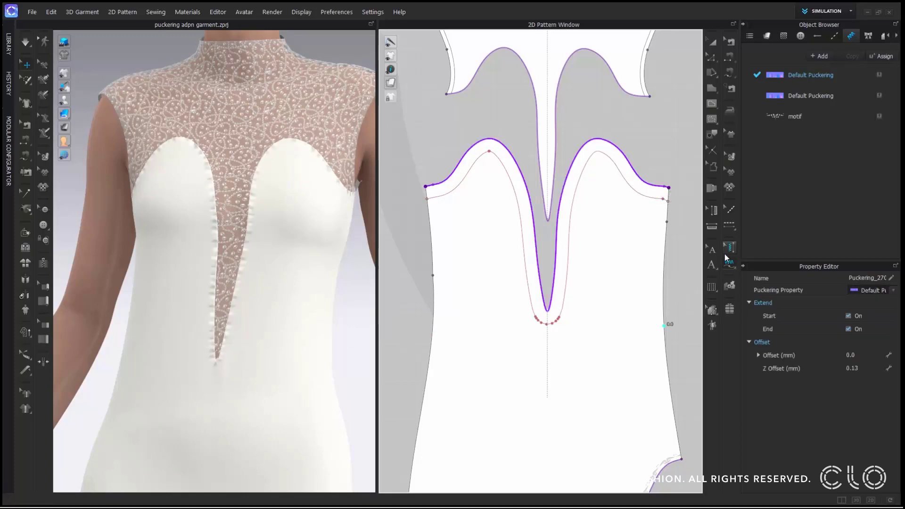
Apply the motif puckering along the front dress pattern's inner curved line from side to side and turn on its Flip placement
left_click(771, 117)
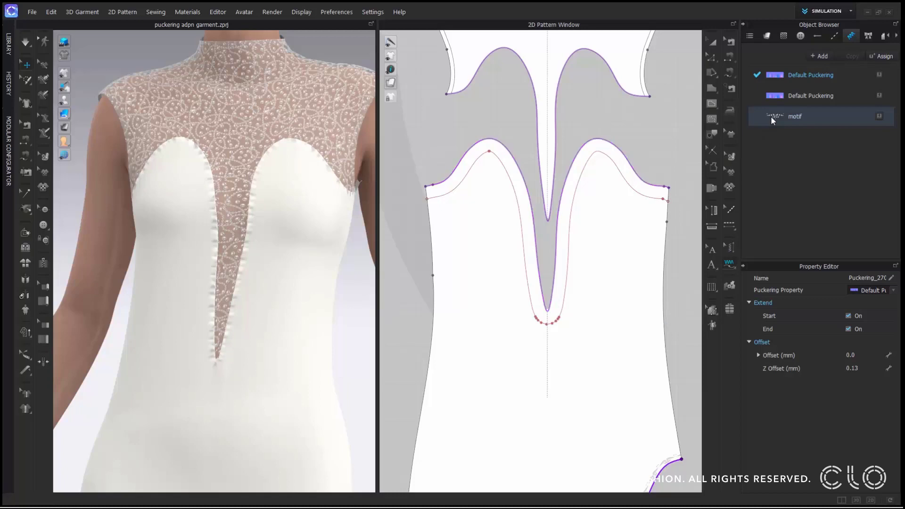
left_click(426, 199)
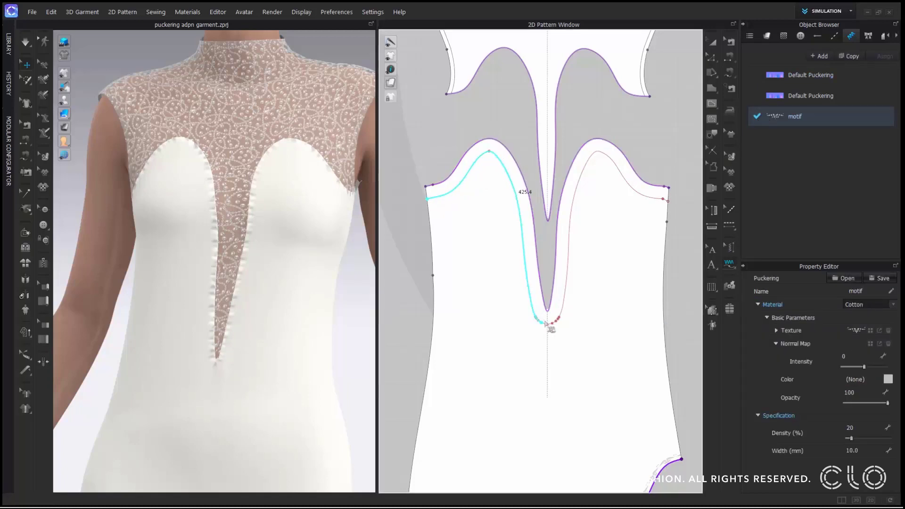
left_click(668, 200)
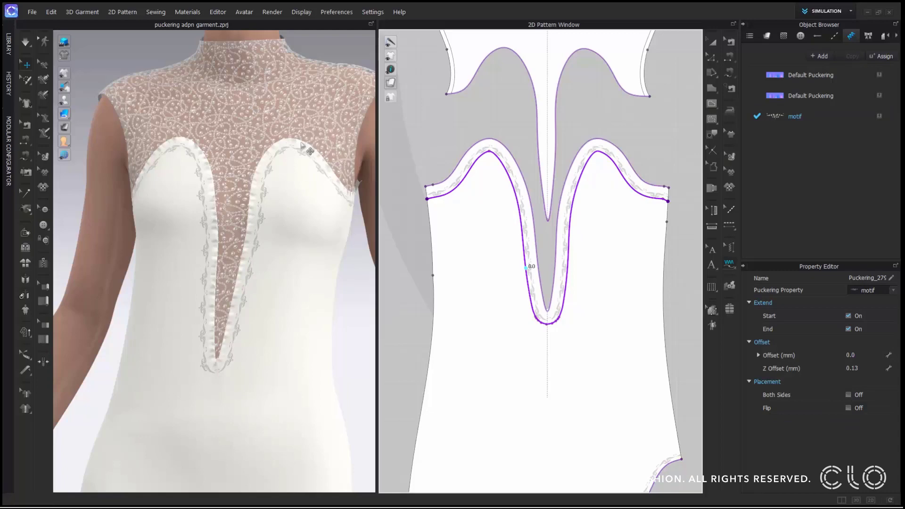
left_click(849, 408)
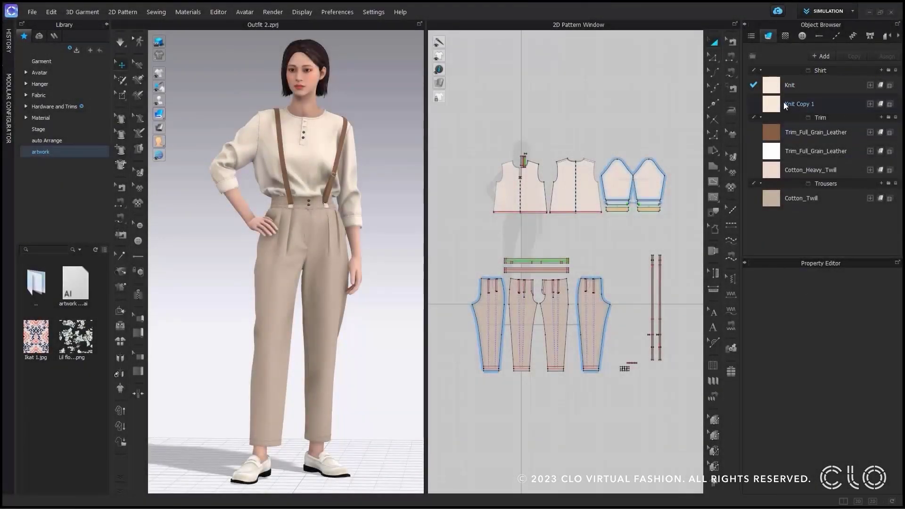
Open the shirt's Knit fabric texture in the Texture Editor and add Lil flowers.png as a layer above it
left_click(791, 86)
left_click(778, 90)
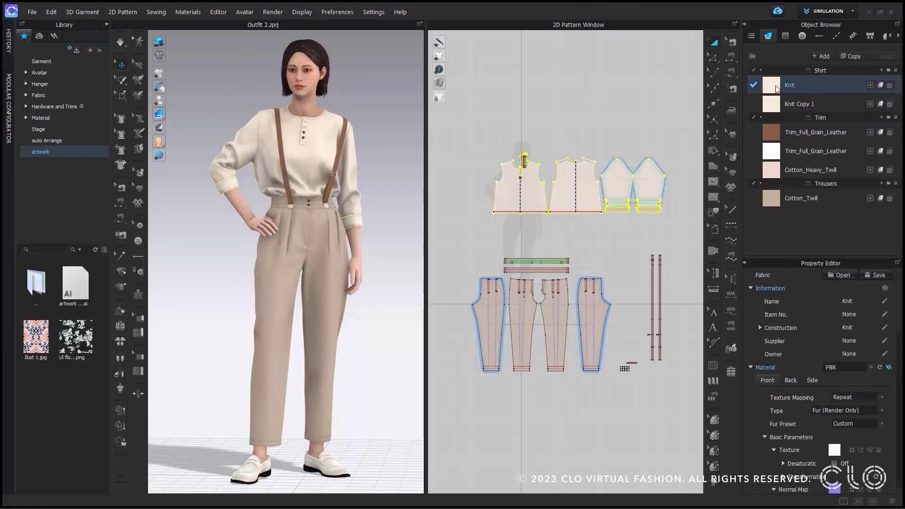
left_click(870, 450)
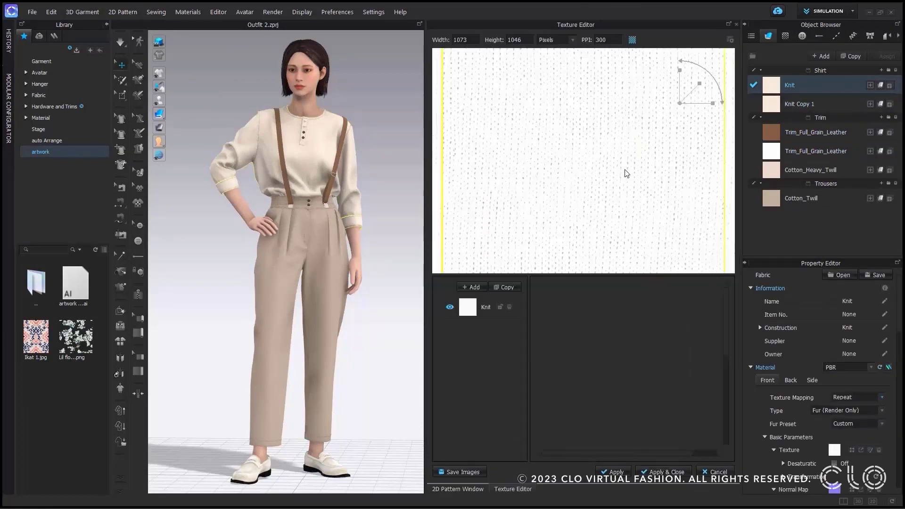
middle_click_drag(625, 170, 616, 196)
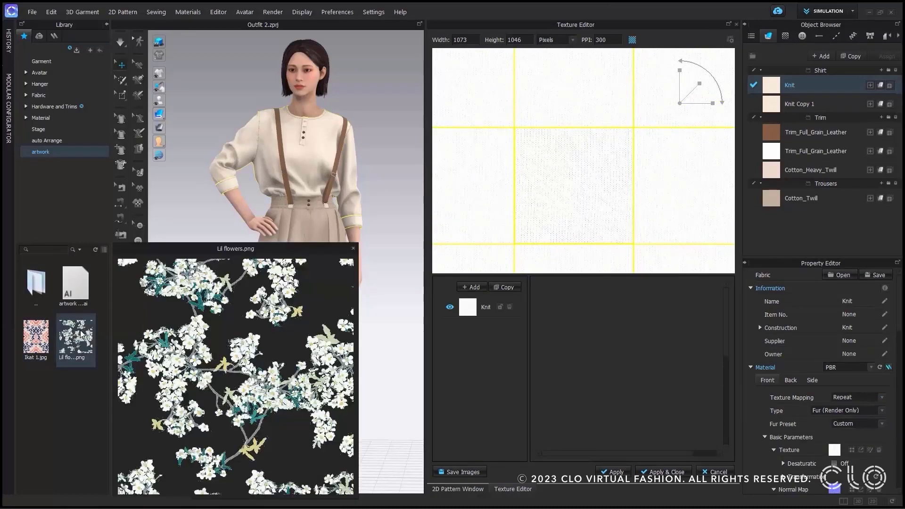
left_click_drag(85, 333, 471, 325)
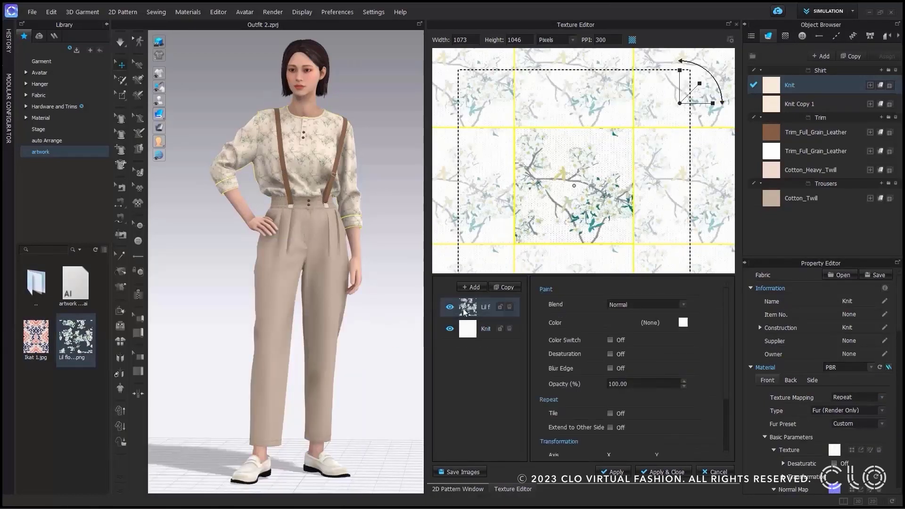
Fit the canvas size to the Lil flowers layer and turn on Tile for the Knit layer
right_click(470, 310)
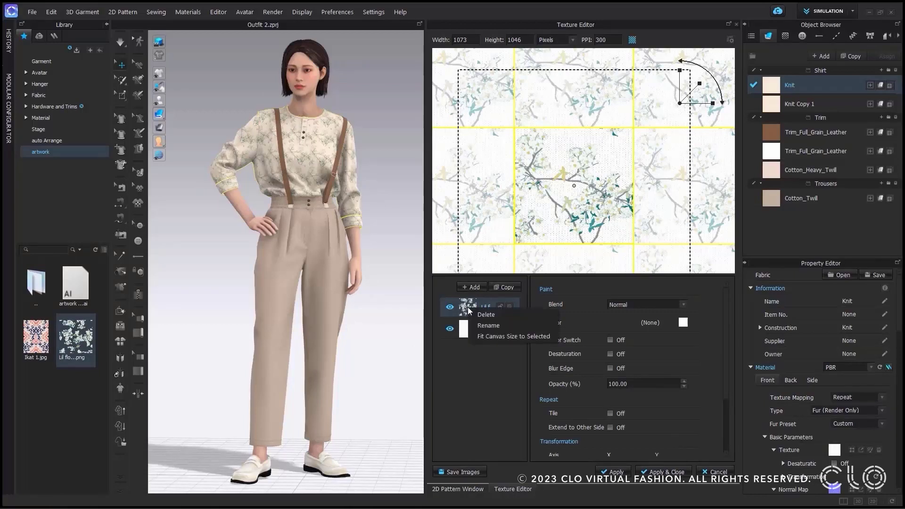
left_click(507, 336)
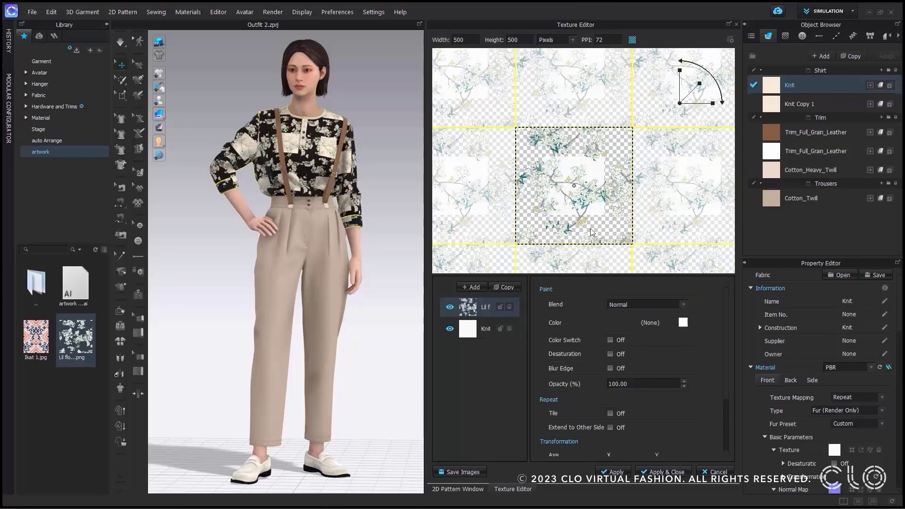
left_click(469, 334)
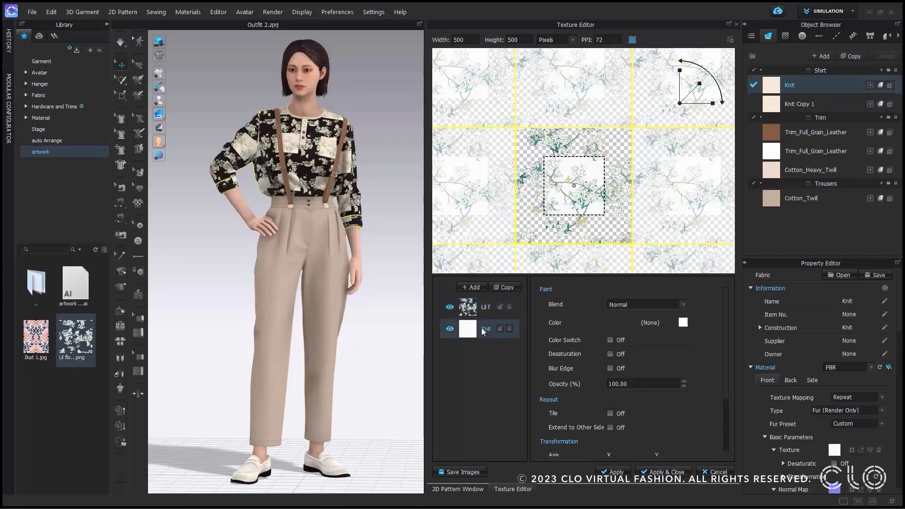
left_click(611, 414)
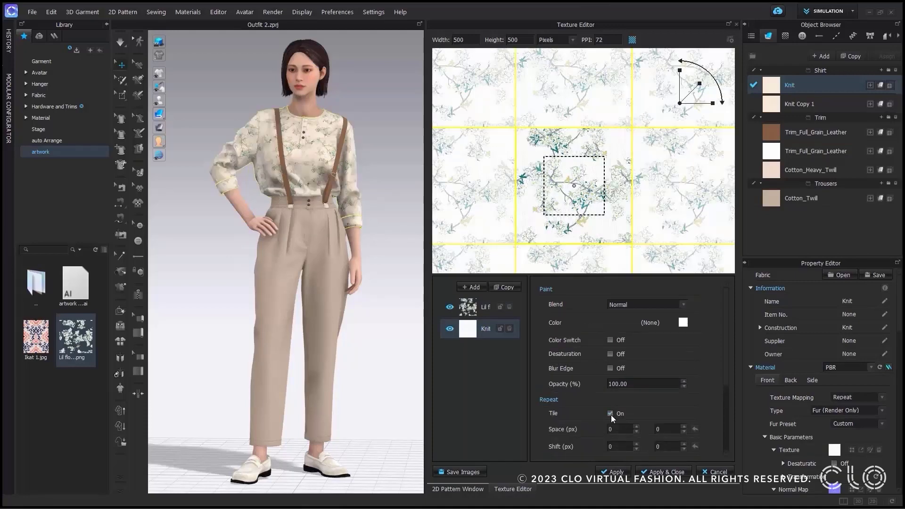
Colour the Lil flowers layer pink #E59CA5 from the Coloro palette
left_click(476, 311)
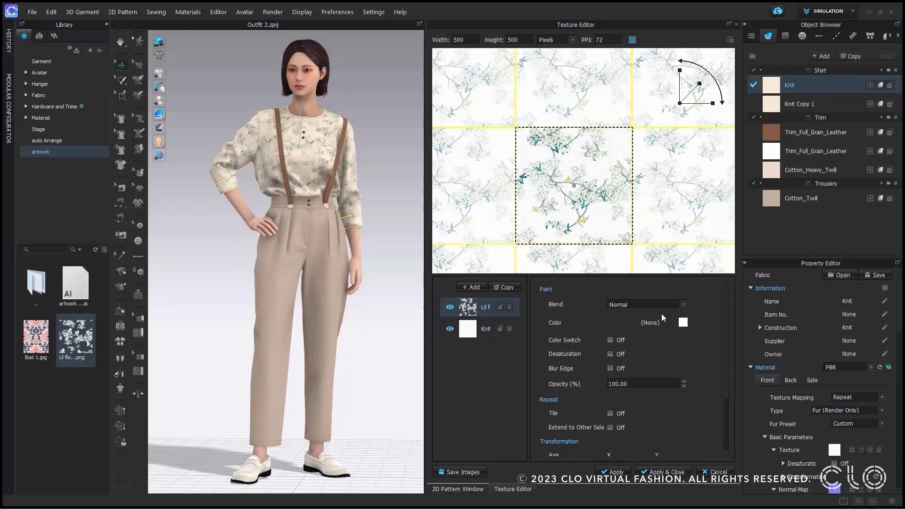
left_click(683, 322)
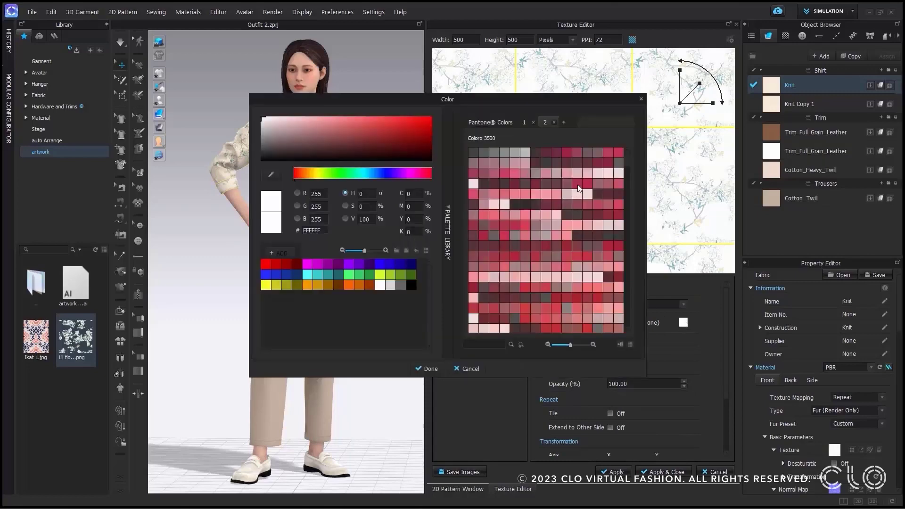
left_click(567, 173)
left_click_drag(550, 103, 617, 136)
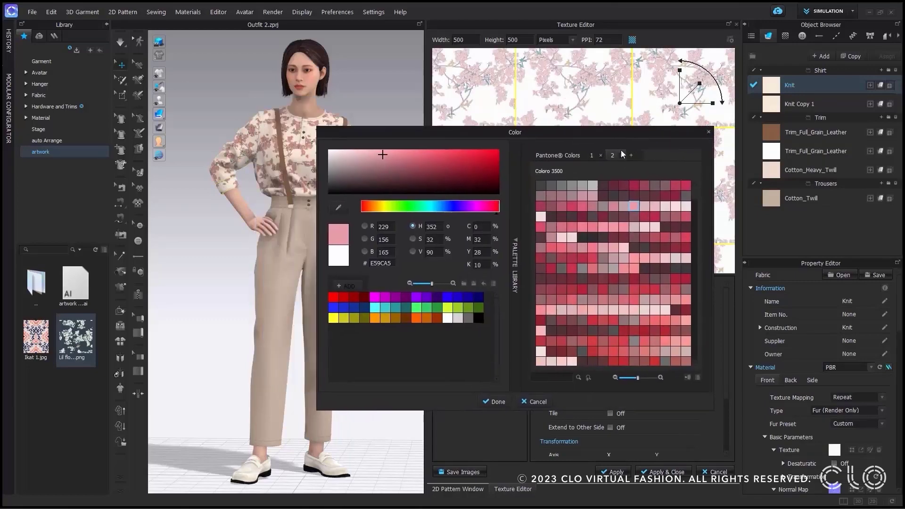
left_click(494, 403)
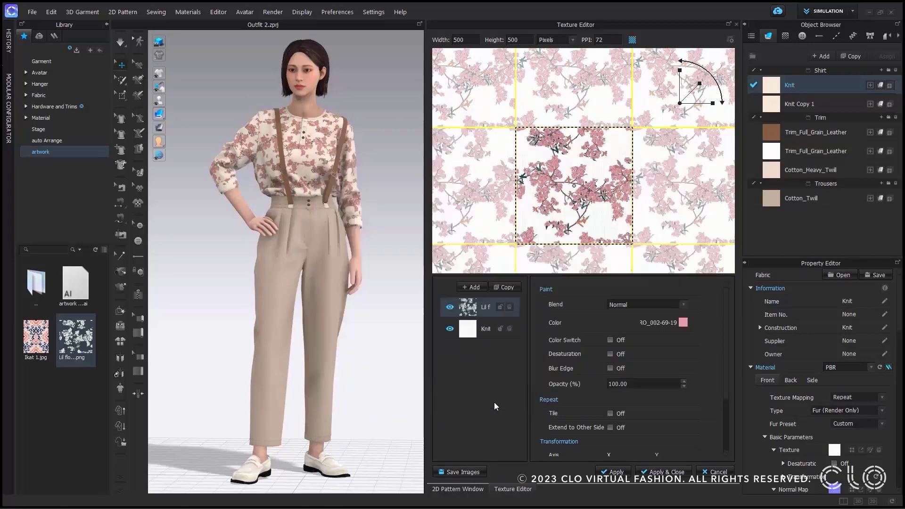
Try different blend modes on the Lil flowers layer, including Add, Difference and Overlay, and settle on Hard Light
left_click(650, 303)
left_click(646, 319)
left_click(644, 303)
left_click(647, 303)
scroll(646, 305, "down", 1)
scroll(646, 304, "down", 1)
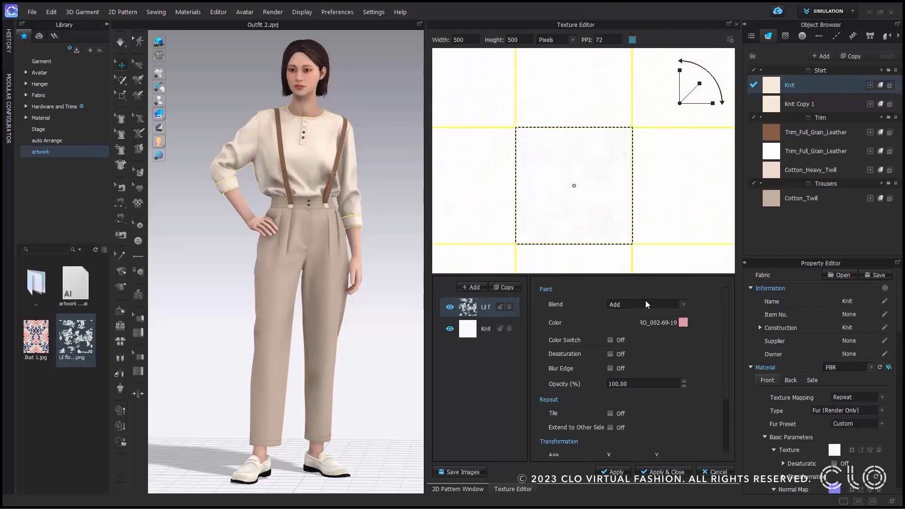
scroll(646, 305, "down", 1)
scroll(646, 304, "down", 1)
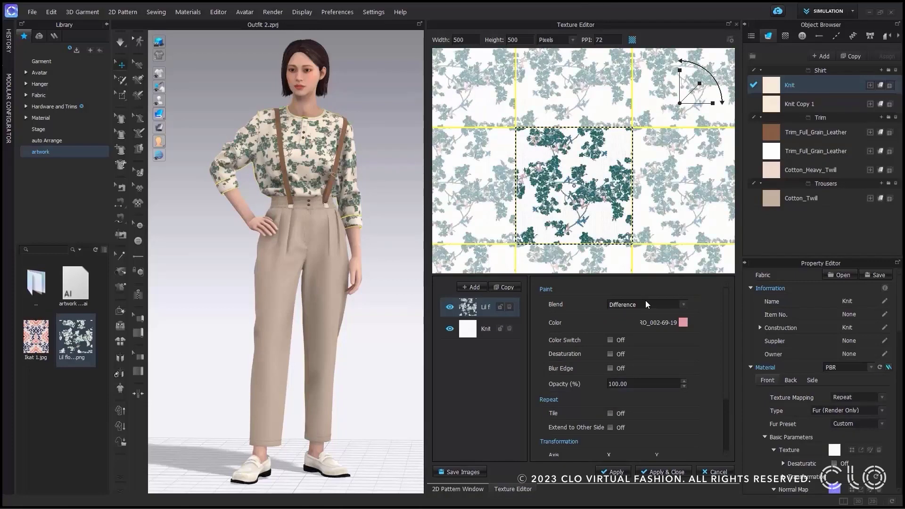
scroll(647, 304, "down", 1)
scroll(646, 304, "down", 1)
scroll(646, 304, "down", 1)
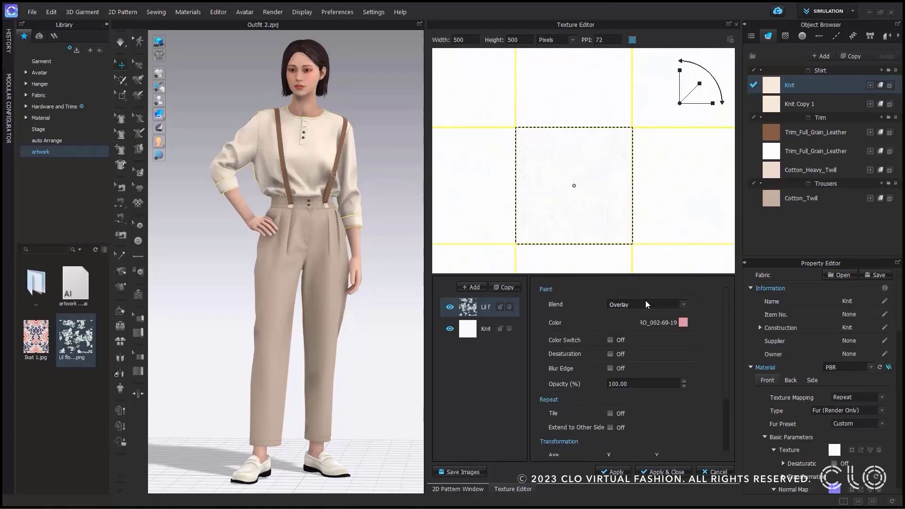
scroll(646, 305, "down", 1)
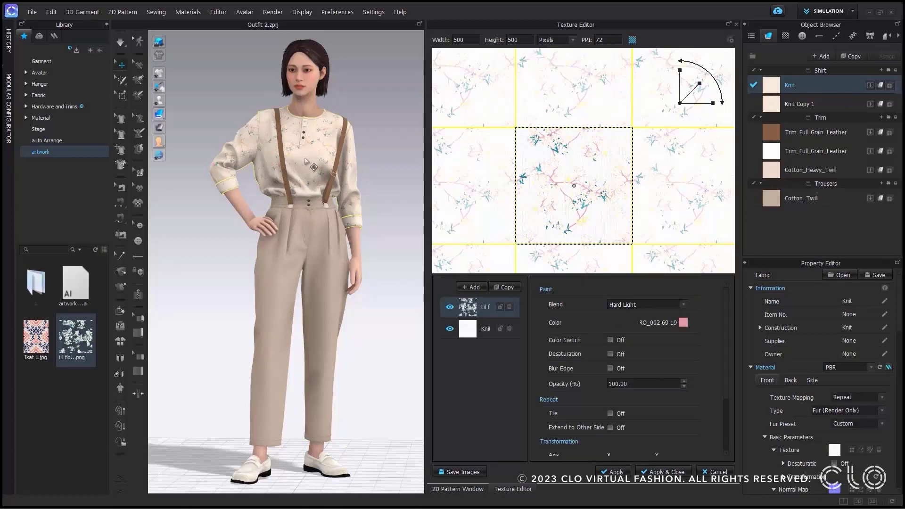
Try grey and blue swatches on the Lil flowers layer and settle on the muted purple #787594
left_click(685, 323)
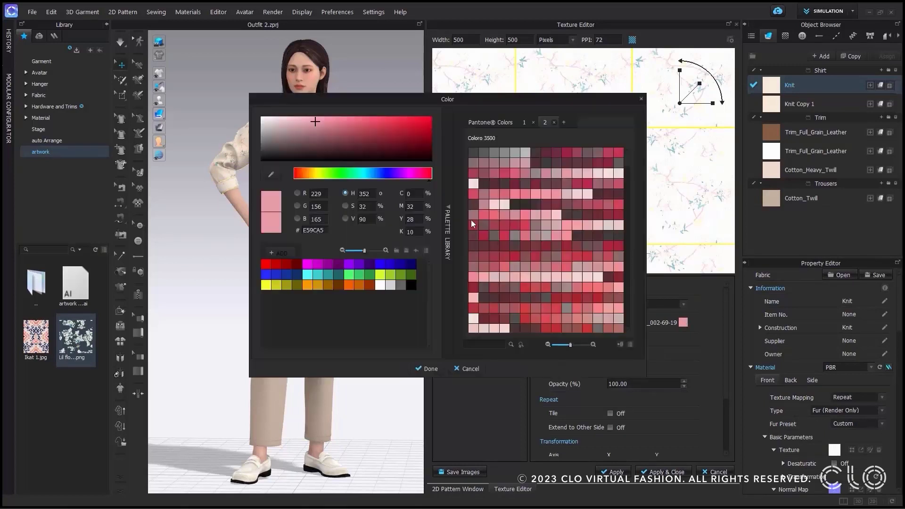
left_click(514, 154)
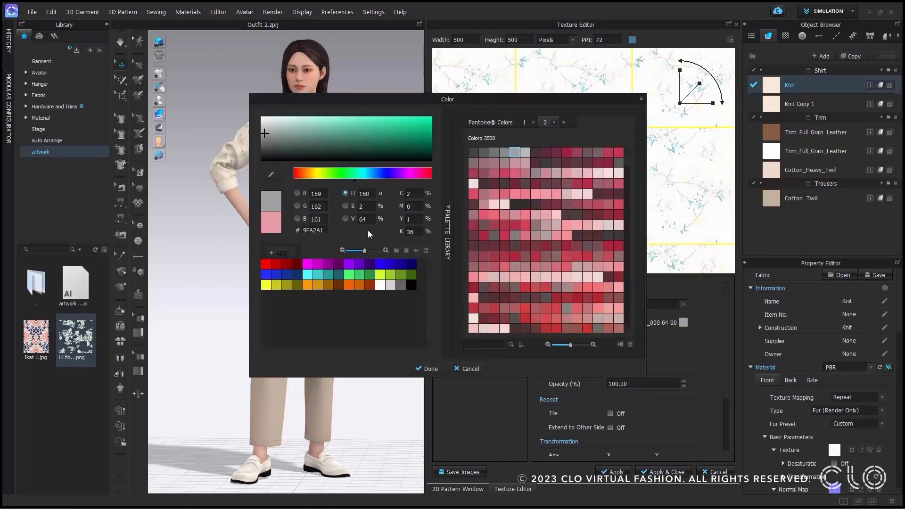
left_click(401, 264)
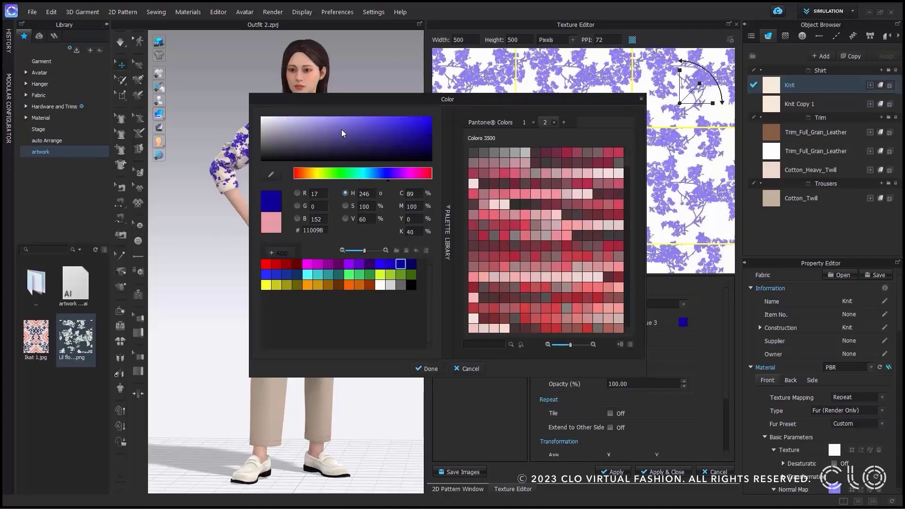
left_click_drag(331, 138, 297, 137)
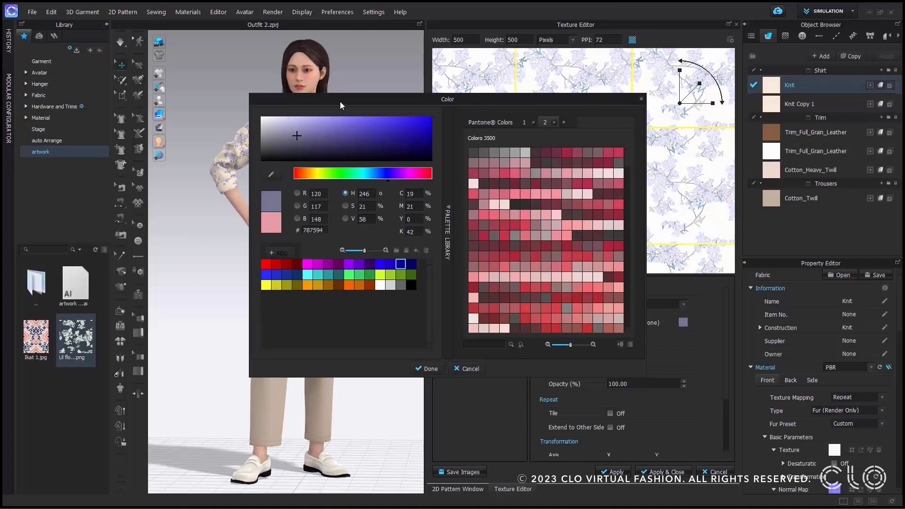
left_click_drag(341, 101, 499, 100)
left_click(587, 369)
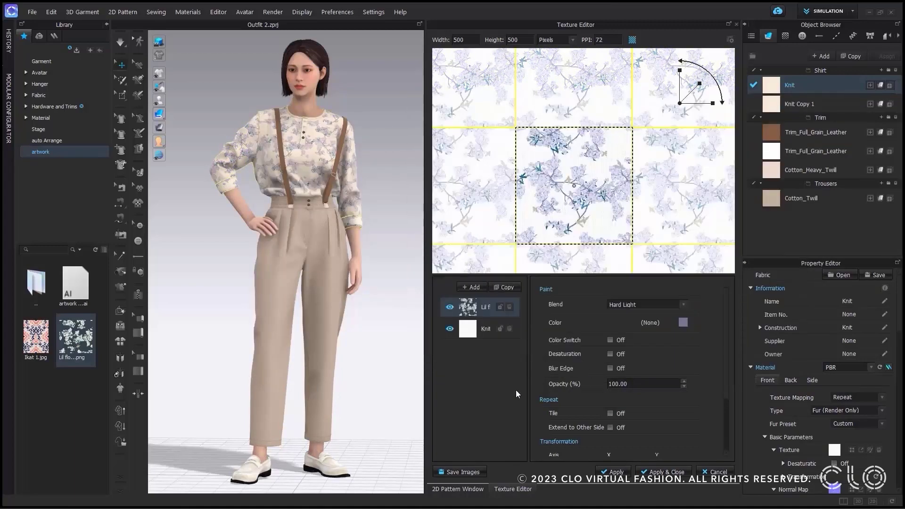
Delete the Lil flowers layer and add the artwork boards AI file to the Knit texture
left_click(507, 389)
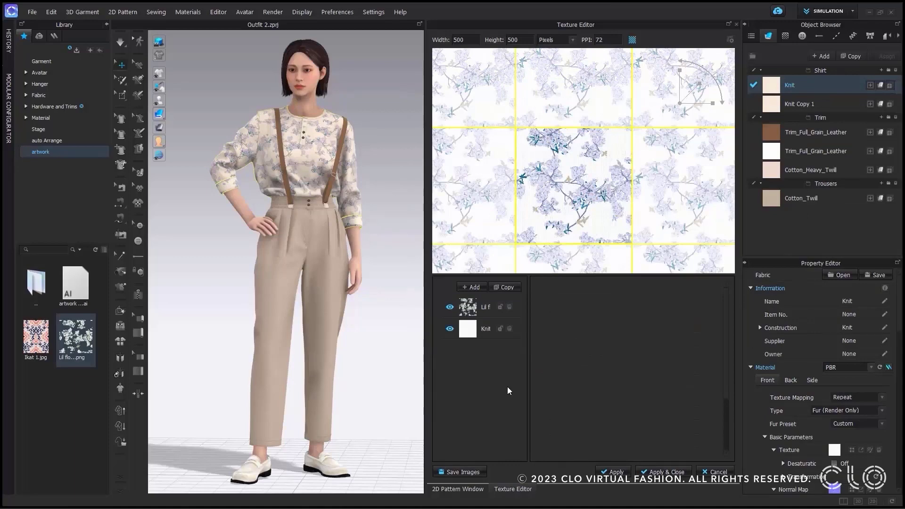
left_click(511, 307)
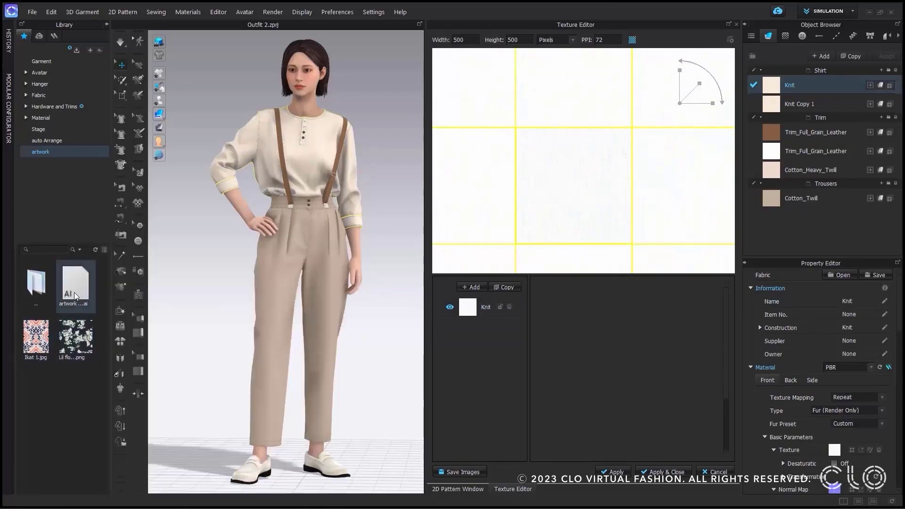
right_click(79, 294)
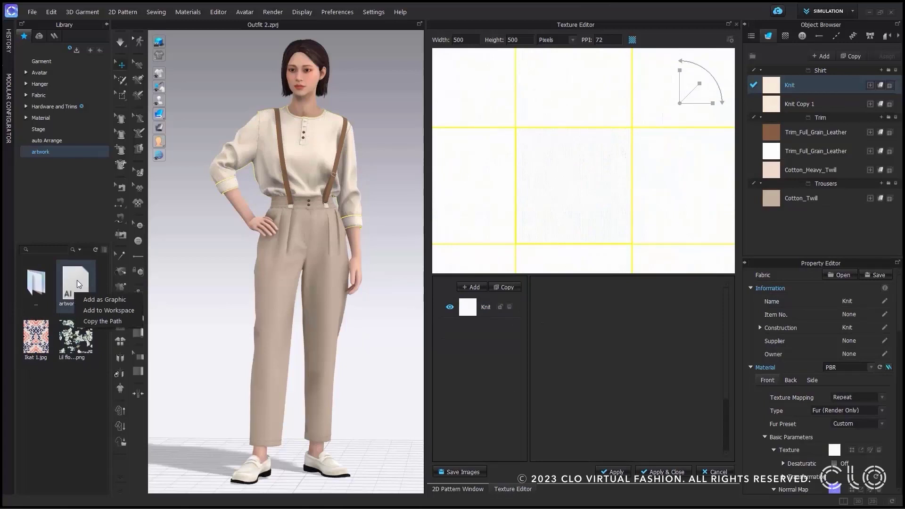
left_click(473, 287)
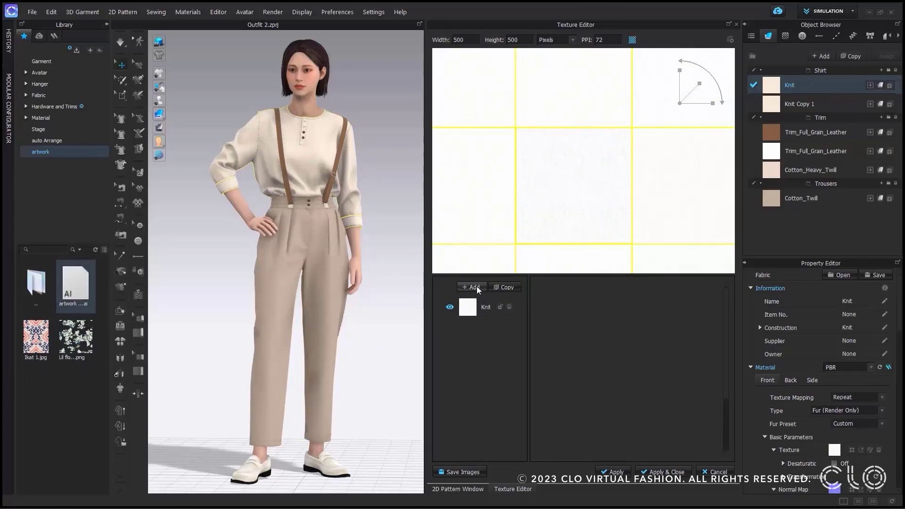
double_click(152, 98)
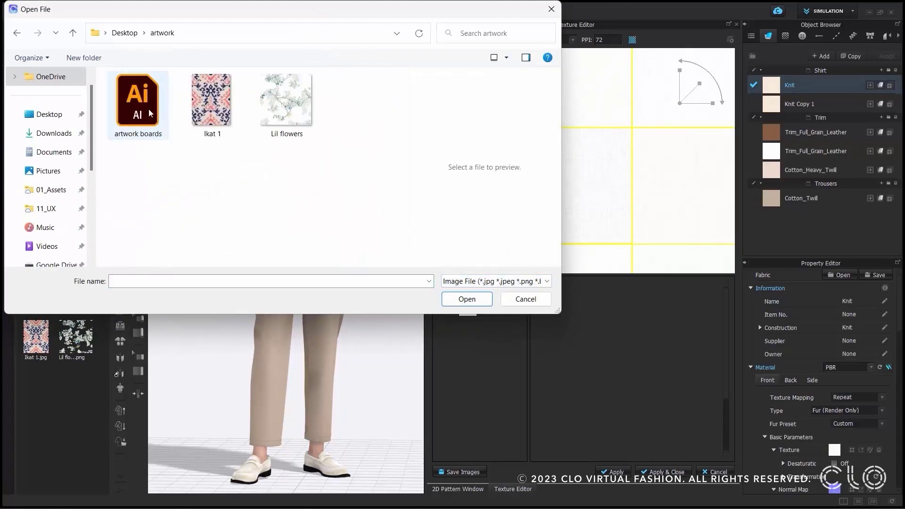
left_click(148, 109)
left_click(467, 300)
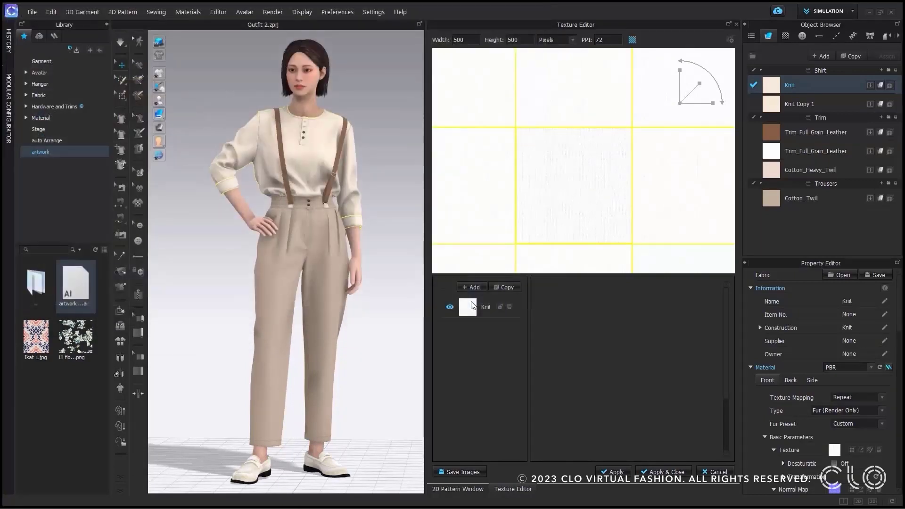
Import all three artboards, artwork boards_1, artwork boards_2 and artwork boards_3, from the AI file as texture layers
left_click(449, 165)
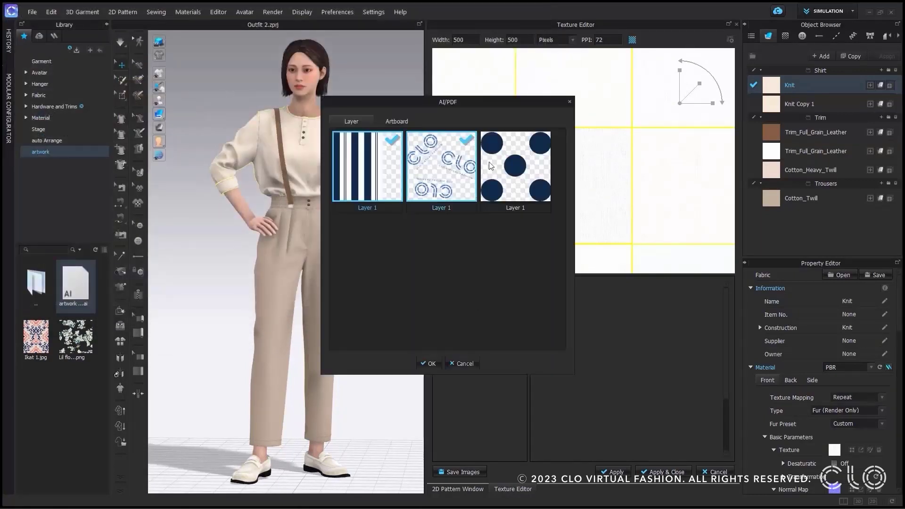
left_click(524, 169)
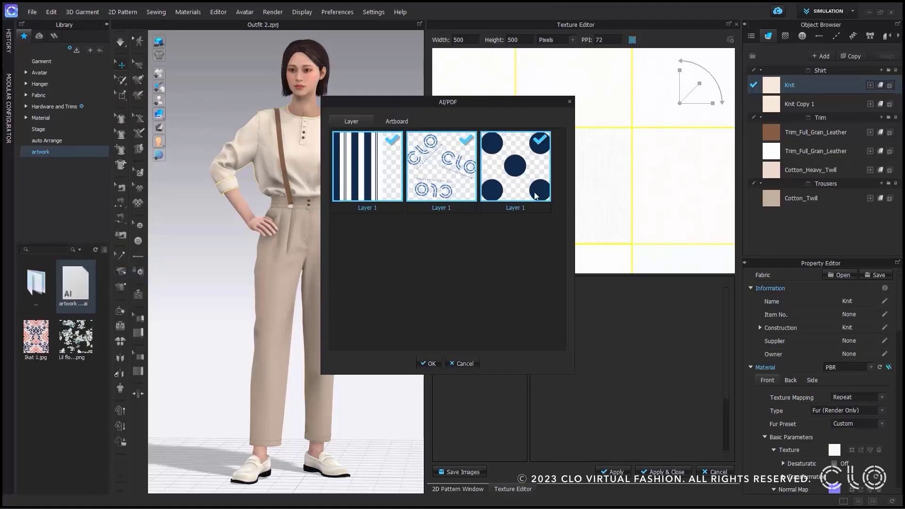
left_click(397, 121)
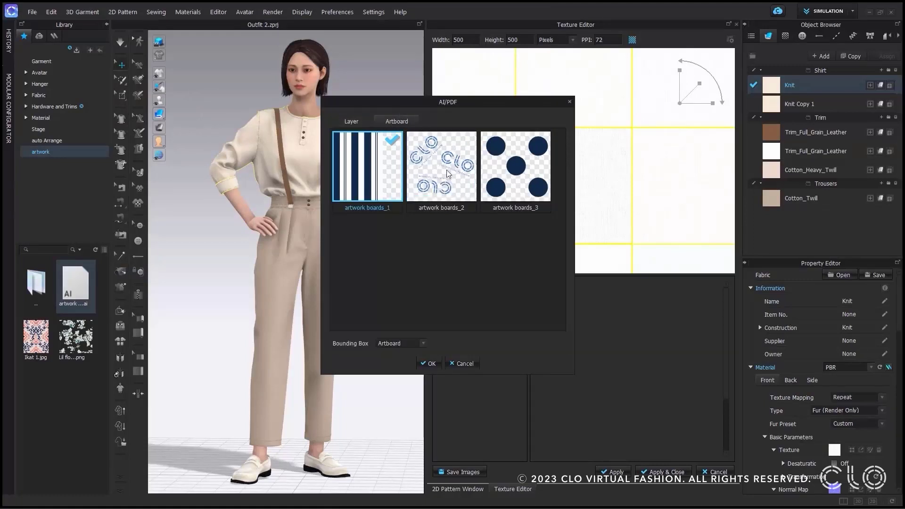
left_click(448, 173)
left_click(526, 174)
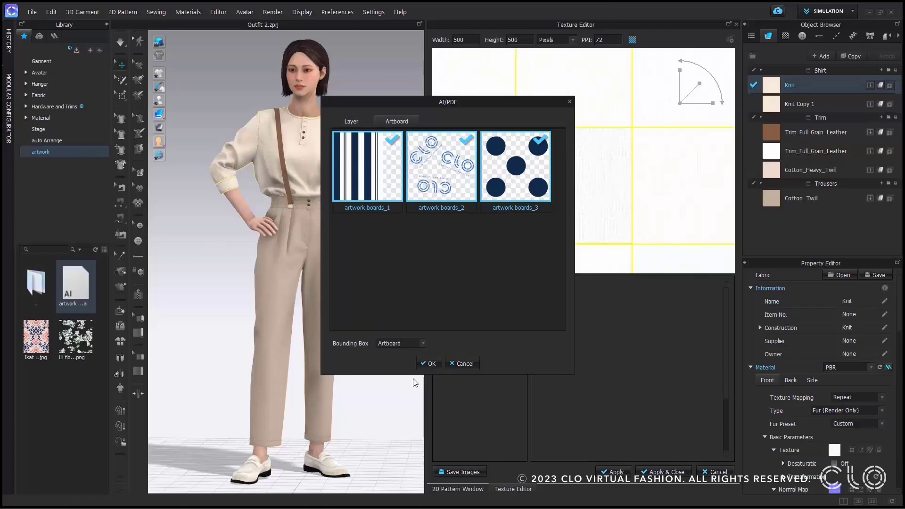
left_click(444, 187)
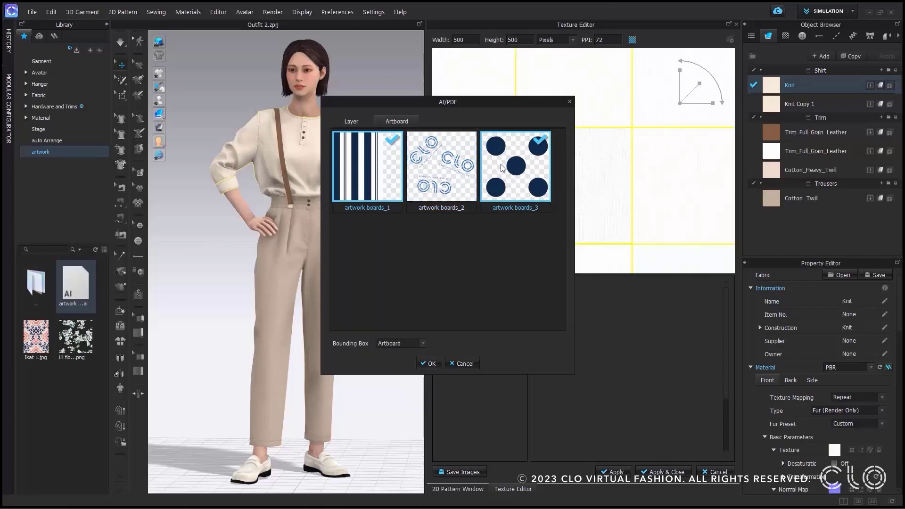
left_click(442, 166)
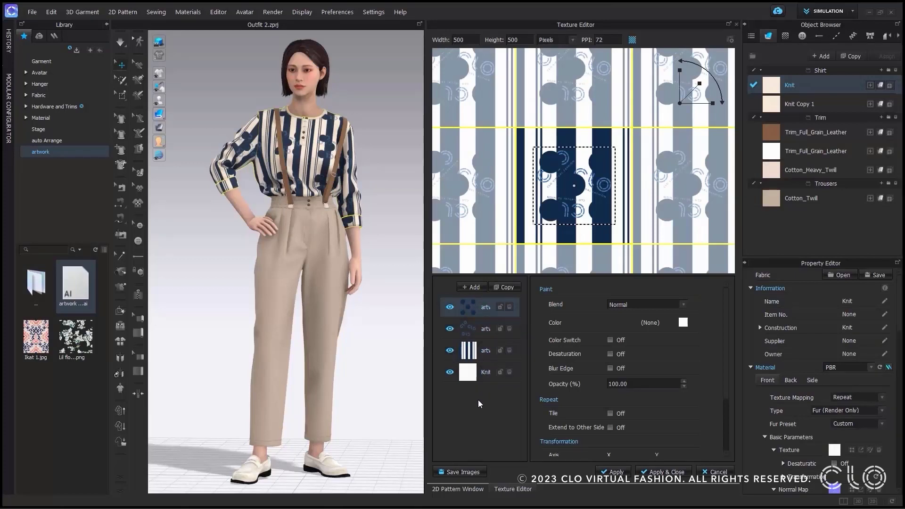
Move the dots artwork to the upper-left part of the texture tile and hide the striped artwork layer
left_click_drag(592, 174, 581, 153)
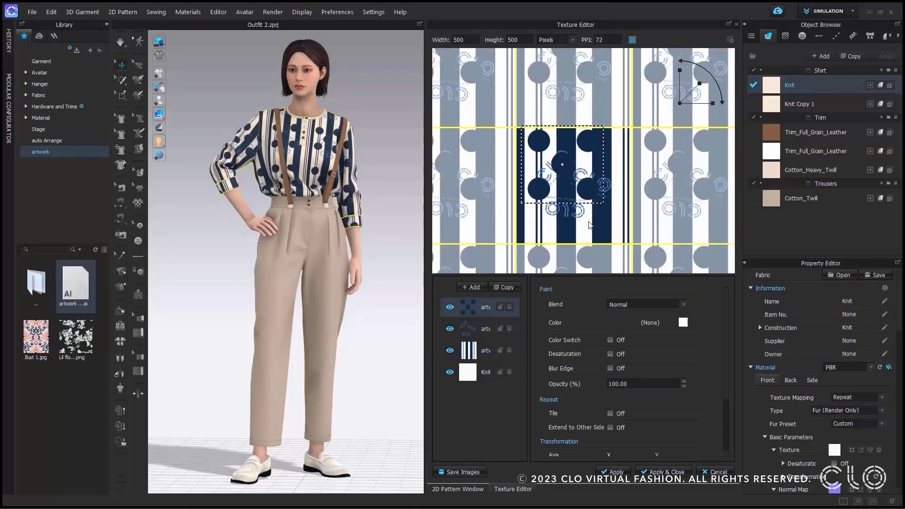
left_click(480, 348)
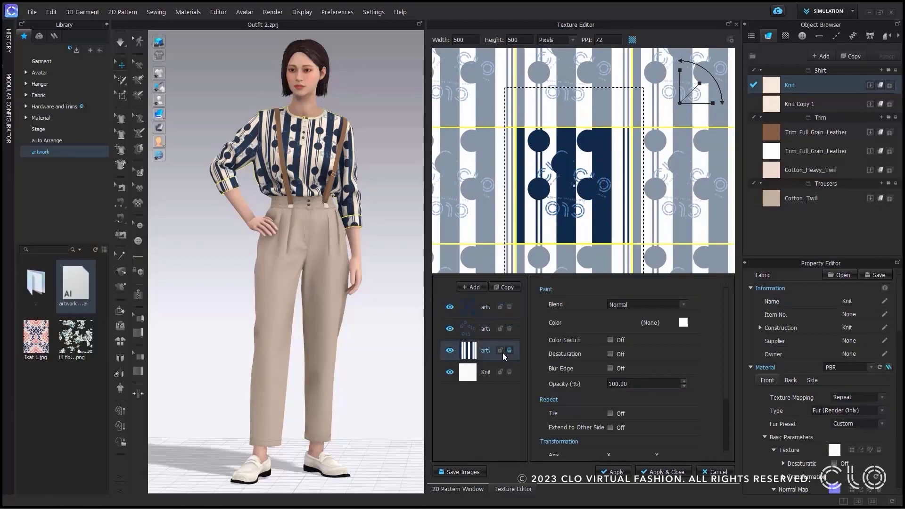
left_click(451, 351)
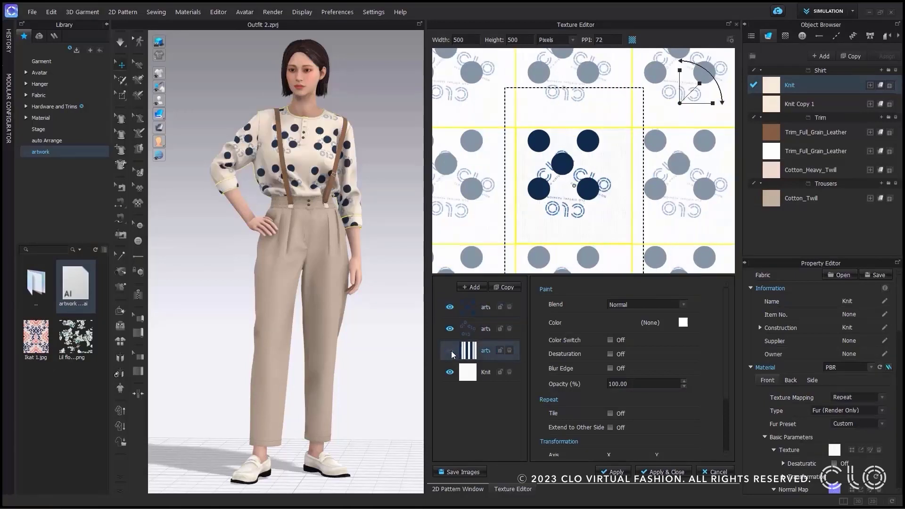
Move the CLO logo artwork toward the lower right of the texture tile and place its layer above the dots layer
left_click(476, 327)
left_click_drag(603, 184, 610, 206)
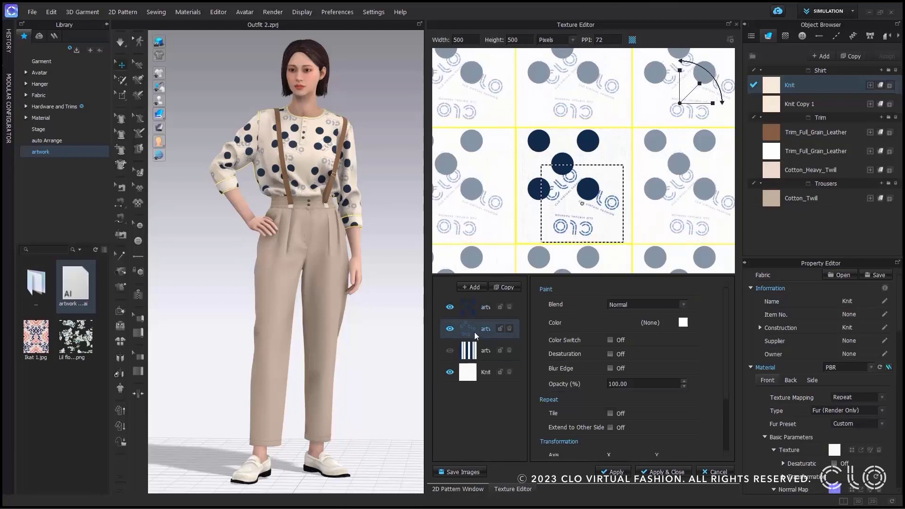
left_click_drag(471, 299, 471, 302)
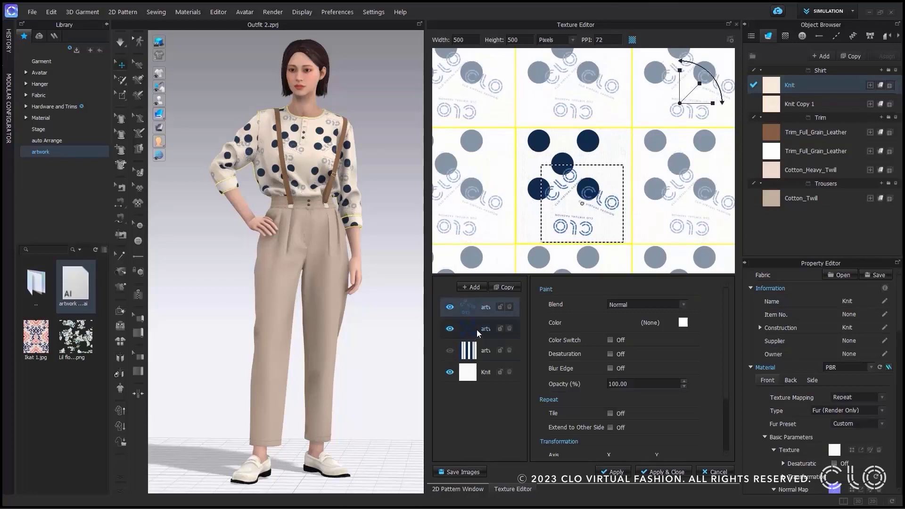
Colour the CLO logo and dots layers together with Coloro 005-29-22 (#76313E) and set their blend mode to Average
left_click(482, 329, "ctrl")
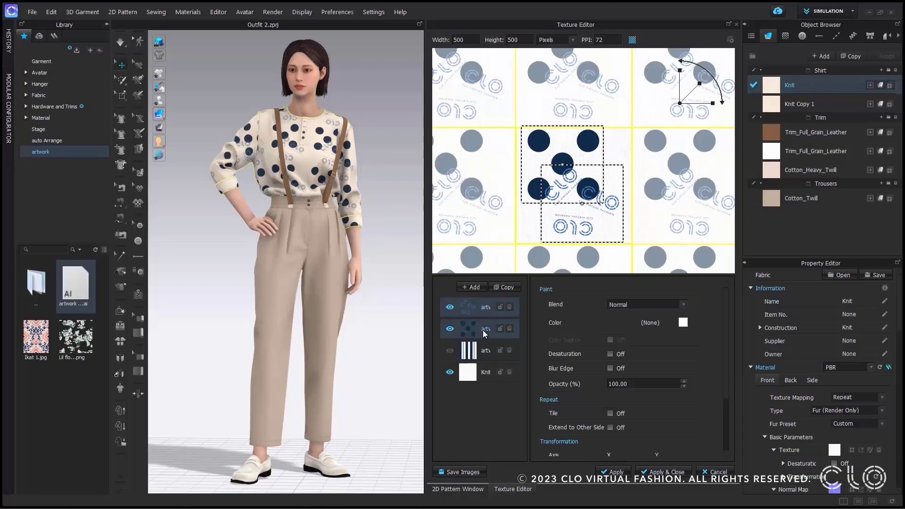
left_click(683, 322)
left_click(556, 203)
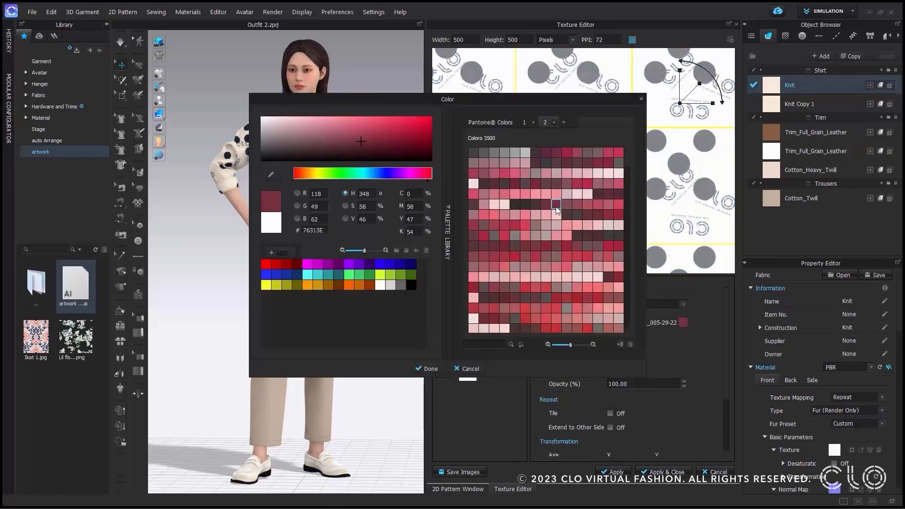
left_click(432, 369)
left_click(681, 306)
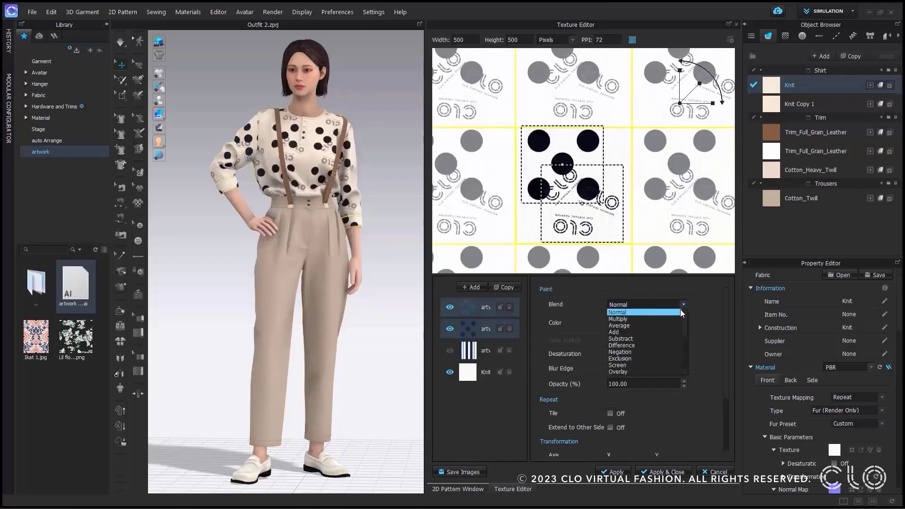
left_click(662, 327)
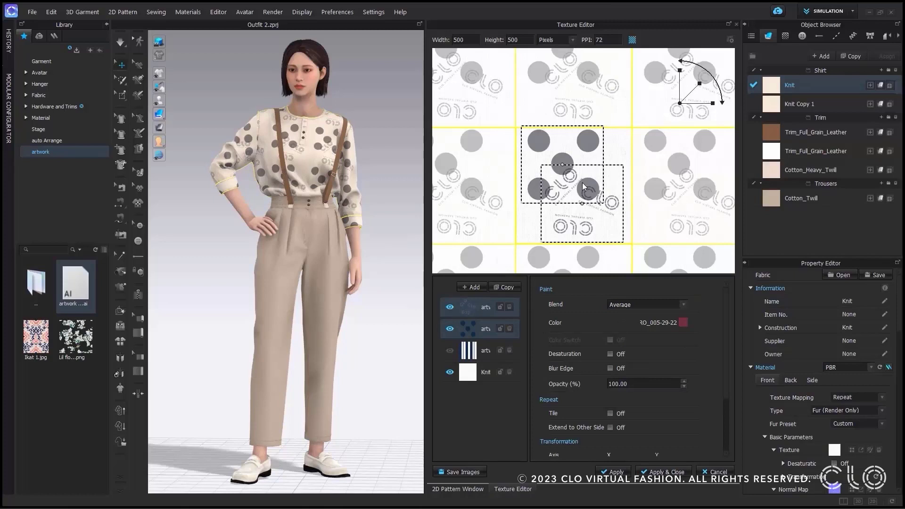
left_click(491, 375)
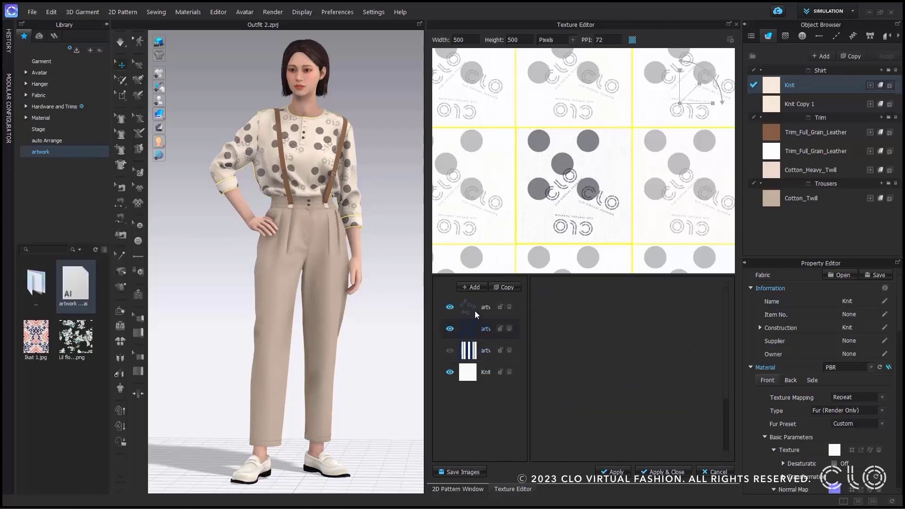
Turn on Tile for the CLO logo and dots layers together
left_click(476, 308)
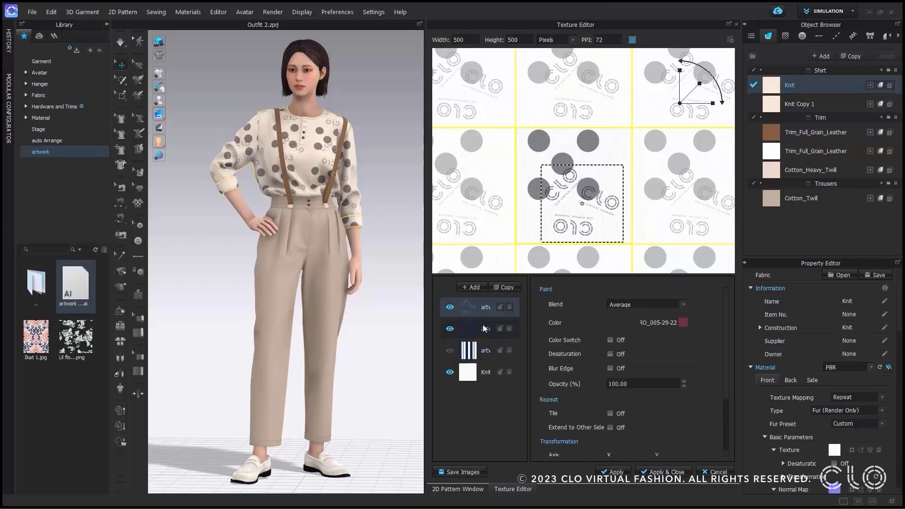
left_click(484, 330, "ctrl")
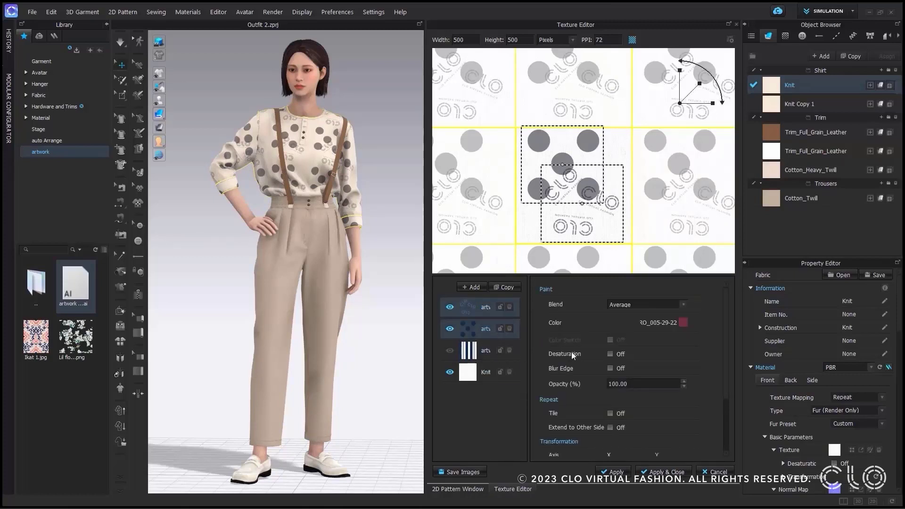
left_click(612, 414)
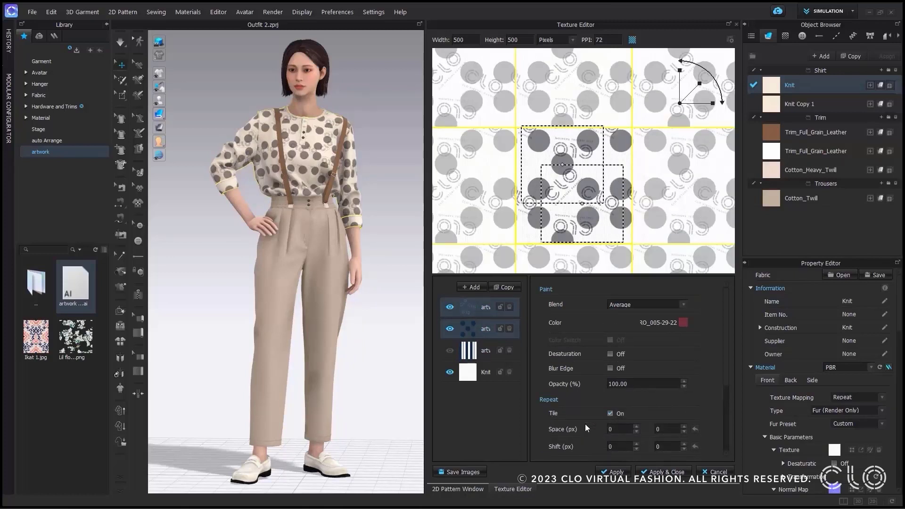
left_click(490, 384)
Scale the tiled dots layer down to about 30% of its size and shift it slightly within the texture
left_click(474, 325)
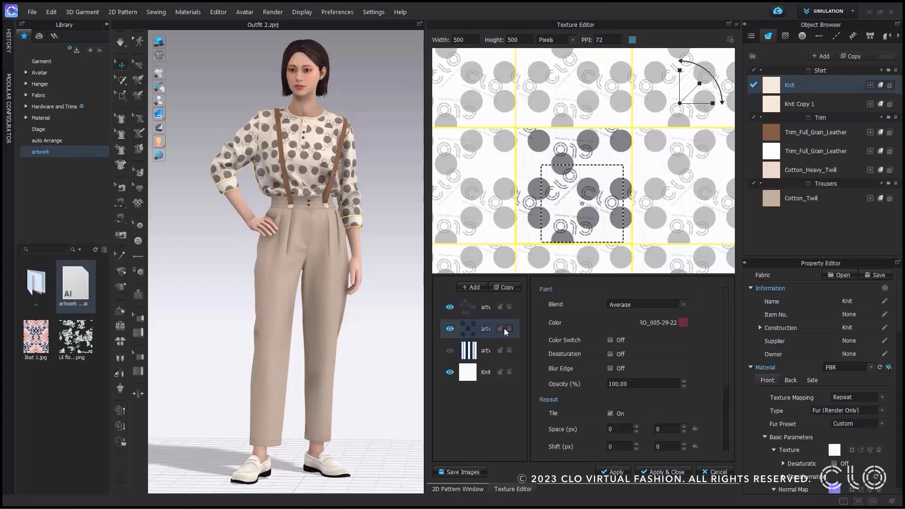
left_click_drag(700, 84, 685, 100)
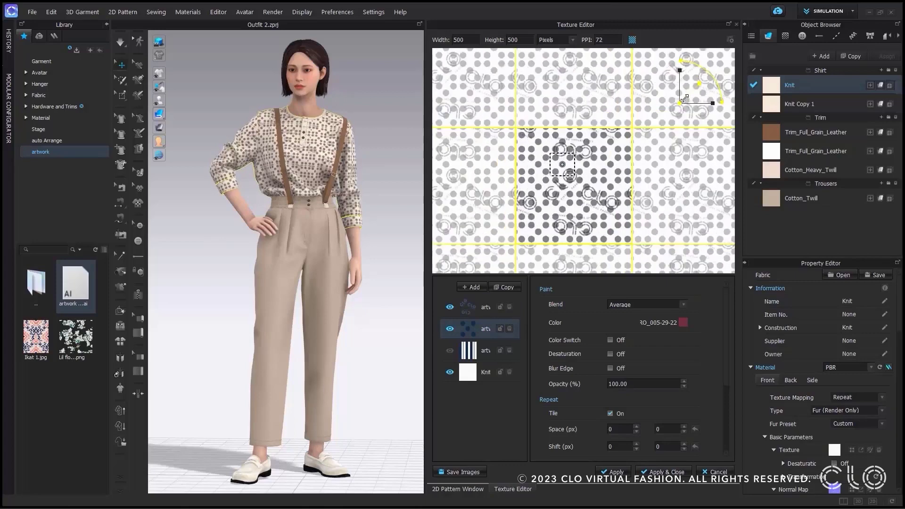
left_click_drag(563, 163, 575, 184)
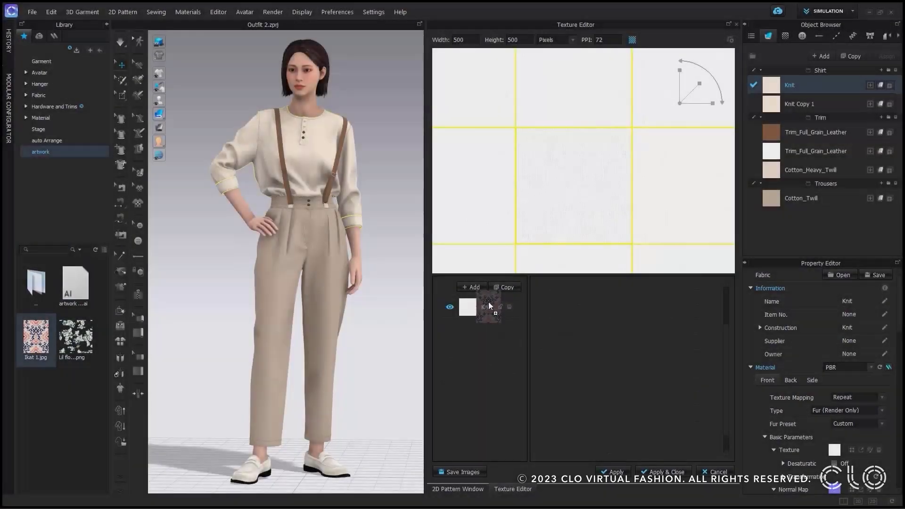
Add Ikat 1.jpg to the Knit texture at about 469 x 628 px and fit the canvas size to that layer
left_click_drag(488, 302, 495, 335)
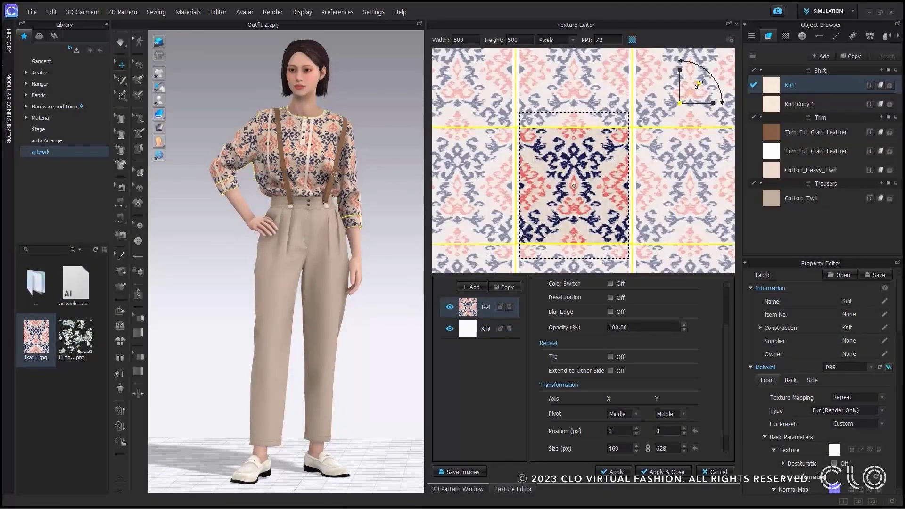
right_click(468, 309)
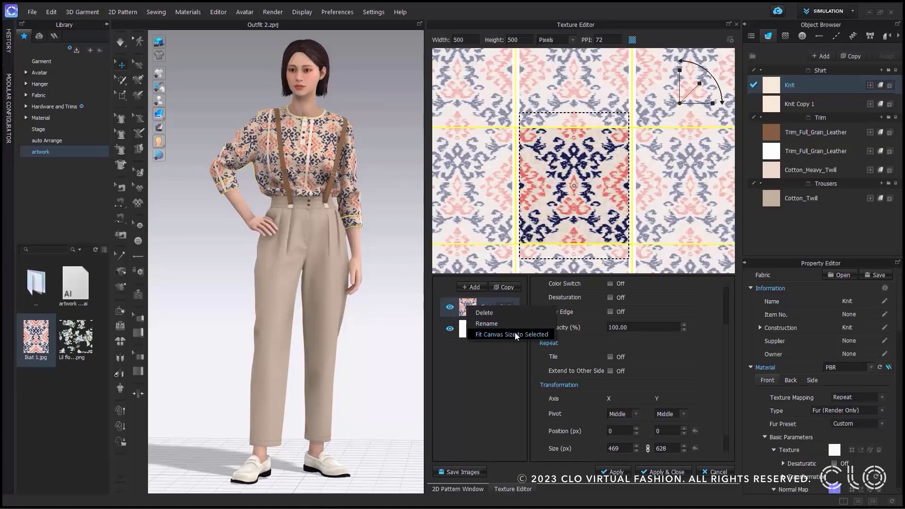
left_click(519, 337)
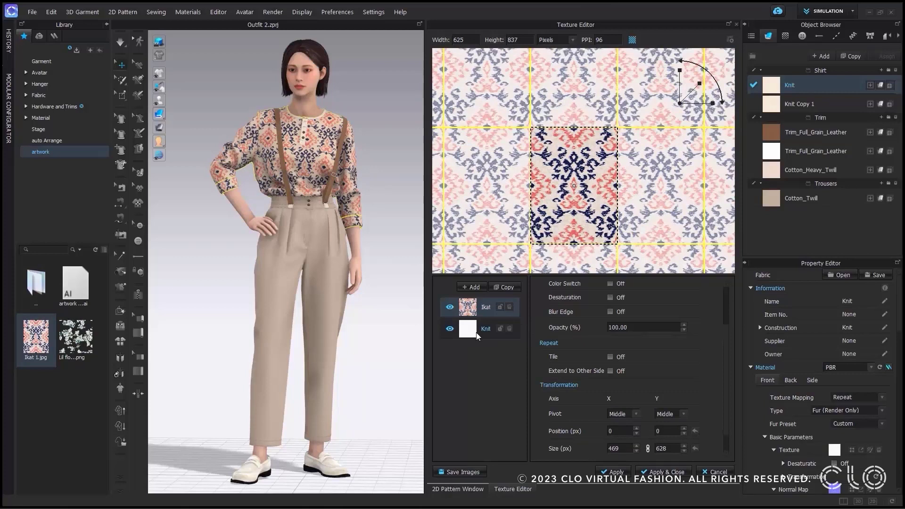
Try the Add, Difference, Exclusion and Overlay blend modes on the Ikat layer, settle on Hard Light, and apply the texture
scroll(646, 386, "up", 2)
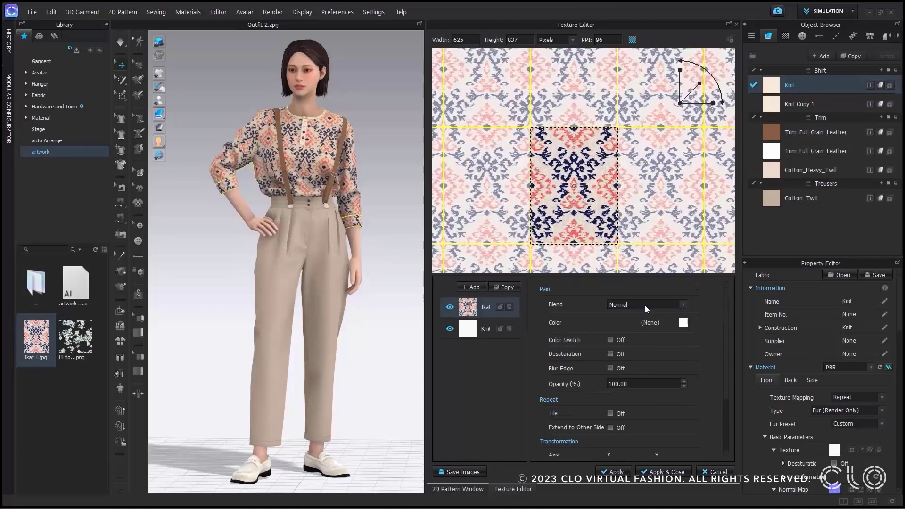
scroll(645, 305, "down", 2)
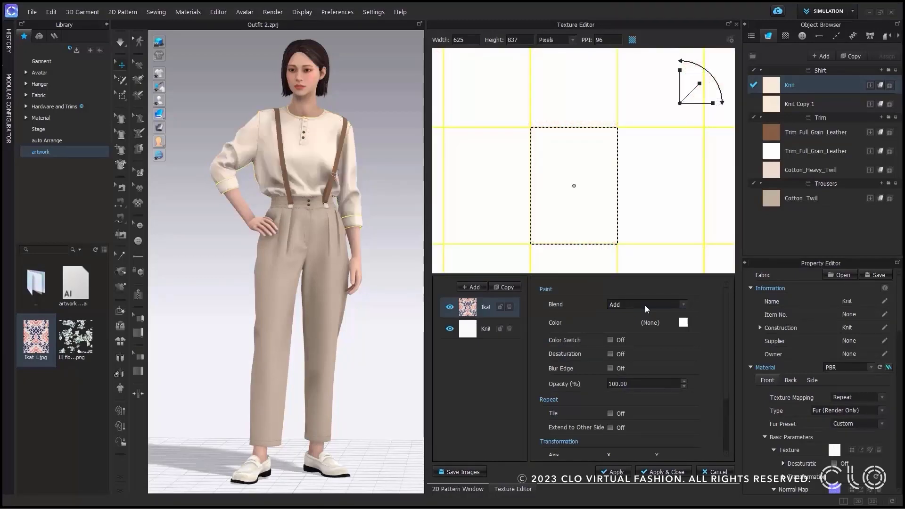
scroll(646, 305, "down", 2)
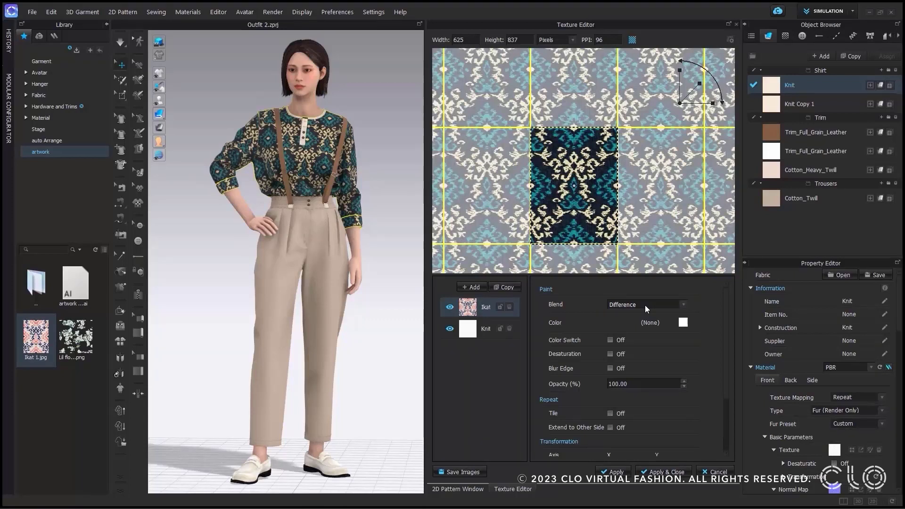
scroll(653, 305, "down", 1)
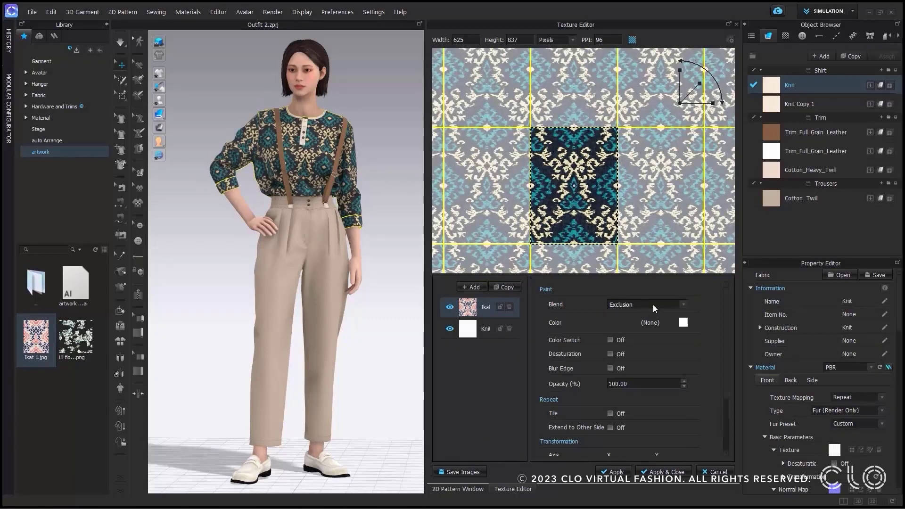
scroll(652, 305, "down", 3)
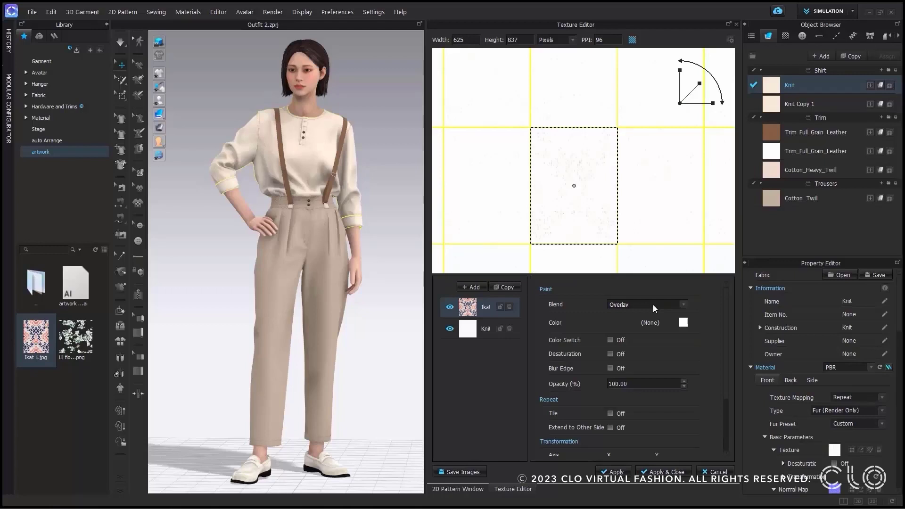
scroll(652, 304, "down", 1)
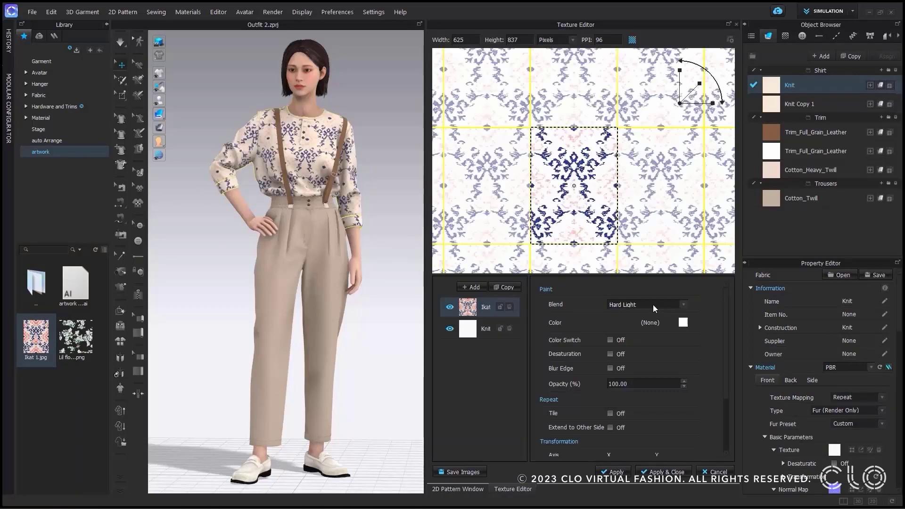
left_click(475, 396)
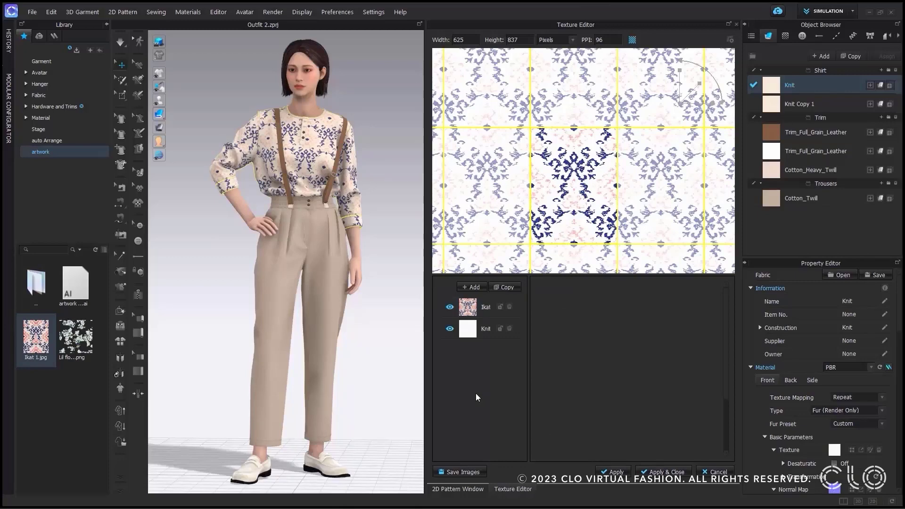
left_click(663, 473)
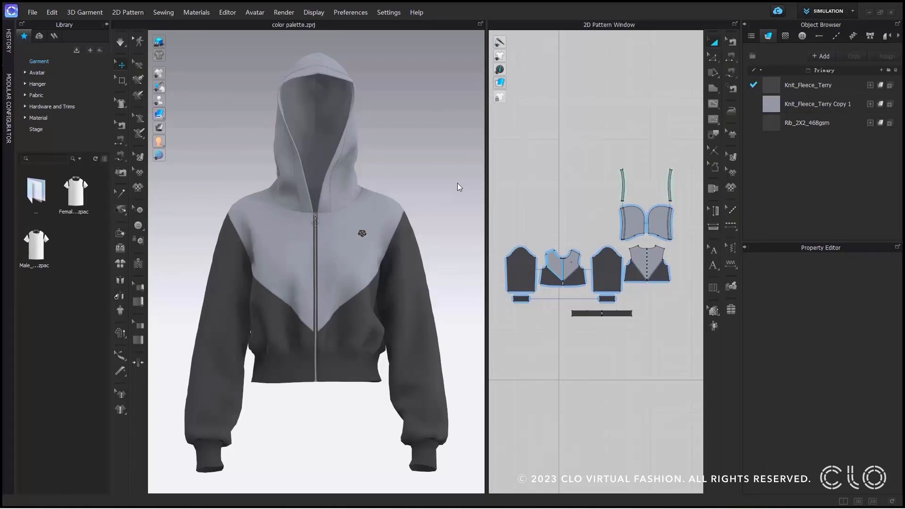
Recolour the Knit_Fleece_Terry fabric with the dark purple saved swatch, RO_141-24-20 (#4C3254), and apply it
left_click(779, 90)
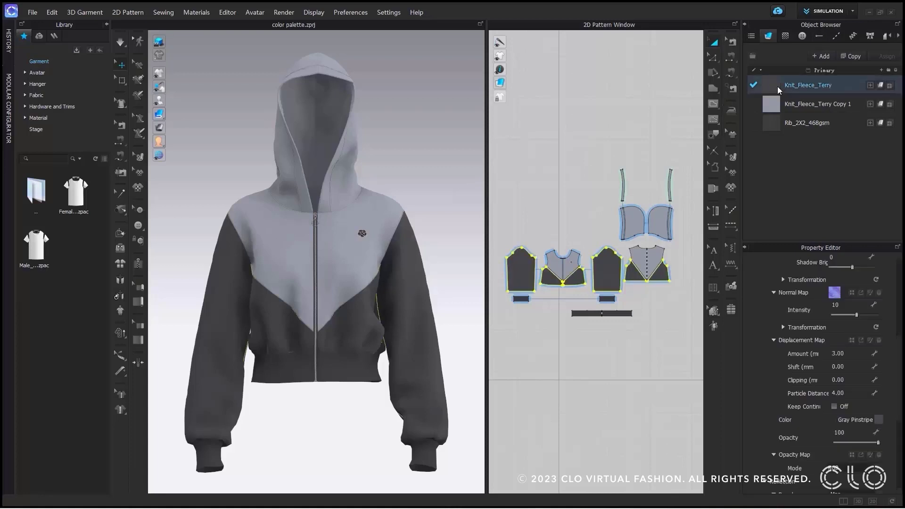
left_click(879, 421)
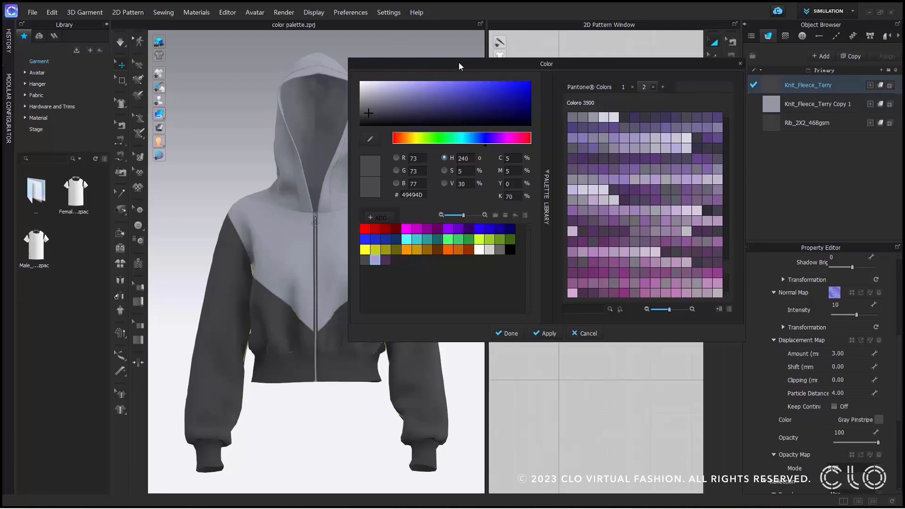
left_click(386, 261)
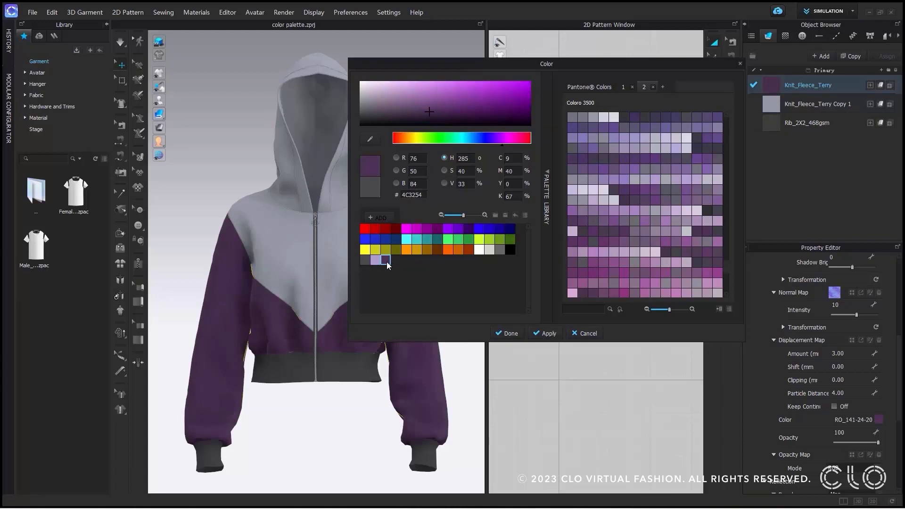
left_click(545, 335)
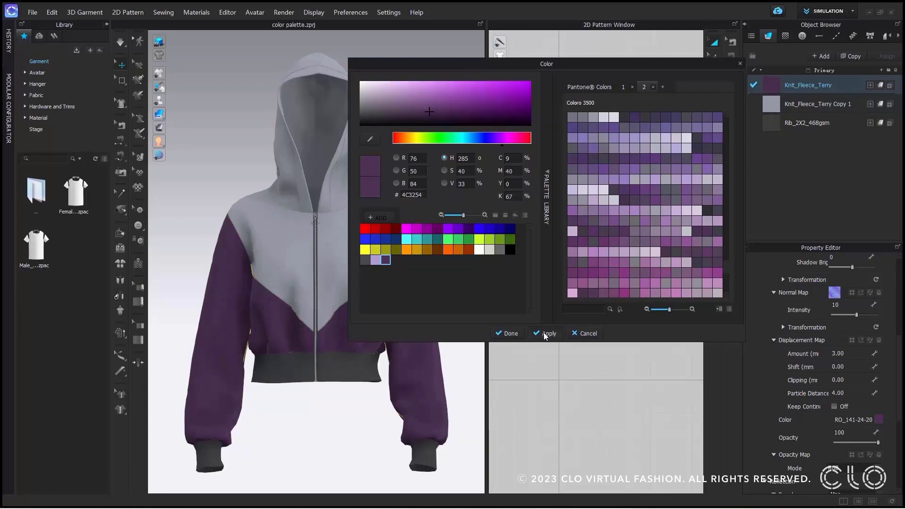
Recolour Rib_2X2_468gsm with the dark purple #4C3254 swatch and Knit_Fleece_Terry Copy 1 with the lavender #AD9FD0 swatch
left_click(769, 122)
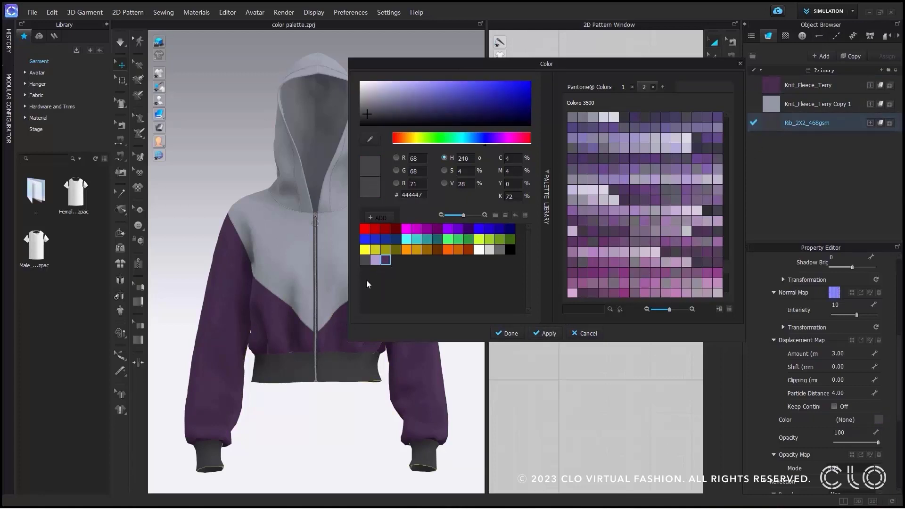
left_click(386, 259)
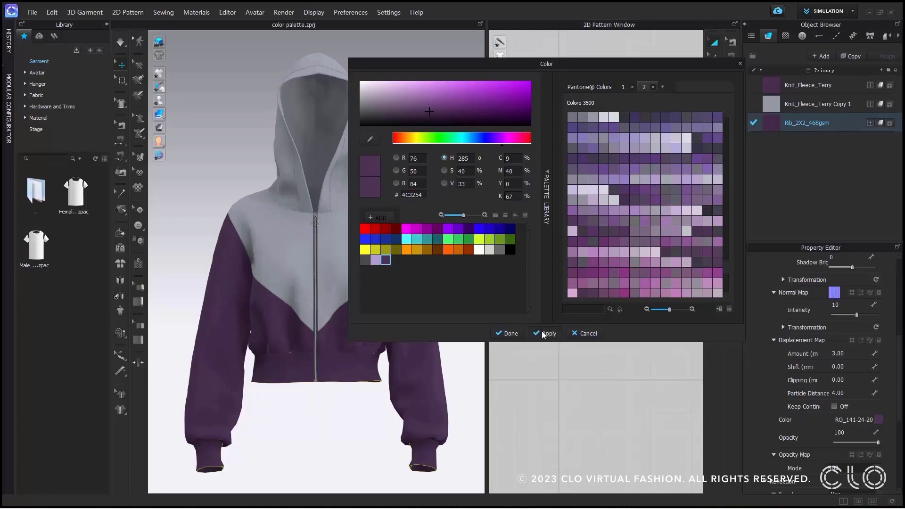
left_click(777, 106)
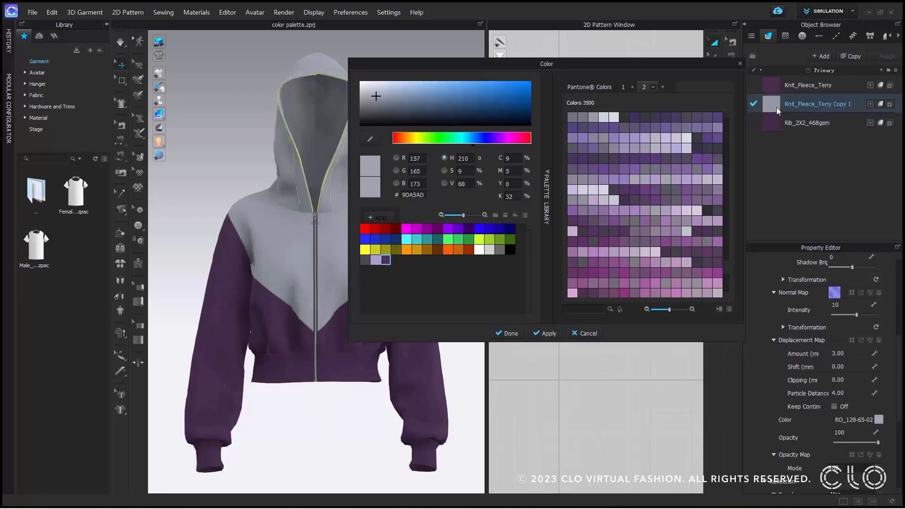
left_click(375, 259)
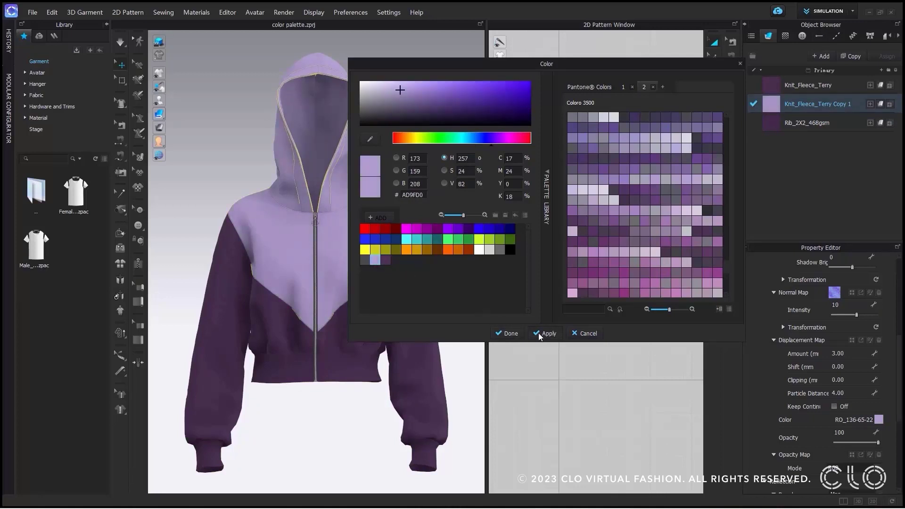
Recolour the teeth of the hoodie's front zipper with the dark purple swatch, RO_141-24-20, and apply it
scroll(323, 217, "up", 5)
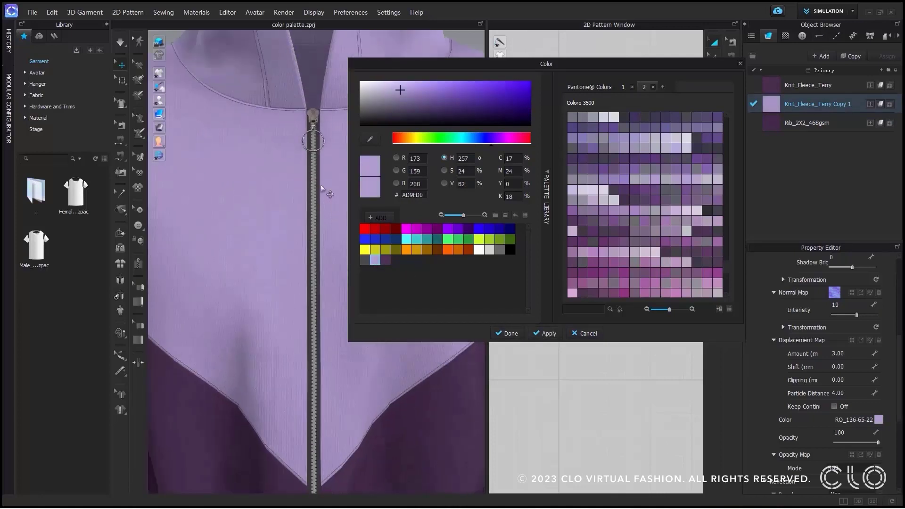
scroll(320, 185, "up", 3)
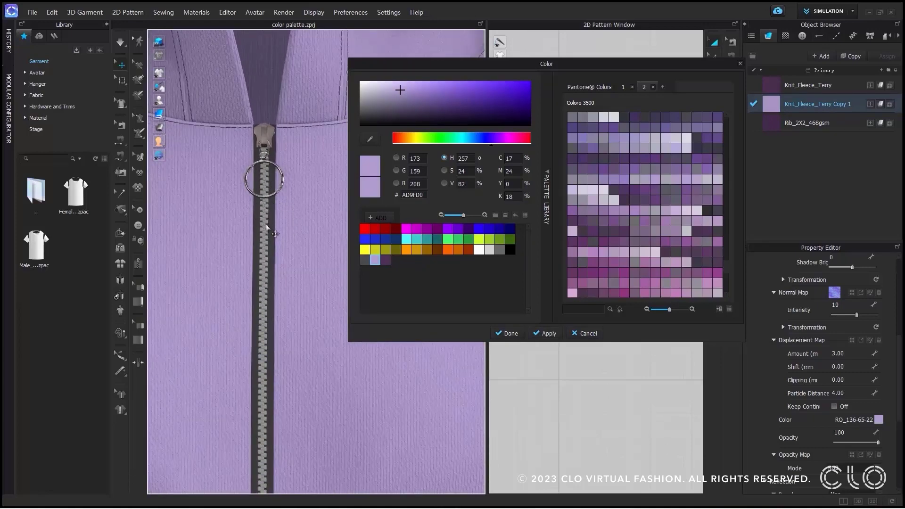
left_click(267, 229)
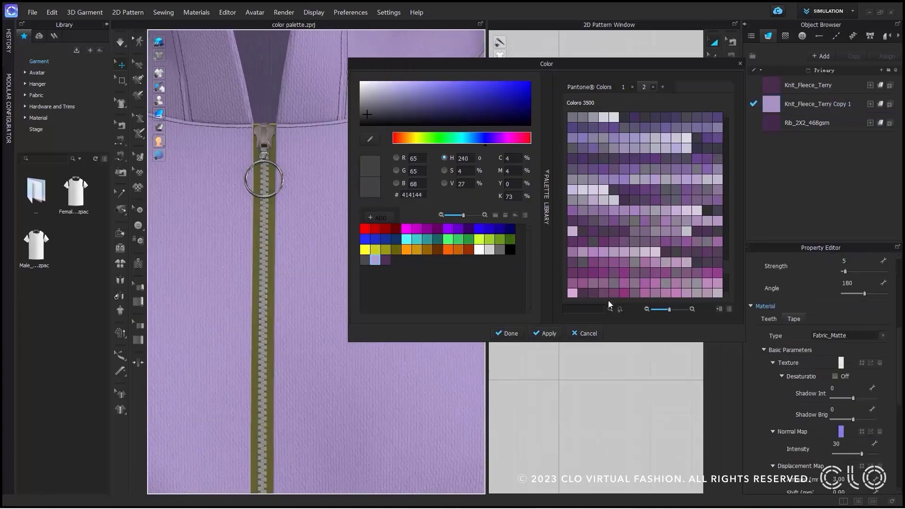
left_click(770, 319)
scroll(884, 449, "down", 5)
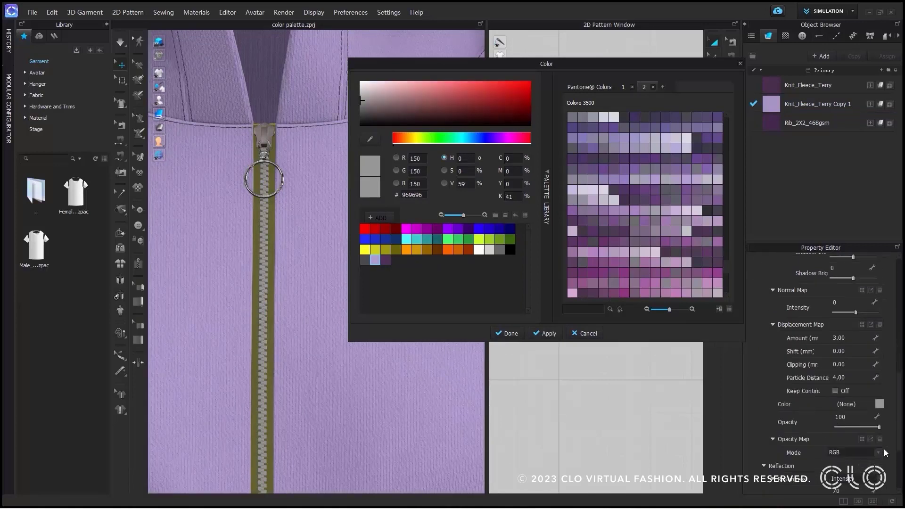
left_click(389, 259)
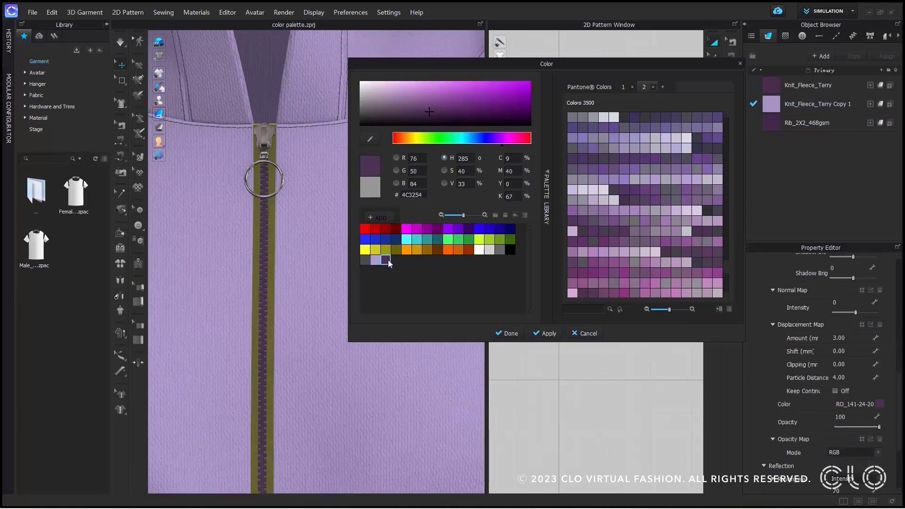
left_click(549, 333)
Recolour the front zipper's tape with the lavender #AD9FD0 swatch, apply it, and finish the colour editing
scroll(804, 314, "up", 3)
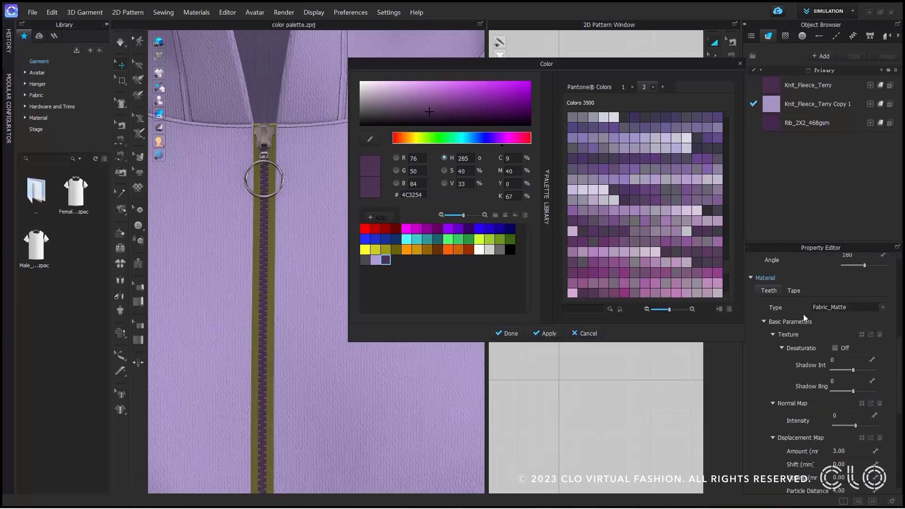
left_click(795, 290)
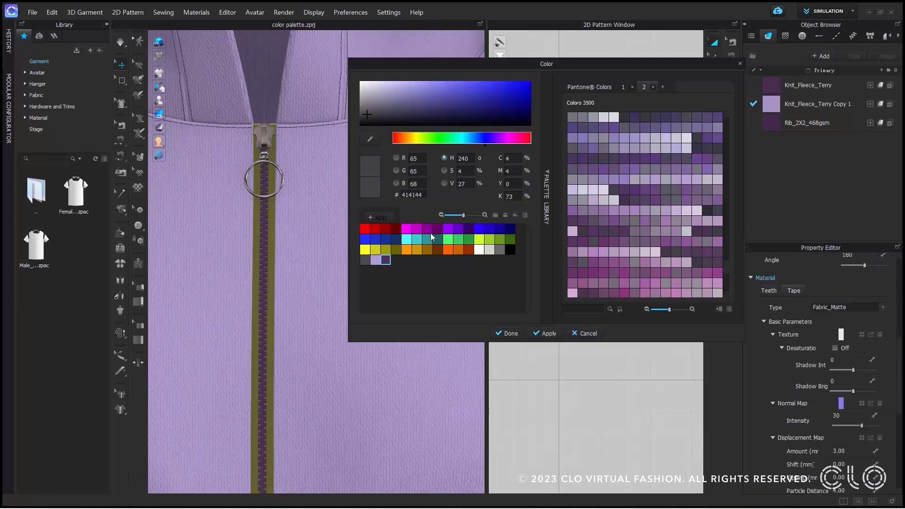
left_click(377, 259)
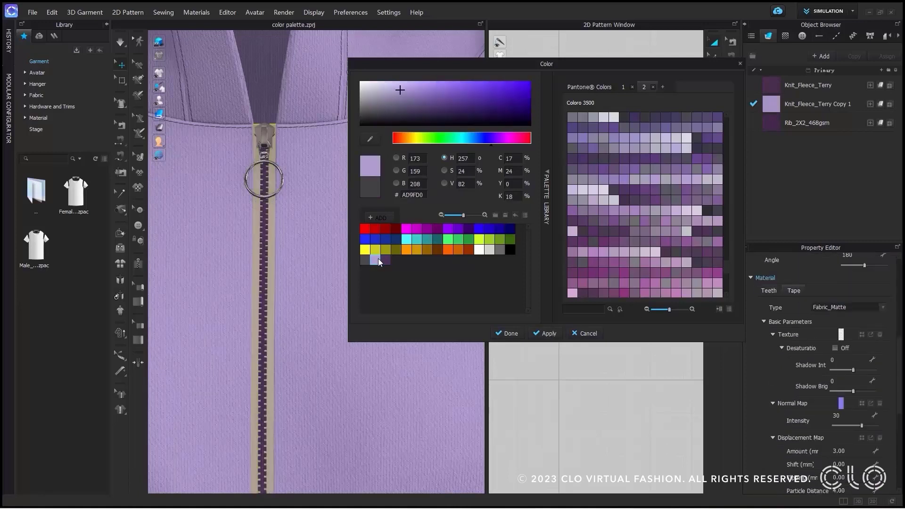
left_click(547, 337)
scroll(306, 222, "down", 10)
scroll(286, 197, "down", 3)
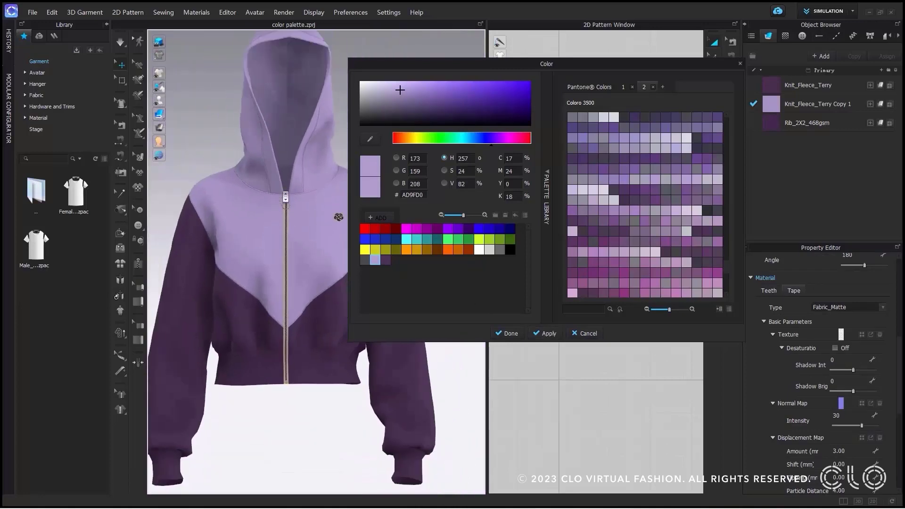
scroll(286, 197, "down", 2)
right_click_drag(286, 197, 267, 203)
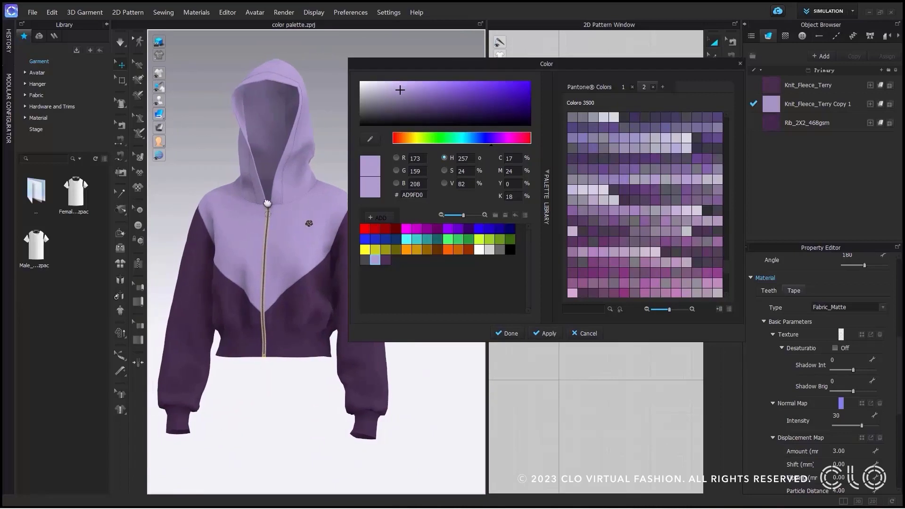
left_click_drag(522, 62, 568, 60)
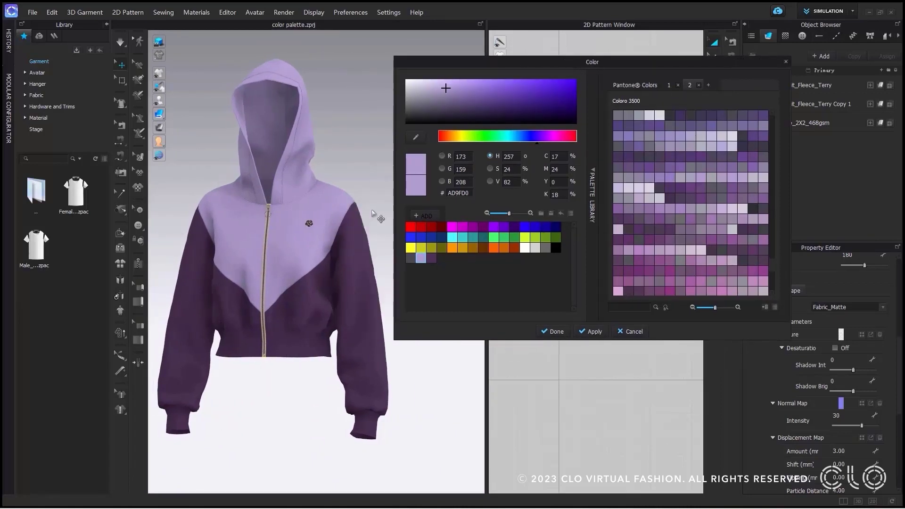
left_click(555, 332)
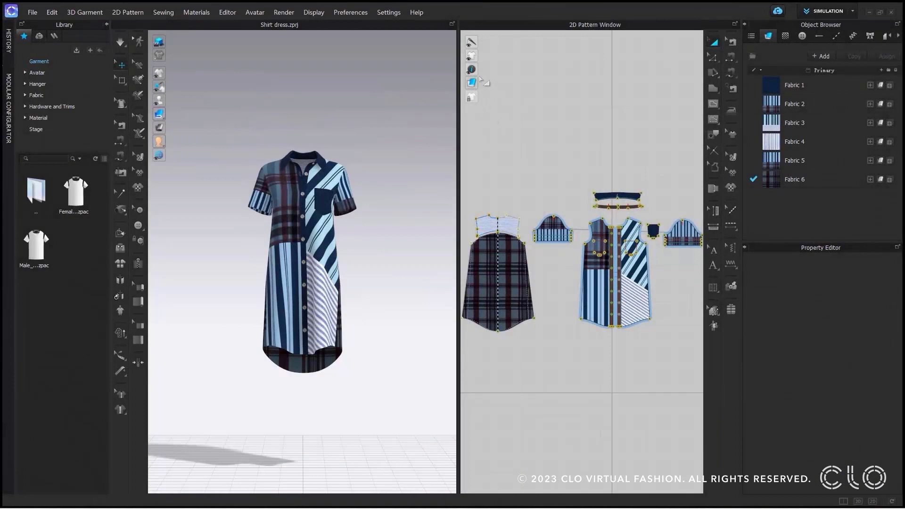
Display the pattern names on the shirt dress's 2D patterns and hide their fabric textures
left_click(485, 71)
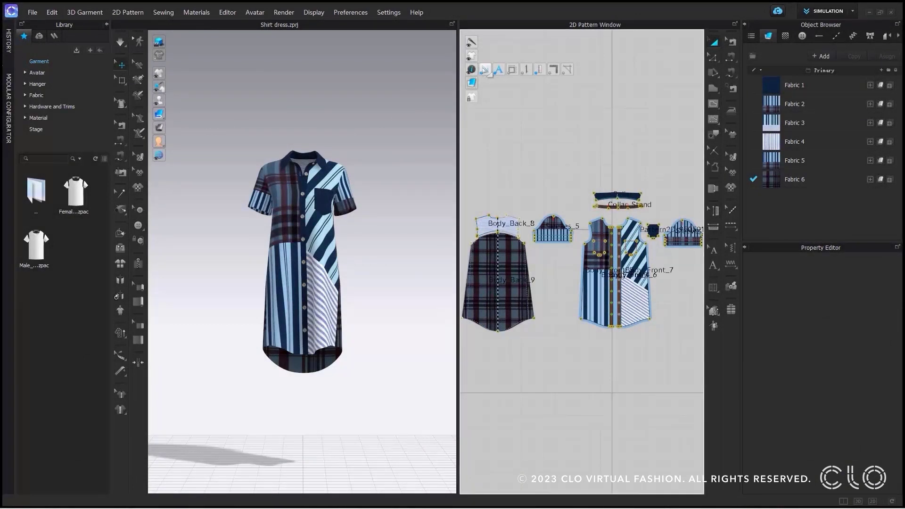
left_click(486, 83)
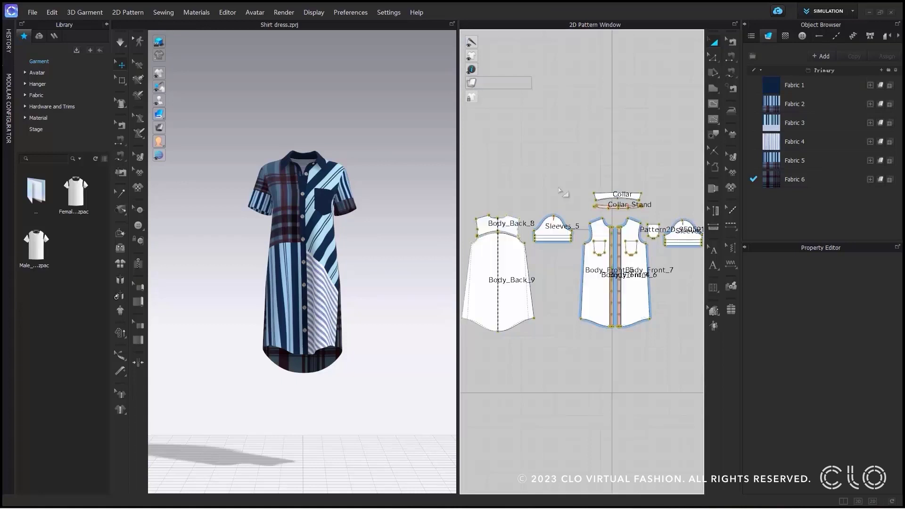
scroll(626, 256, "up", 5)
middle_click_drag(626, 256, 577, 195)
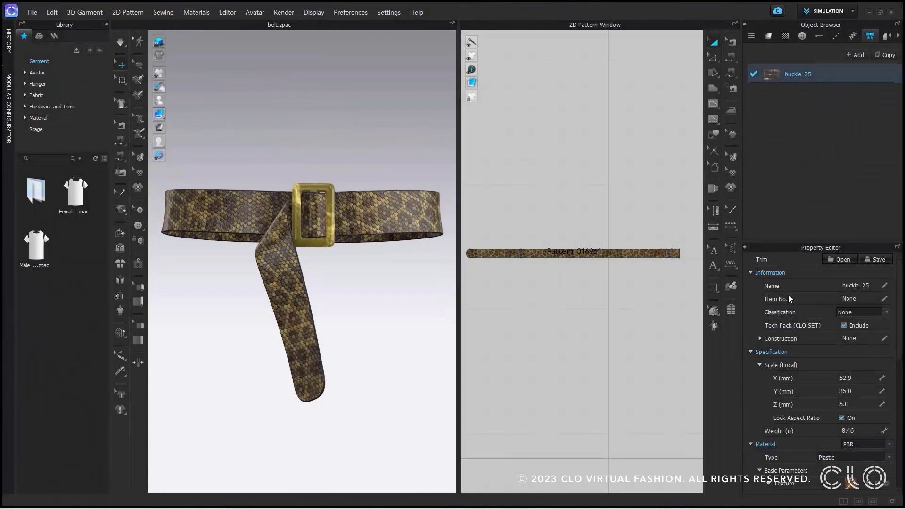
Expand the Construction information of the buckle_25 trim and open its Composition for editing
left_click(760, 339)
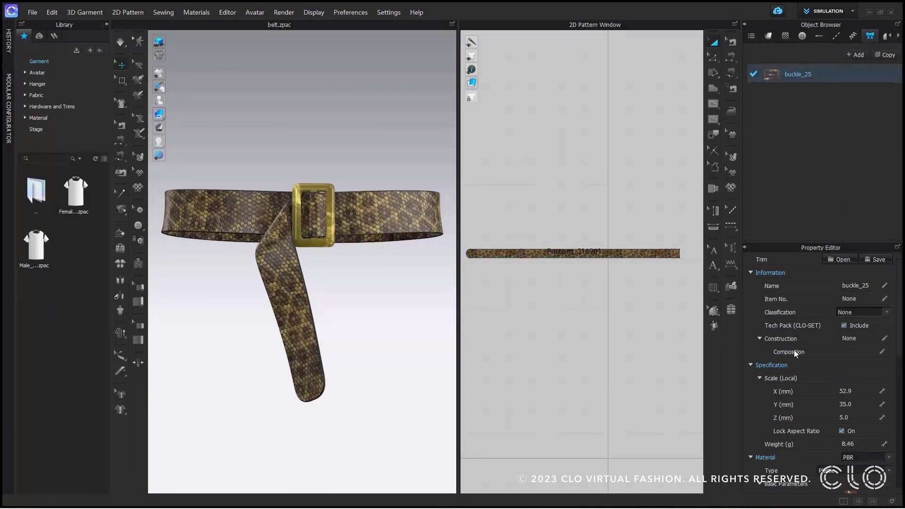
left_click(864, 353)
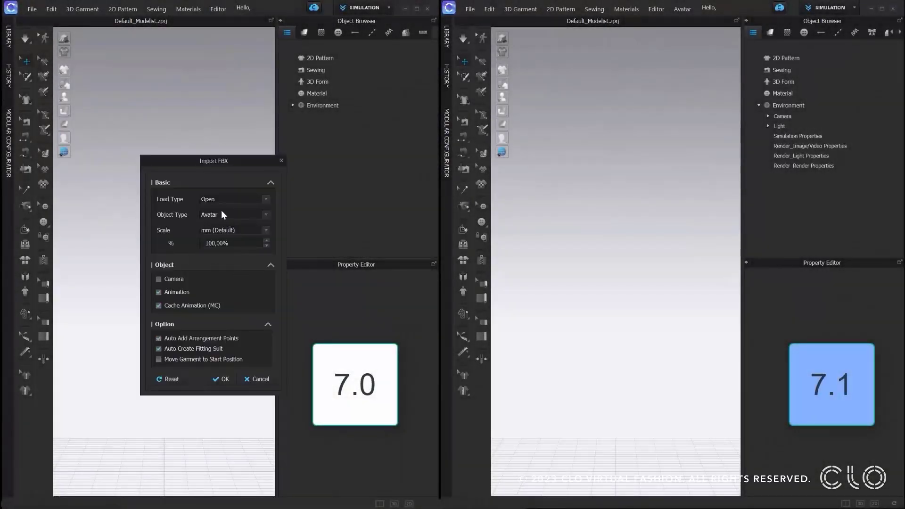
Import the backpack clip hanger FBX in CLO 7.0 with Trim as the object type
left_click(222, 212)
left_click(211, 230)
left_click(224, 269)
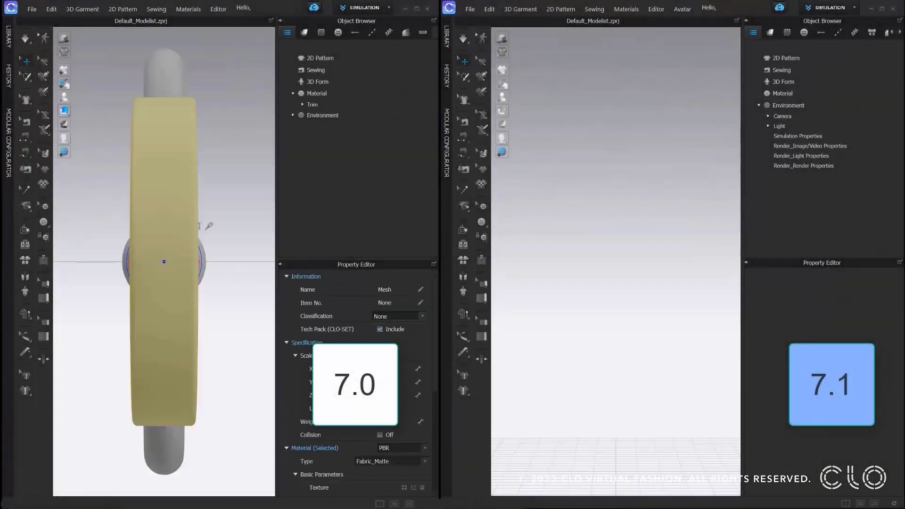
Switch to CLO 7.1 and import the backpack clip hanger FBX with Trim as the object type
left_click_drag(442, 295, 561, 298)
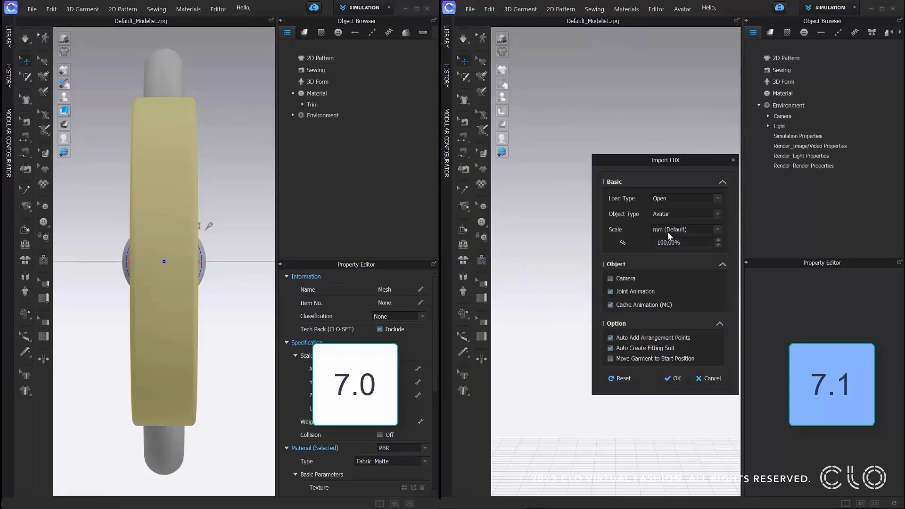
left_click(677, 213)
left_click(663, 230)
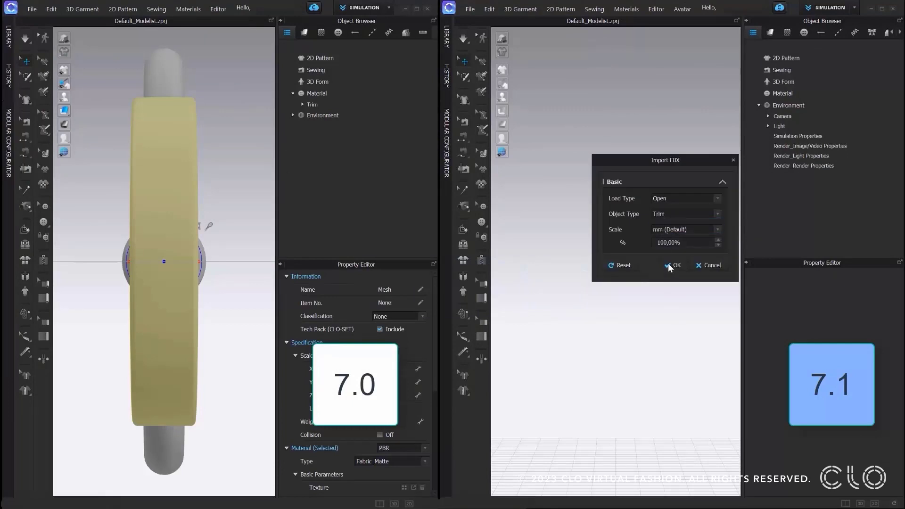
left_click(669, 263)
right_click_drag(707, 305, 654, 306)
scroll(657, 308, "down", 3)
In CLO 7.0, expand the Trim list and select the clip body to examine how the imported parts are split
right_click_drag(248, 268, 198, 265)
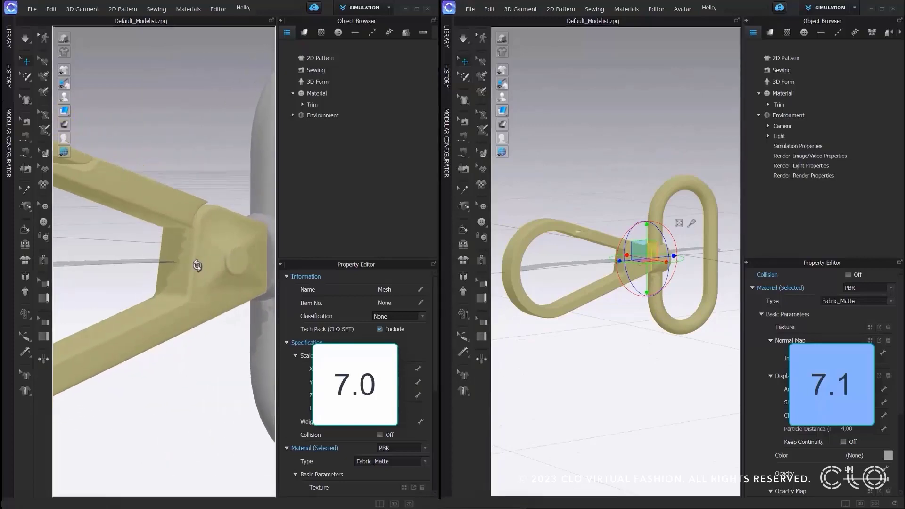
scroll(232, 299, "down", 3)
scroll(233, 299, "down", 5)
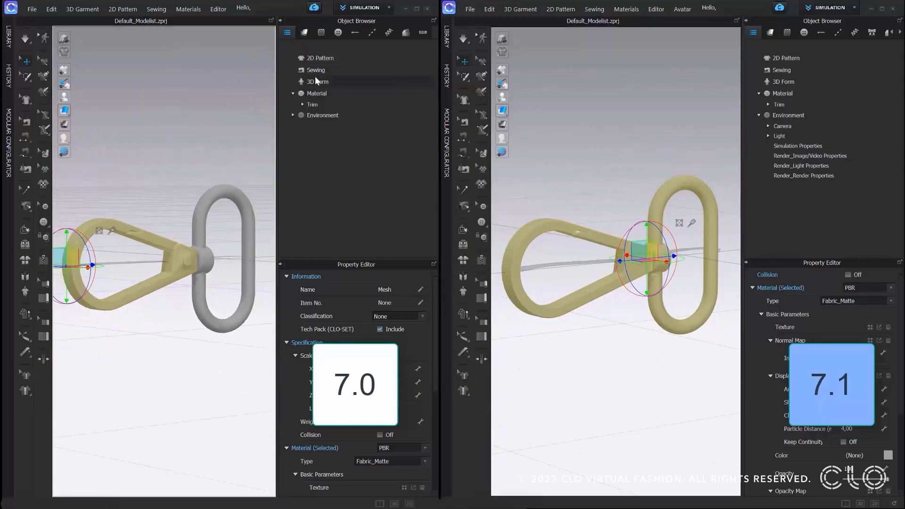
left_click(302, 105)
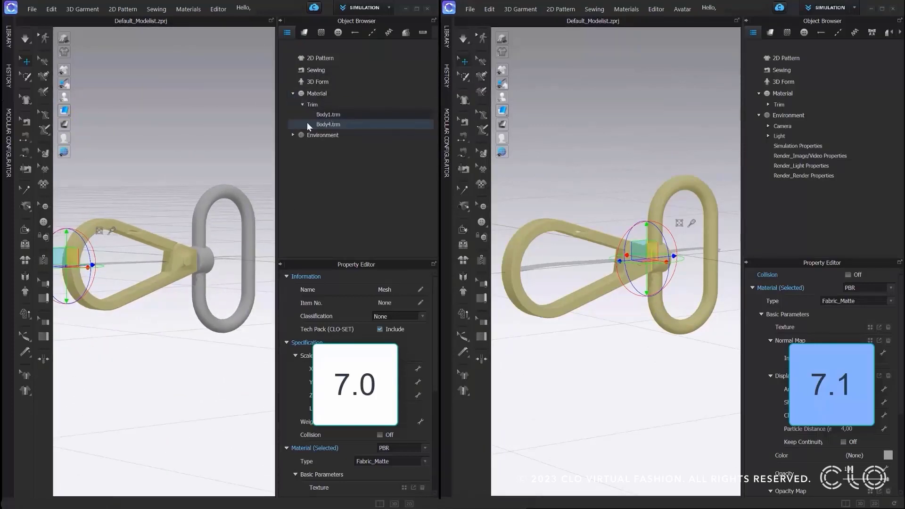
left_click(198, 228)
left_click(179, 269)
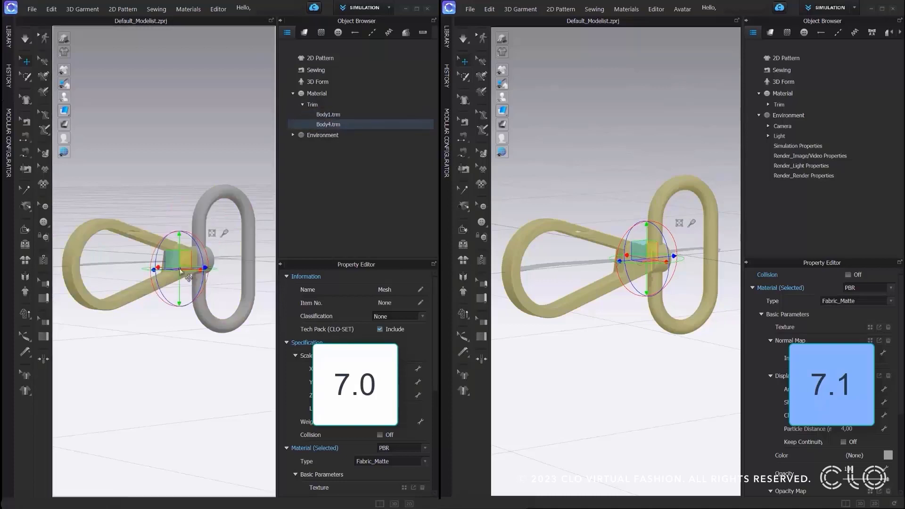
In CLO 7.1, expand the Trim list and select individual parts of the clip hanger to examine its structure
left_click(769, 104)
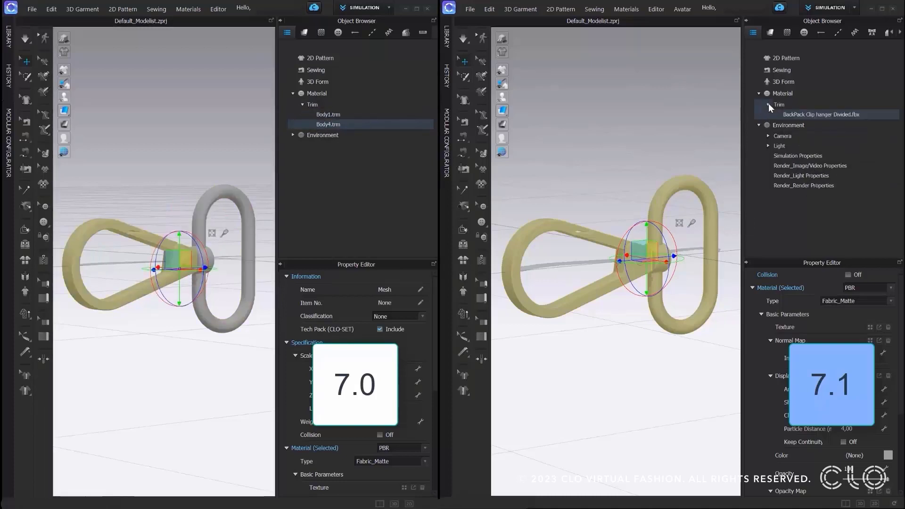
left_click(615, 161)
left_click(661, 212)
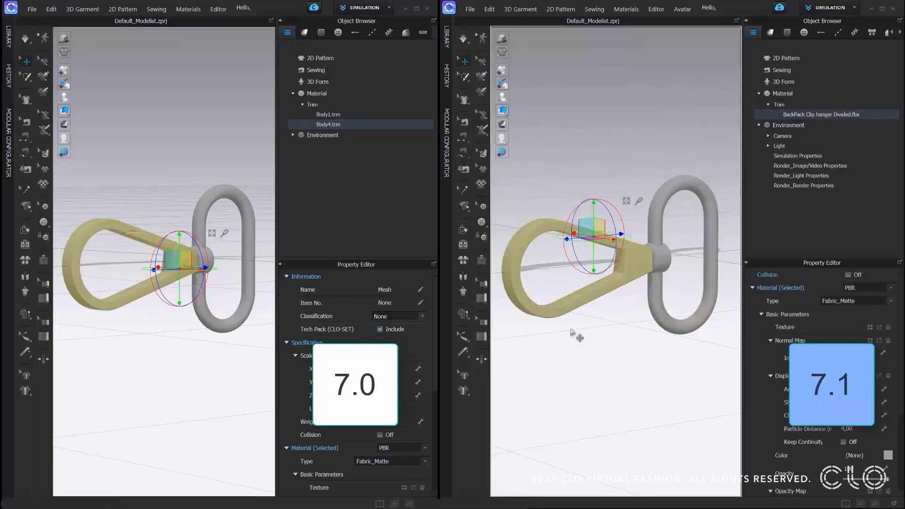
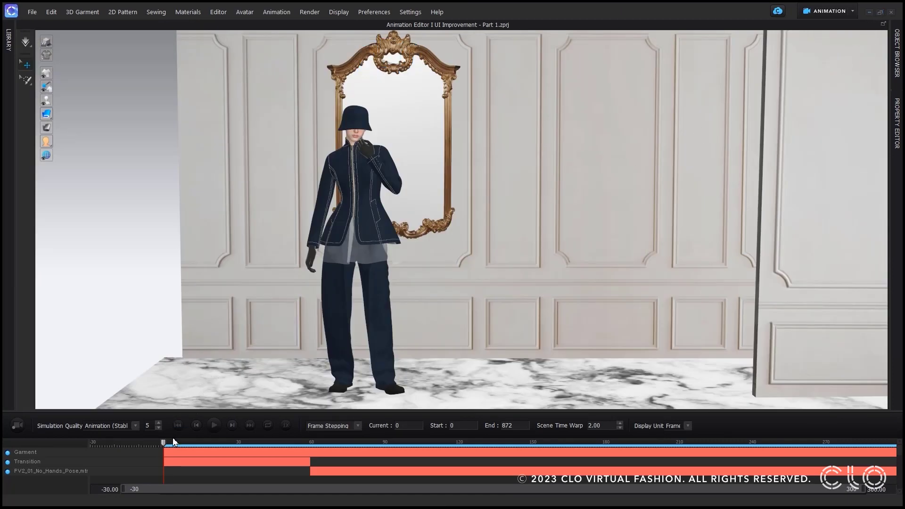
Set the lower limit of the animation timeline range to -10000
double_click(97, 489)
left_click_drag(869, 490, 894, 491)
left_click(895, 495)
left_click_drag(99, 490, 132, 490)
type("-10000")
key("Return")
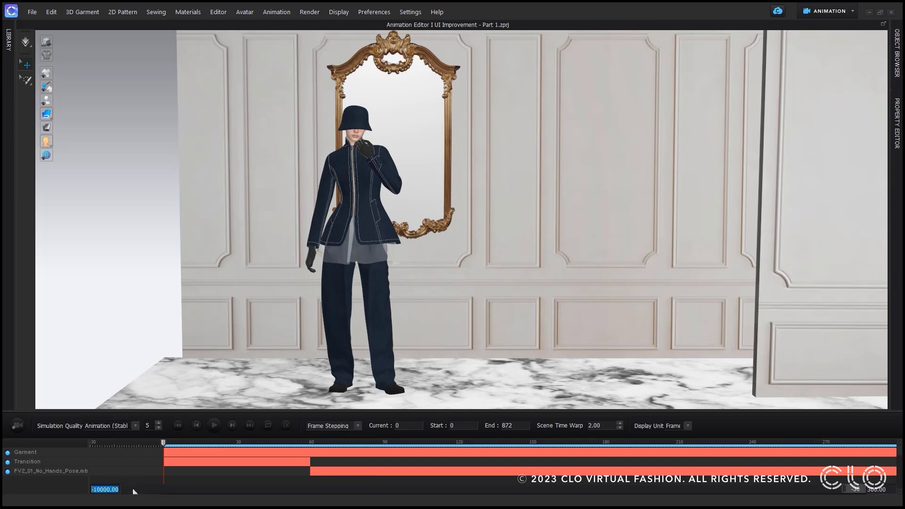
Set the timeline range's upper limit to 10000 and adjust the displayed range to about frames -247 to 1398
left_click_drag(870, 489, 901, 492)
key("BackSpace")
type("10000")
key("Return")
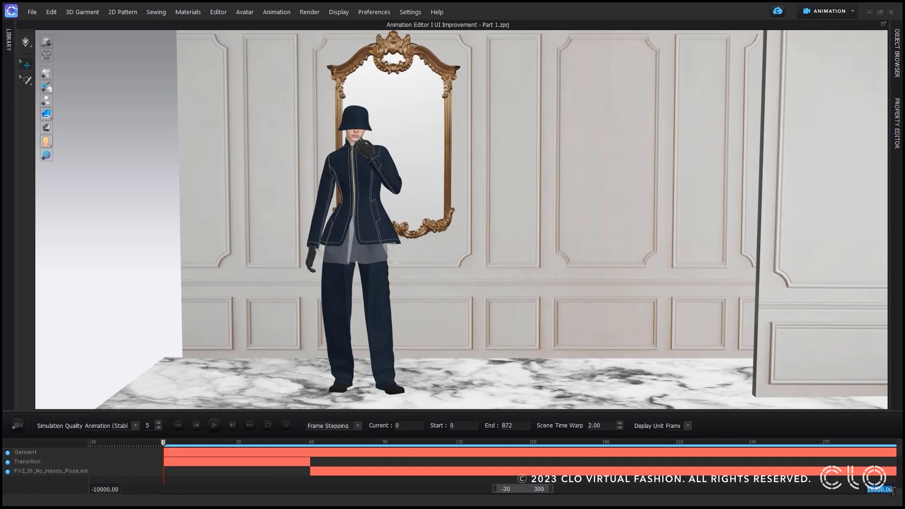
left_click_drag(515, 491, 495, 492)
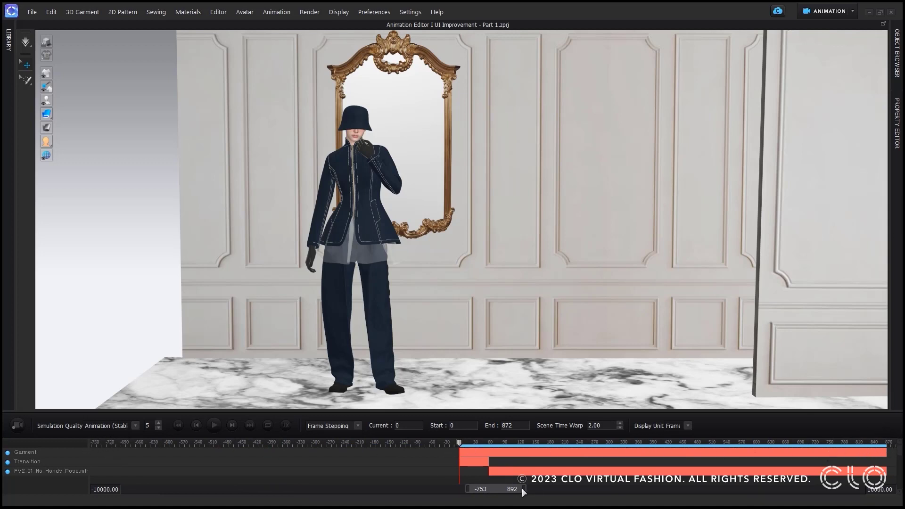
left_click_drag(507, 491, 526, 490)
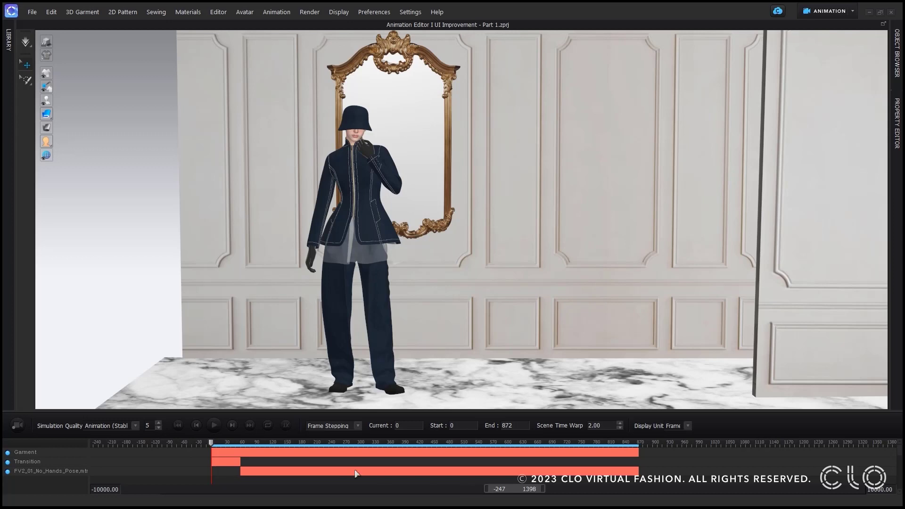
Play the walk animation, stop it near frame 95 and go backward frame by frame to about frame 86
left_click(211, 429)
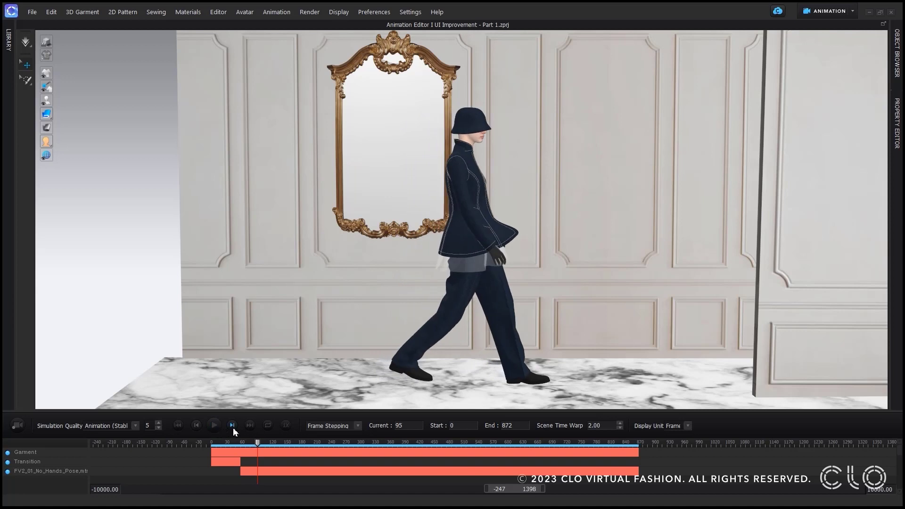
left_click(233, 429)
left_click(199, 428)
left_click(199, 428)
left_click(199, 428)
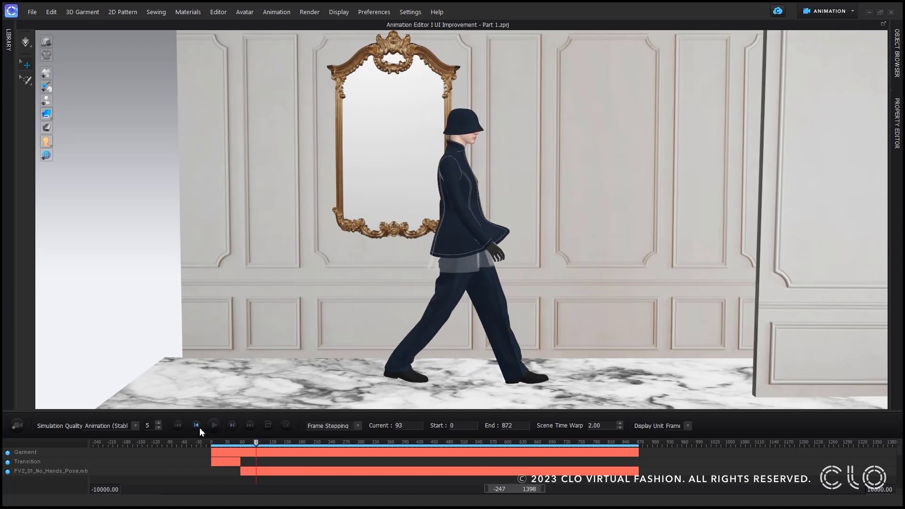
left_click(200, 428)
left_click(199, 428)
left_click(199, 428)
left_click(200, 428)
left_click(200, 429)
left_click(197, 426)
left_click(197, 426)
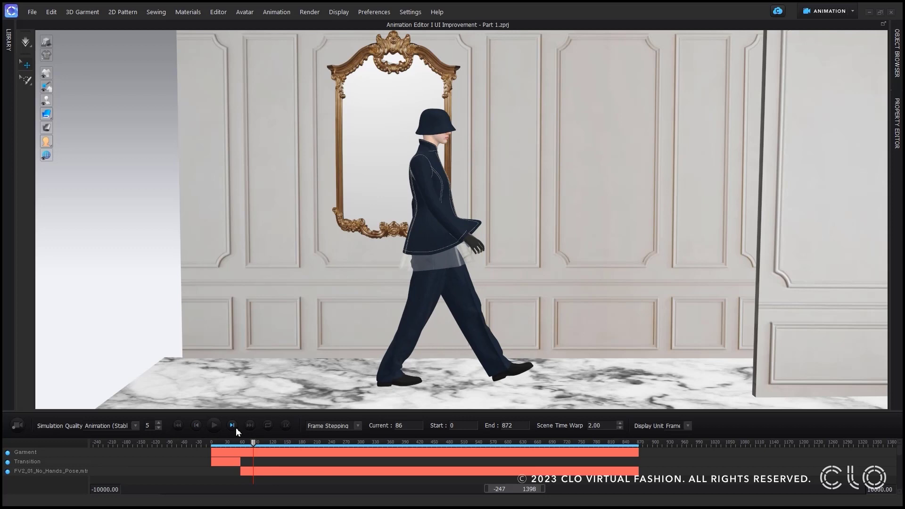
Advance the animation frame by frame from frame 86 past frame 95 to examine the walk
left_click(235, 429)
left_click(235, 428)
left_click(236, 428)
left_click(236, 428)
left_click(236, 428)
left_click(236, 429)
left_click(236, 428)
left_click(236, 428)
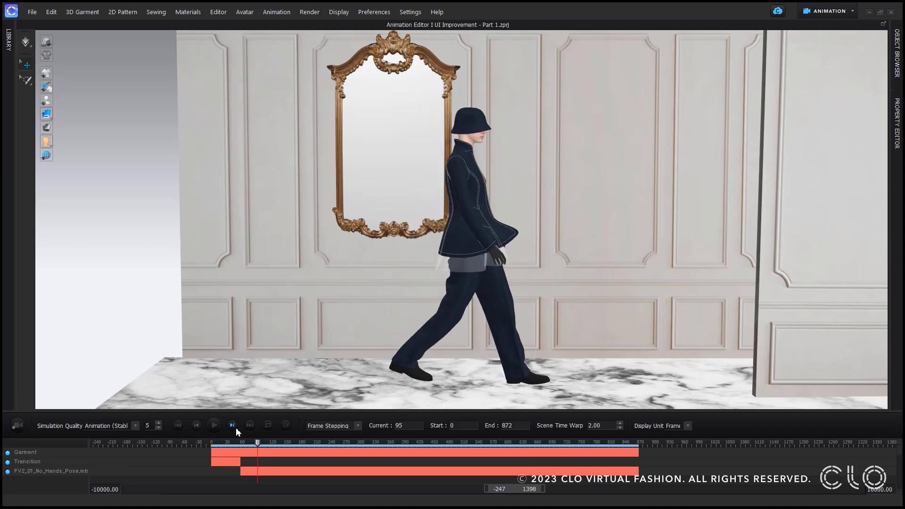
left_click(236, 429)
left_click(236, 428)
left_click(236, 428)
left_click(236, 428)
left_click(237, 428)
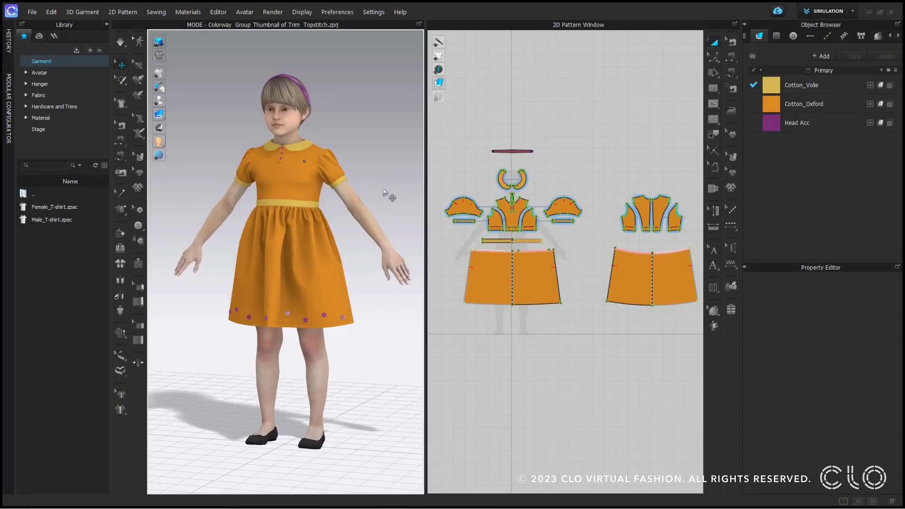
Open the Colorway Editor and switch between Colorway A, B and C, ending on Colorway B
left_click(219, 11)
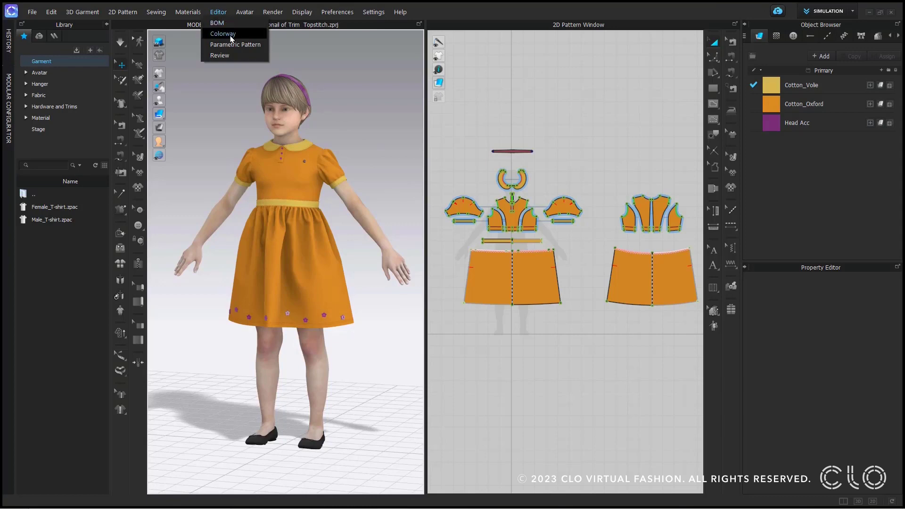
left_click(227, 35)
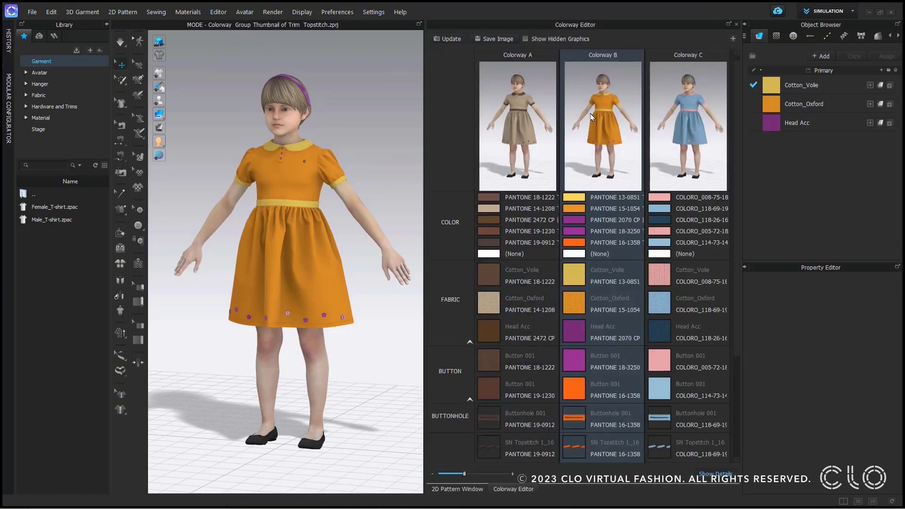
left_click(519, 121)
left_click(607, 122)
left_click(692, 112)
left_click(598, 121)
Collapse the Fabric, Button, Topstitch and Trim groups in the Colorway Editor, and expand the Trim group again
scroll(453, 301, "down", 3)
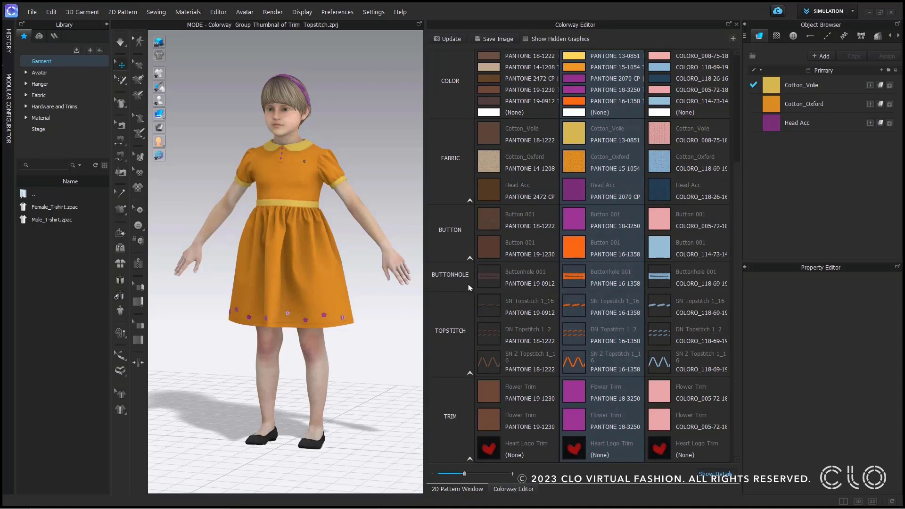
scroll(465, 291, "up", 1)
left_click(470, 249)
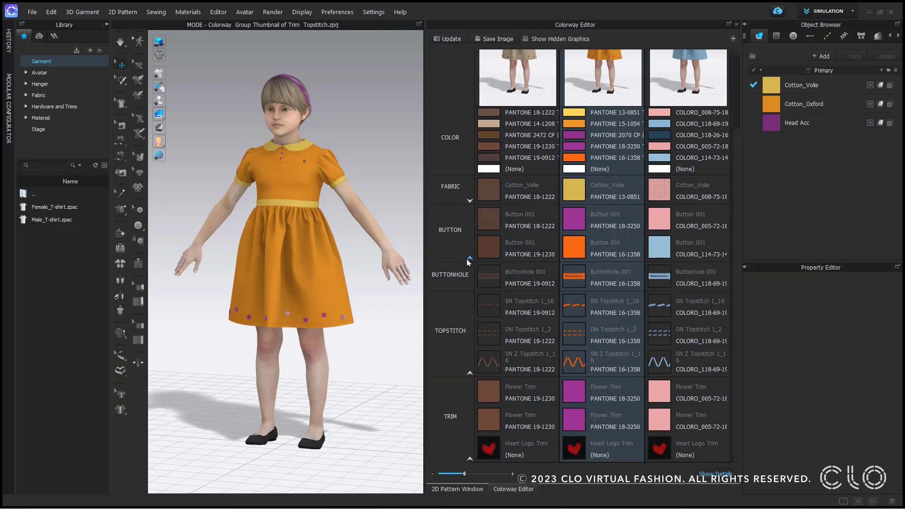
left_click(470, 258)
left_click(470, 373)
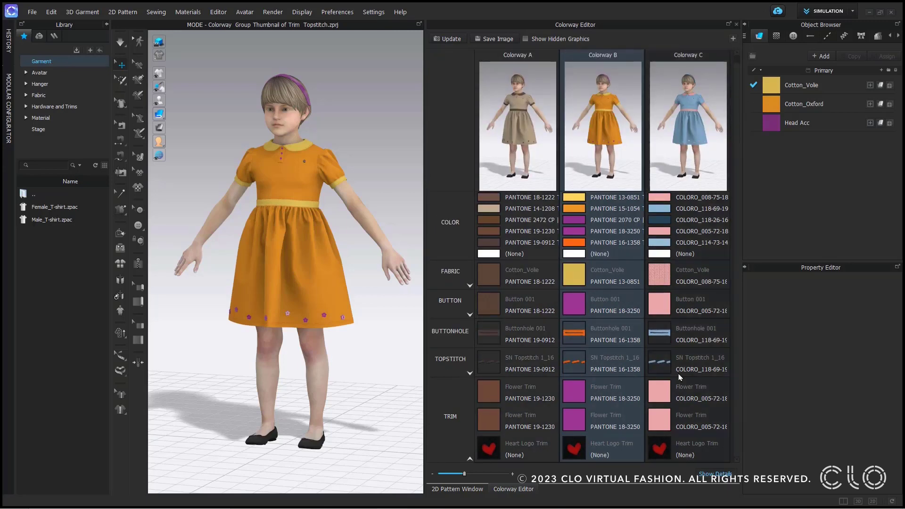
left_click(470, 460)
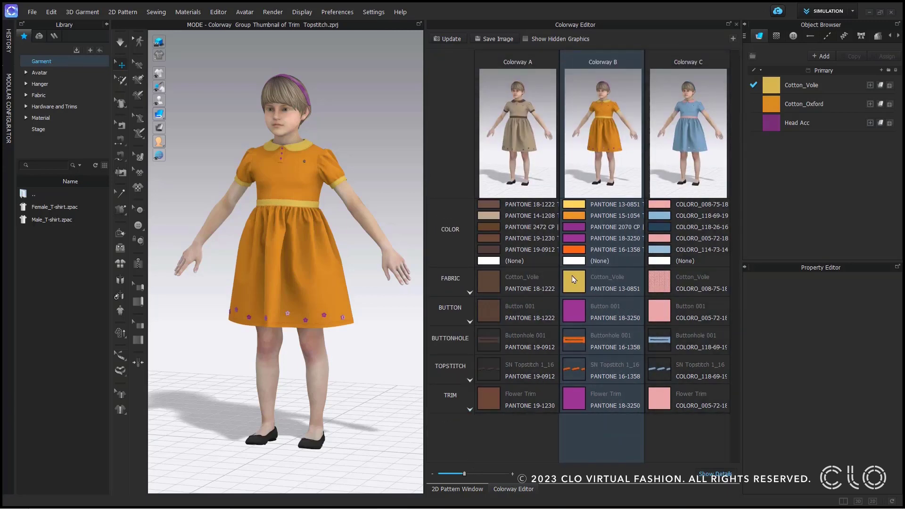
left_click(471, 412)
scroll(622, 417, "down", 1)
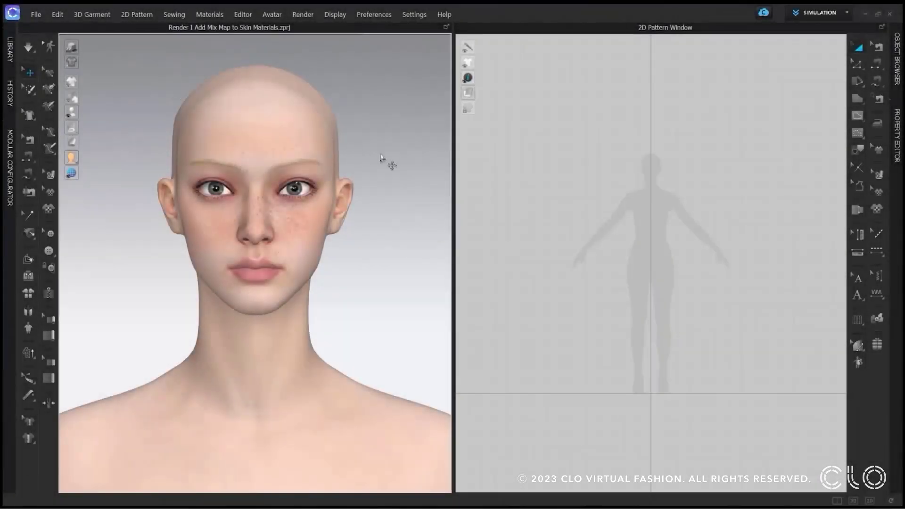
Select the avatar's face and set its material type to Skin (Render Only)
left_click(251, 125)
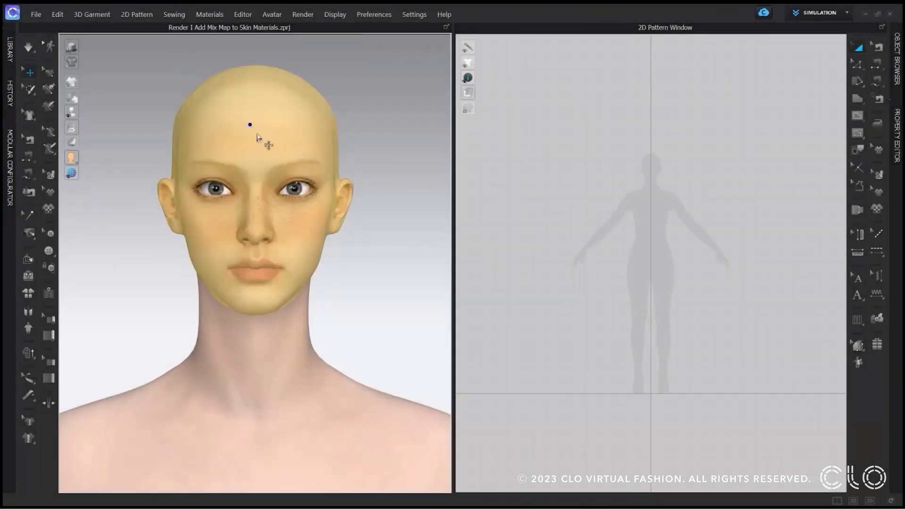
left_click(900, 136)
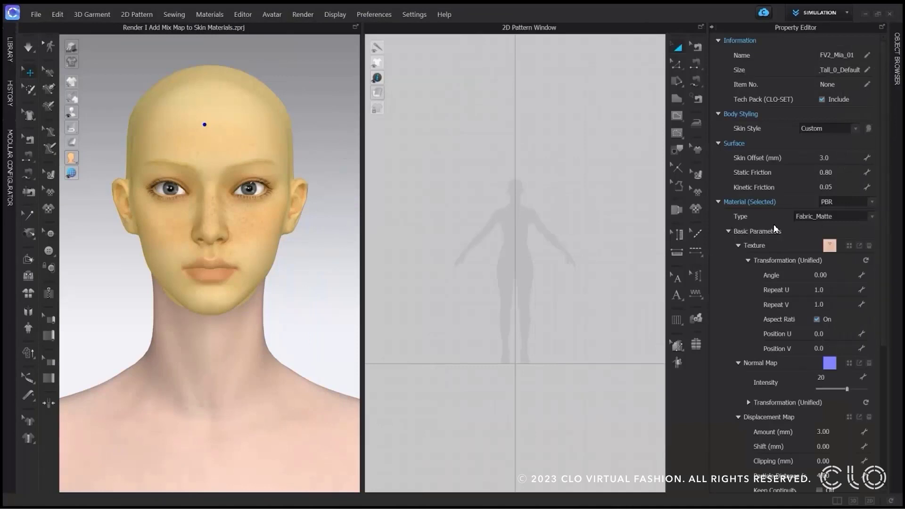
left_click(872, 216)
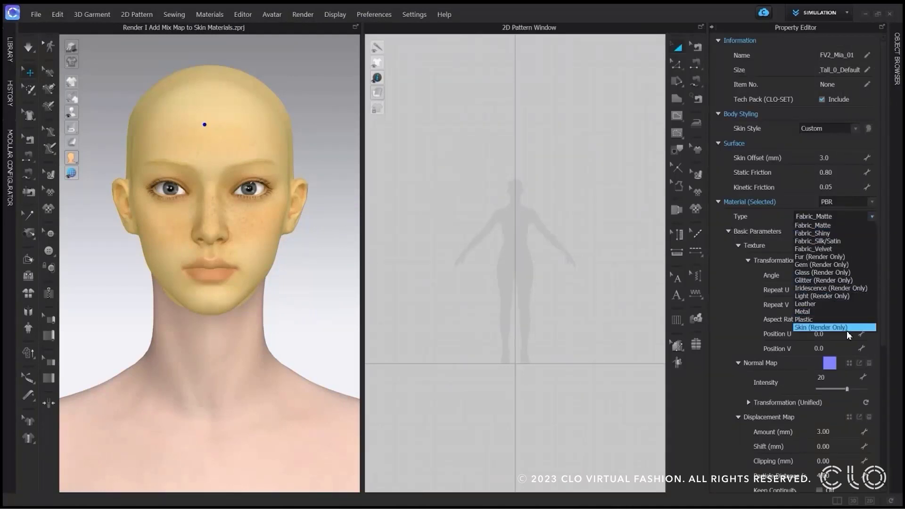
left_click(864, 327)
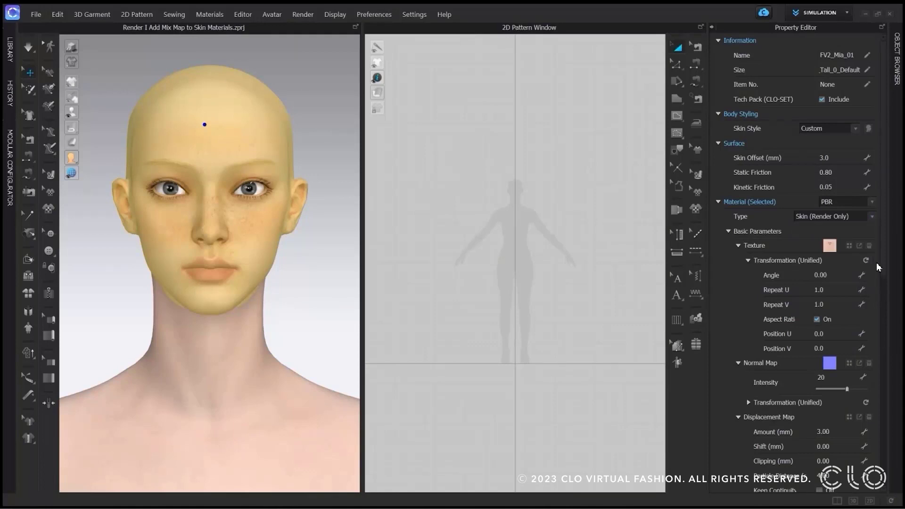
Load Mix Map.jpg as the Mix Map in the face material's Subsurface Scattering settings
left_click_drag(885, 241, 894, 356)
scroll(804, 274, "down", 4)
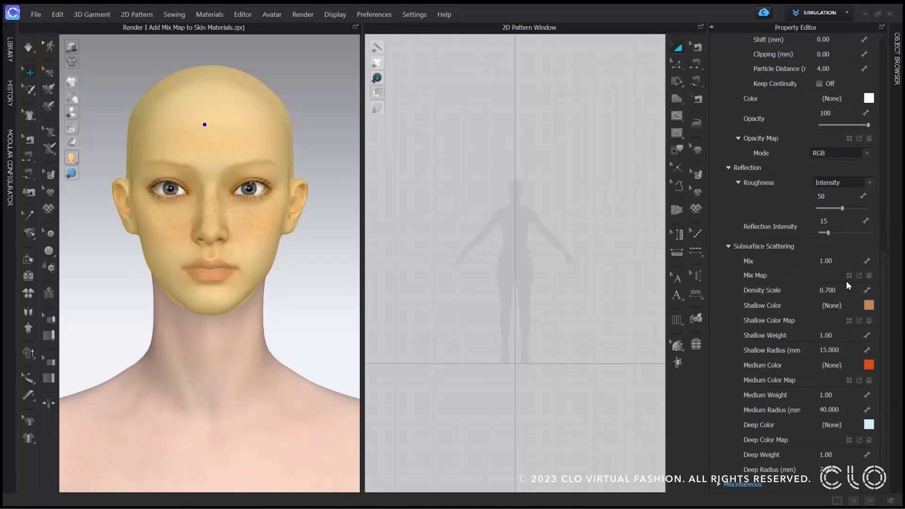
left_click(859, 276)
left_click(139, 104)
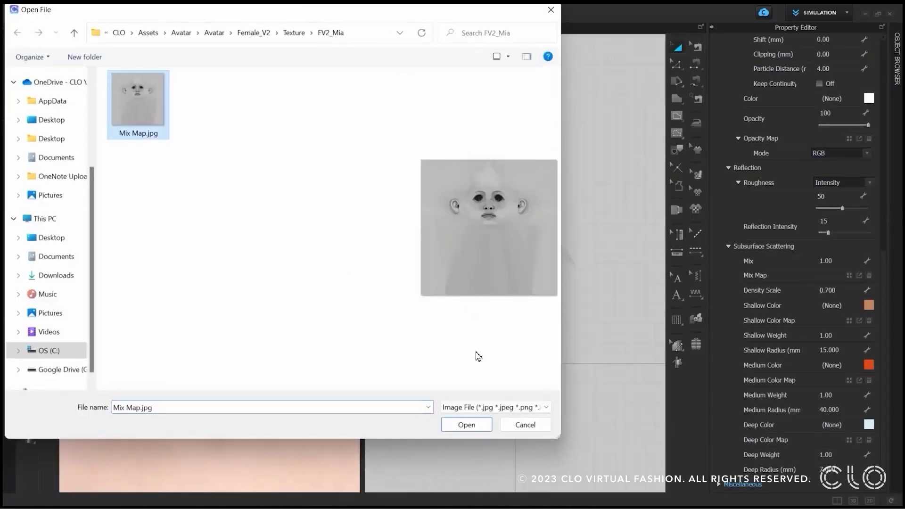
left_click(467, 425)
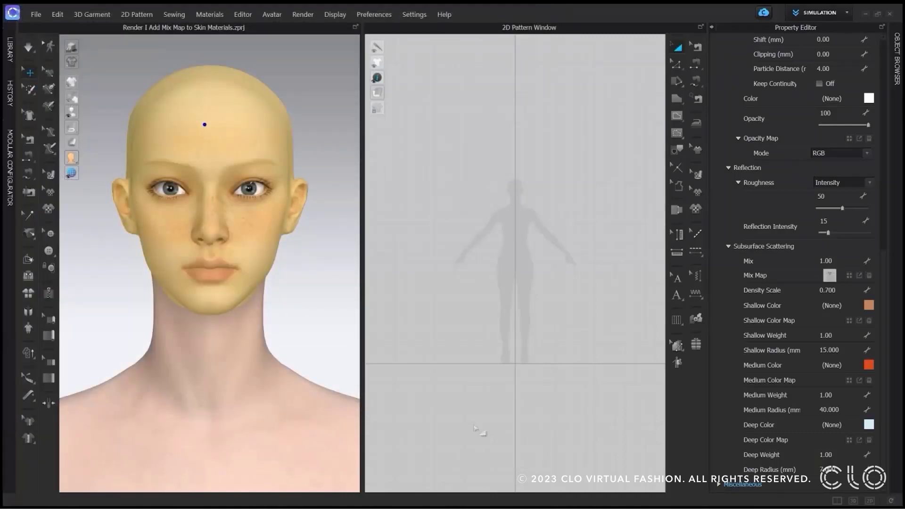
Open the Render window and add a rectangle light to the scene
left_click(303, 14)
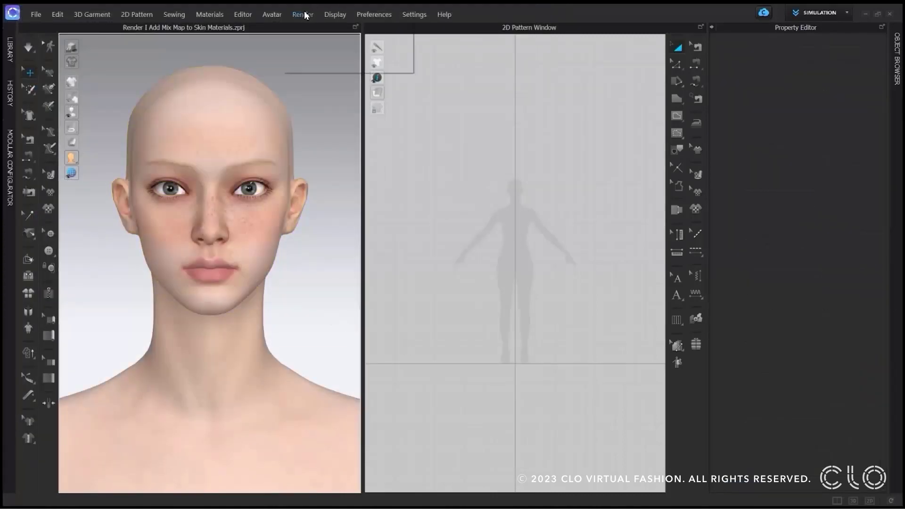
left_click(325, 37)
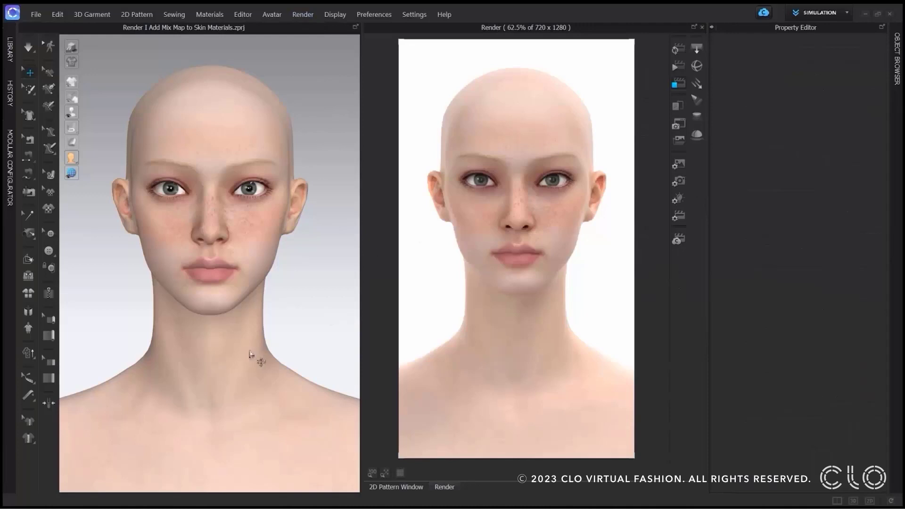
left_click(698, 47)
scroll(219, 381, "down", 6)
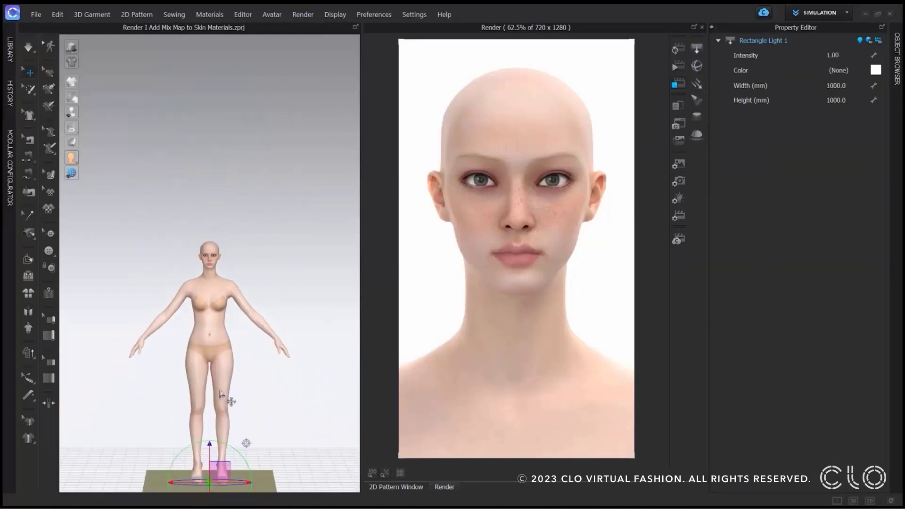
Rotate the rectangle light upright and raise it to the avatar's head height
right_click_drag(231, 401, 261, 418)
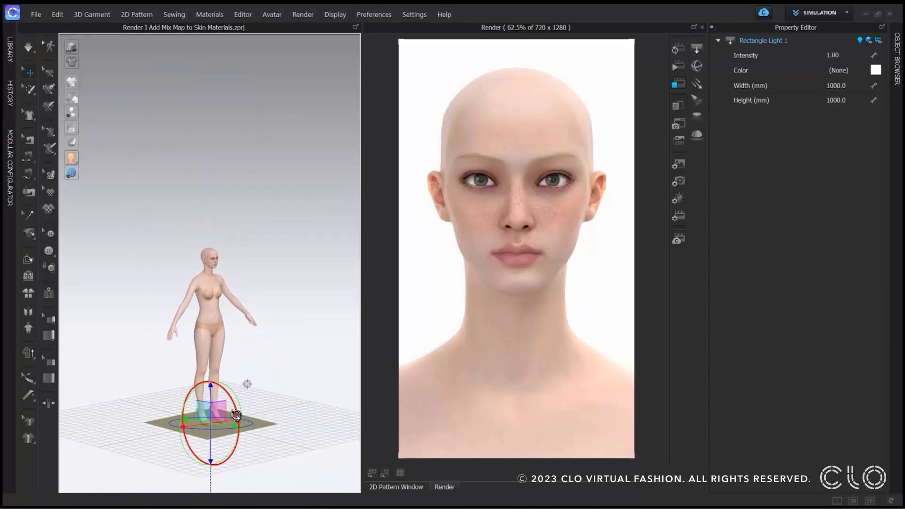
left_click_drag(238, 420, 217, 458)
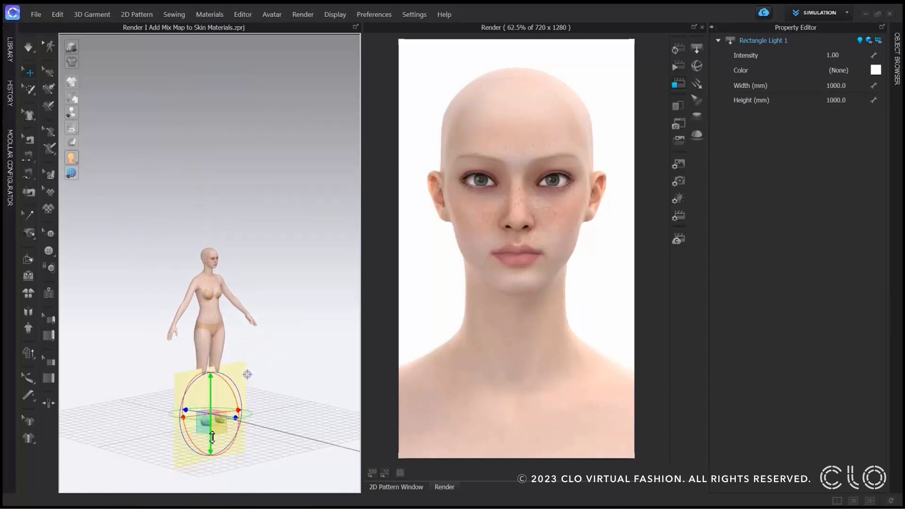
left_click_drag(211, 419, 207, 264)
Set the rectangle light's intensity to 3
left_click(246, 283)
right_click_drag(247, 282, 217, 283)
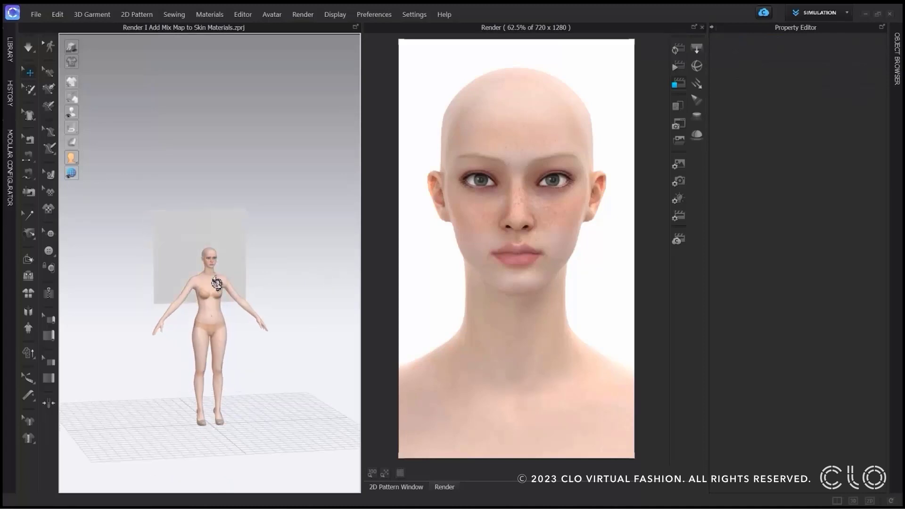
left_click(229, 246)
left_click(846, 58)
type("3")
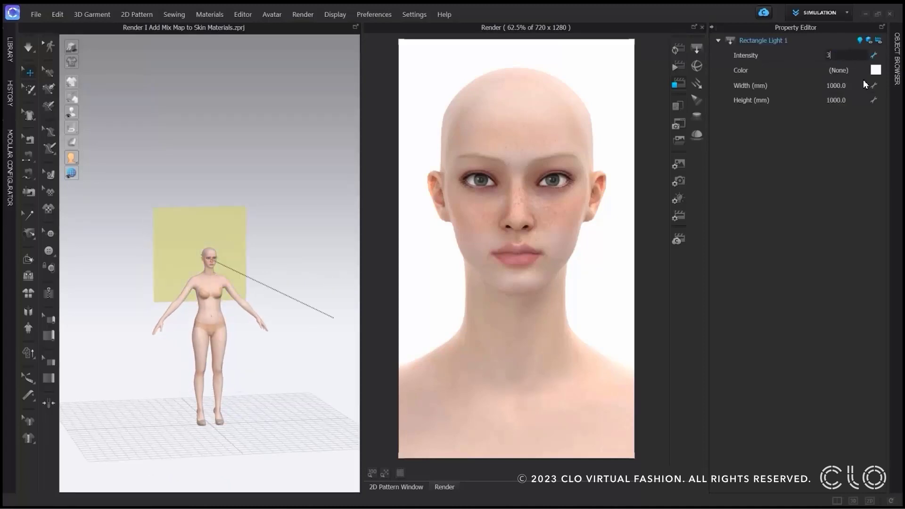
key("Return")
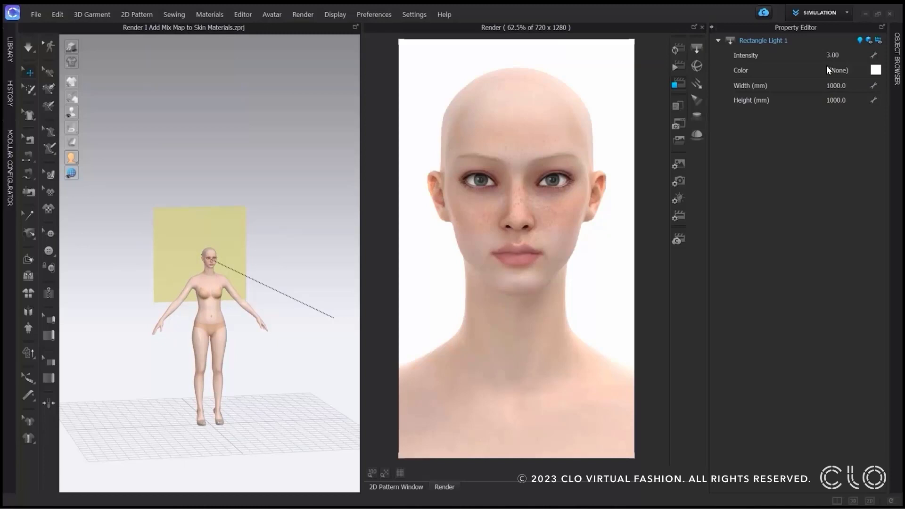
Apply the saved Custom_View to the 3D window and hide the rectangle light there through the light properties
right_click(306, 160)
left_click(340, 239)
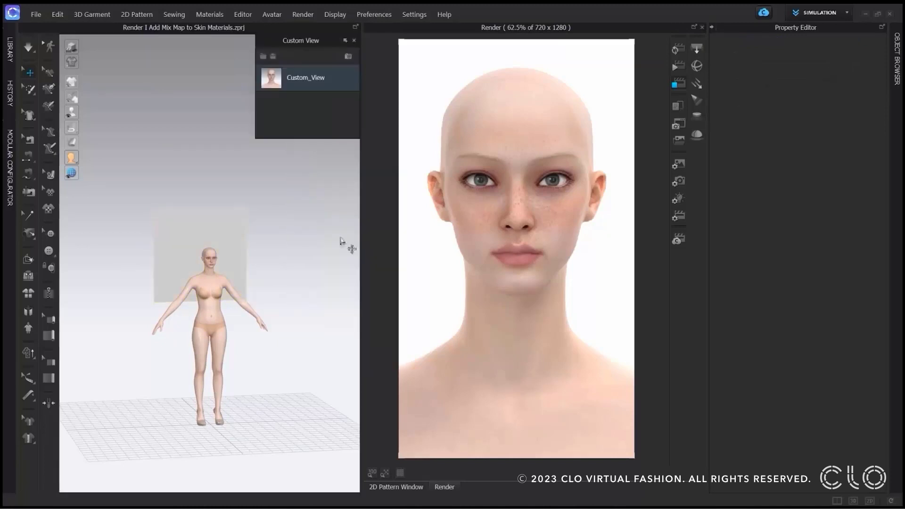
double_click(313, 85)
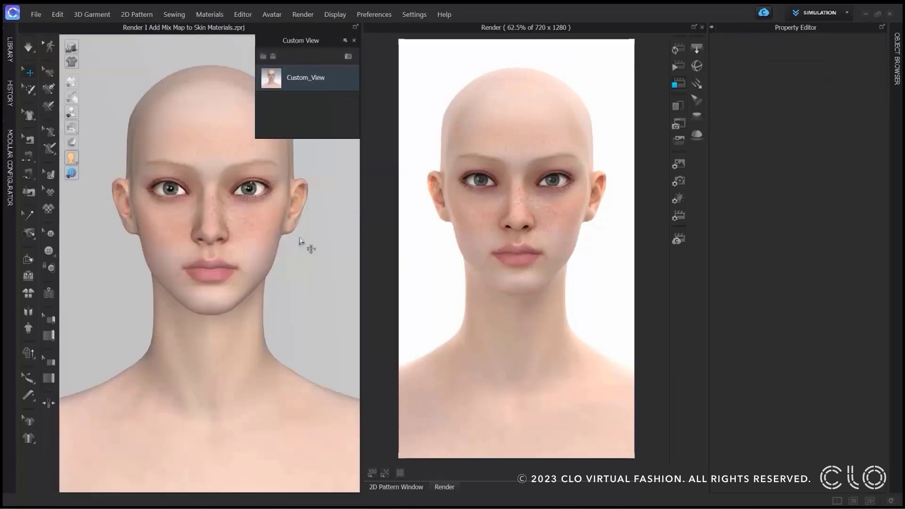
left_click(679, 200)
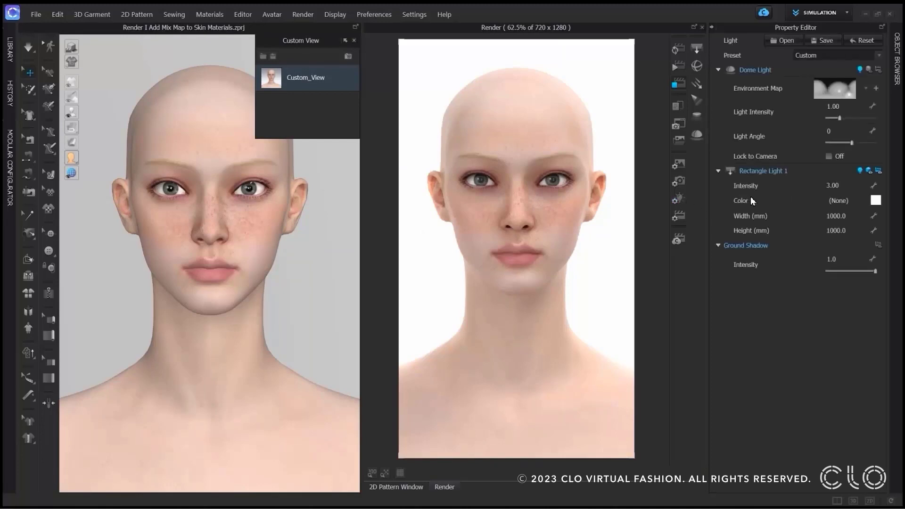
left_click(870, 171)
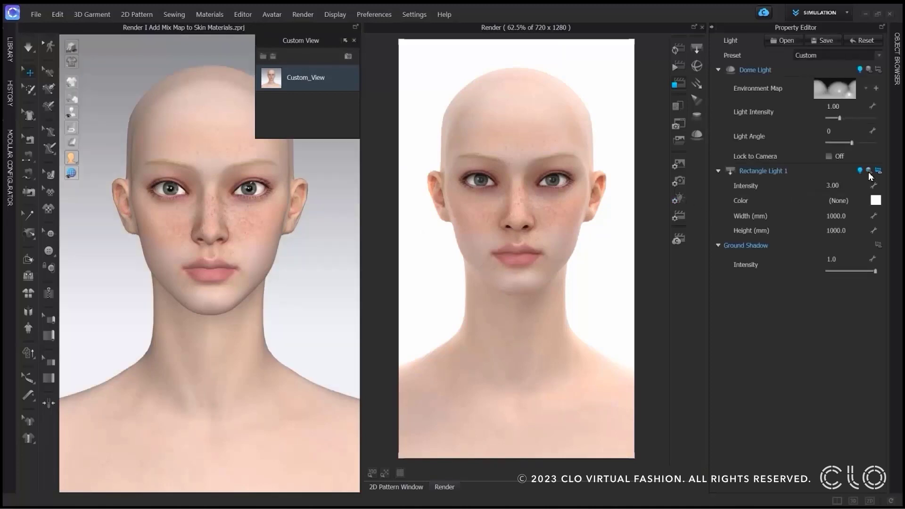
Start the interactive render, then try a Subsurface Scattering Mix of 0 on the avatar's face skin and return it to 1
left_click(678, 51)
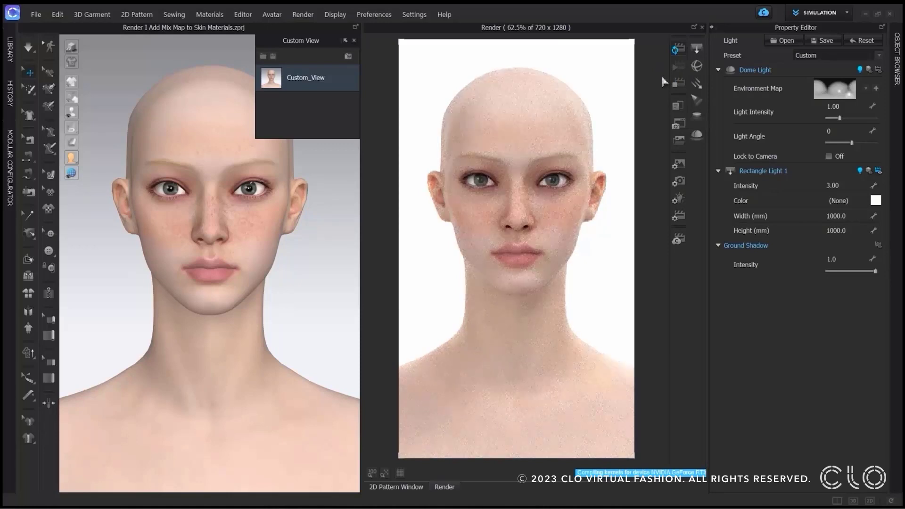
left_click(206, 131)
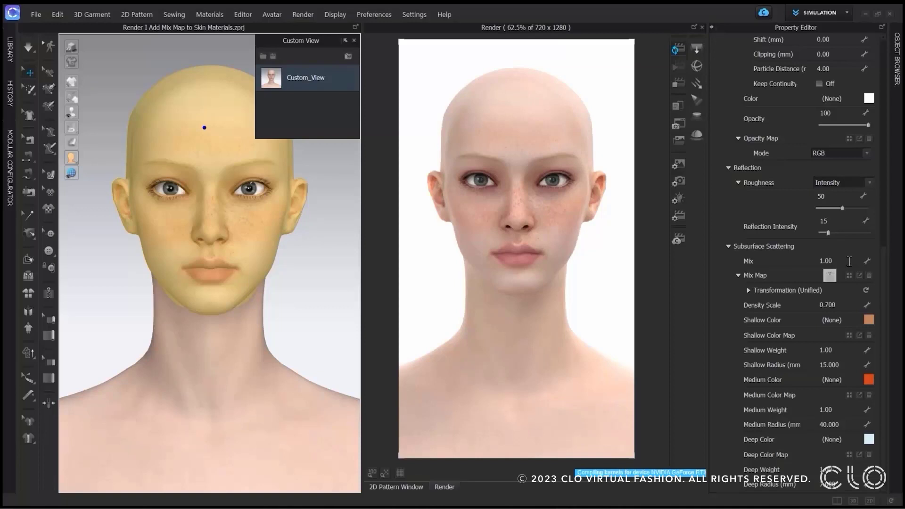
scroll(850, 261, "down", 1)
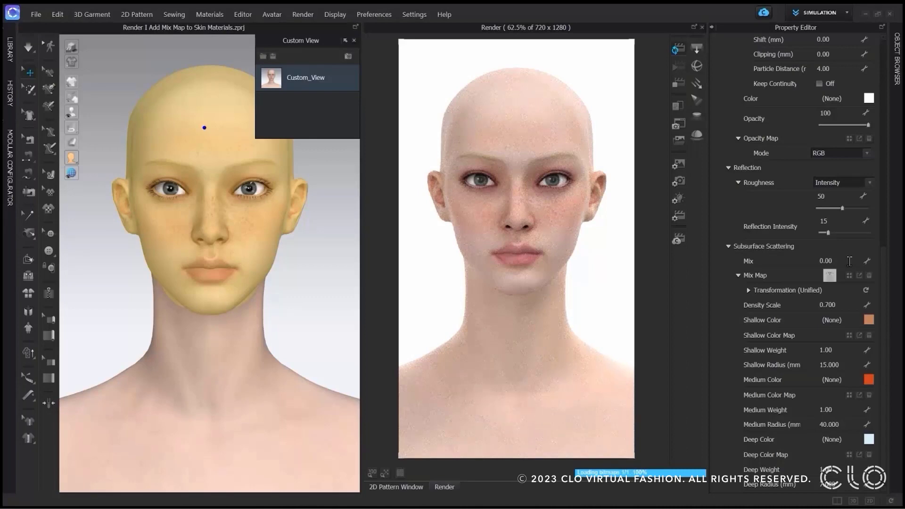
scroll(849, 262, "up", 1)
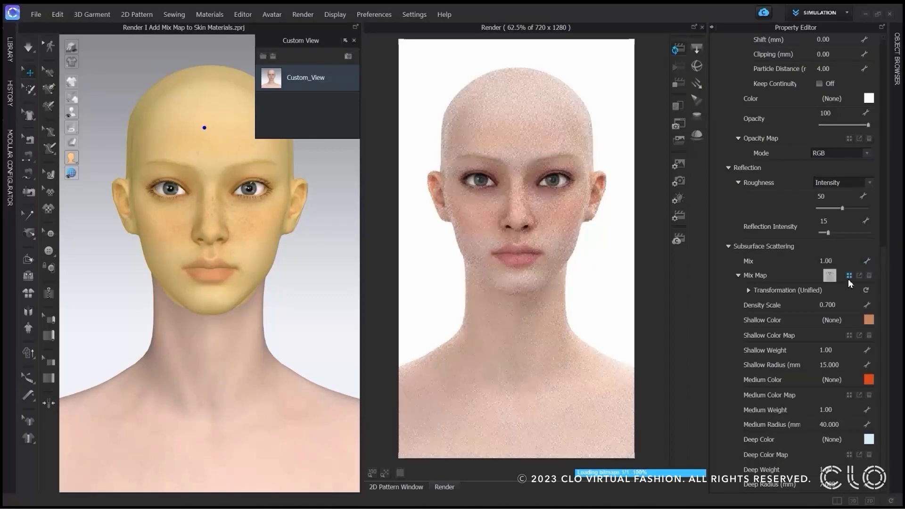
Try a subsurface Density Scale of 10 on the face skin and set it back to 0.7
left_click(855, 305)
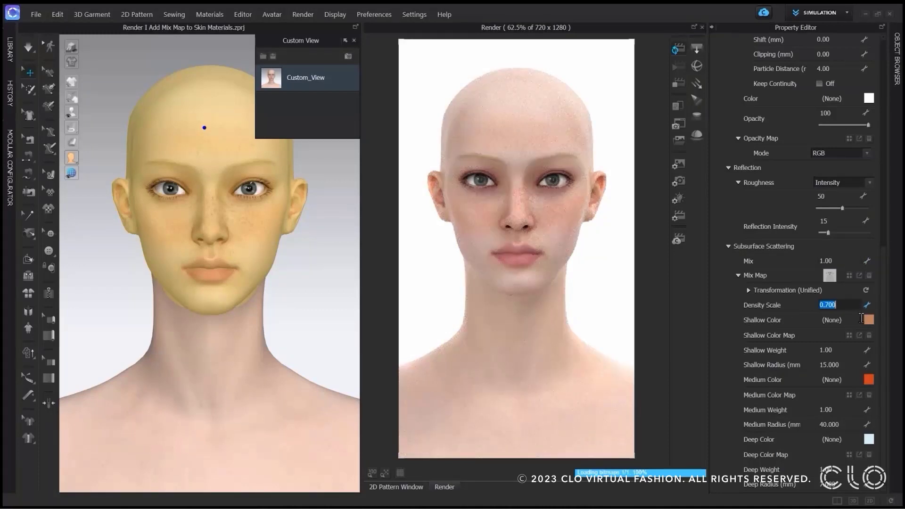
type("10")
key("Return")
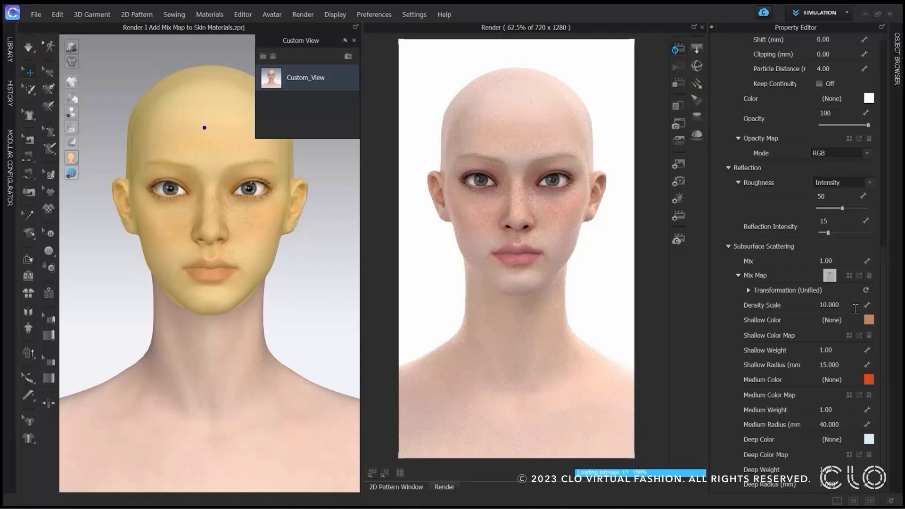
double_click(856, 305)
type("0.7")
key("Return")
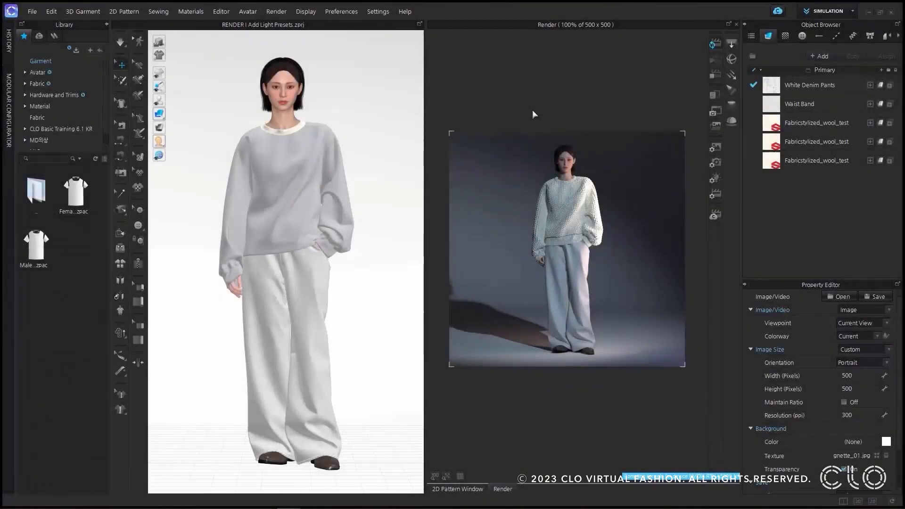
Open the render light properties and apply the Checkboardhouse light preset to the scene
left_click(715, 184)
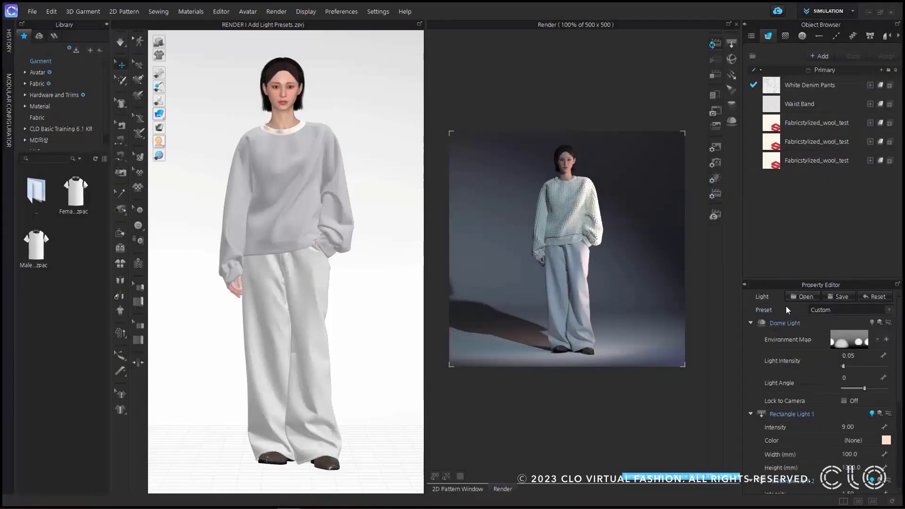
left_click(889, 311)
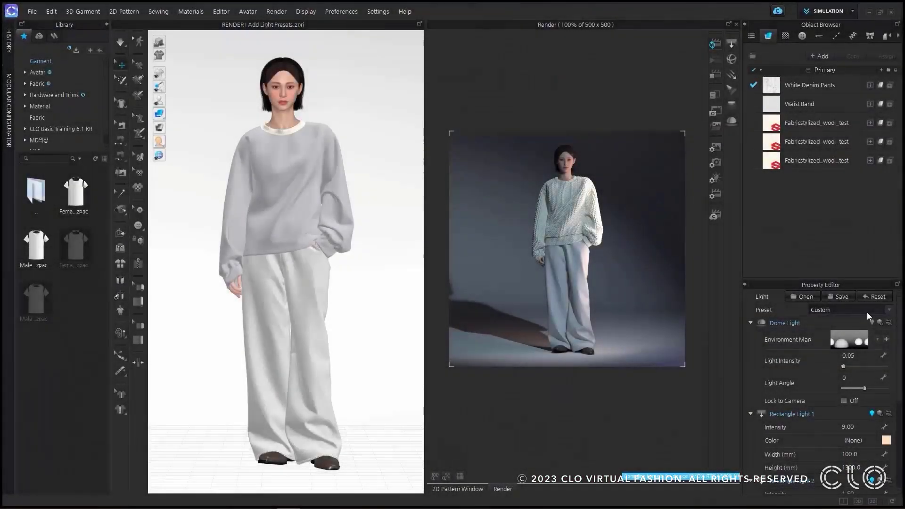
left_click(868, 311)
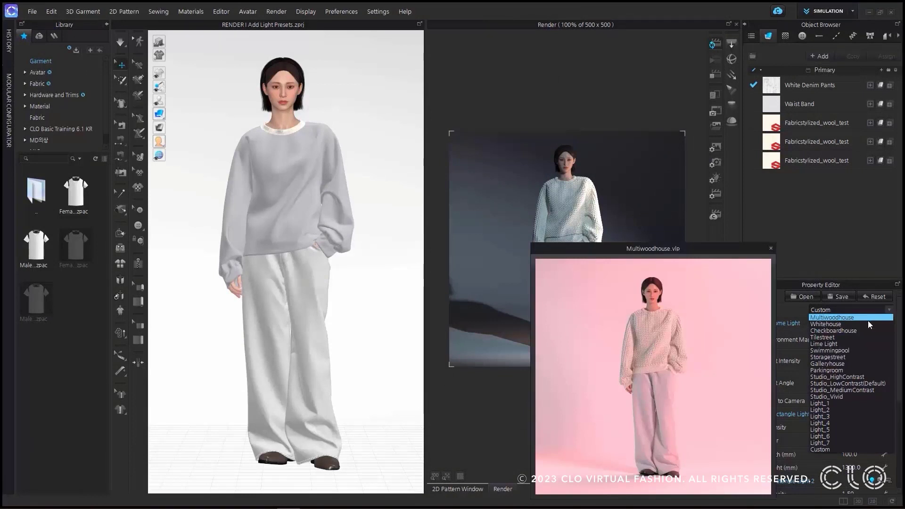
left_click(868, 330)
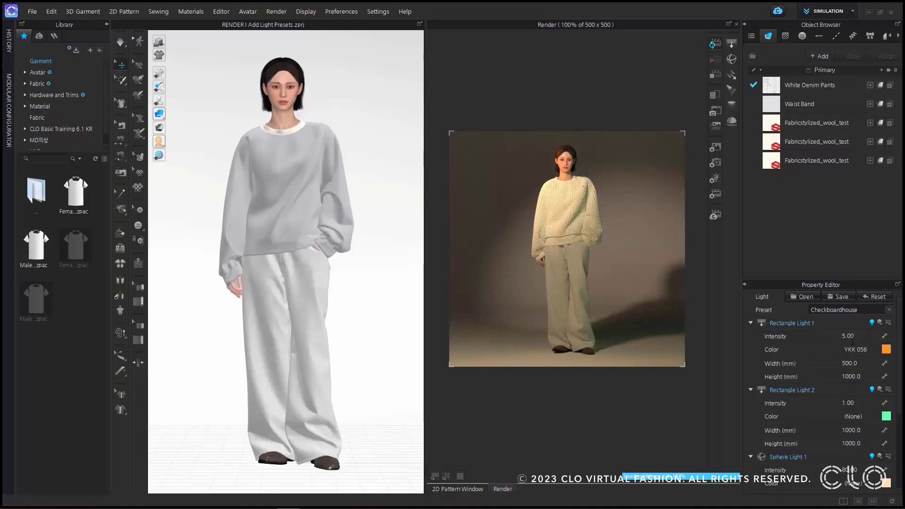
Review the preset's lights and set the intensity of Rectangle Light 1 to 7
scroll(835, 356, "down", 3)
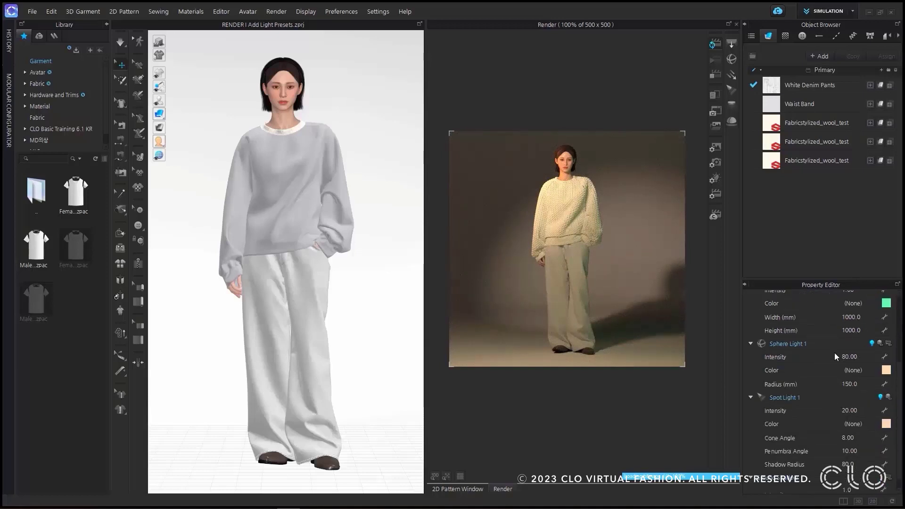
scroll(835, 354, "up", 4)
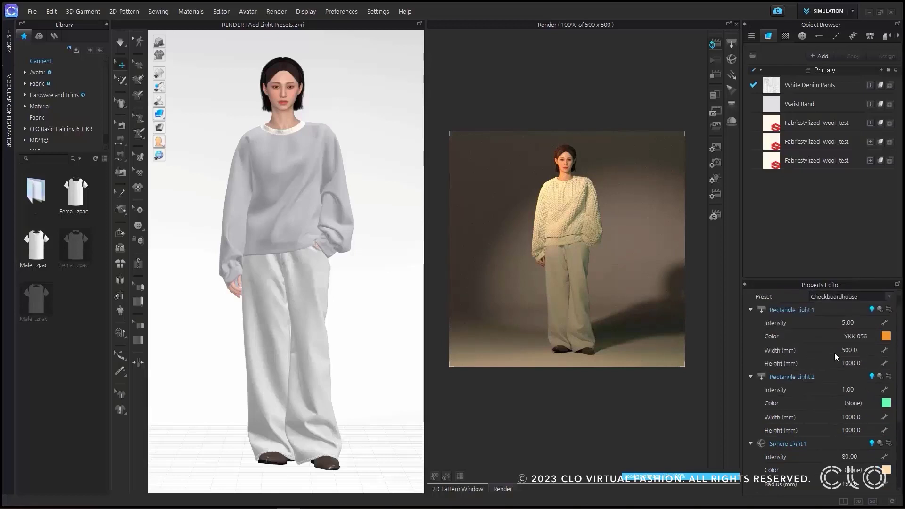
left_click(863, 326)
type("7")
key("Return")
scroll(833, 305, "up", 1)
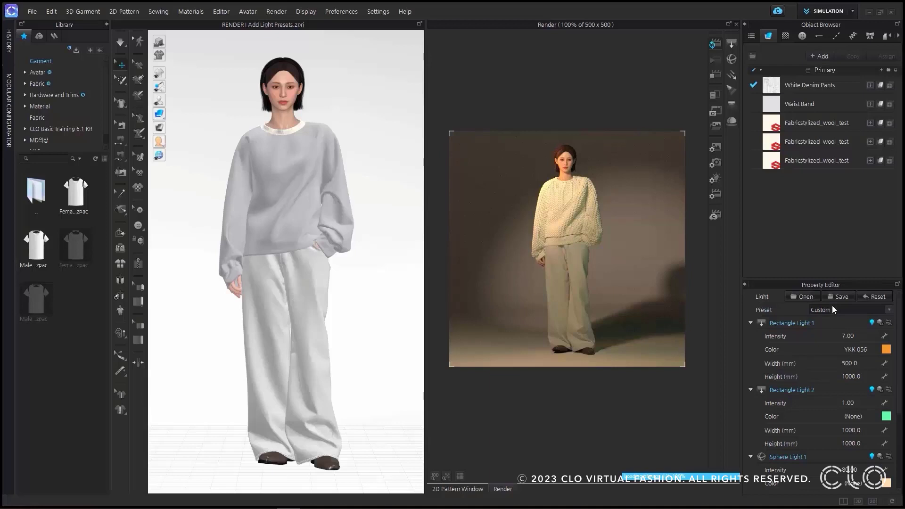
Reset the render lights to the default setup and apply the Multiwoodhouse light preset
left_click(876, 298)
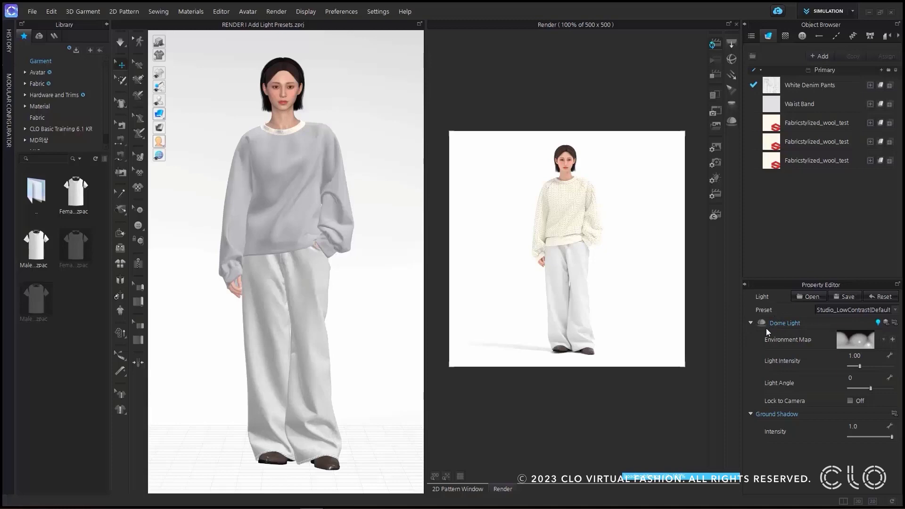
left_click(865, 309)
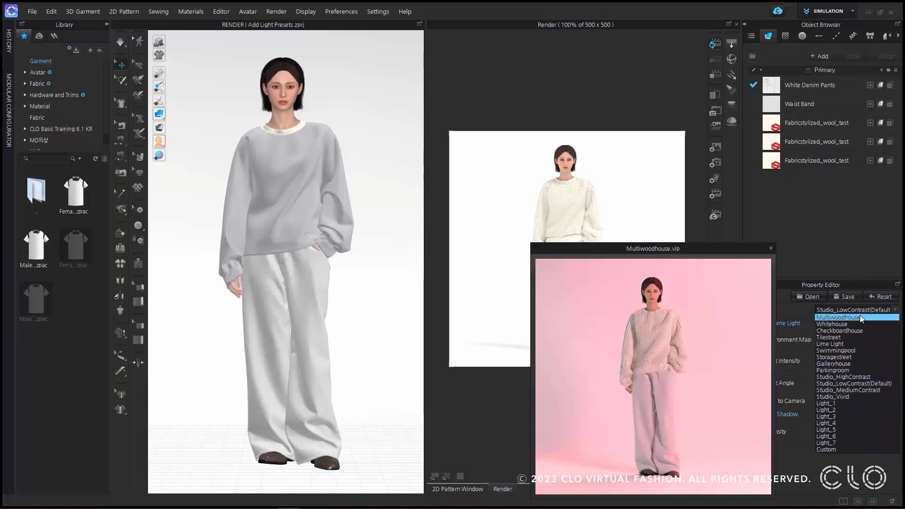
left_click(859, 317)
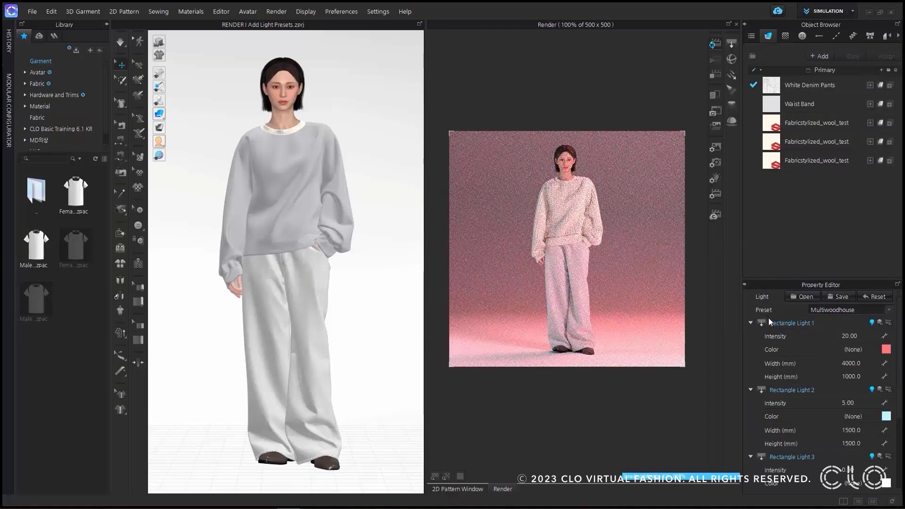
scroll(772, 353, "down", 3)
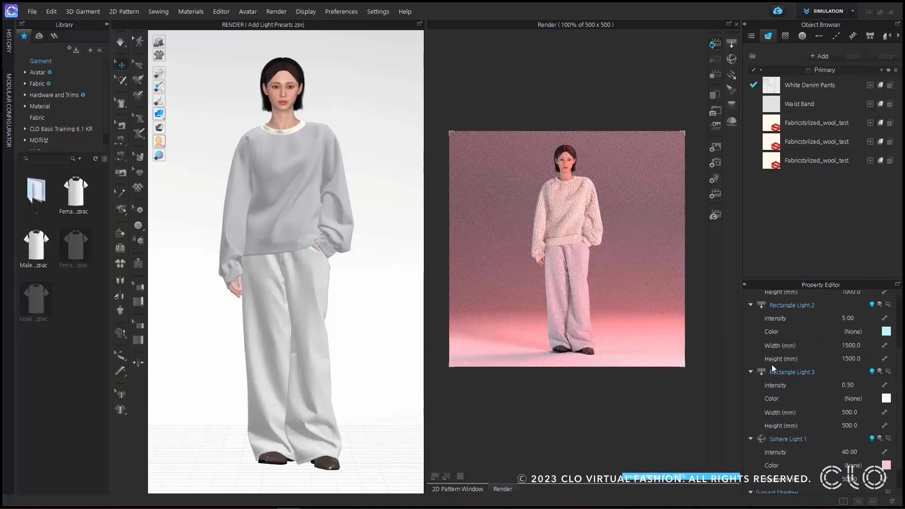